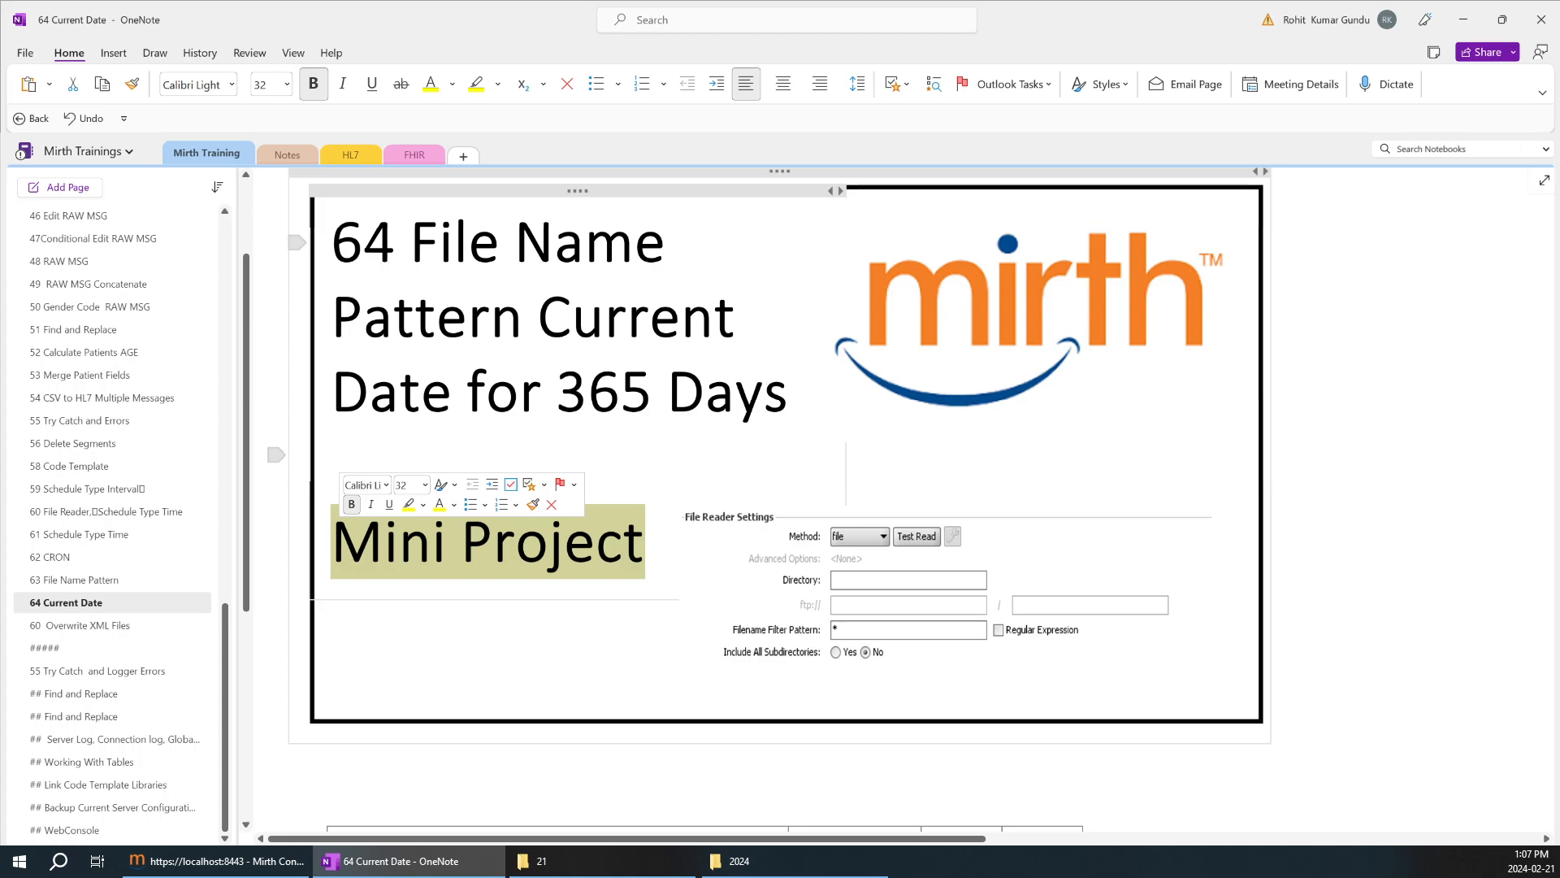
# Review the Mini Project requirements table, including the date-format requirement and its DD-MM-YYYY entry.
pyautogui.click(596, 651)
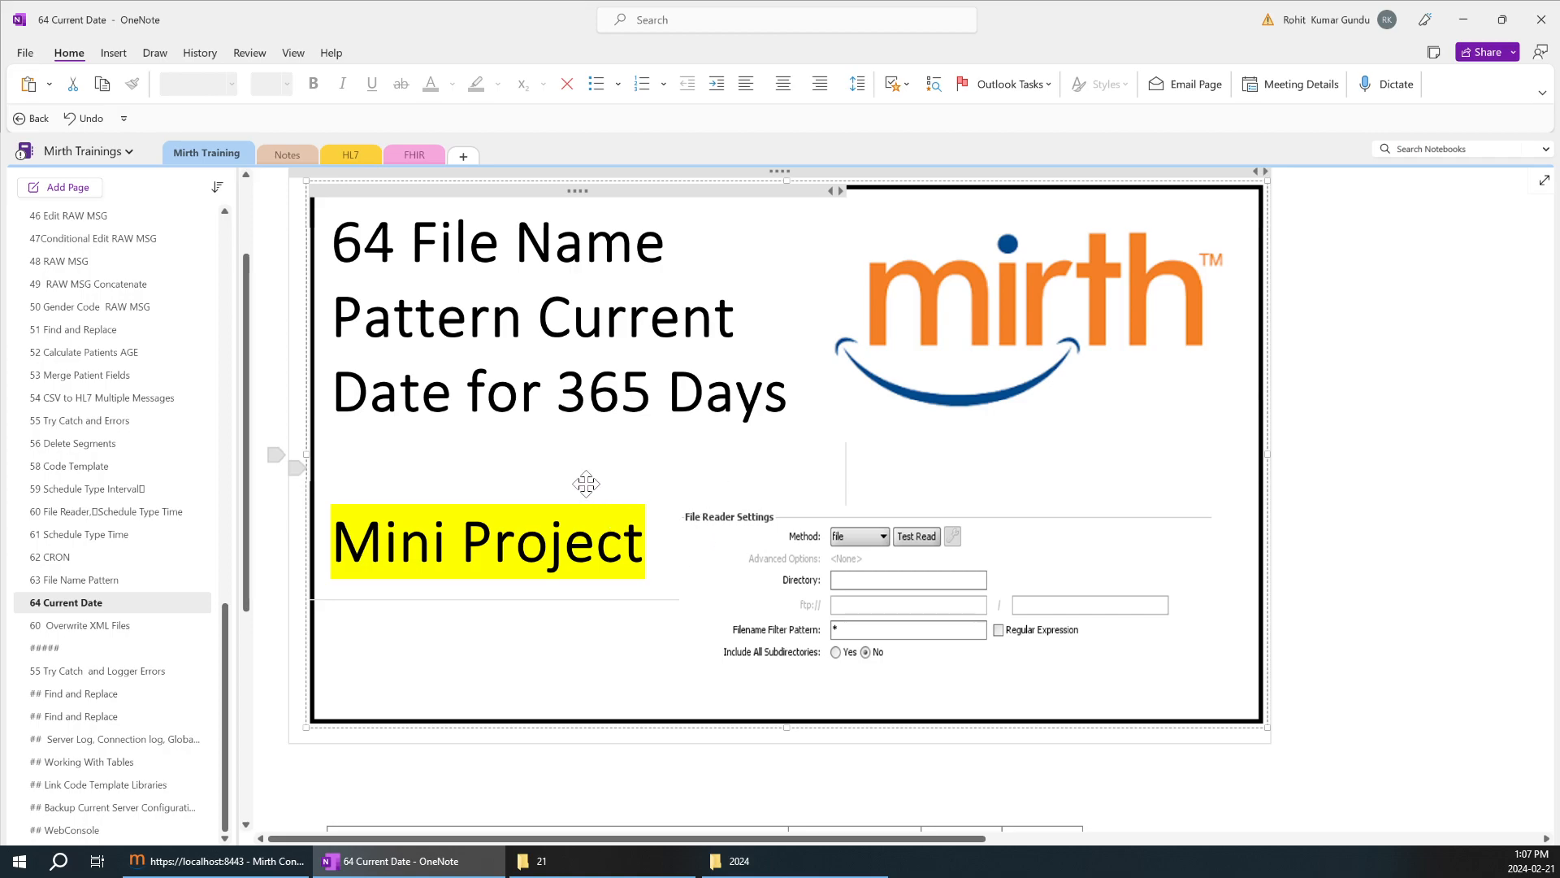
pyautogui.scroll(-5, 586, 484)
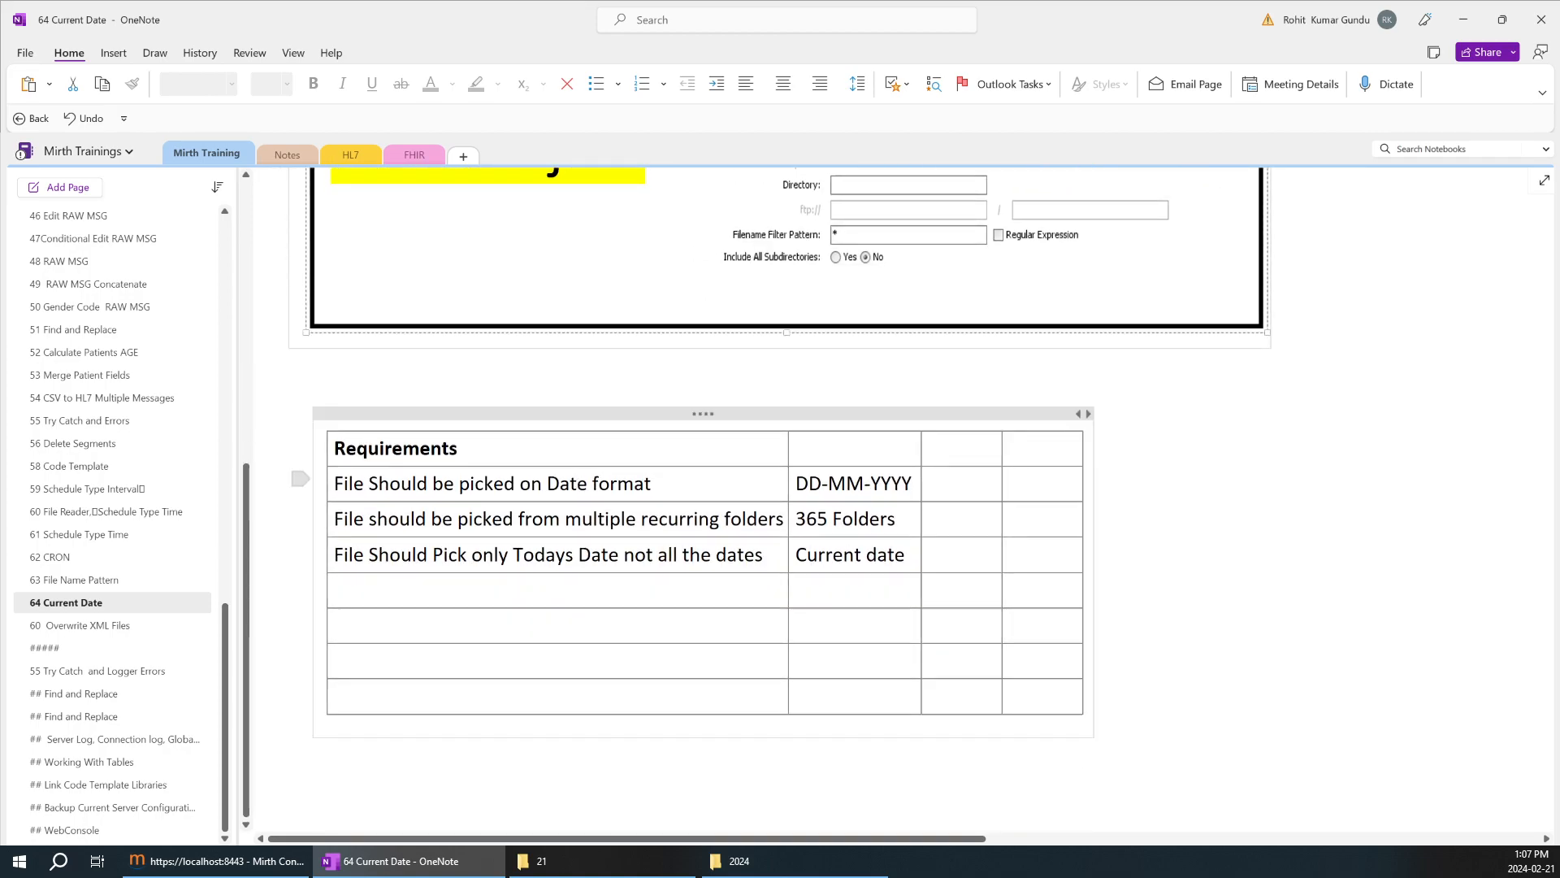
pyautogui.moveTo(338, 483); pyautogui.dragTo(886, 555)
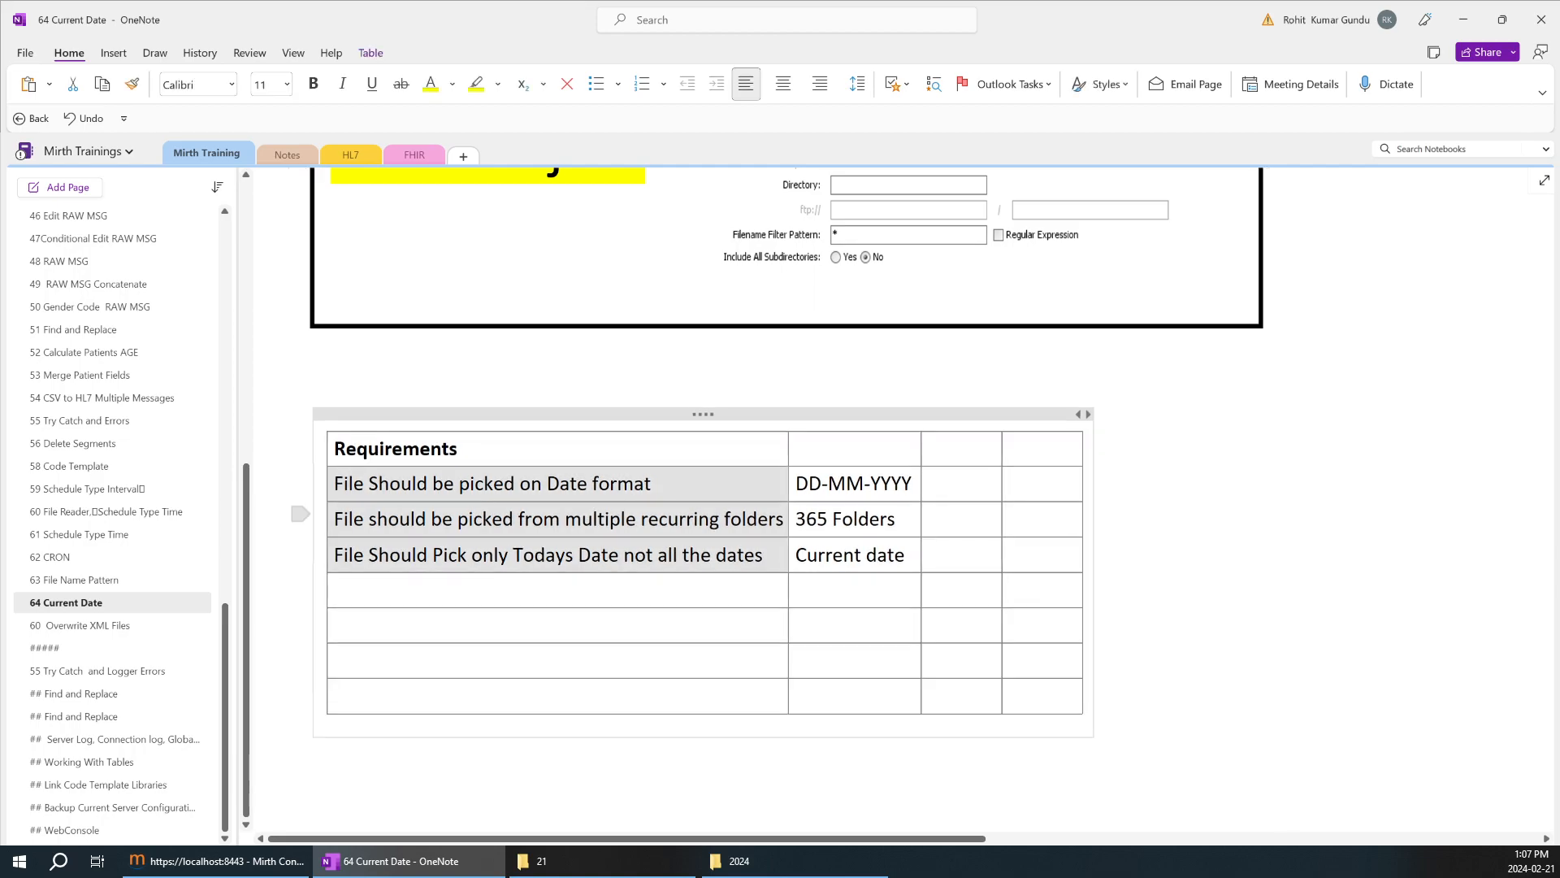
pyautogui.click(558, 520)
pyautogui.scroll(2, 504, 551)
pyautogui.scroll(1, 502, 550)
pyautogui.scroll(2, 622, 691)
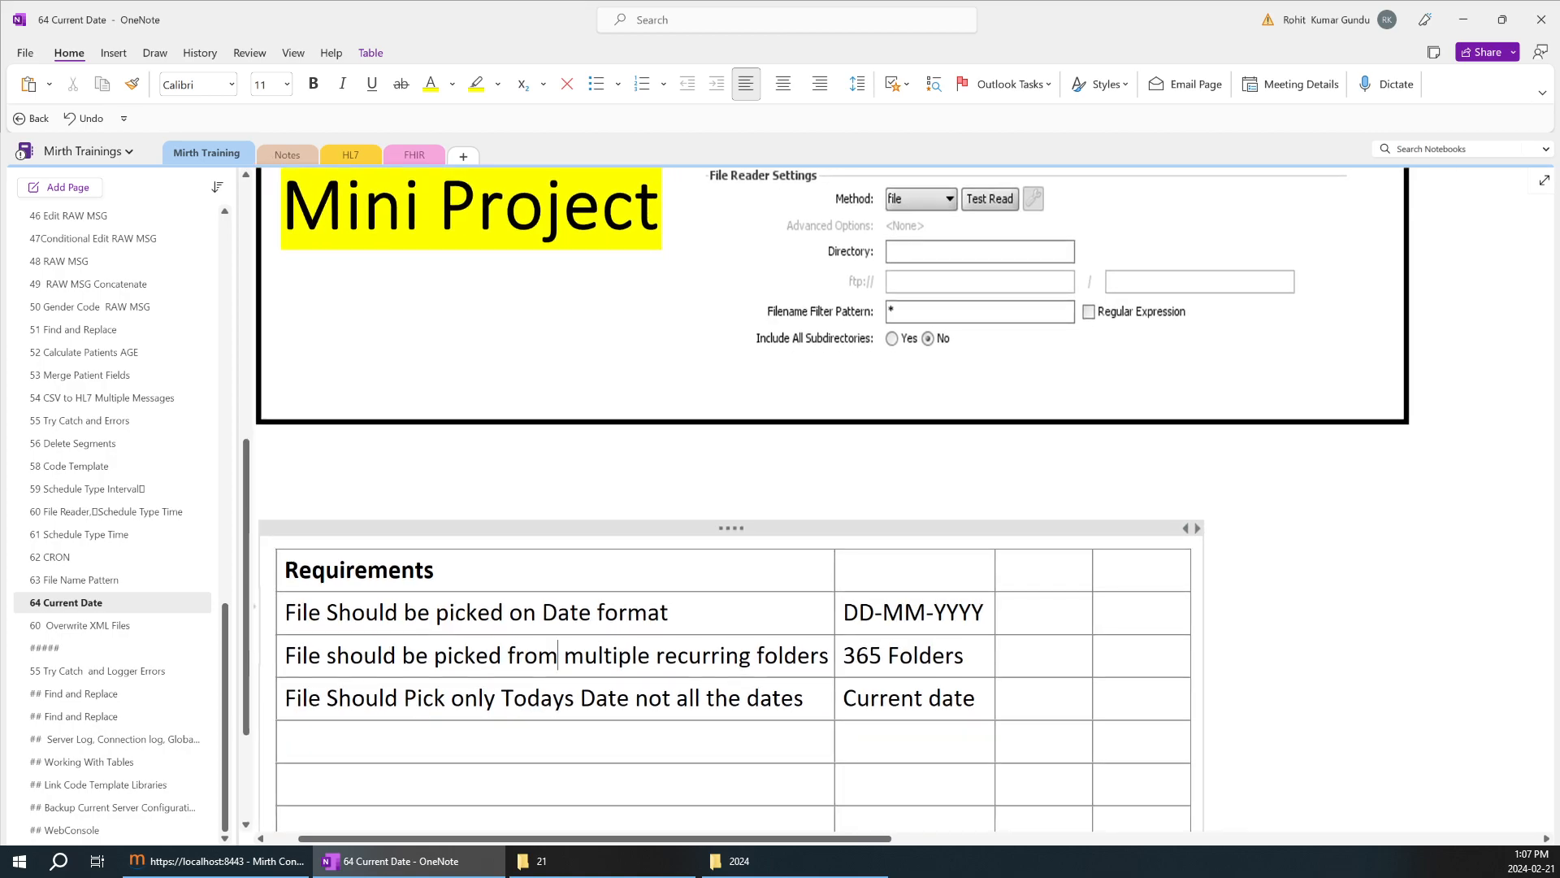
pyautogui.moveTo(668, 616); pyautogui.dragTo(307, 616)
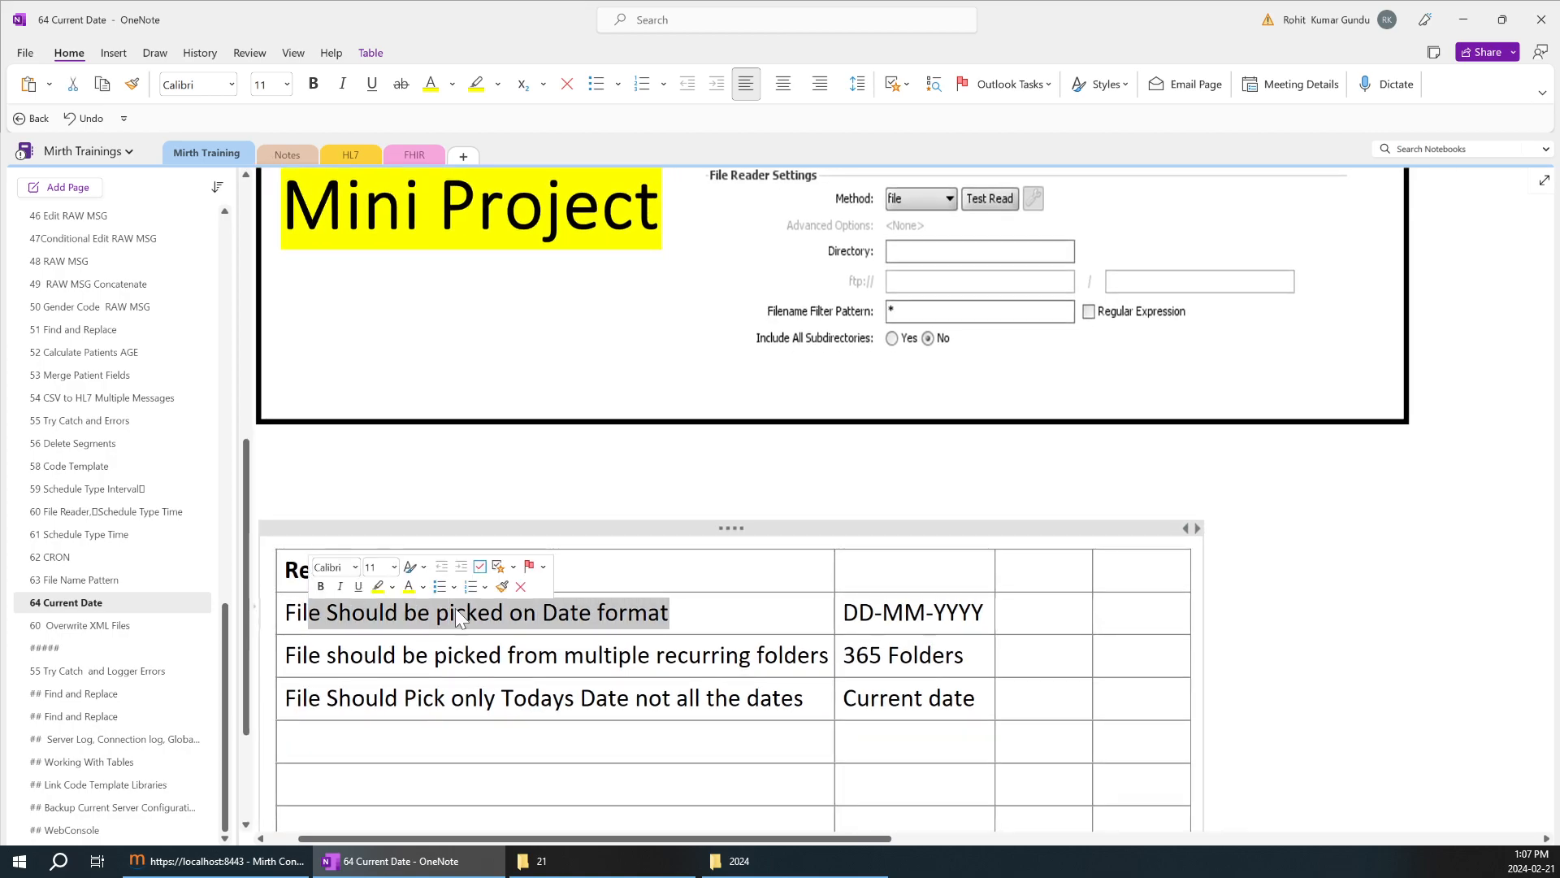
pyautogui.click(844, 613)
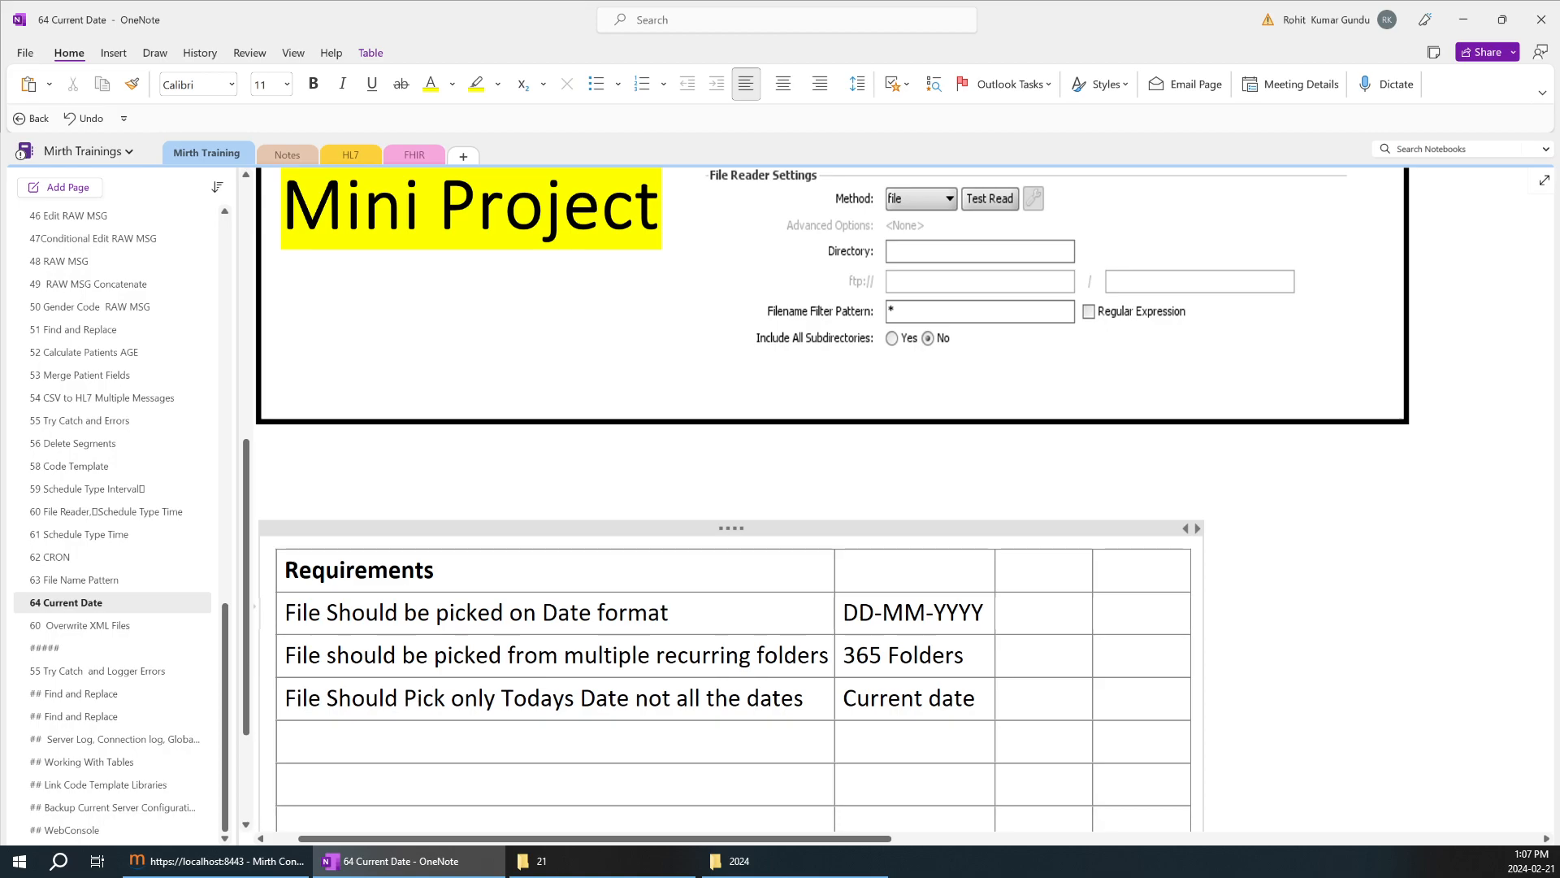
pyautogui.moveTo(843, 613); pyautogui.dragTo(985, 613)
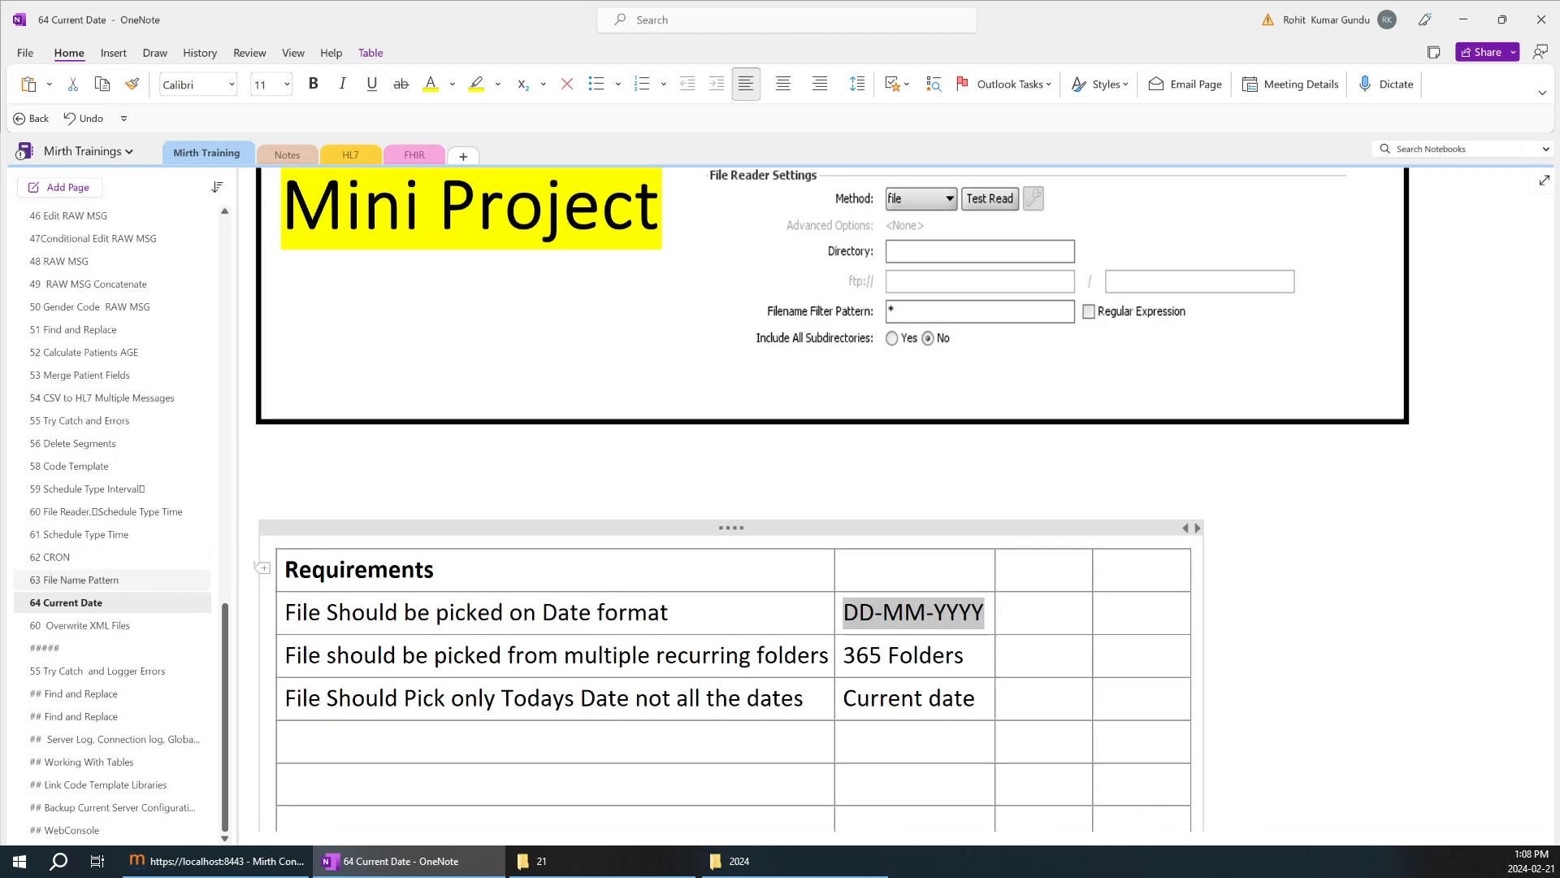
# Copy the date regex ^\d{2}[-/]\d{2}[-/]\d{4}\.txt$ from the 63 File Name Pattern page into the cell beside DD-MM-YYYY on the 64 Current Date page.
pyautogui.click(128, 580)
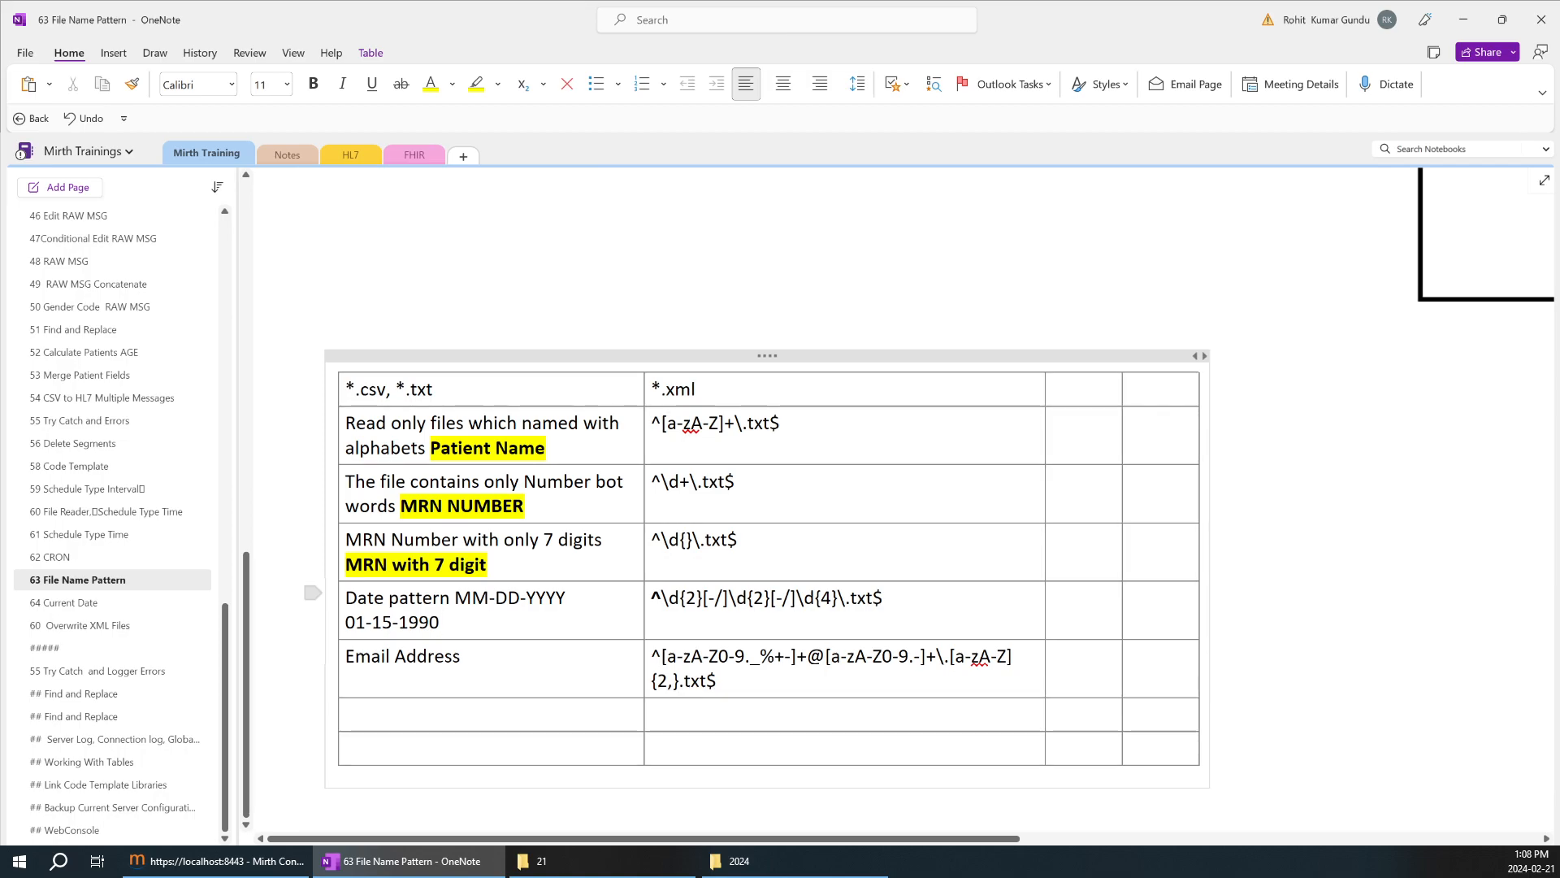
pyautogui.moveTo(886, 599); pyautogui.dragTo(652, 599)
pyautogui.hotkey('ctrl', 'c')
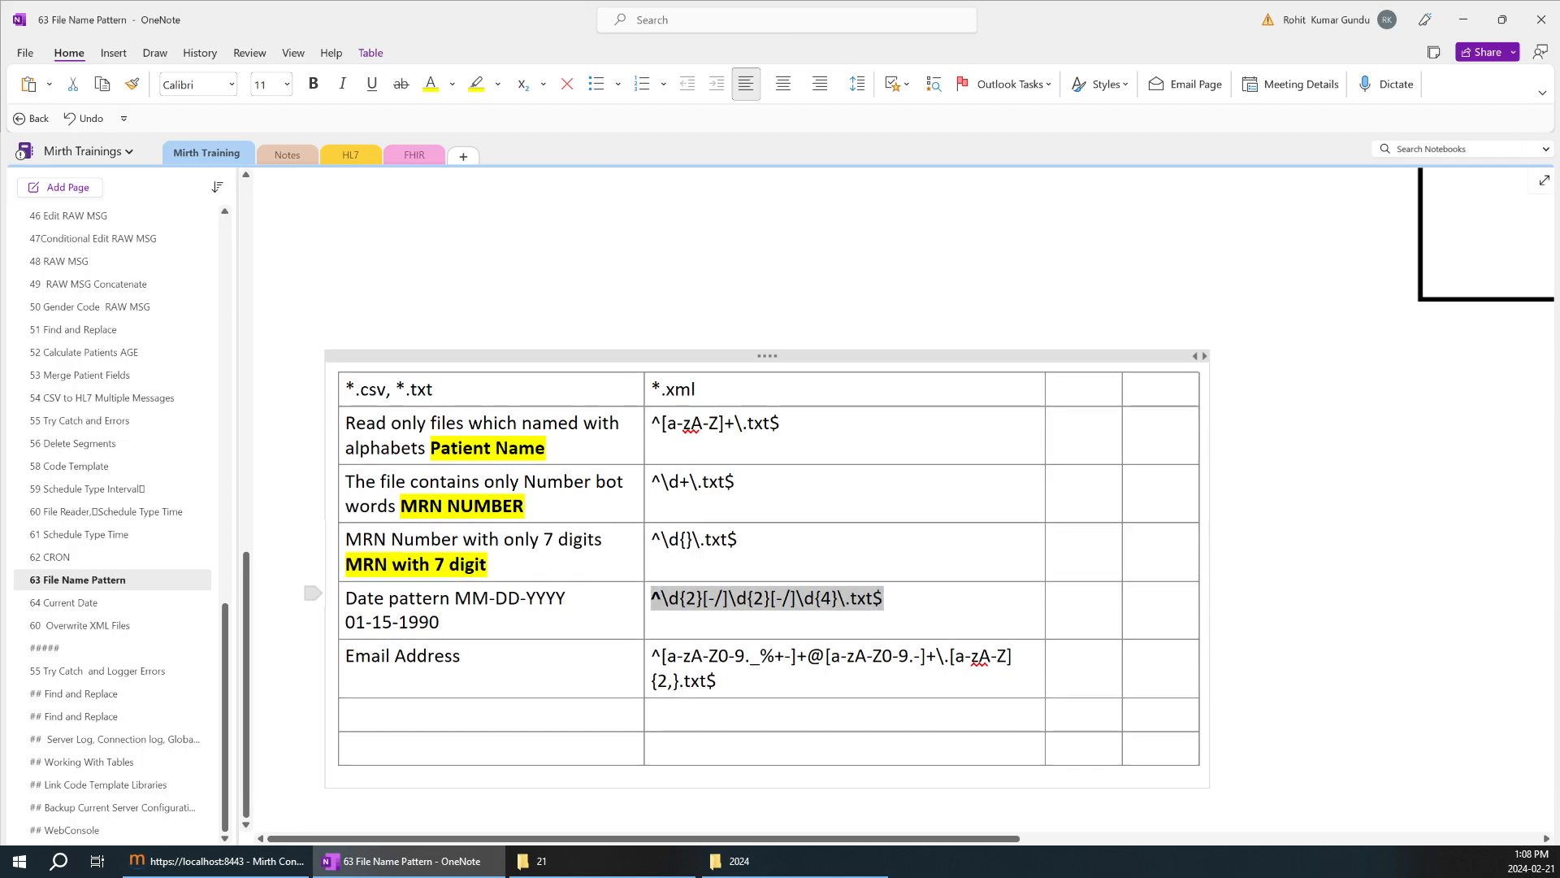
pyautogui.click(139, 603)
pyautogui.press('Tab')
pyautogui.hotkey('ctrl', 'v')
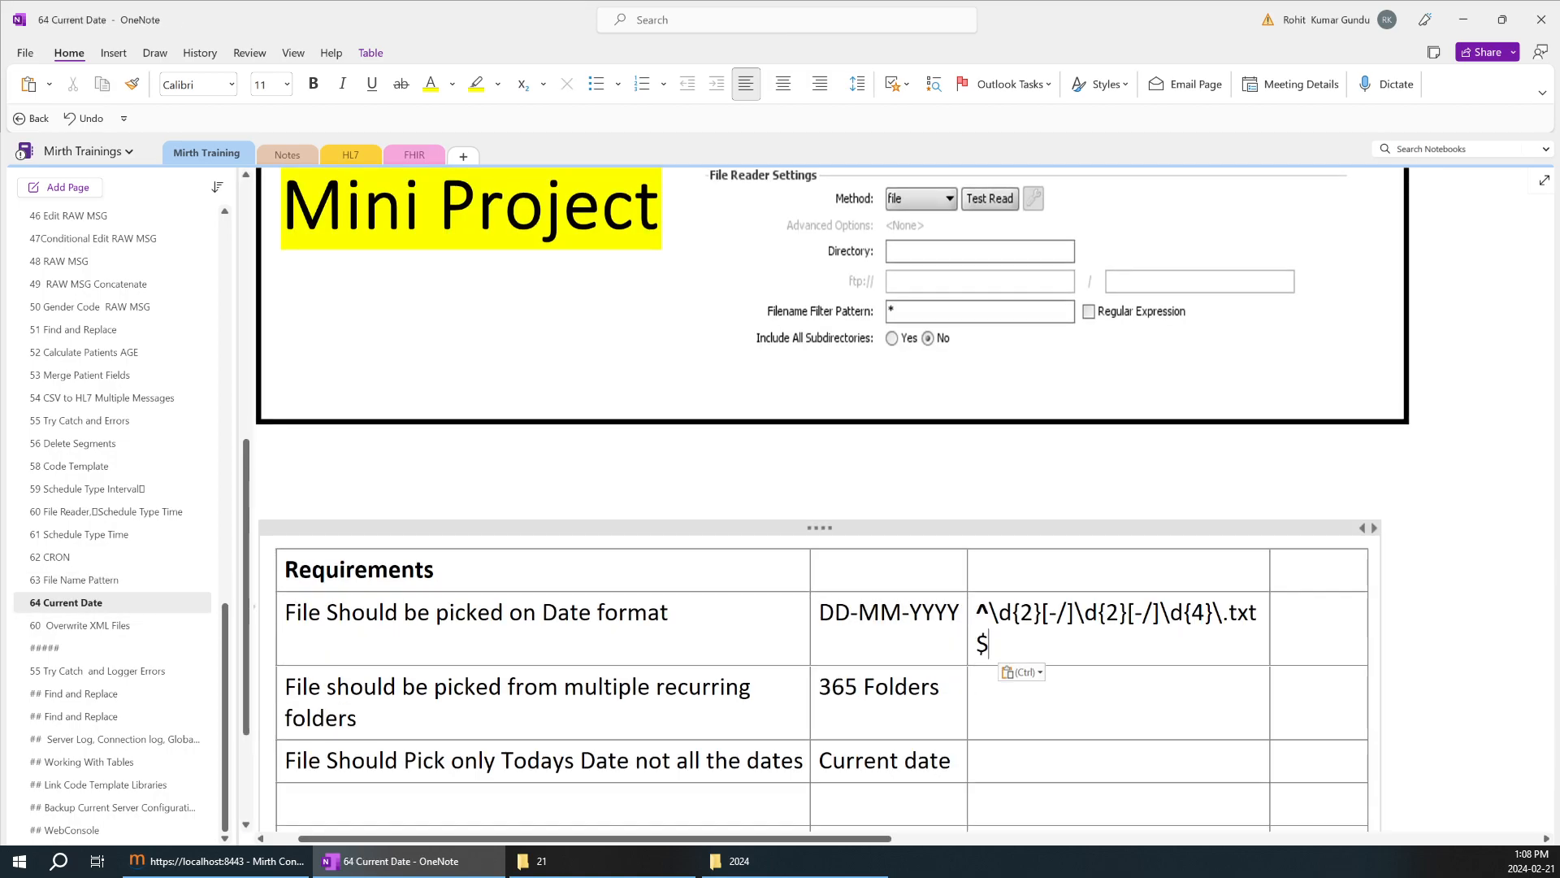
pyautogui.moveTo(992, 644); pyautogui.dragTo(732, 615)
pyautogui.click(843, 613)
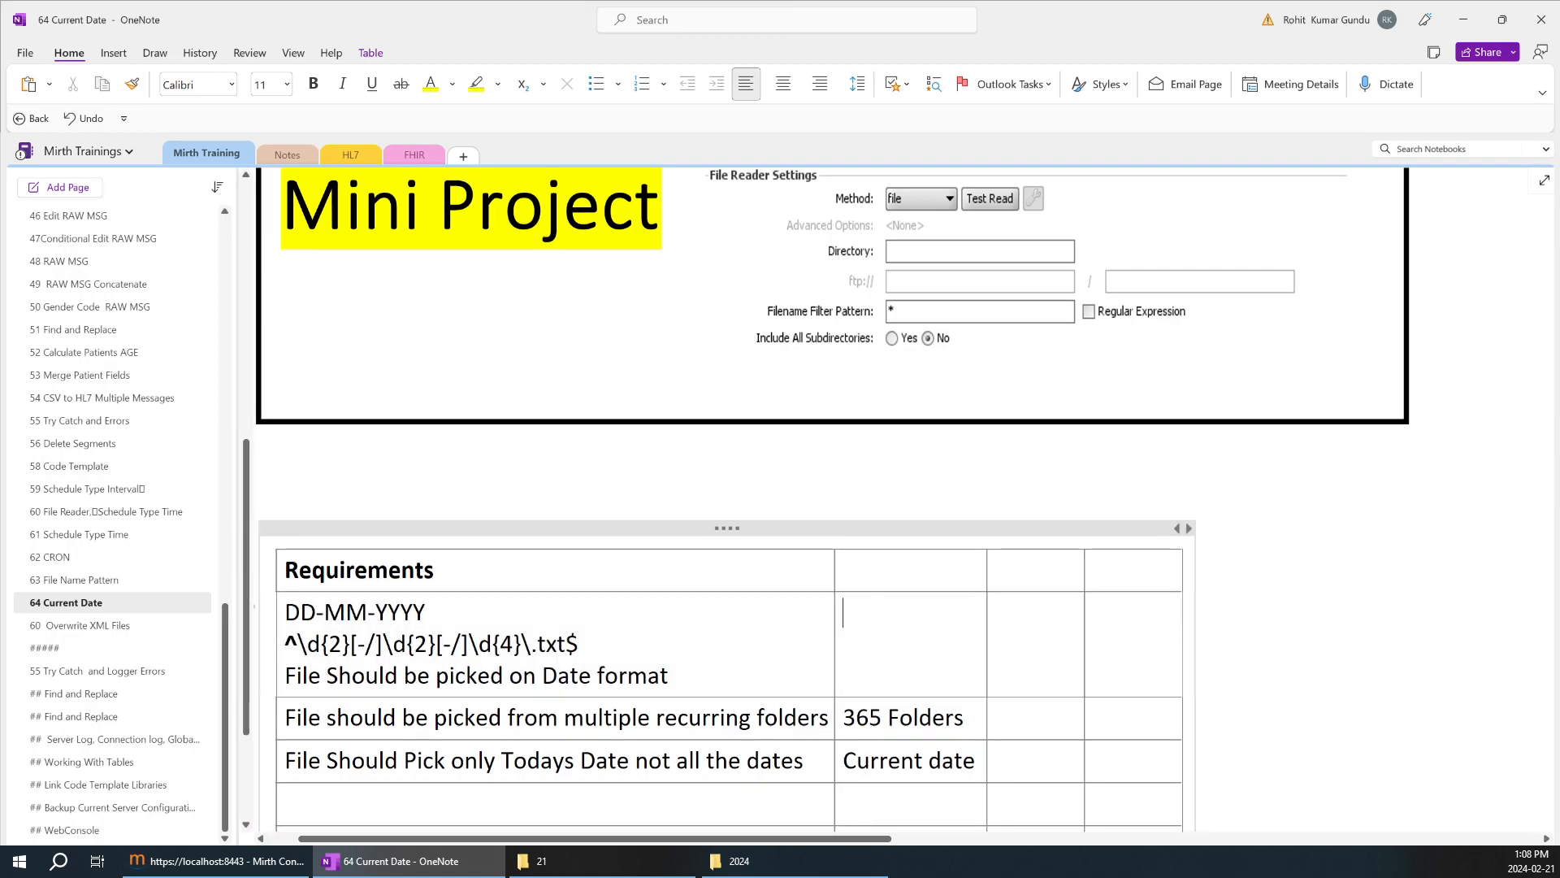
pyautogui.hotkey('ctrl', 'z')
pyautogui.click(1001, 644)
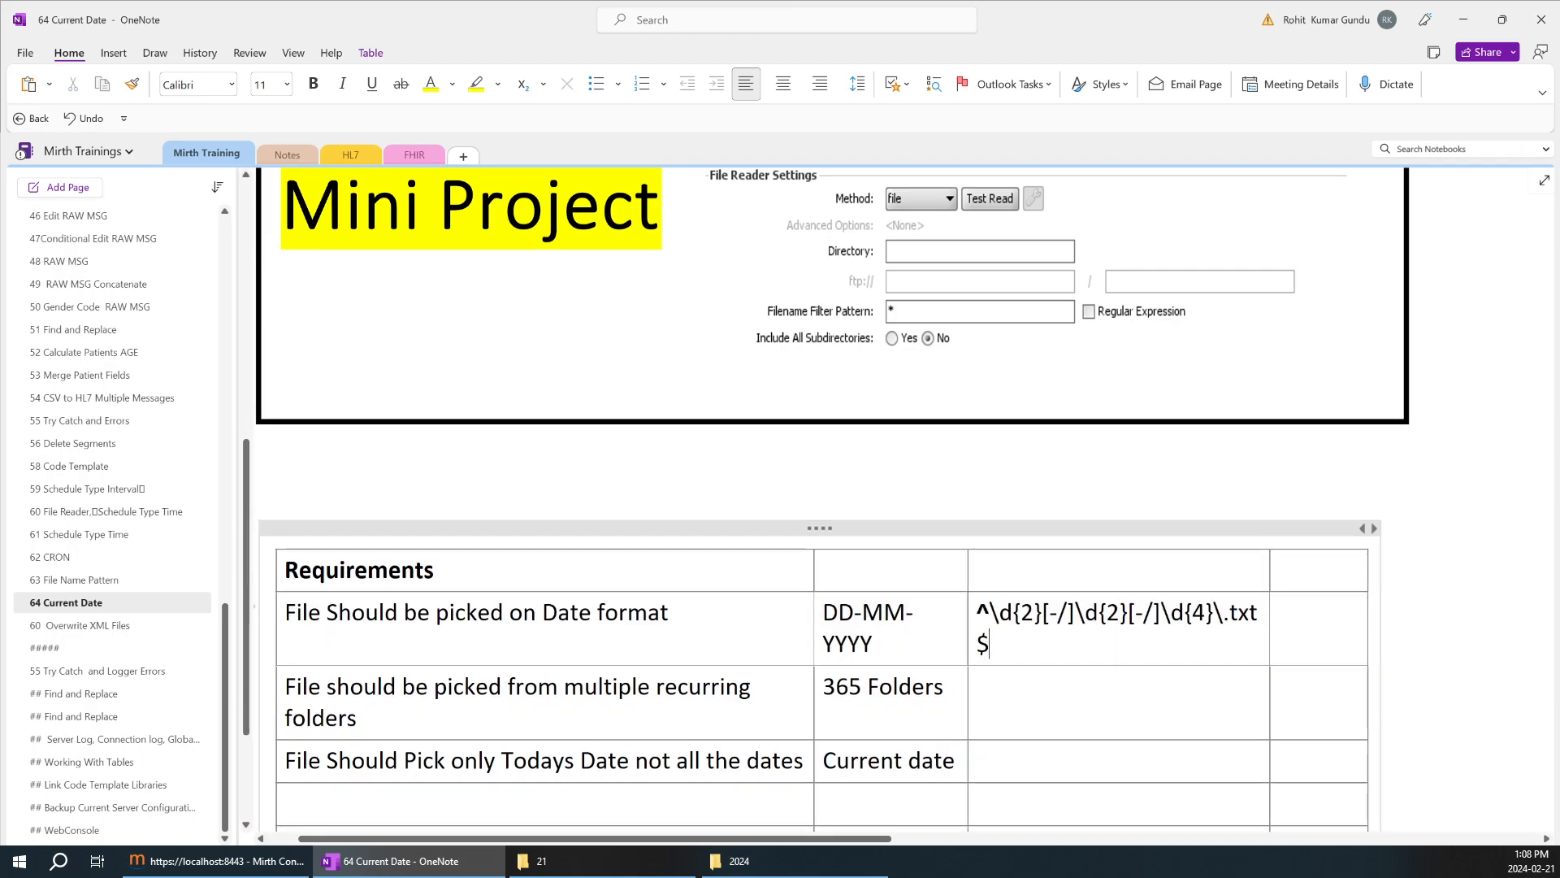
# Copy the date regex into the File Picker1 channel's source Filename Filter Pattern in Mirth Connect Administrator as ^\d{2}[-/]\d{2}[-/]\d{4}\.txt$.
pyautogui.moveTo(990, 644); pyautogui.dragTo(976, 614)
pyautogui.hotkey('ctrl', 'c')
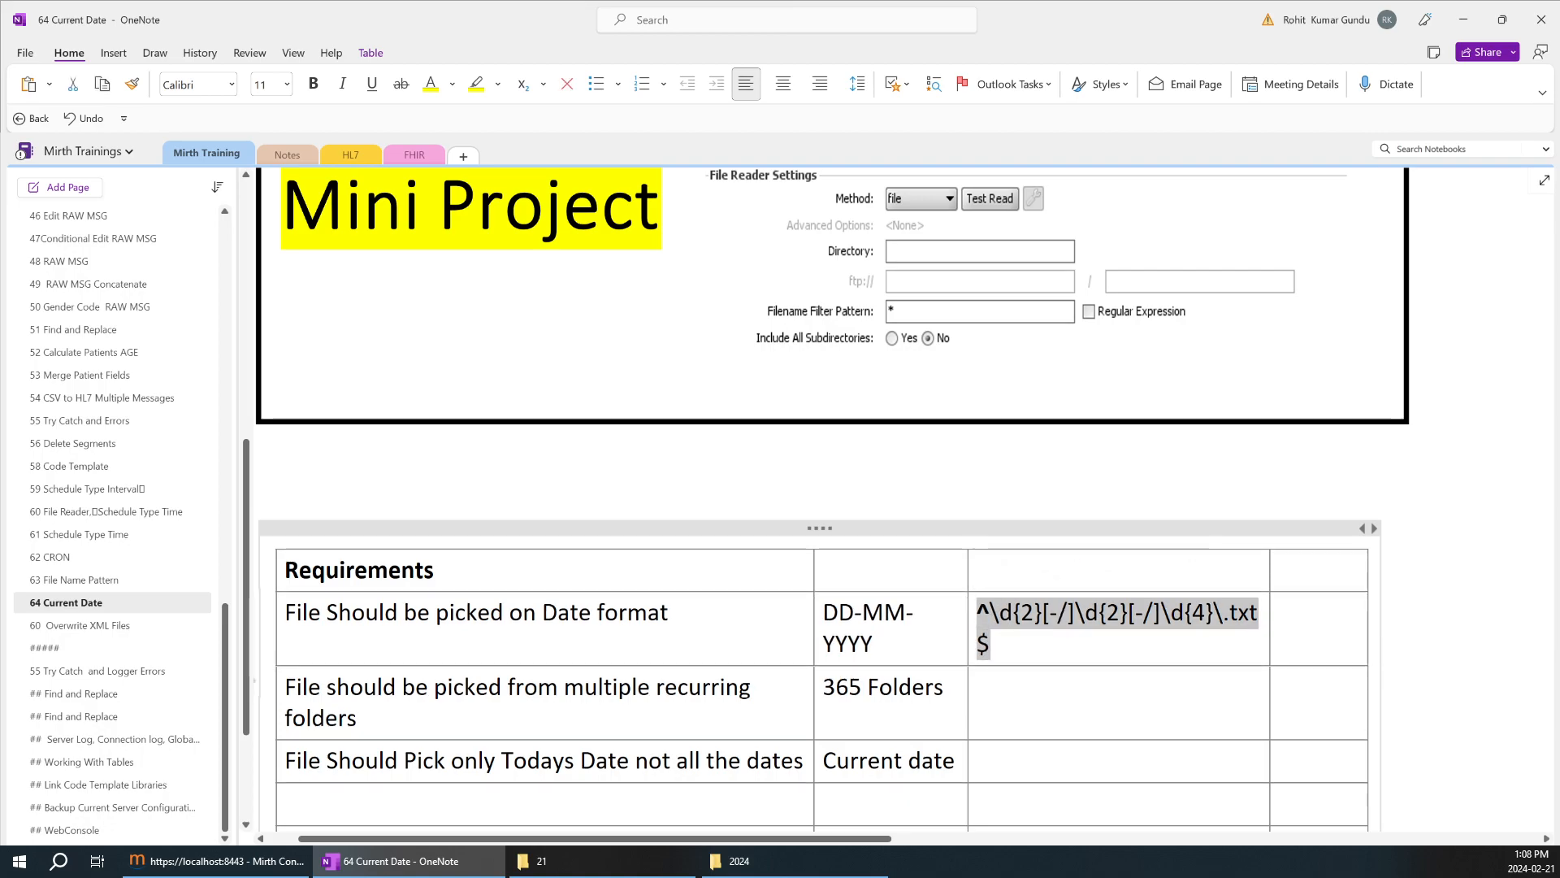
pyautogui.click(262, 867)
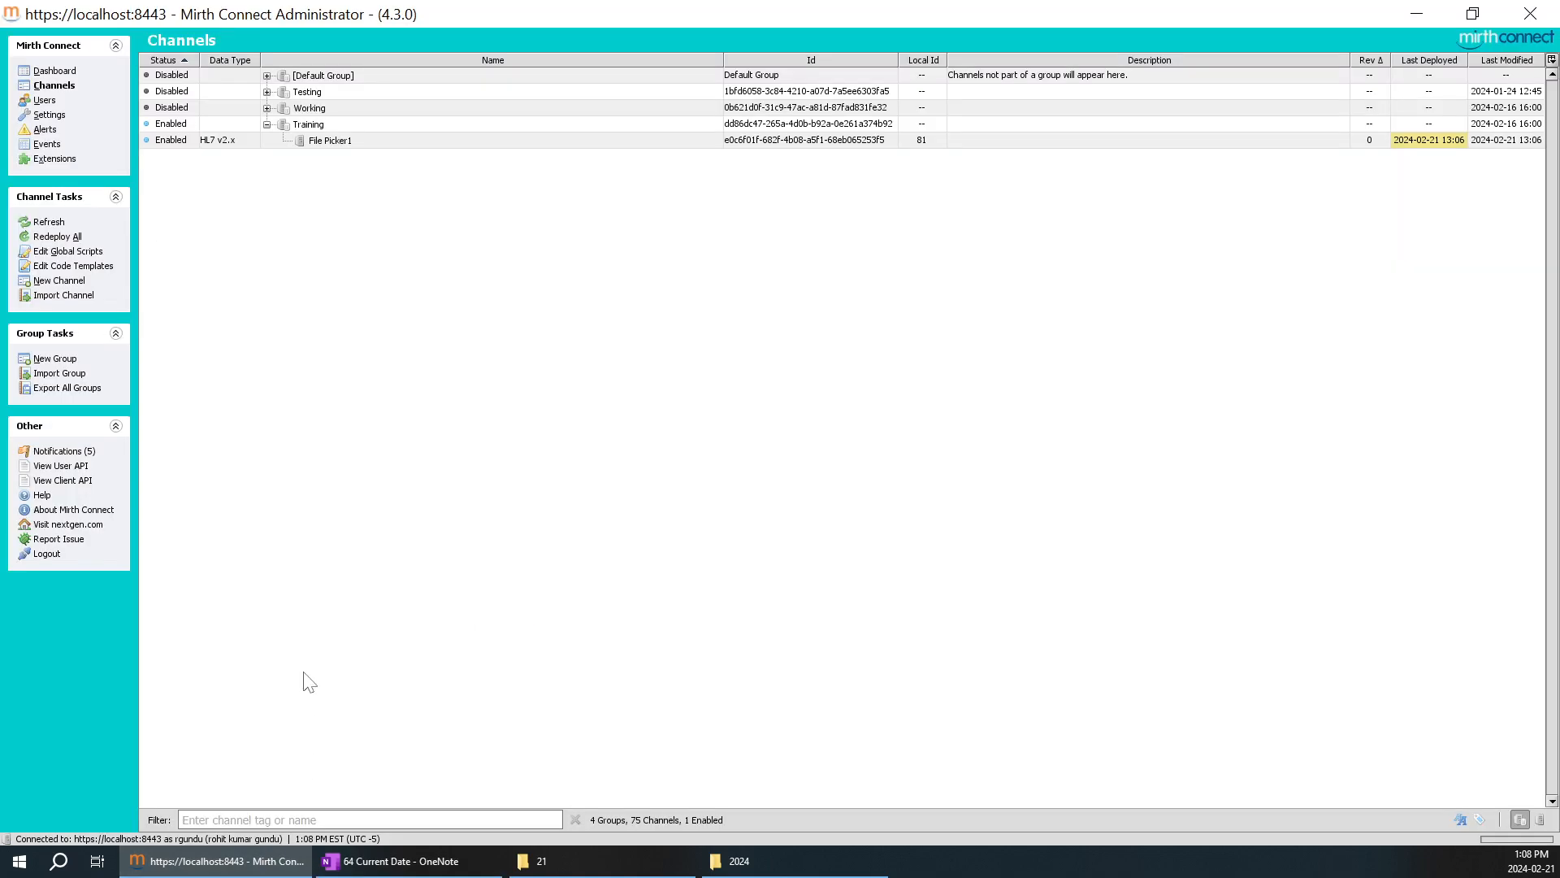
pyautogui.click(340, 141)
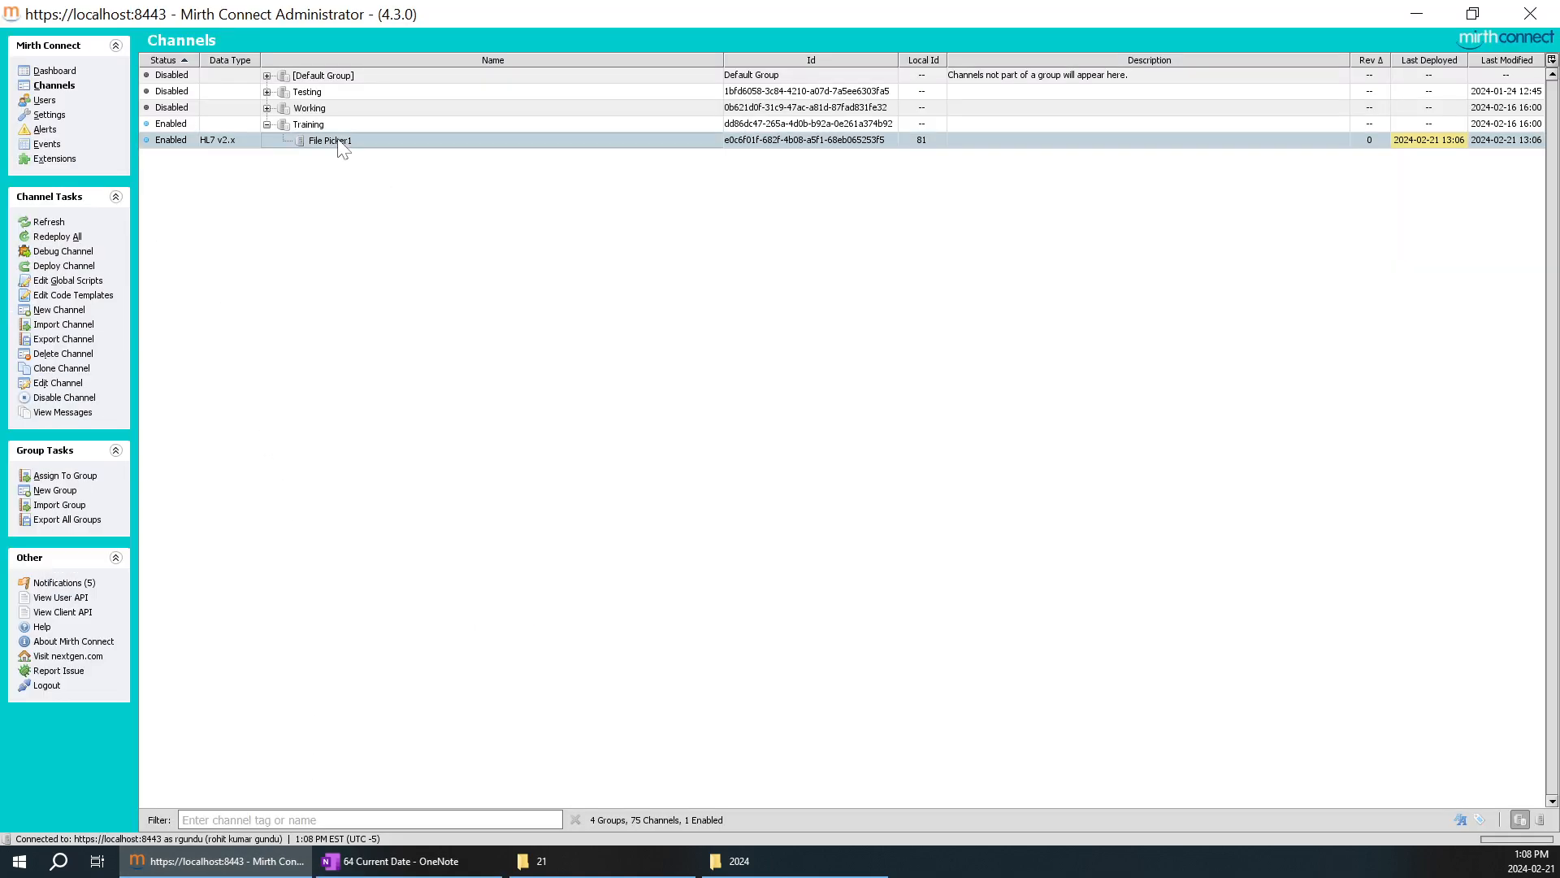
pyautogui.doubleClick(340, 142)
pyautogui.click(210, 65)
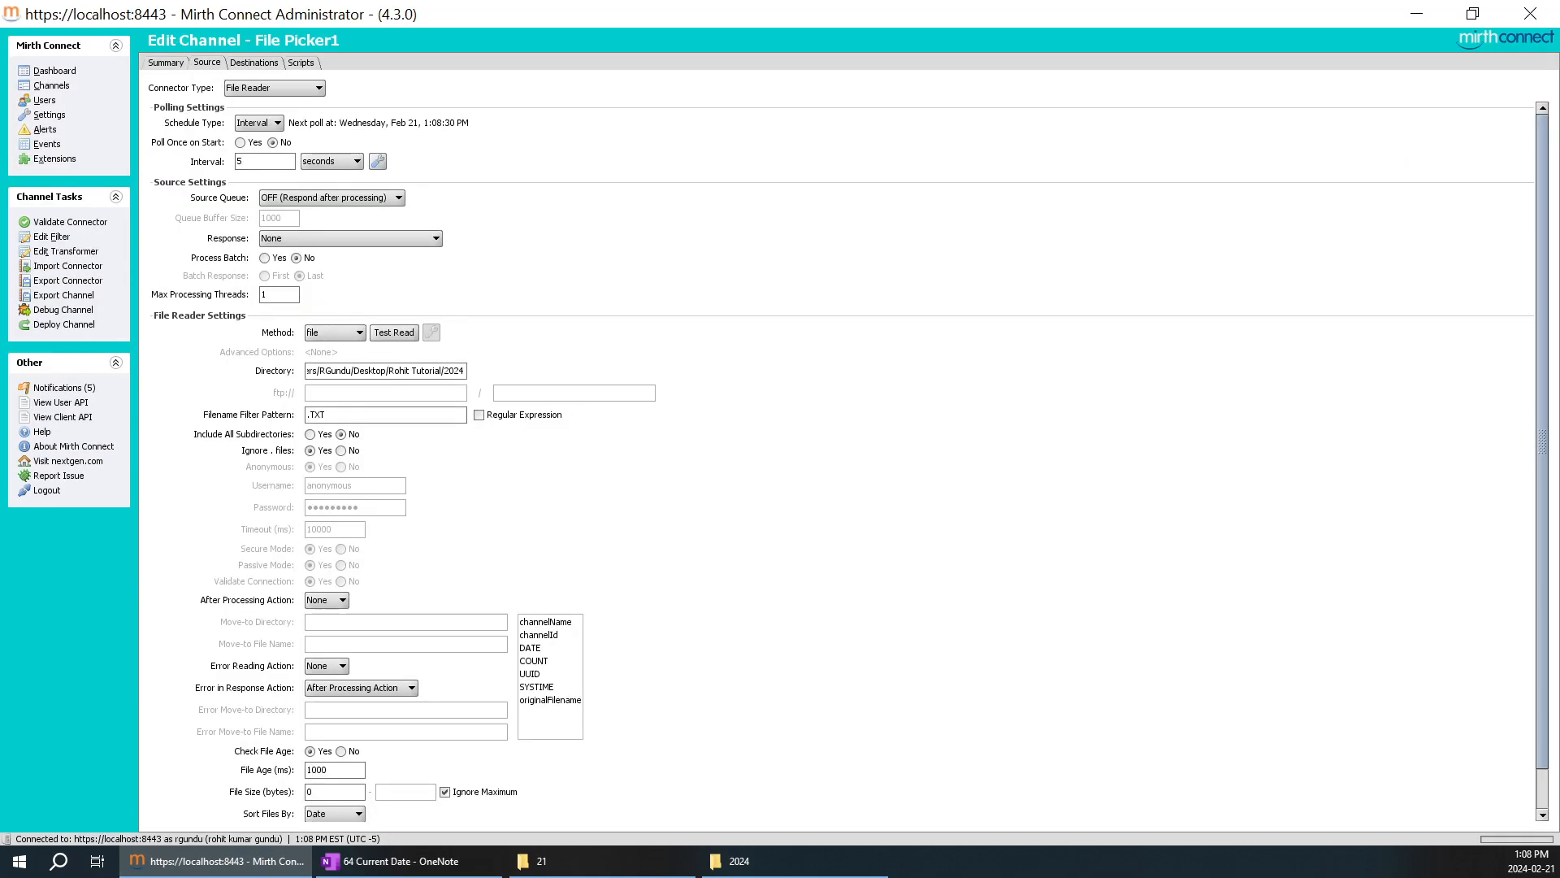
pyautogui.hotkey('ctrl', 'v')
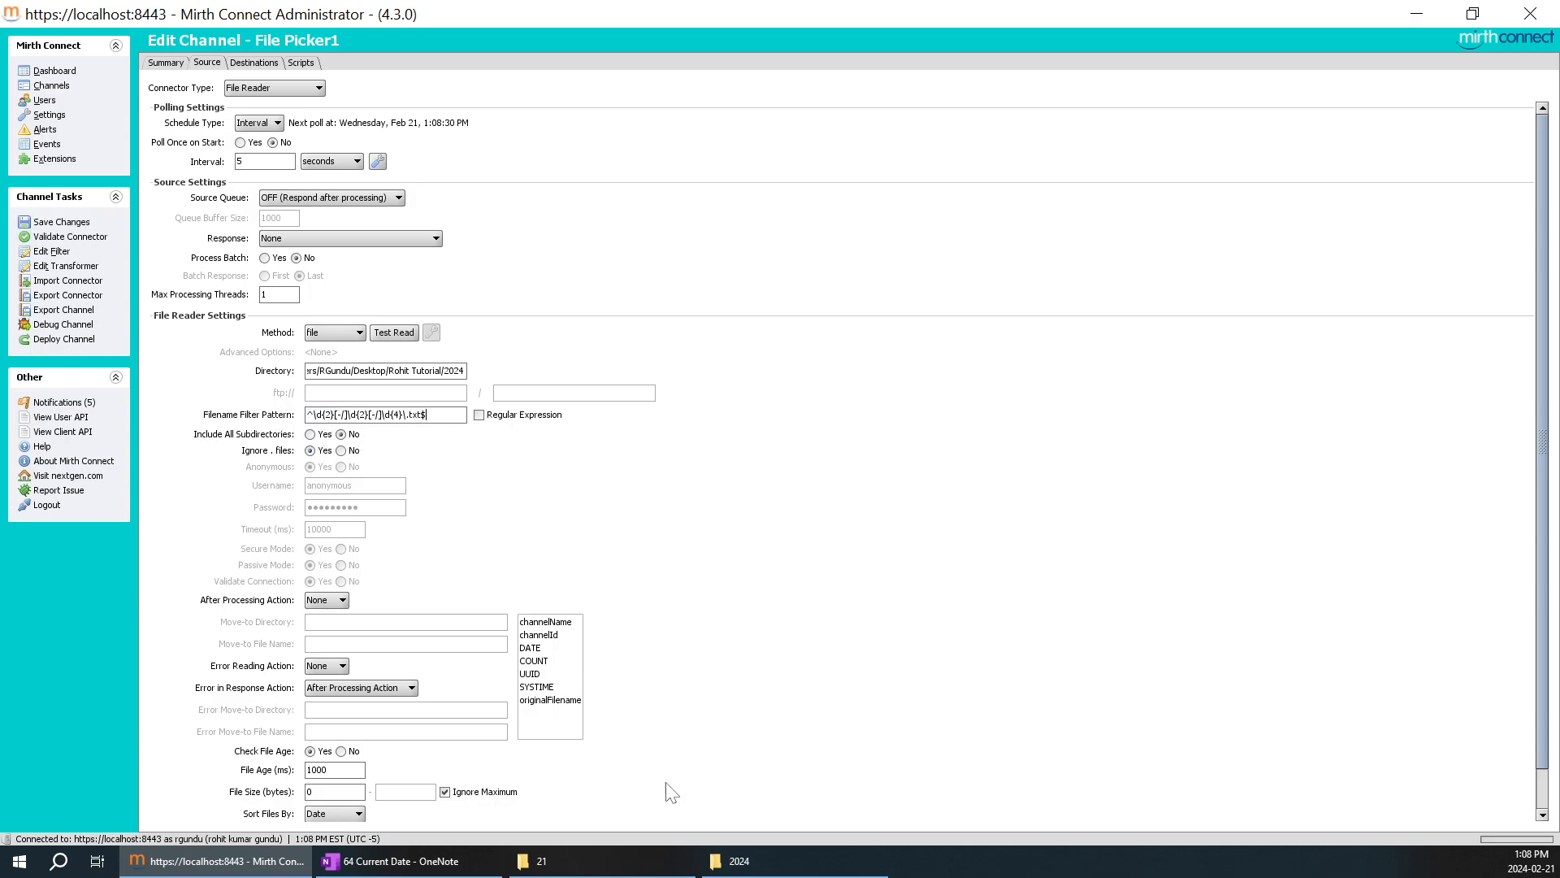
# Switch to OneNote and review the date-format and multiple recurring folders requirements with their DD-MM-YYYY and 365 Folders entries.
pyautogui.click(428, 866)
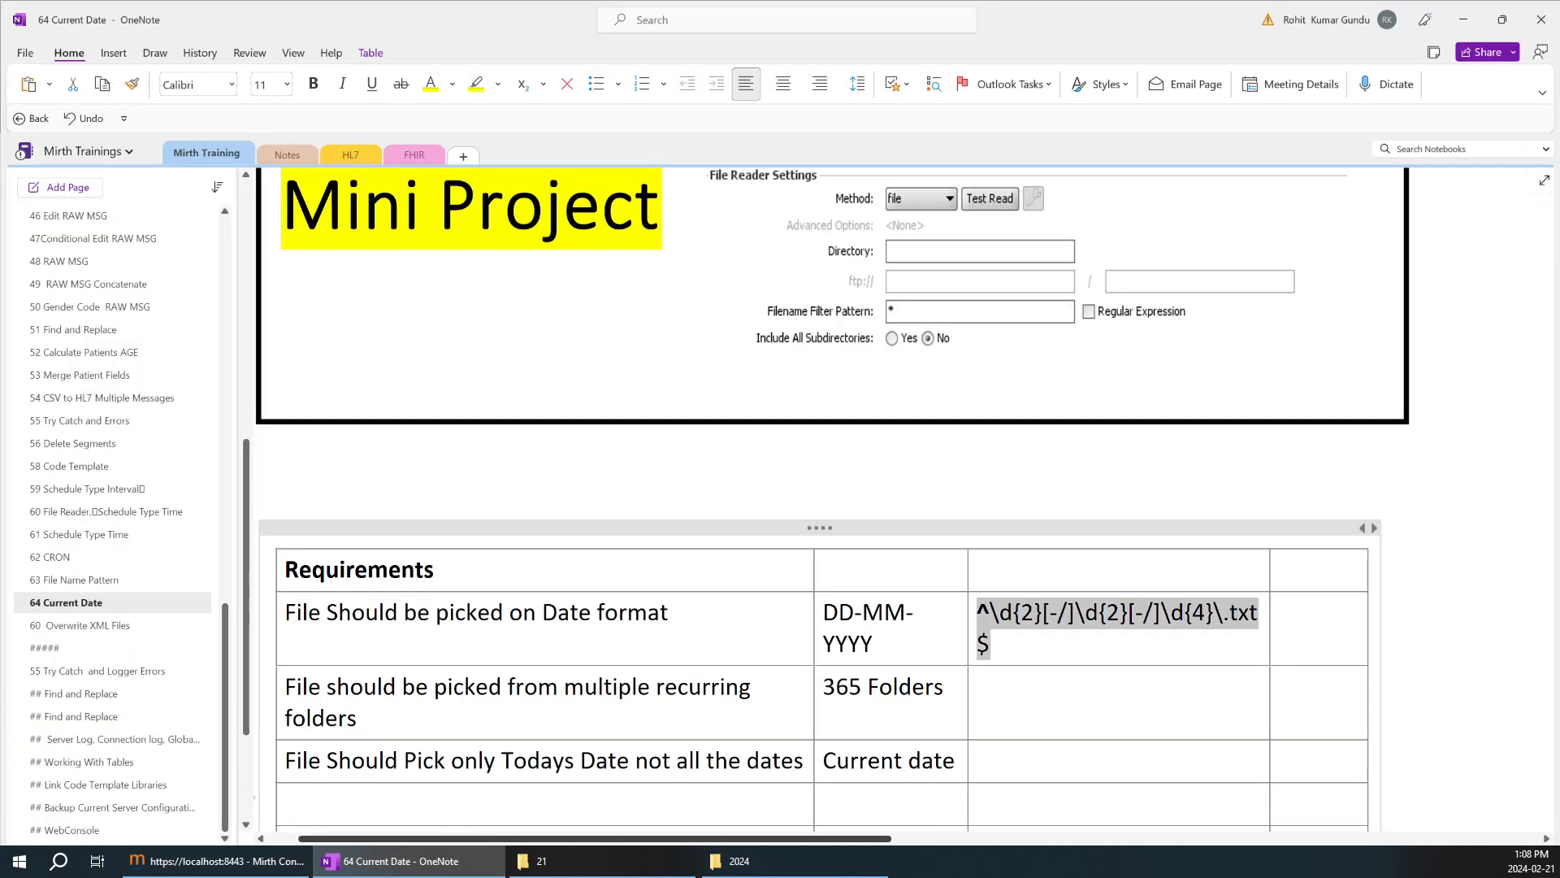
pyautogui.click(1300, 804)
pyautogui.moveTo(876, 644); pyautogui.dragTo(822, 614)
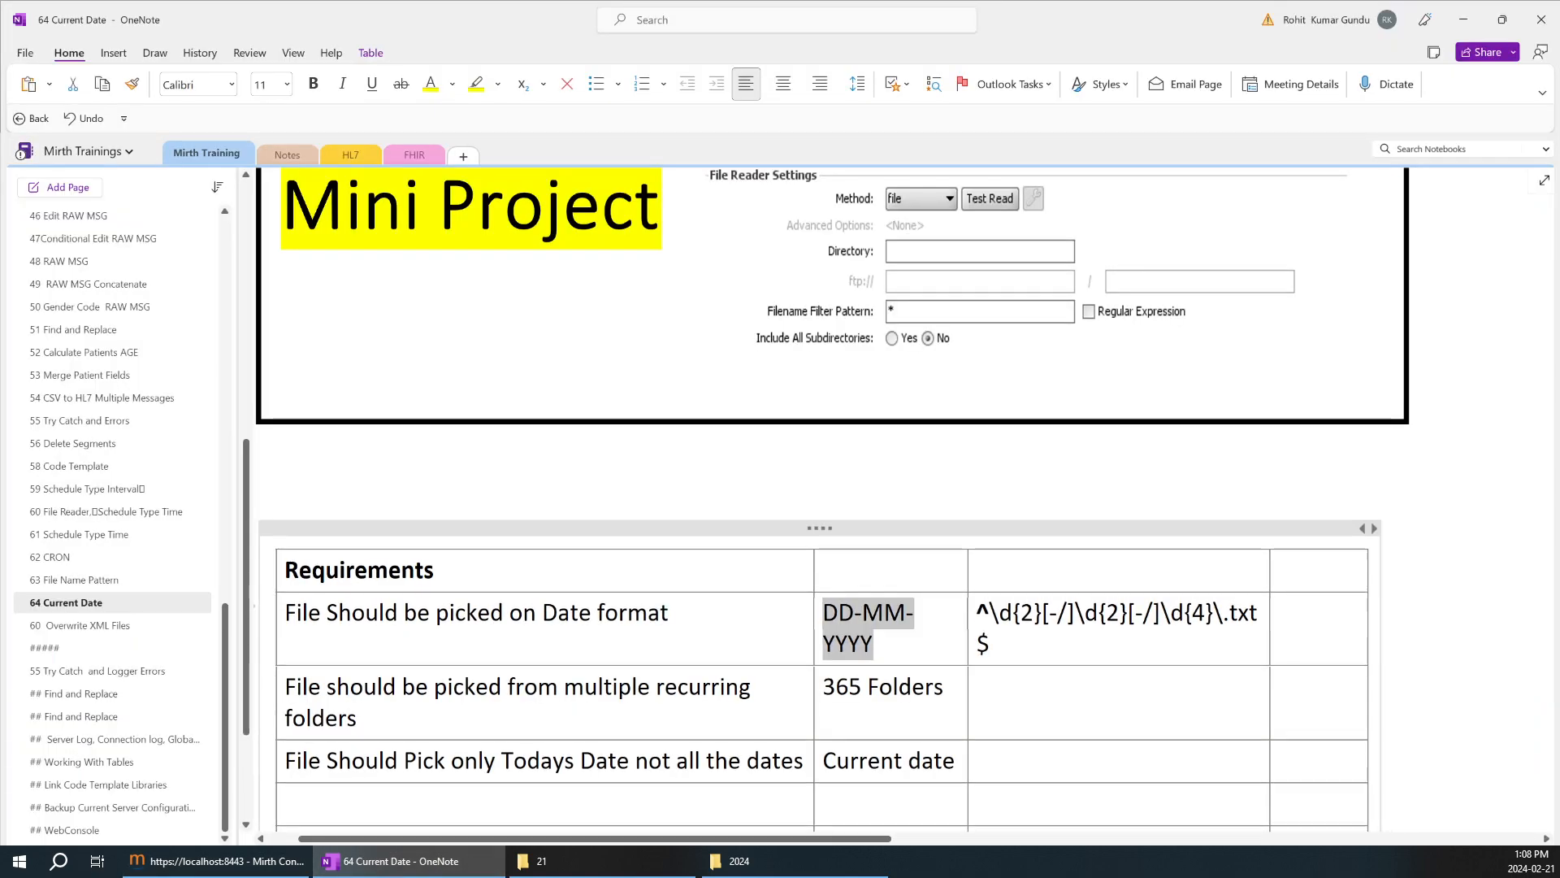
pyautogui.click(891, 715)
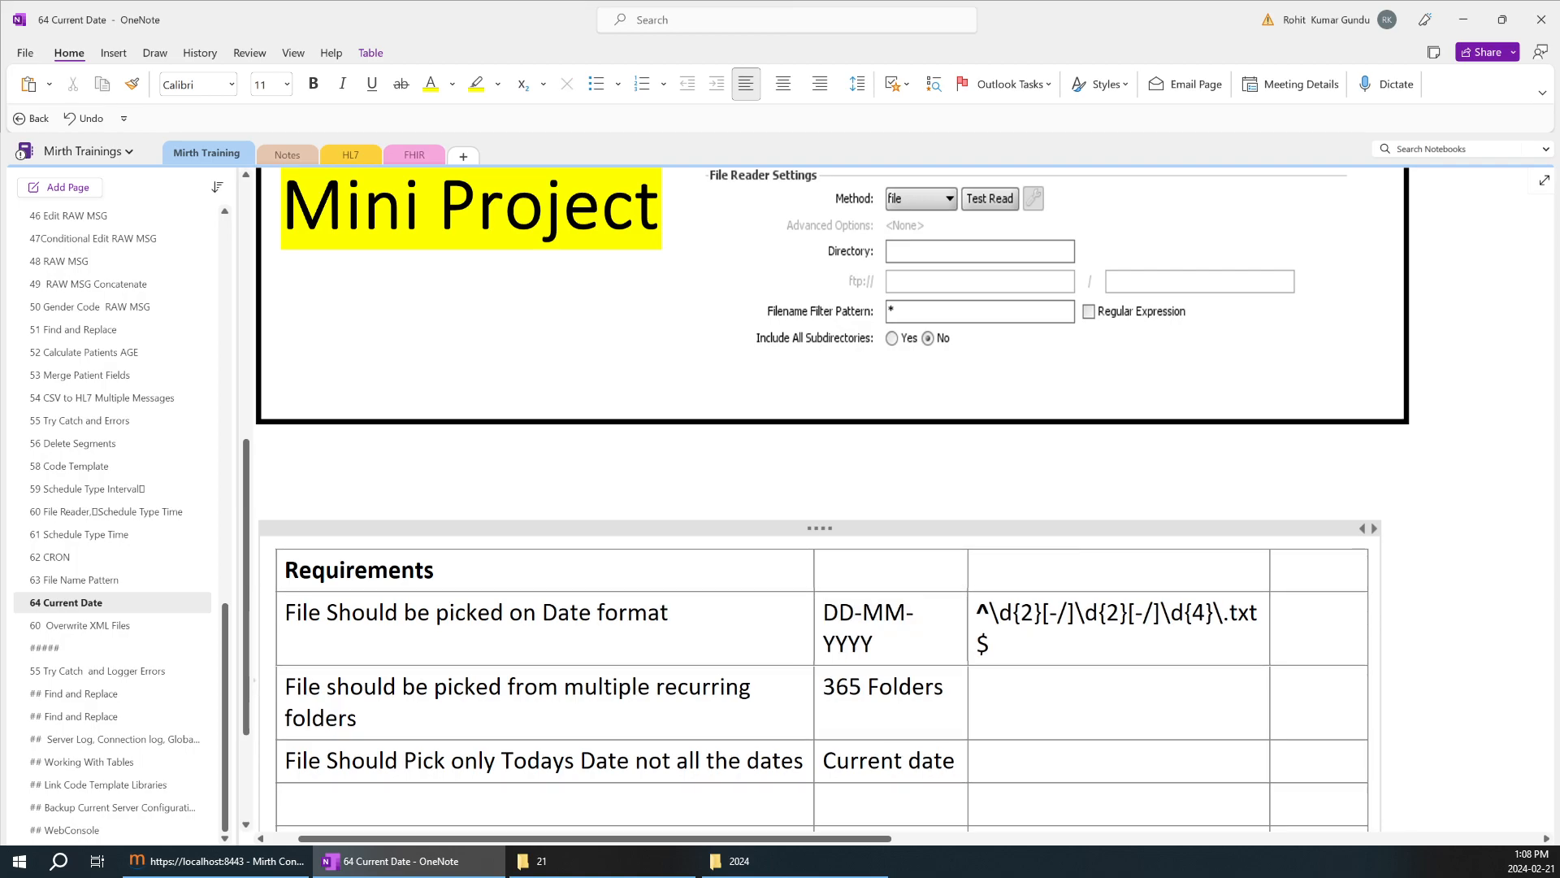
pyautogui.moveTo(357, 718); pyautogui.dragTo(301, 687)
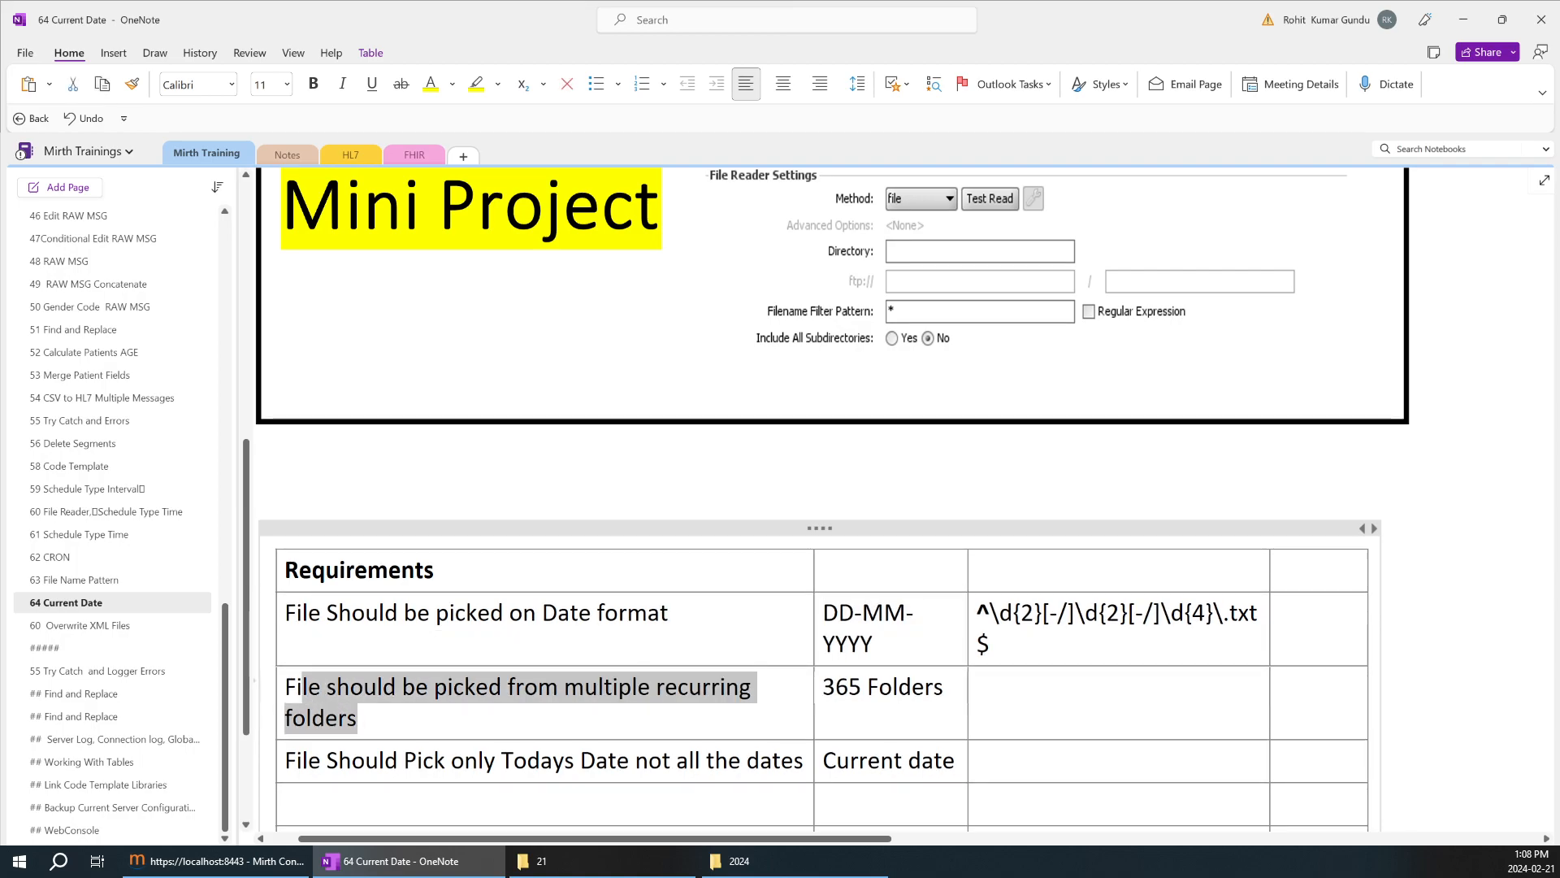
pyautogui.moveTo(935, 688); pyautogui.dragTo(836, 688)
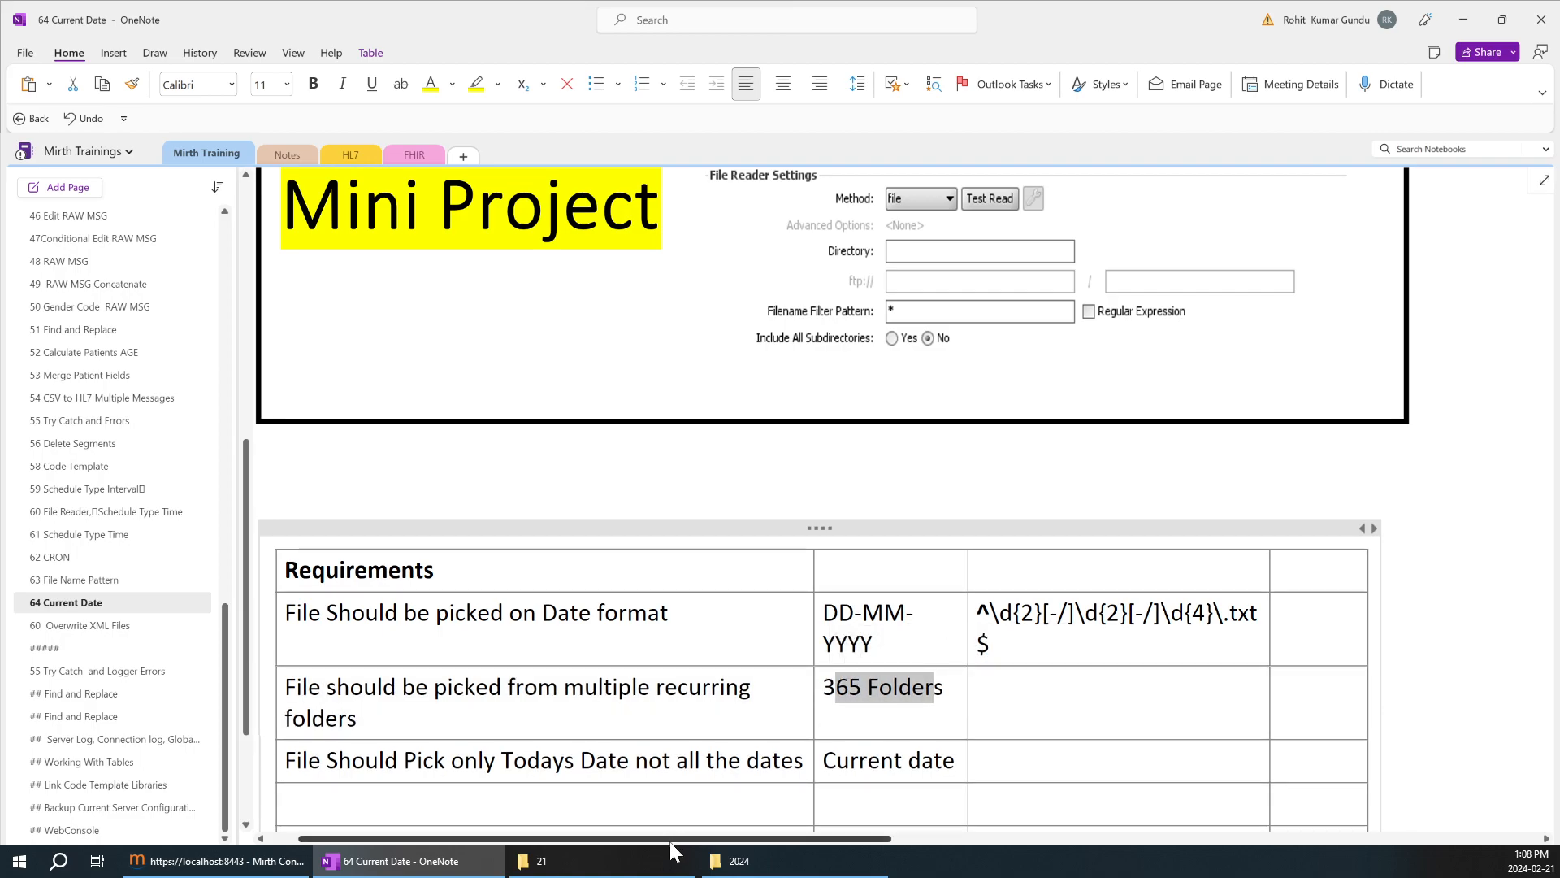
pyautogui.click(894, 704)
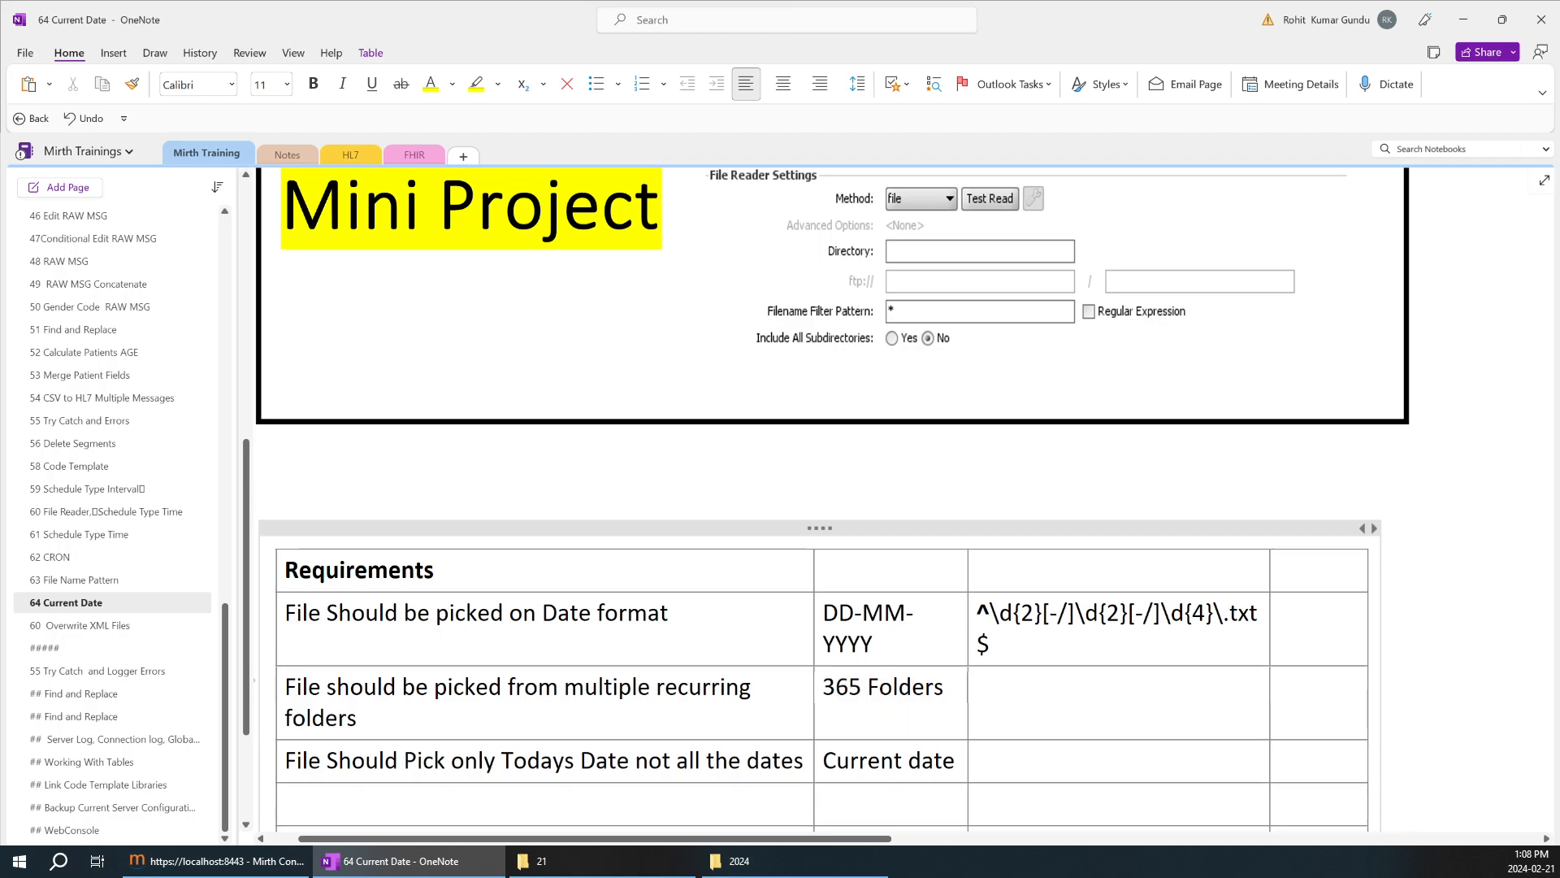
pyautogui.press('Home')
pyautogui.hotkey('shift', 'Right')
pyautogui.hotkey('shift', 'Right')
pyautogui.hotkey('shift', 'Right')
pyautogui.hotkey('shift', 'Right')
pyautogui.hotkey('shift', 'Right')
pyautogui.hotkey('shift', 'Right')
pyautogui.hotkey('shift', 'Right')
pyautogui.hotkey('shift', 'Right')
pyautogui.hotkey('shift', 'Right')
pyautogui.hotkey('shift', 'Right')
pyautogui.hotkey('shift', 'Right')
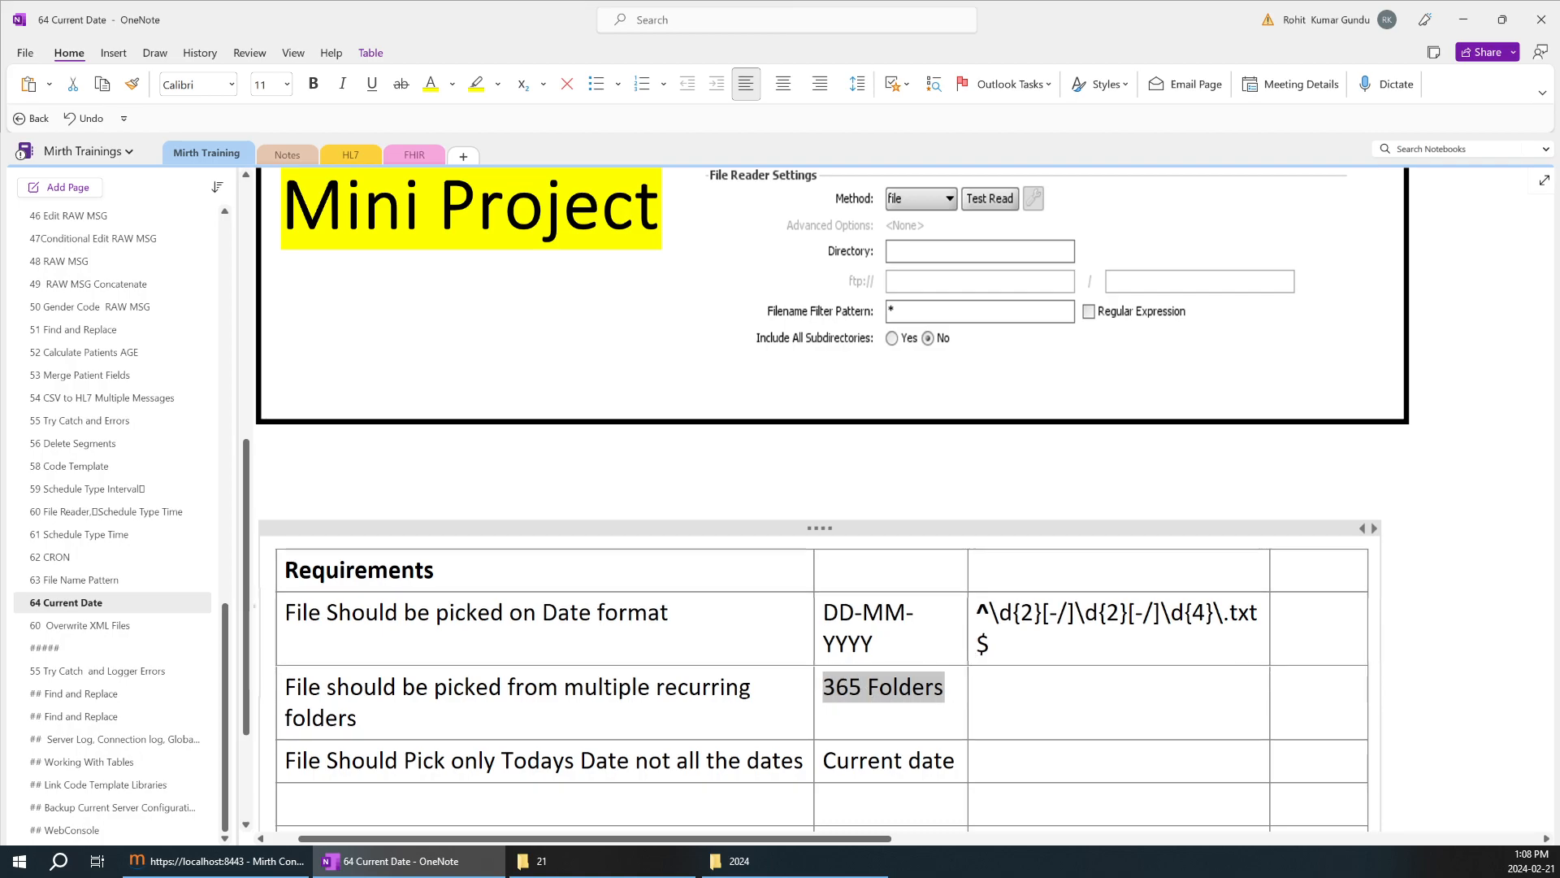
pyautogui.click(876, 643)
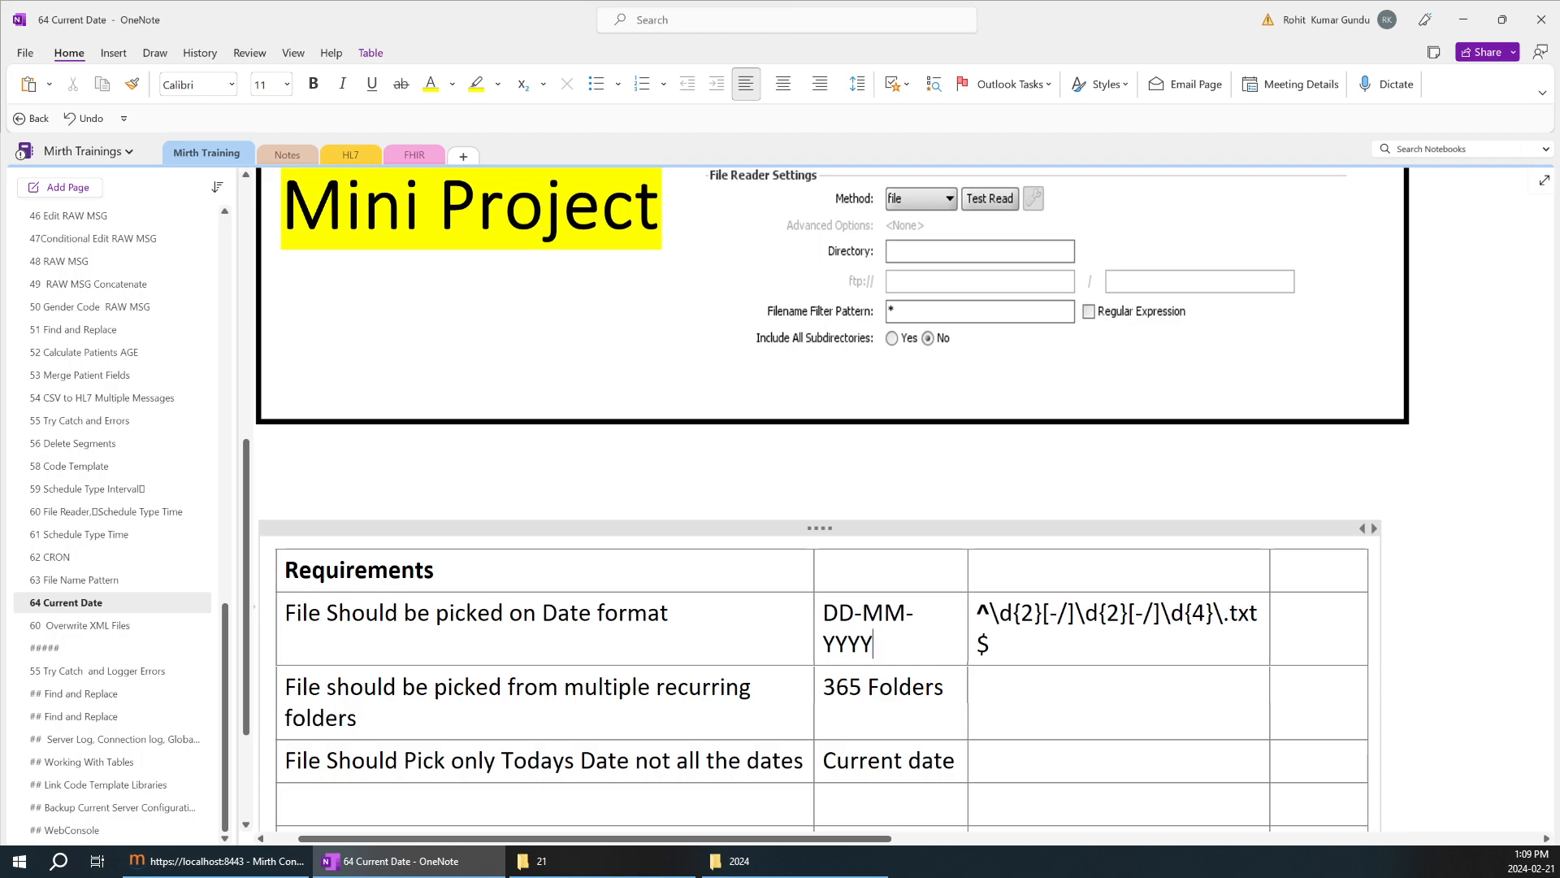
pyautogui.moveTo(875, 644); pyautogui.dragTo(822, 613)
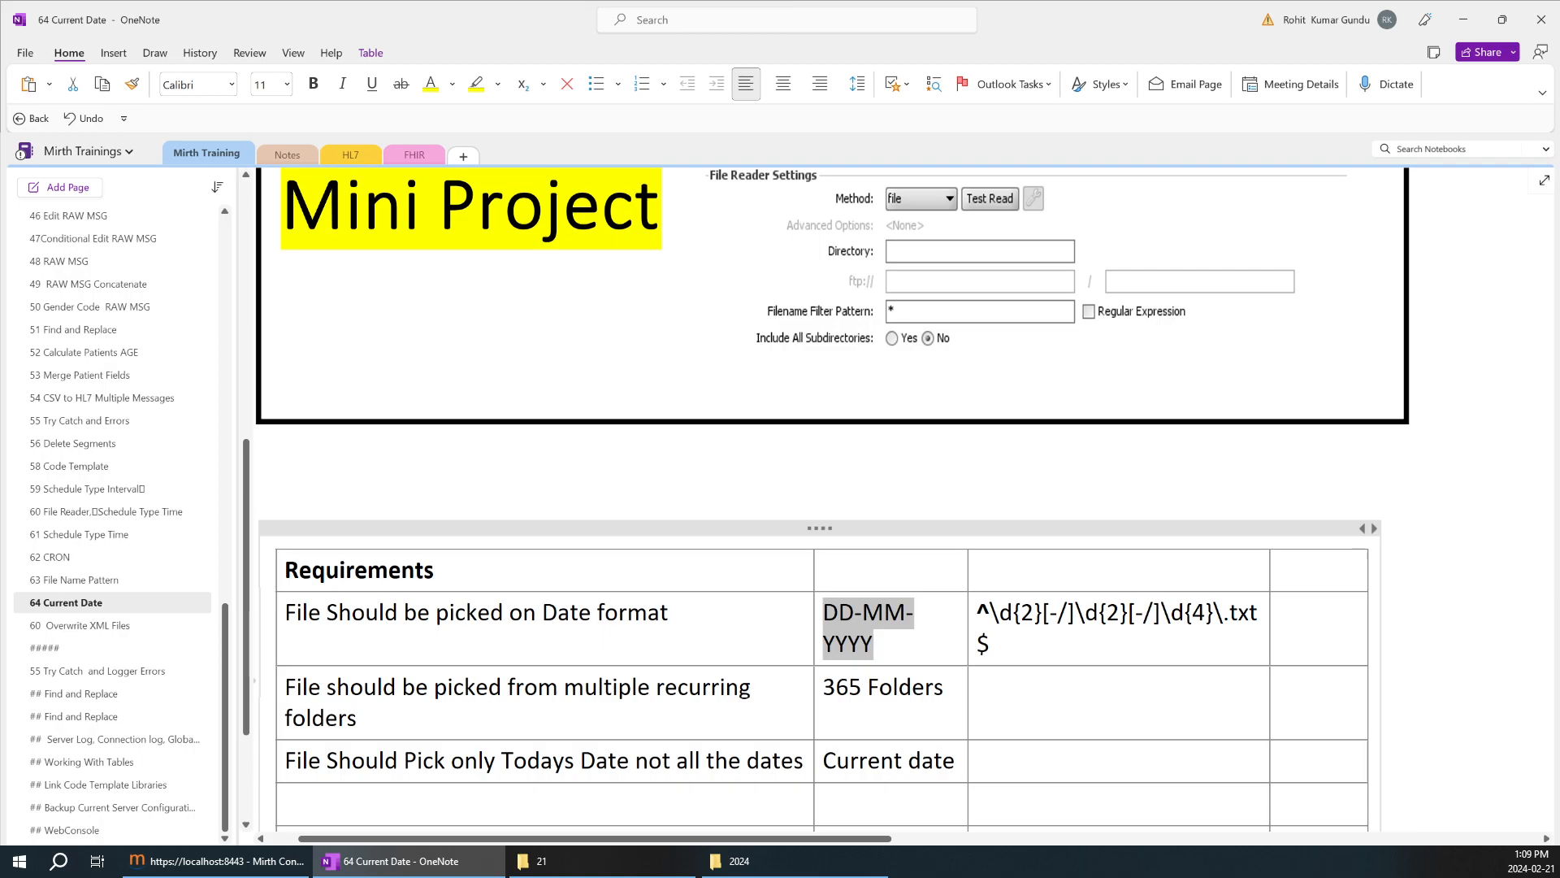
# Switch to File Explorer and examine the 2024 folder structure down to the 02 February folder's day 21 subfolder.
pyautogui.click(774, 861)
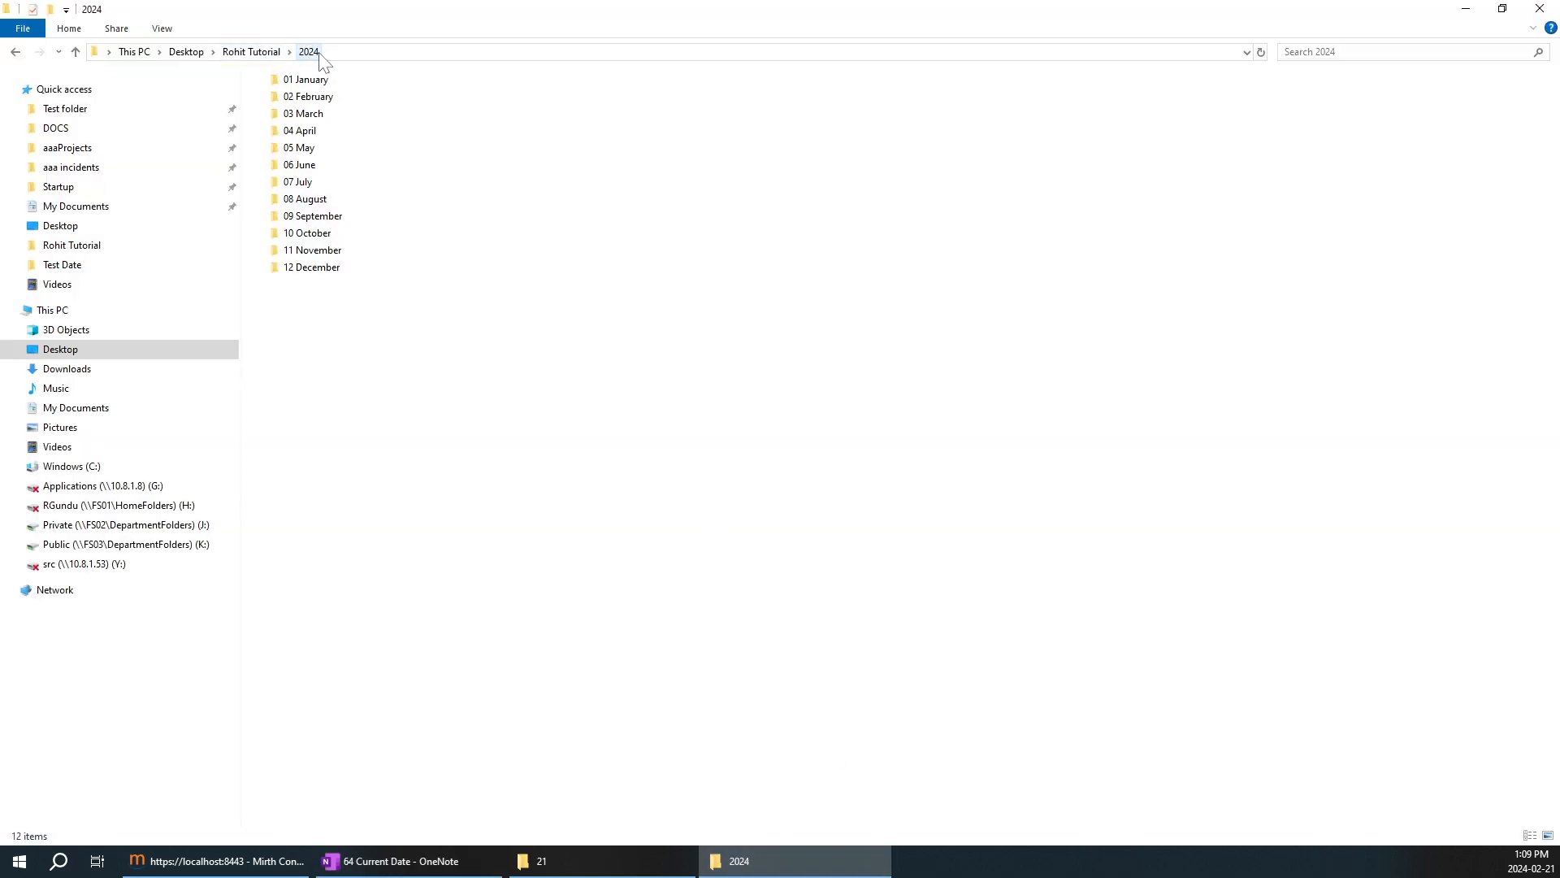
pyautogui.doubleClick(313, 96)
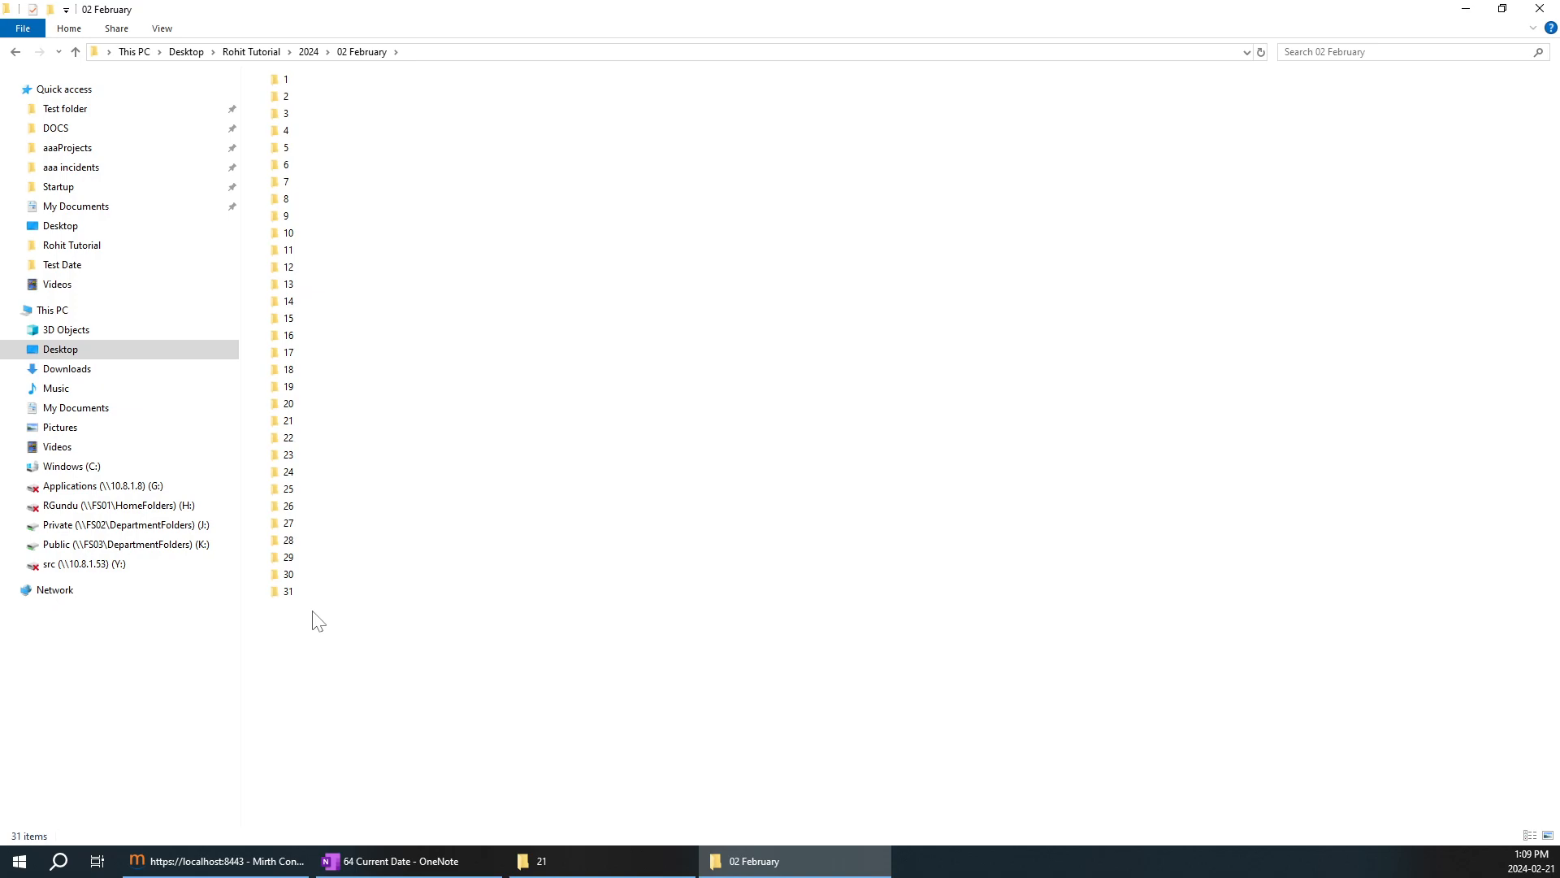
pyautogui.doubleClick(289, 422)
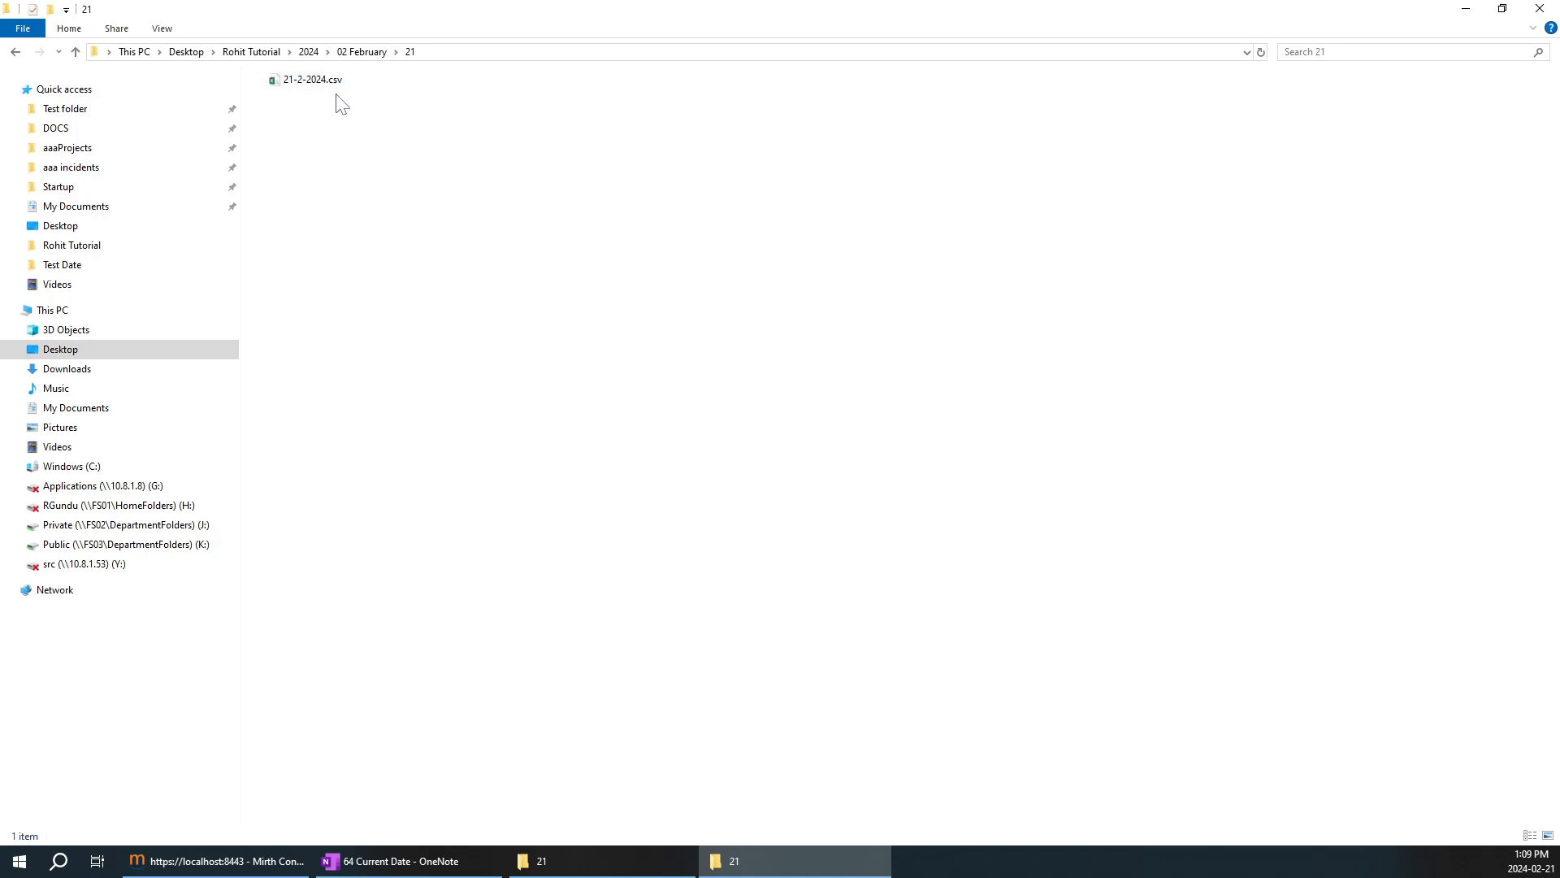
# Copy the 2024 folder's path into the File Picker1 source Directory in Mirth Connect Administrator and run a test read.
pyautogui.click(308, 52)
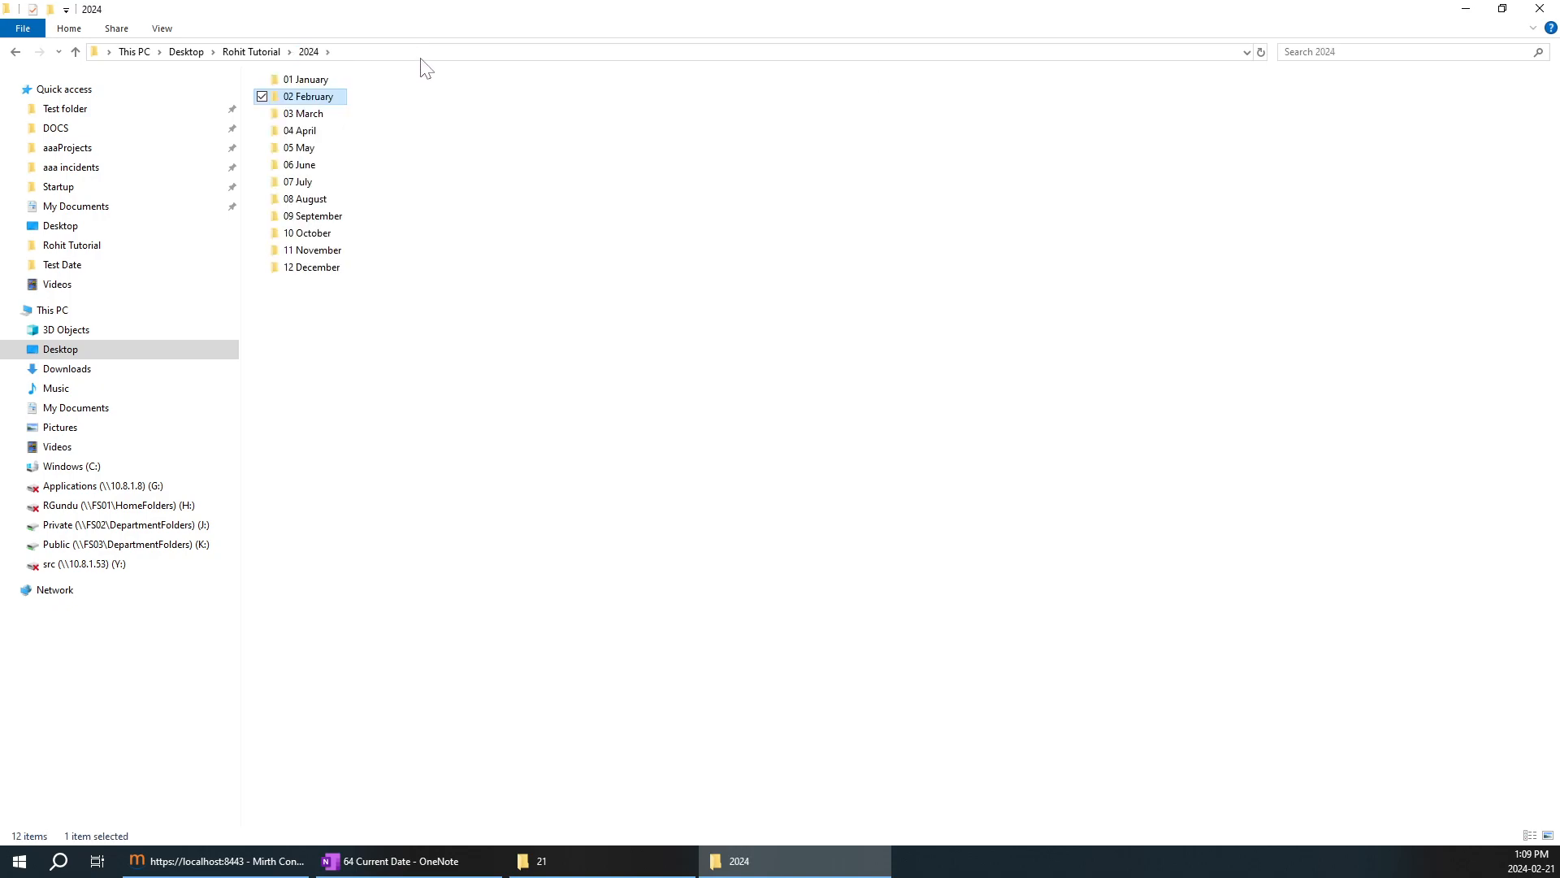
pyautogui.click(426, 52)
pyautogui.hotkey('ctrl', 'c')
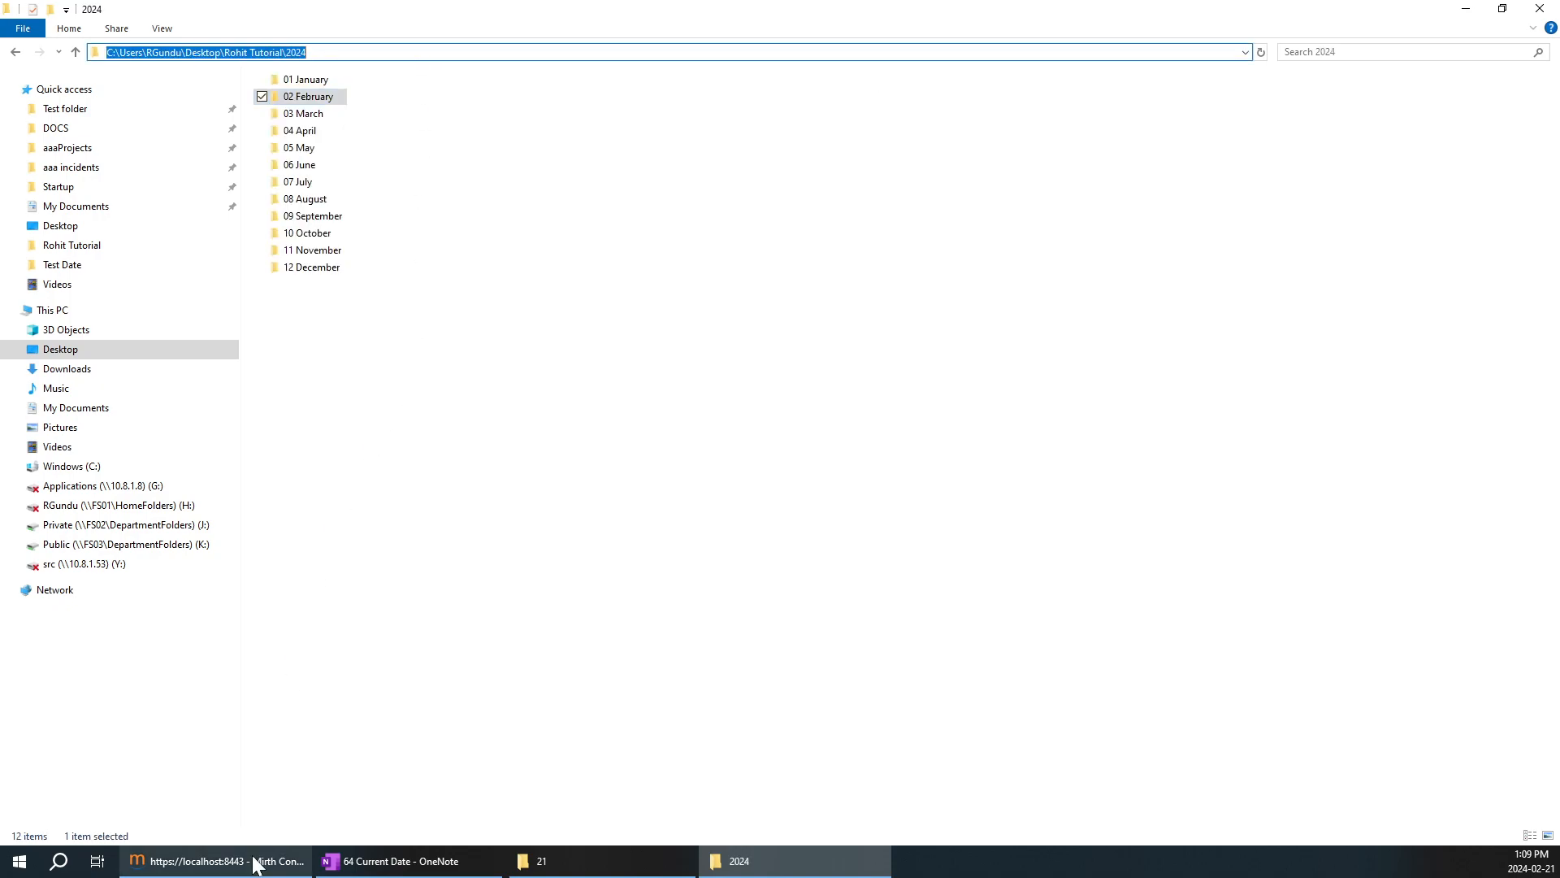
pyautogui.click(220, 861)
pyautogui.click(360, 371)
pyautogui.hotkey('ctrl', 'a')
pyautogui.hotkey('ctrl', 'v')
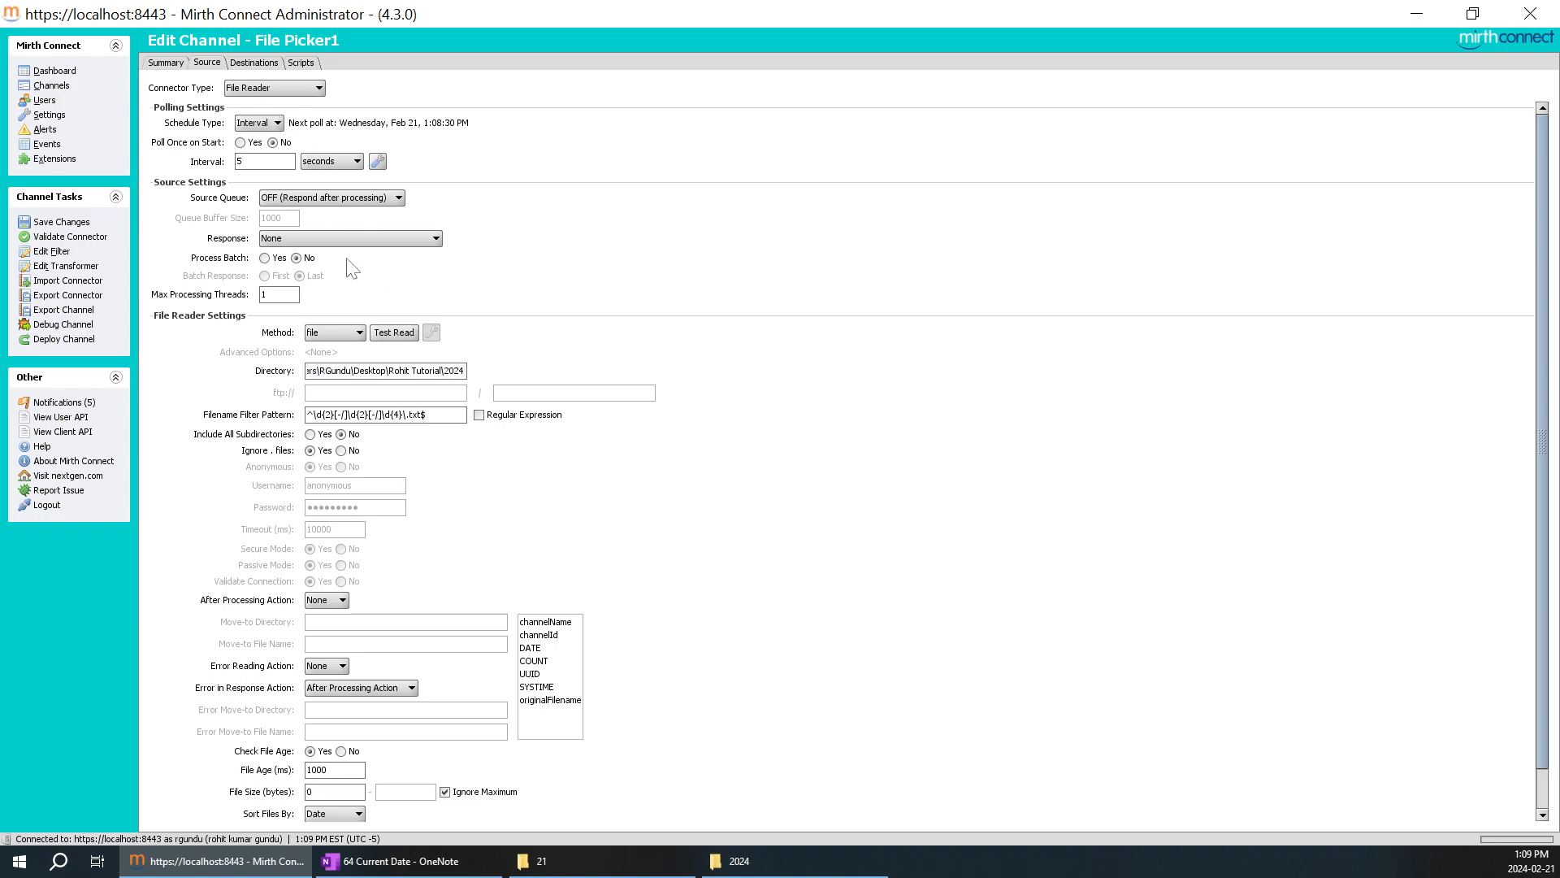
pyautogui.click(395, 332)
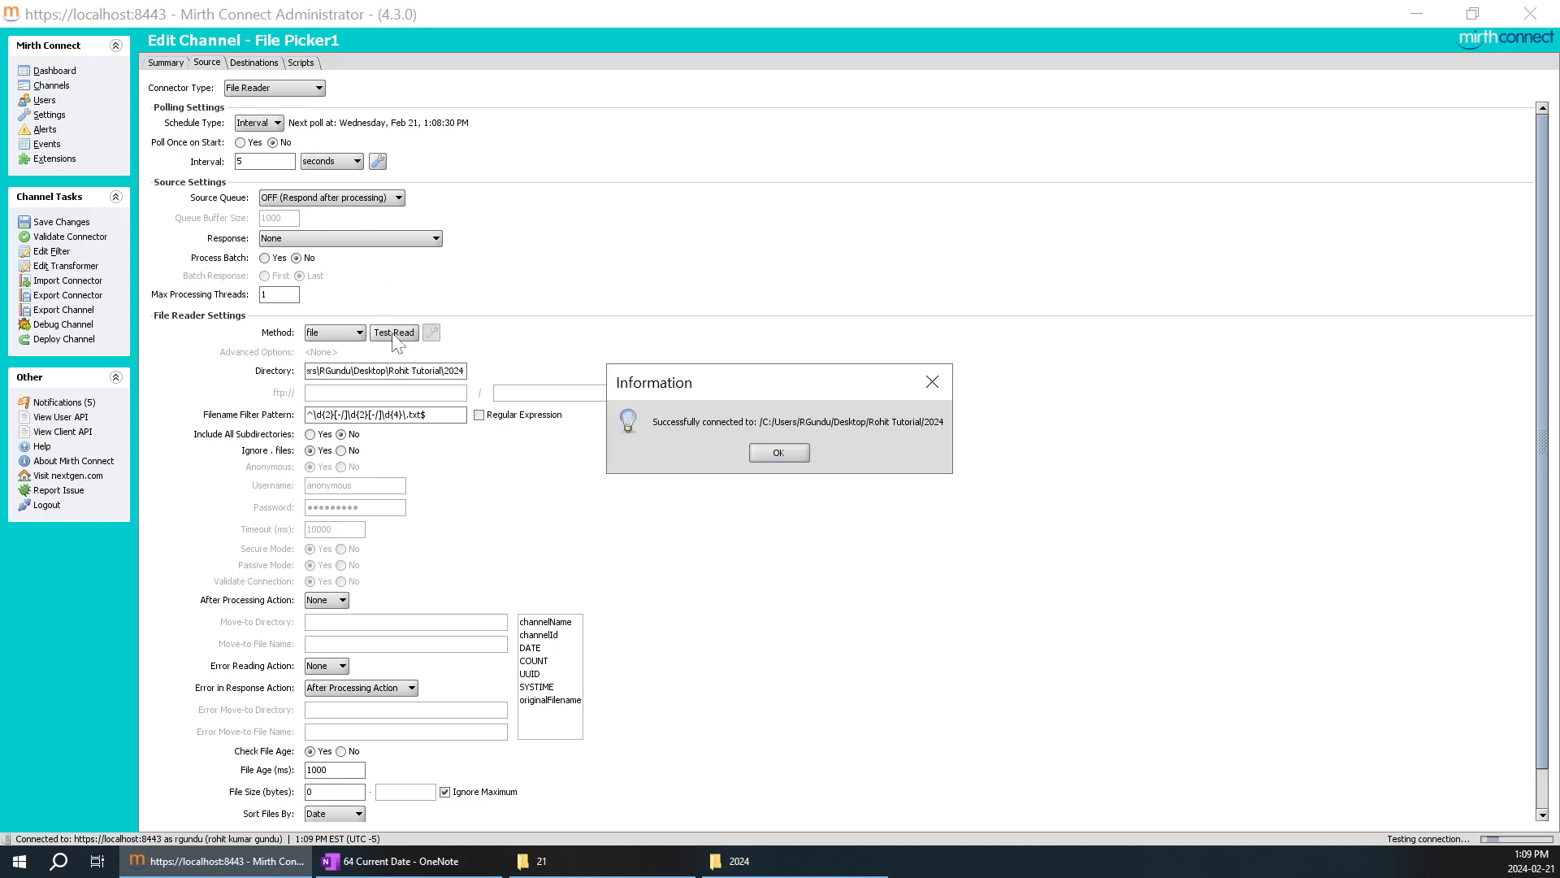
pyautogui.click(776, 454)
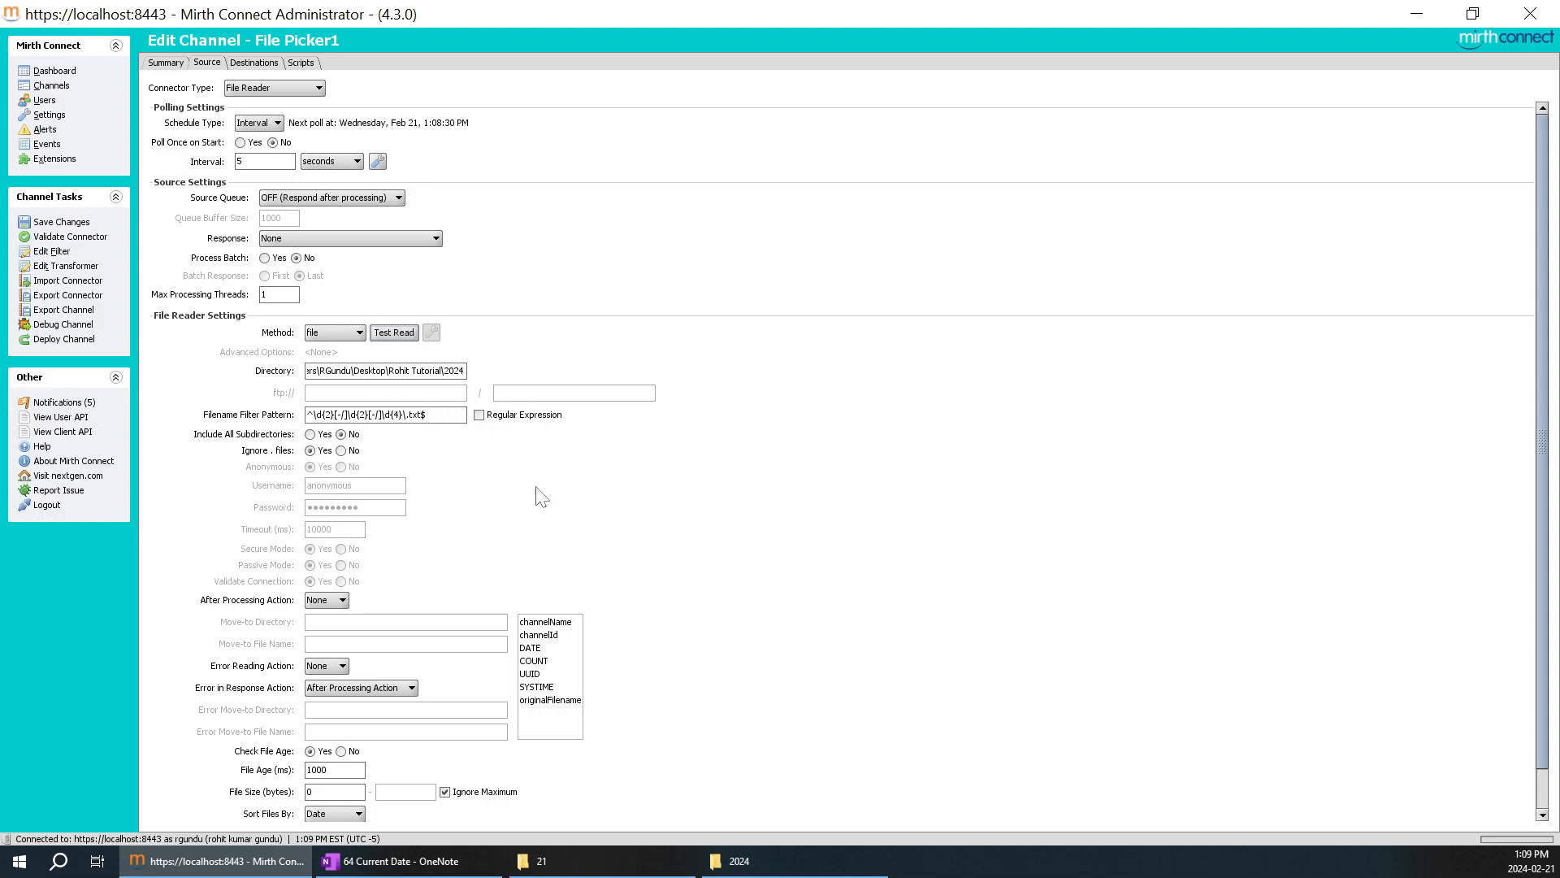
# Enable Include All Subdirectories for the File Picker1 source in Mirth Connect Administrator and accept directory recursion.
pyautogui.click(739, 861)
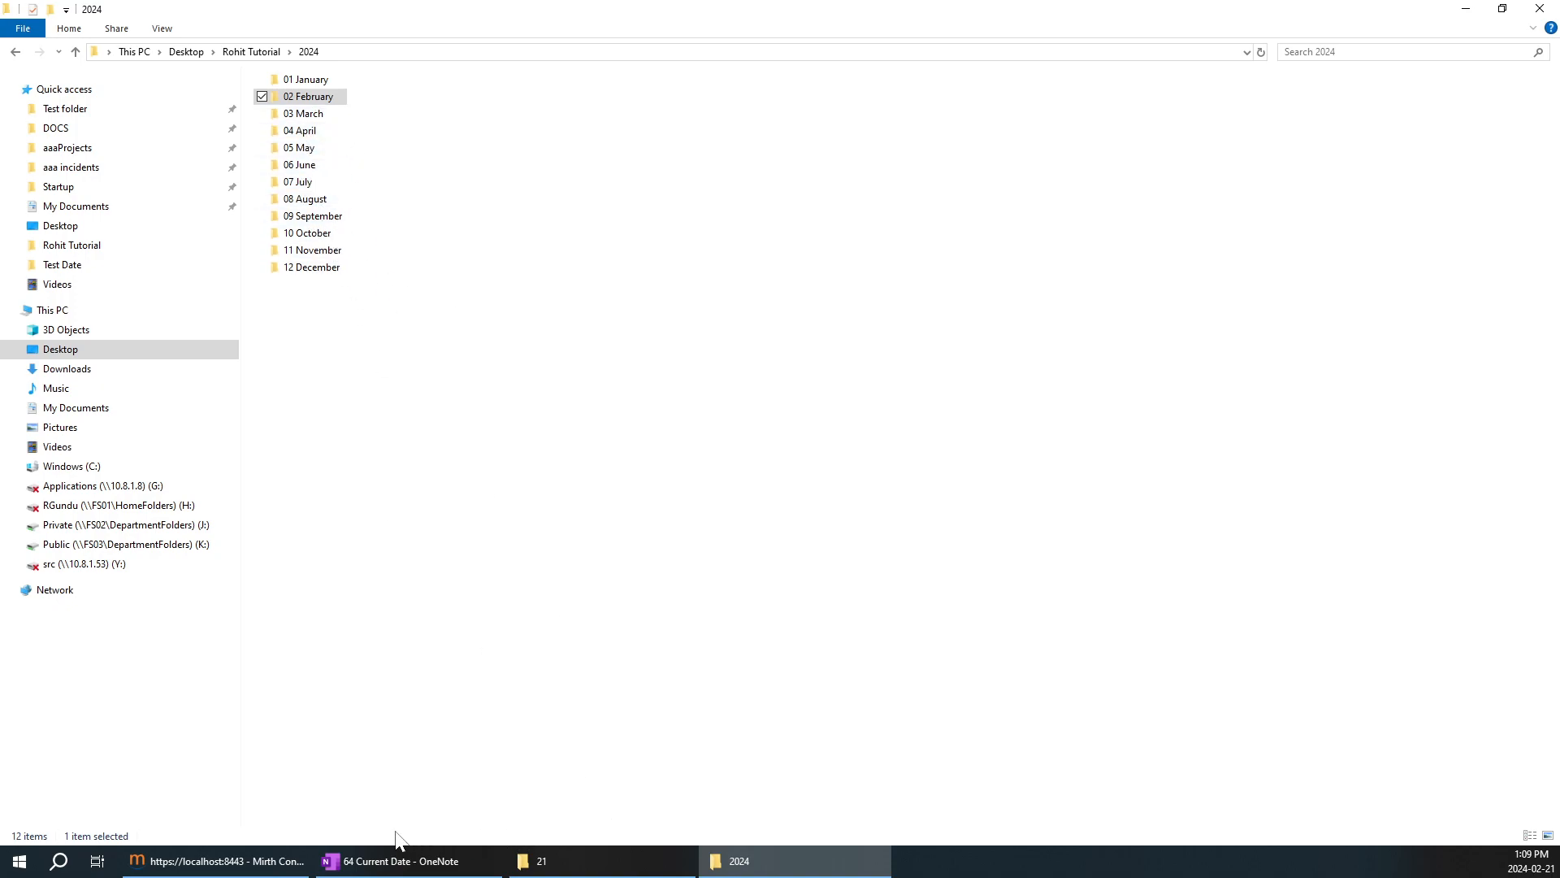
pyautogui.click(260, 860)
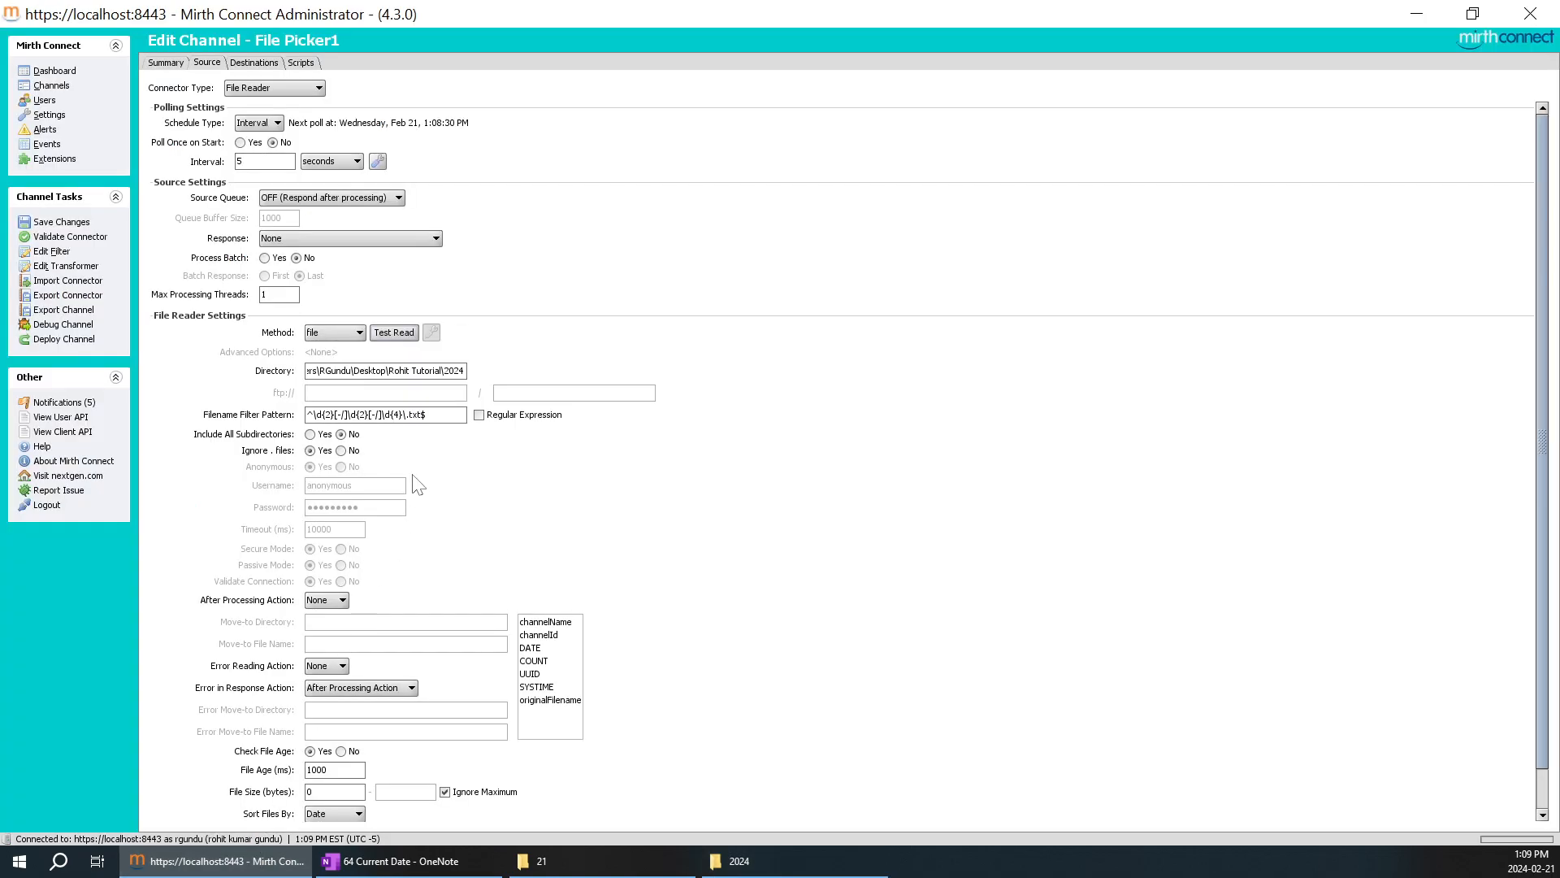
pyautogui.click(310, 435)
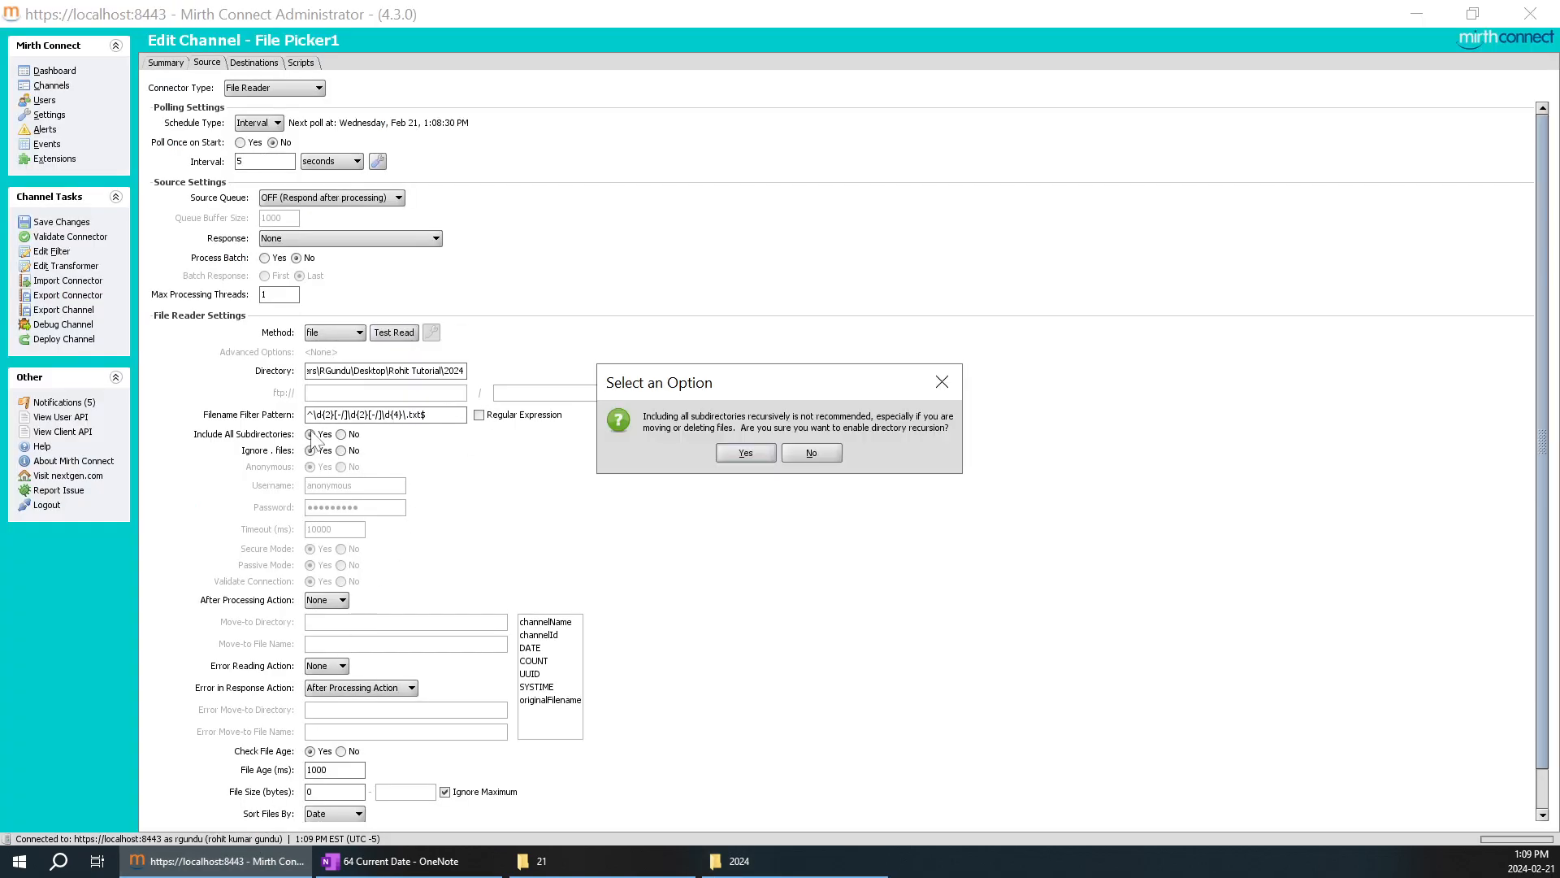
pyautogui.click(755, 453)
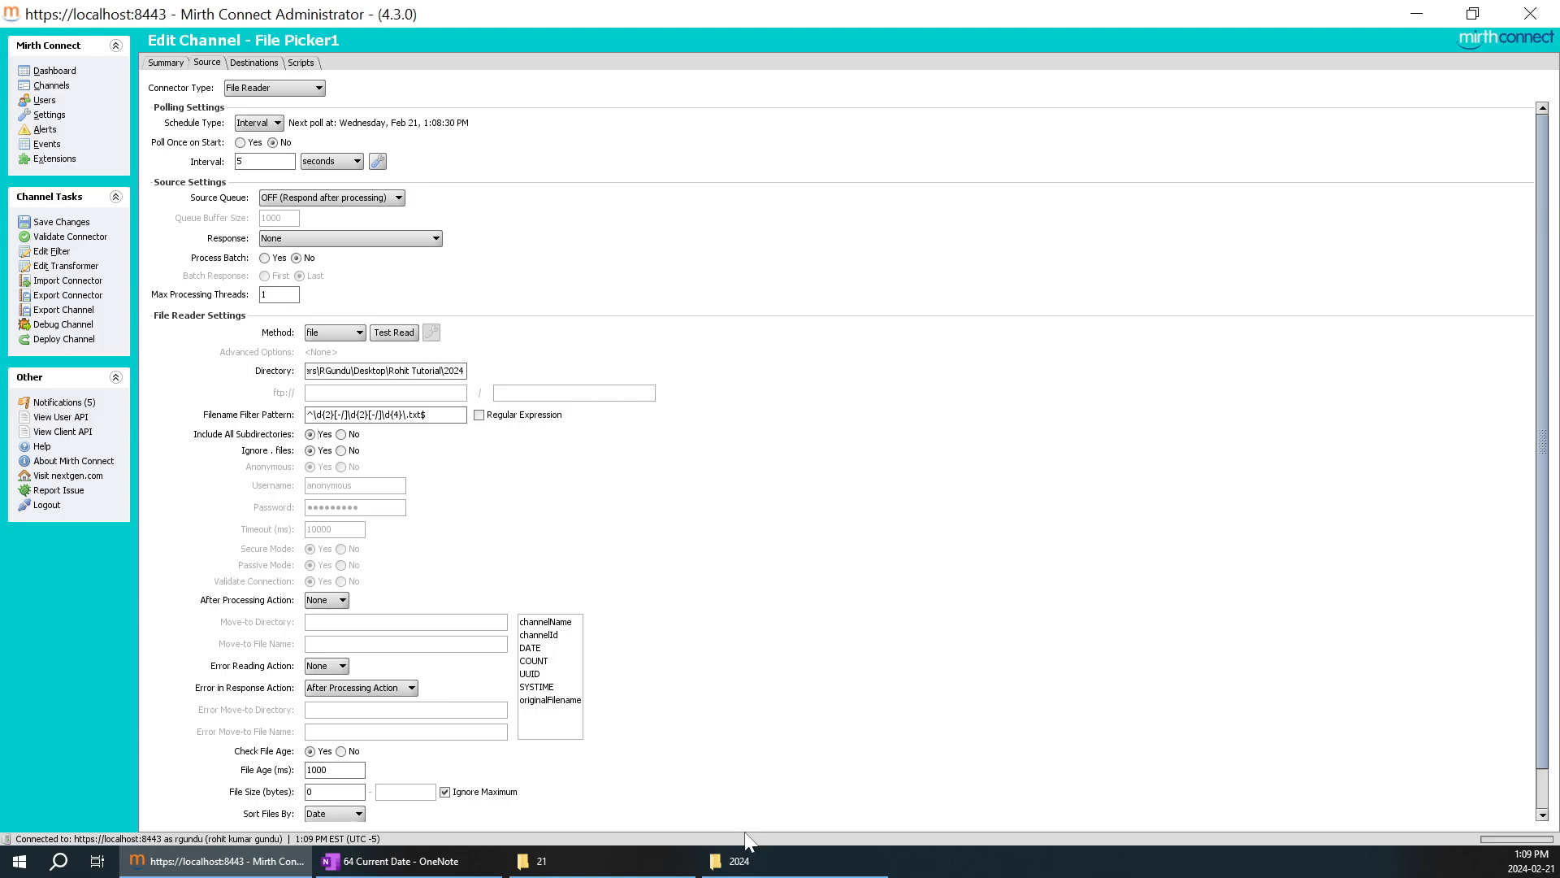
# Switch to File Explorer and examine the 2024 folder's 02 February day subfolders, including days 30 and 21.
pyautogui.click(739, 861)
pyautogui.click(351, 54)
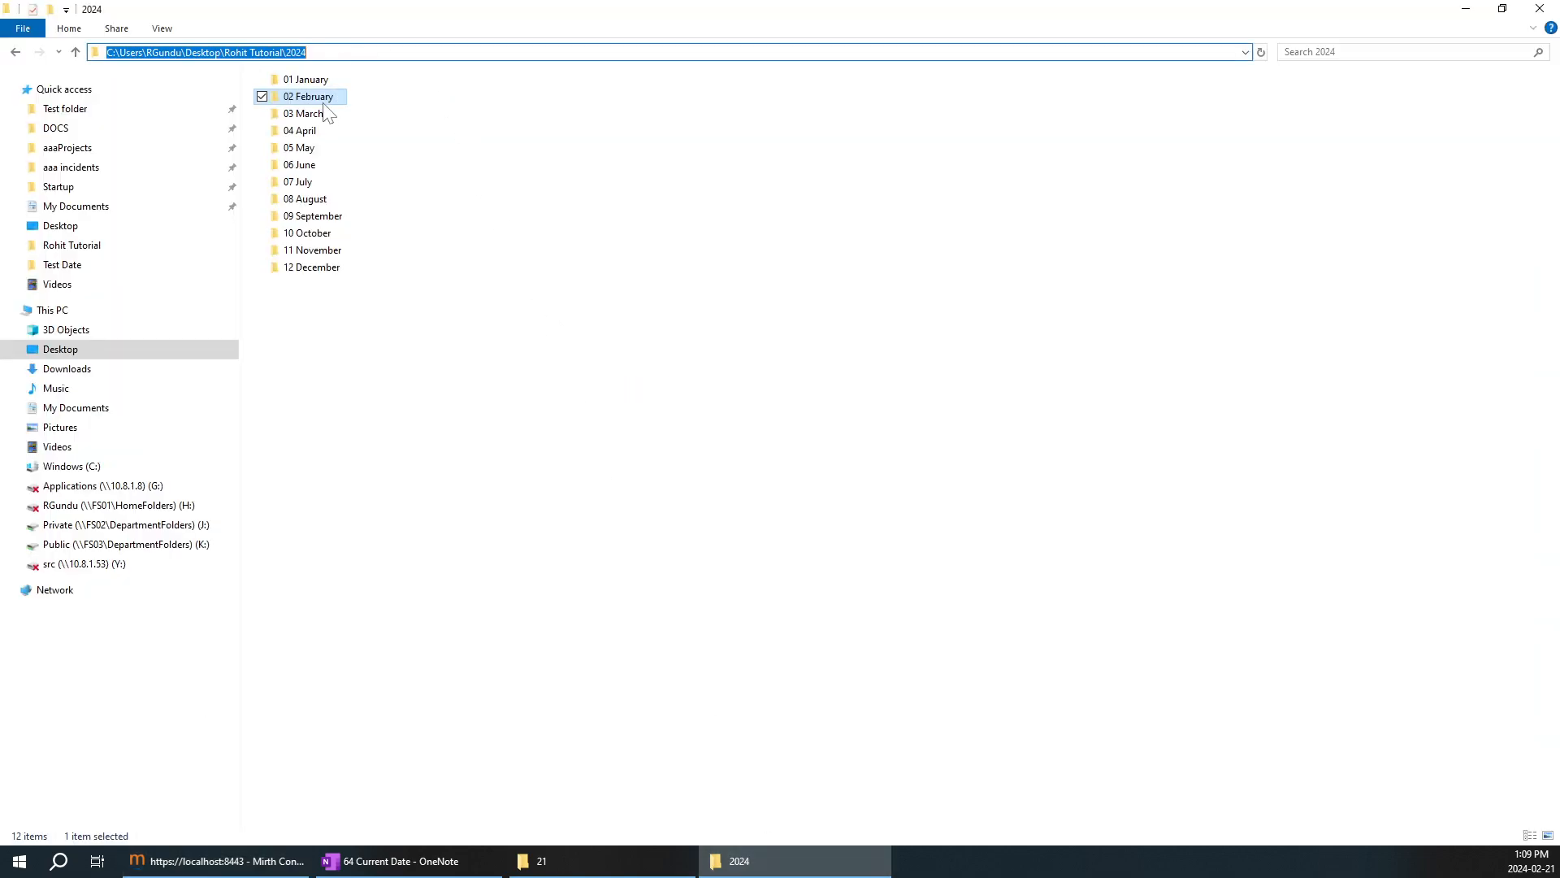
pyautogui.click(364, 396)
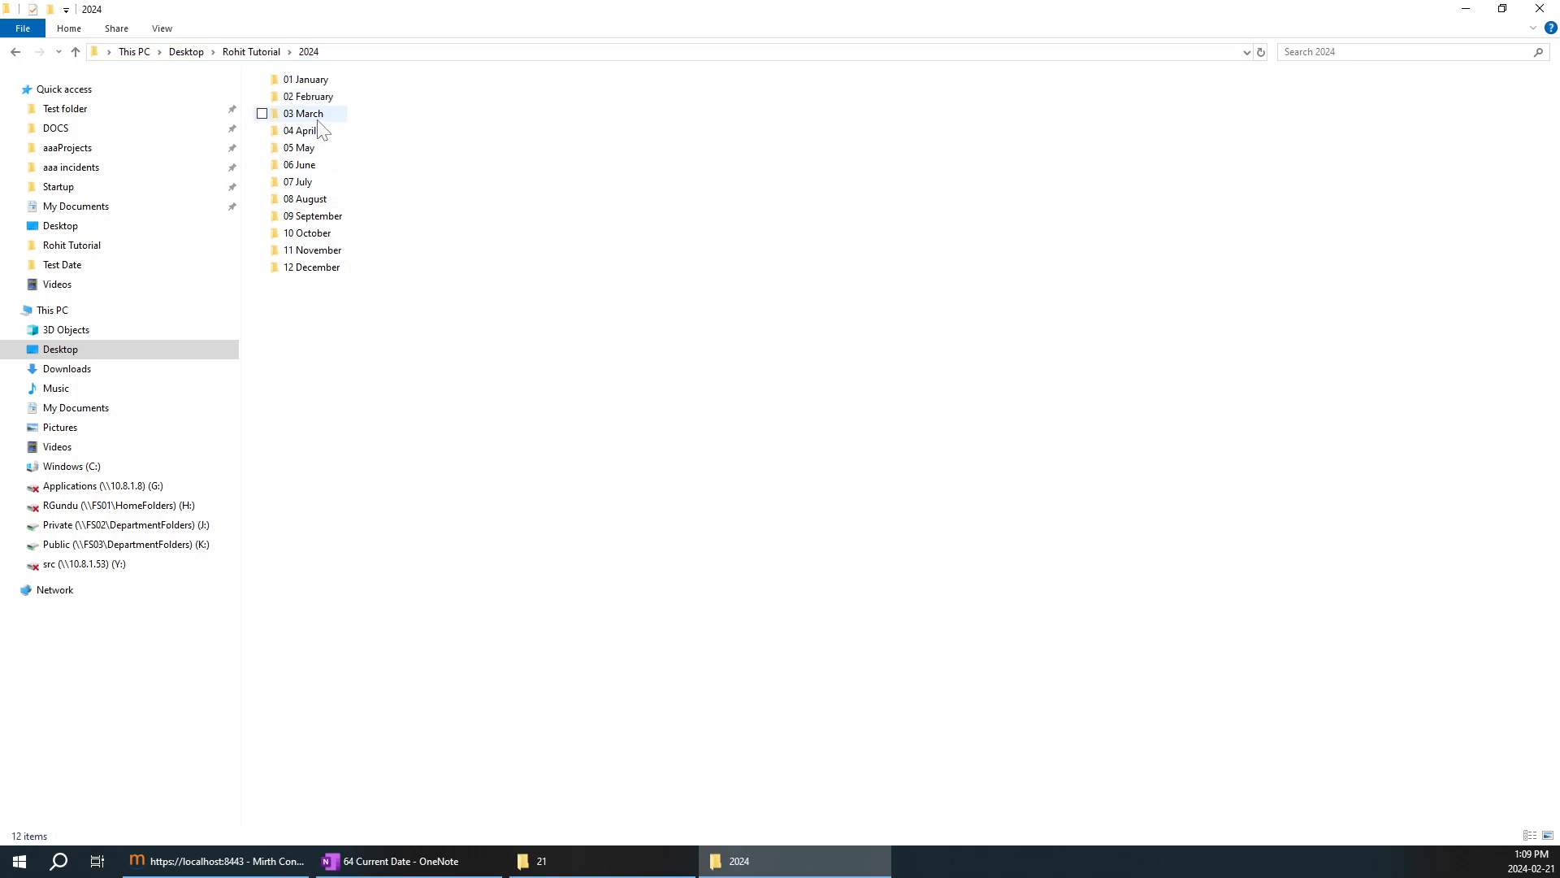
pyautogui.doubleClick(323, 99)
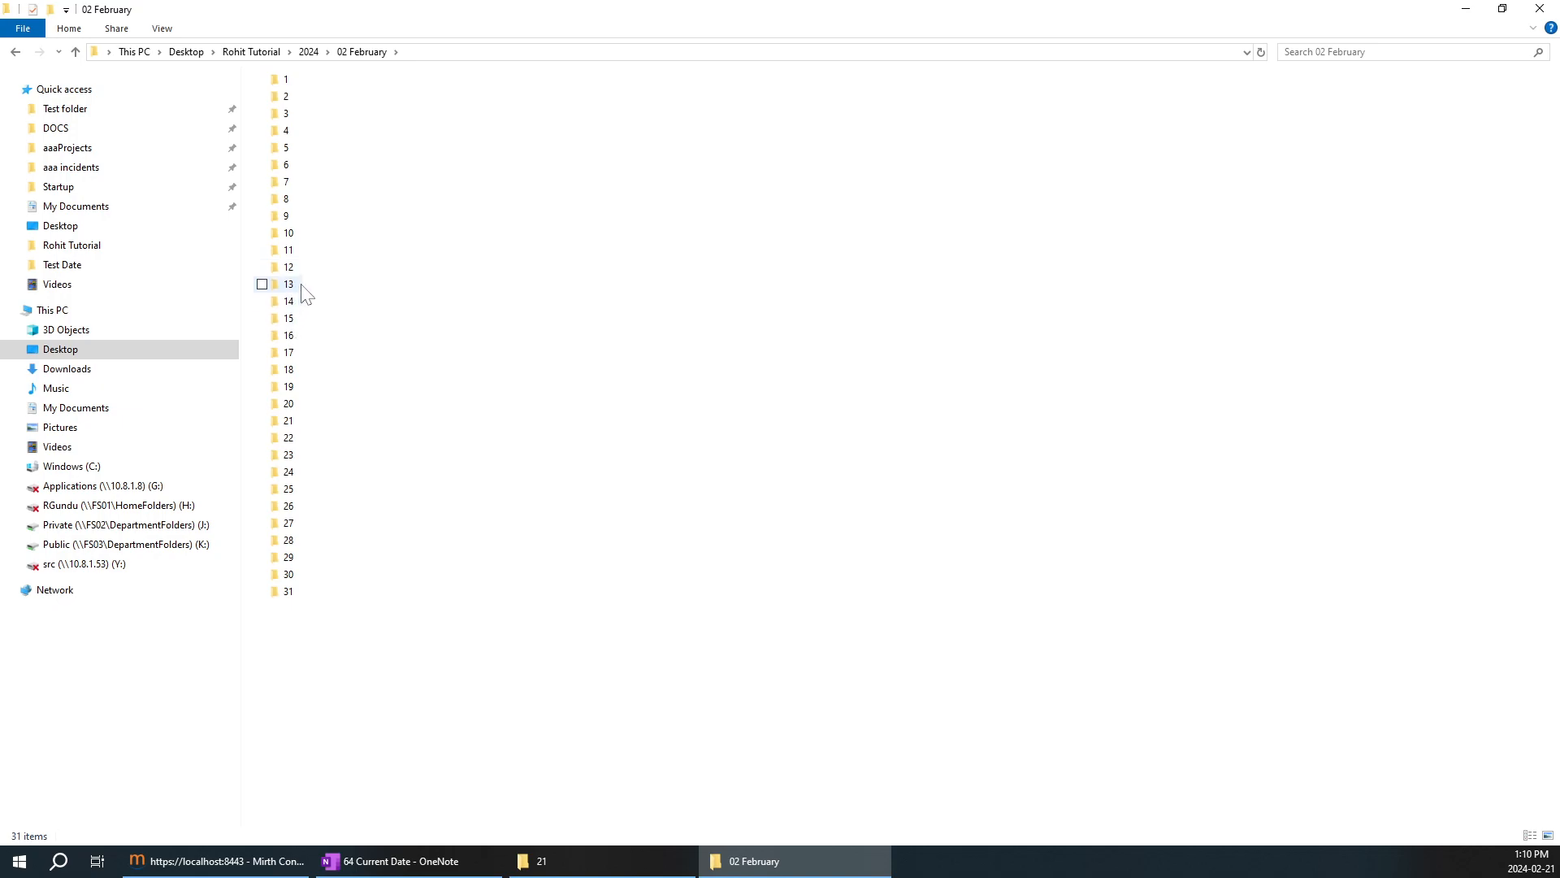
pyautogui.doubleClick(290, 575)
pyautogui.click(376, 50)
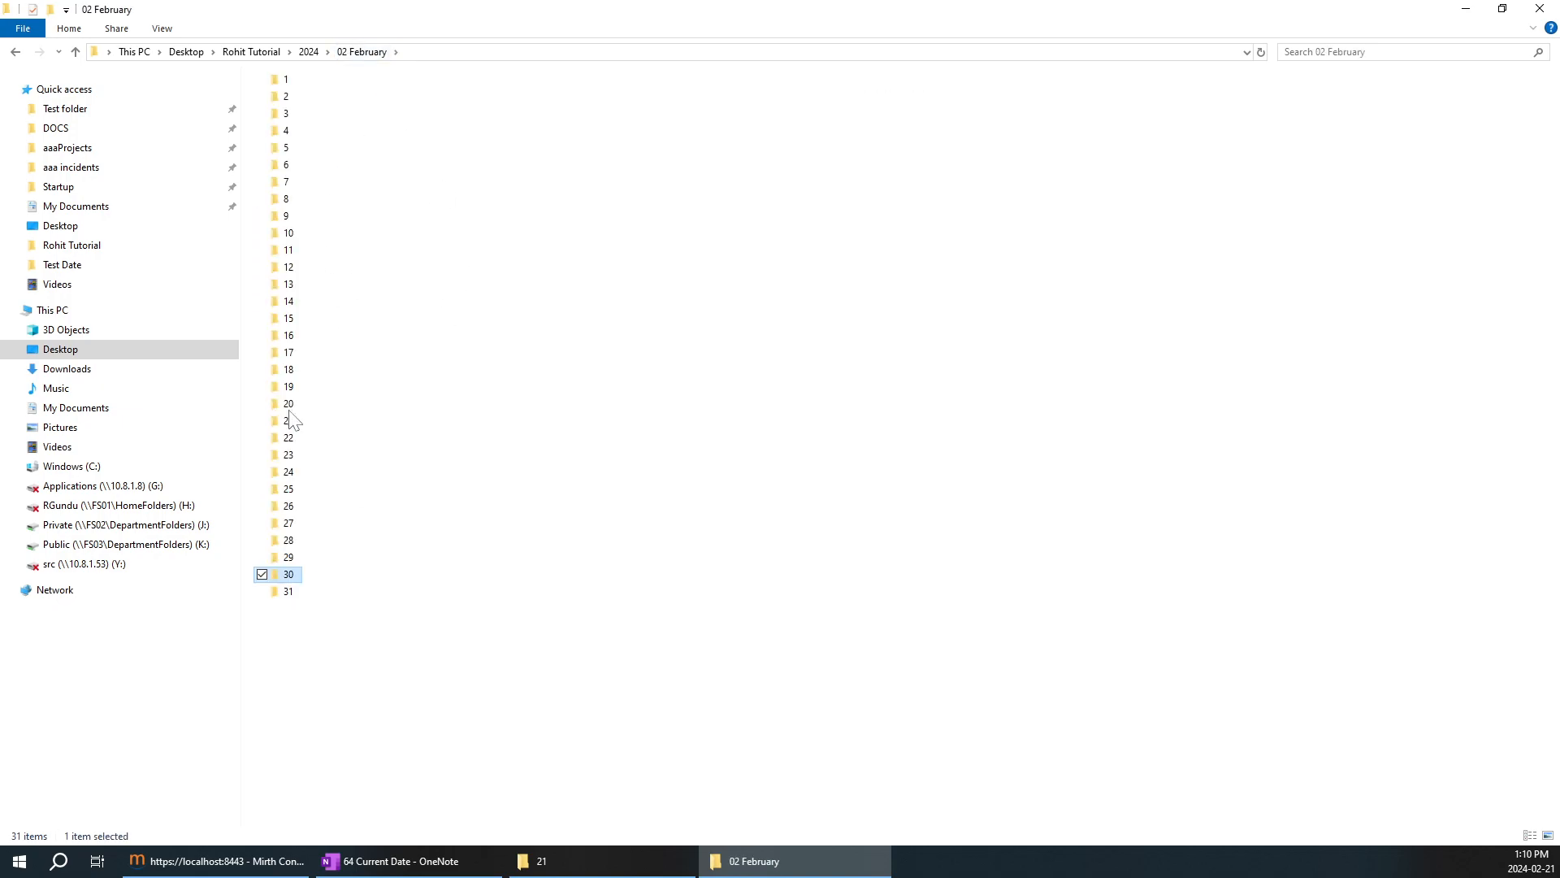
pyautogui.doubleClick(290, 422)
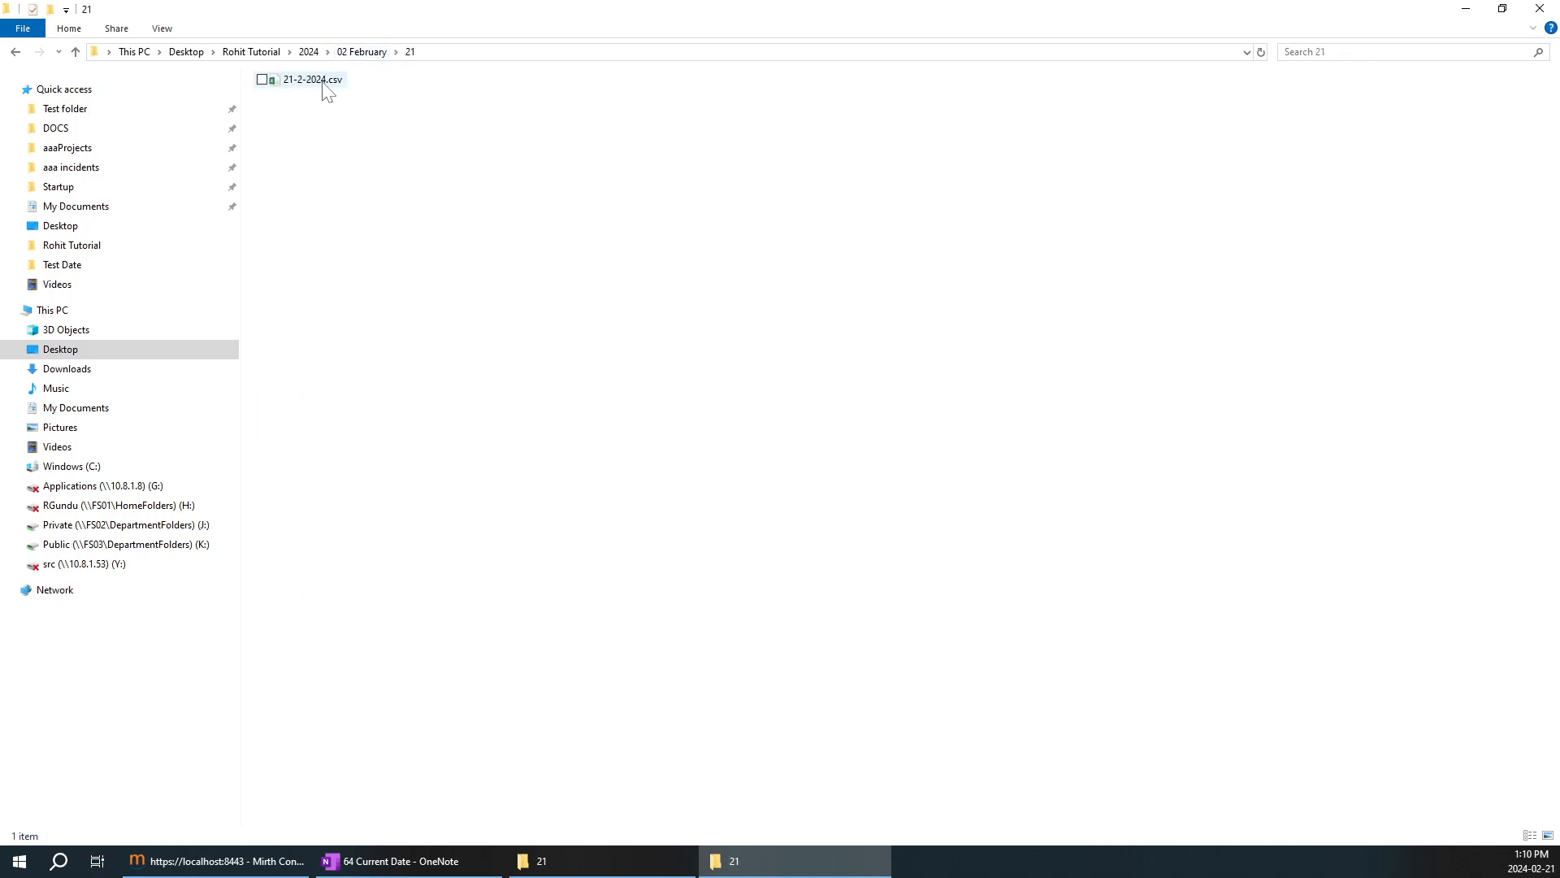
# Switch to OneNote and enter "Include Sub Directories" beside 365 Folders in the multiple recurring folders row.
pyautogui.click(498, 861)
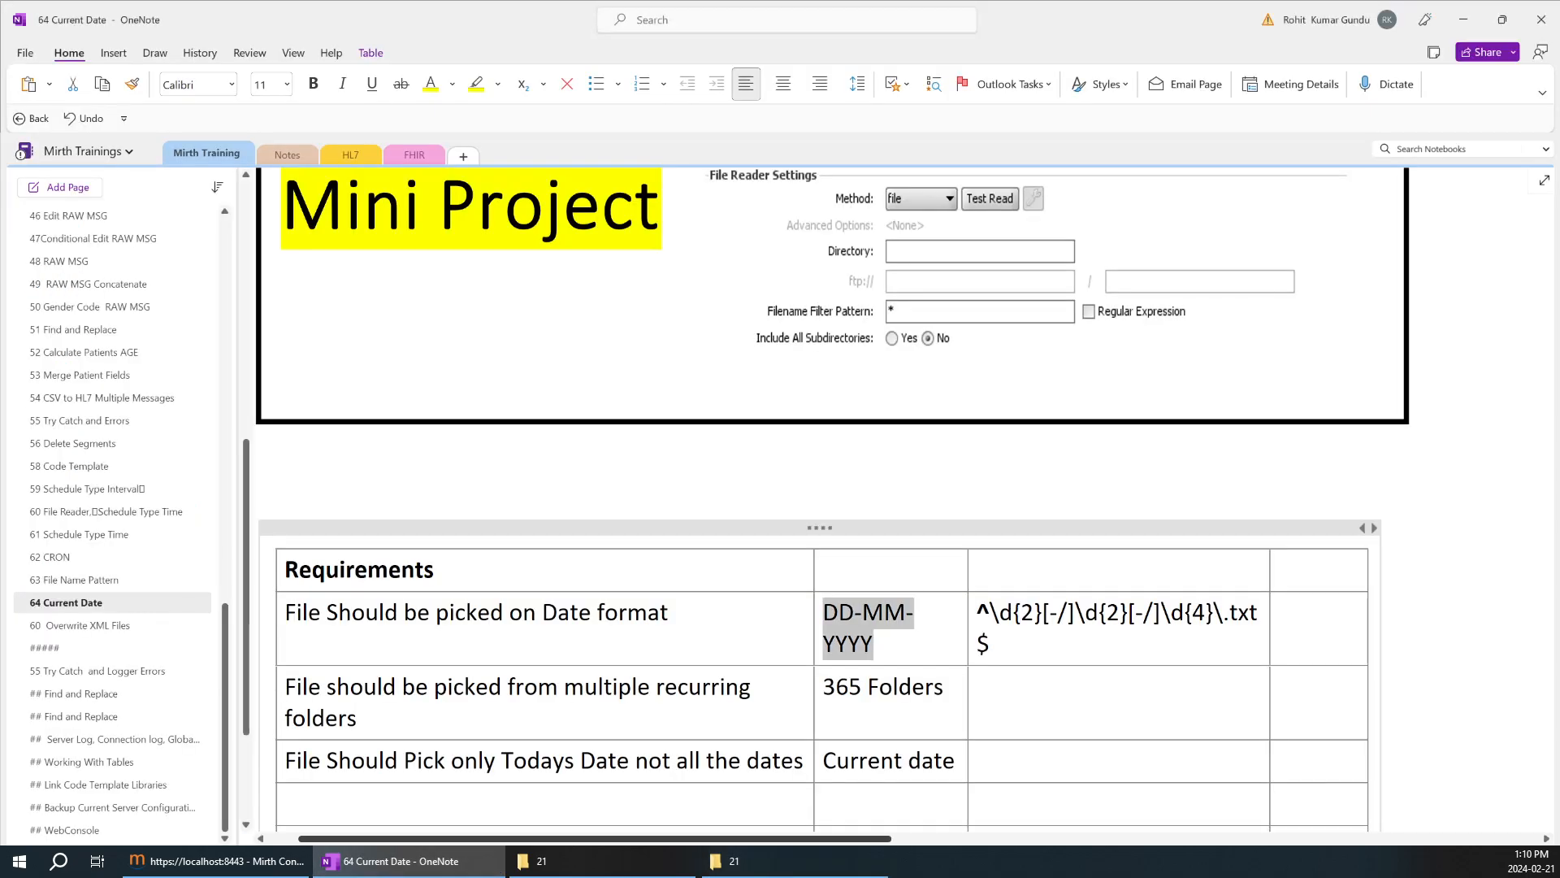
pyautogui.click(978, 687)
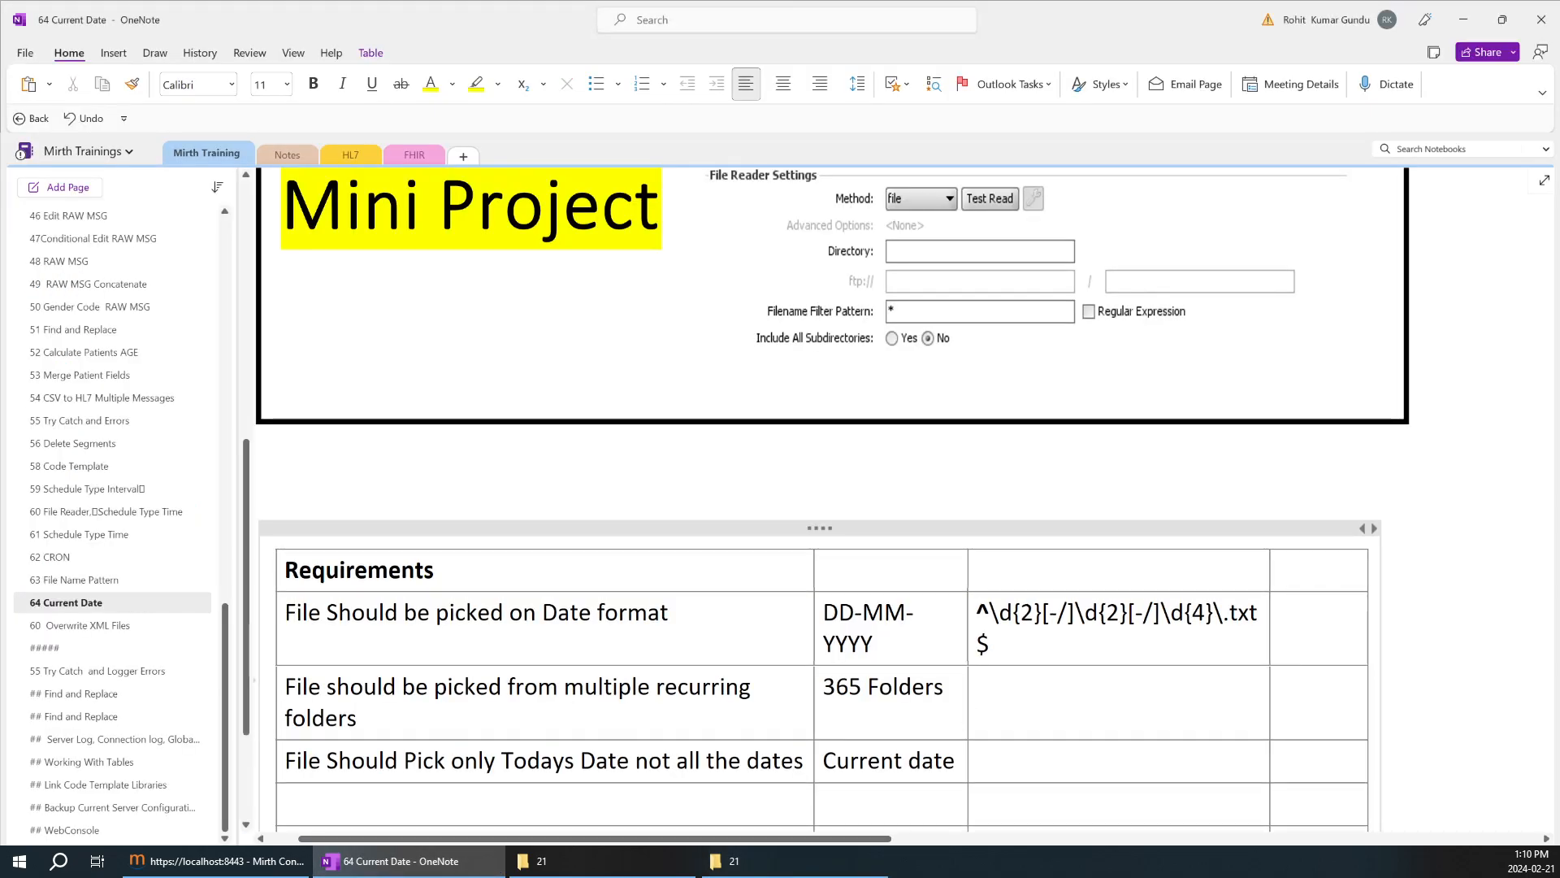
pyautogui.write('Include')
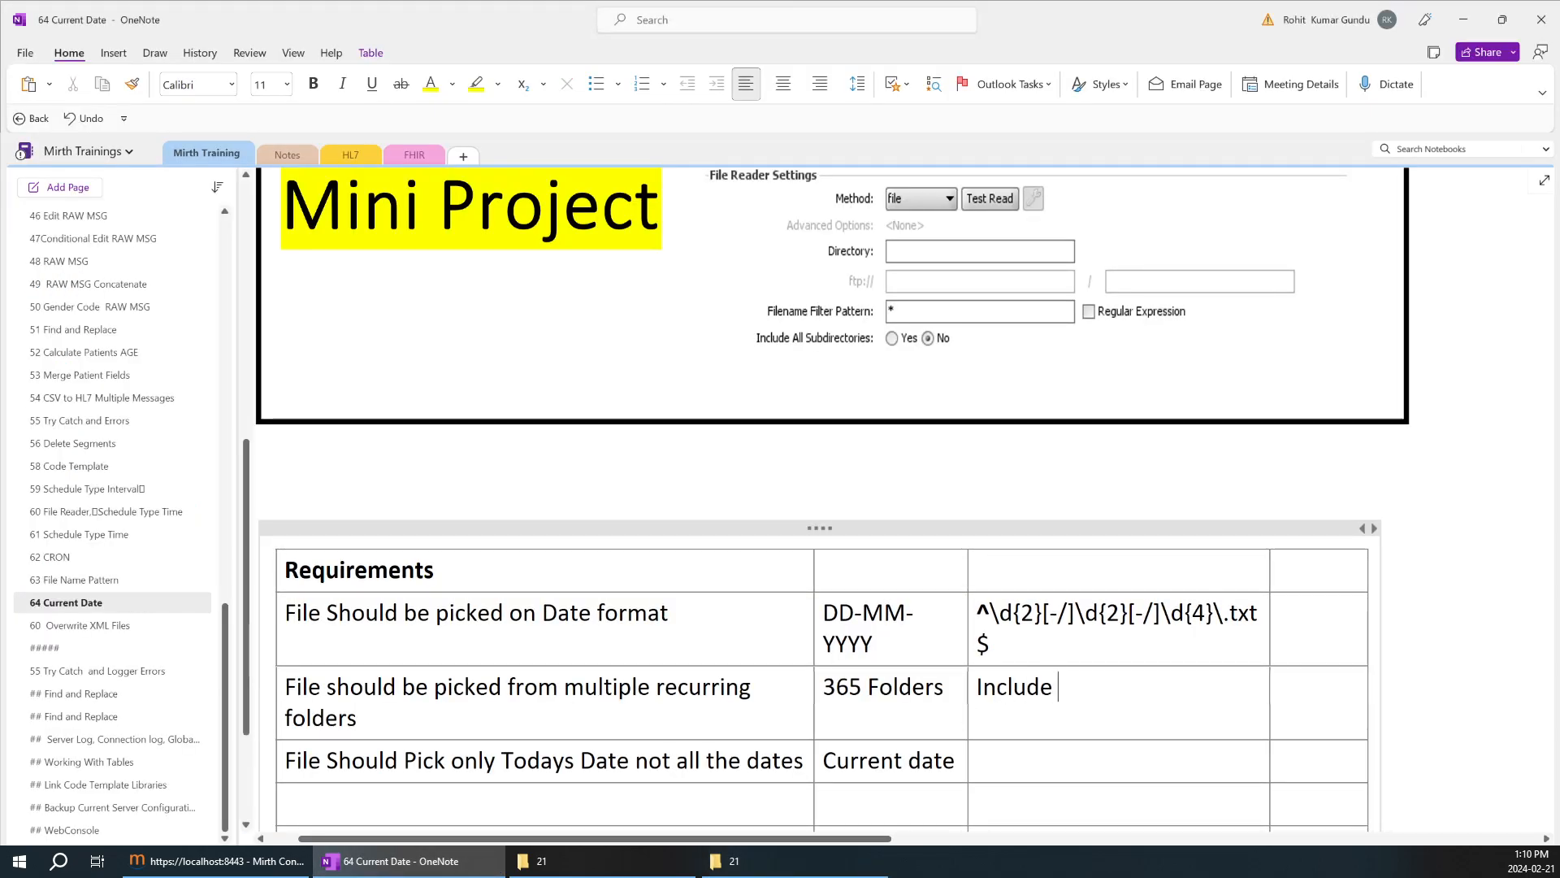
pyautogui.write(' Sub Dir')
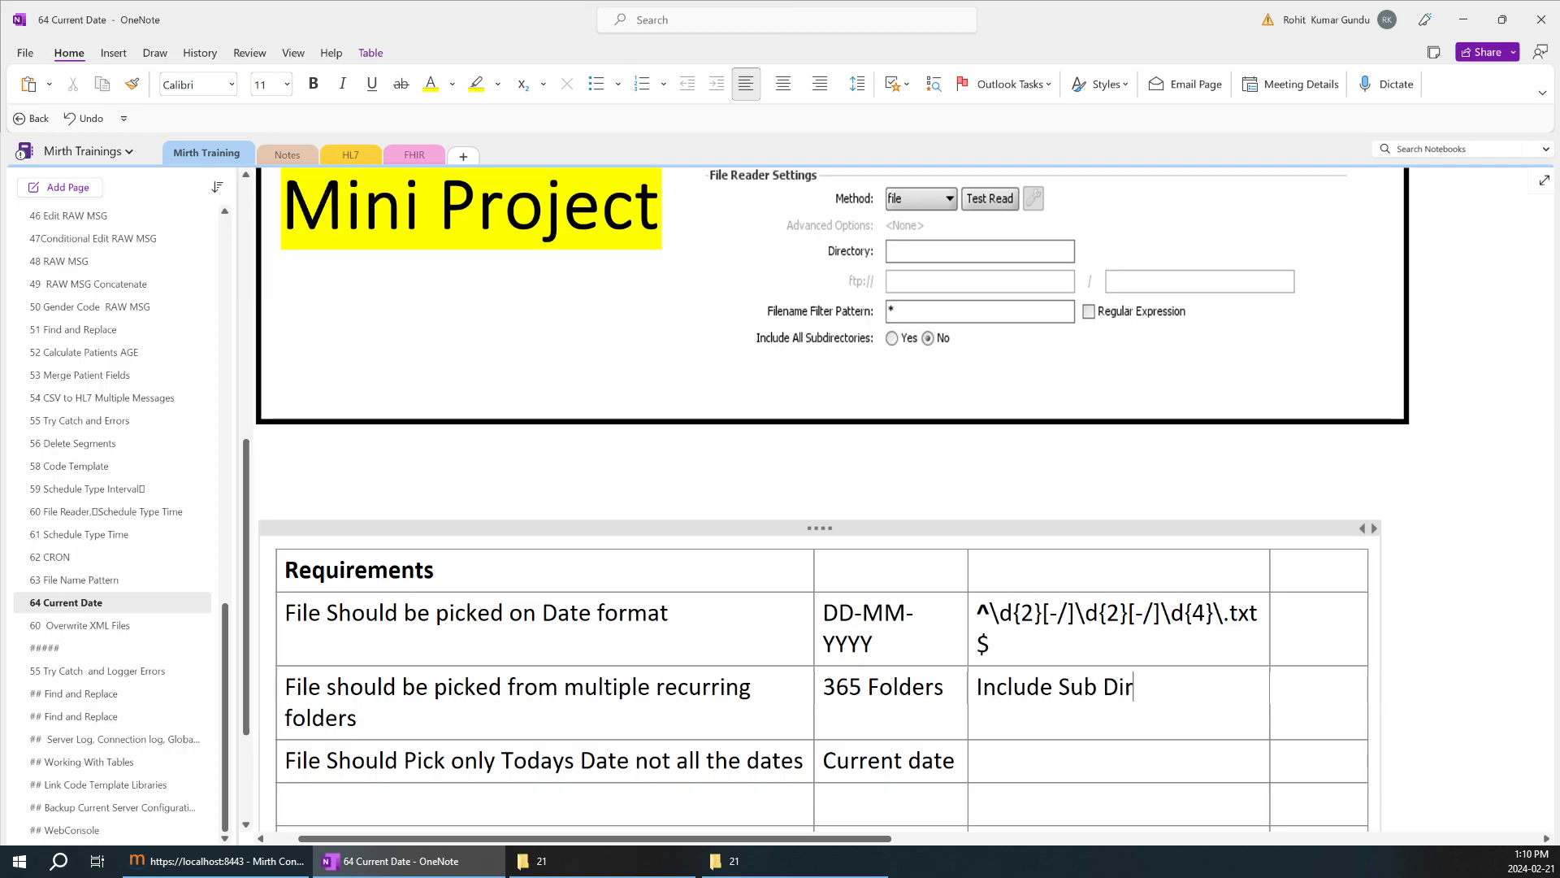
pyautogui.write('ectories')
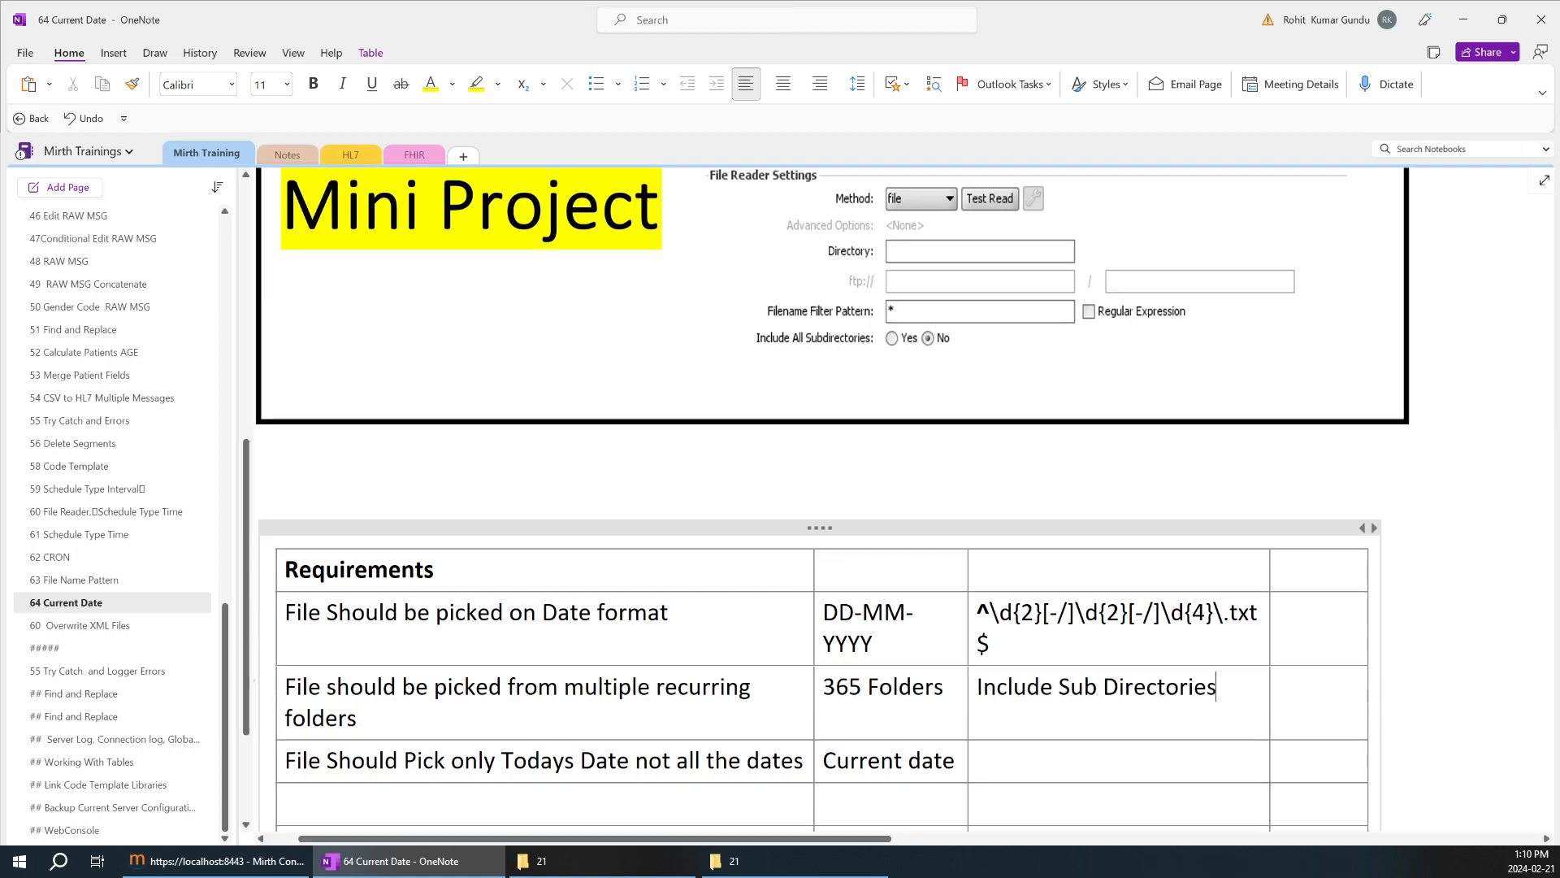
# Review the requirement to pick only today's date and check the current date in the system calendar.
pyautogui.scroll(-3, 826, 496)
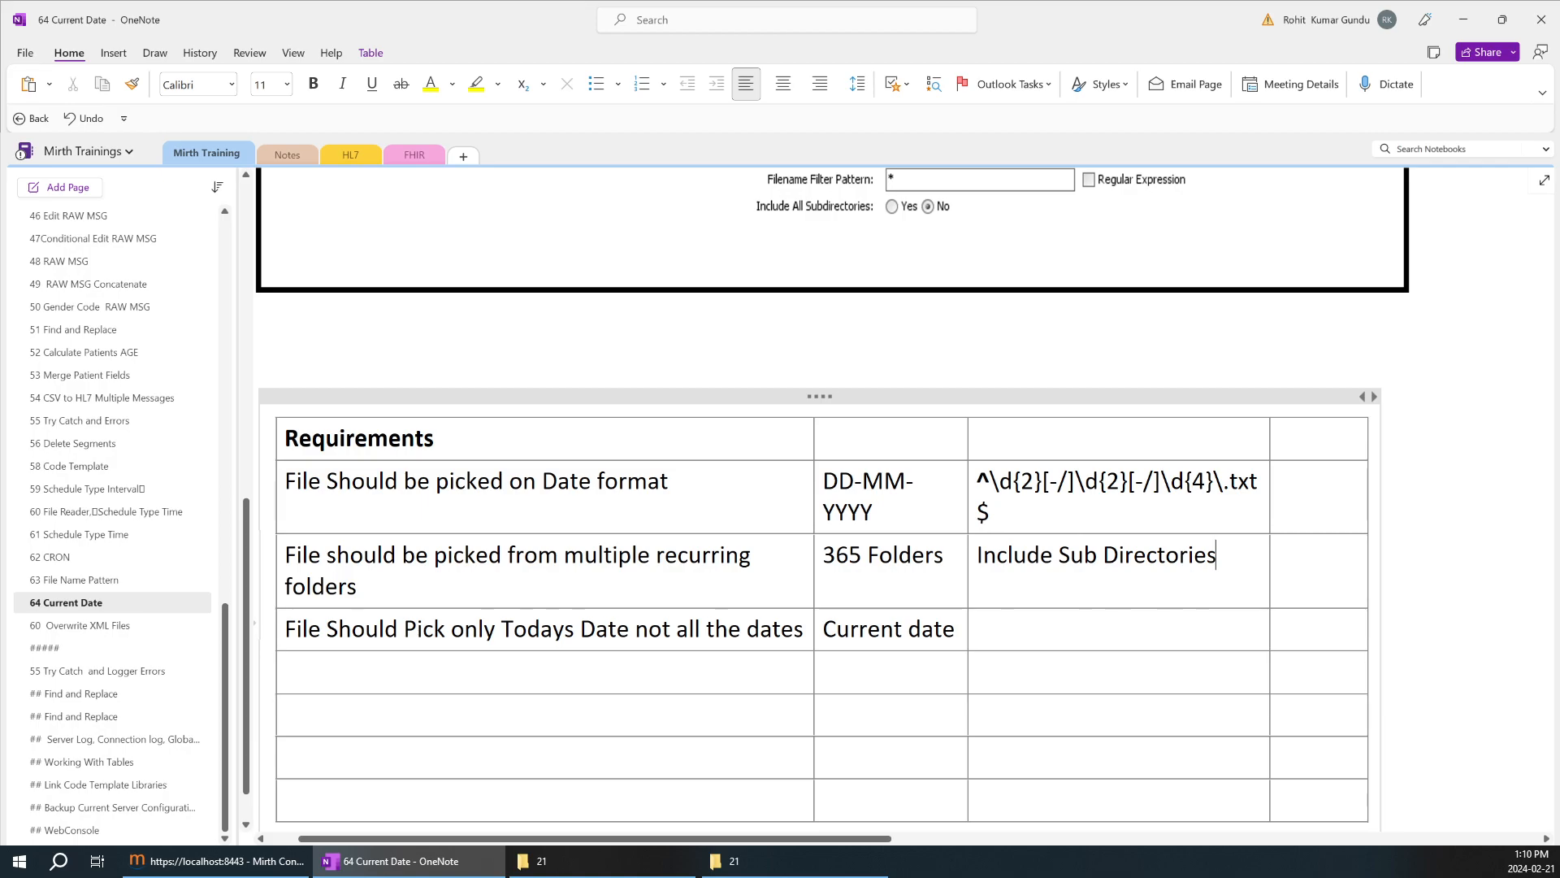
pyautogui.moveTo(285, 629); pyautogui.dragTo(795, 629)
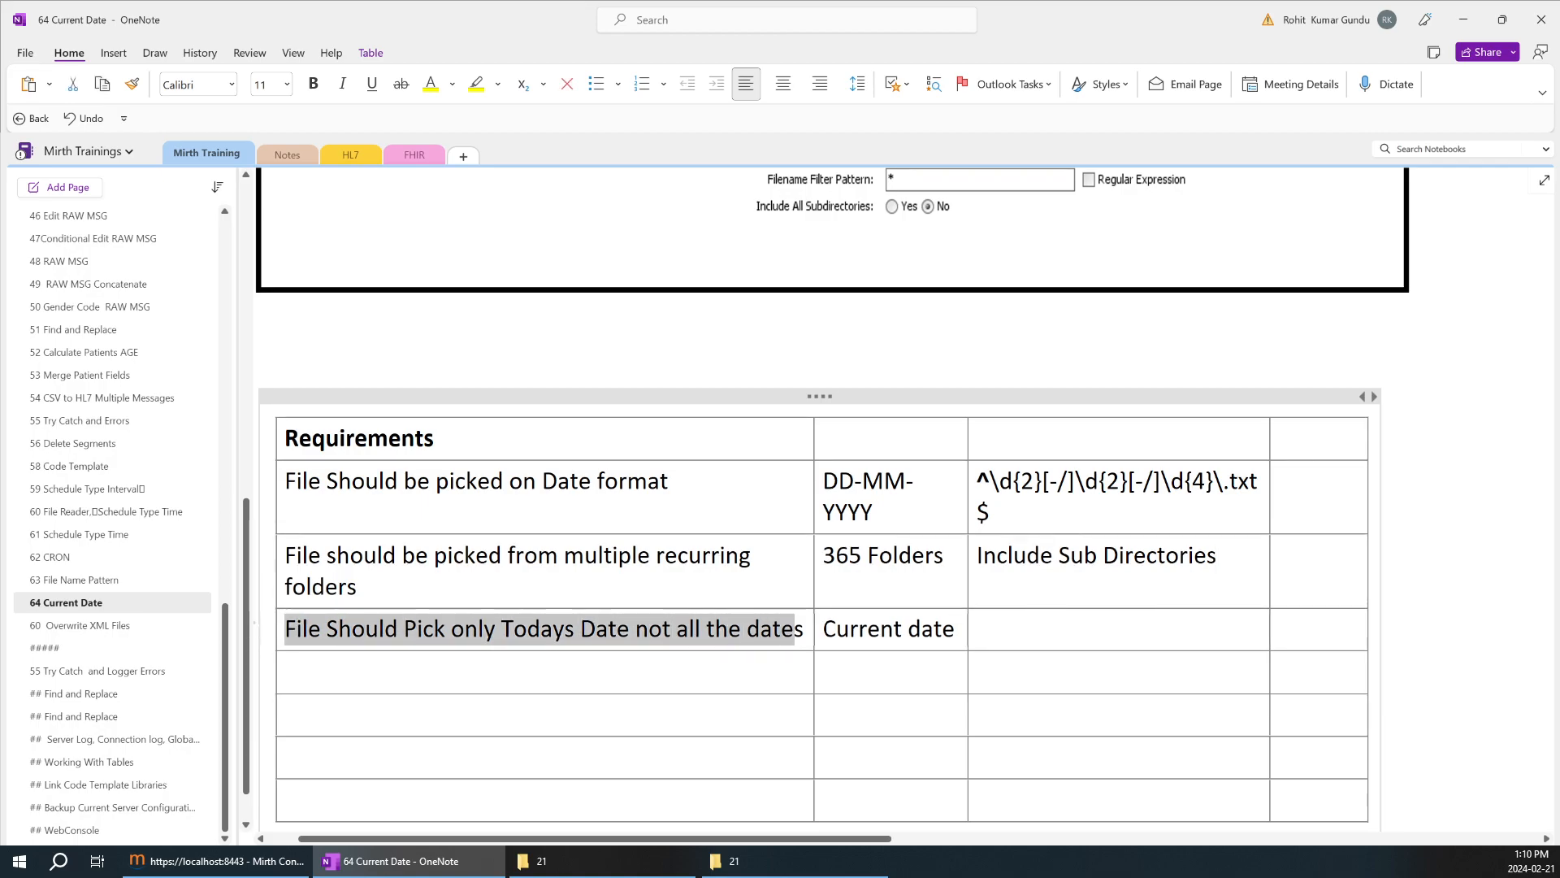
pyautogui.click(1542, 863)
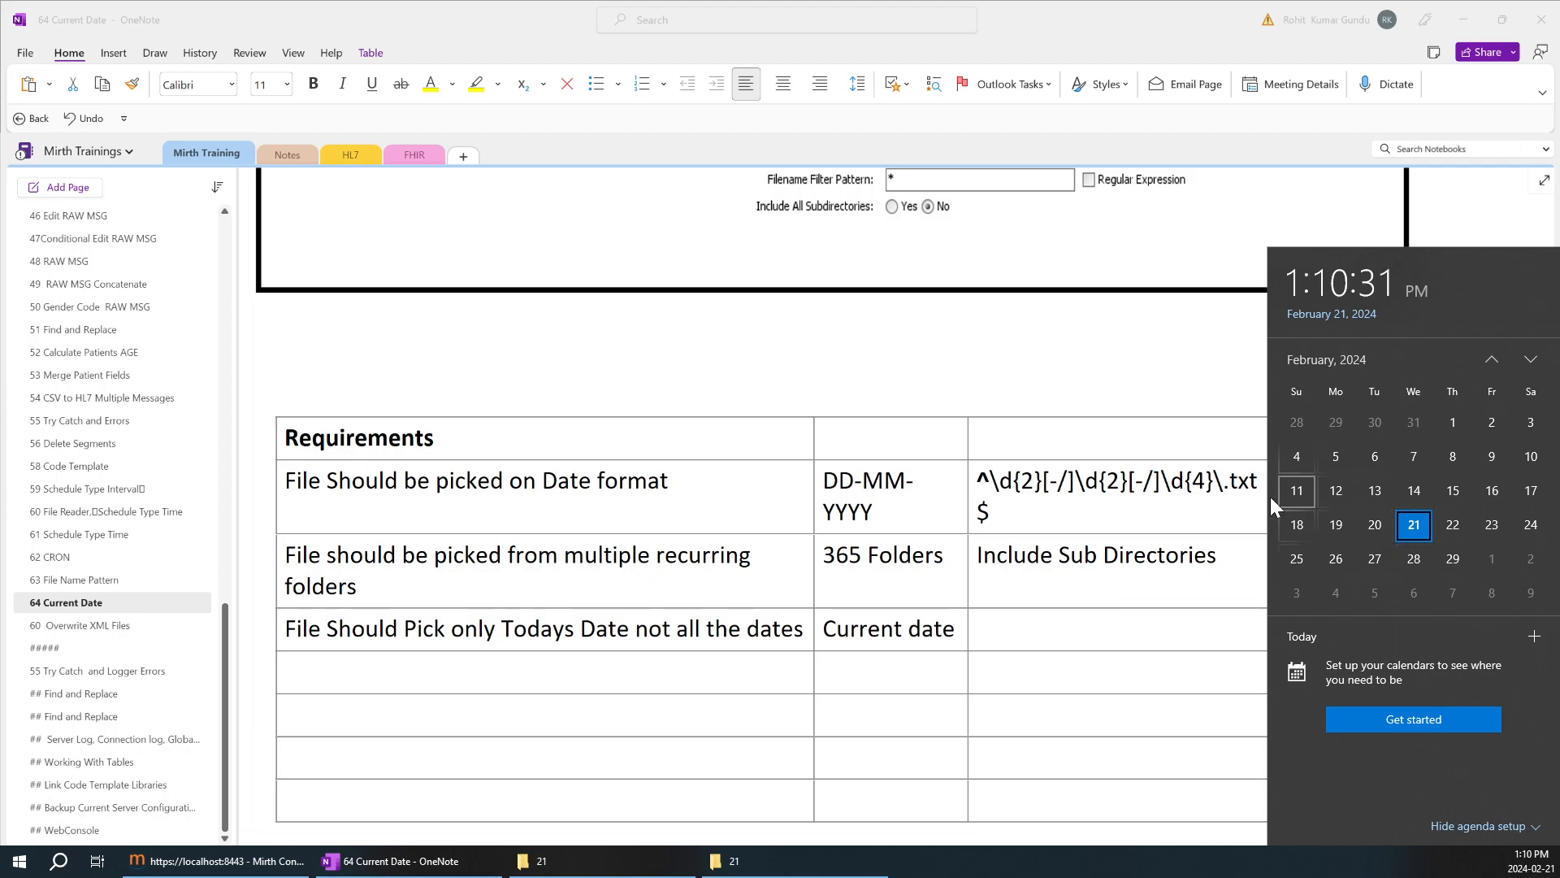
pyautogui.click(1142, 439)
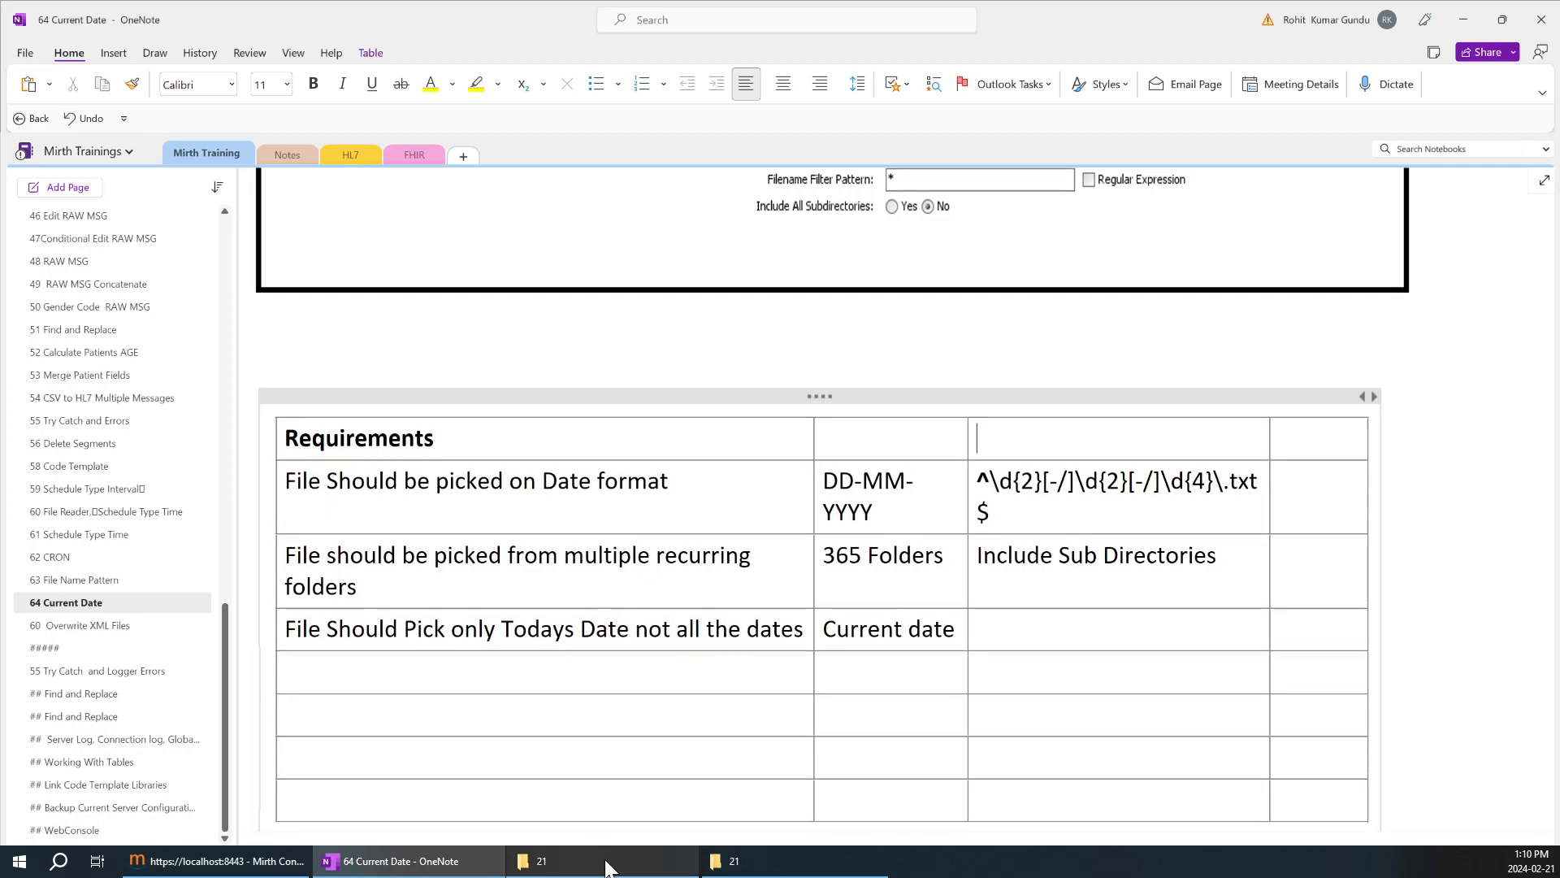
# Switch to File Explorer and examine the file in the 02 February folder's day 22 subfolder.
pyautogui.click(608, 863)
pyautogui.click(327, 52)
pyautogui.click(599, 201)
pyautogui.click(362, 52)
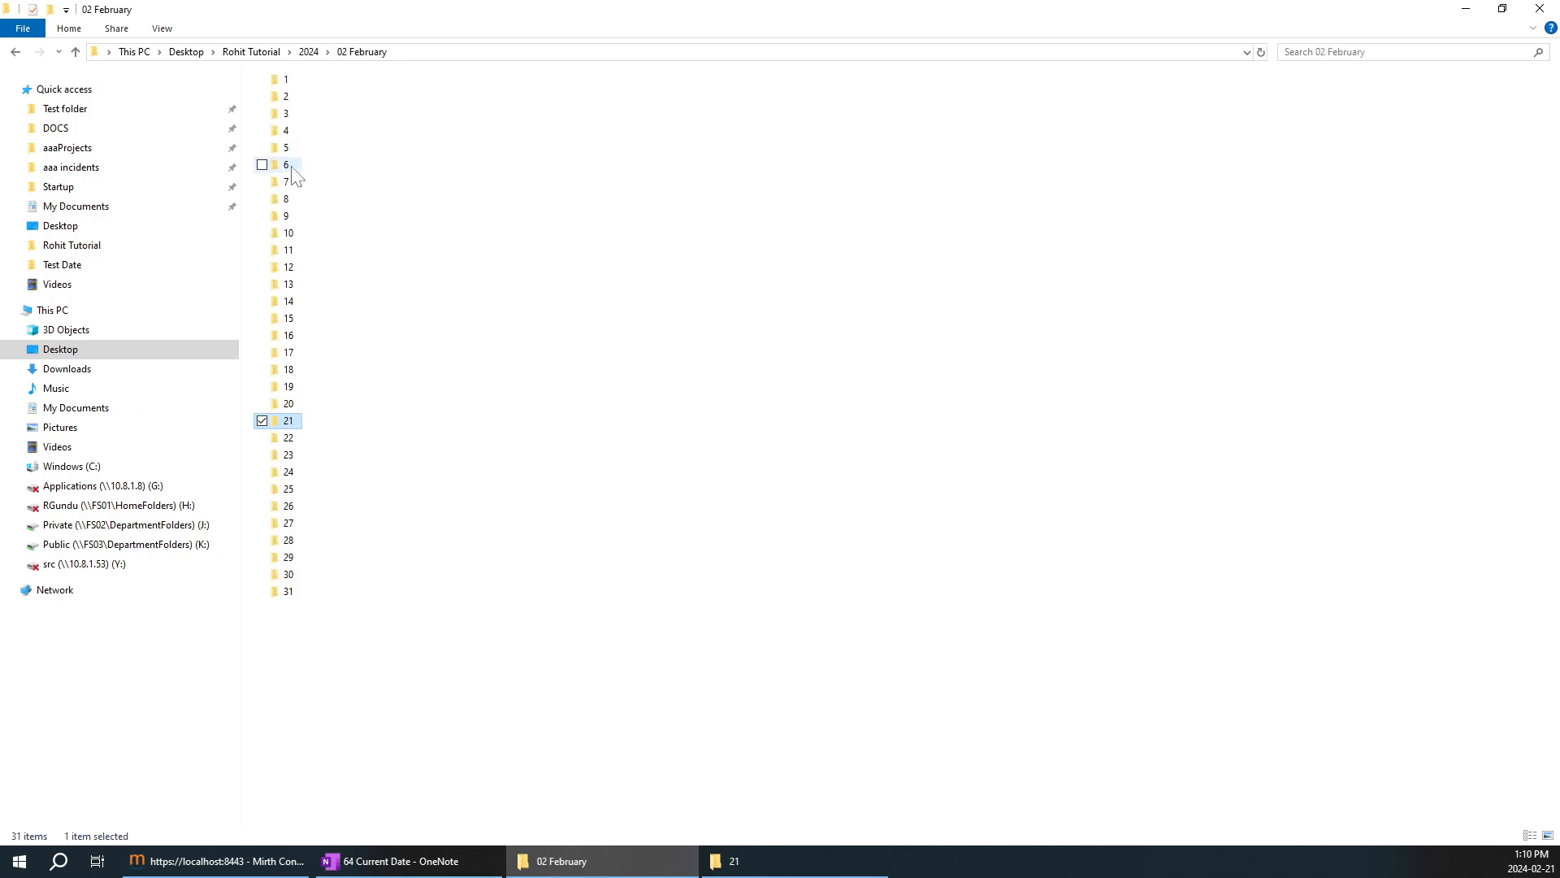
pyautogui.doubleClick(289, 438)
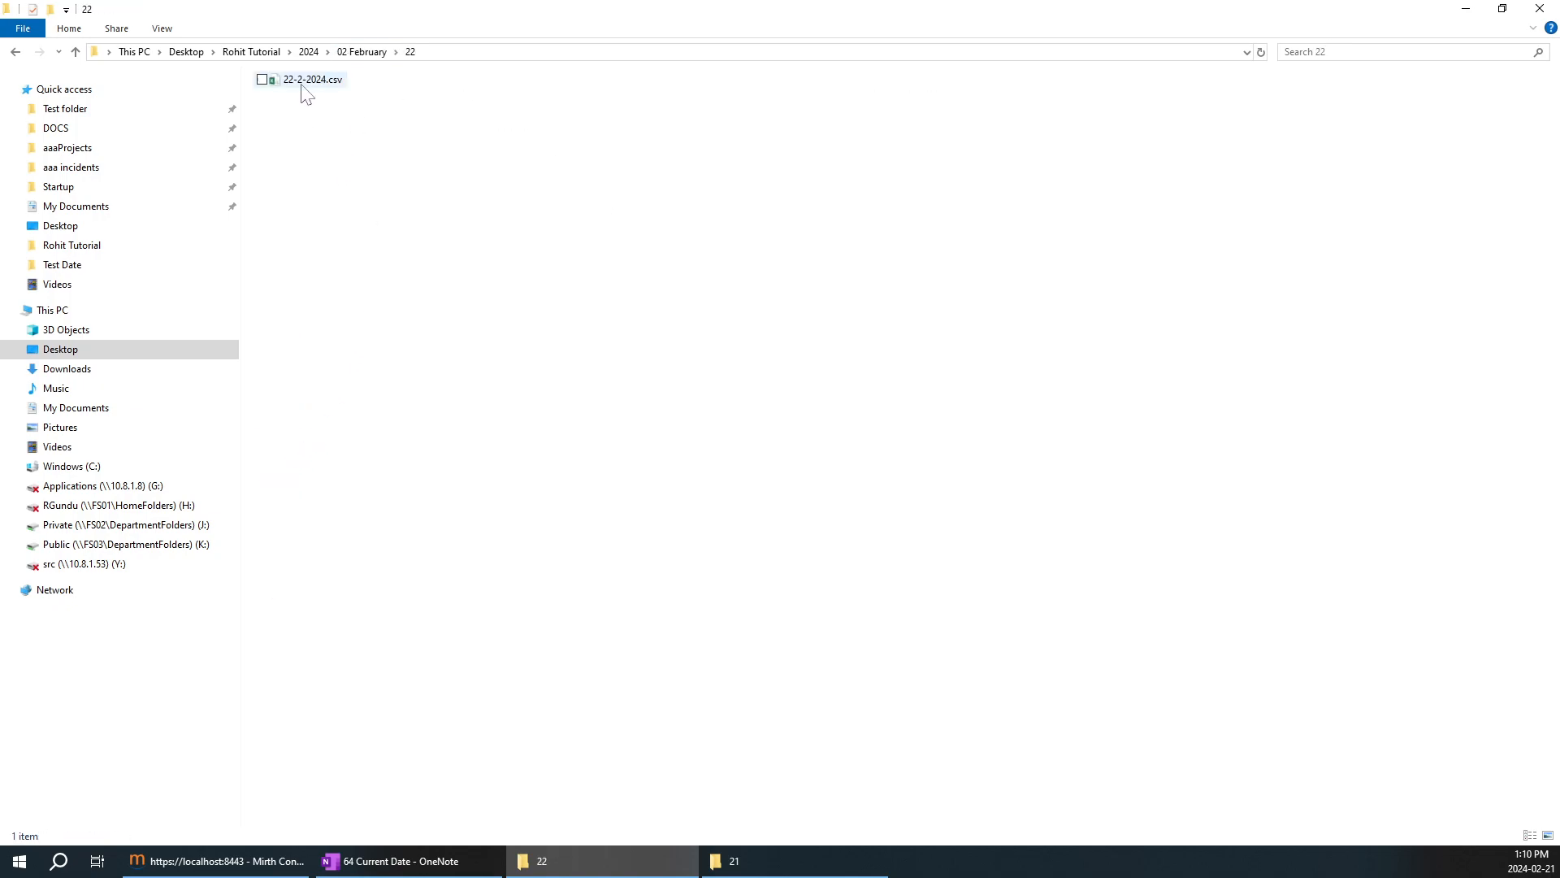
# Compare the DD-MM-YYYY format in OneNote with the file names in the day 21 and day 22 folders.
pyautogui.click(411, 860)
pyautogui.moveTo(990, 515)
pyautogui.mouseDown()
pyautogui.moveTo(1000, 489)
pyautogui.moveTo(986, 492)
pyautogui.mouseUp()
pyautogui.doubleClick(878, 522)
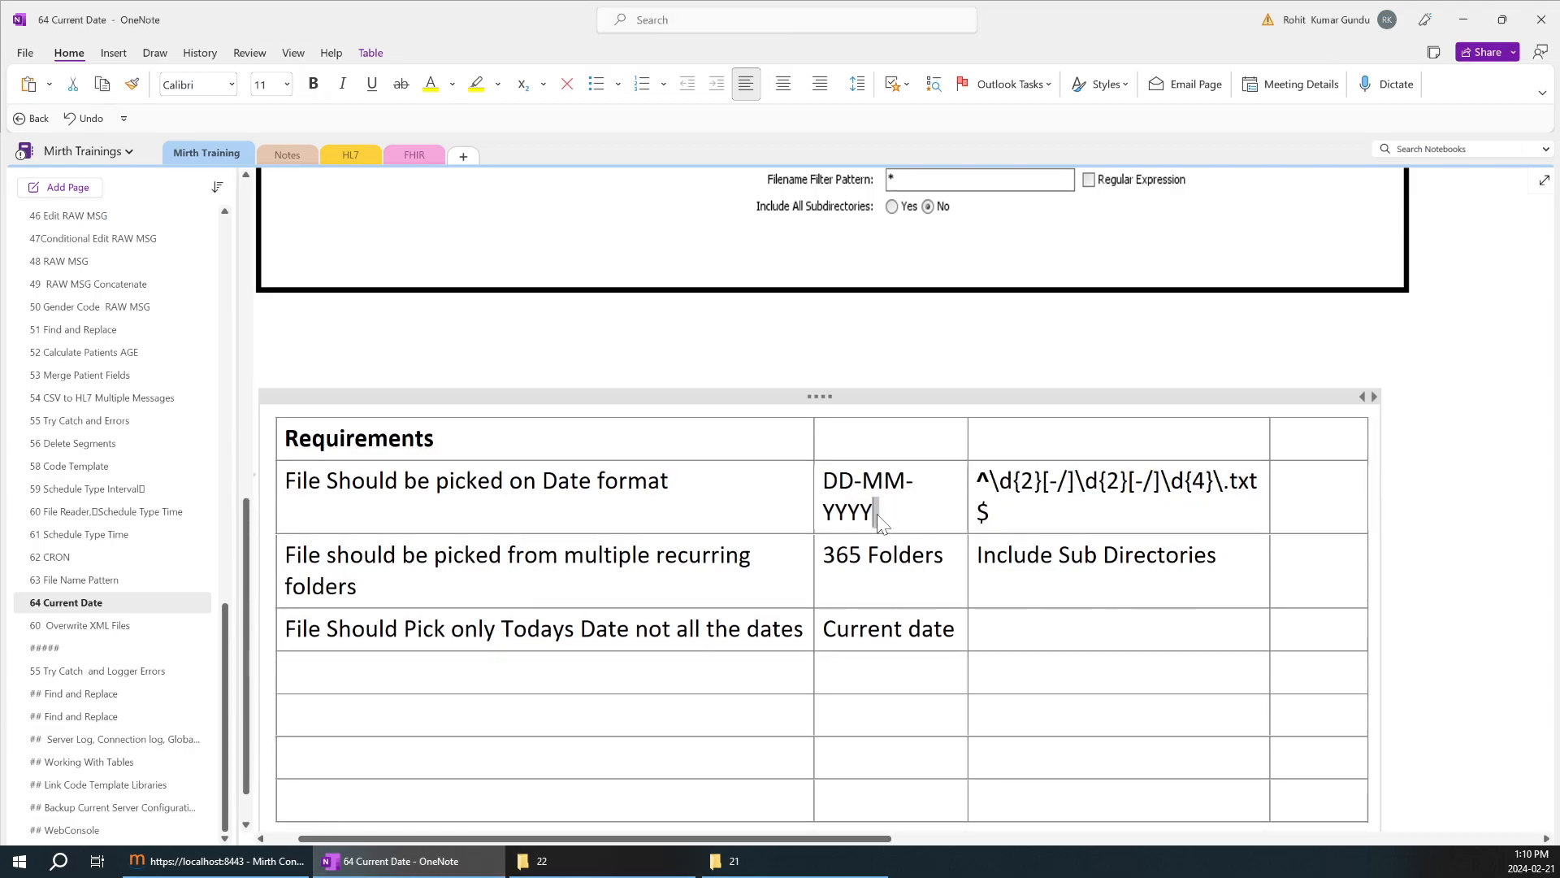
pyautogui.moveTo(873, 512); pyautogui.dragTo(822, 481)
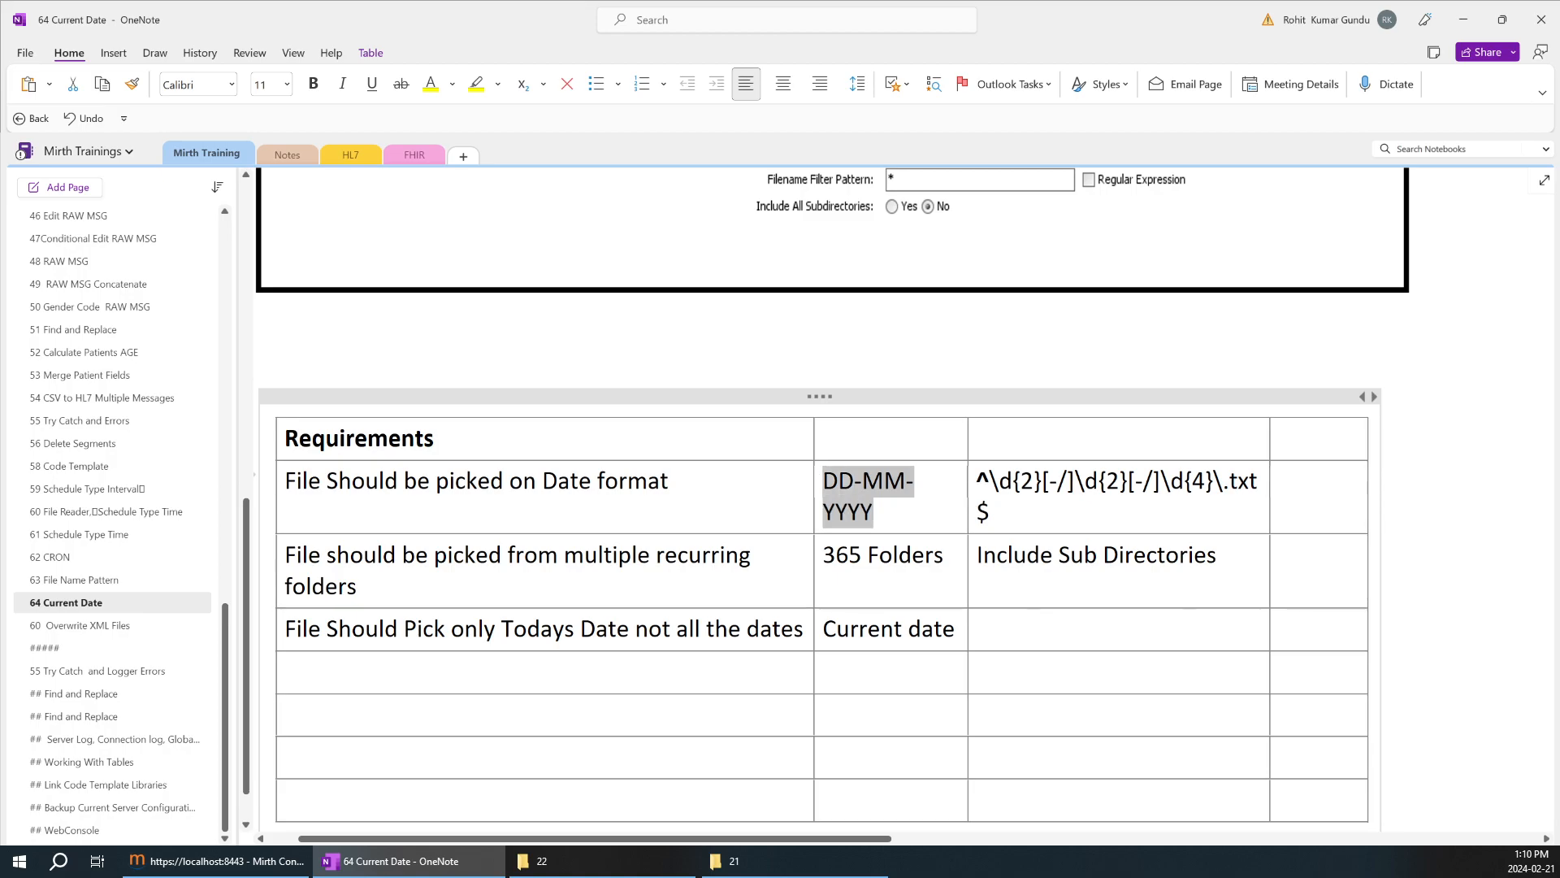
pyautogui.click(735, 861)
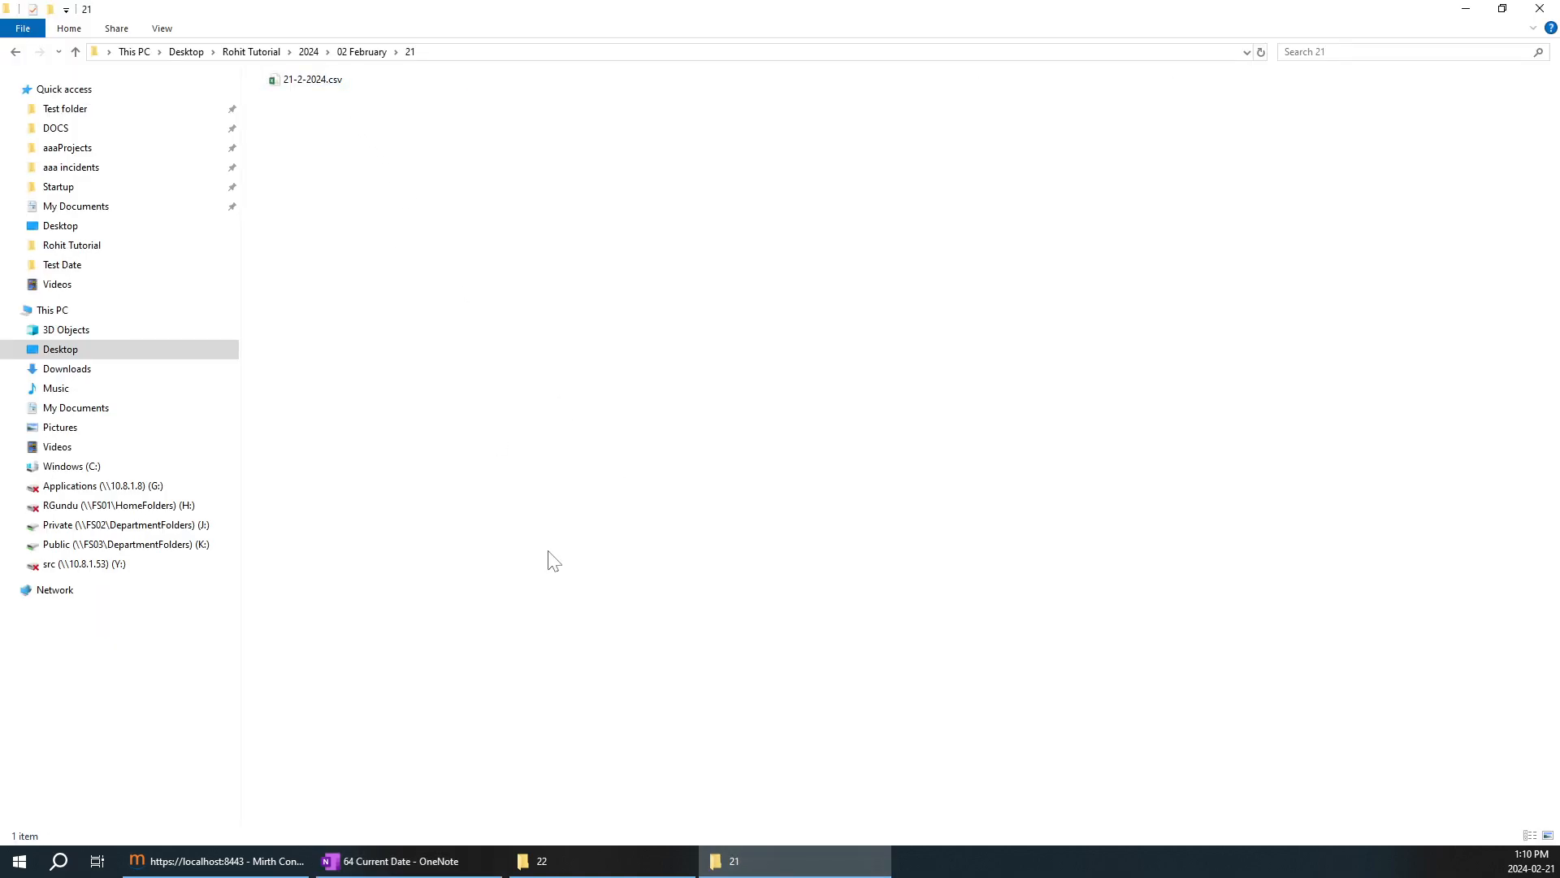
pyautogui.click(598, 862)
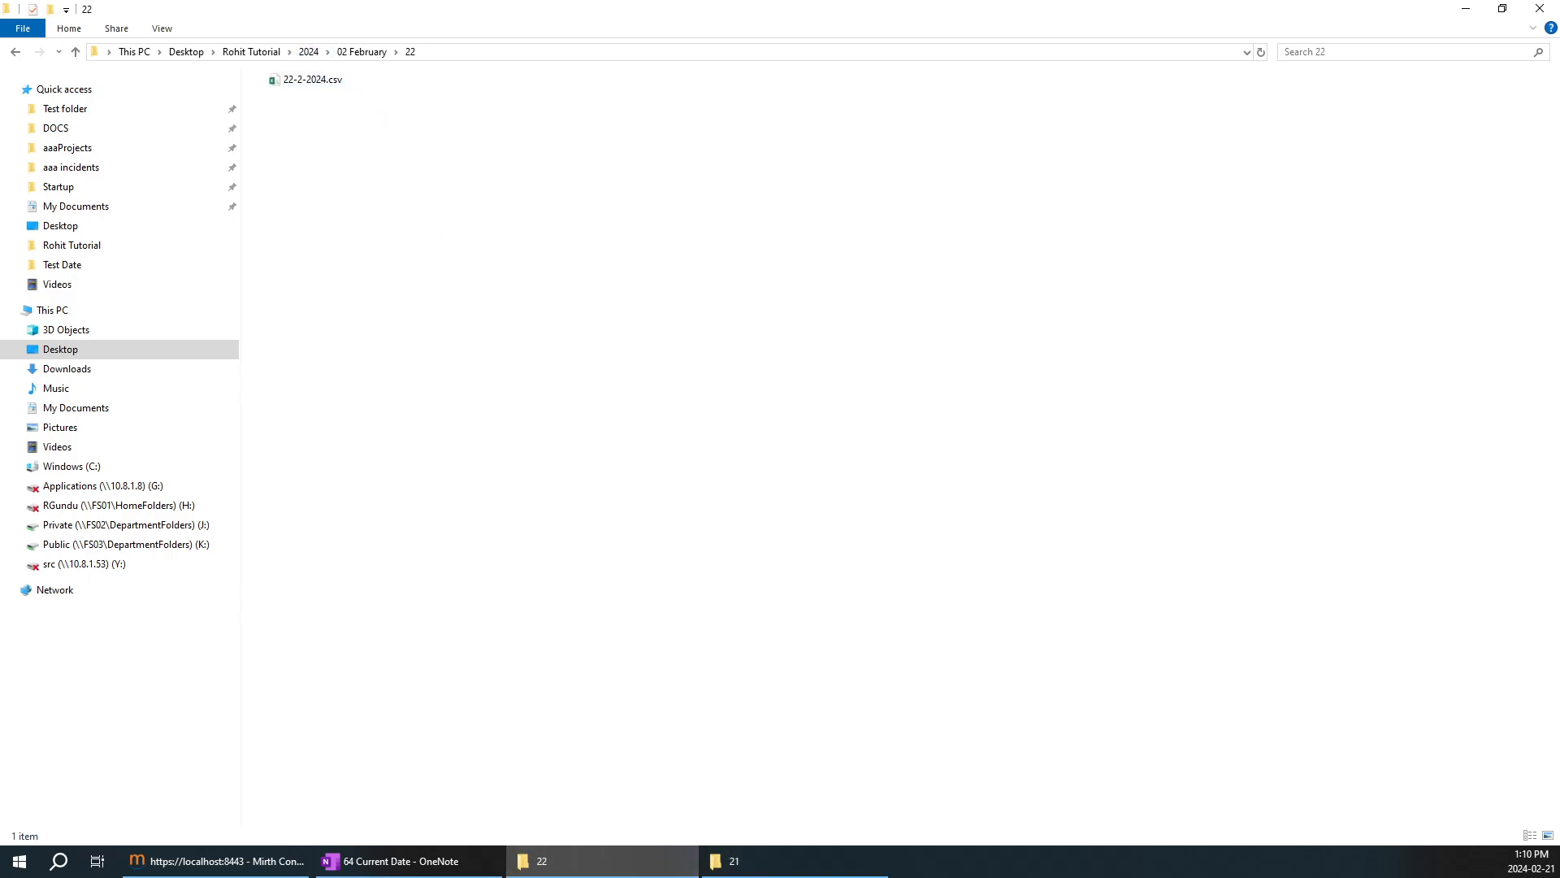
# Switch to OneNote and review the Current date, 365 Folders and DD-MM-YYYY entries in the requirements table.
pyautogui.click(422, 854)
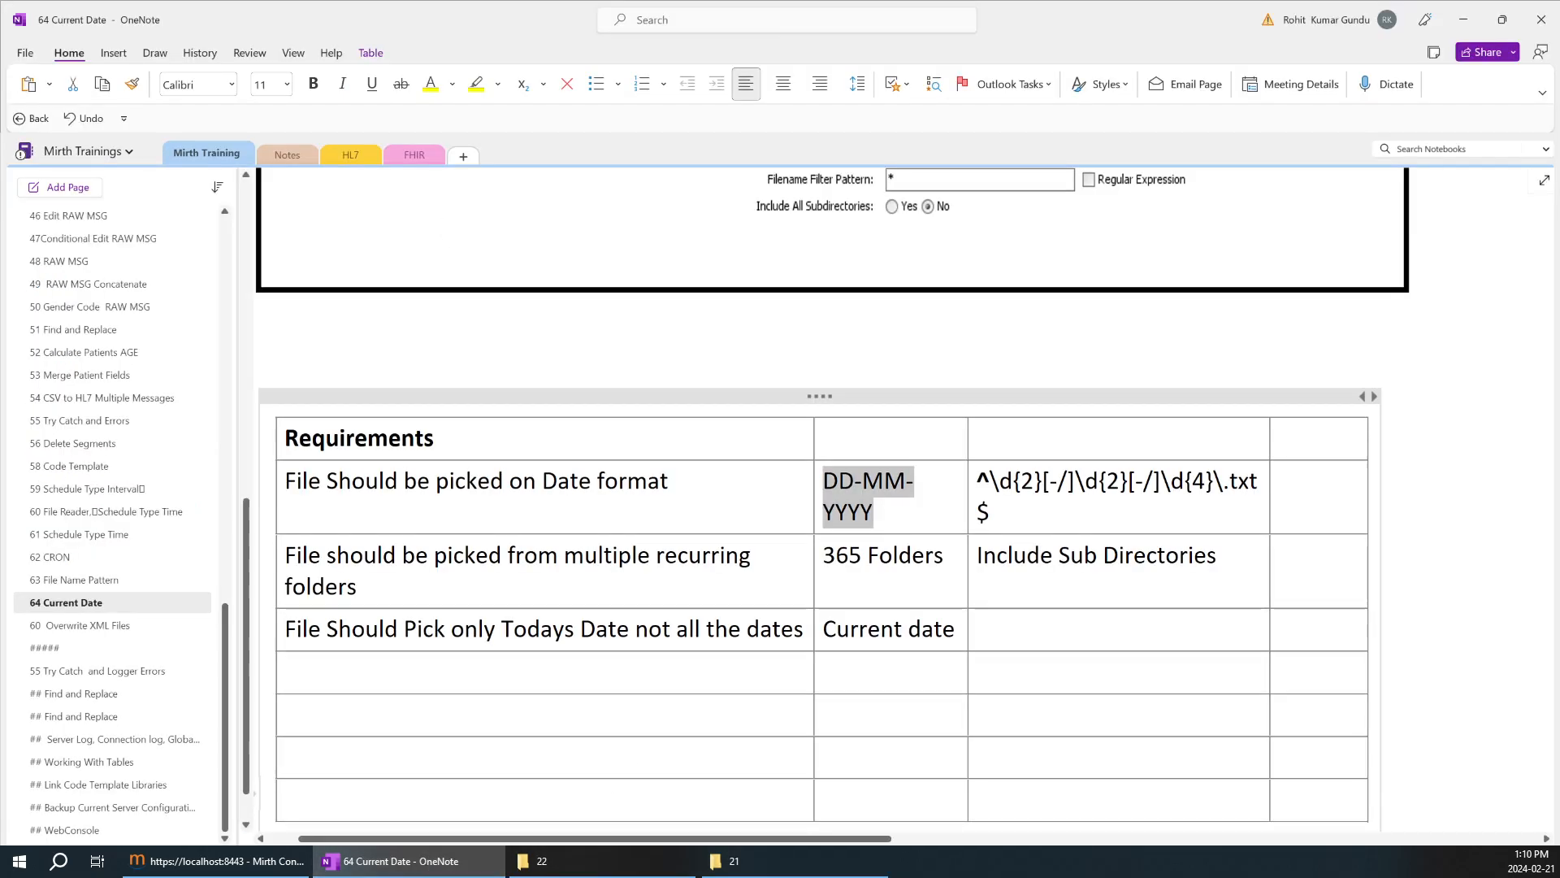
pyautogui.click(921, 491)
pyautogui.moveTo(957, 630); pyautogui.dragTo(781, 629)
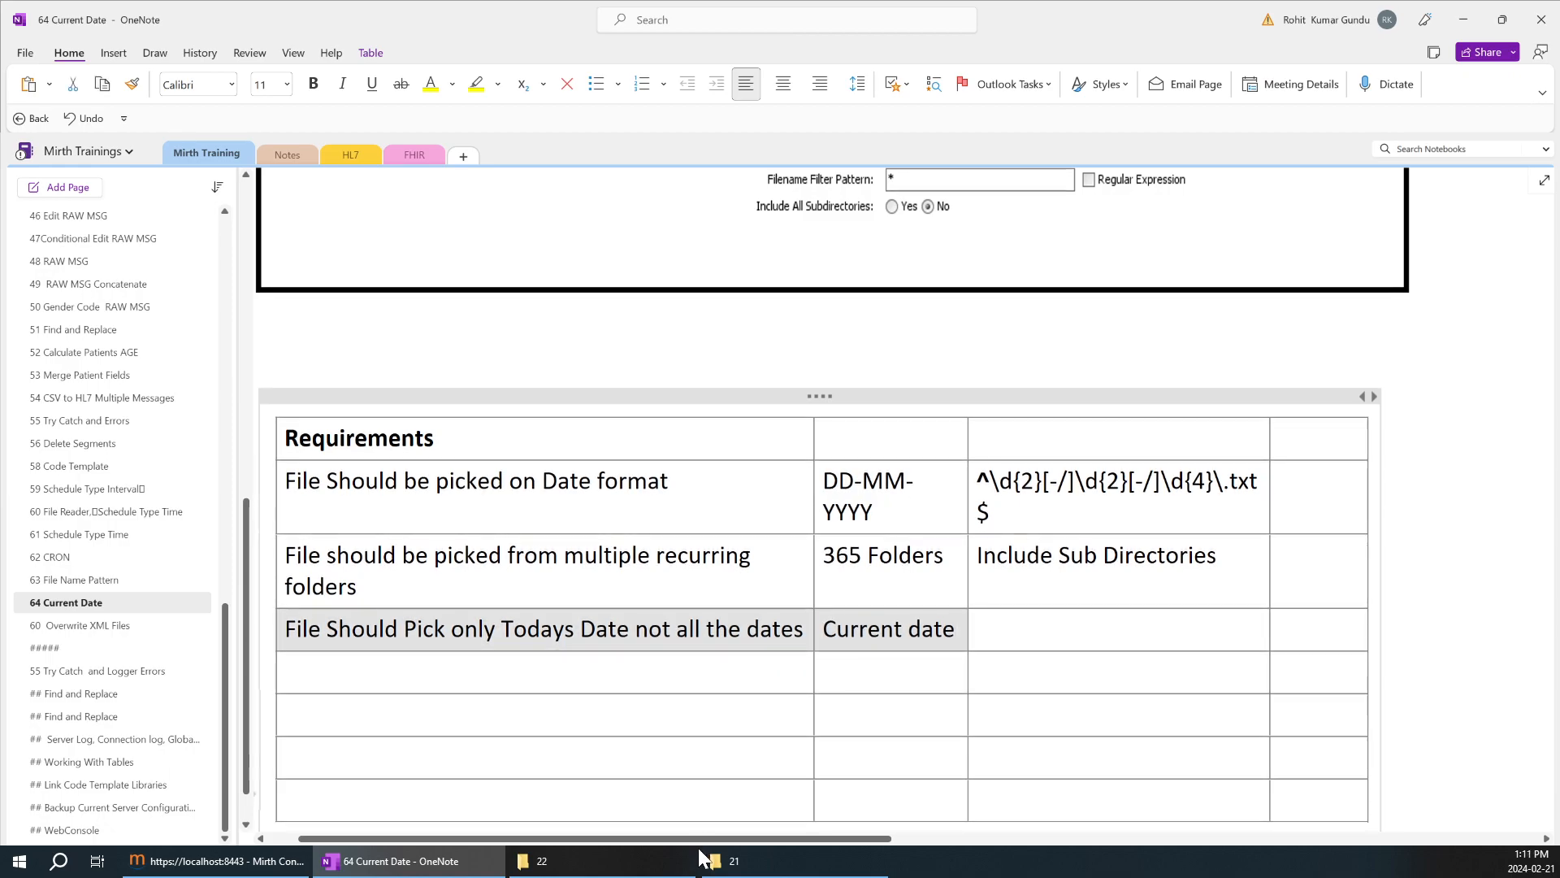
pyautogui.click(913, 557)
pyautogui.moveTo(946, 557); pyautogui.dragTo(835, 557)
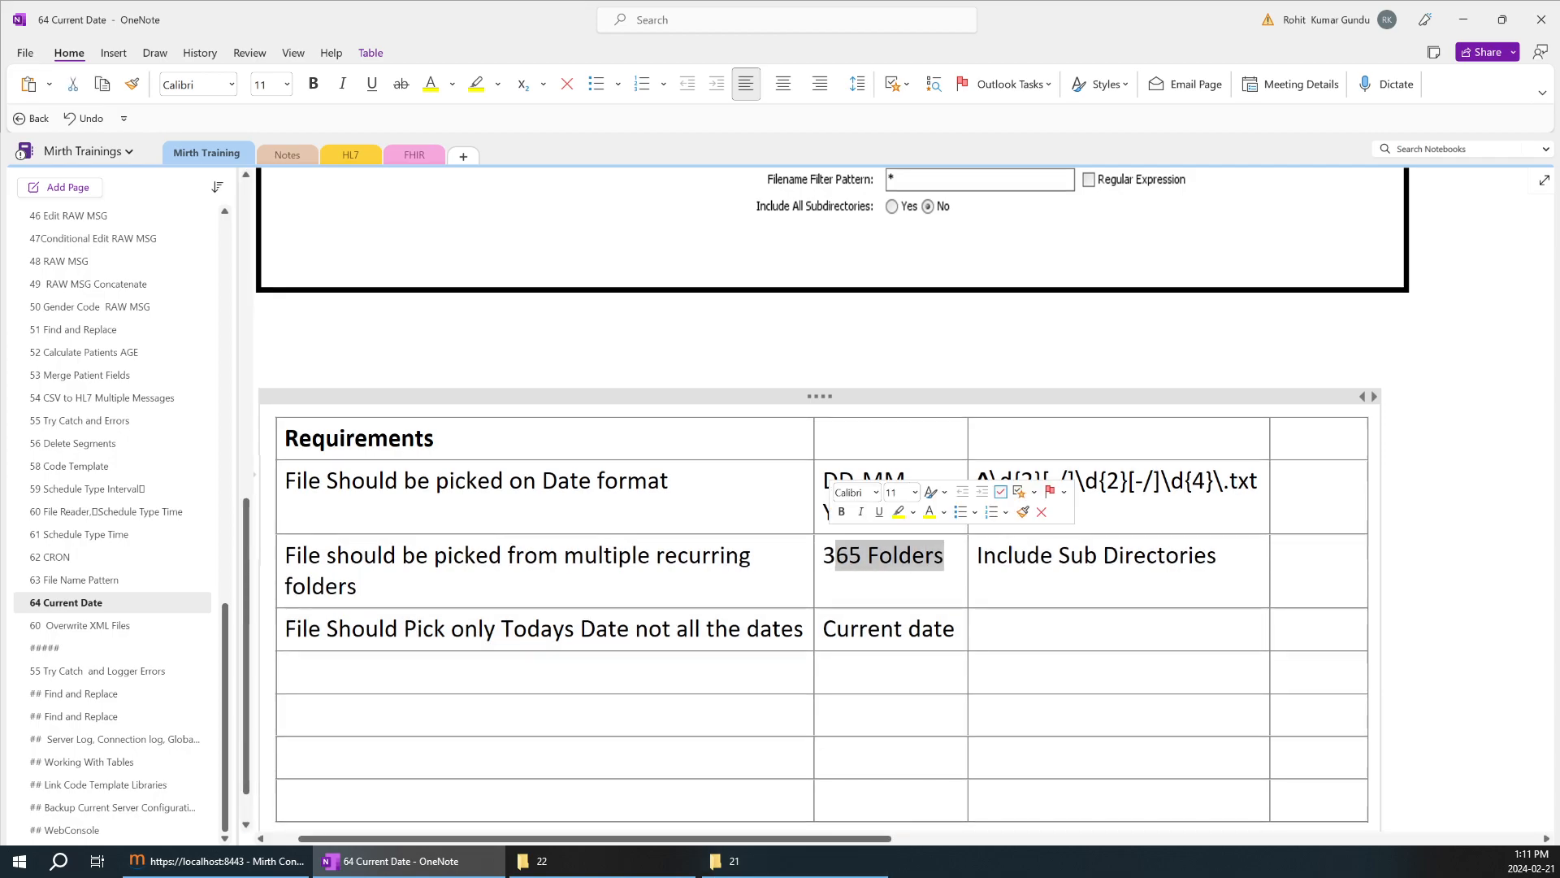
pyautogui.click(894, 558)
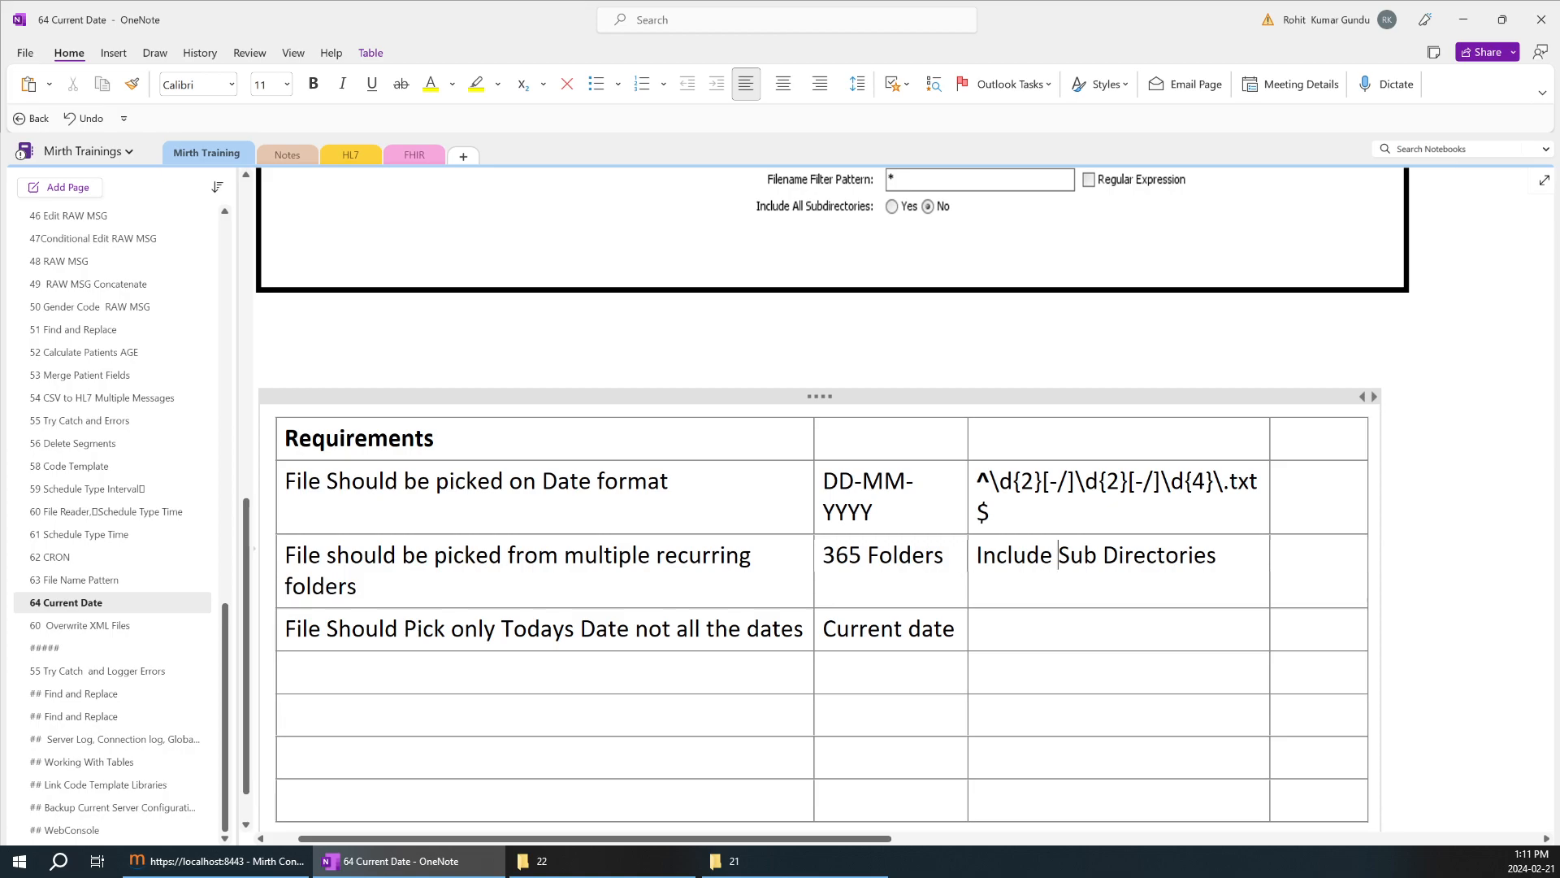
pyautogui.moveTo(957, 630); pyautogui.dragTo(788, 630)
pyautogui.click(861, 629)
pyautogui.moveTo(876, 514); pyautogui.dragTo(823, 483)
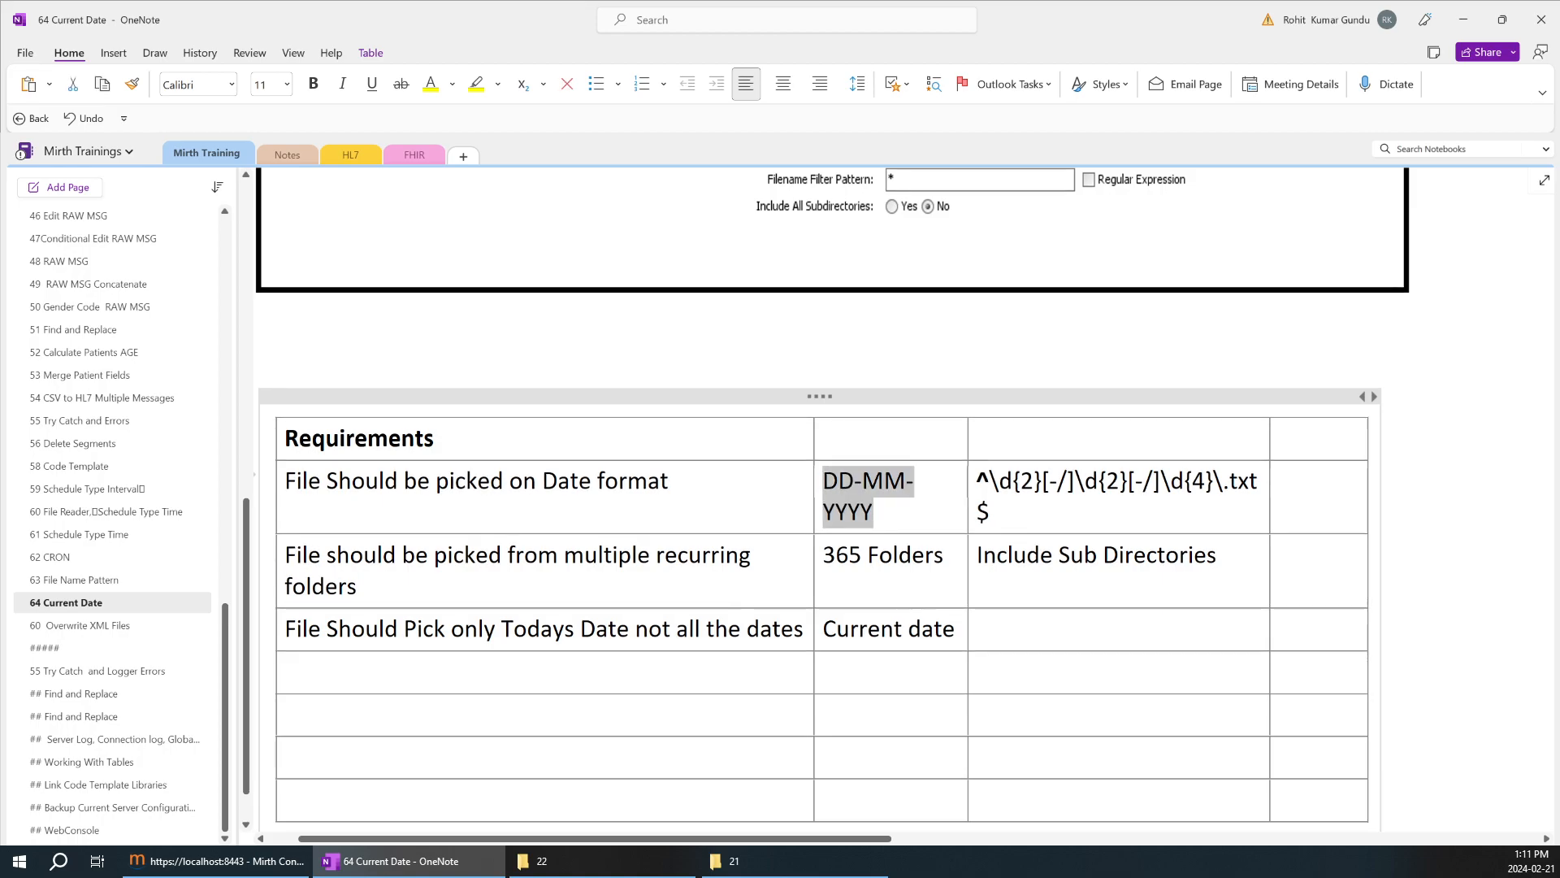
# Add "format" below DD-MM-YYYY, separated by a blank line, and append "??" to the Current date entry.
pyautogui.click(874, 512)
pyautogui.press('Return')
pyautogui.press('Return')
pyautogui.write('format')
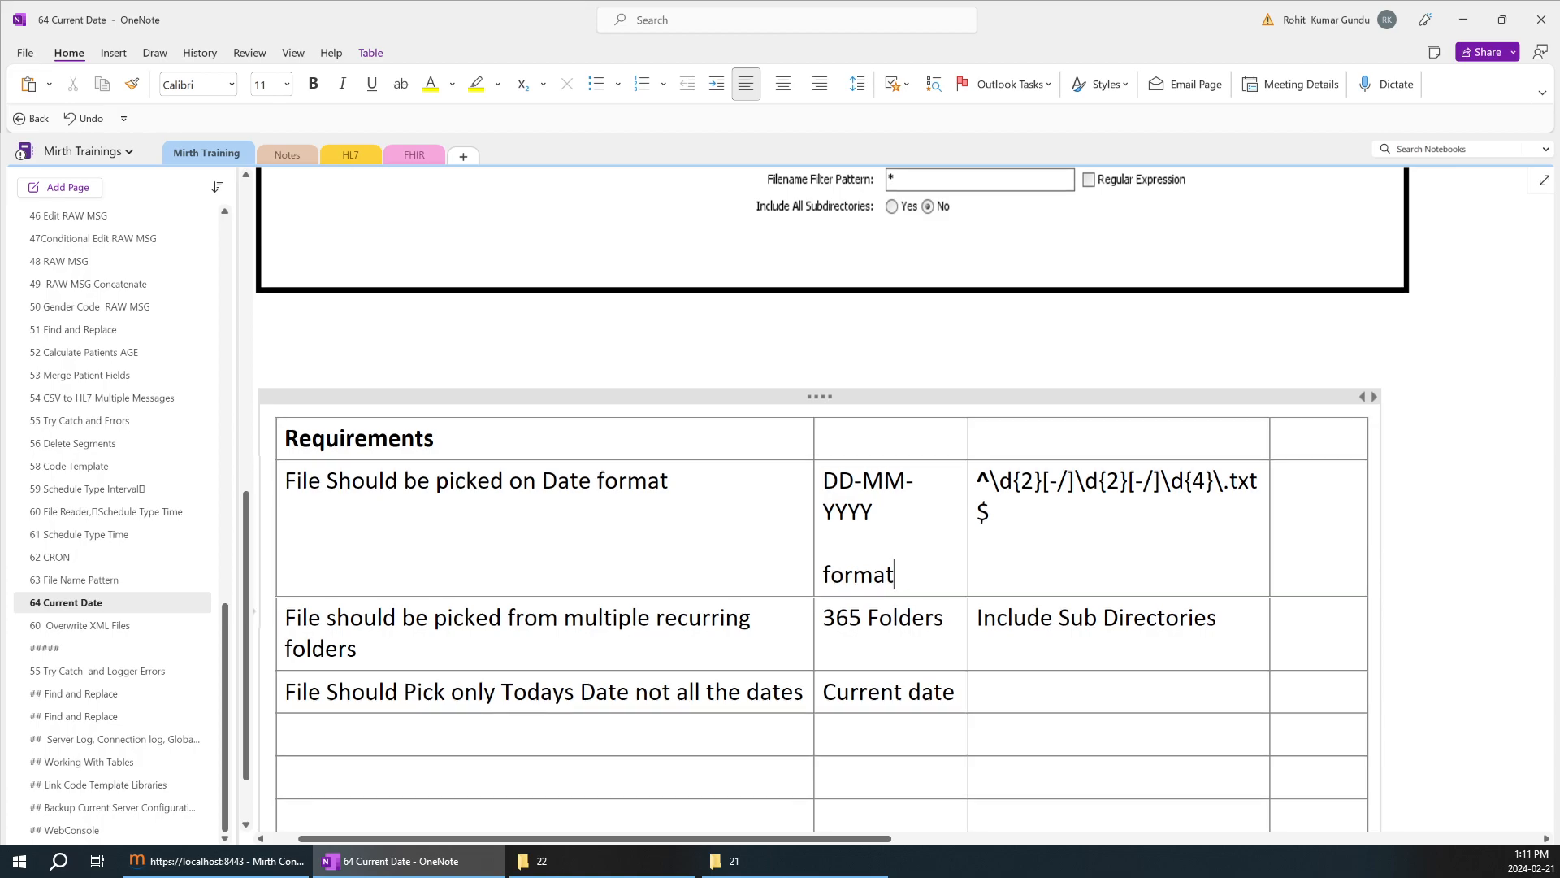
pyautogui.click(956, 692)
pyautogui.write('??')
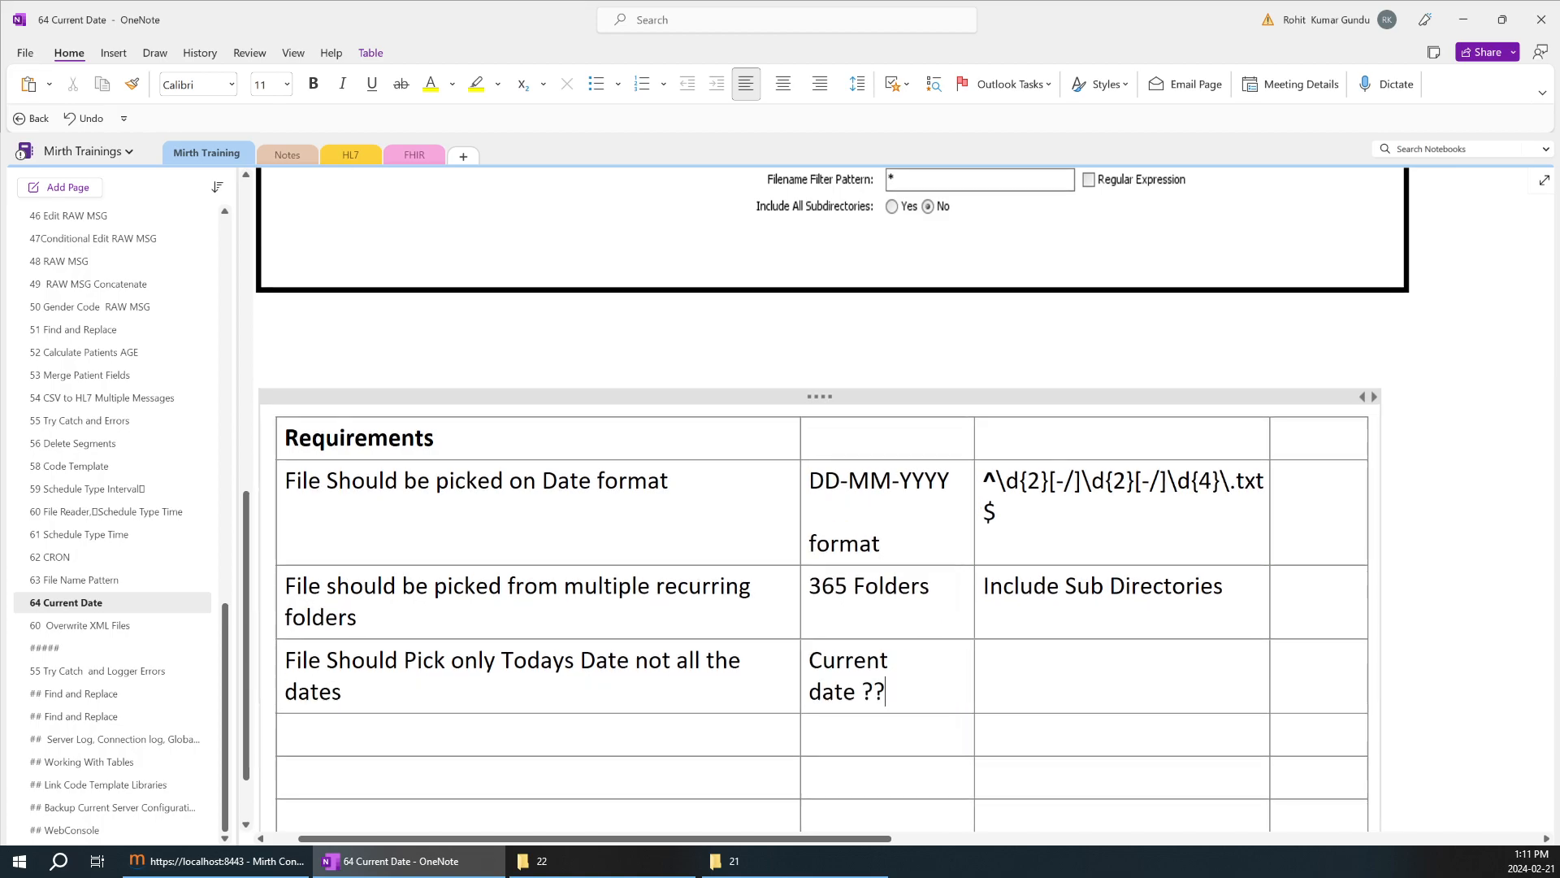
# Review the date format requirement and its regex against the File Reader Settings picture above the table.
pyautogui.moveTo(669, 482); pyautogui.dragTo(591, 481)
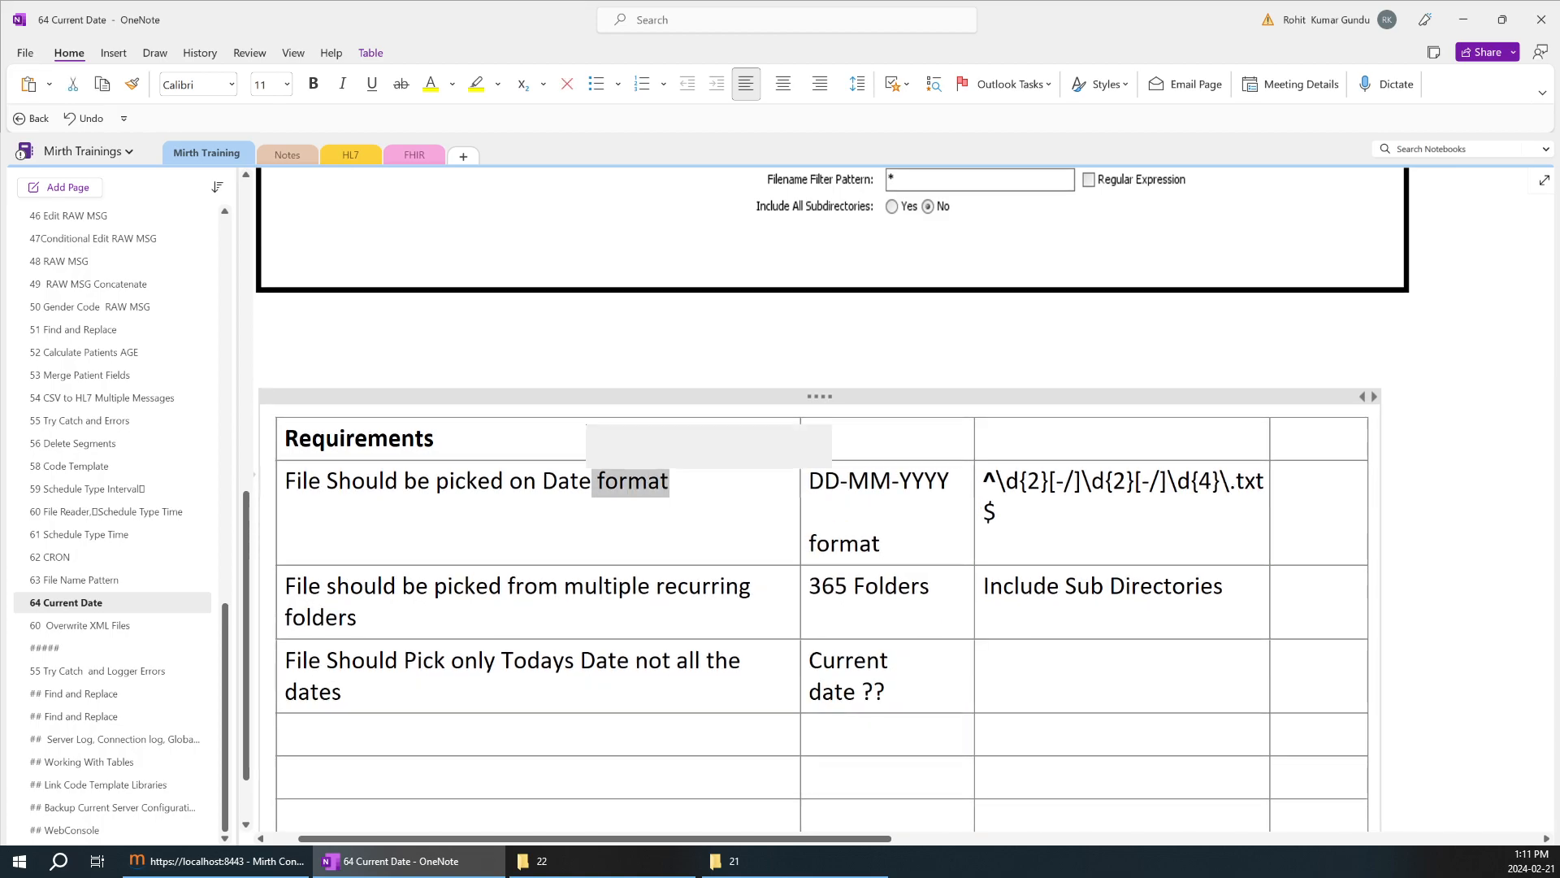
pyautogui.moveTo(1001, 512); pyautogui.dragTo(1026, 532)
pyautogui.click(1027, 532)
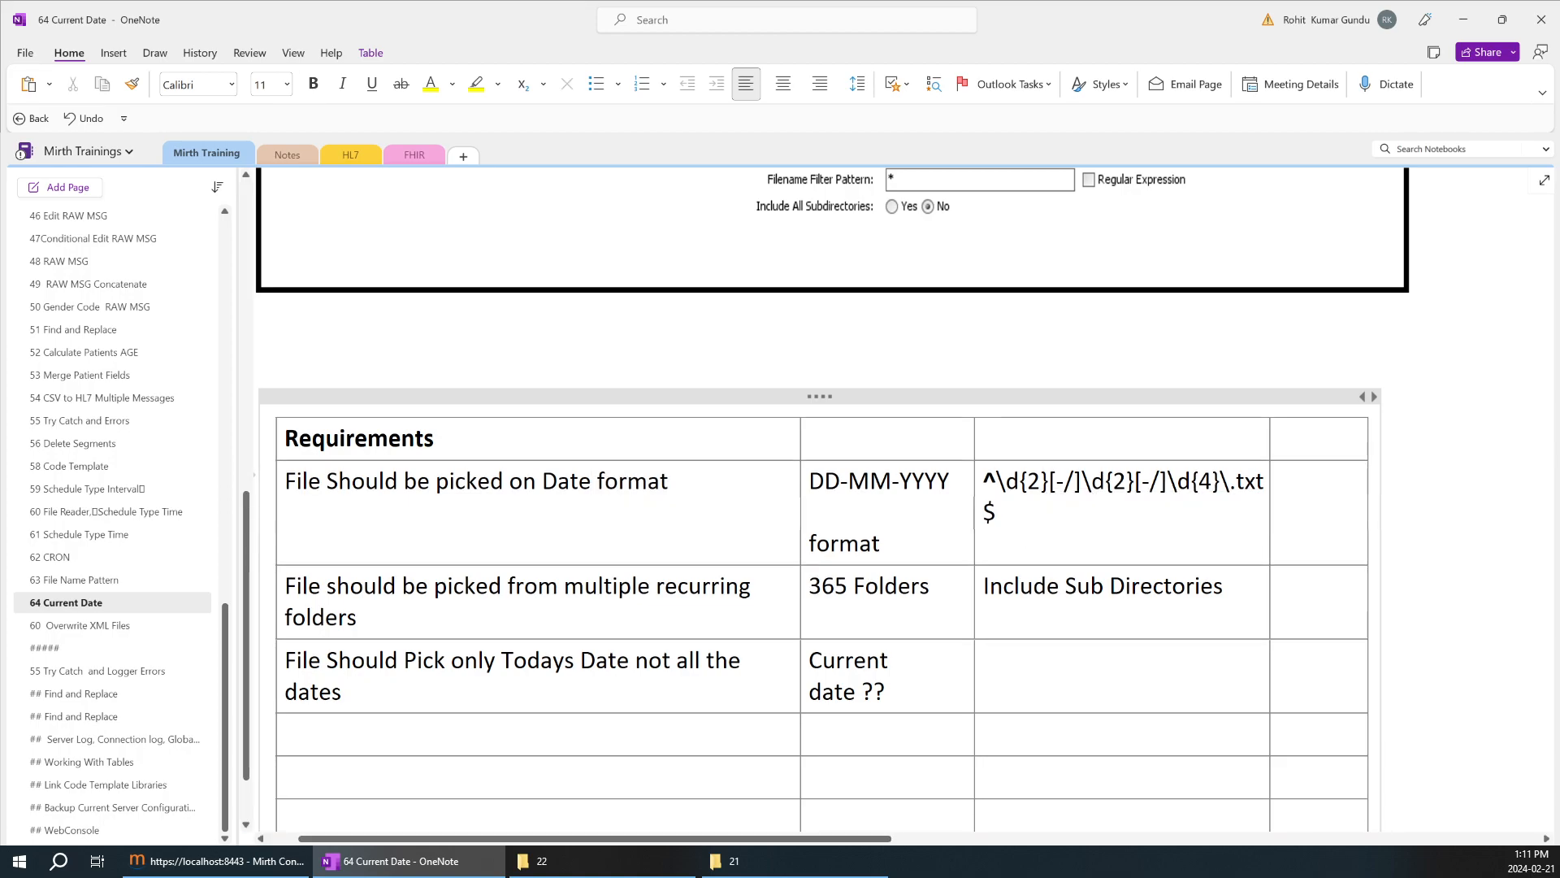
pyautogui.hotkey('ctrl', 'a')
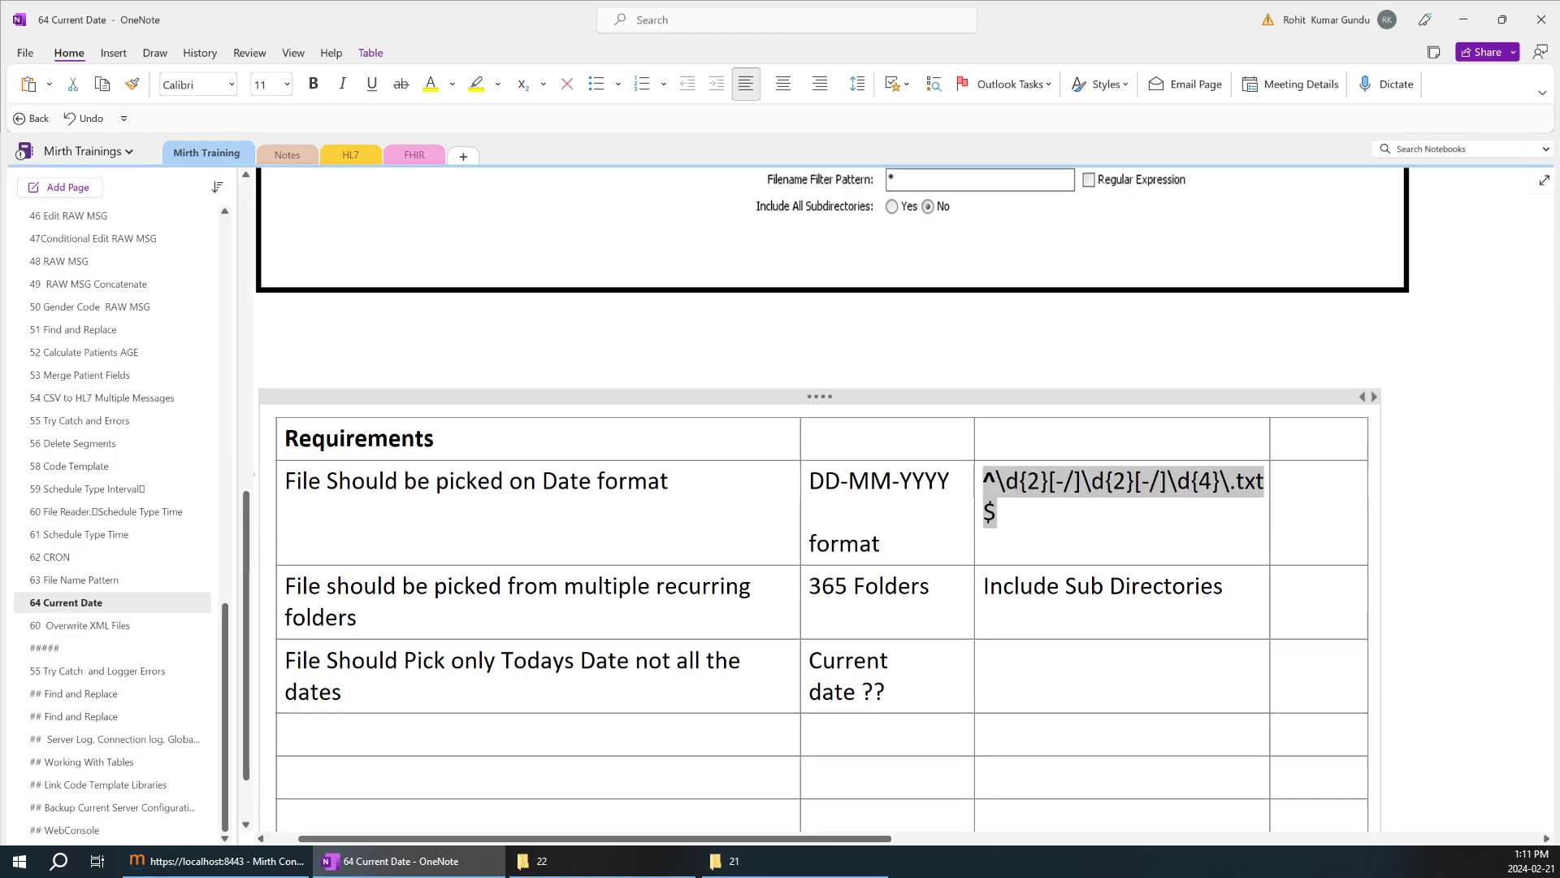
pyautogui.scroll(5, 832, 498)
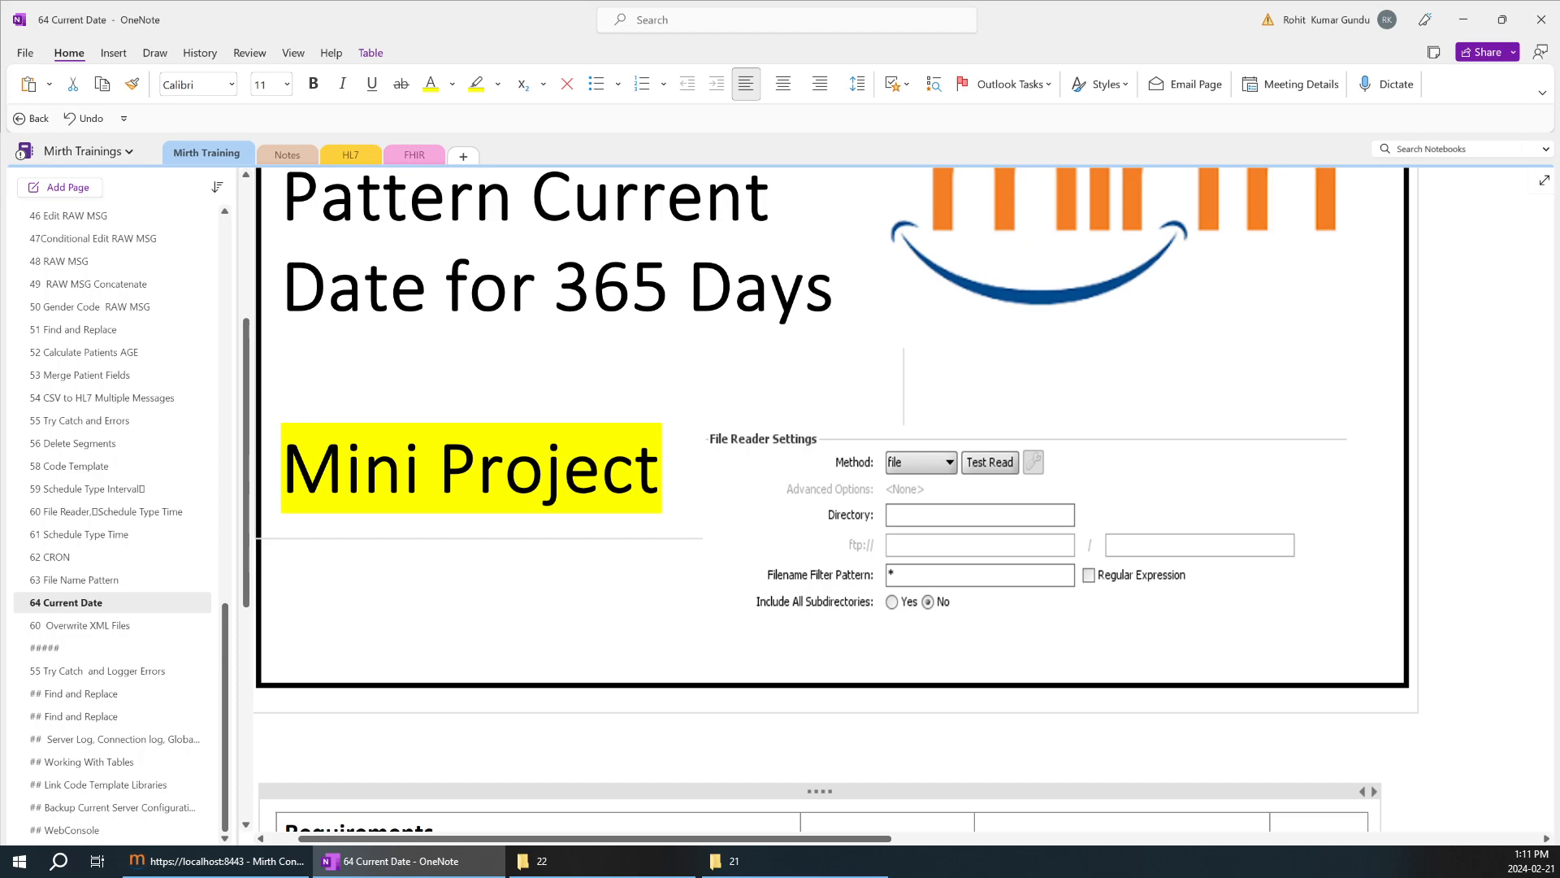
# Switch to Mirth Connect and reopen the source settings of the File Picker1 channel, discarding the unsaved changes.
pyautogui.scroll(-3, 832, 498)
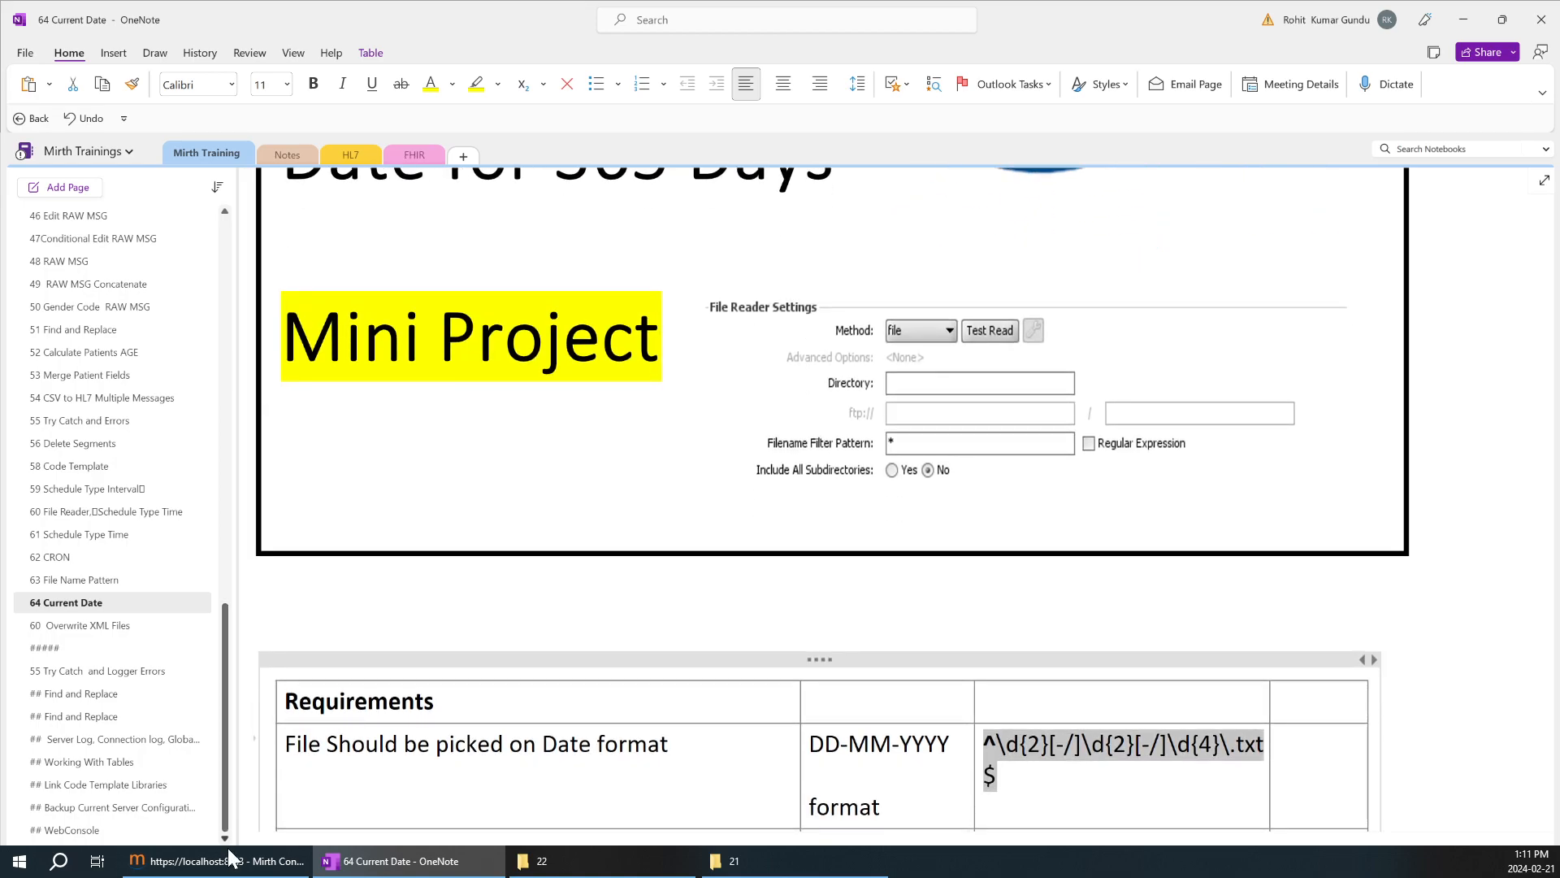
pyautogui.click(238, 868)
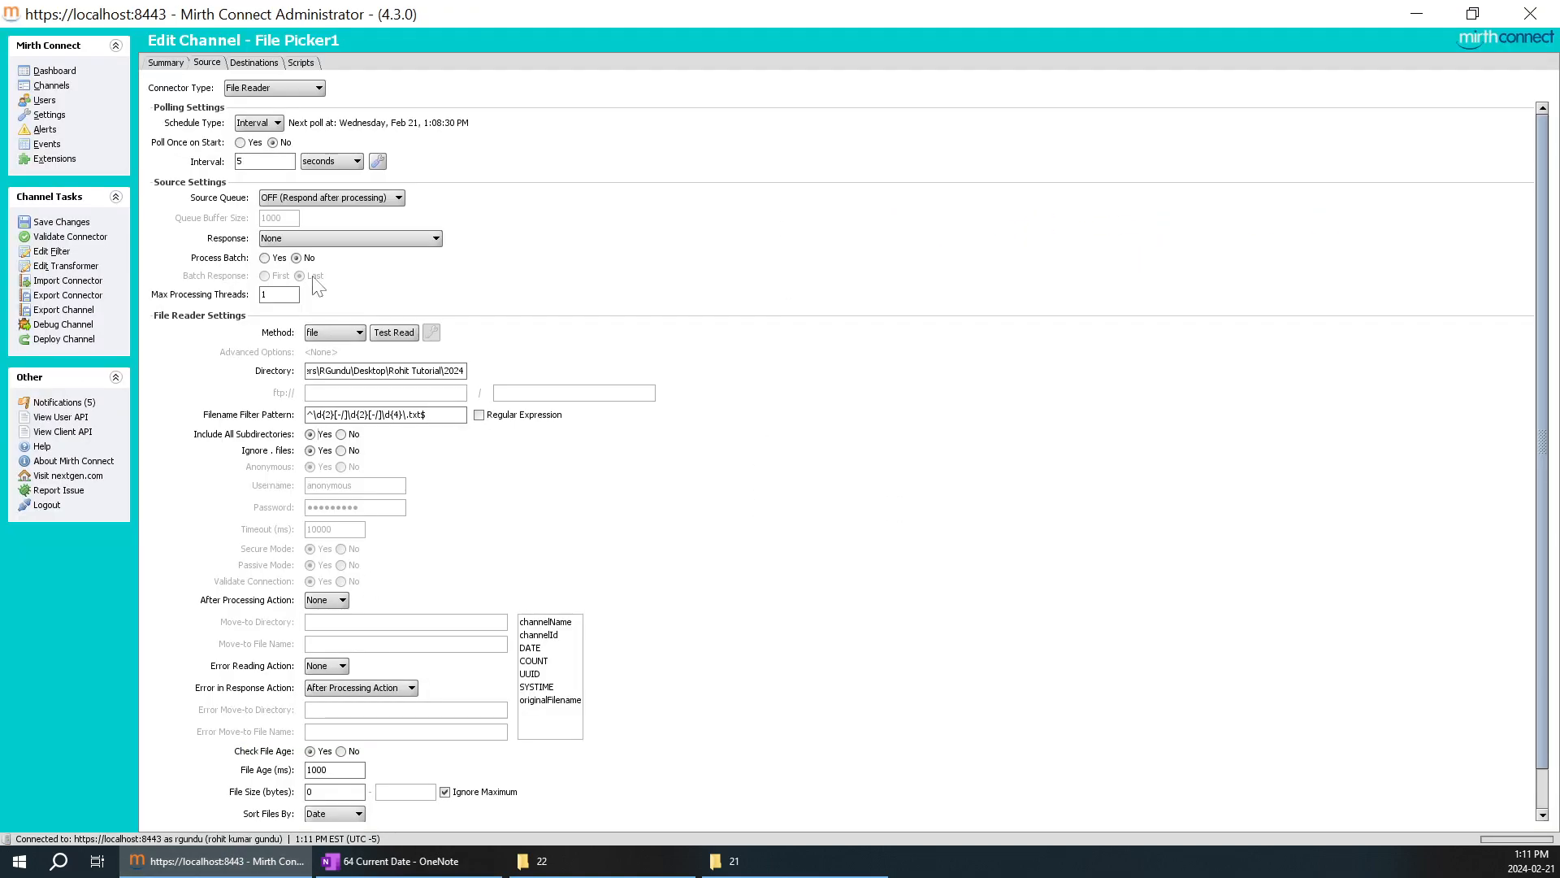
pyautogui.click(53, 86)
pyautogui.click(798, 454)
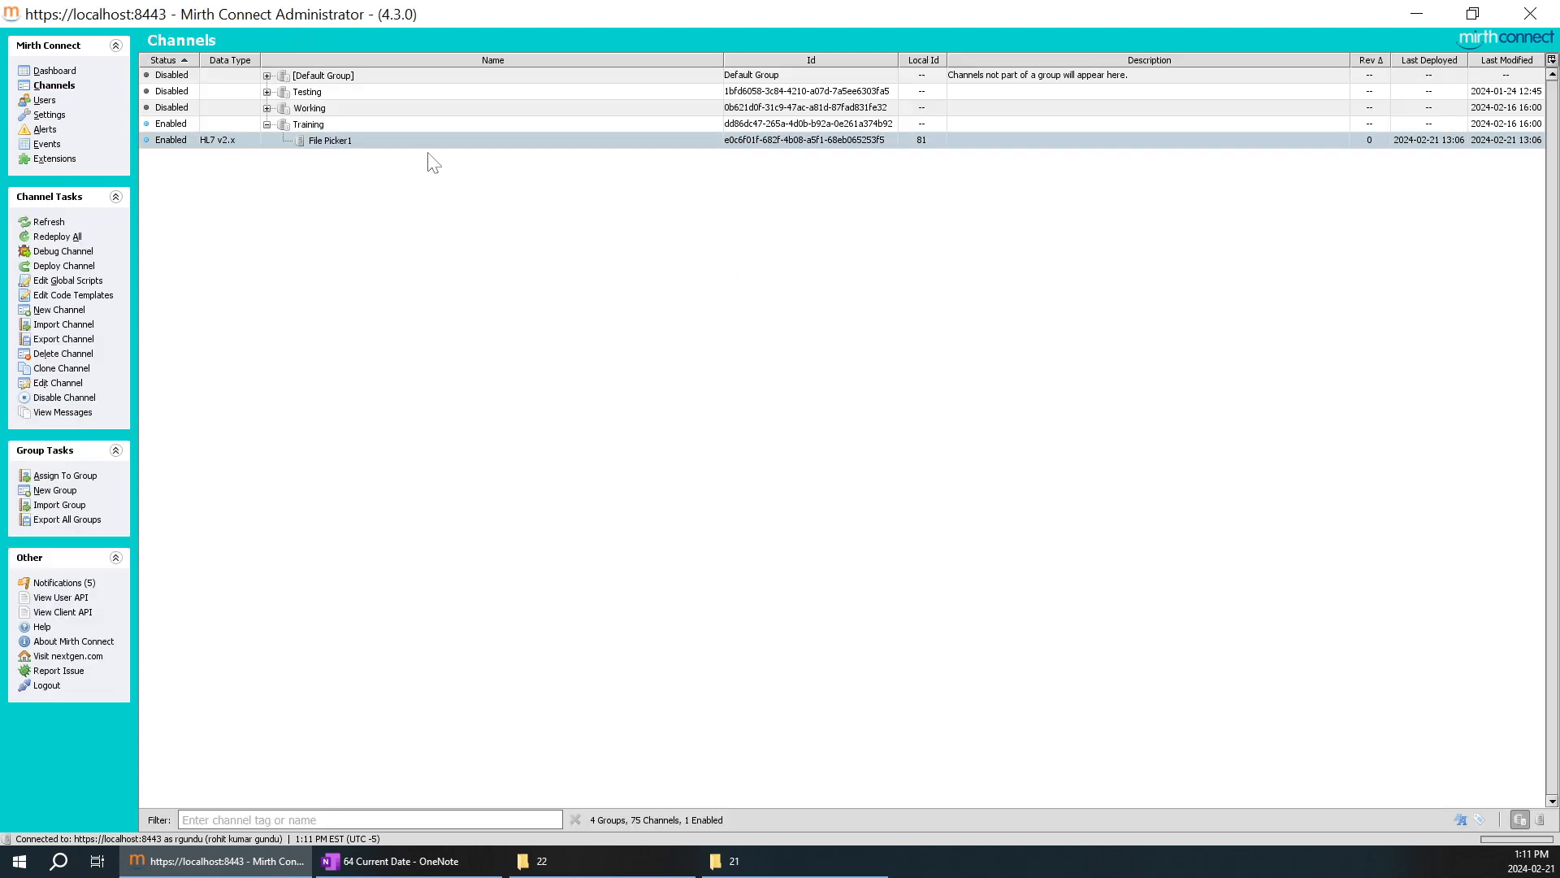
pyautogui.doubleClick(334, 145)
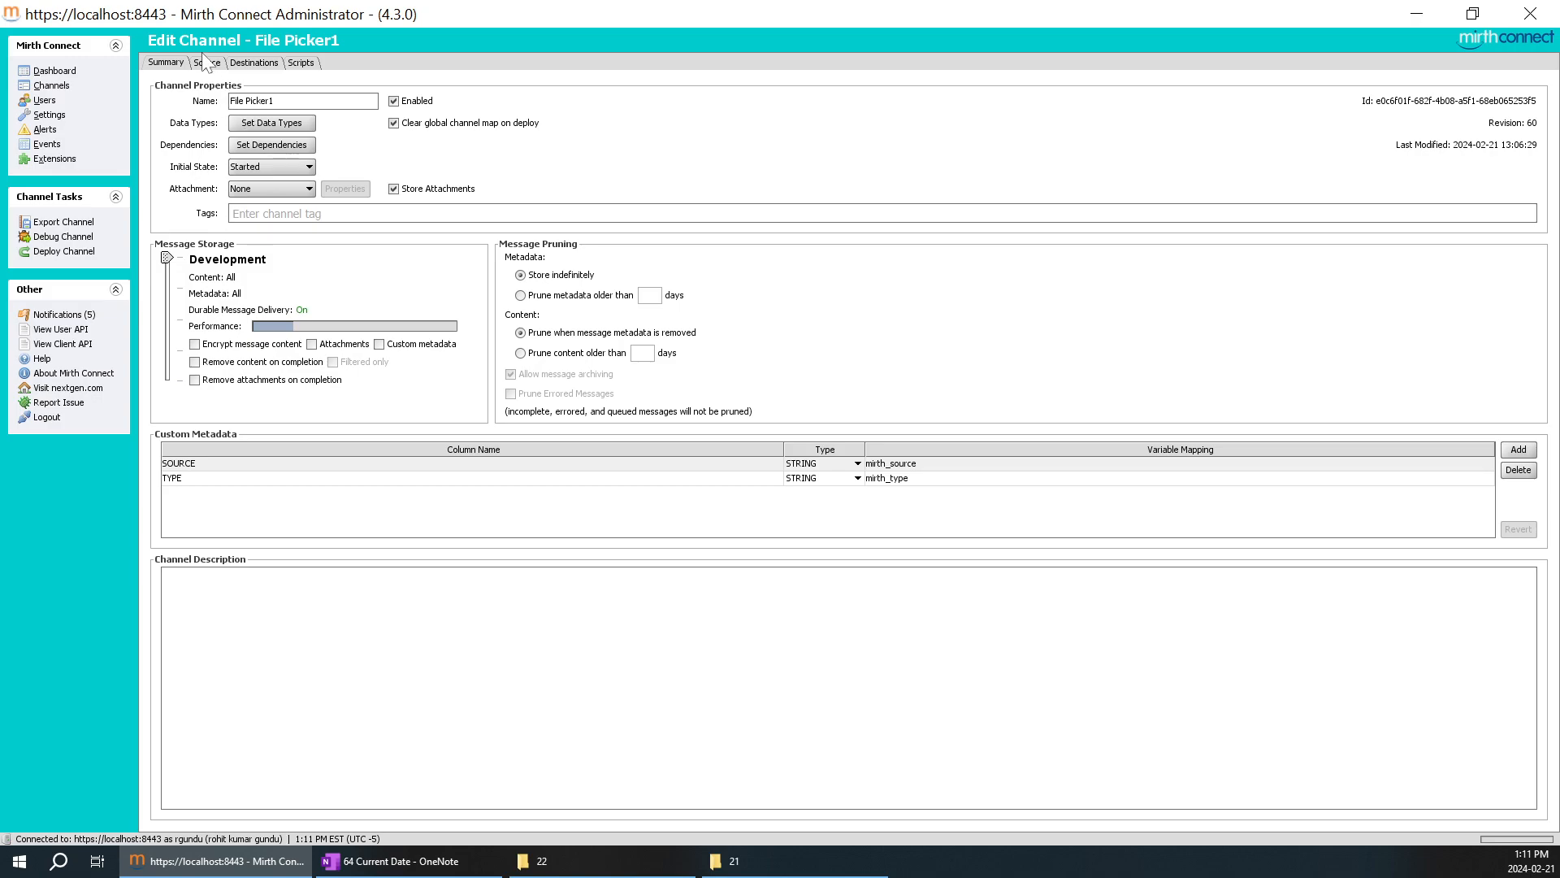
pyautogui.click(206, 63)
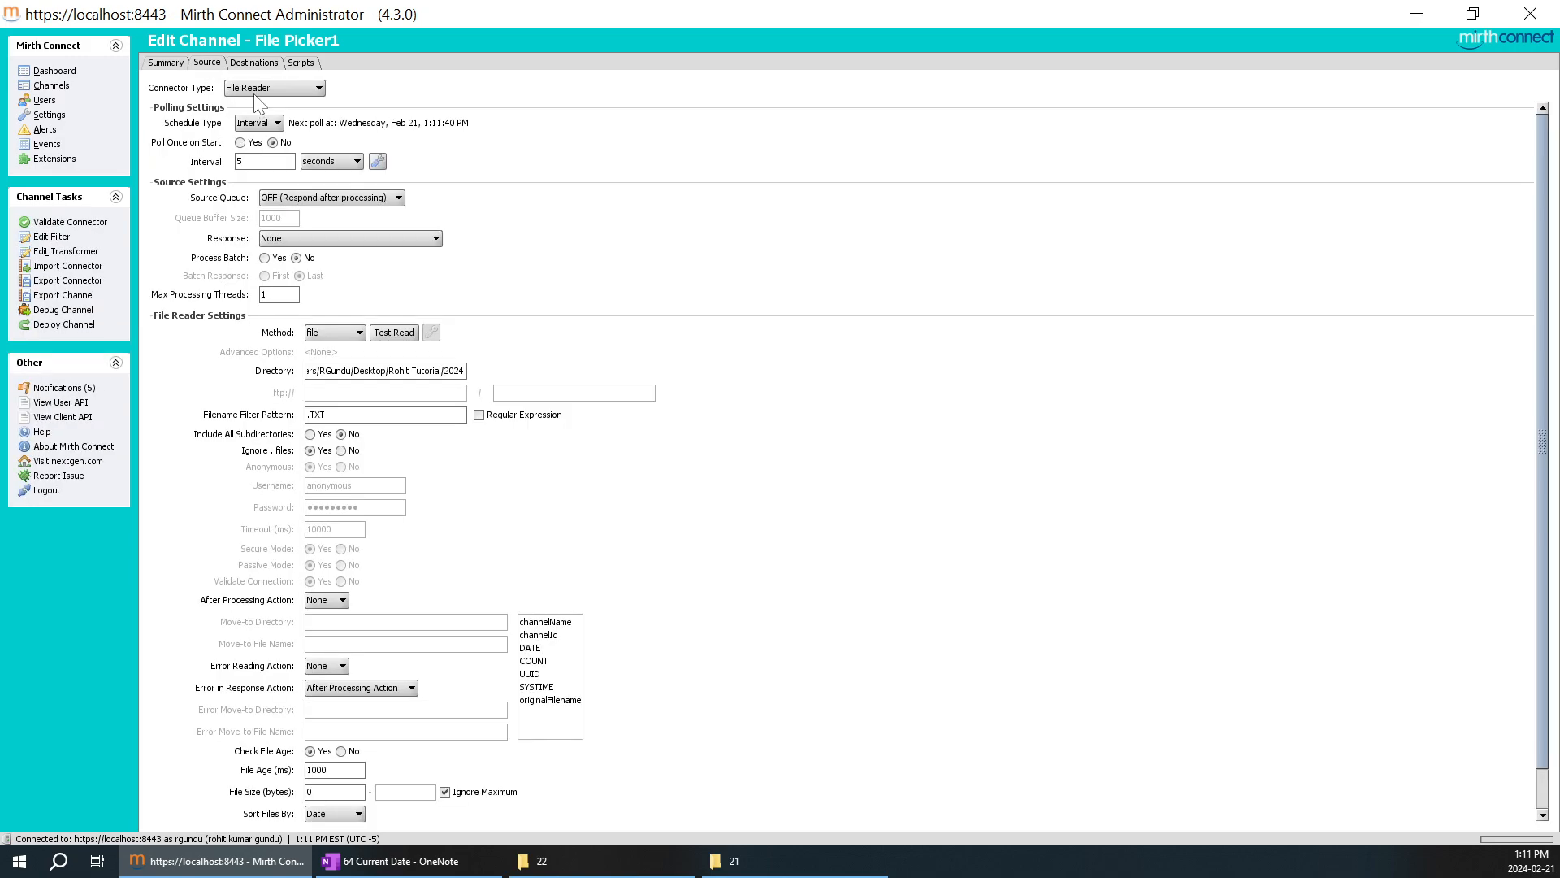
# Clear the Filename Filter Pattern and enable Include All Subdirectories, accepting directory recursion.
pyautogui.click(255, 95)
pyautogui.click(536, 177)
pyautogui.press('BackSpace')
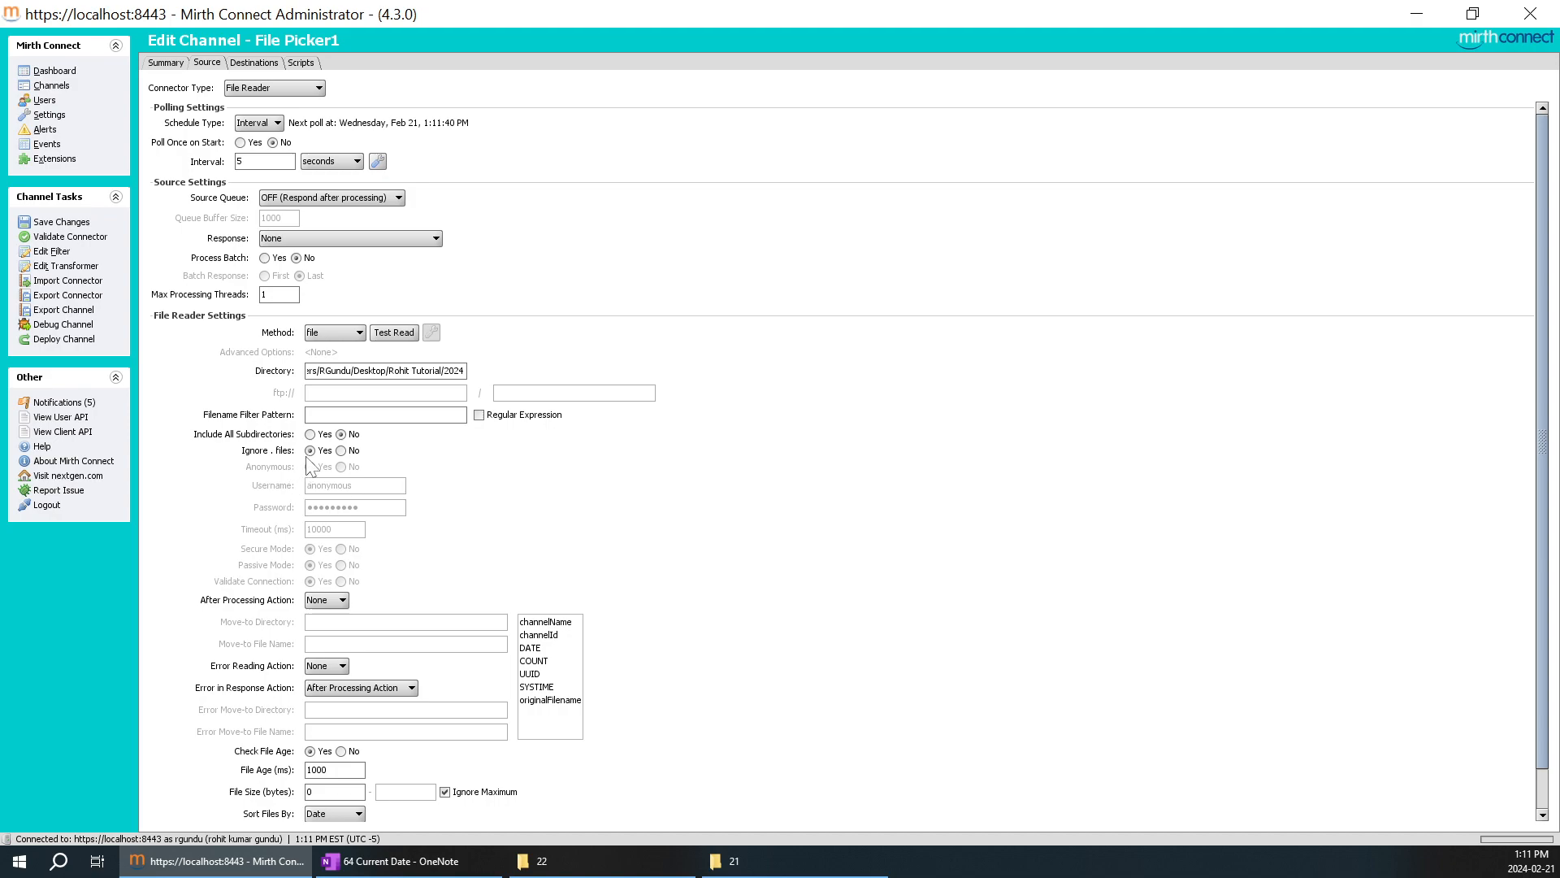
pyautogui.click(311, 434)
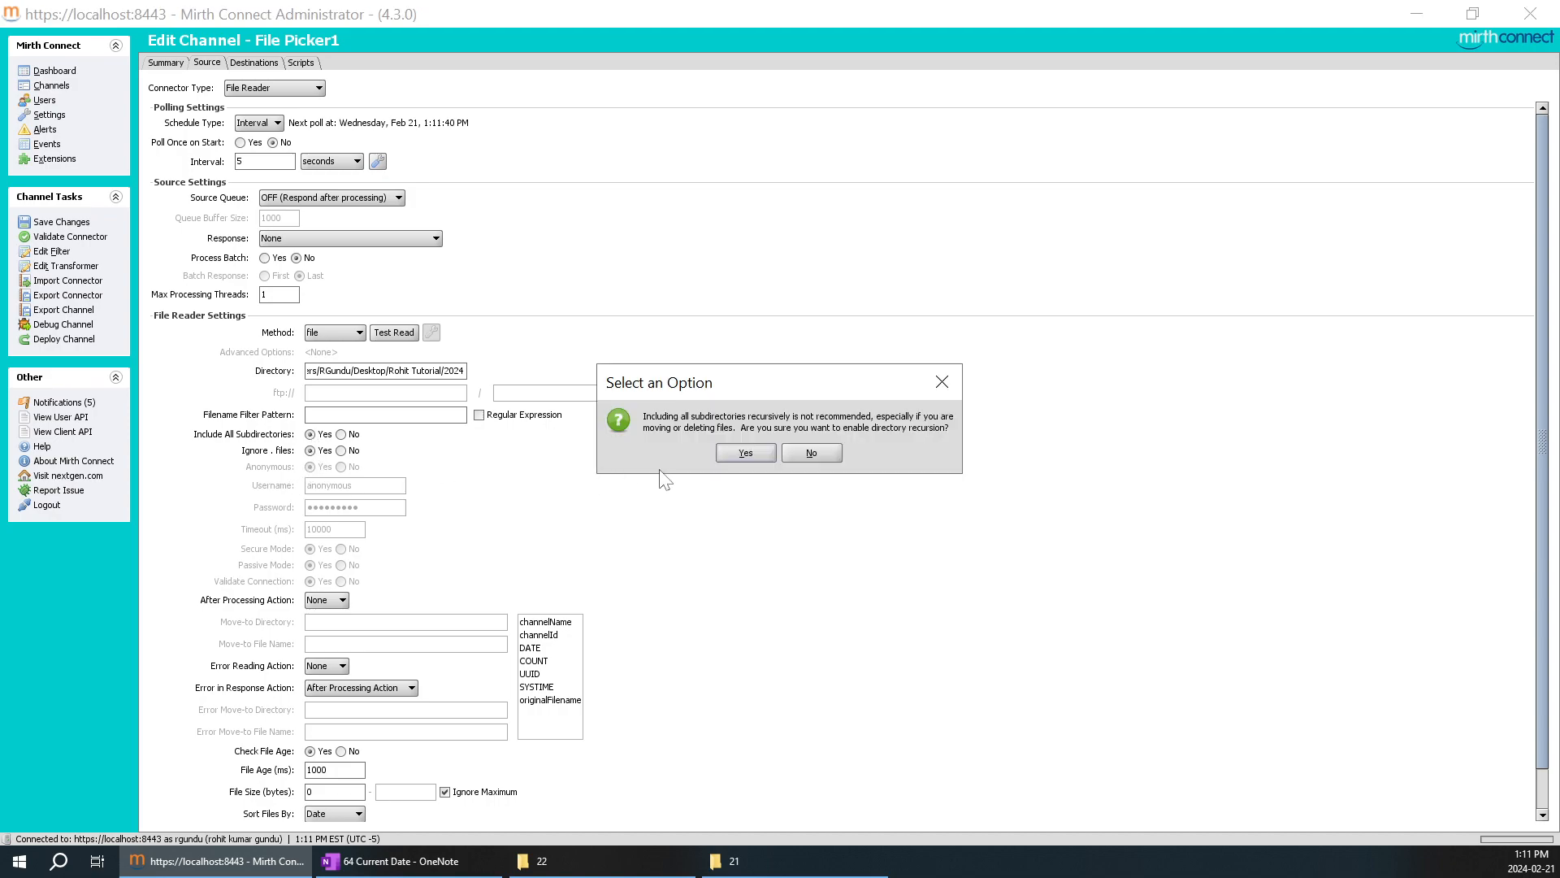
pyautogui.click(749, 457)
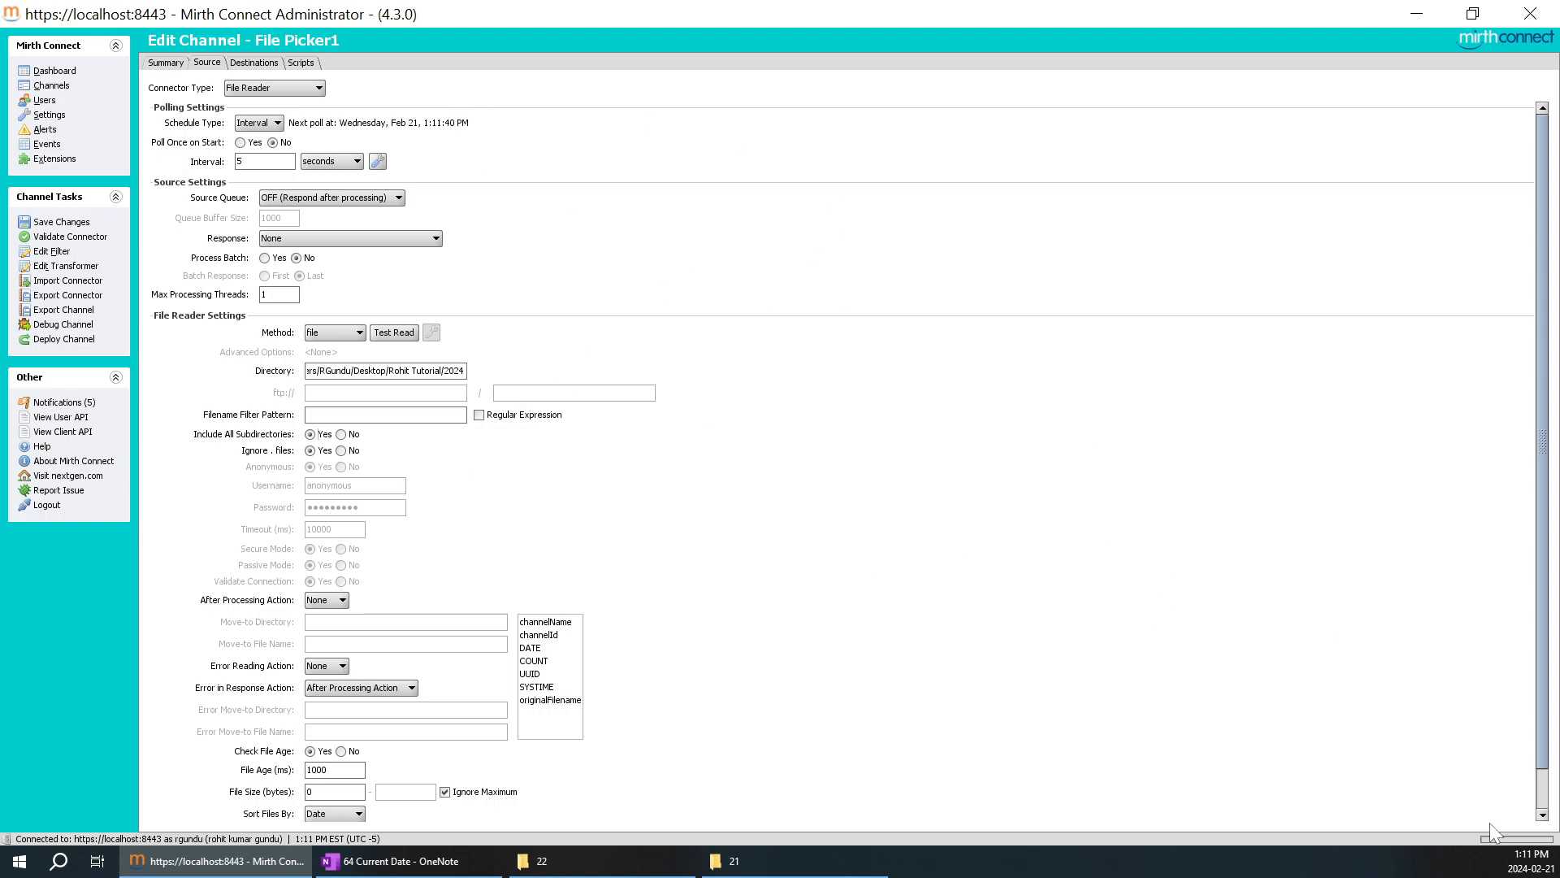
# Check today's date in the system calendar and look at February 22 as the next day.
pyautogui.click(1531, 861)
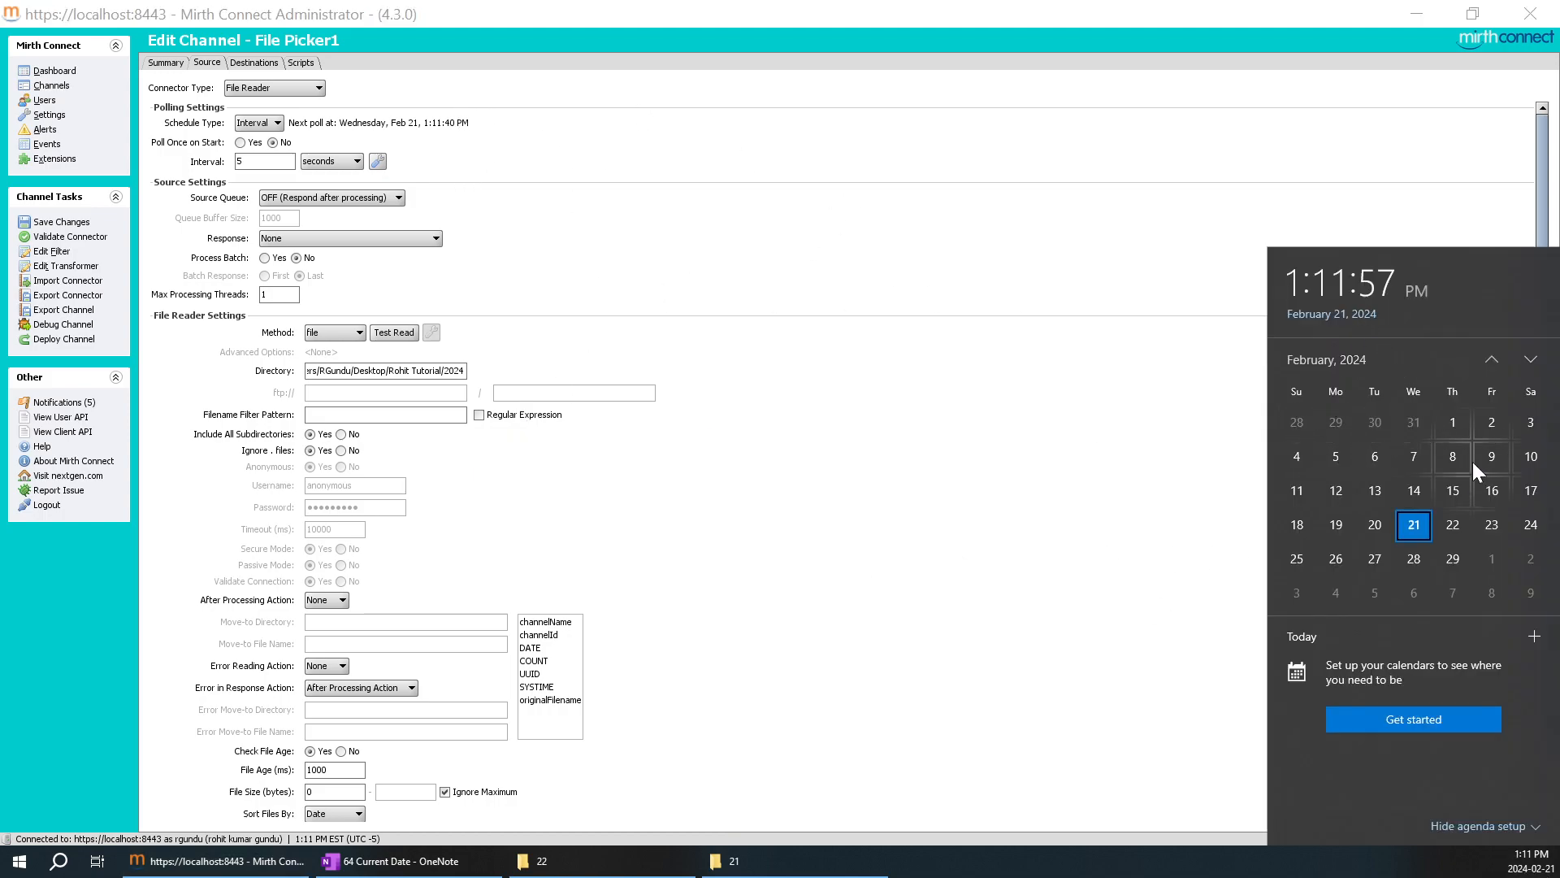
pyautogui.click(872, 458)
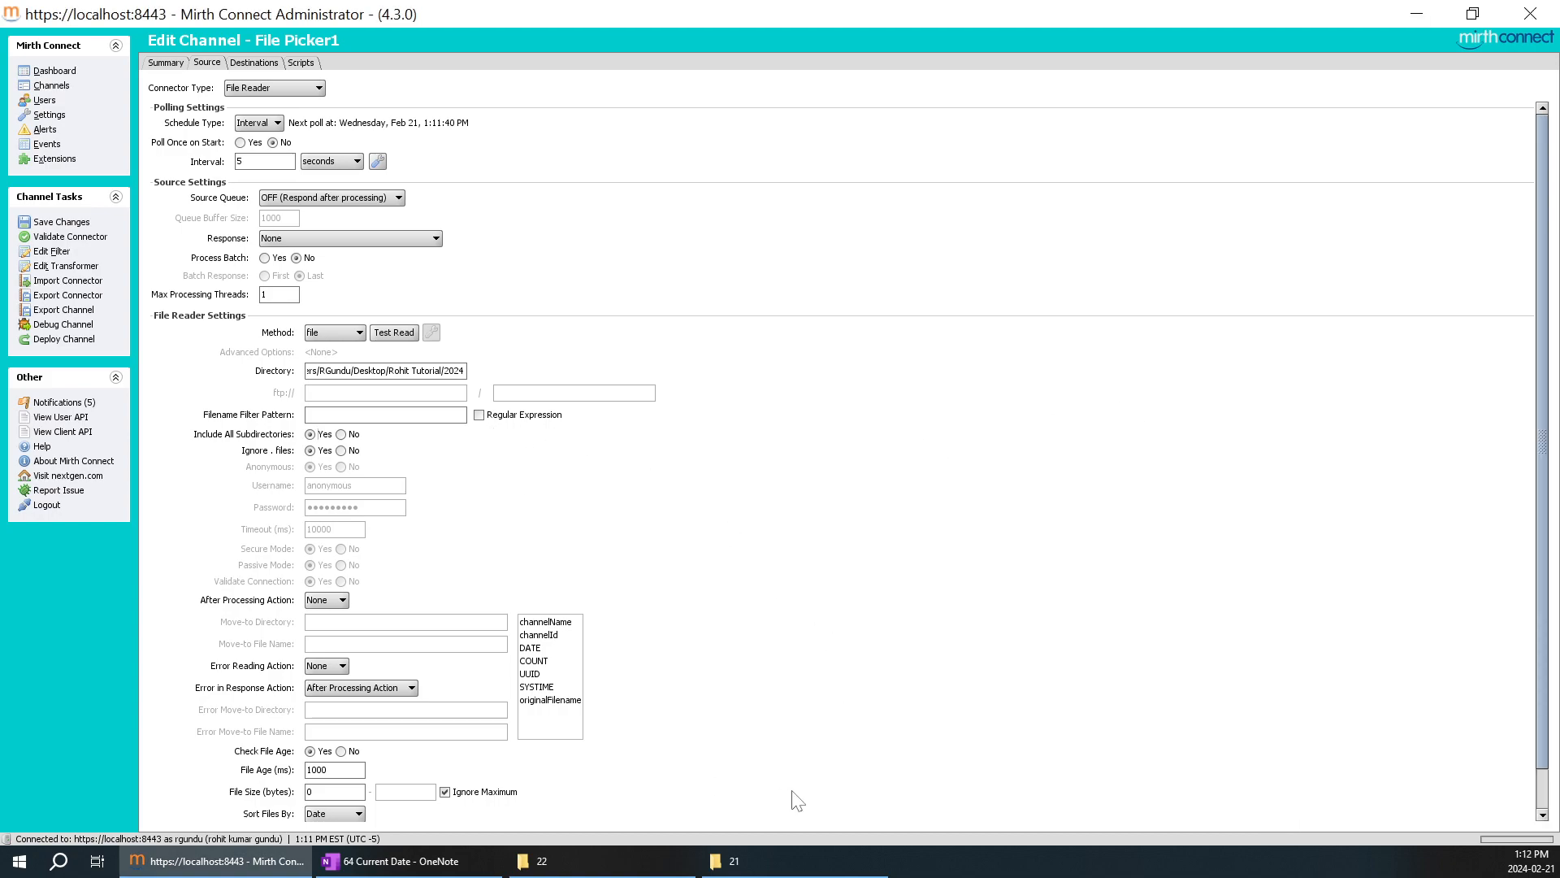
pyautogui.click(1535, 860)
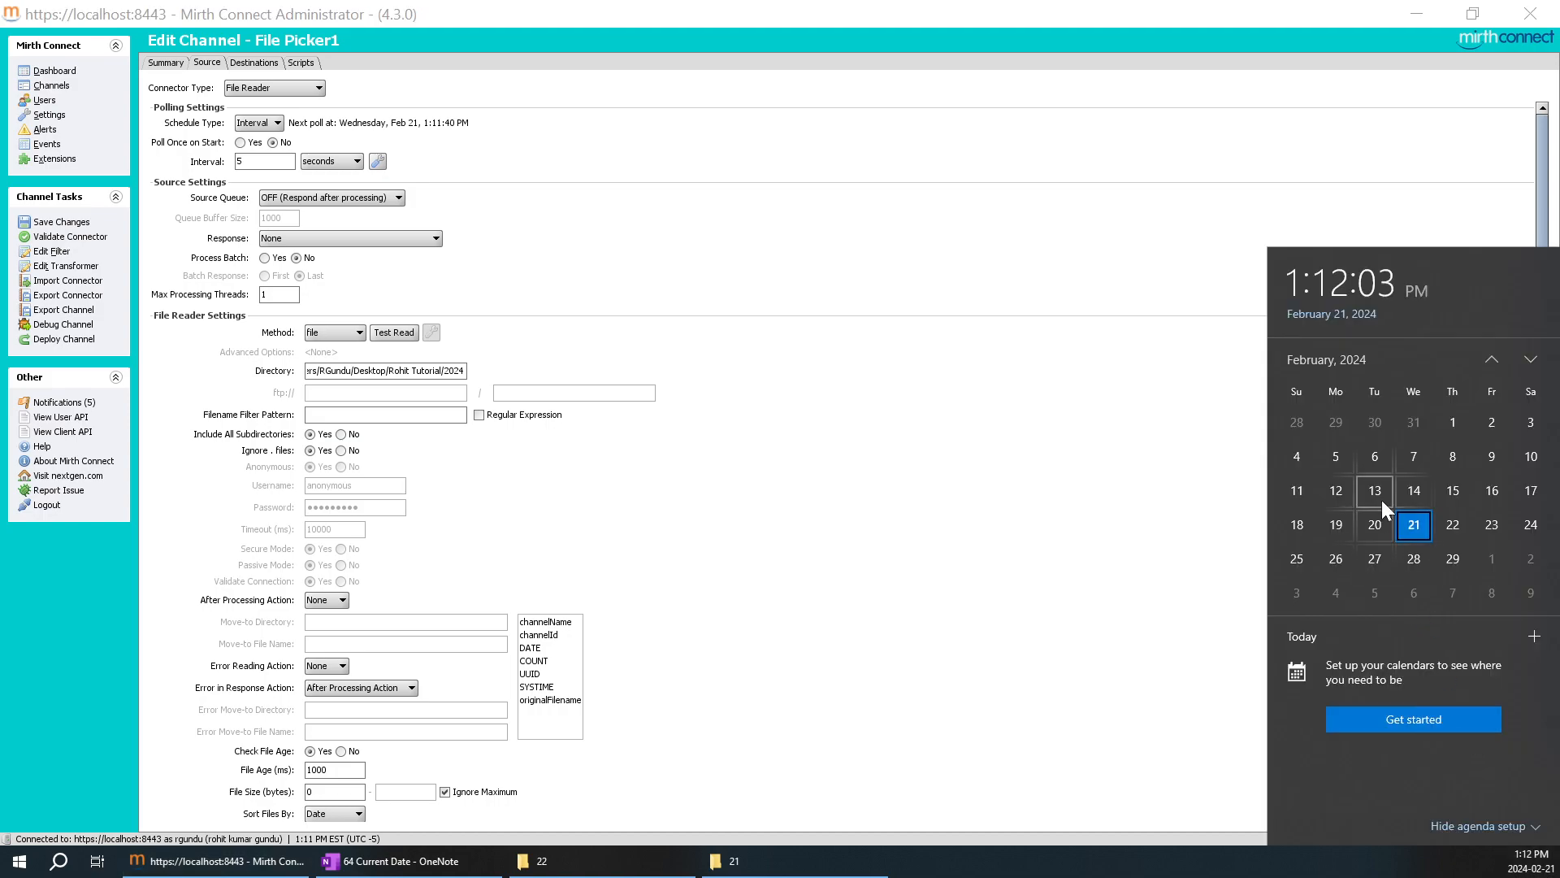
pyautogui.click(1457, 525)
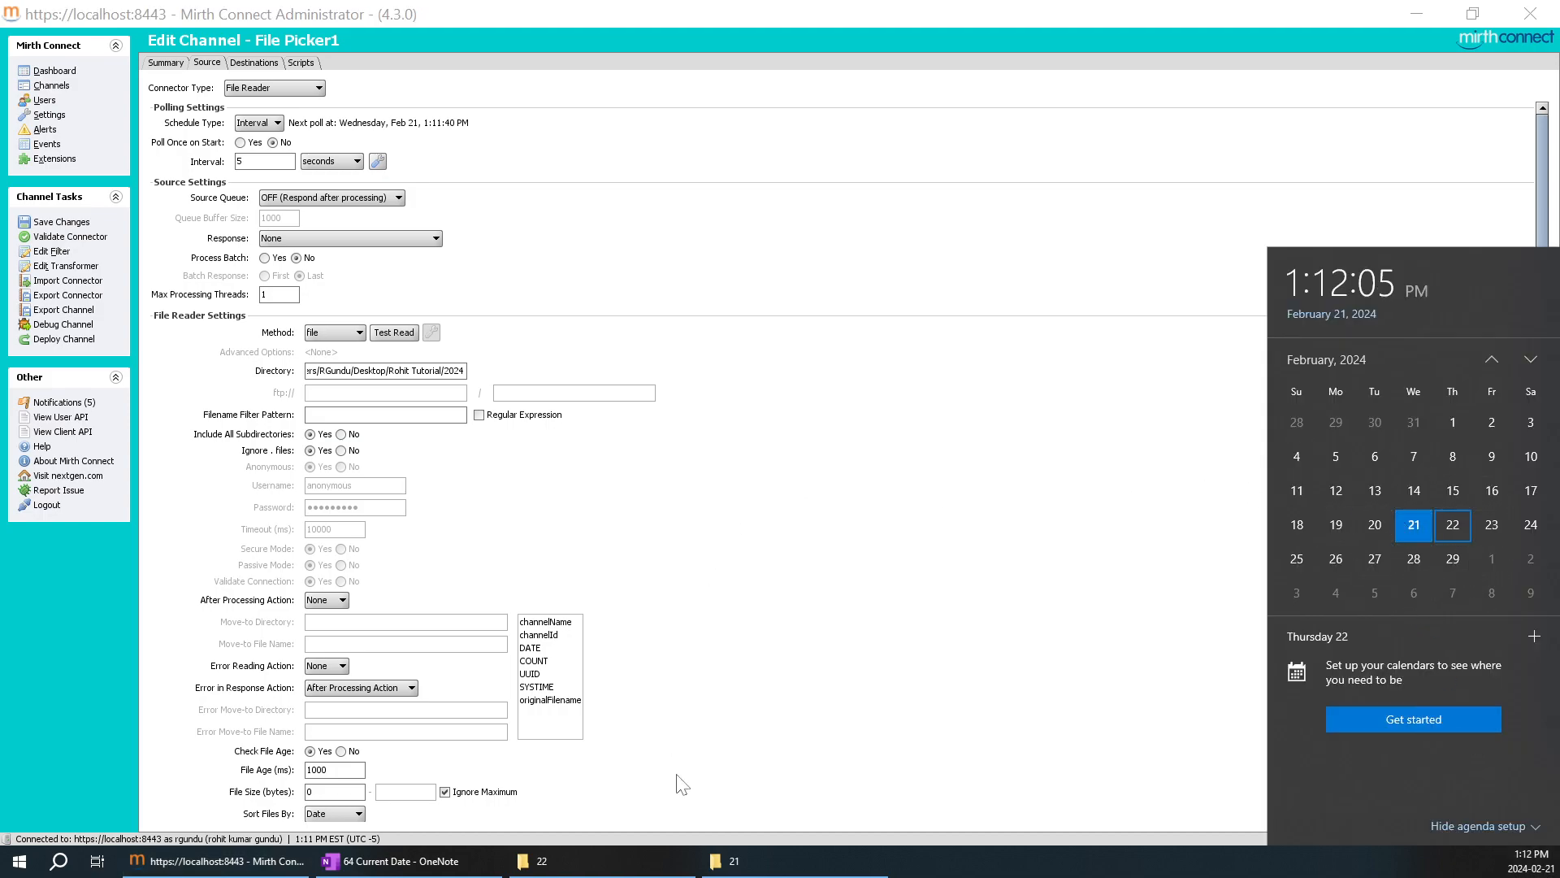
# Switch to File Explorer to view the month folders inside the 2024 folder, and return to Mirth Connect.
pyautogui.click(672, 862)
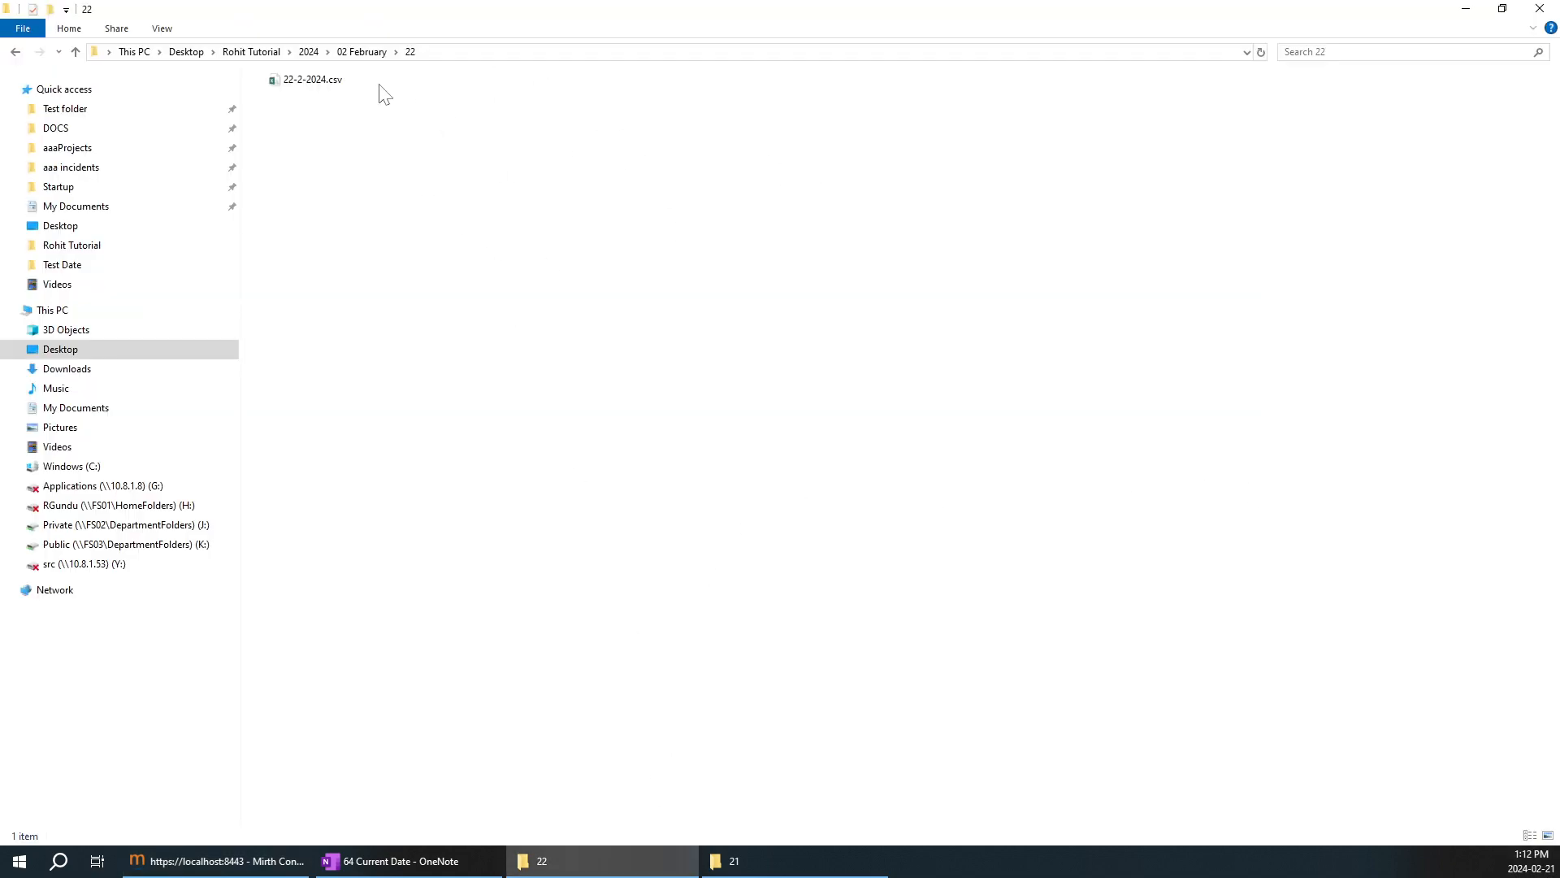
pyautogui.click(318, 57)
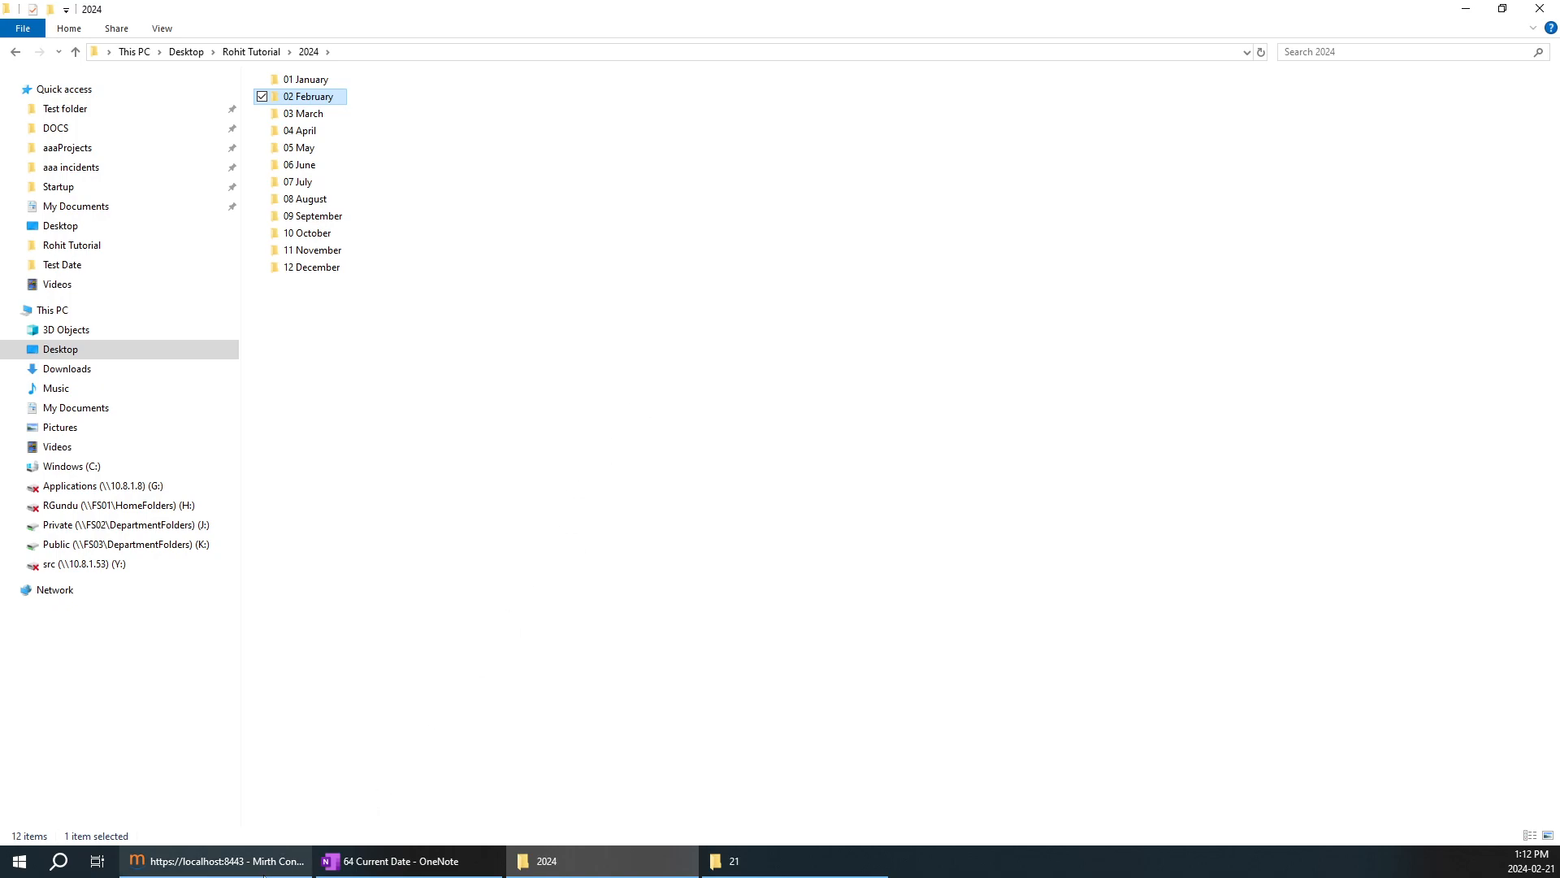
pyautogui.click(305, 860)
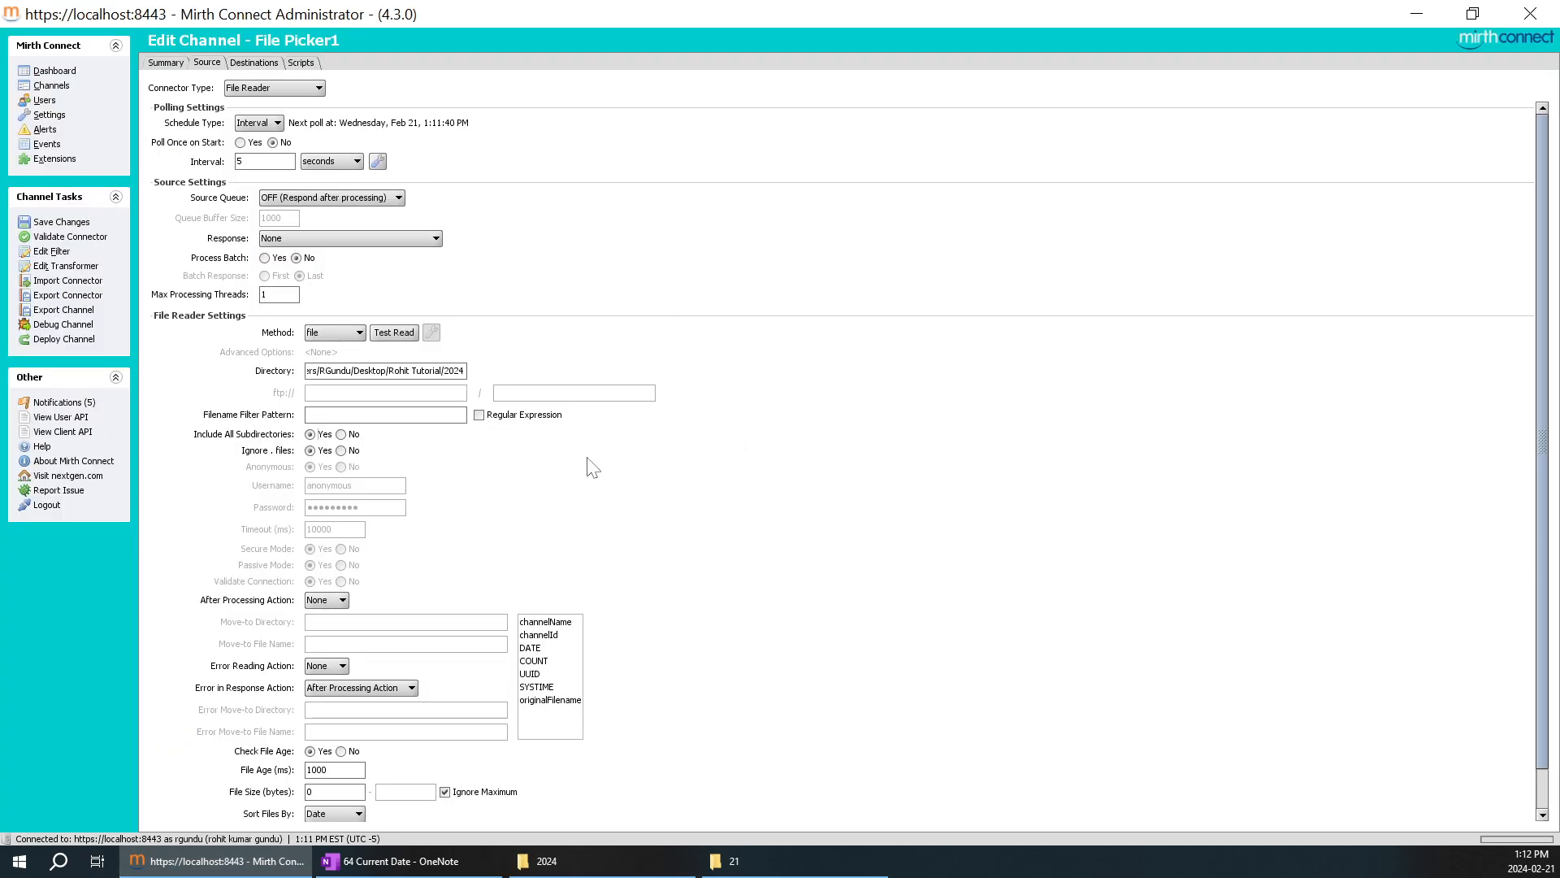
# Insert the DATE variable as the Filename Filter Pattern, giving ${DATE}, and enable Regular Expression.
pyautogui.click(313, 415)
pyautogui.click(547, 622)
pyautogui.click(555, 635)
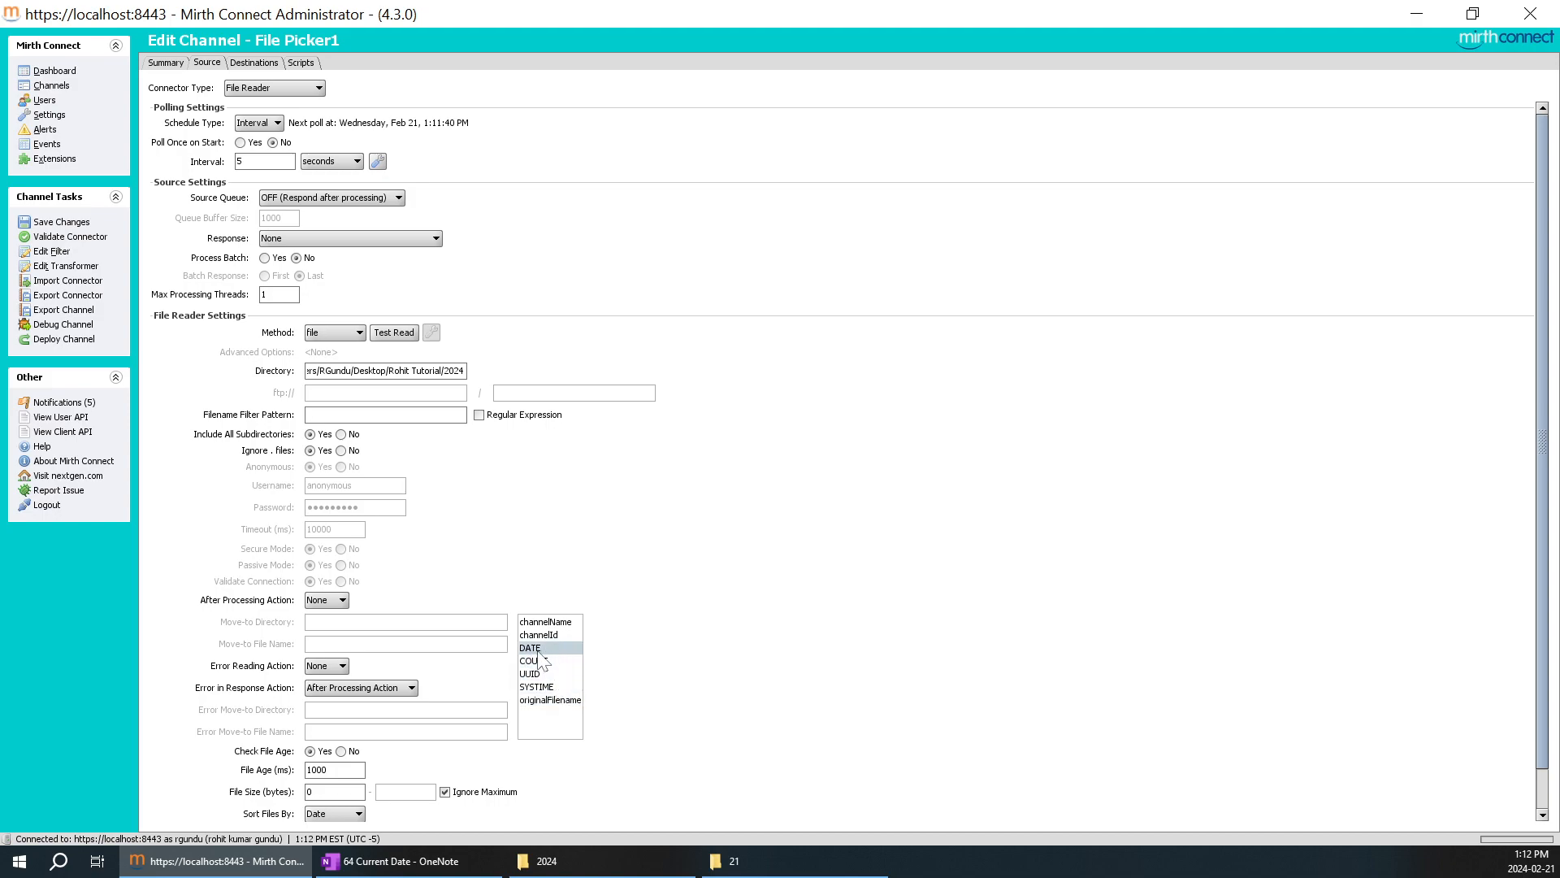
pyautogui.moveTo(538, 652); pyautogui.dragTo(370, 416)
pyautogui.moveTo(528, 647); pyautogui.dragTo(416, 413)
pyautogui.moveTo(534, 650); pyautogui.dragTo(449, 422)
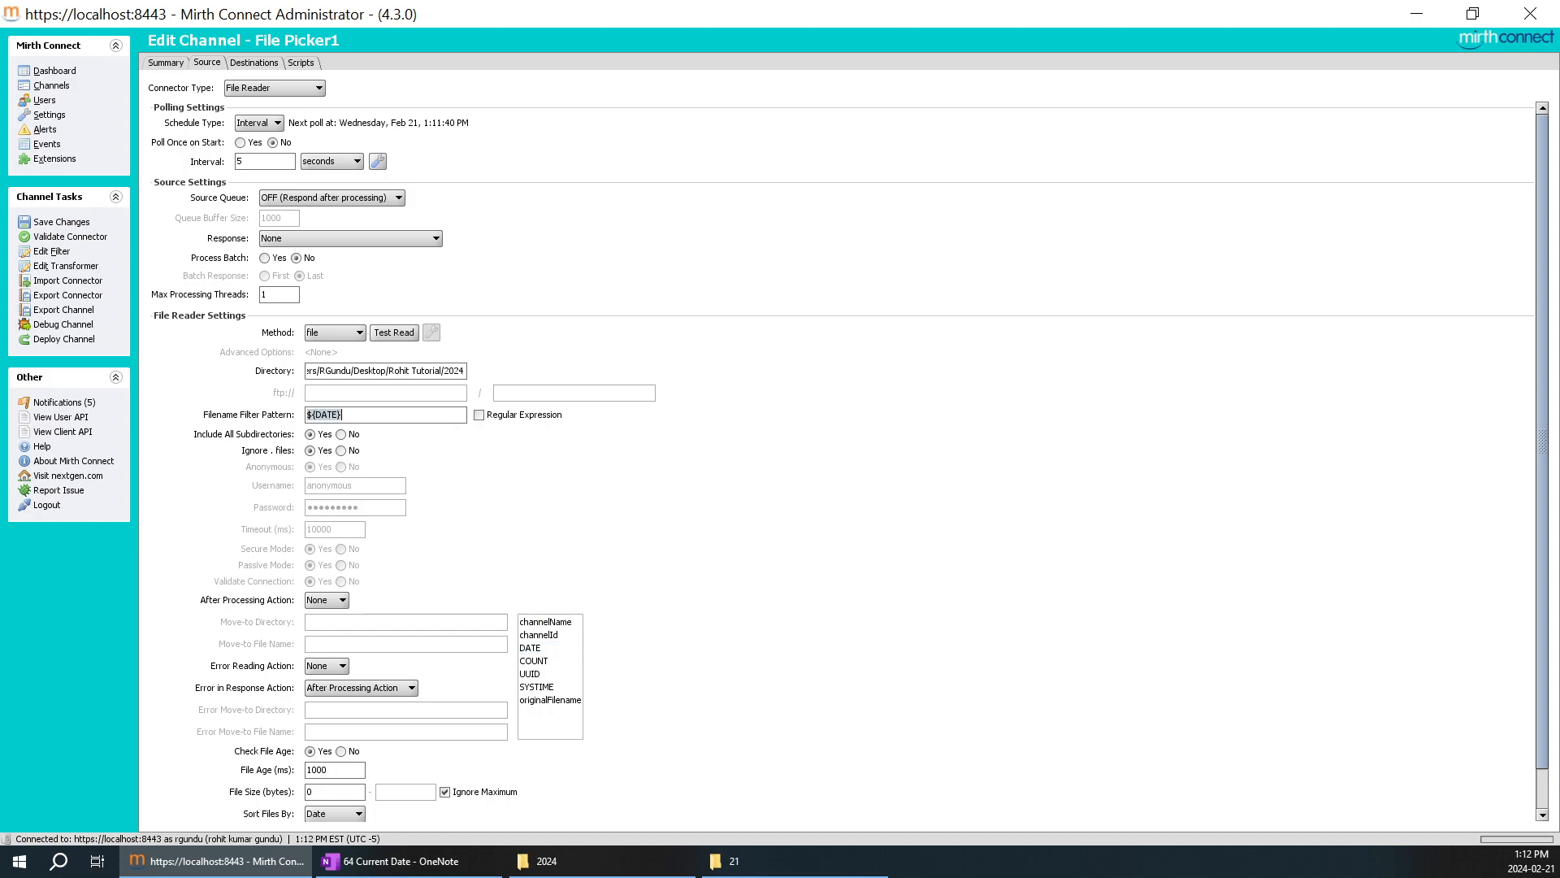
pyautogui.click(362, 416)
pyautogui.click(480, 415)
# Change the date format entry in the OneNote requirements table to mm-dd-YYYY.
pyautogui.moveTo(360, 415); pyautogui.dragTo(306, 416)
pyautogui.click(342, 415)
pyautogui.click(398, 860)
pyautogui.scroll(-4, 813, 487)
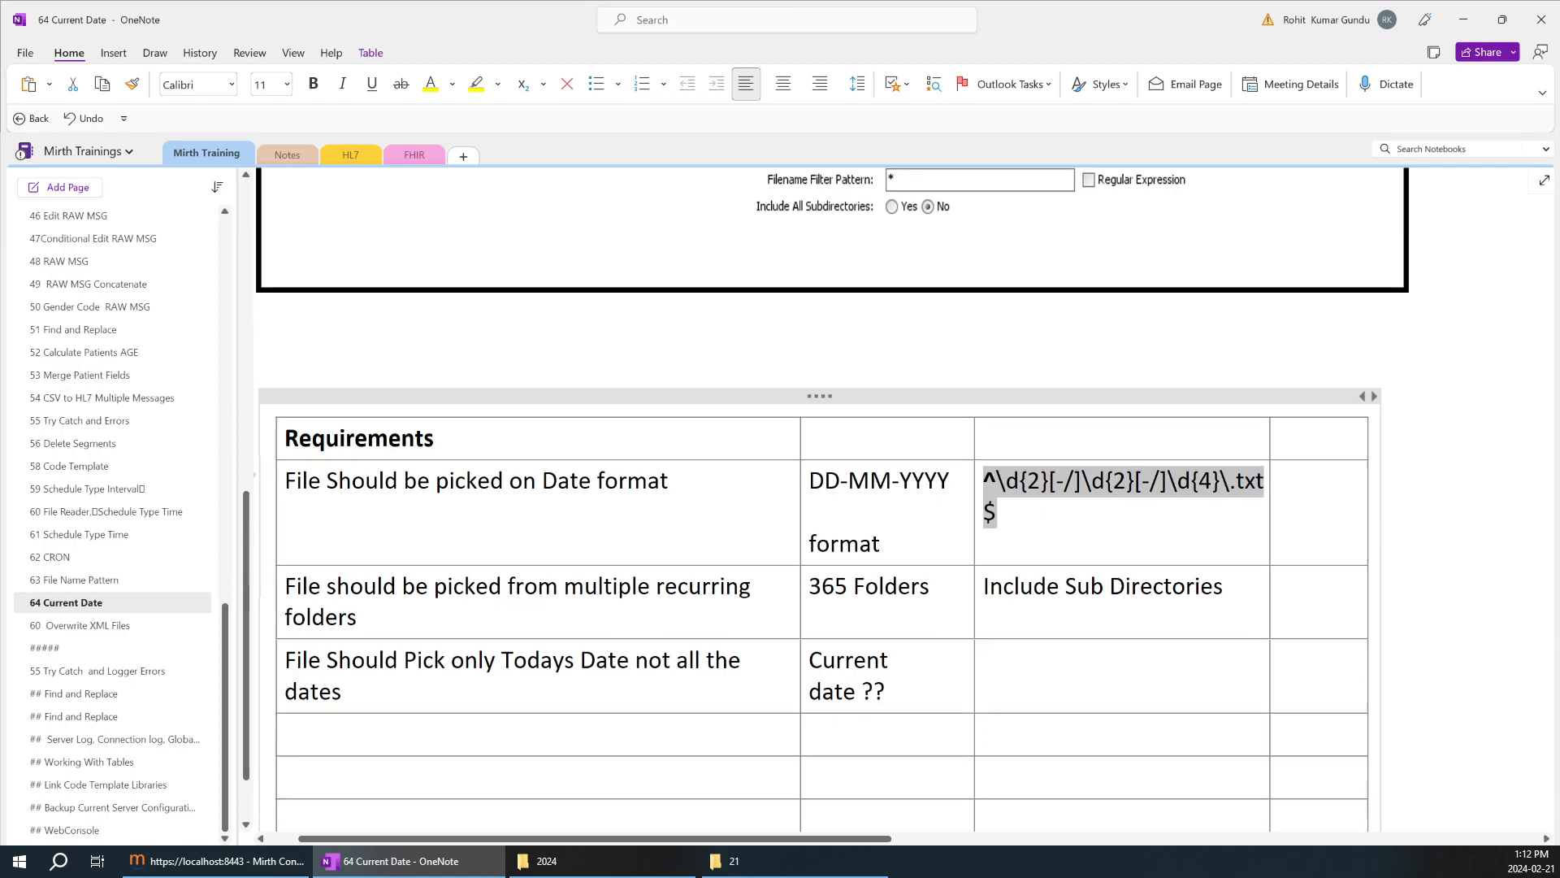
pyautogui.doubleClick(874, 487)
pyautogui.click(808, 481)
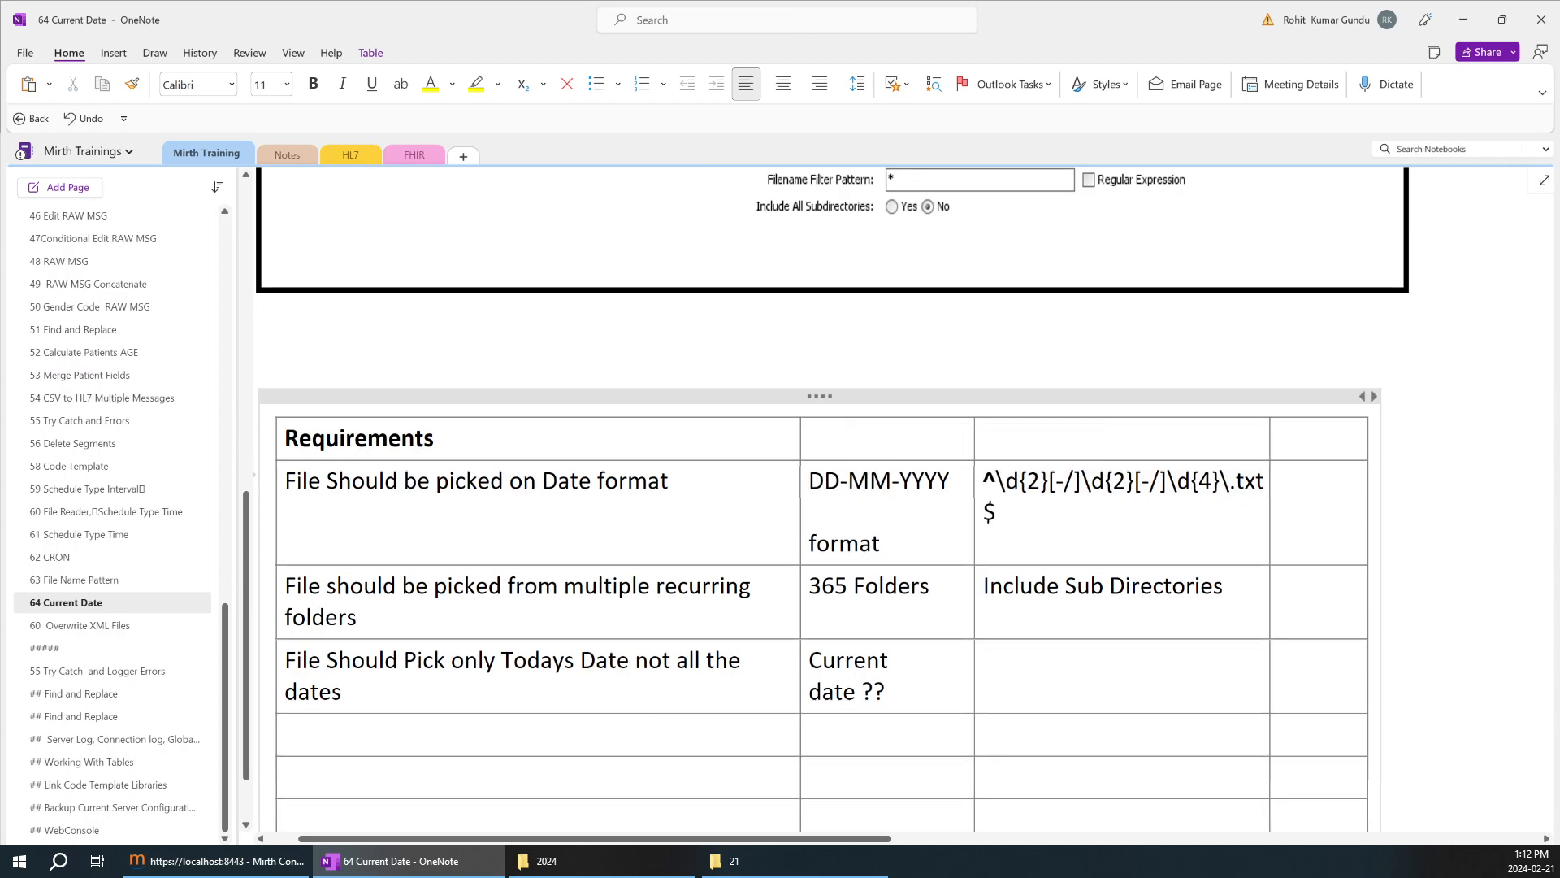
pyautogui.doubleClick(823, 481)
pyautogui.write('mm')
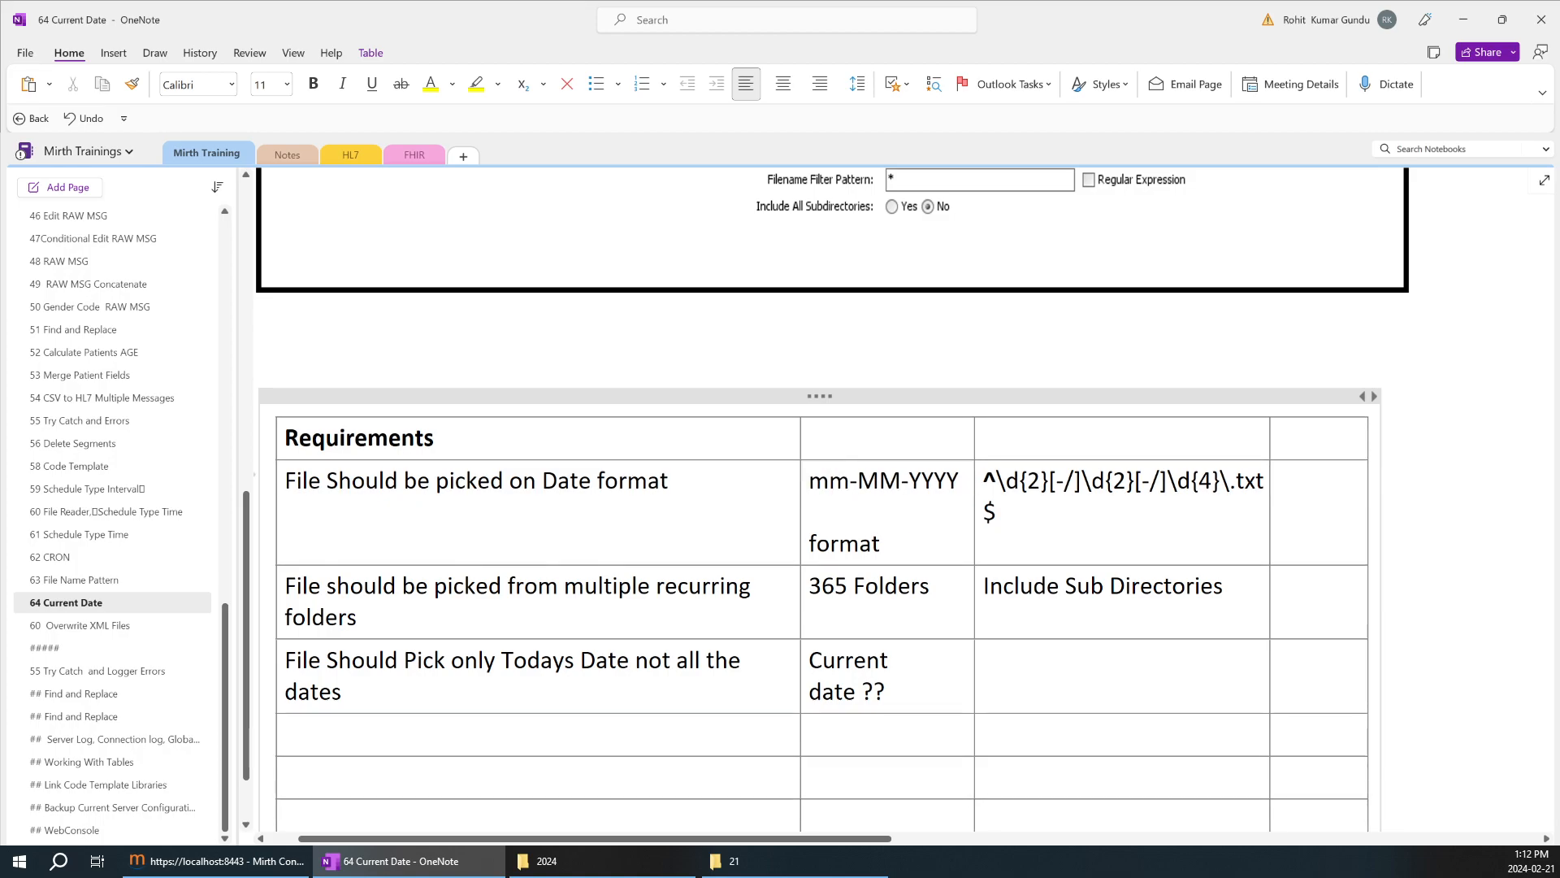
pyautogui.doubleClick(880, 482)
pyautogui.write('dd')
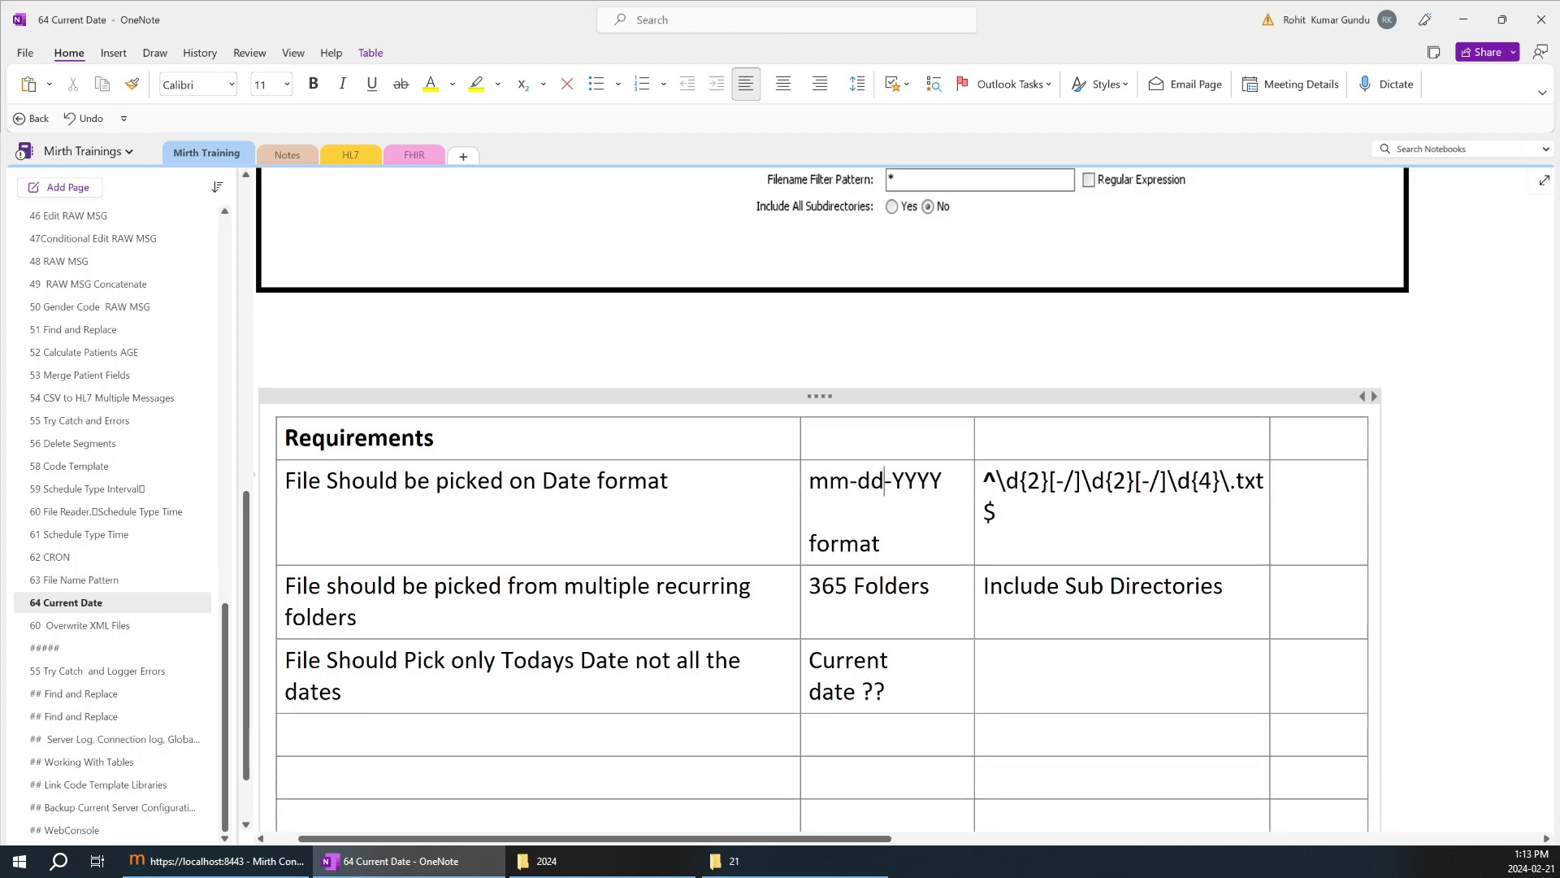
# Switch to Mirth Connect and replace the Destination 1 template content with the Date mapping ${DATE}.
pyautogui.click(215, 861)
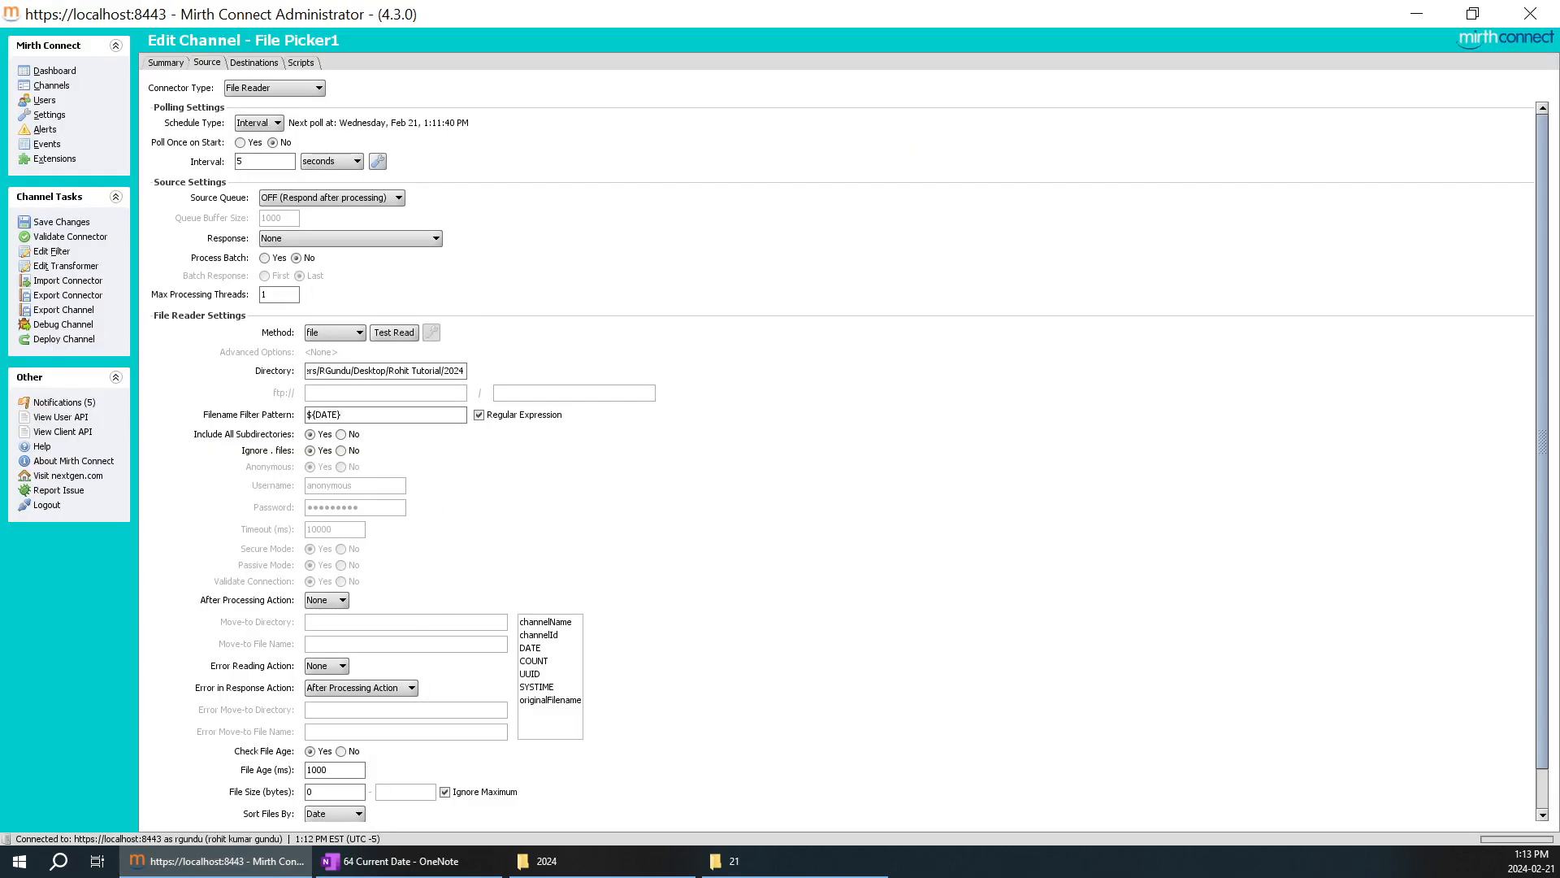
pyautogui.moveTo(344, 415); pyautogui.dragTo(307, 415)
pyautogui.click(254, 62)
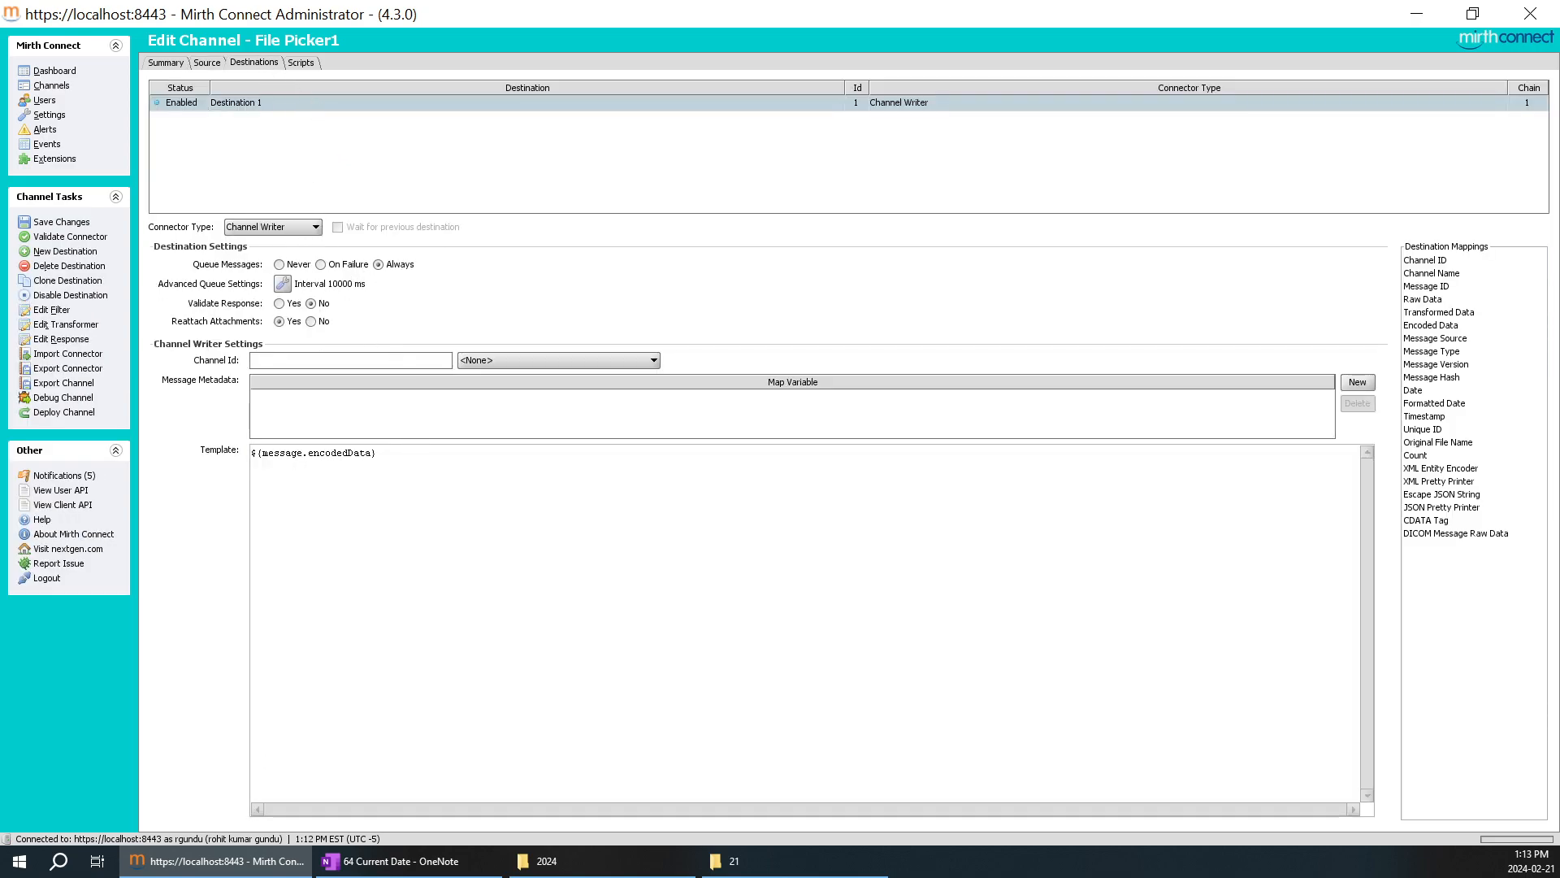
pyautogui.click(1418, 391)
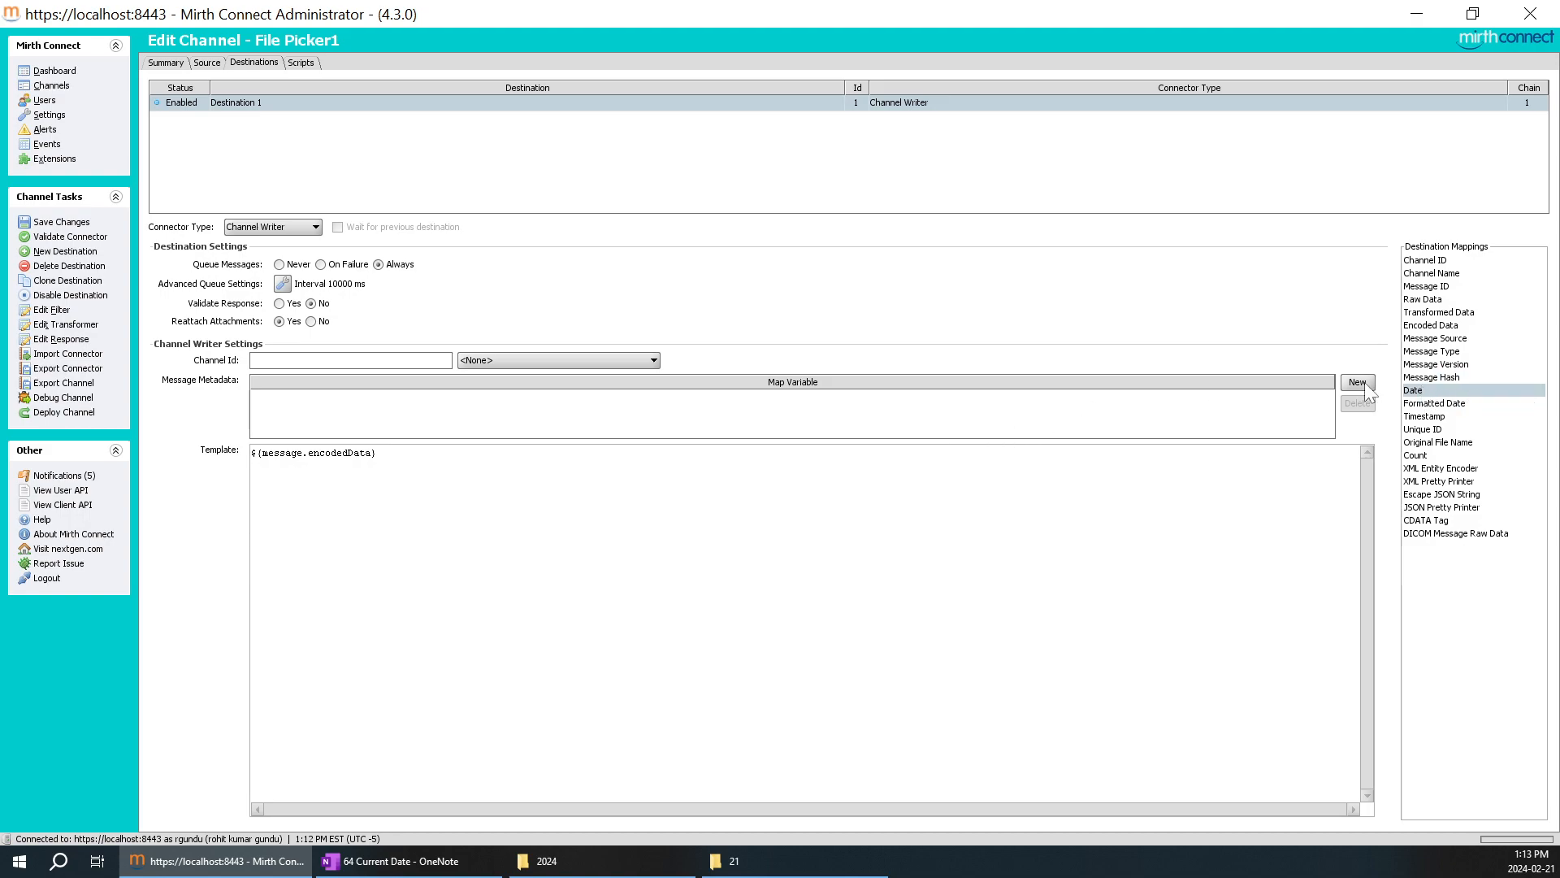
pyautogui.hotkey('ctrl', 'a')
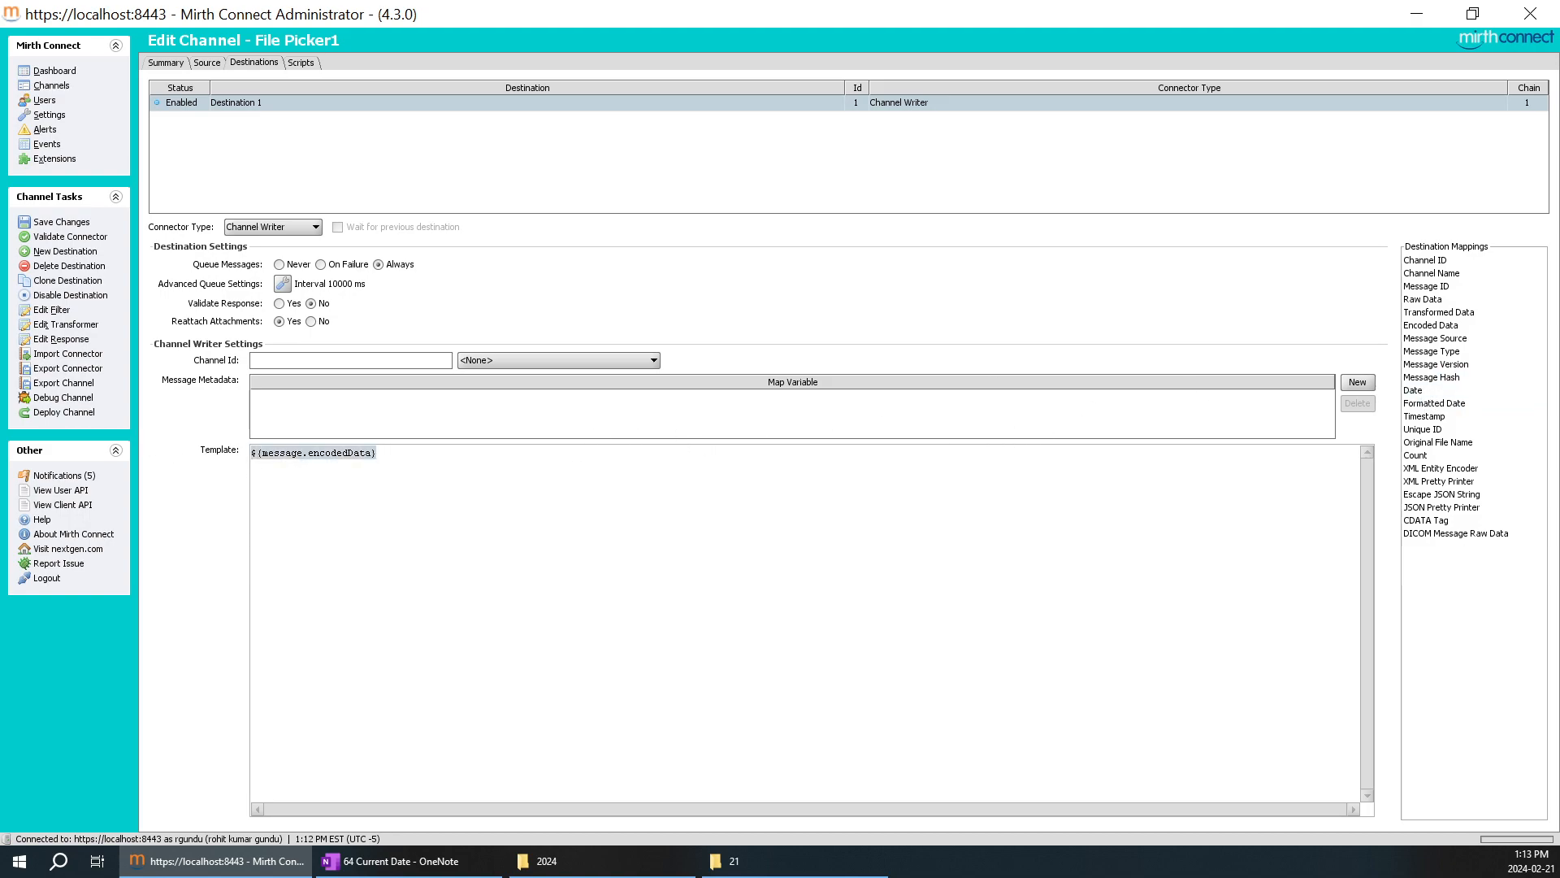
pyautogui.press('Delete')
pyautogui.moveTo(1418, 391); pyautogui.dragTo(785, 512)
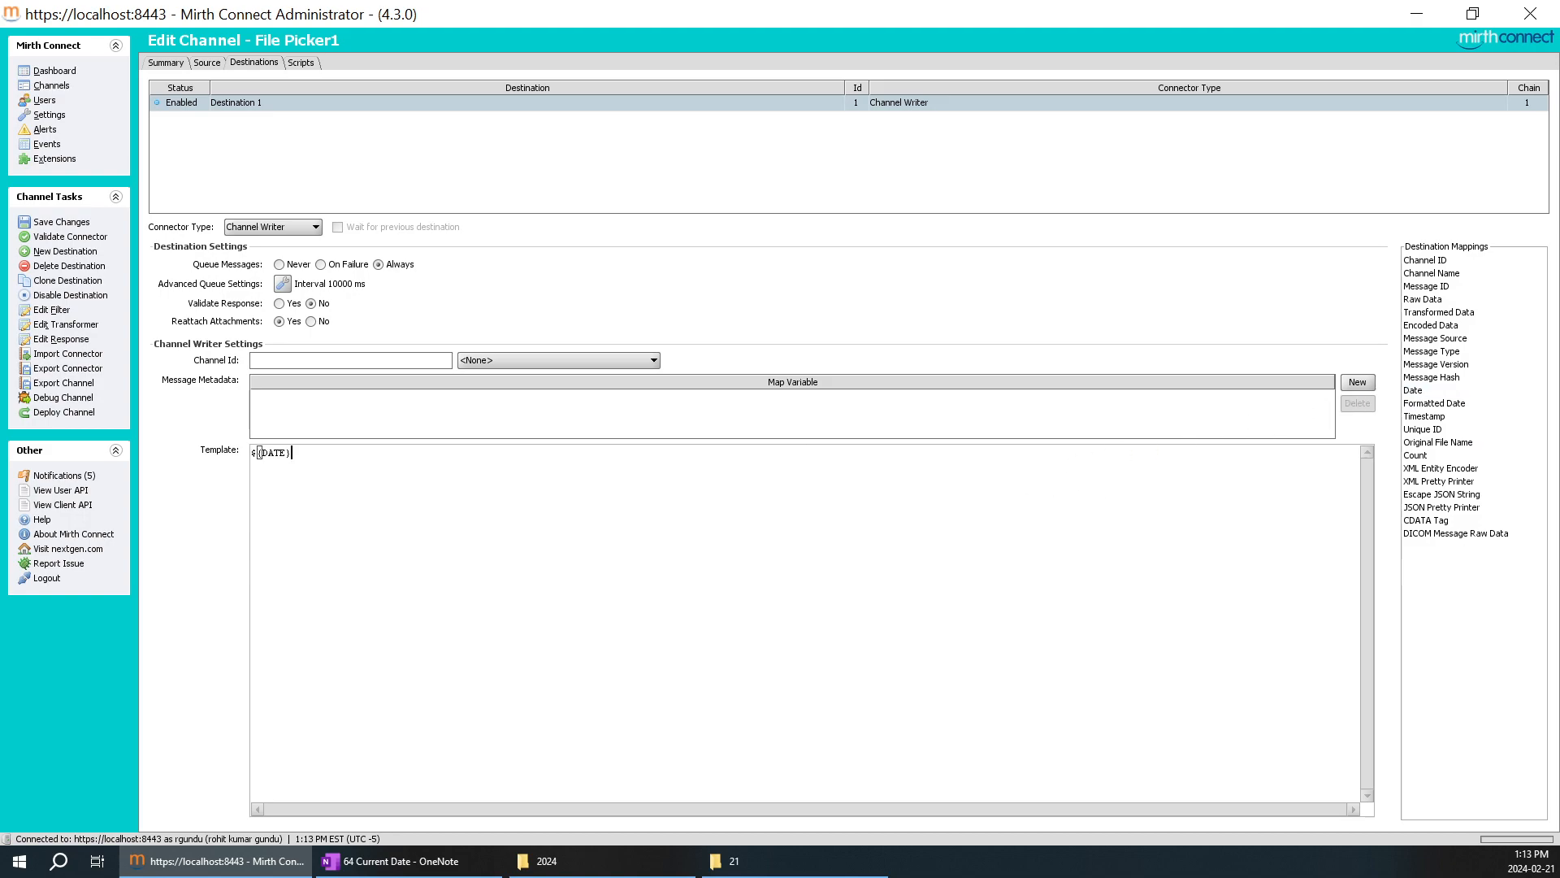
# Clear the source's ${DATE} Filename Filter Pattern and check the date format requirement in OneNote.
pyautogui.click(207, 64)
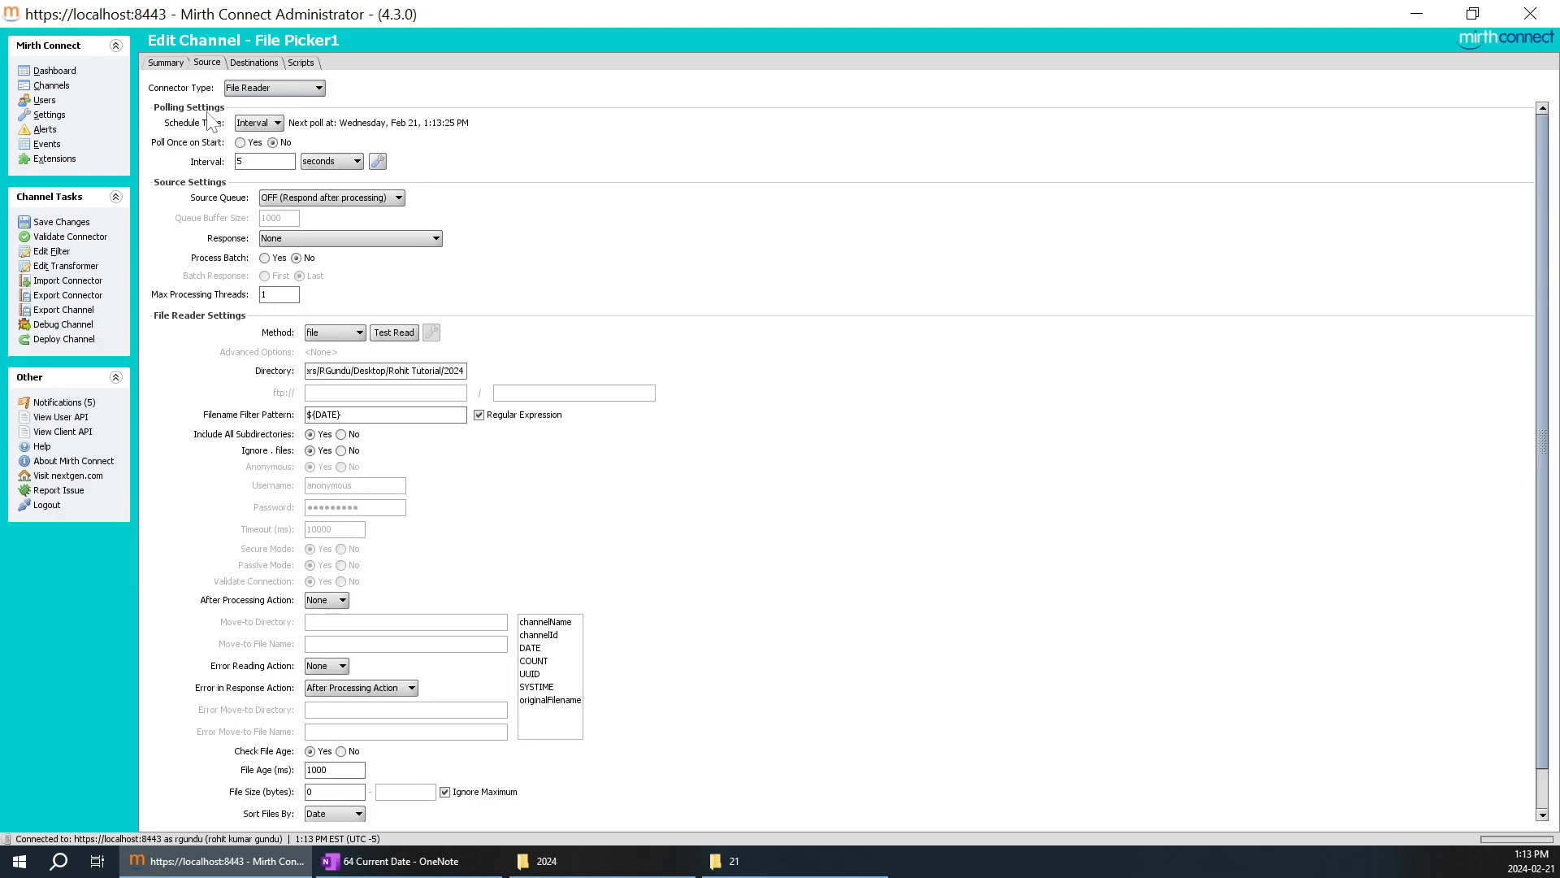
pyautogui.click(253, 63)
pyautogui.click(207, 64)
pyautogui.tripleClick(325, 415)
pyautogui.press('BackSpace')
pyautogui.click(392, 867)
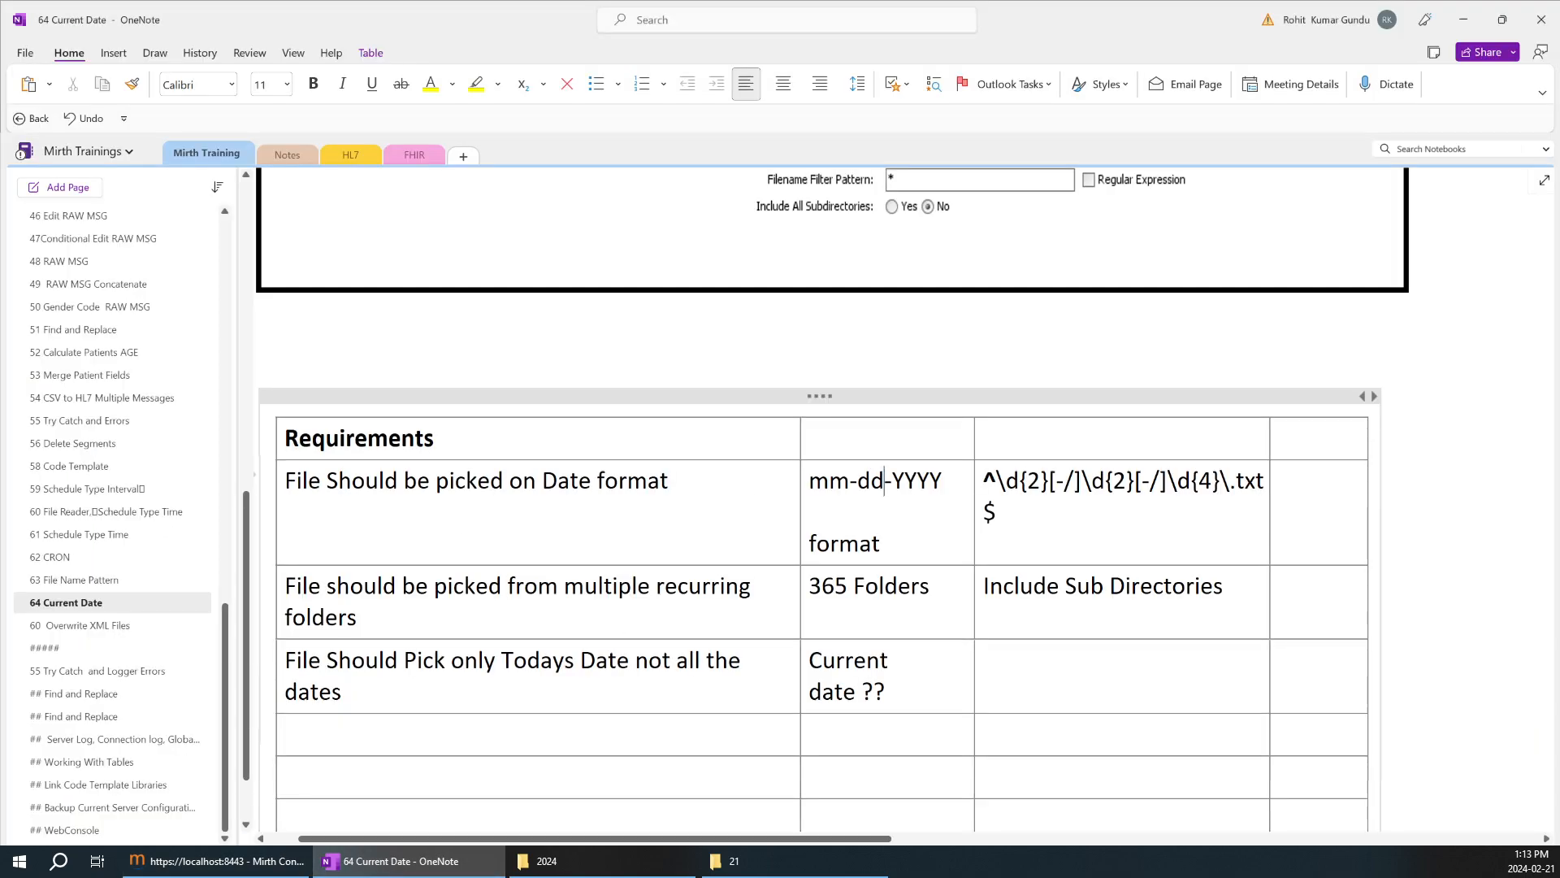
pyautogui.click(248, 866)
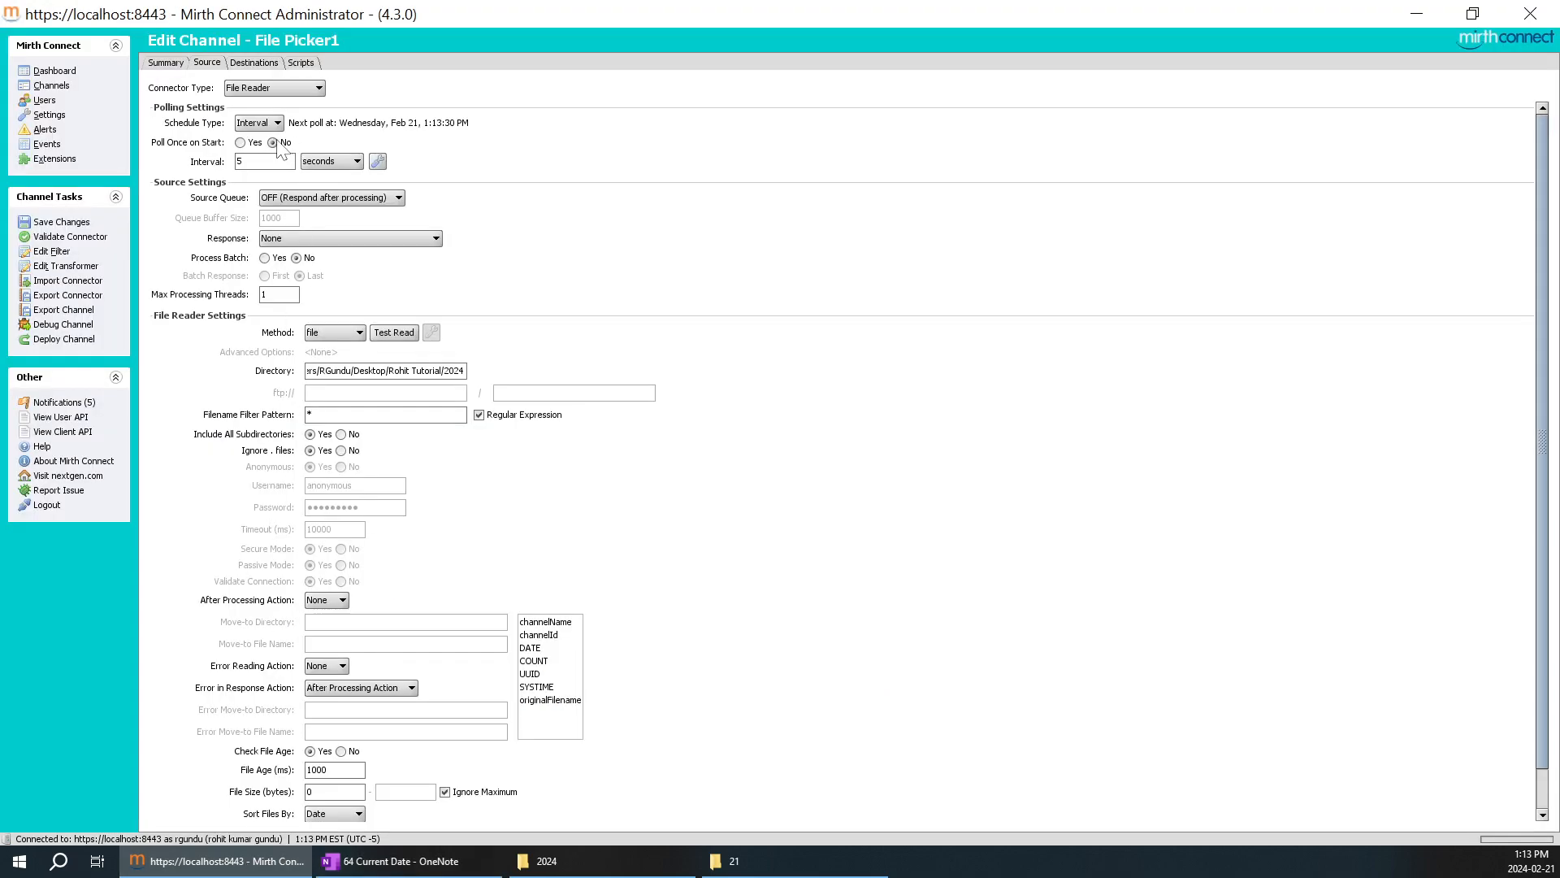
# Save the File Picker1 channel changes from the destination settings and deploy the channel.
pyautogui.click(253, 65)
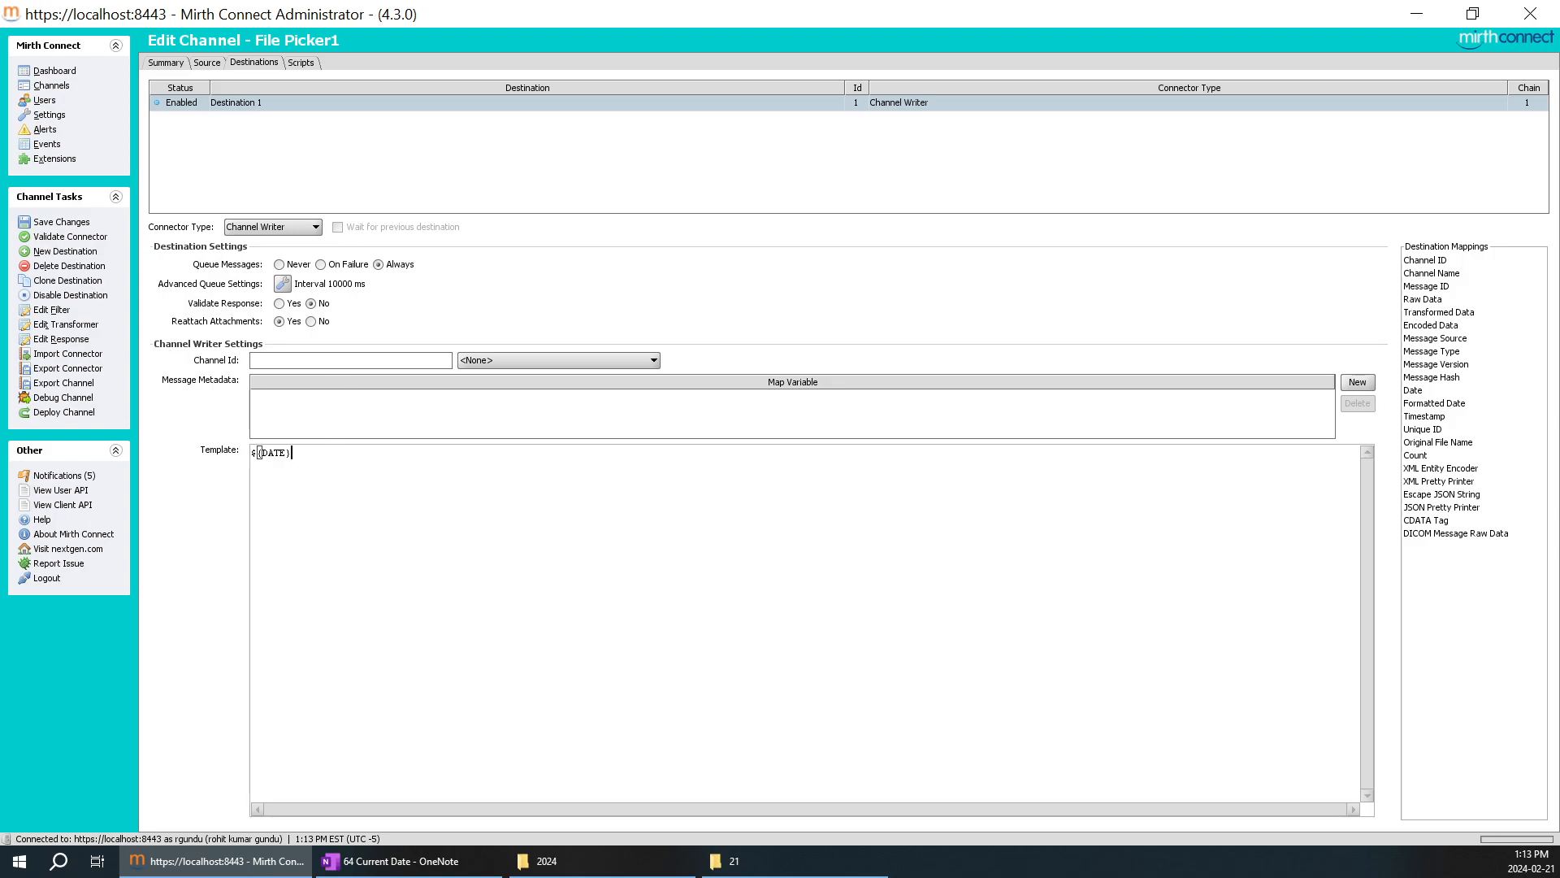
pyautogui.click(51, 221)
pyautogui.click(64, 397)
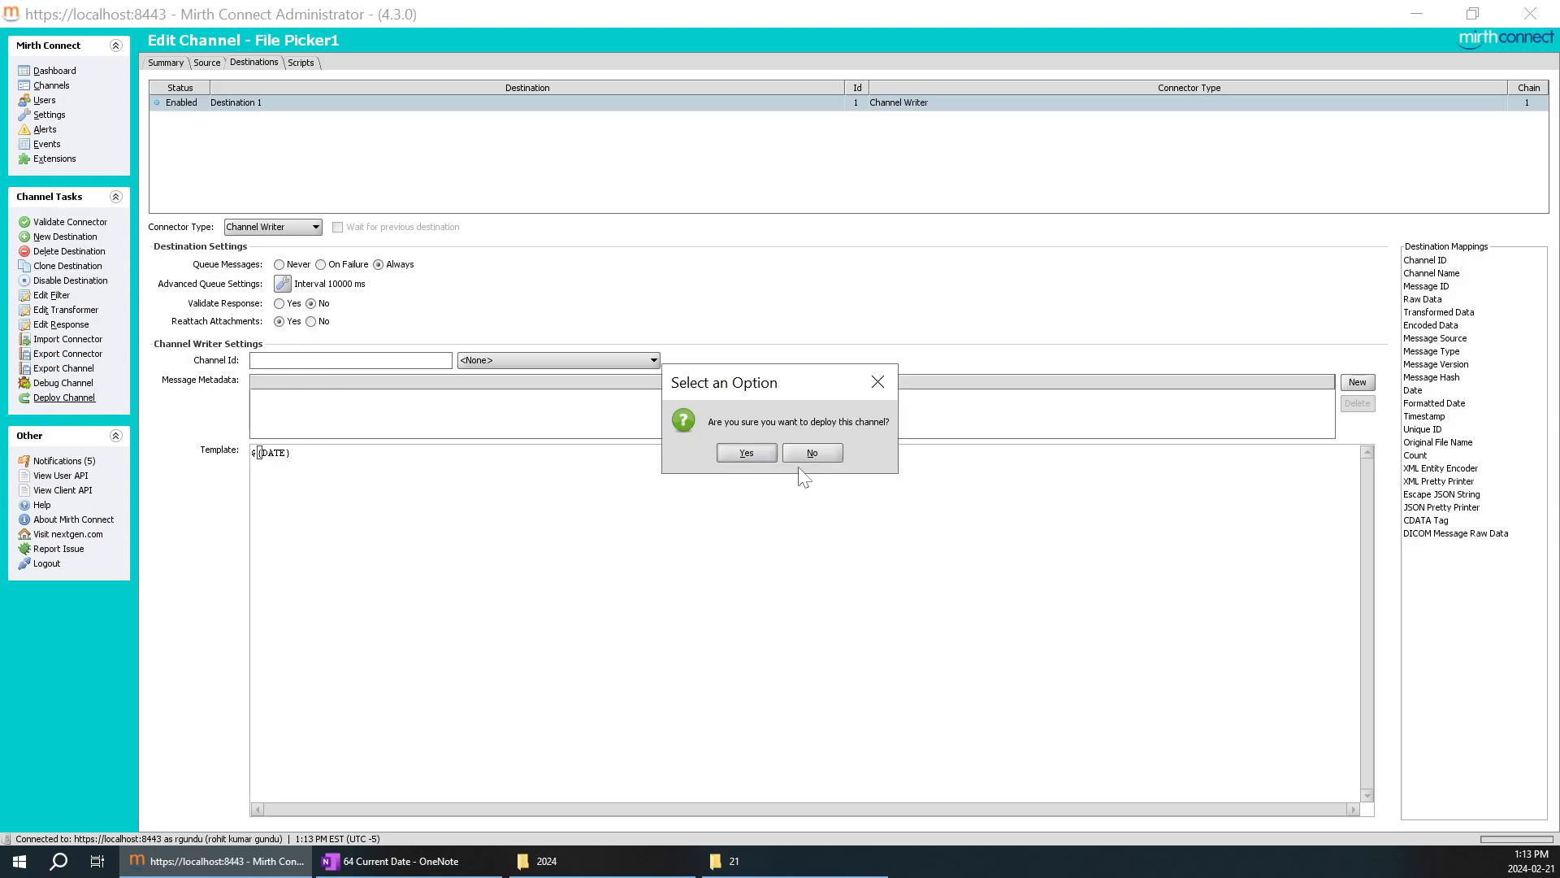
pyautogui.click(739, 457)
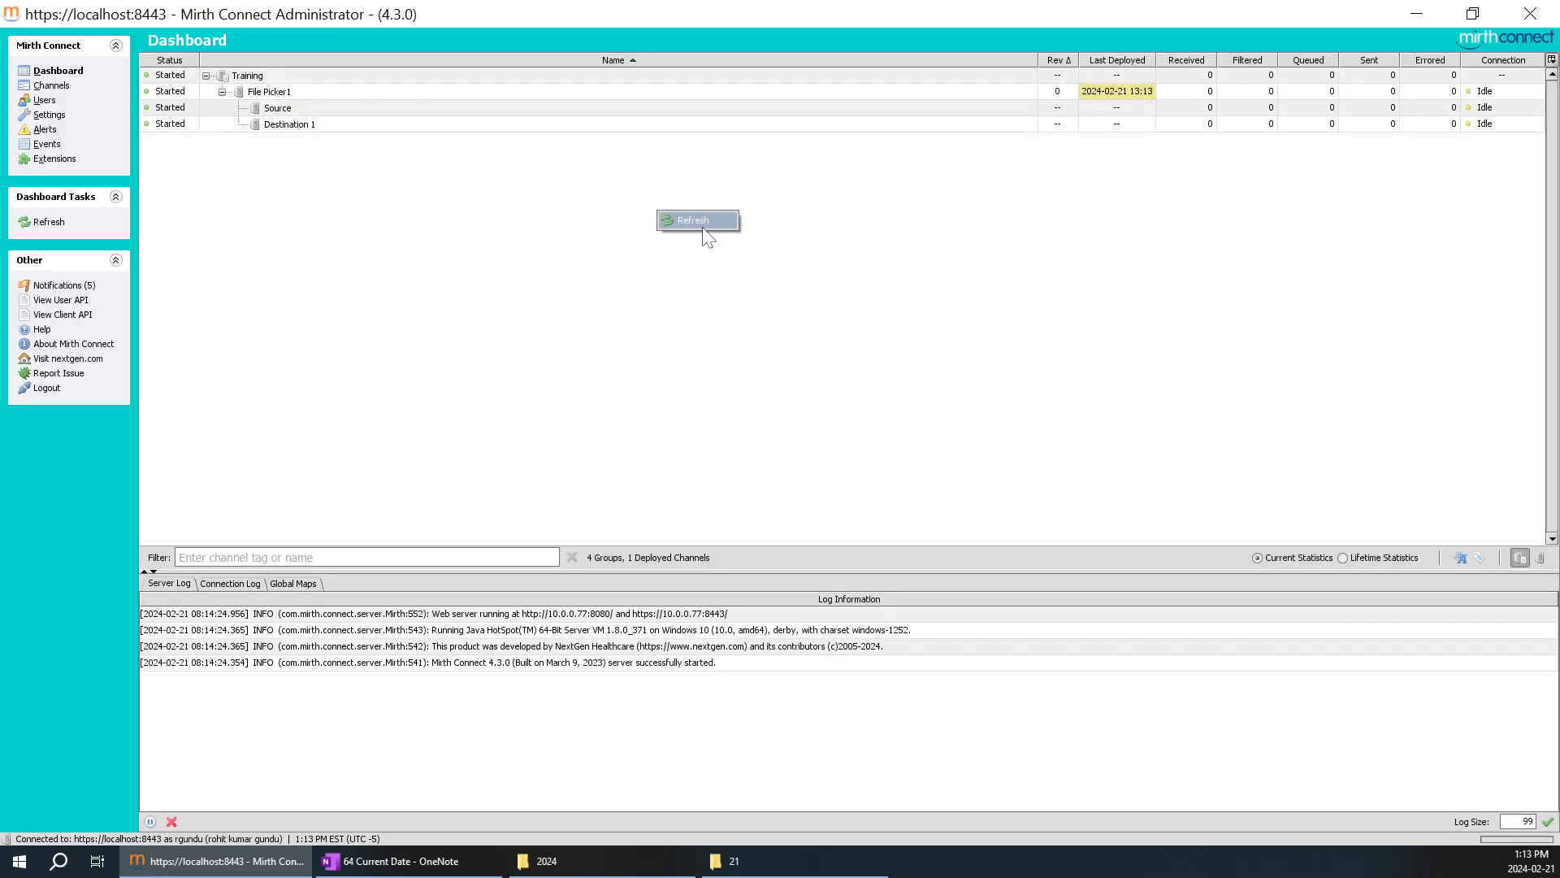
# Open the File Picker1 channel messages and process a test message "aplle cball cat" to Destination 1.
pyautogui.doubleClick(287, 95)
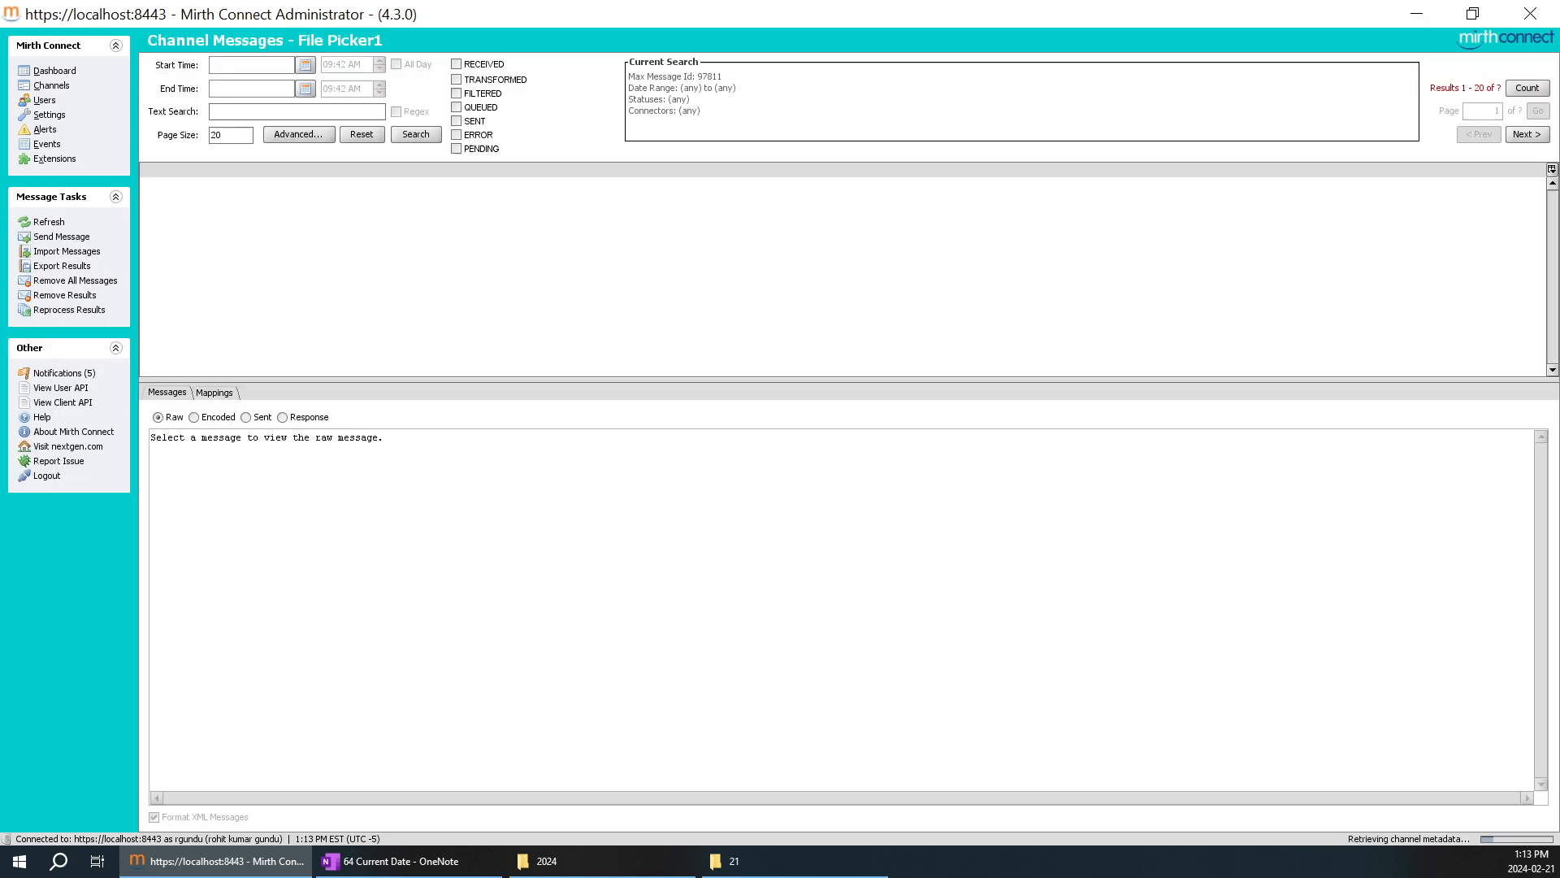
pyautogui.rightClick(340, 210)
pyautogui.click(430, 247)
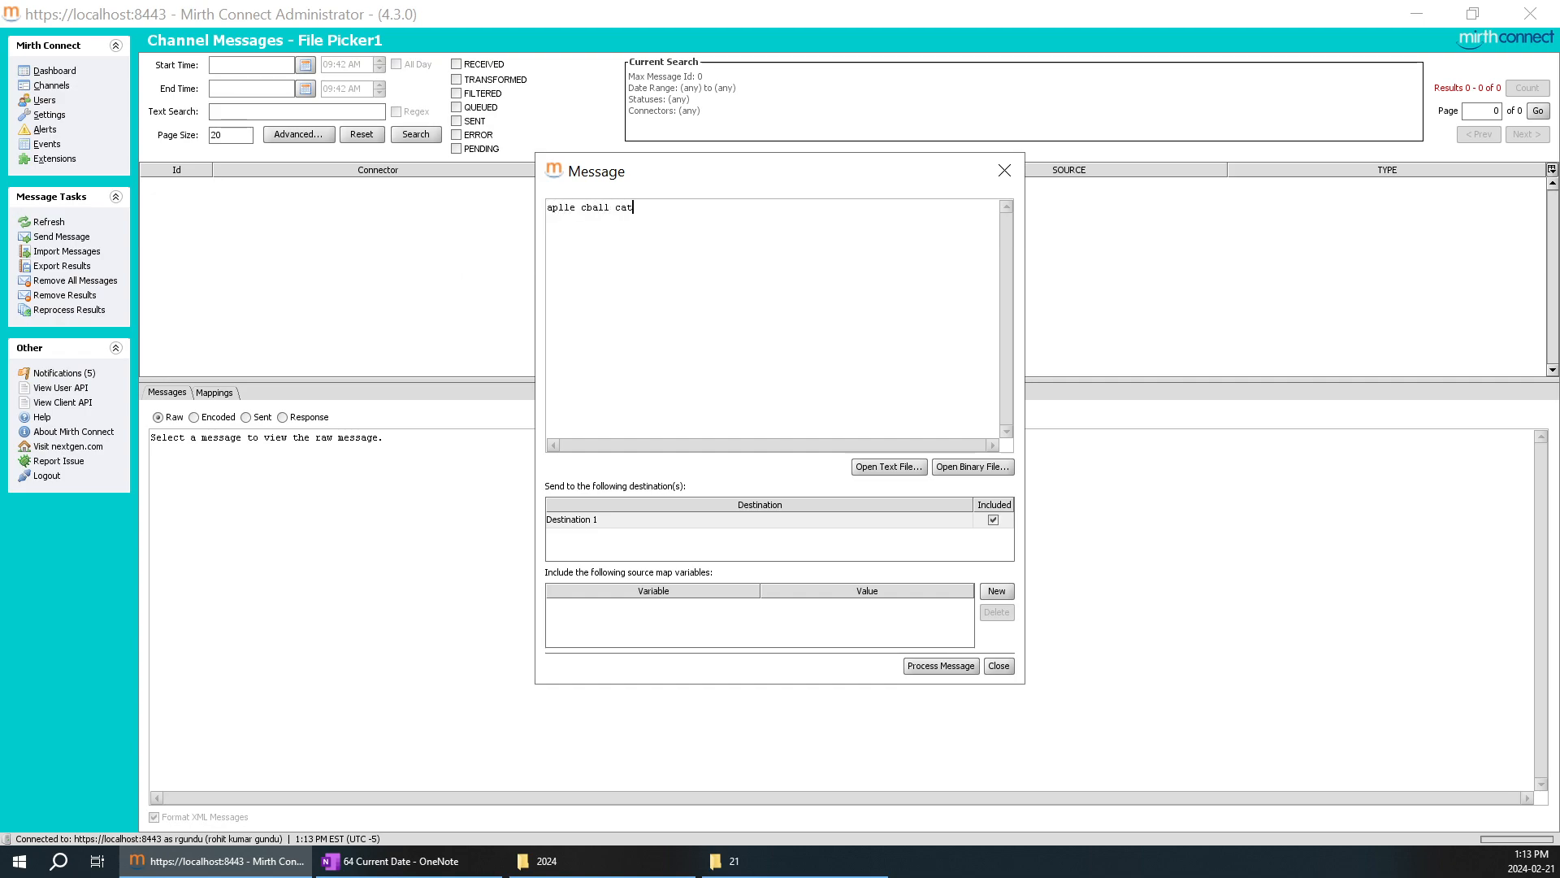
pyautogui.click(942, 665)
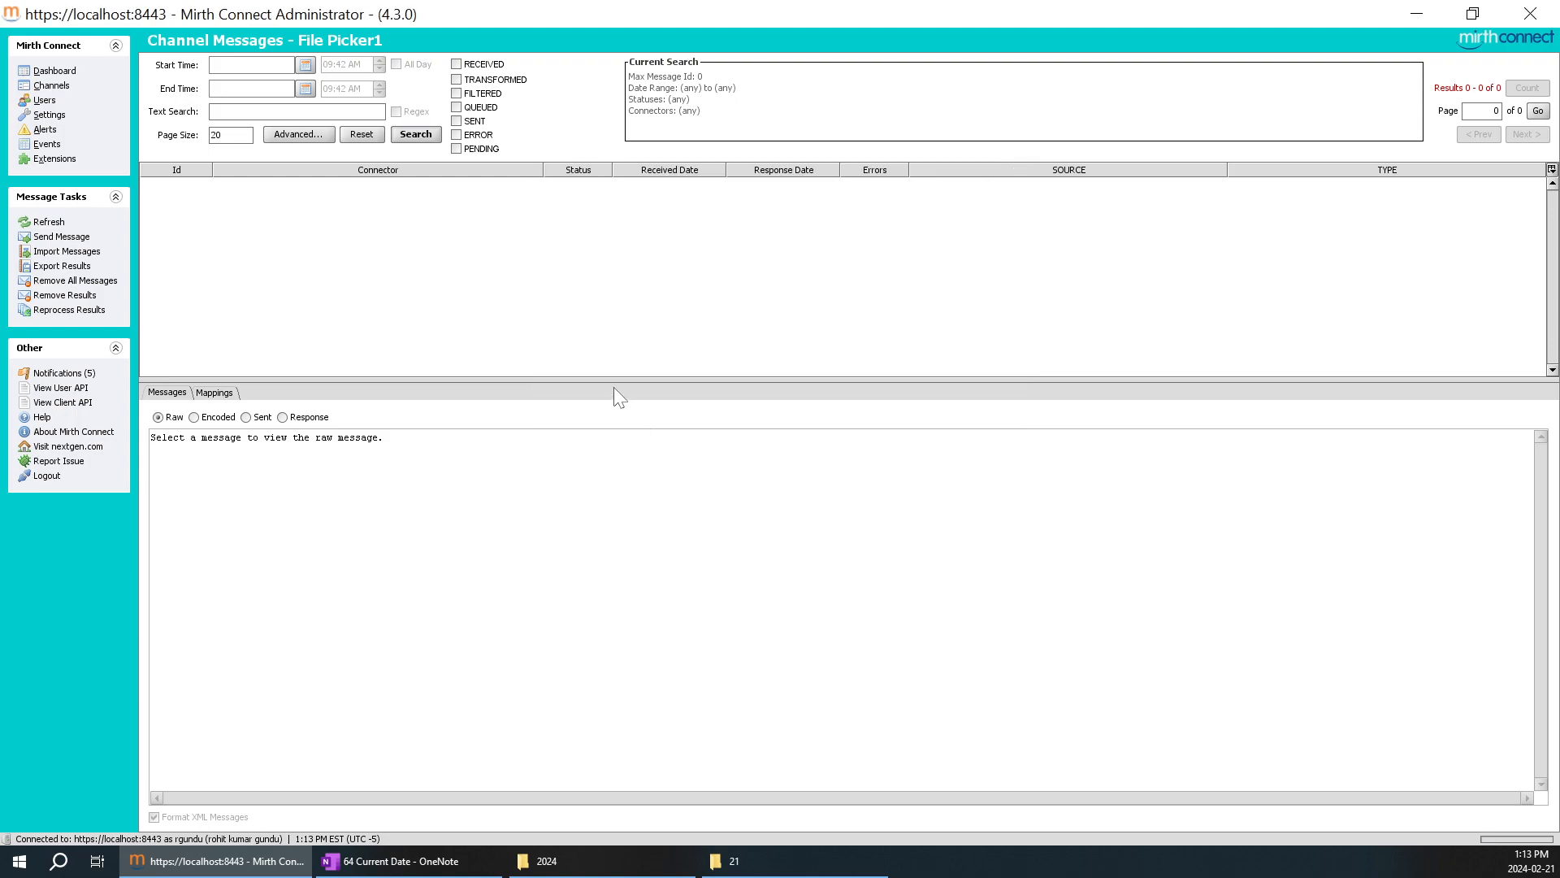
# Open the File Picker1 Destination 1 message through the dashboard and show its sent content.
pyautogui.rightClick(626, 261)
pyautogui.click(644, 268)
pyautogui.click(73, 78)
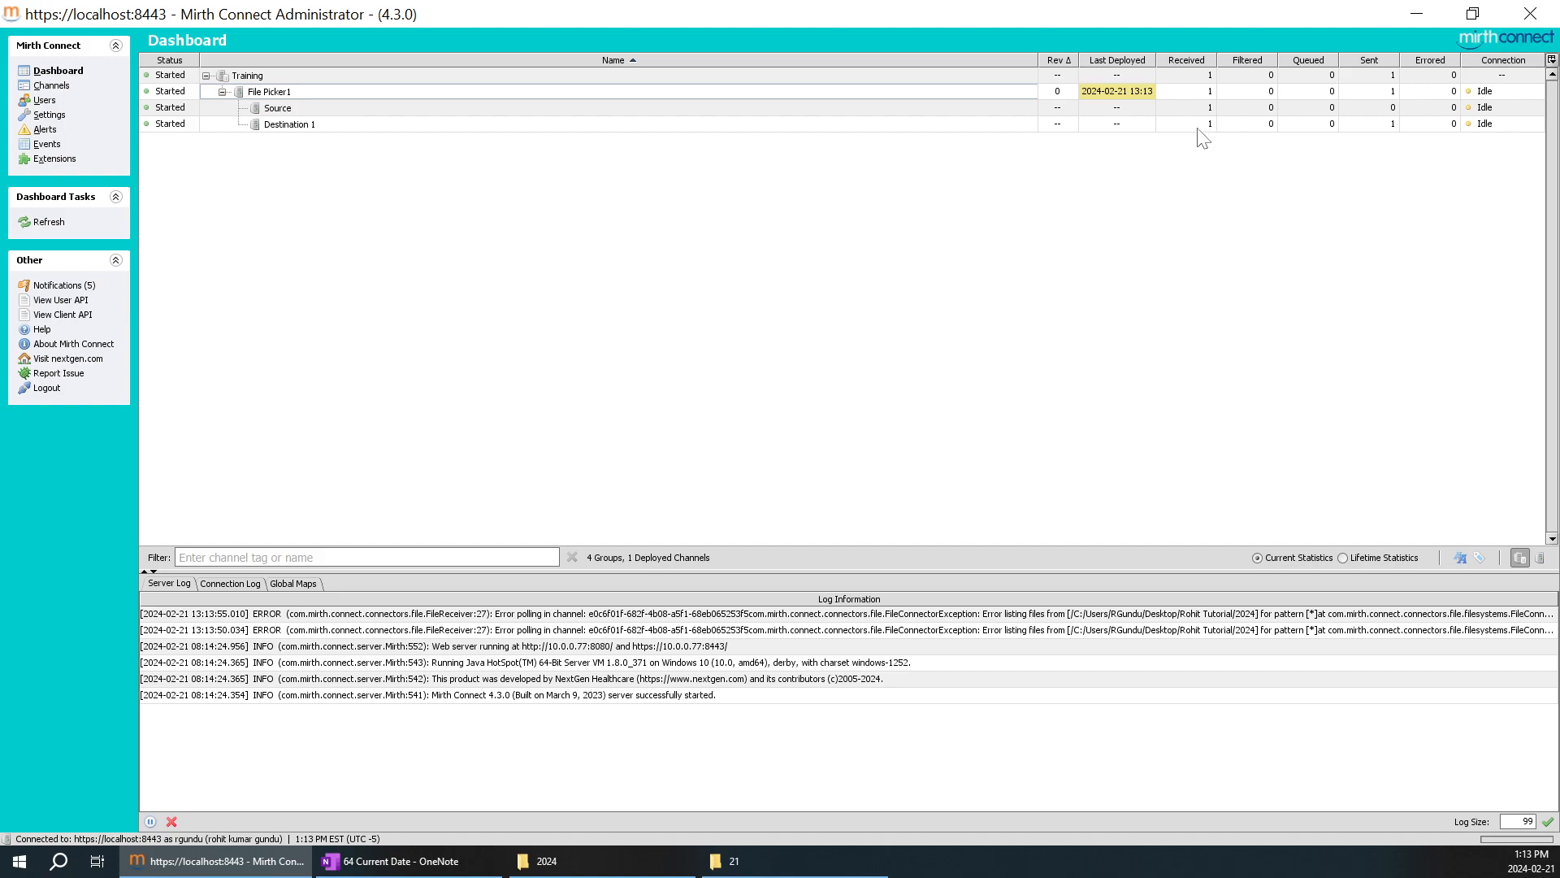
pyautogui.doubleClick(291, 124)
pyautogui.click(292, 200)
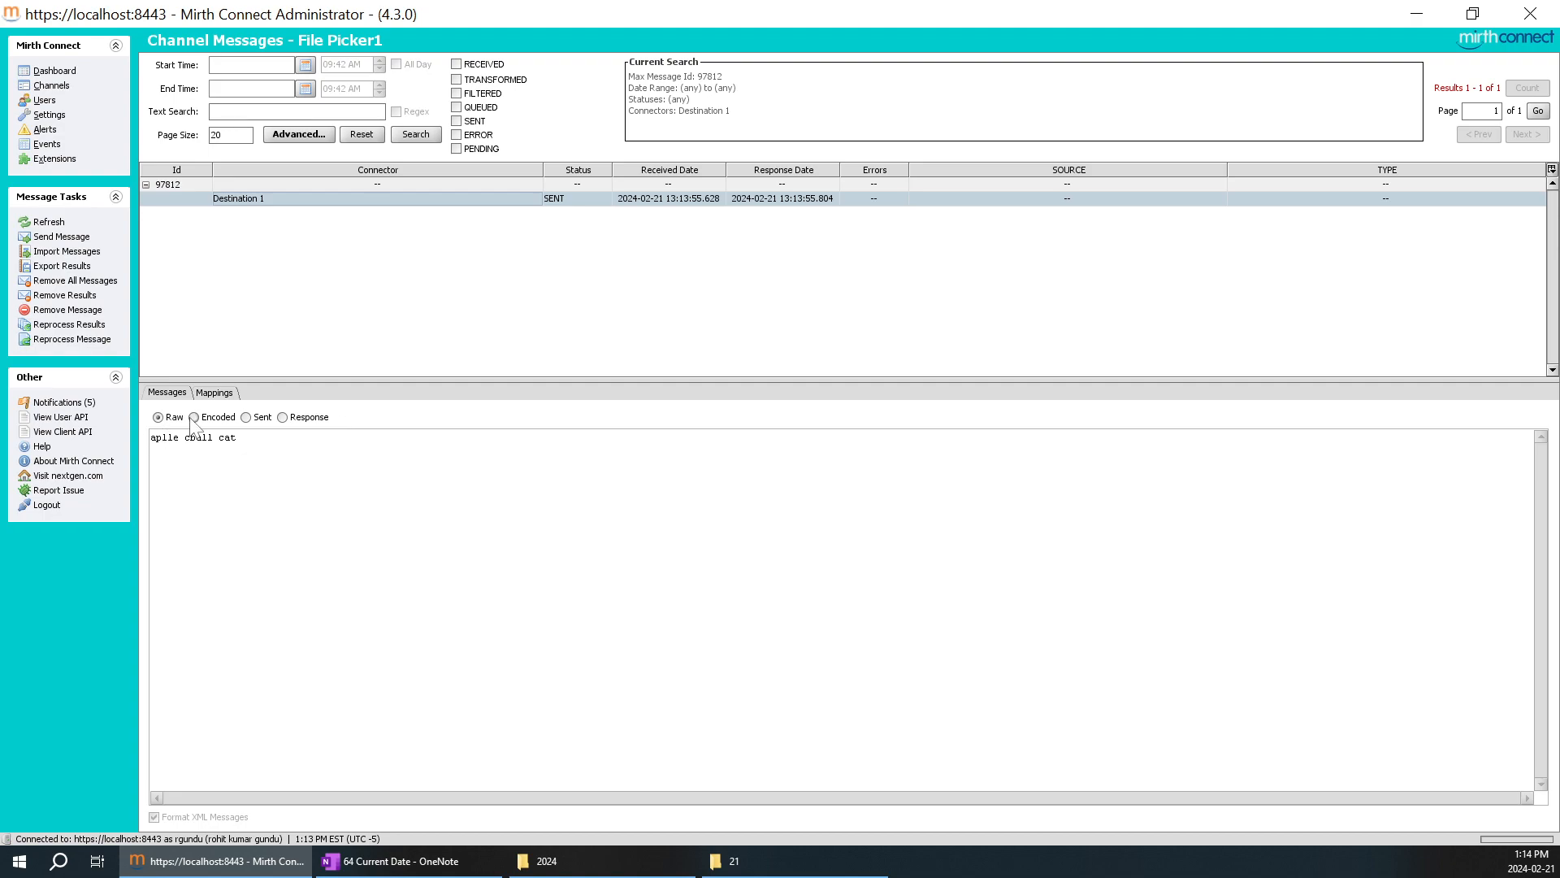
pyautogui.click(246, 418)
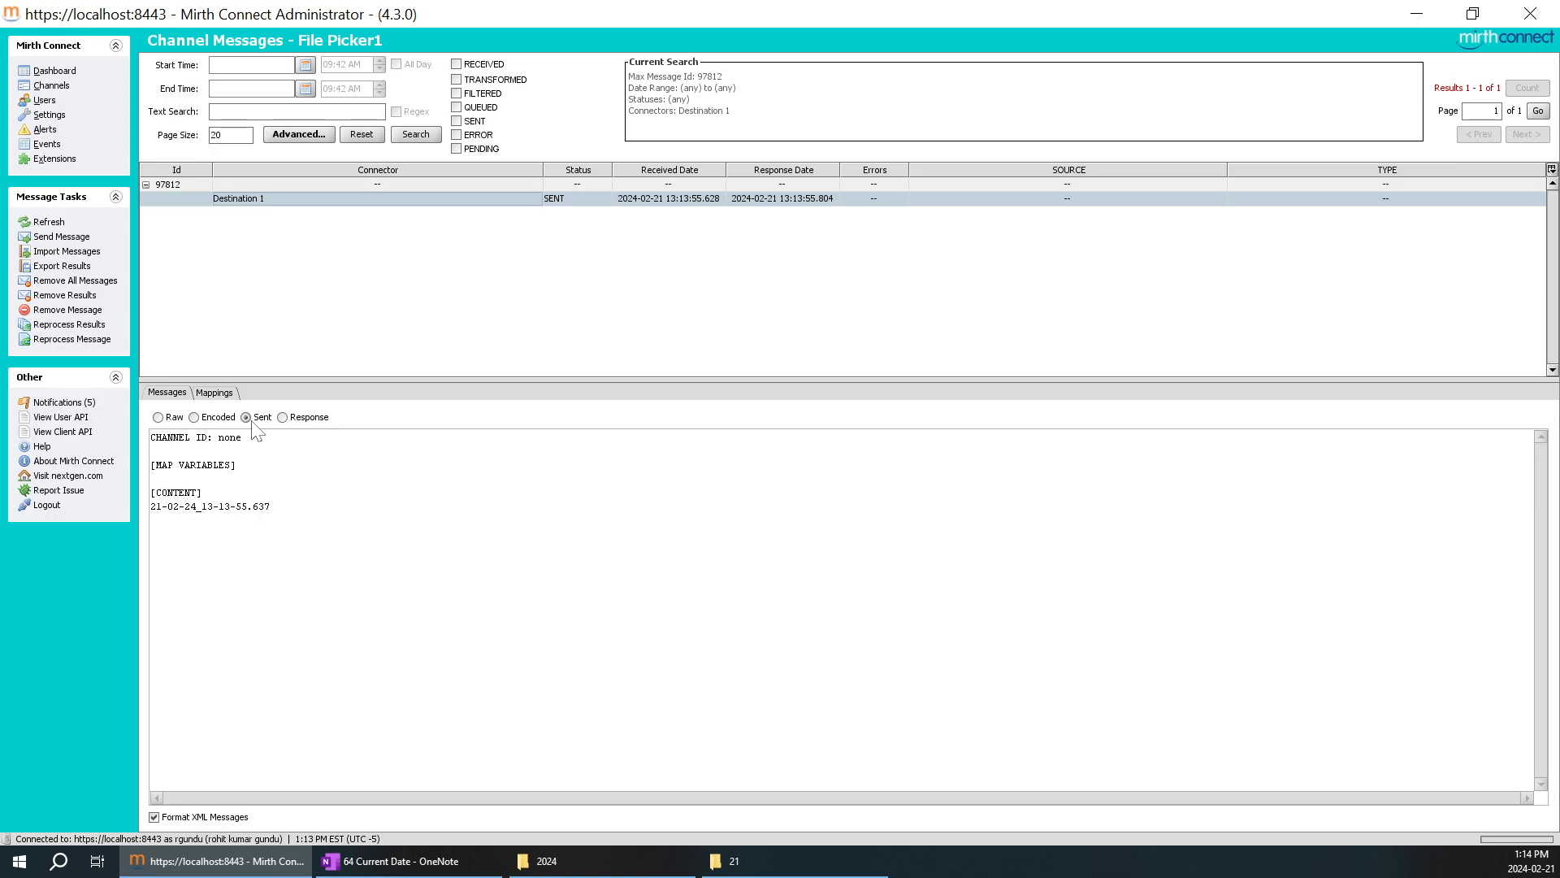
# Copy the sent date output 21-02-24_13-13-55.637 into the OneNote Requirements table, third column of the row below "Current date ??".
pyautogui.moveTo(270, 507); pyautogui.dragTo(150, 506)
pyautogui.hotkey('ctrl', 'c')
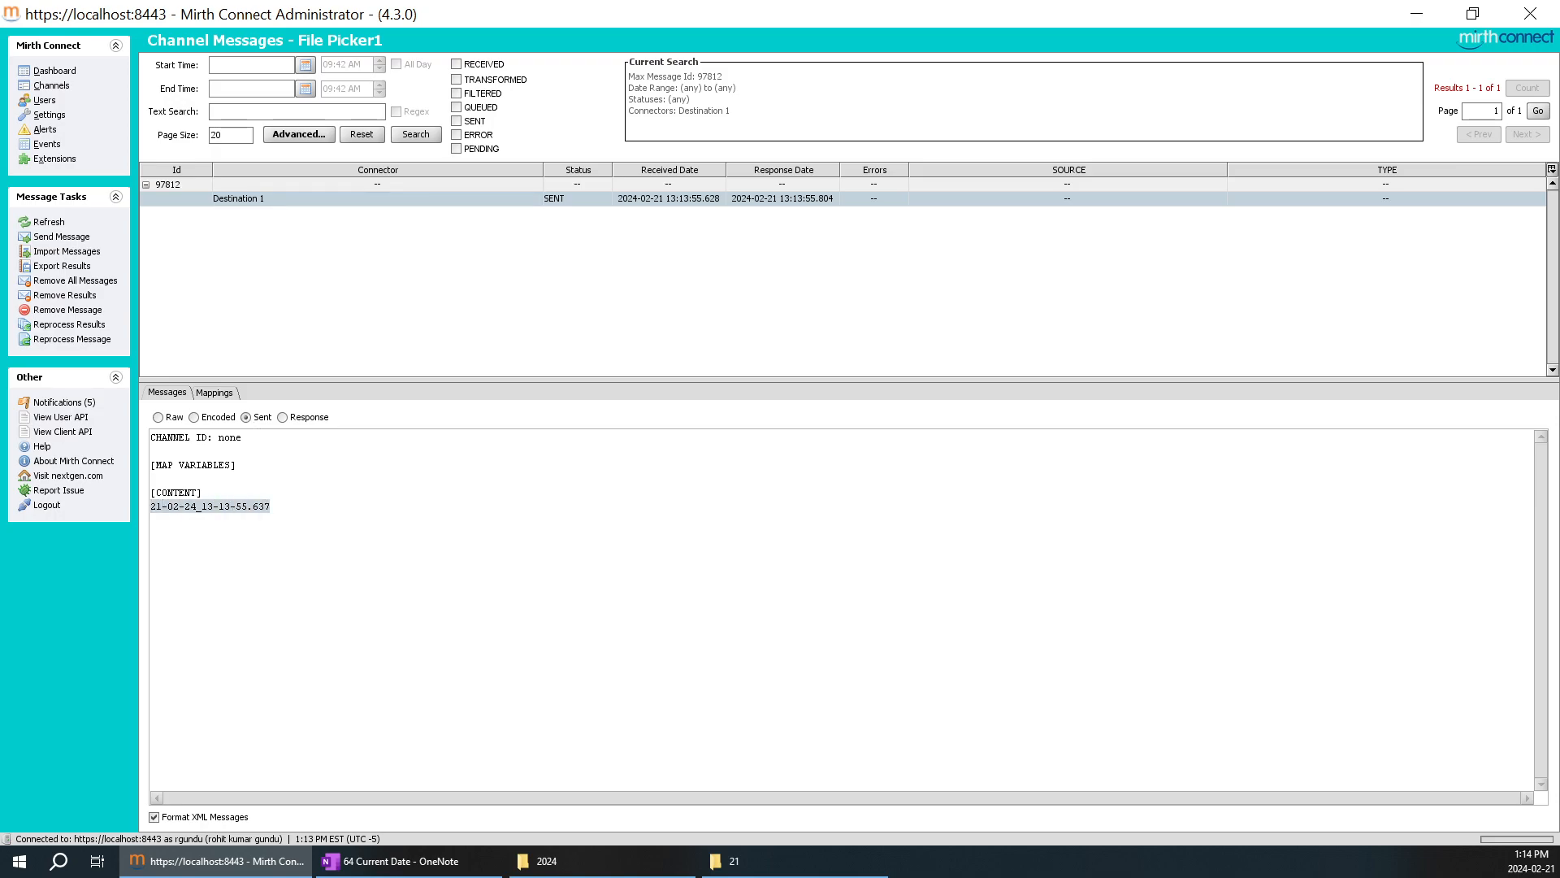
pyautogui.click(401, 860)
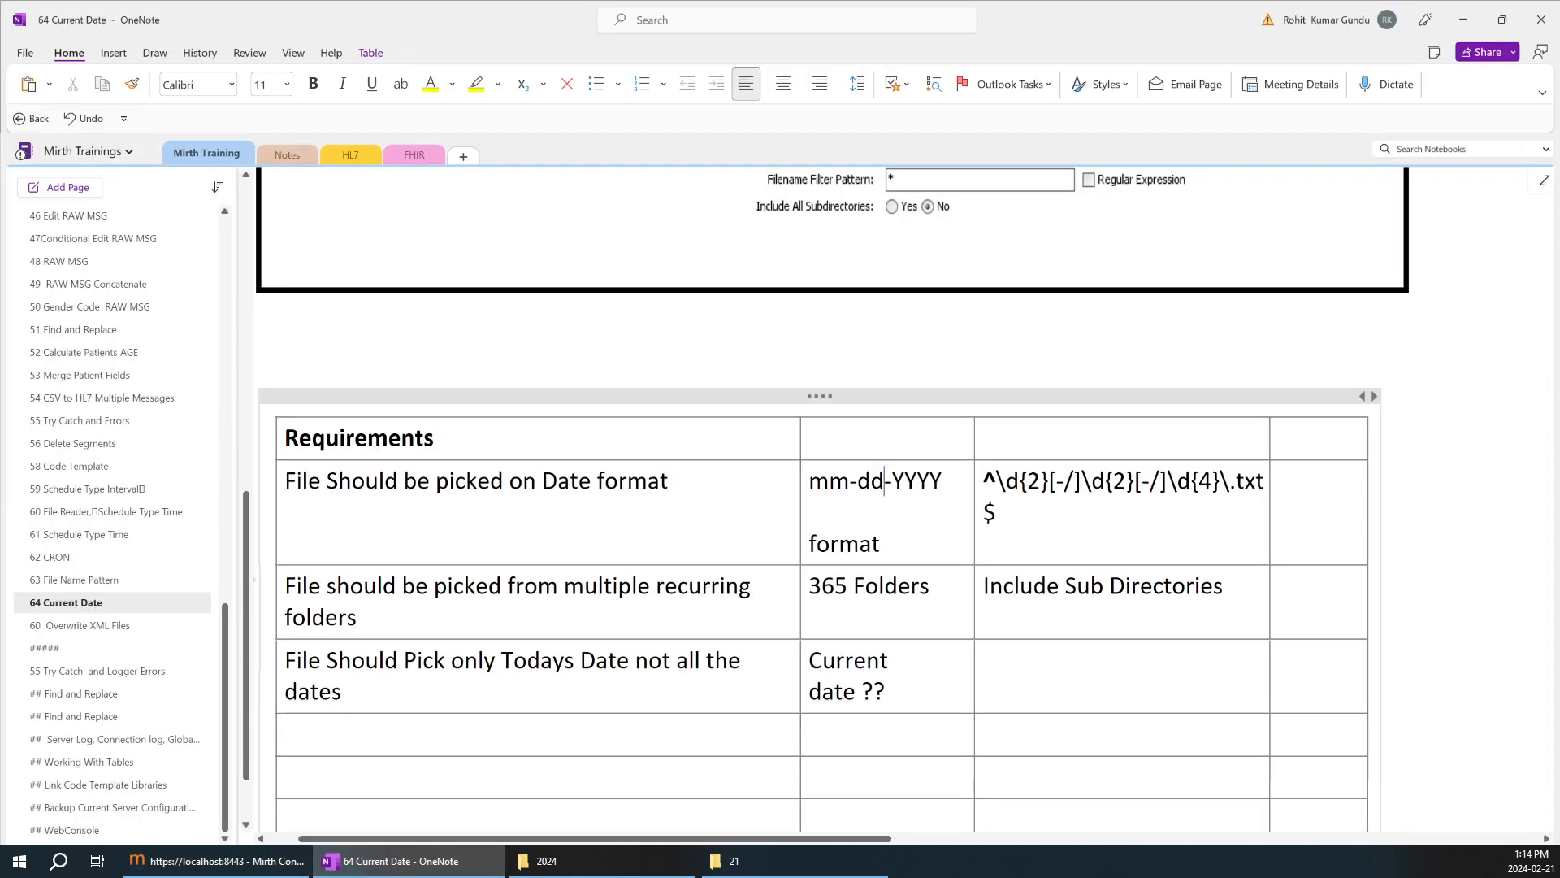
pyautogui.scroll(-3, 825, 500)
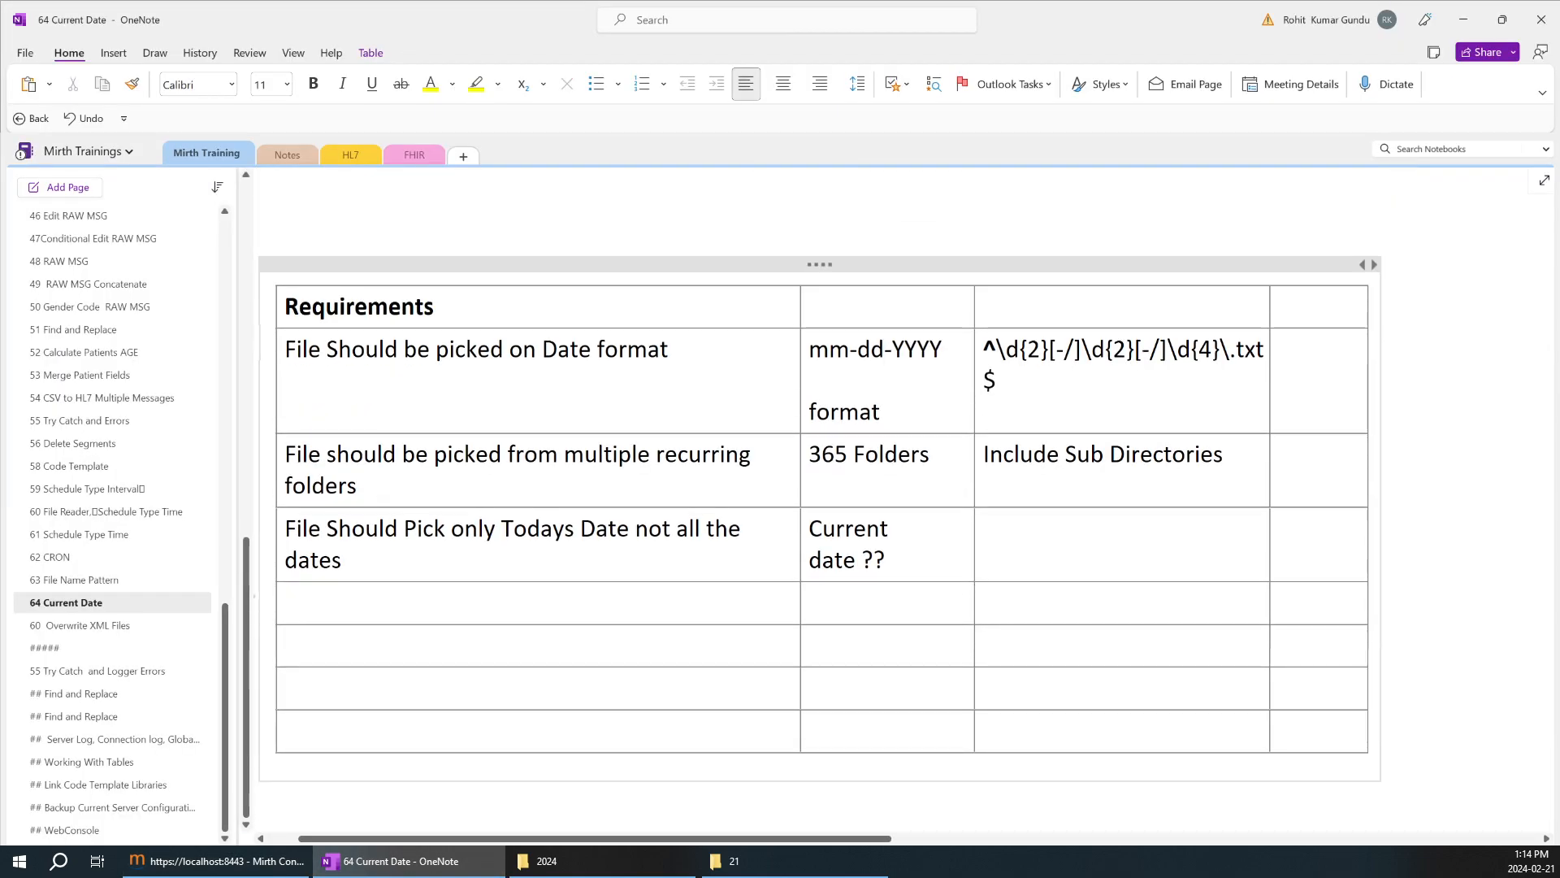
pyautogui.click(1024, 602)
pyautogui.hotkey('ctrl', 'v')
# Copy ${DATE} from File Picker1's Destination 1 template into the OneNote cell directly beside the copied date output.
pyautogui.click(203, 861)
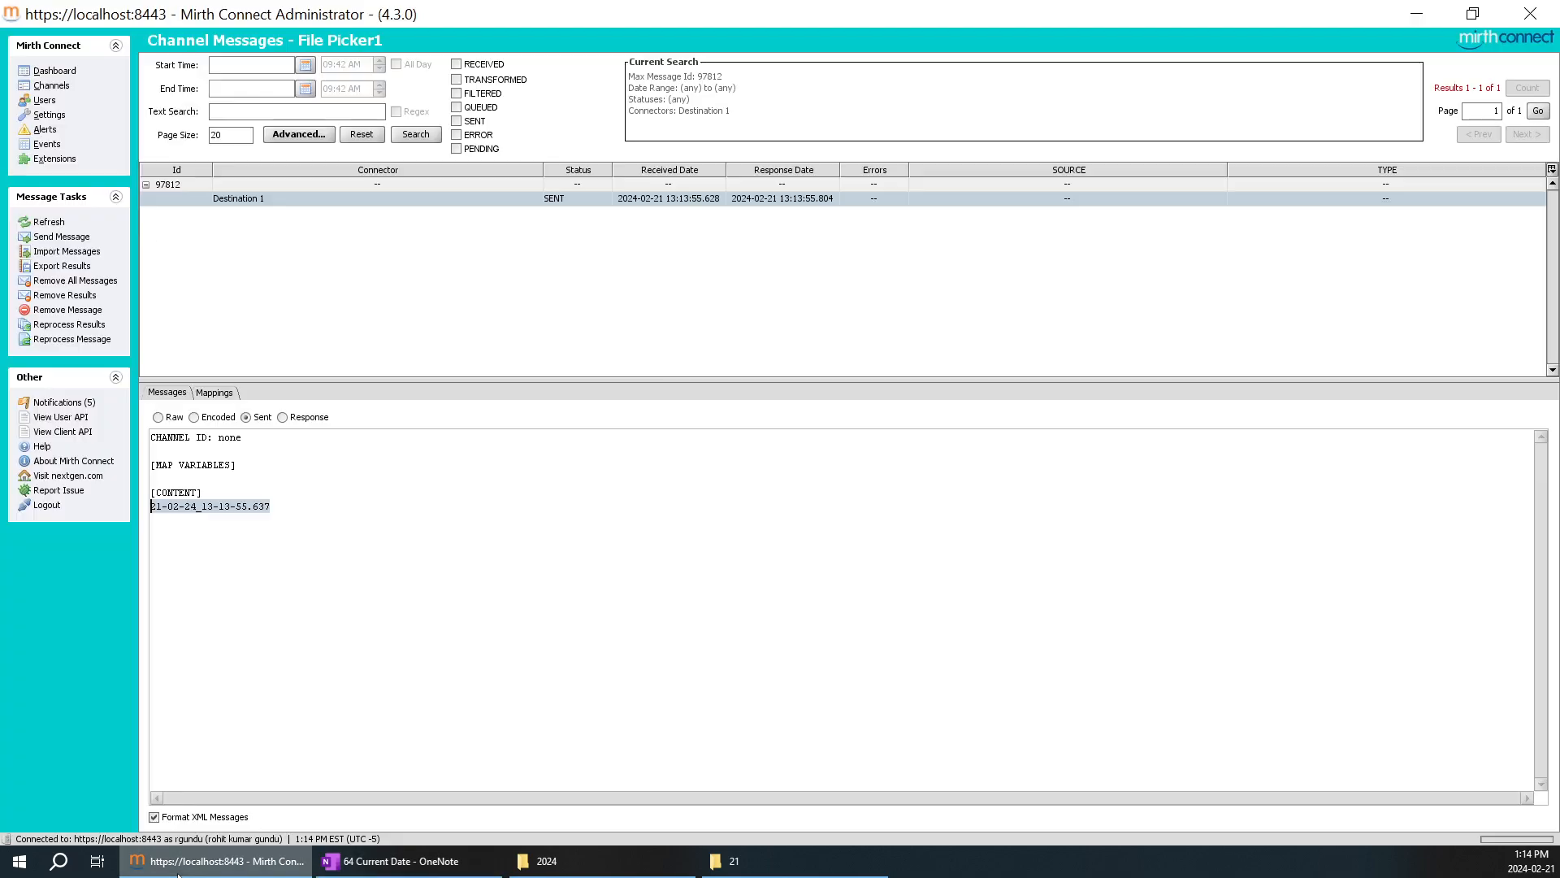
pyautogui.click(53, 85)
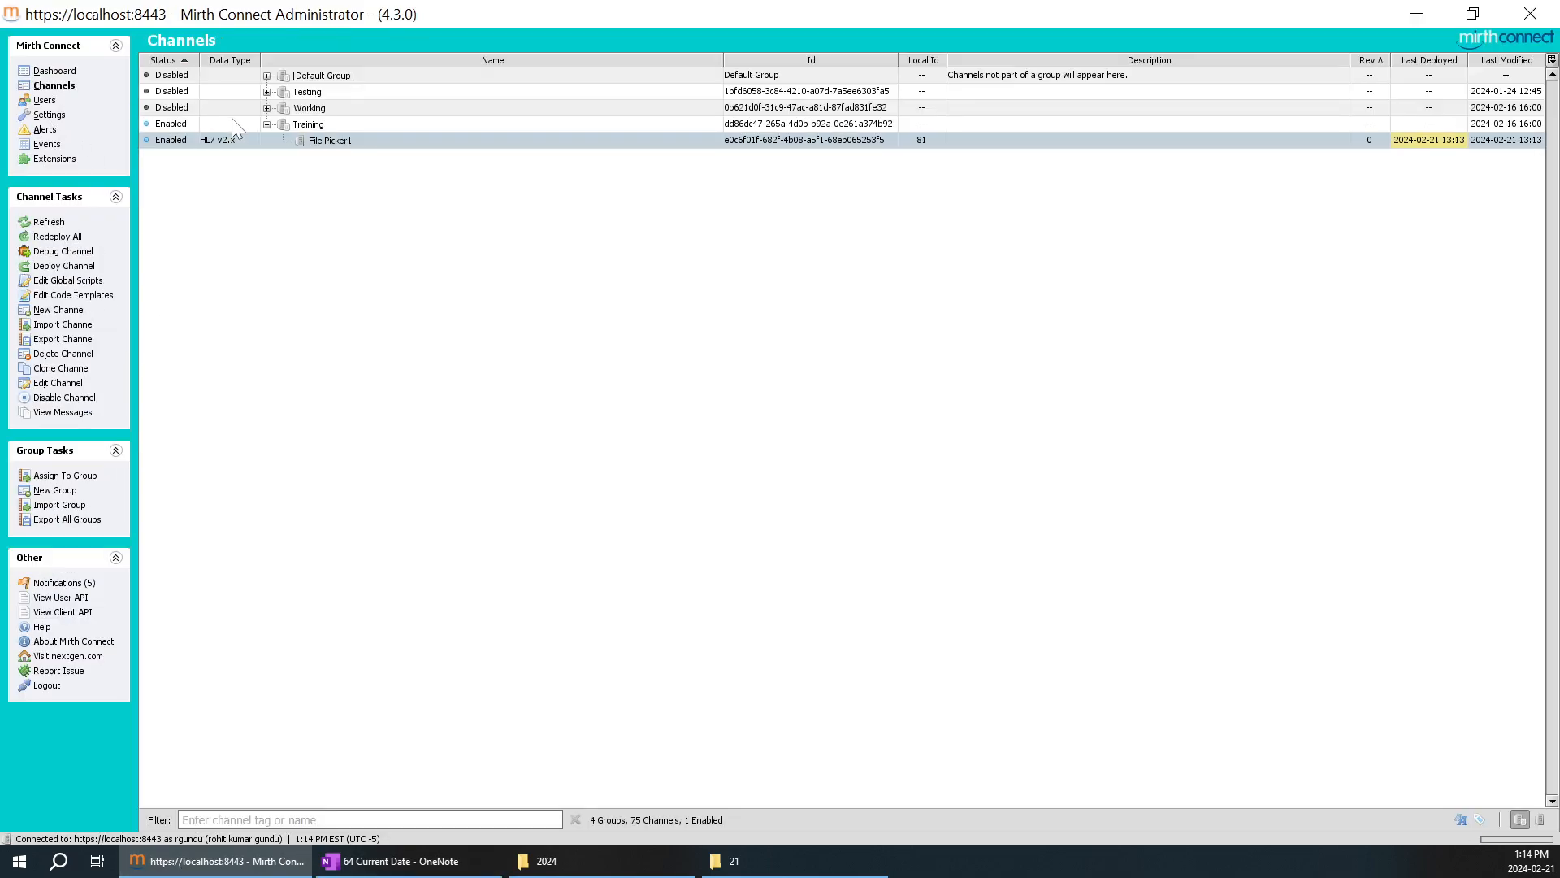
pyautogui.doubleClick(316, 147)
pyautogui.click(252, 62)
pyautogui.moveTo(292, 452); pyautogui.dragTo(252, 452)
pyautogui.hotkey('ctrl', 'c')
pyautogui.click(398, 860)
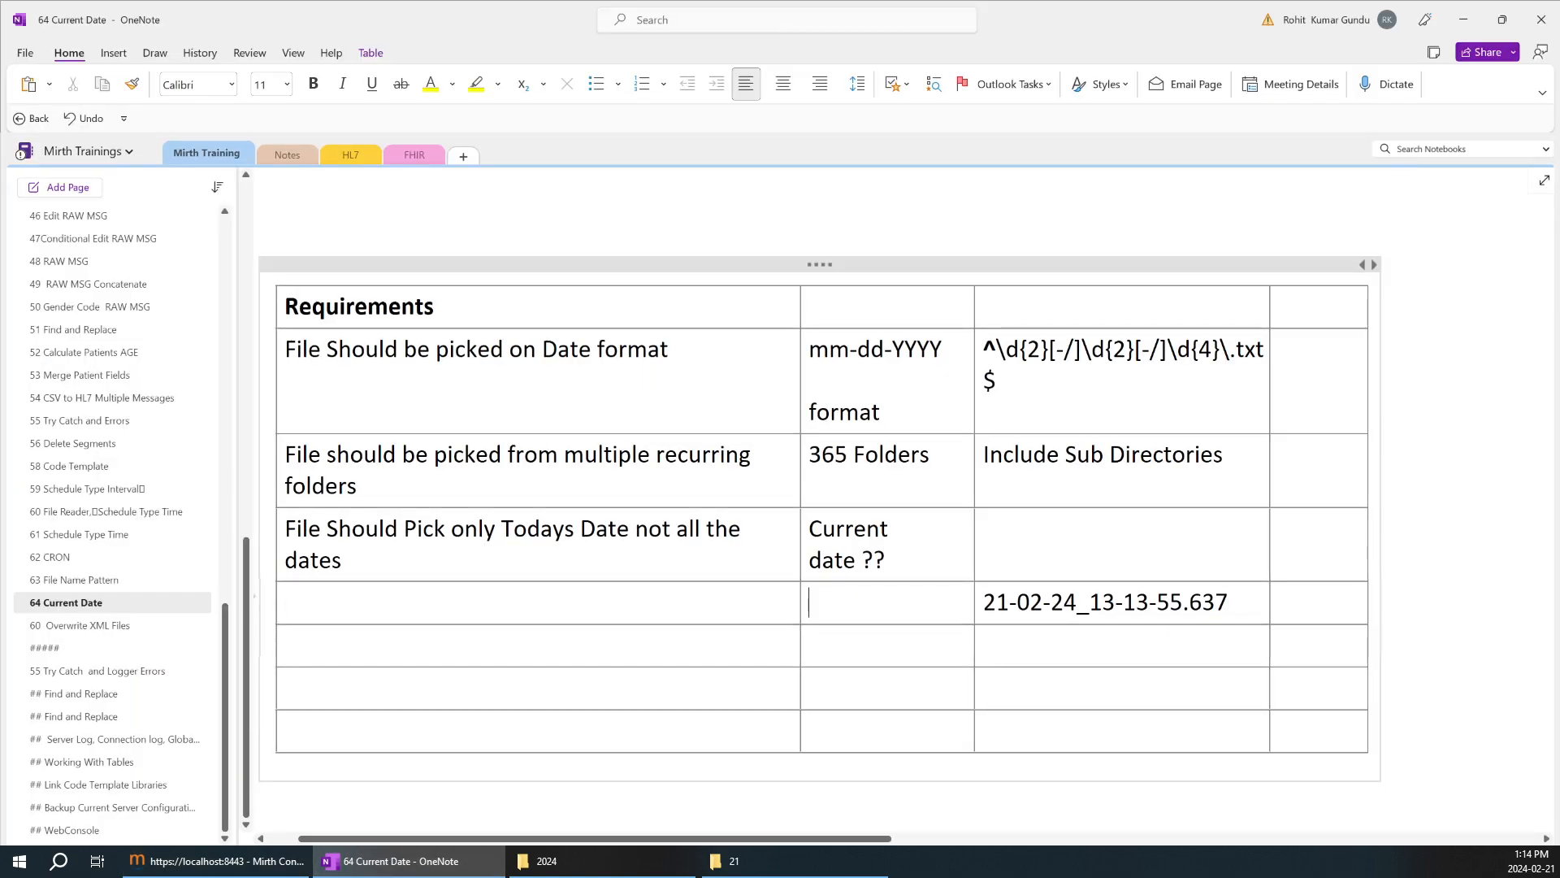
pyautogui.hotkey('ctrl', 'v')
pyautogui.moveTo(896, 604); pyautogui.dragTo(808, 603)
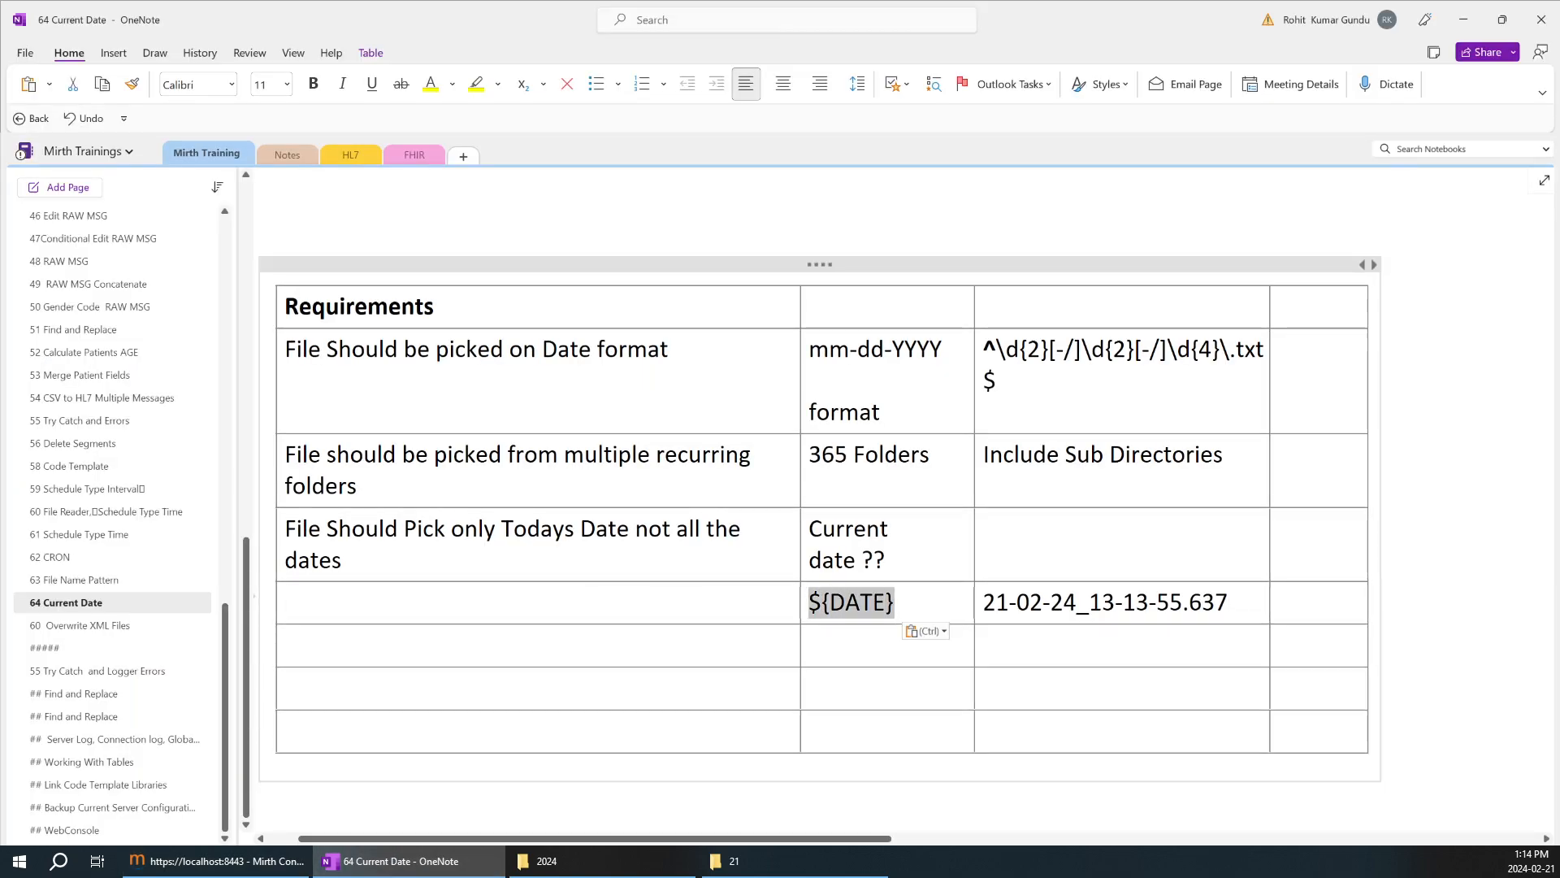
pyautogui.moveTo(1216, 603); pyautogui.dragTo(996, 603)
pyautogui.click(1230, 603)
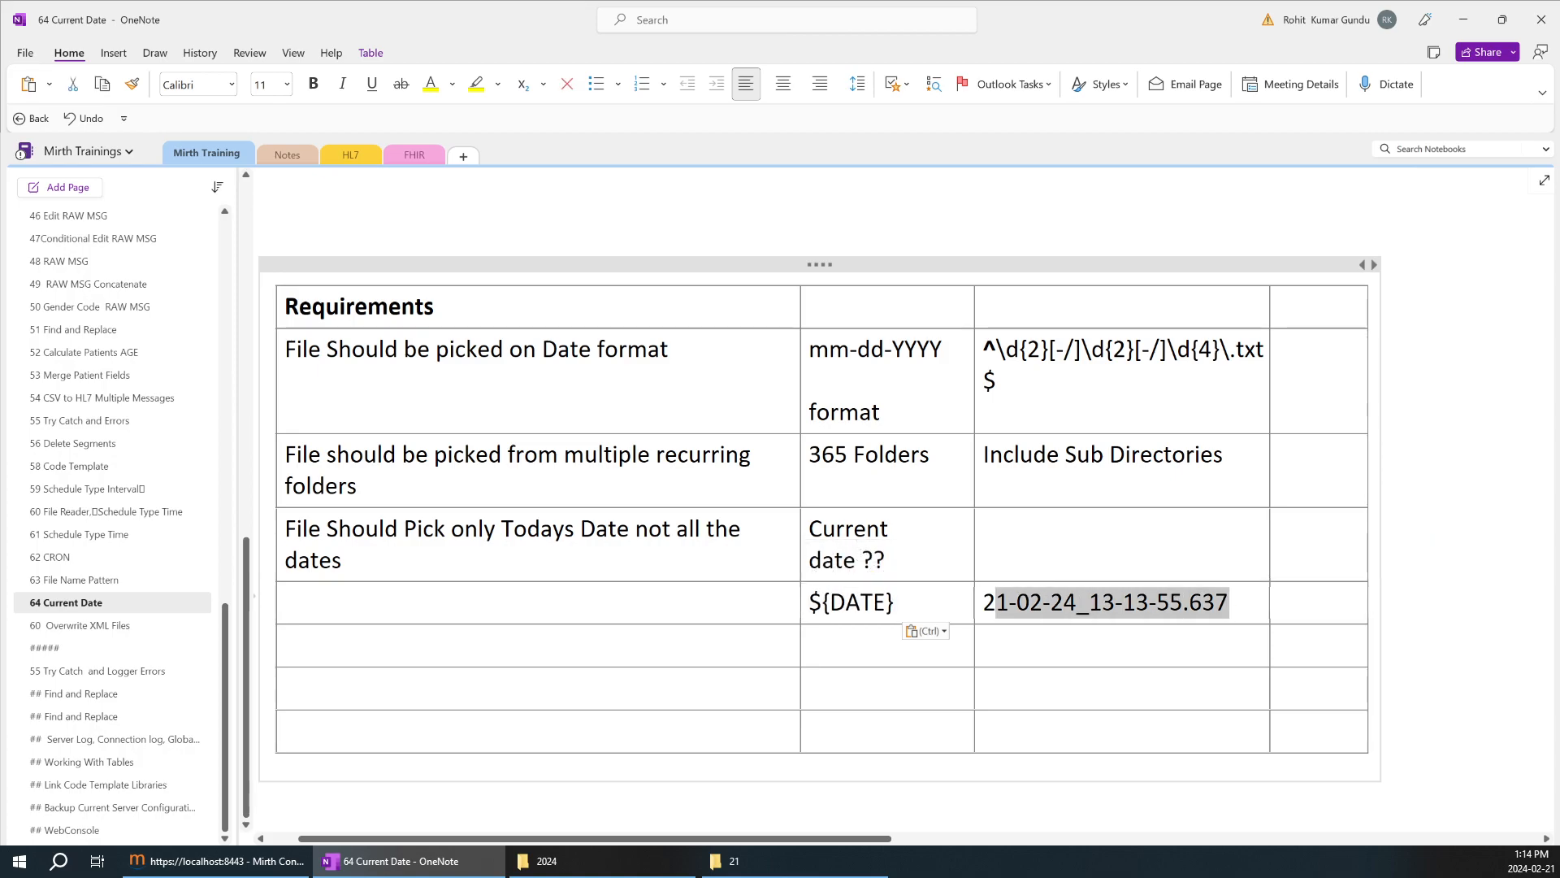
# Enter the date pattern DD-MM-YYYY in the table cell directly beneath the copied date output.
pyautogui.click(1040, 602)
pyautogui.click(1015, 645)
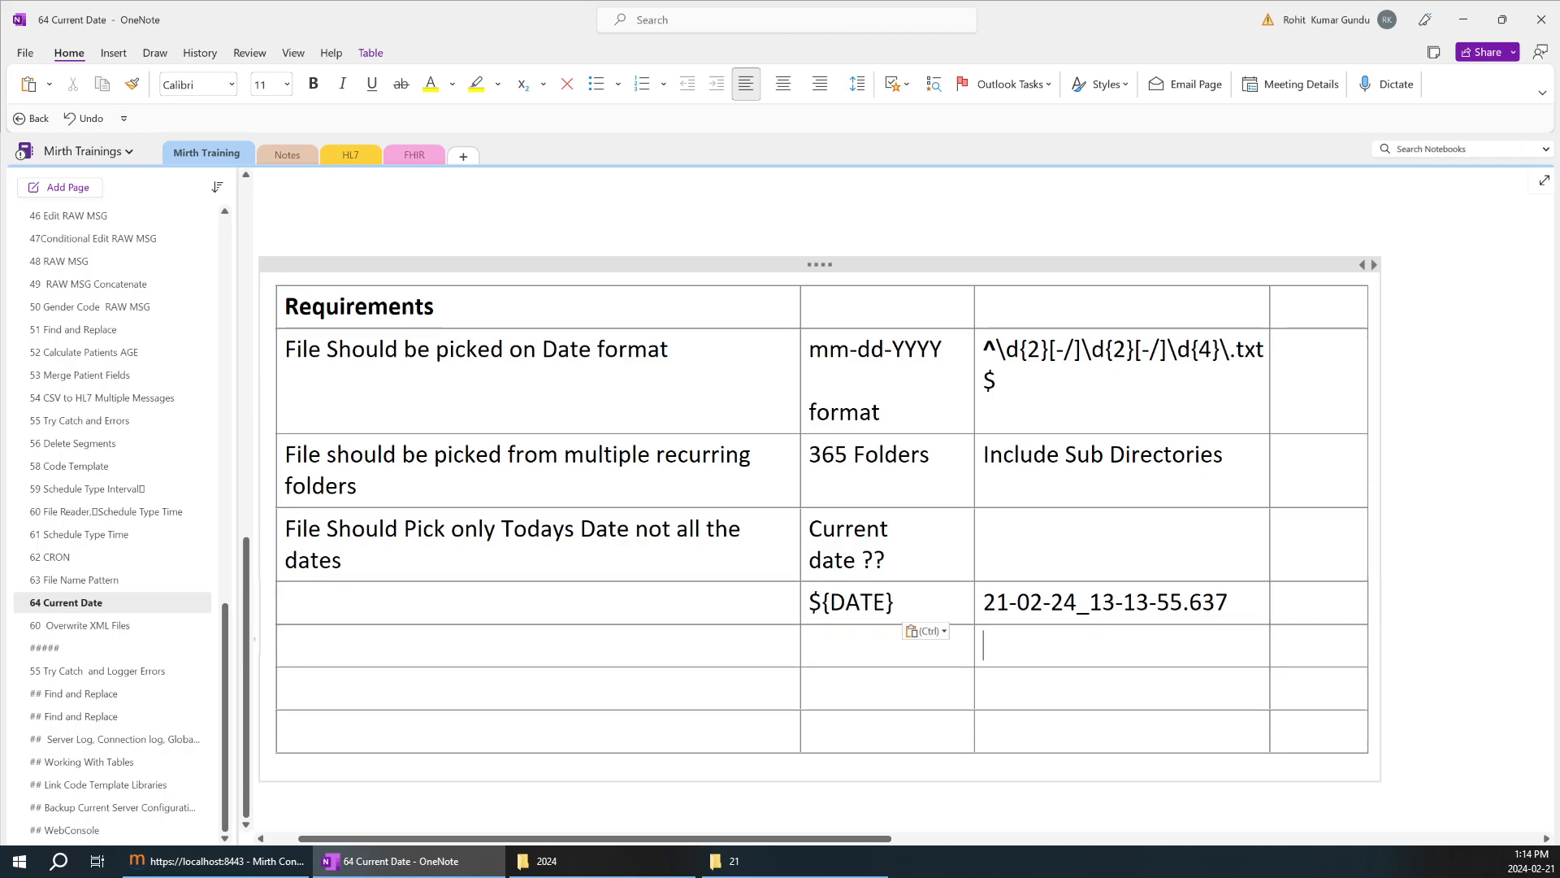
pyautogui.doubleClick(996, 602)
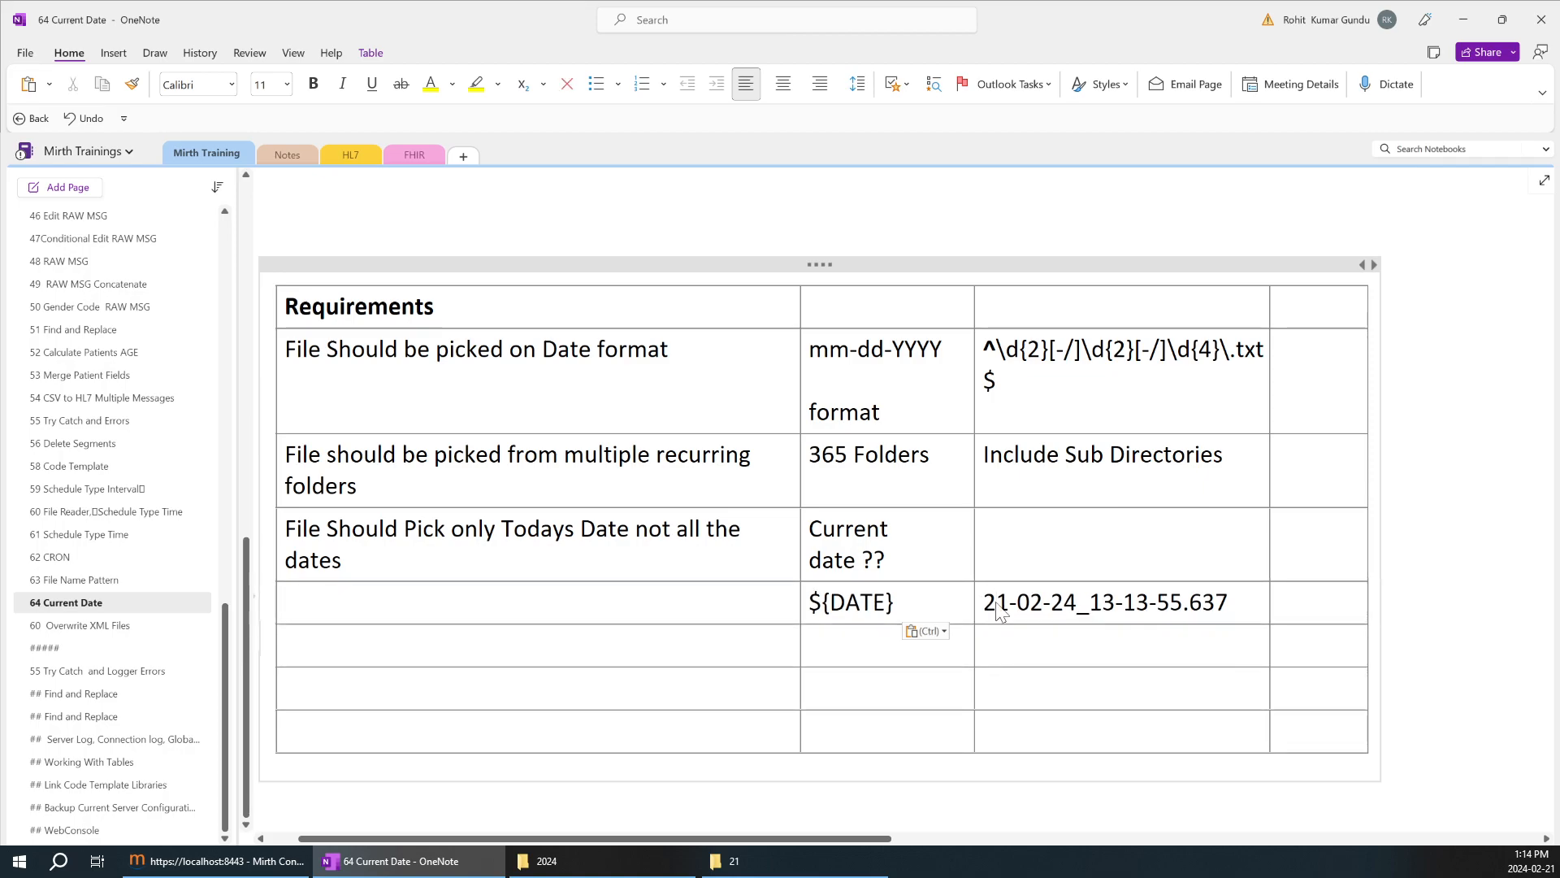
pyautogui.click(998, 646)
pyautogui.write('dd')
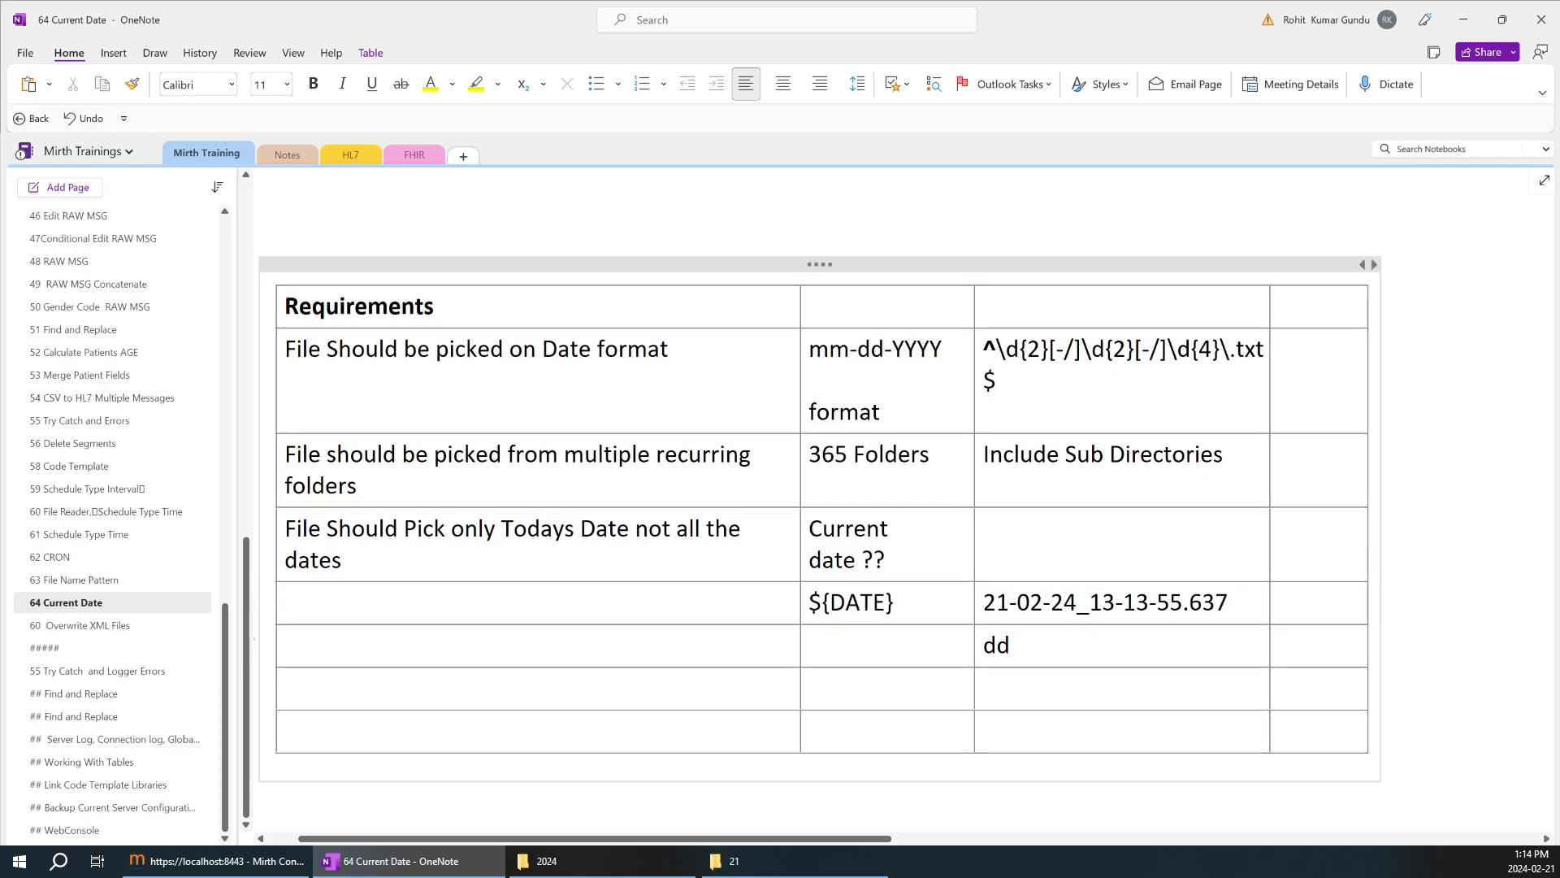
pyautogui.press('BackSpace')
pyautogui.press('BackSpace')
pyautogui.write('DD')
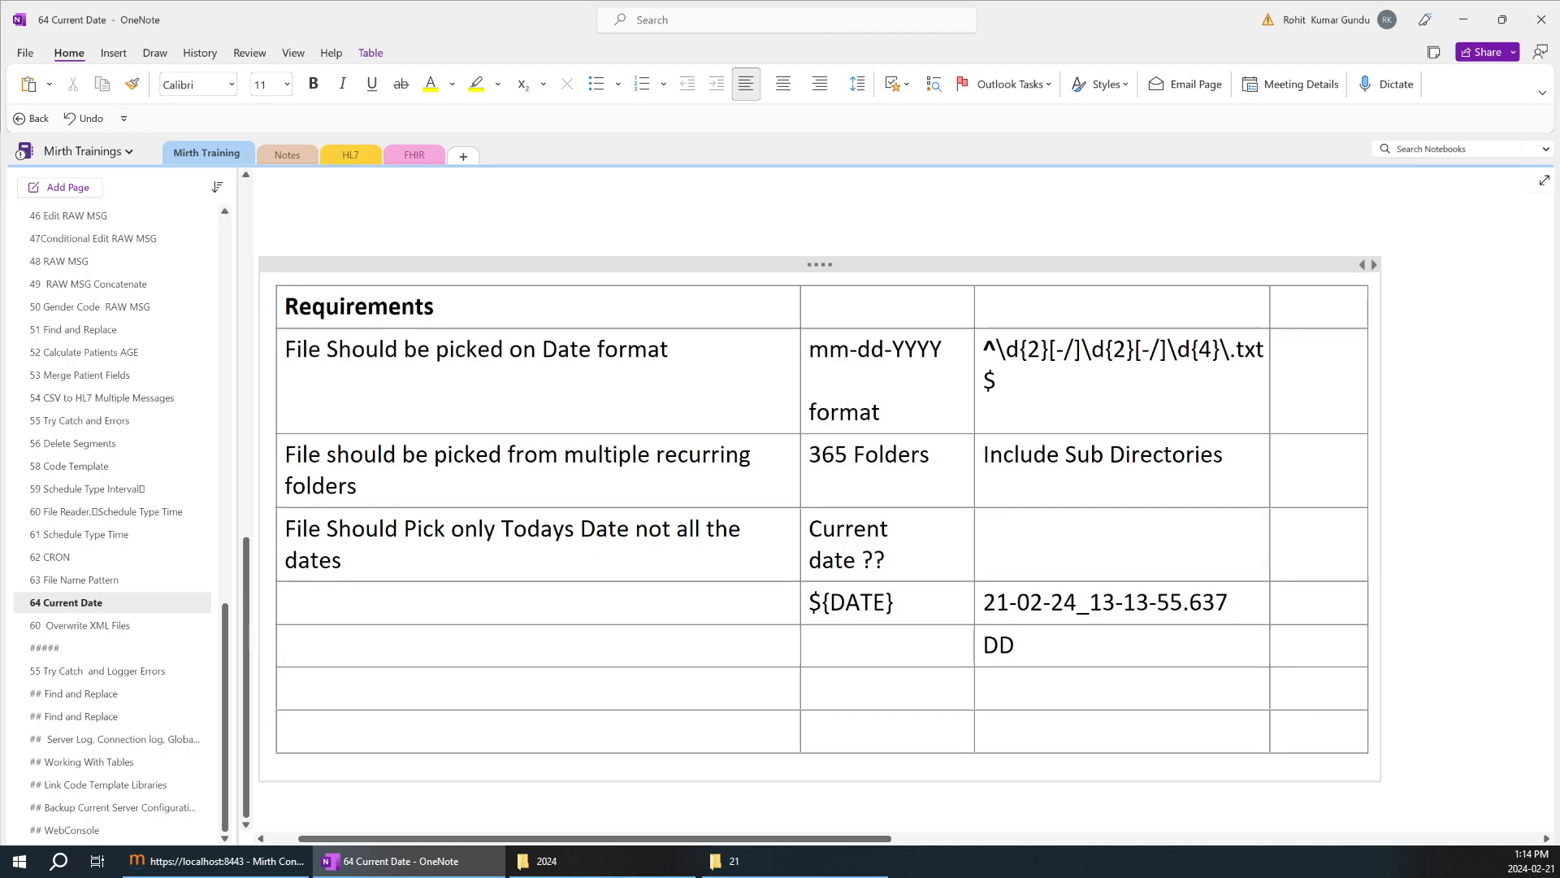
pyautogui.write('-MM-YYYY--')
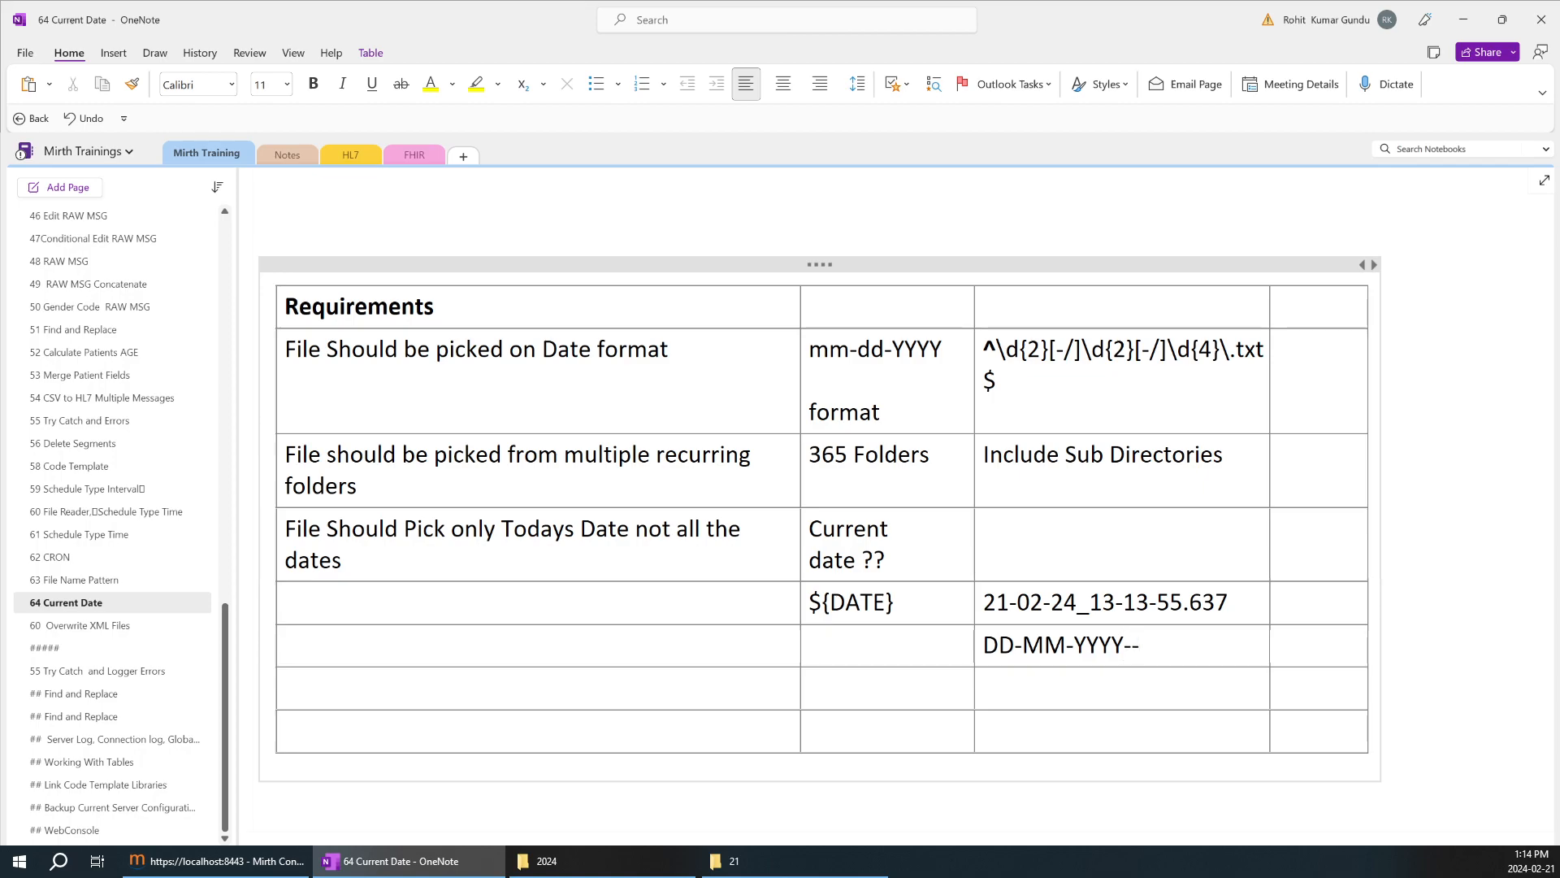
# Extend the date pattern with the time part so the cell reads DD-MM-YYYY--HH-MM-SS-MSS.
pyautogui.write('13')
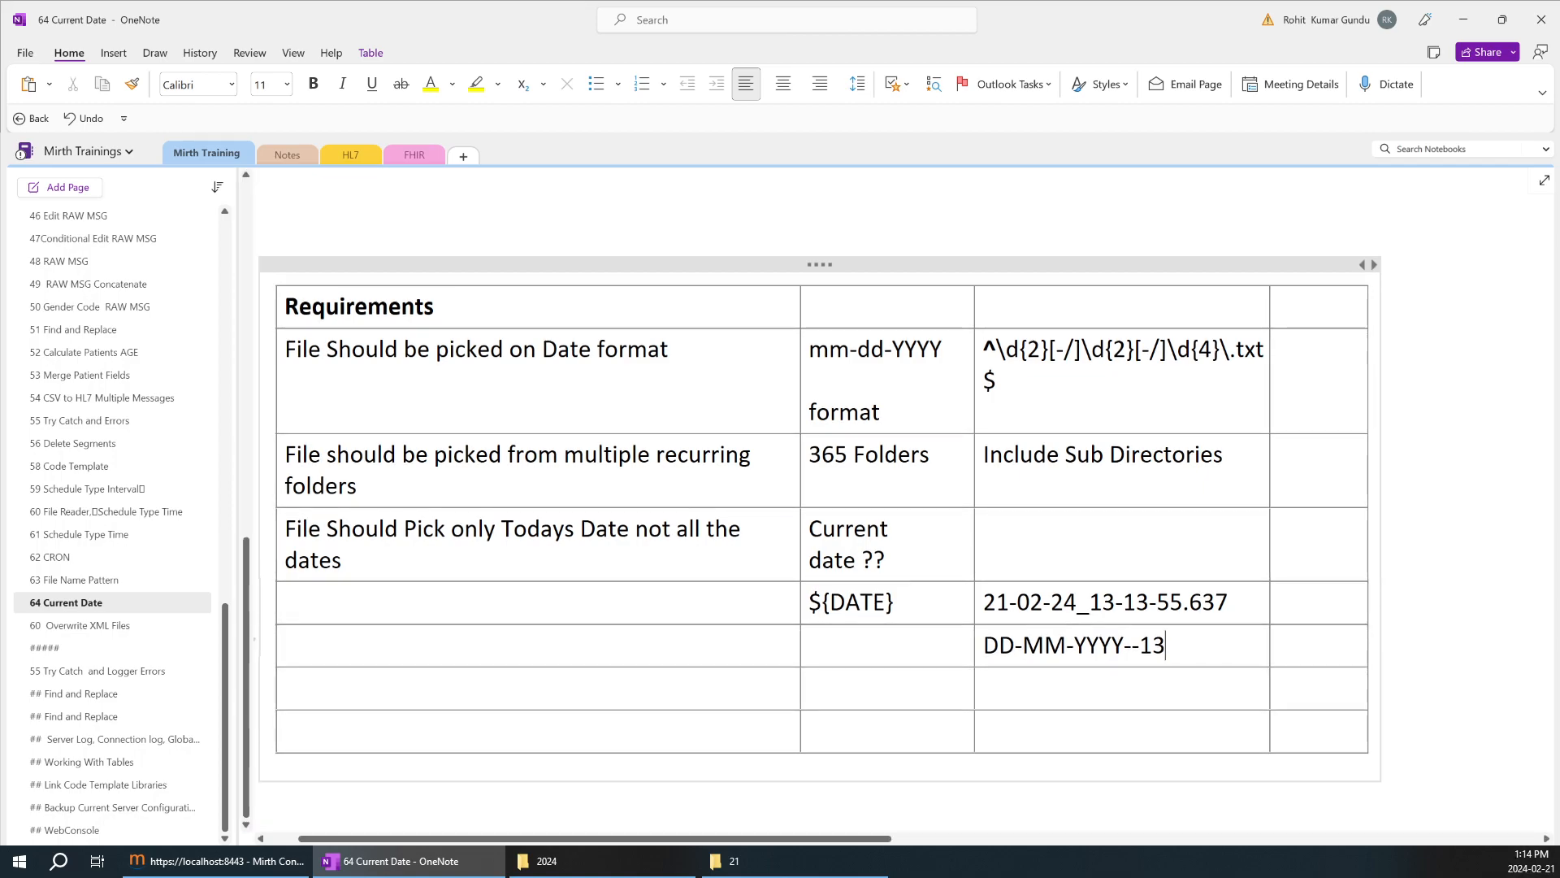
pyautogui.write('--13-55')
pyautogui.press('BackSpace')
pyautogui.press('BackSpace')
pyautogui.press('BackSpace')
pyautogui.press('BackSpace')
pyautogui.press('BackSpace')
pyautogui.press('BackSpace')
pyautogui.press('BackSpace')
pyautogui.press('BackSpace')
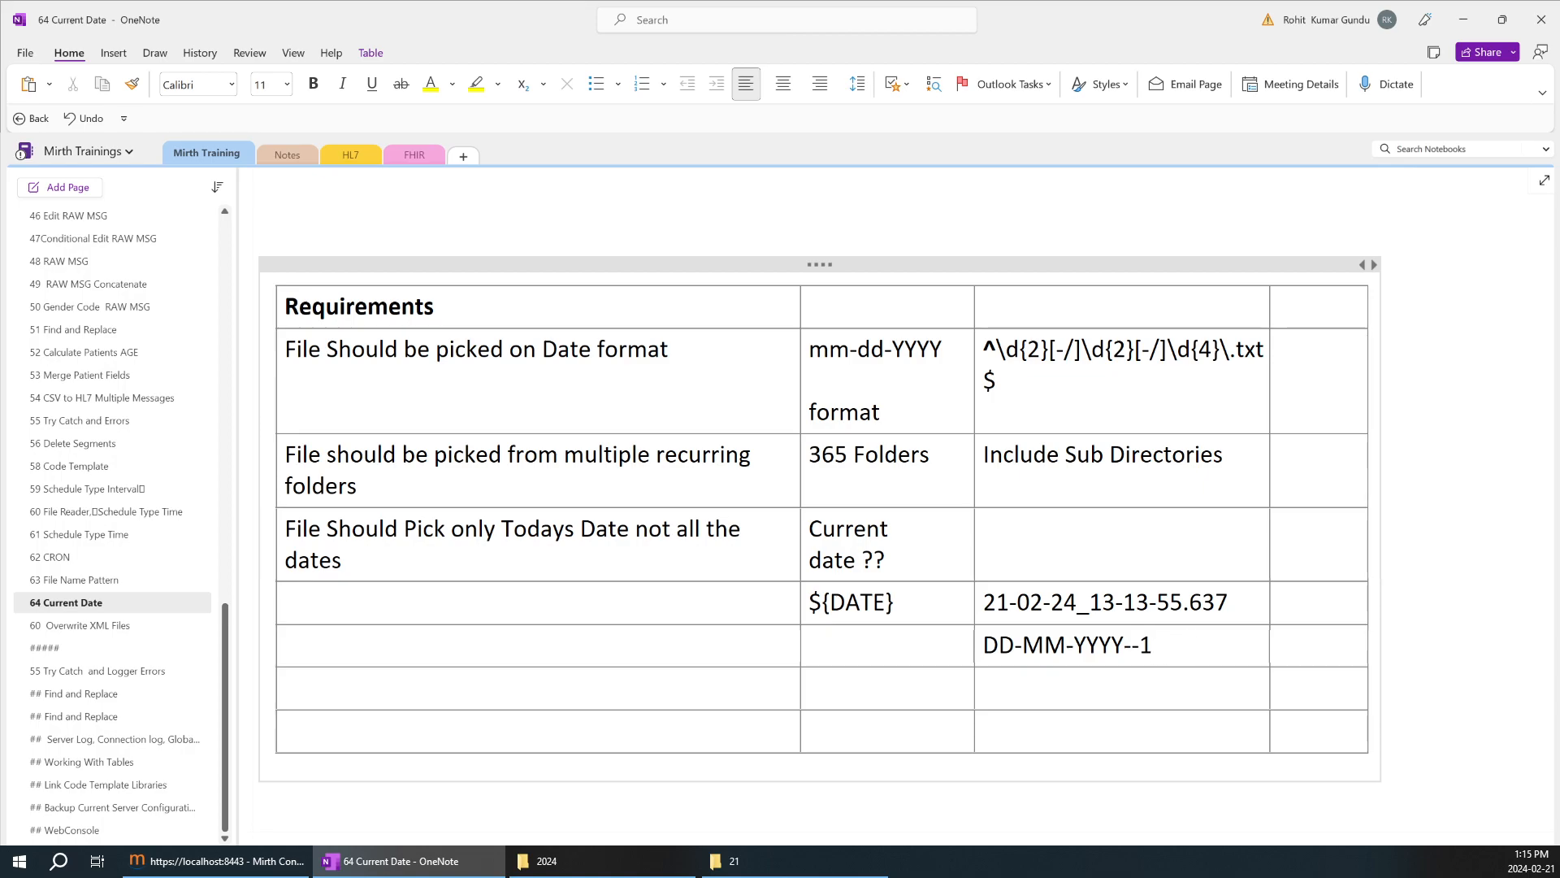
pyautogui.write('HH-MM-SS')
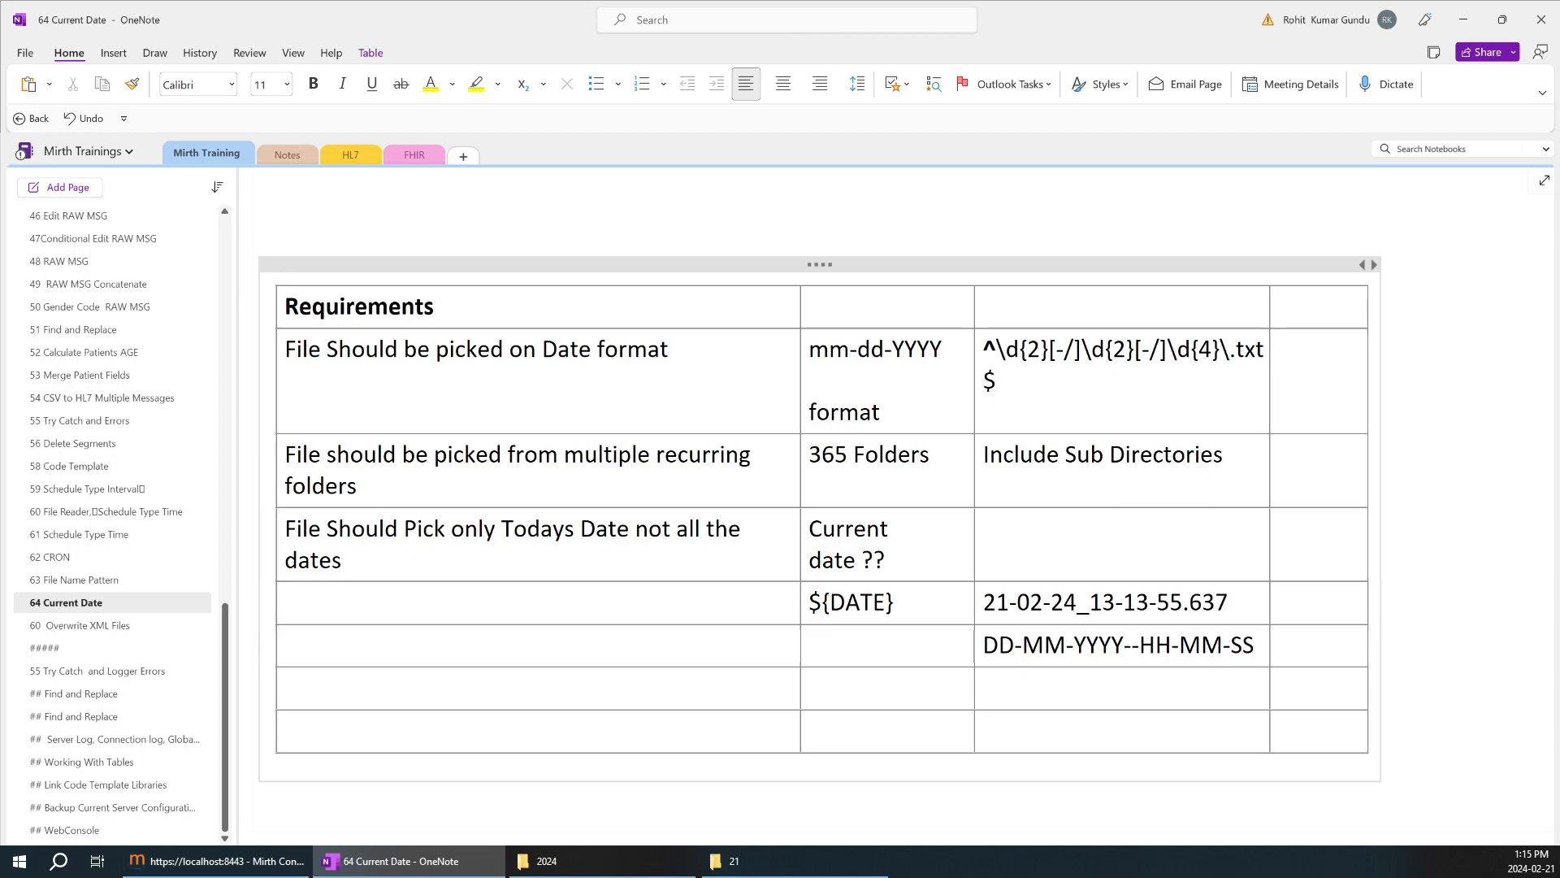
pyautogui.write('-MSS')
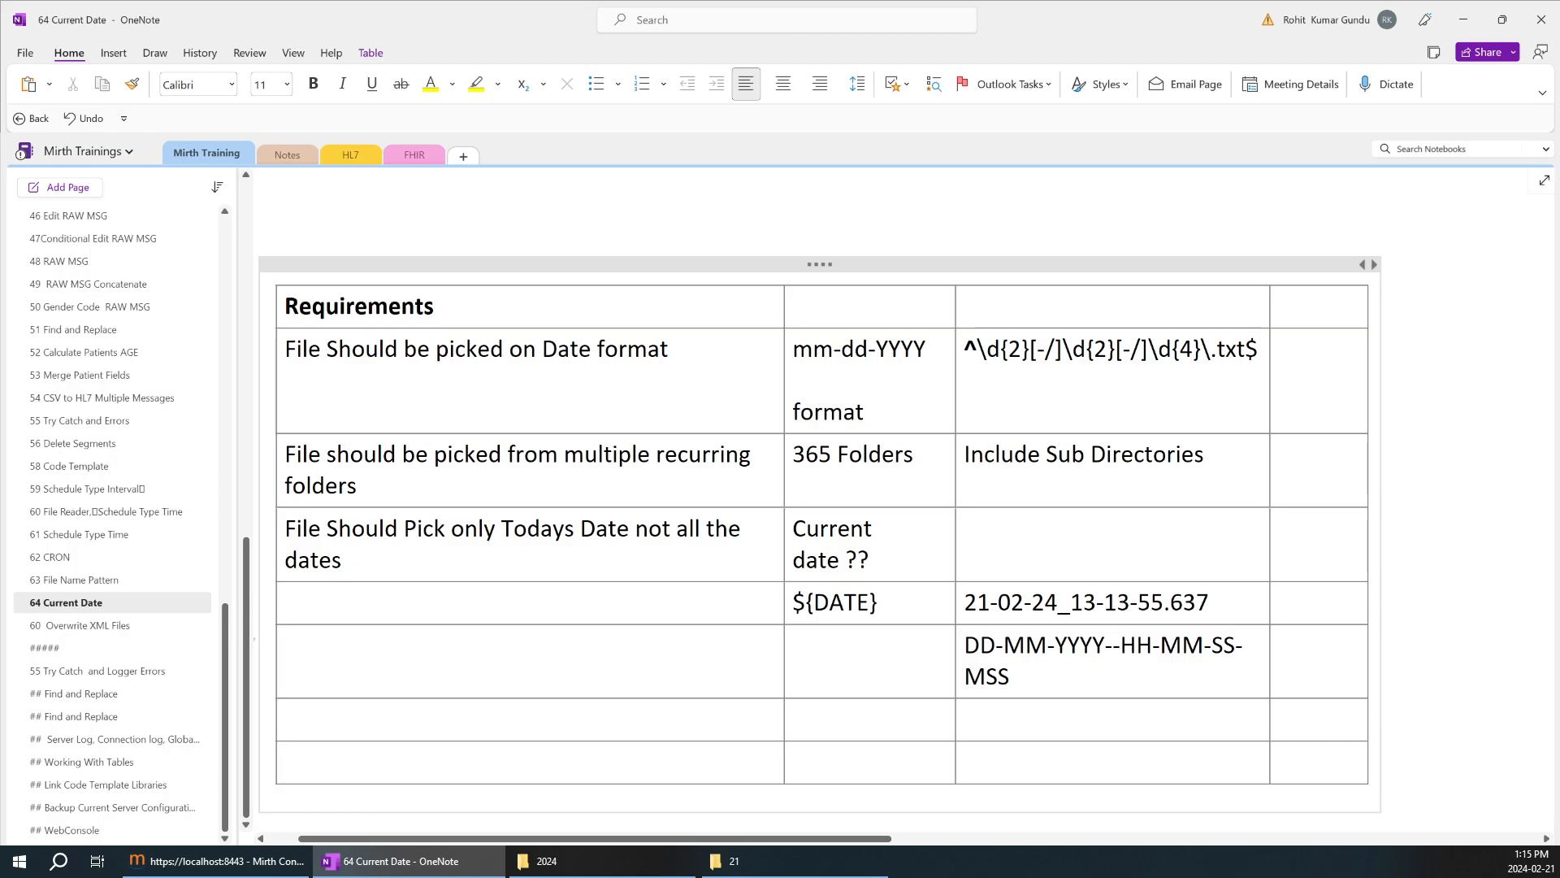
# Check the CSV file name in the February 21 folder against the noted date-time pattern.
pyautogui.moveTo(1010, 677); pyautogui.dragTo(965, 648)
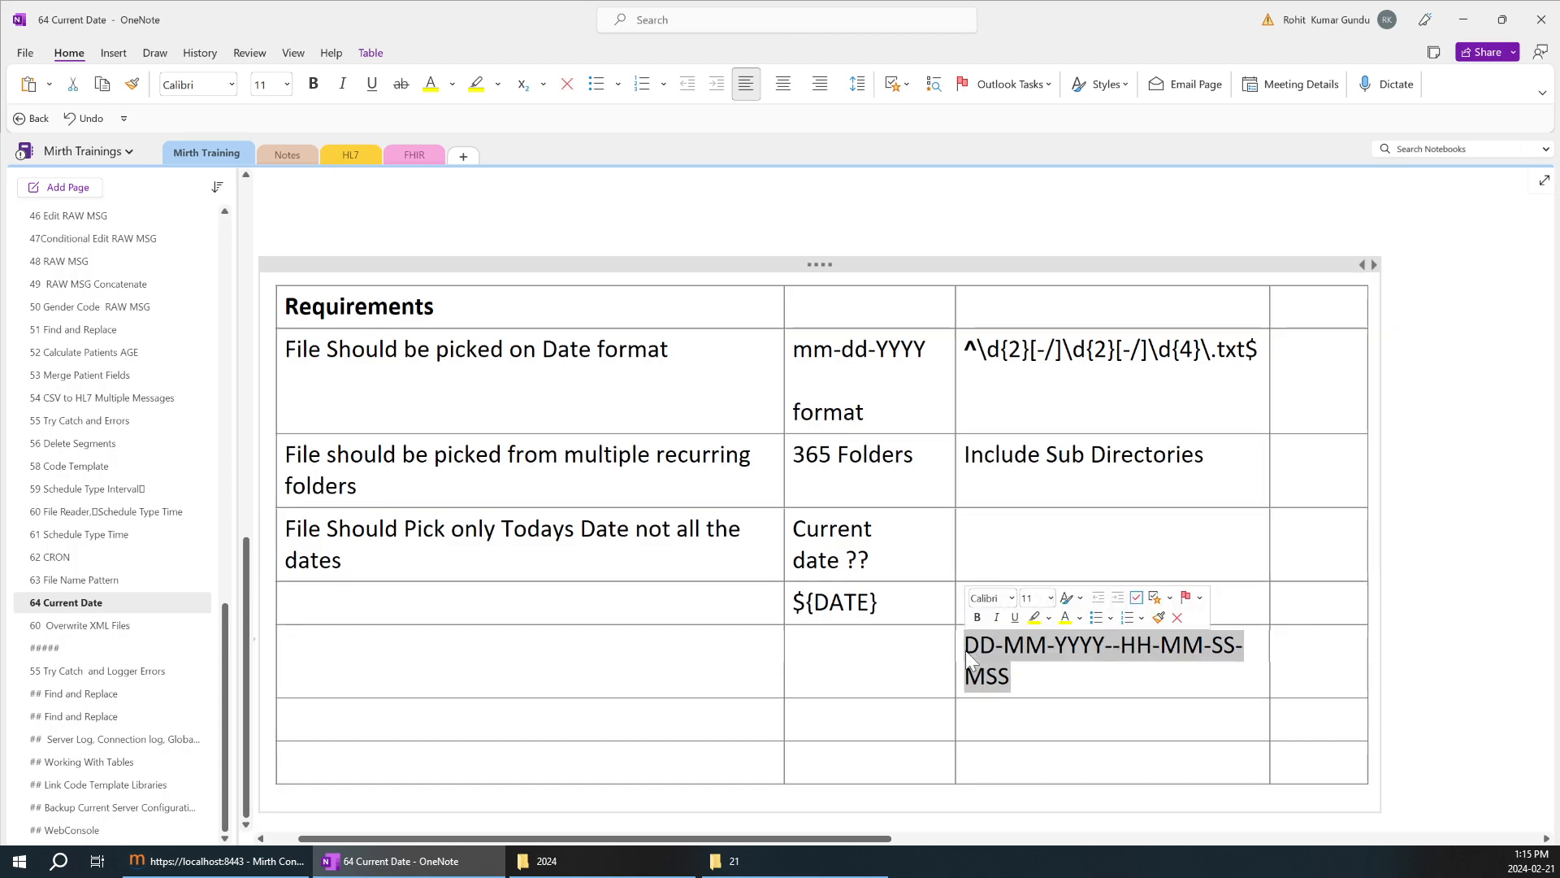
pyautogui.click(744, 860)
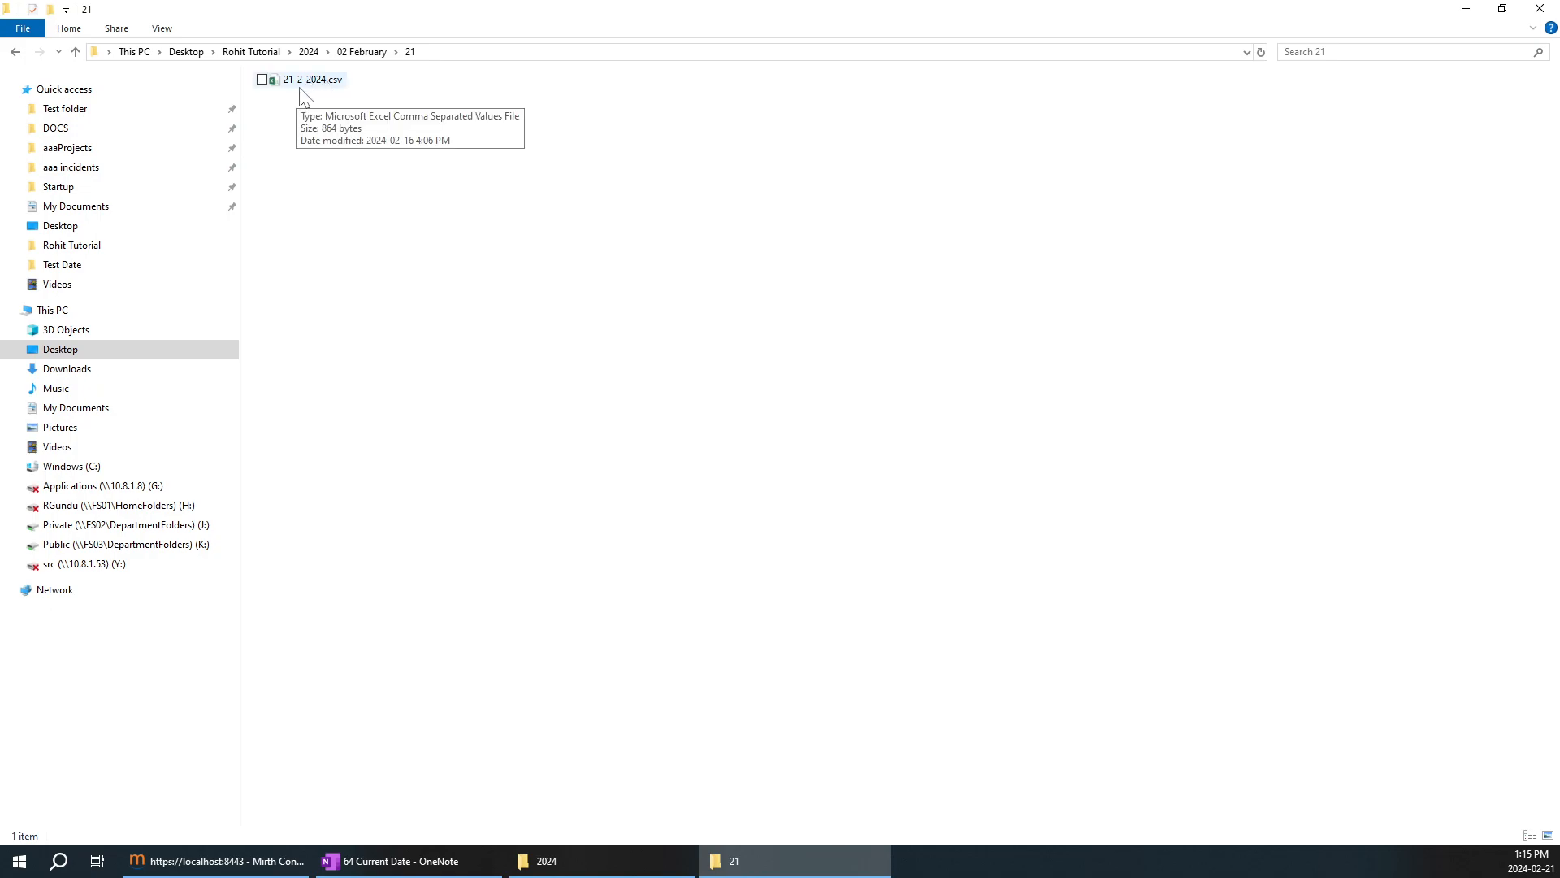
pyautogui.rightClick(329, 90)
pyautogui.click(605, 284)
pyautogui.click(609, 296)
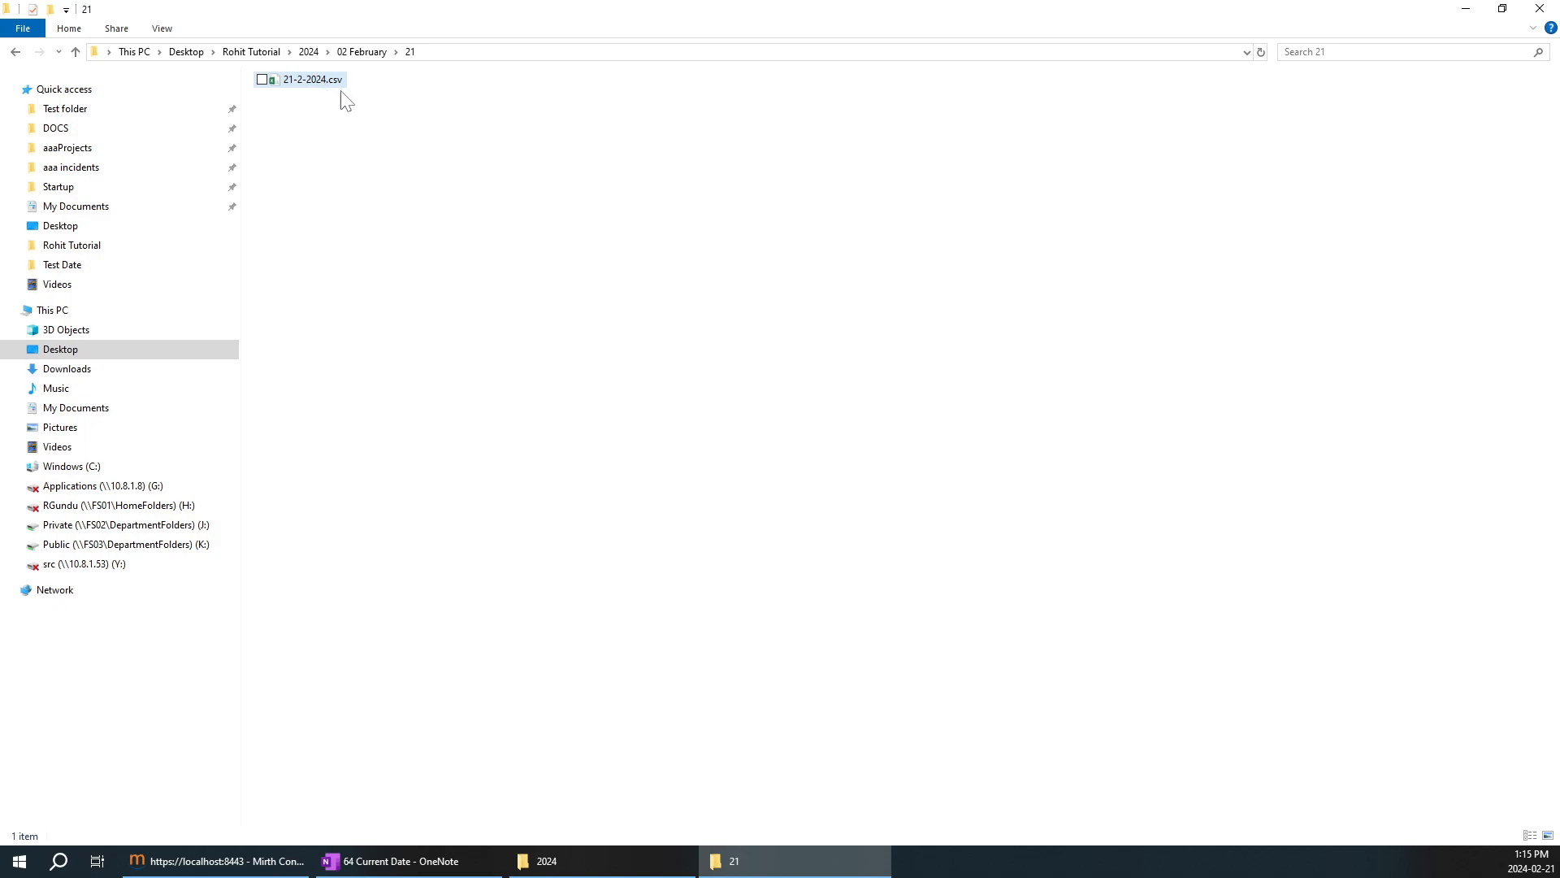
pyautogui.hotkey('alt', 'Tab')
# Highlight the milliseconds and the full date output in OneNote, and compare it with the file in folder 21.
pyautogui.click(1135, 644)
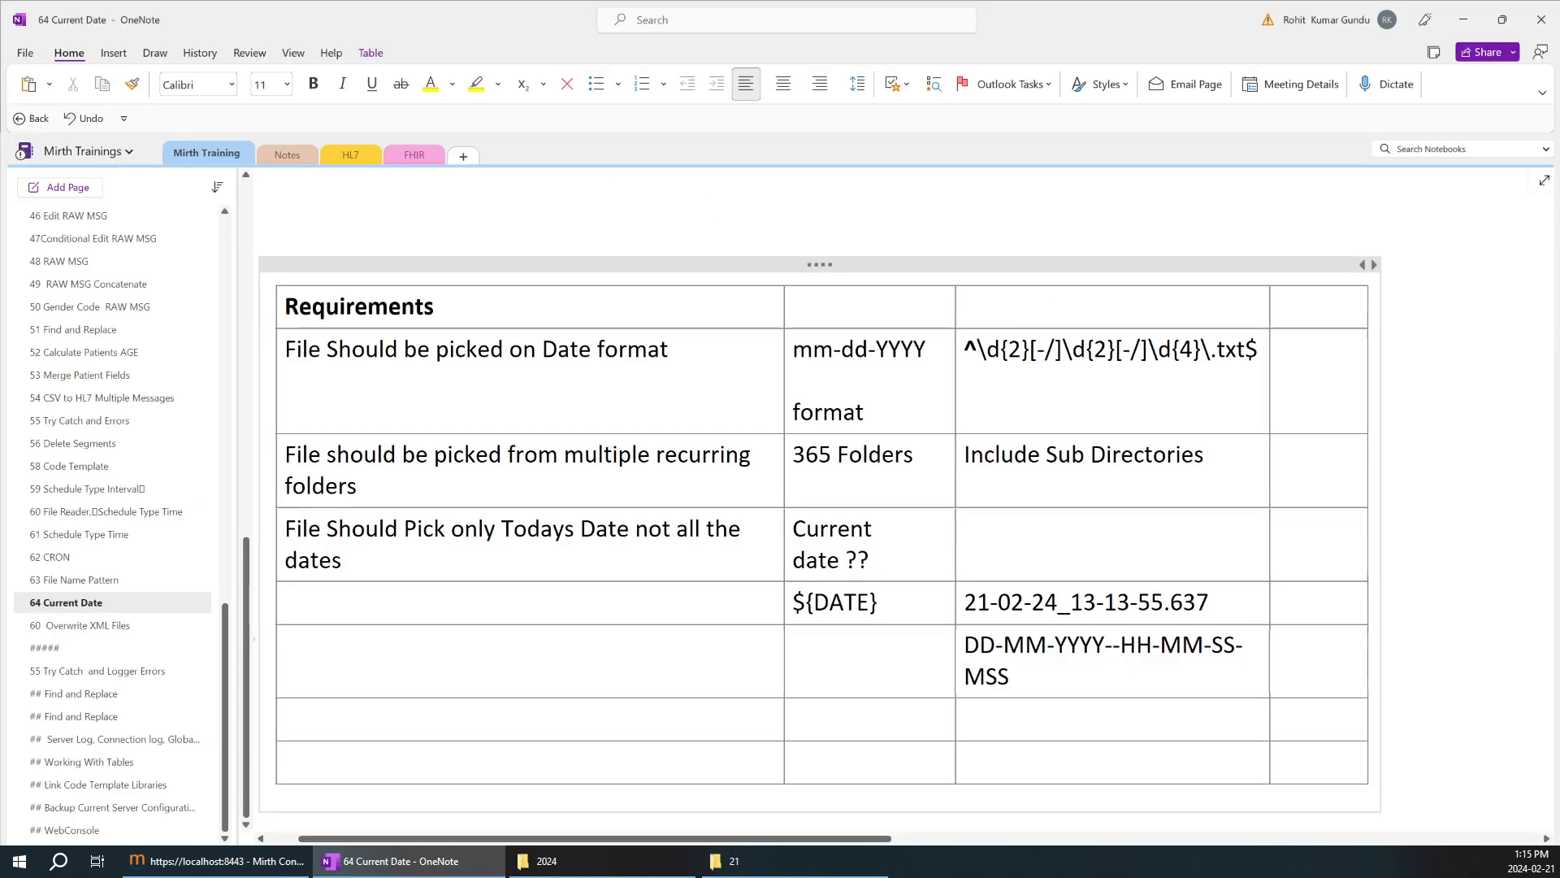
pyautogui.moveTo(1171, 603); pyautogui.dragTo(1217, 602)
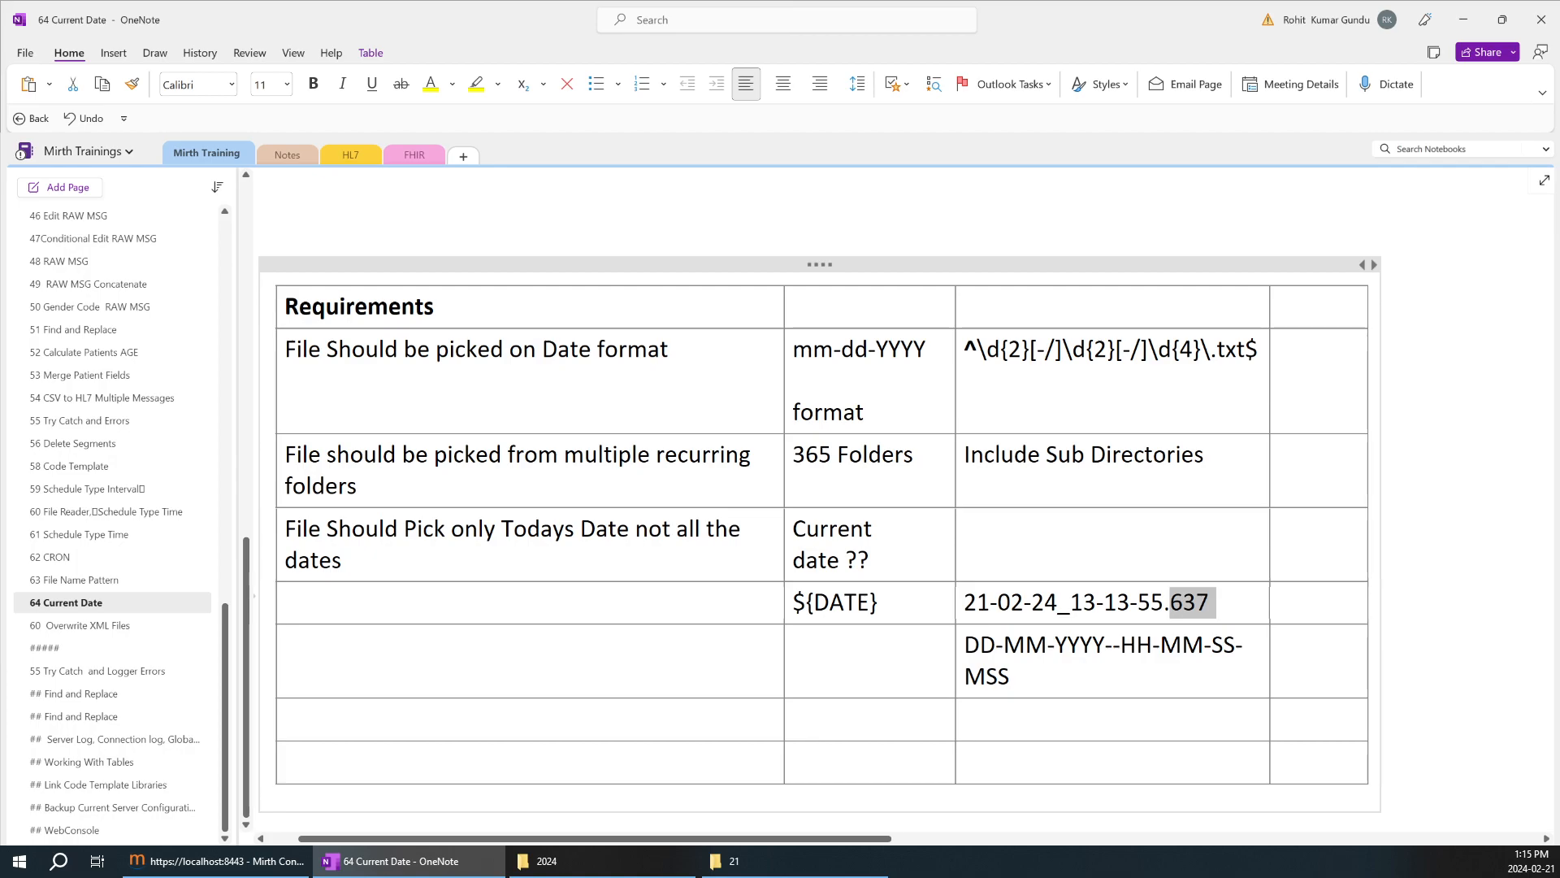
pyautogui.click(1239, 608)
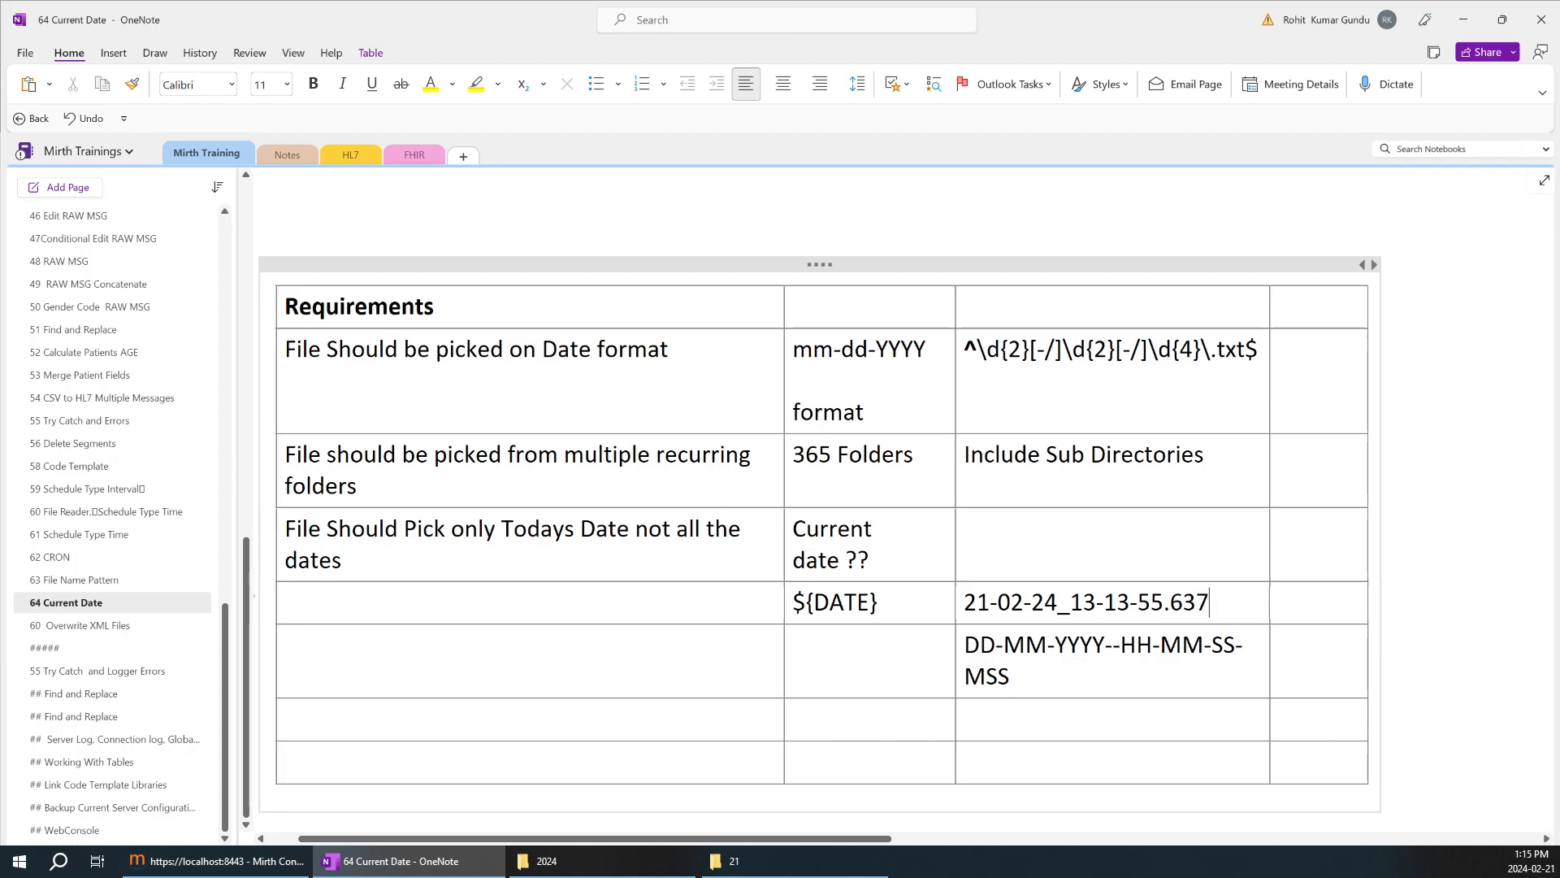
pyautogui.hotkey('ctrl', 'shift', 'Left')
pyautogui.hotkey('ctrl', 'shift', 'Left')
pyautogui.hotkey('ctrl', 'shift', 'Left')
pyautogui.hotkey('ctrl', 'shift', 'Left')
pyautogui.hotkey('ctrl', 'shift', 'Left')
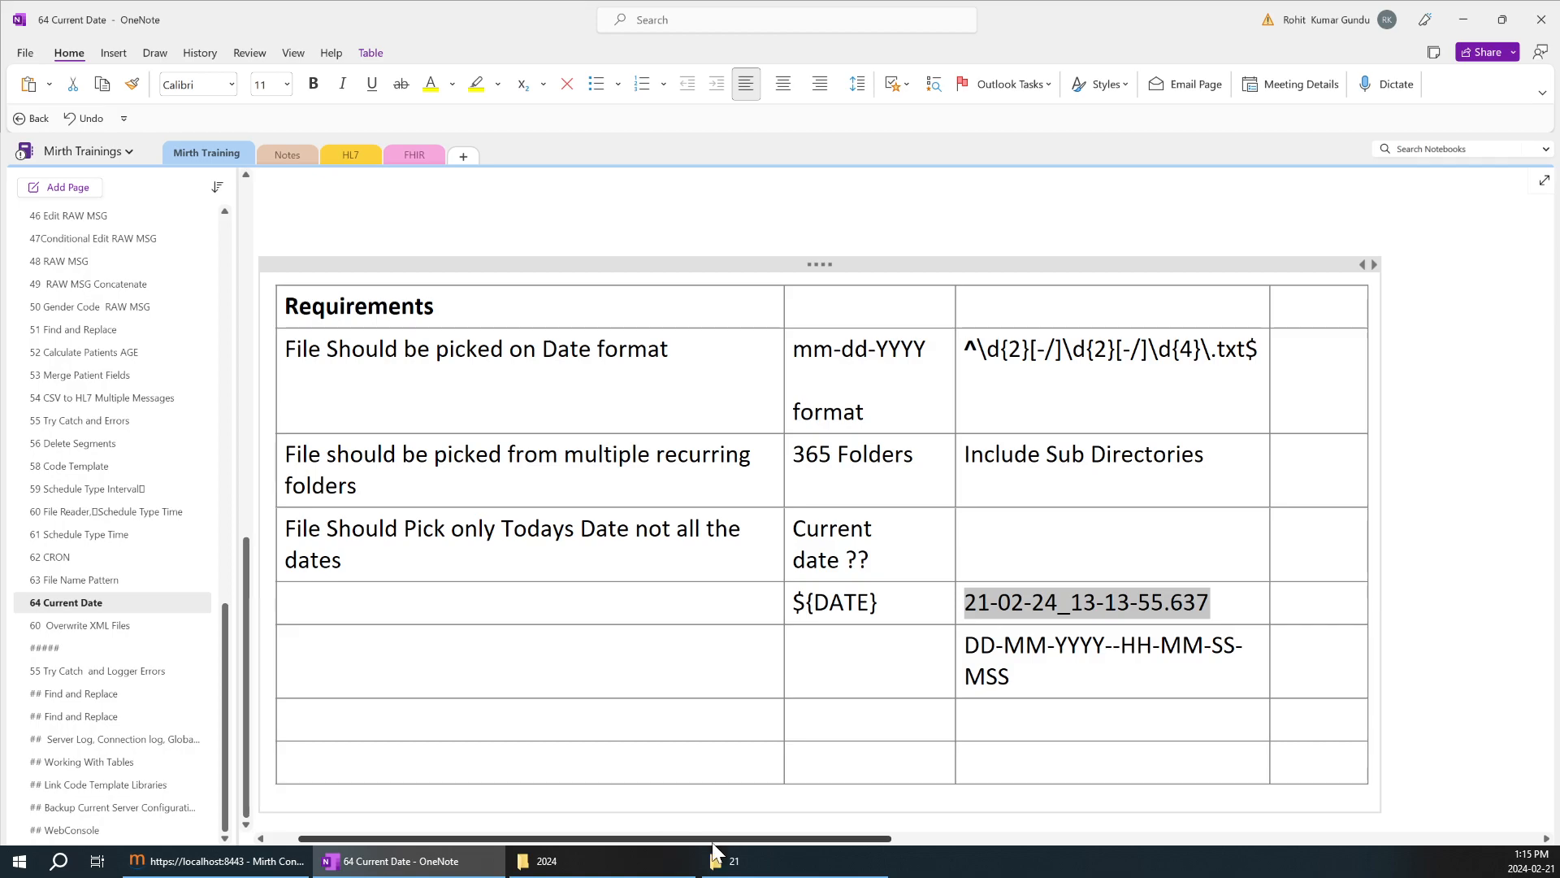
pyautogui.click(772, 859)
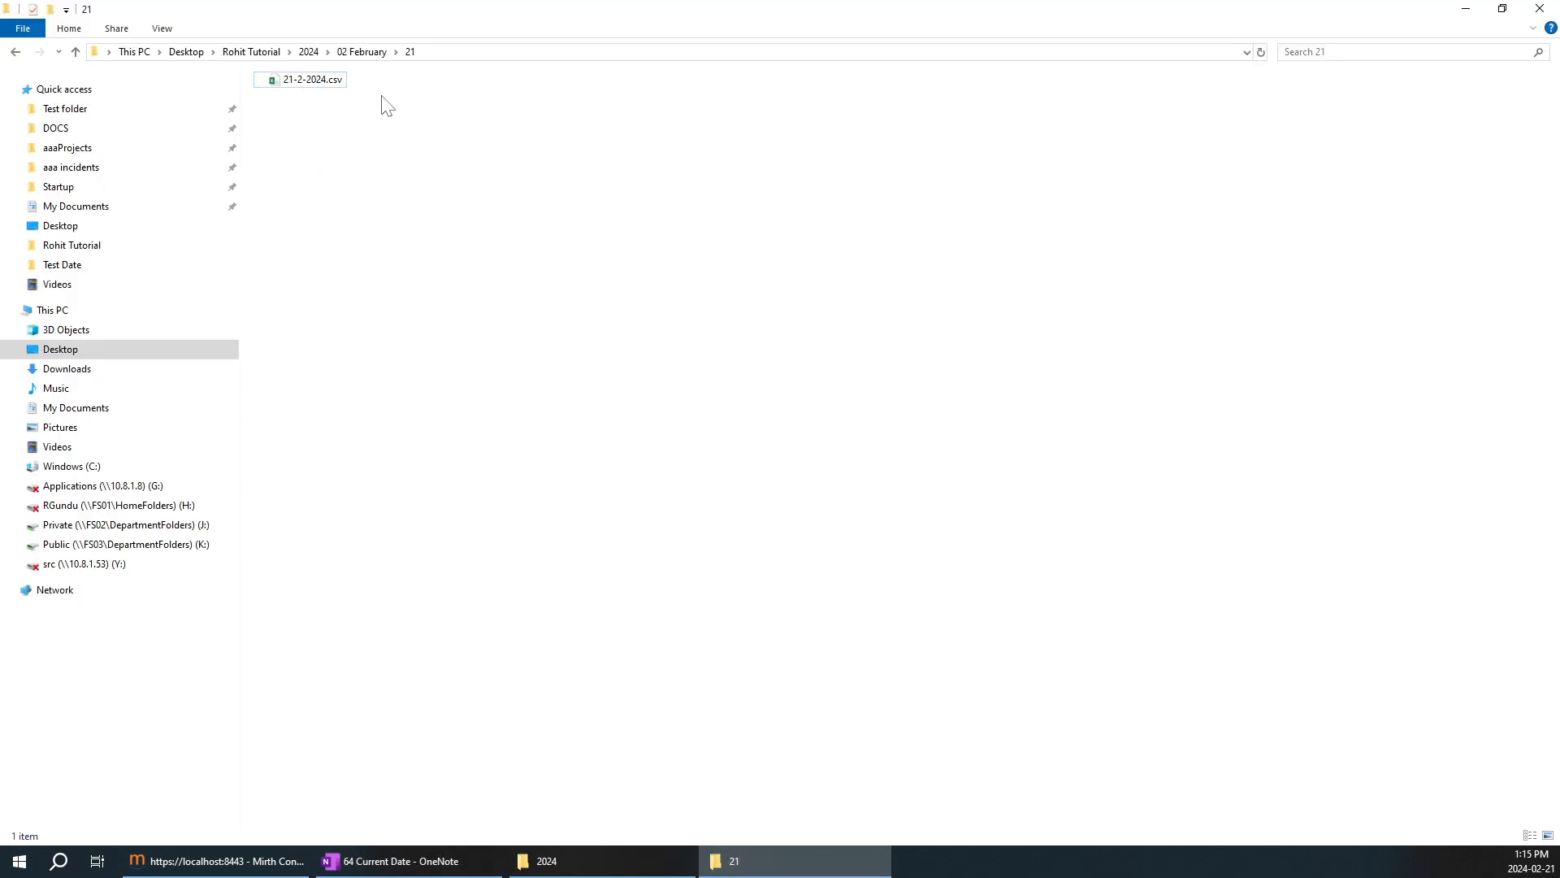
pyautogui.click(322, 84)
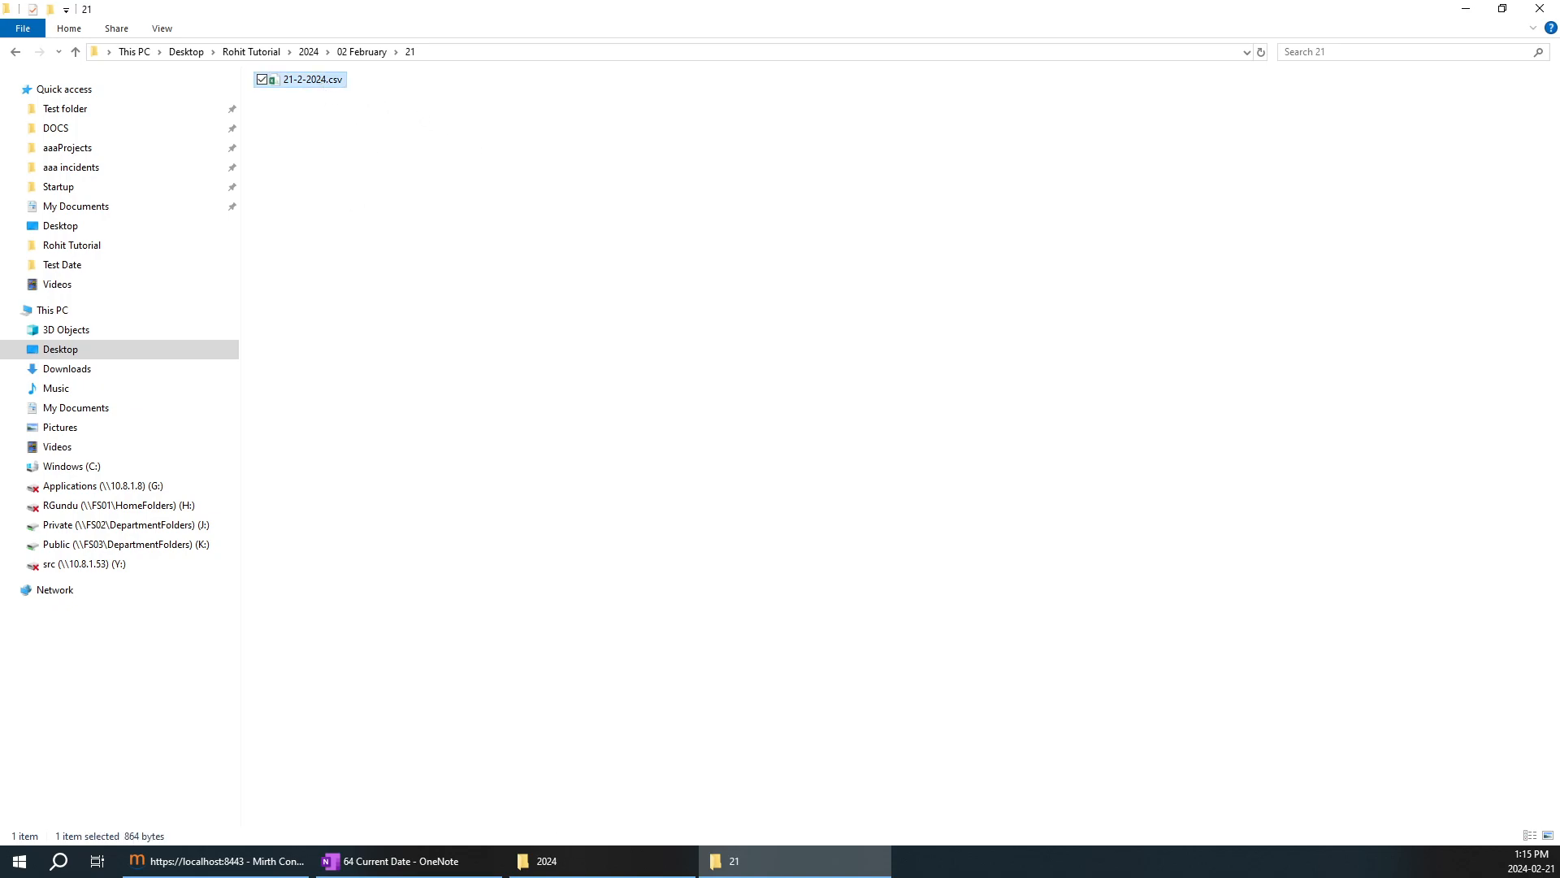
# Review the mm-dd-YYYY requirement in OneNote against the ${DATE} variable, its output and the noted pattern.
pyautogui.click(448, 863)
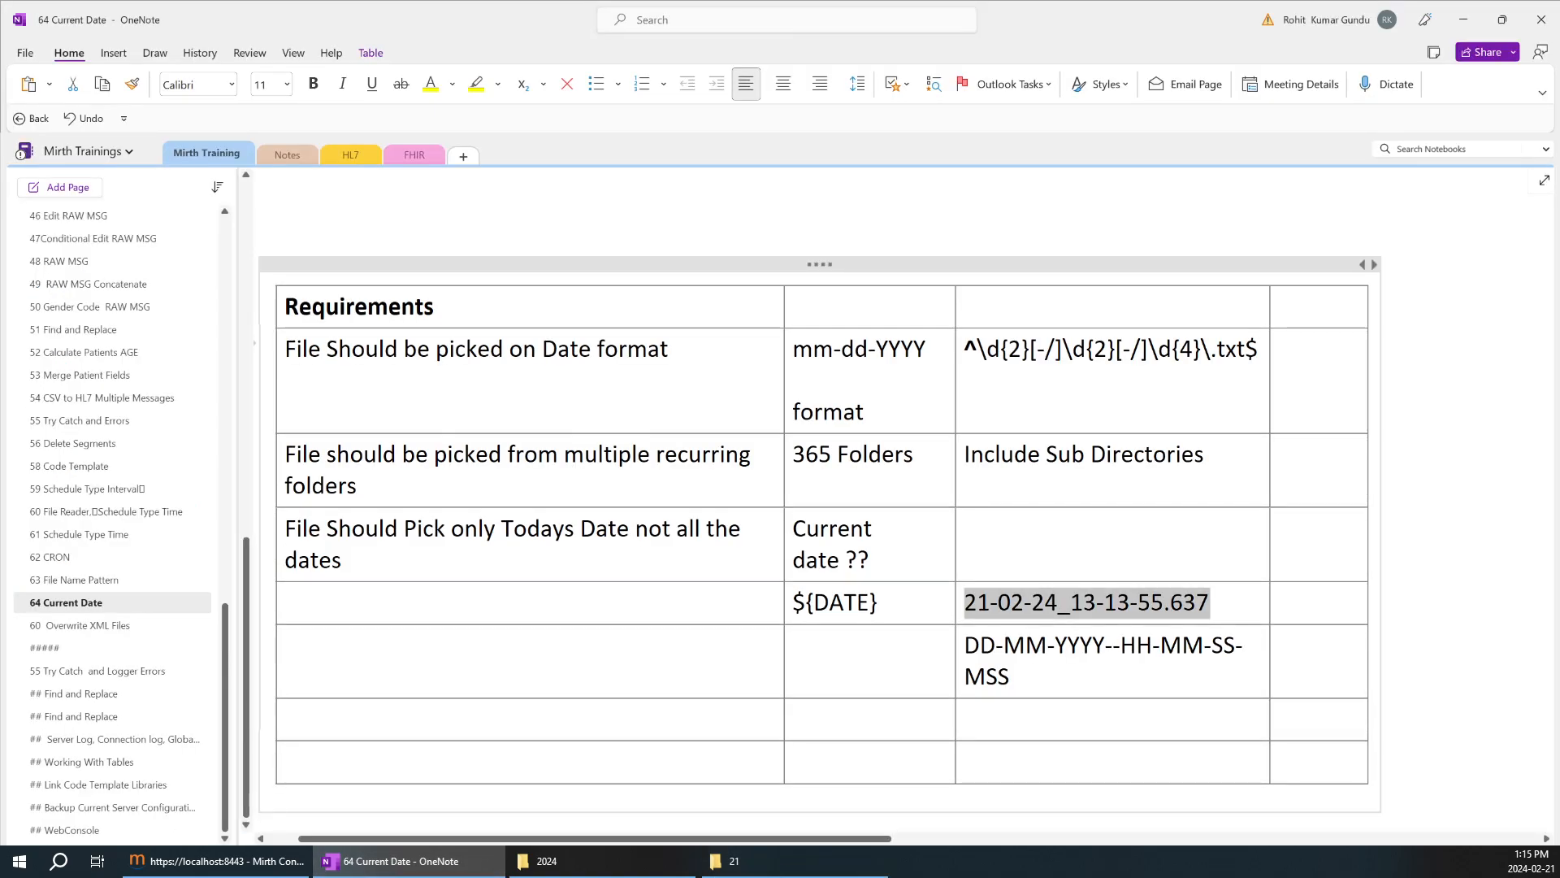
pyautogui.moveTo(917, 350); pyautogui.dragTo(732, 353)
pyautogui.moveTo(902, 603); pyautogui.dragTo(805, 603)
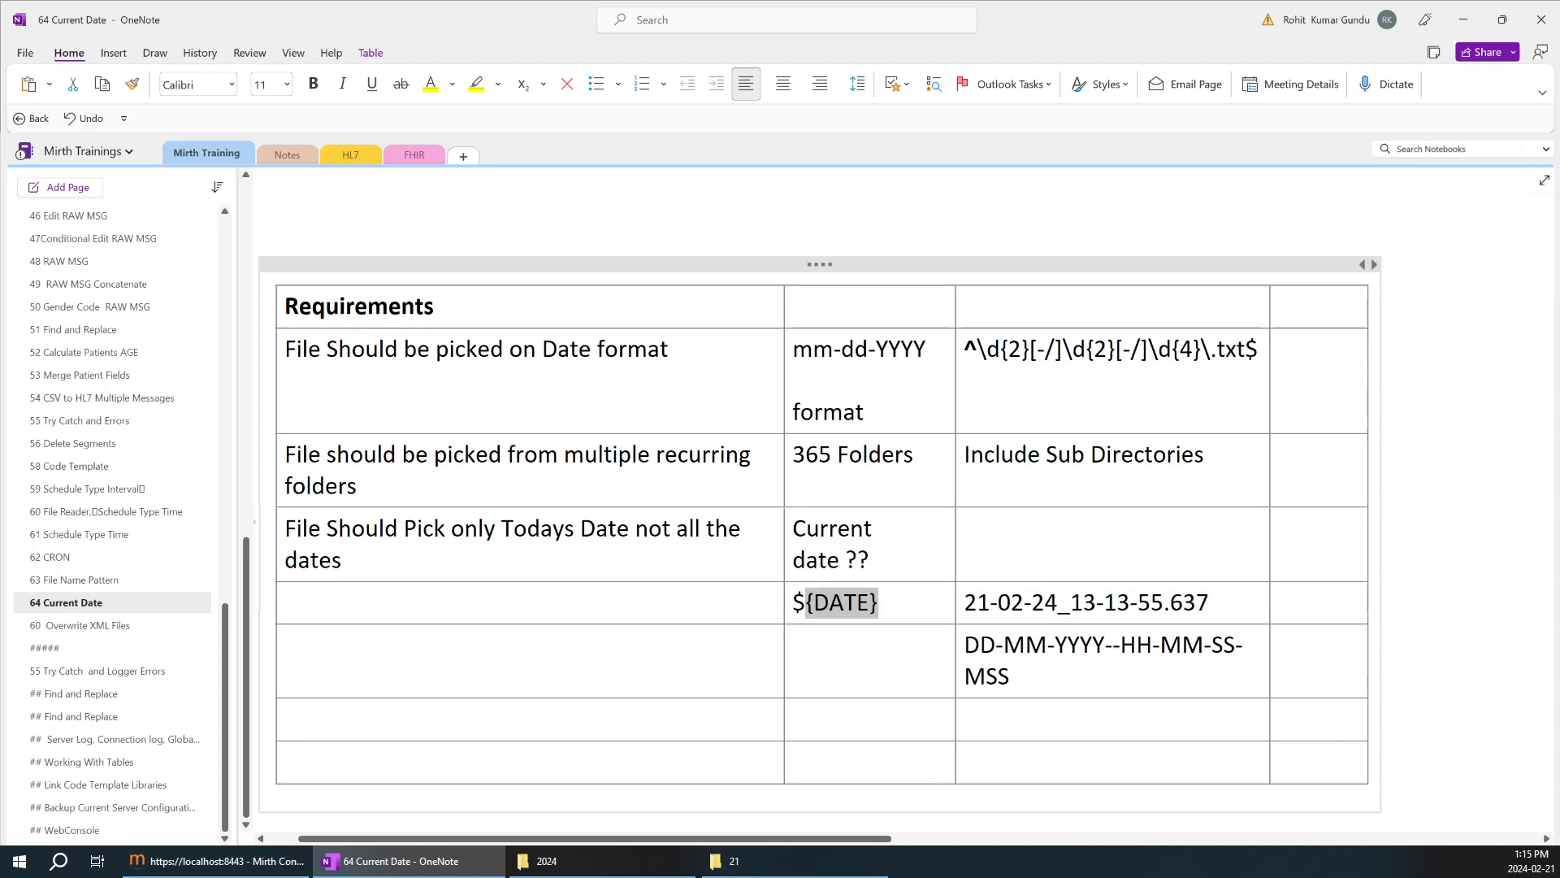
pyautogui.scroll(10, 821, 496)
pyautogui.scroll(-10, 669, 522)
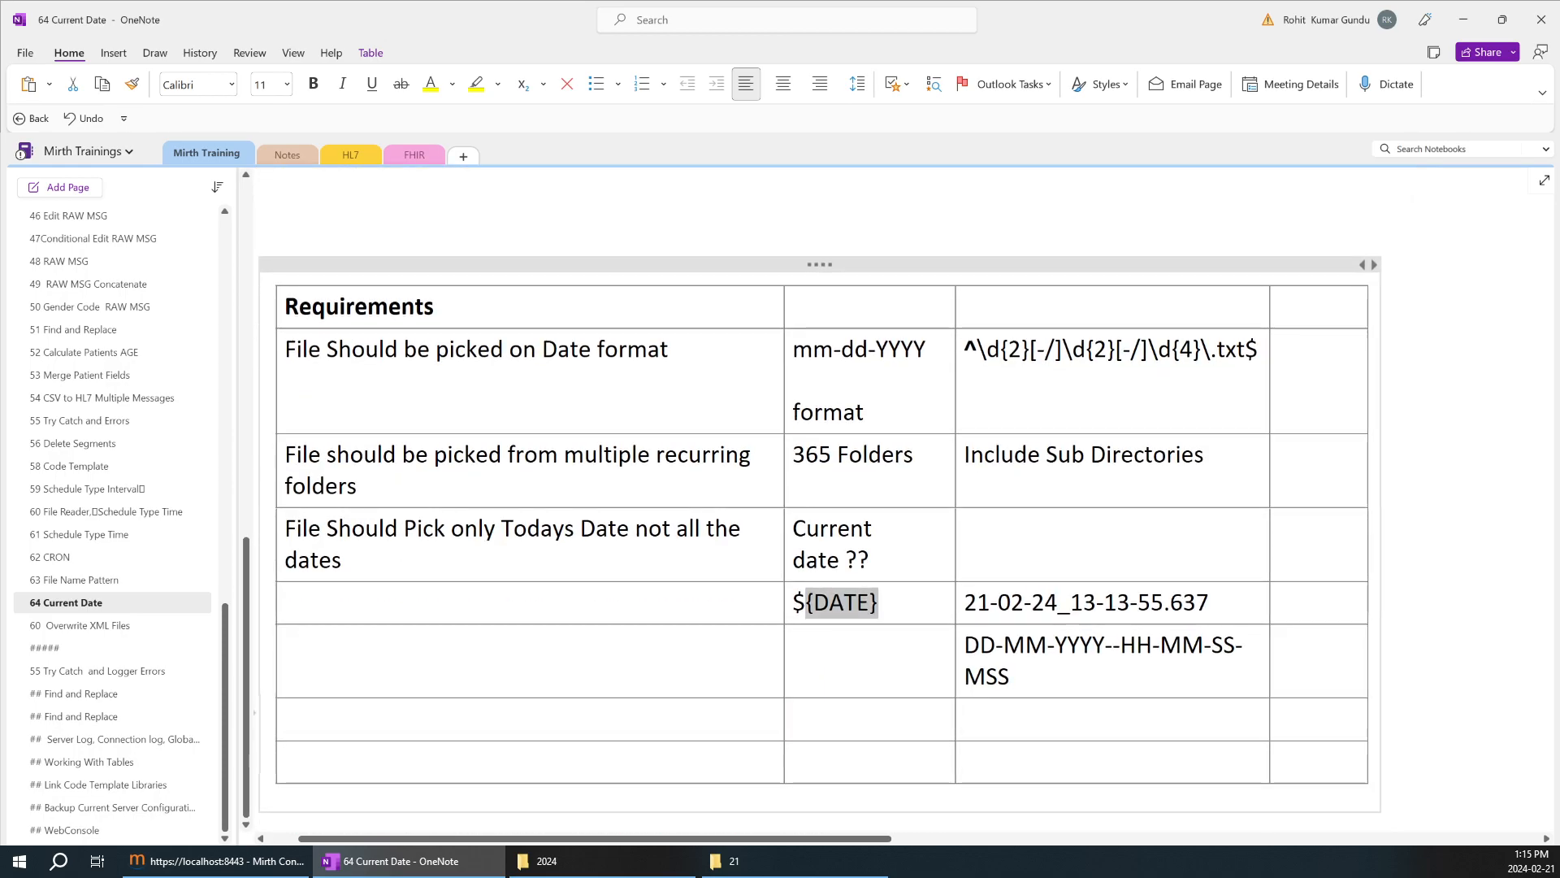
pyautogui.click(880, 602)
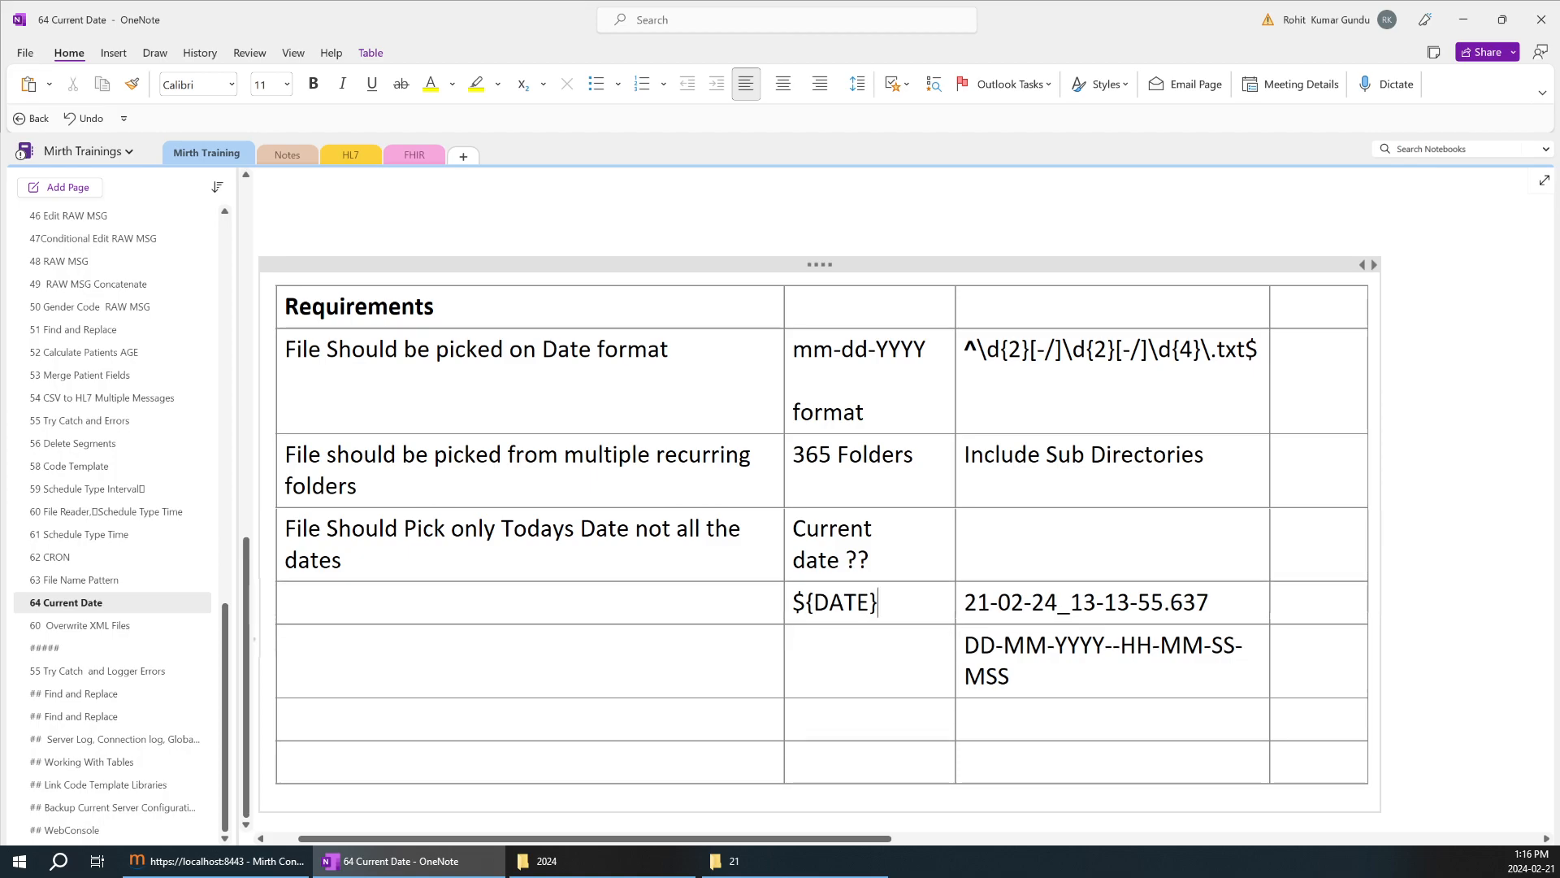
pyautogui.moveTo(880, 602); pyautogui.dragTo(1009, 676)
# Switch to Mirth Connect and open the File Picker1 channel's source settings.
pyautogui.click(193, 865)
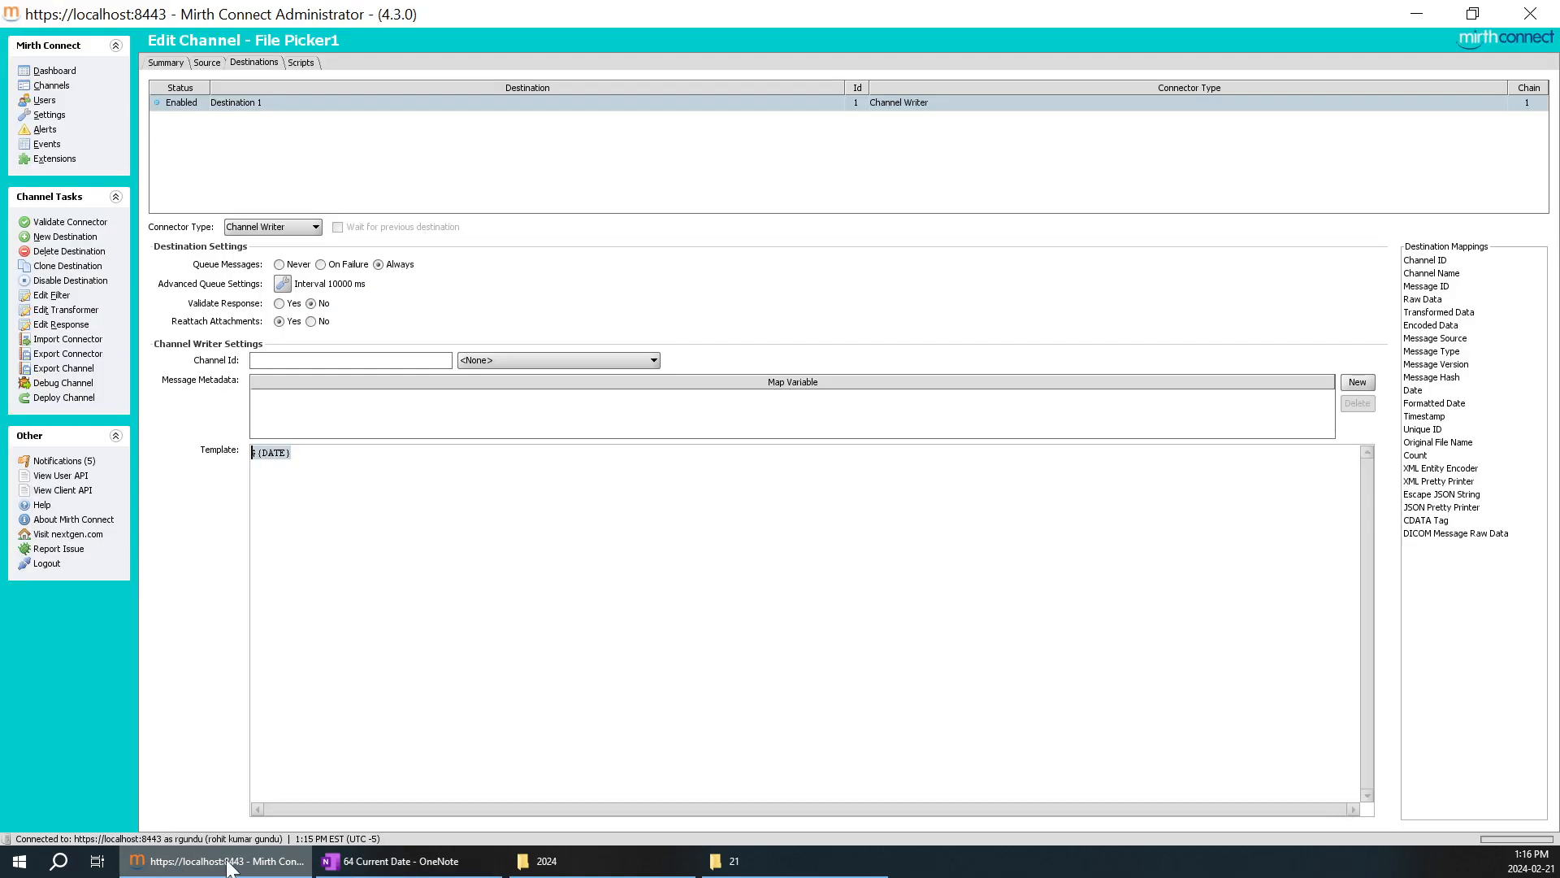
pyautogui.click(210, 62)
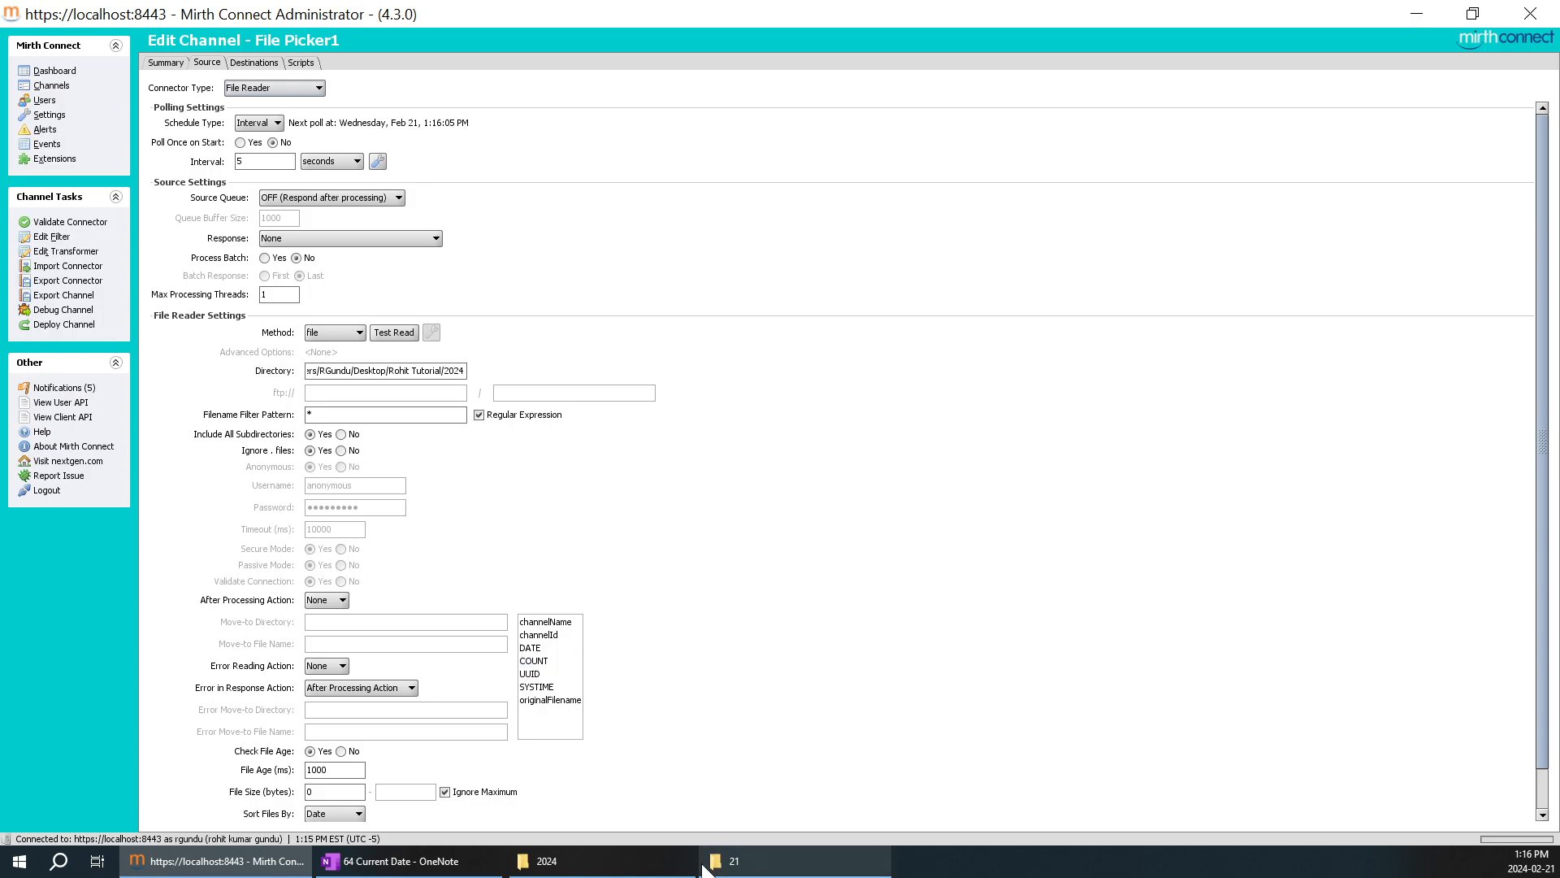
# Compare the mm-dd-YYYY requirement in OneNote with the file in folder 21 and the system calendar's current date.
pyautogui.click(726, 860)
pyautogui.click(228, 860)
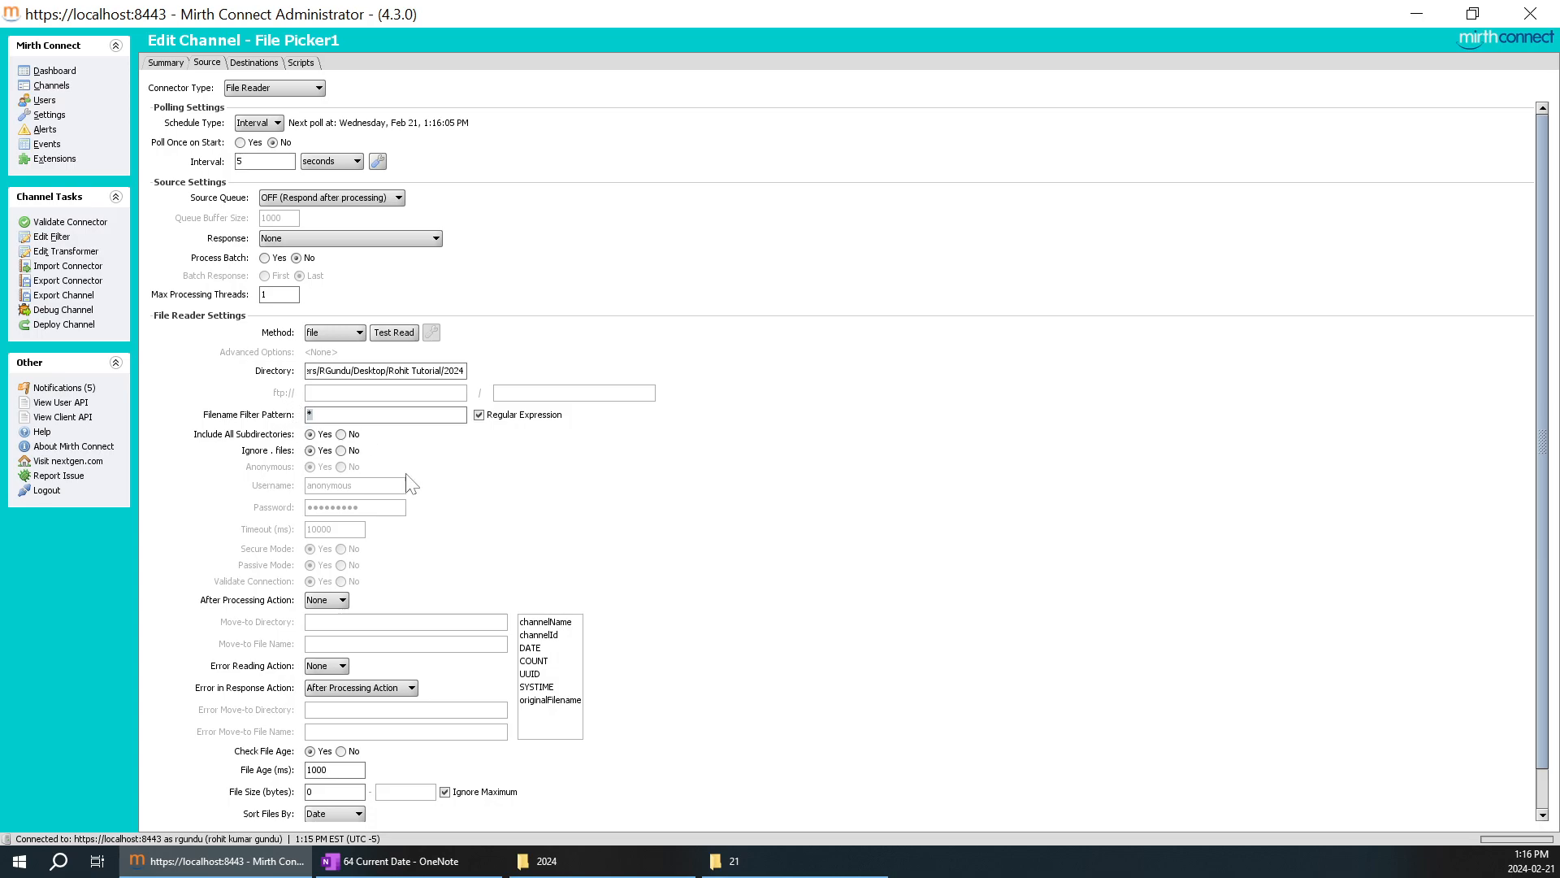
pyautogui.click(447, 860)
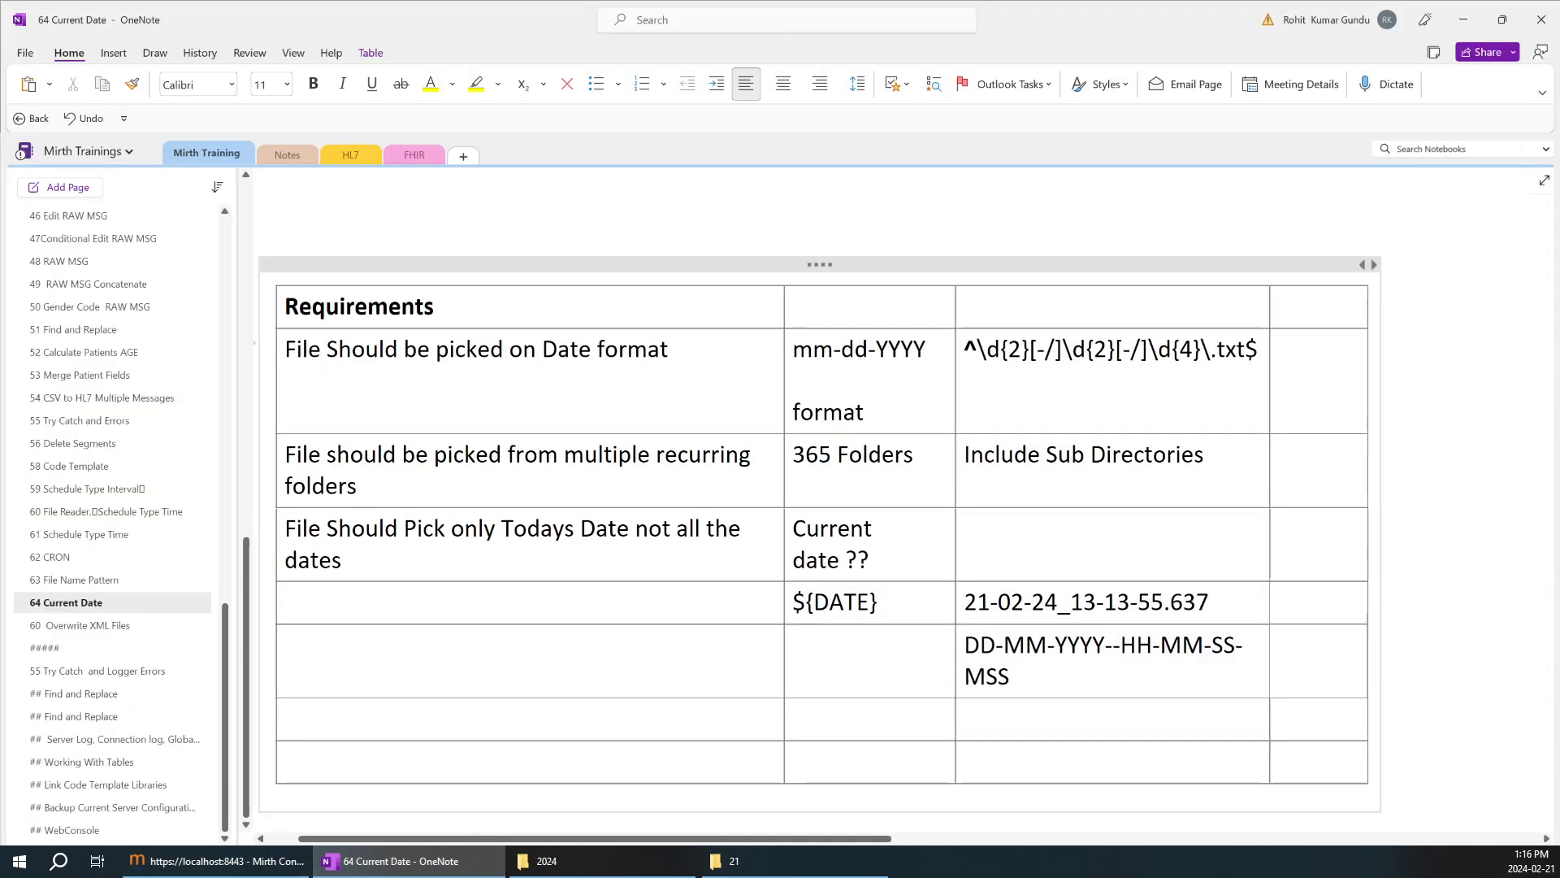
pyautogui.moveTo(930, 351); pyautogui.dragTo(793, 350)
pyautogui.click(1540, 863)
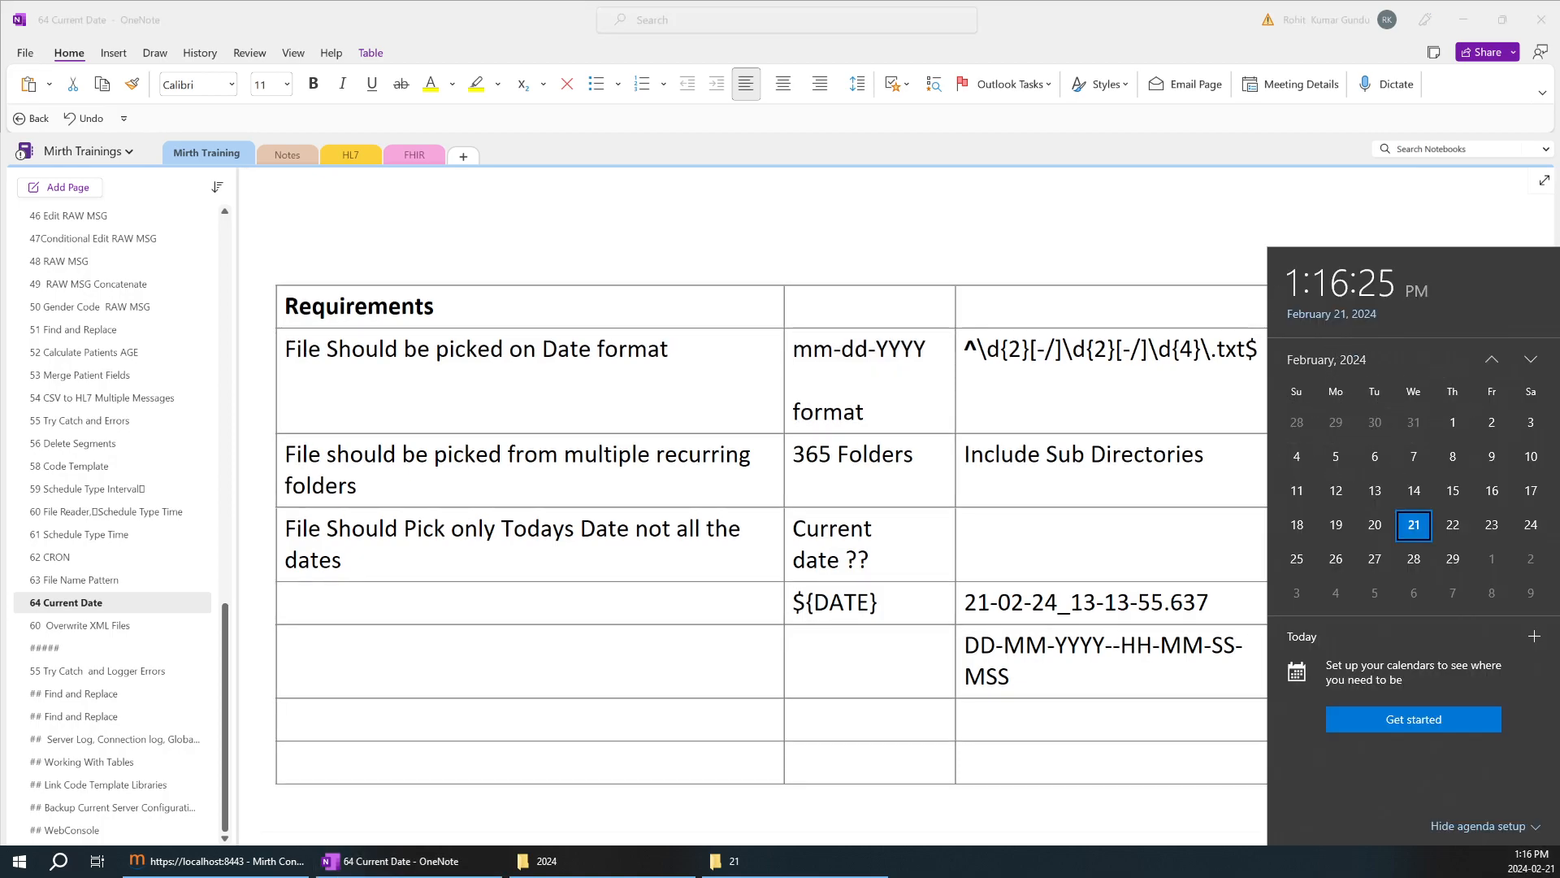
pyautogui.click(1114, 309)
pyautogui.click(837, 379)
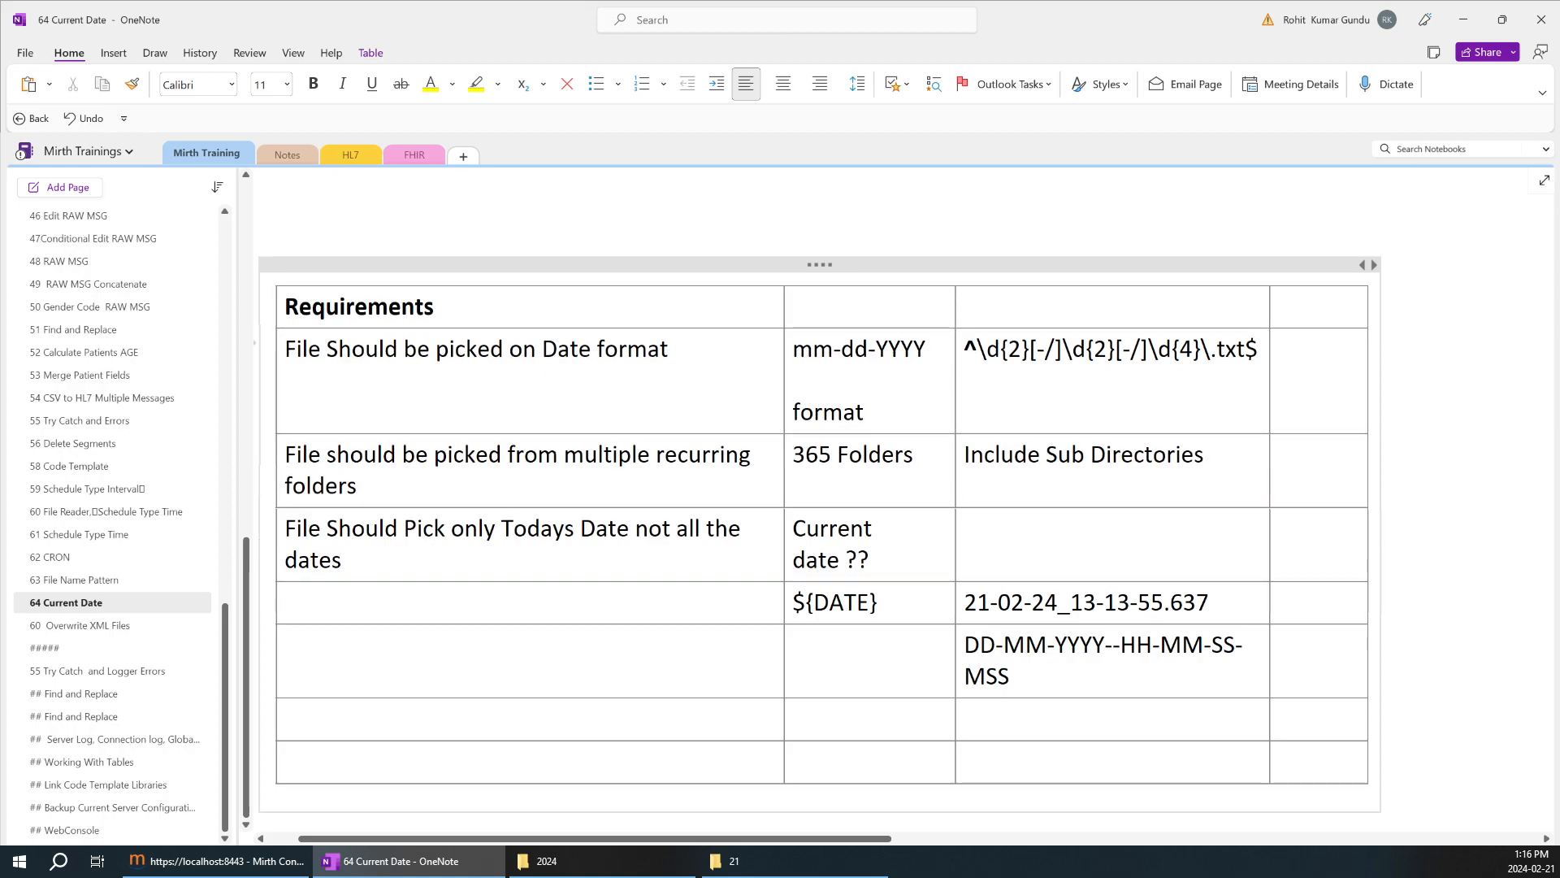
# Change the required date format in the OneNote table to dd-mm-YYYY and check it against the CSV file name in folder 21.
pyautogui.doubleClick(802, 349)
pyautogui.write('dd')
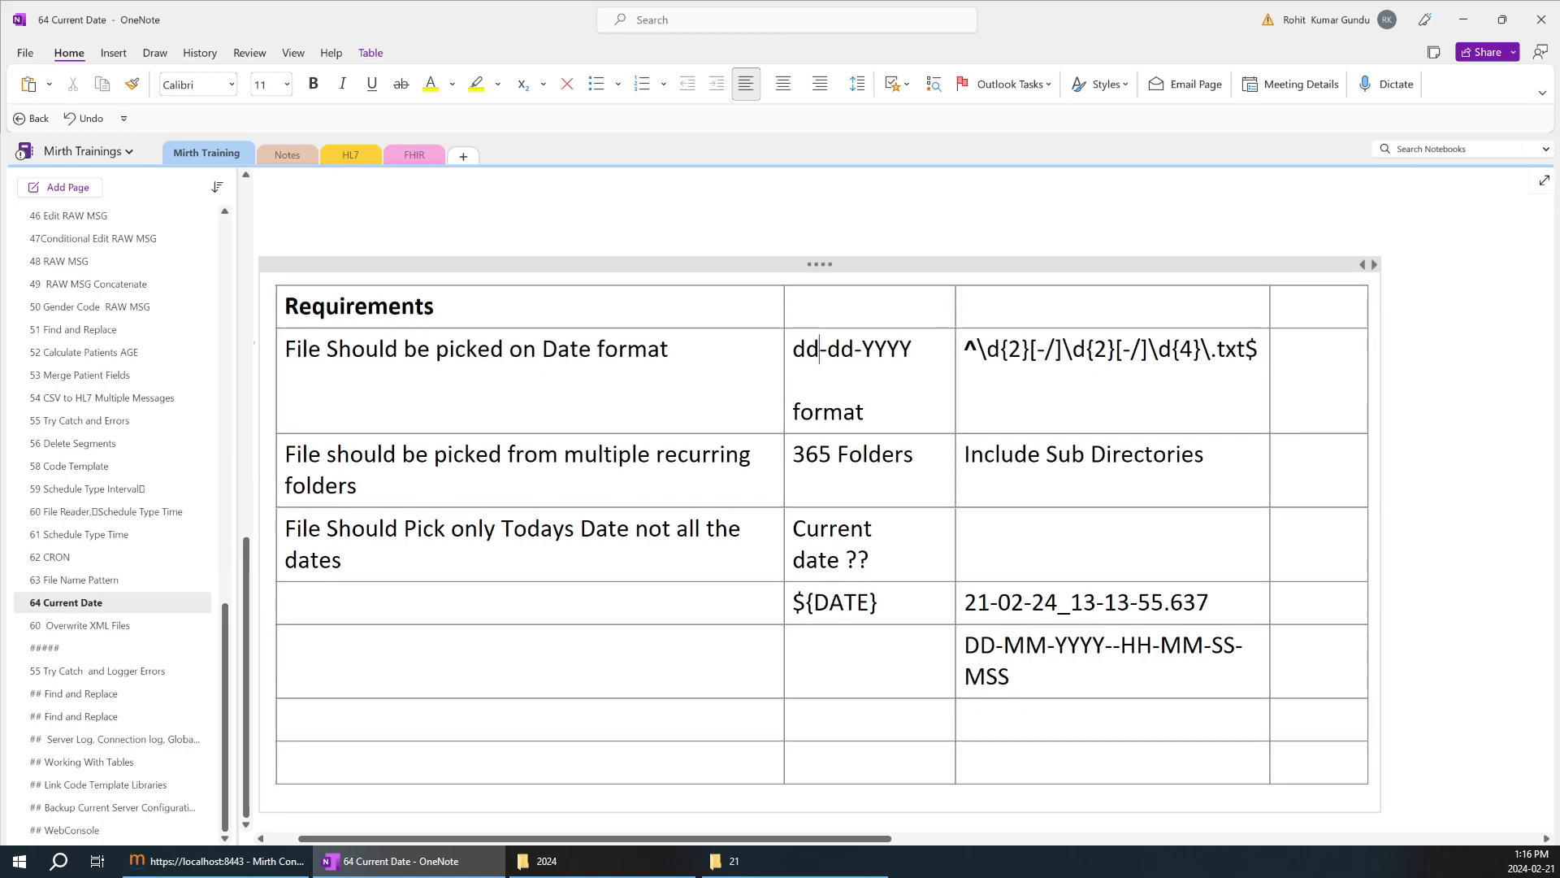
pyautogui.doubleClick(845, 351)
pyautogui.write('mm')
pyautogui.press('Down')
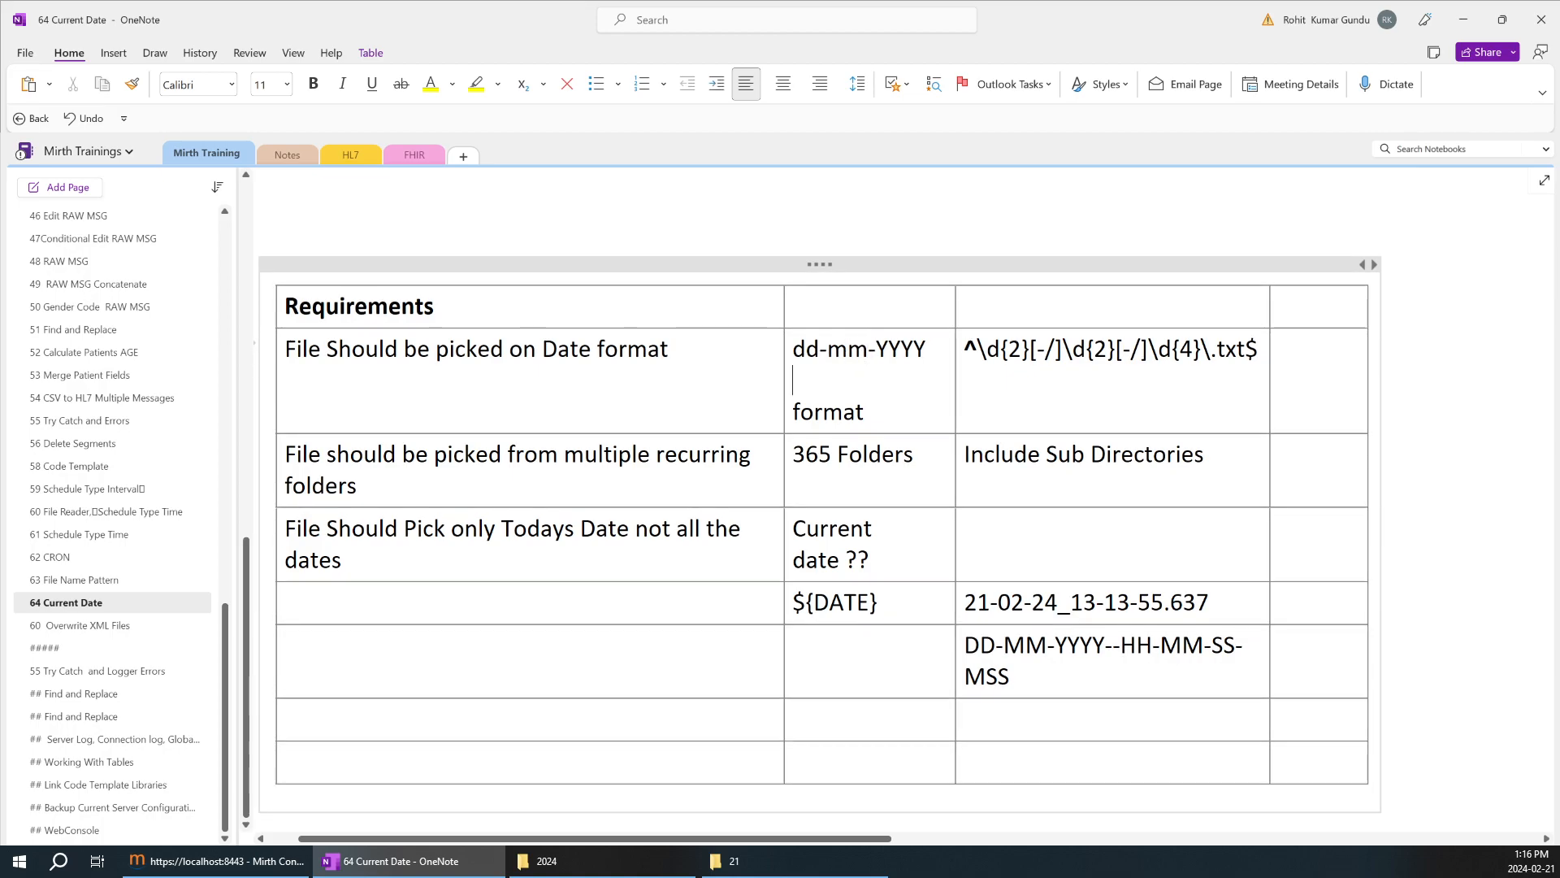
pyautogui.click(831, 868)
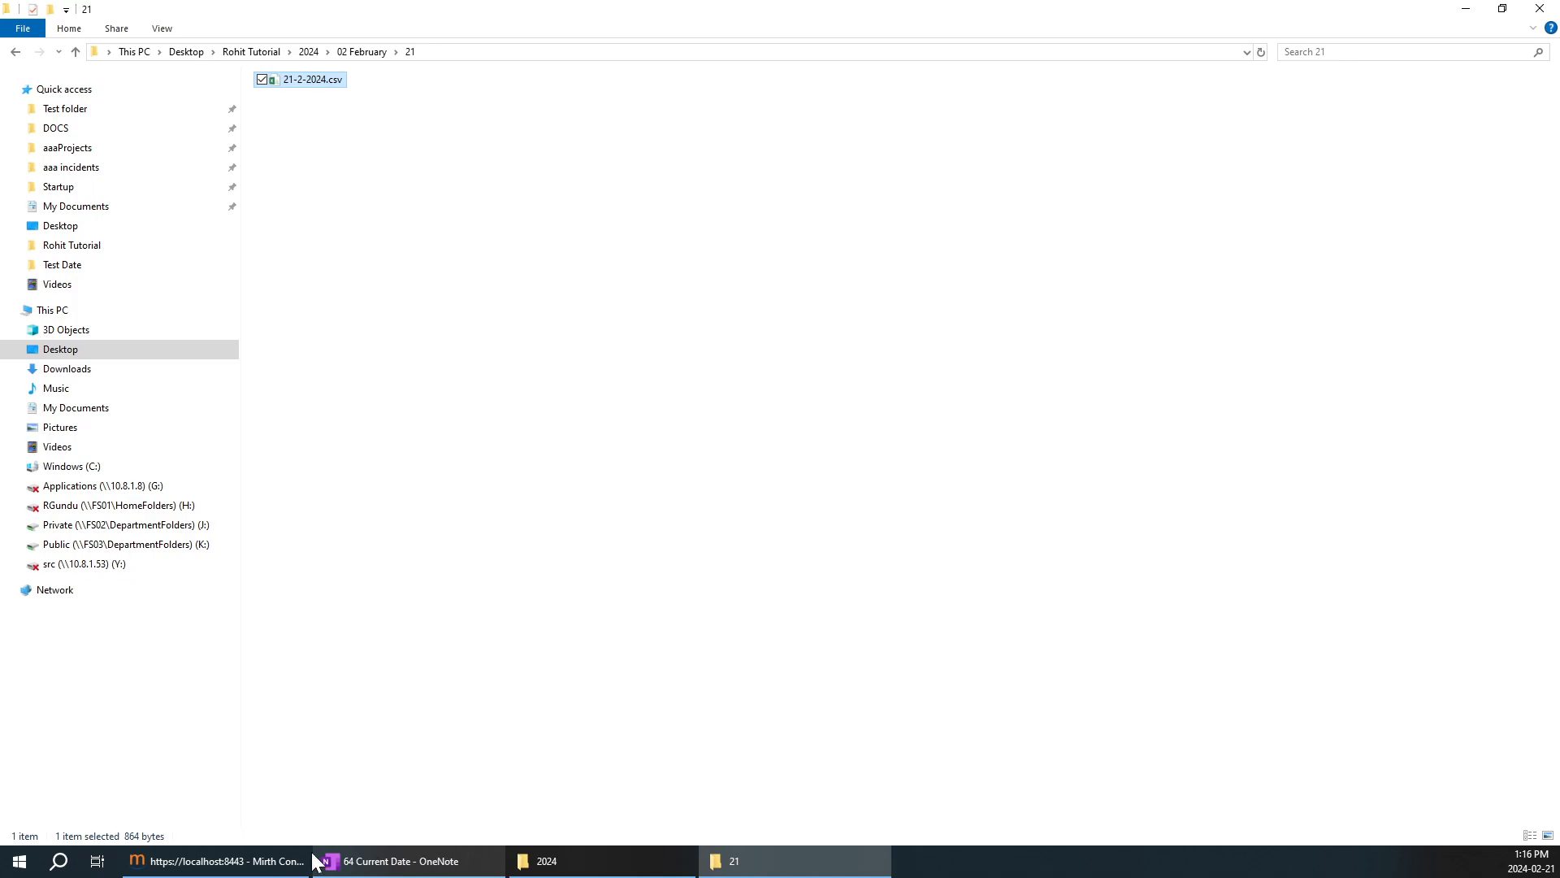
# In Mirth Connect, replace ${DATE} in File Picker1's Destination 1 template with the Formatted Date mapping, ${date.get('yyyy-M-d H.m.s')}.
pyautogui.click(215, 861)
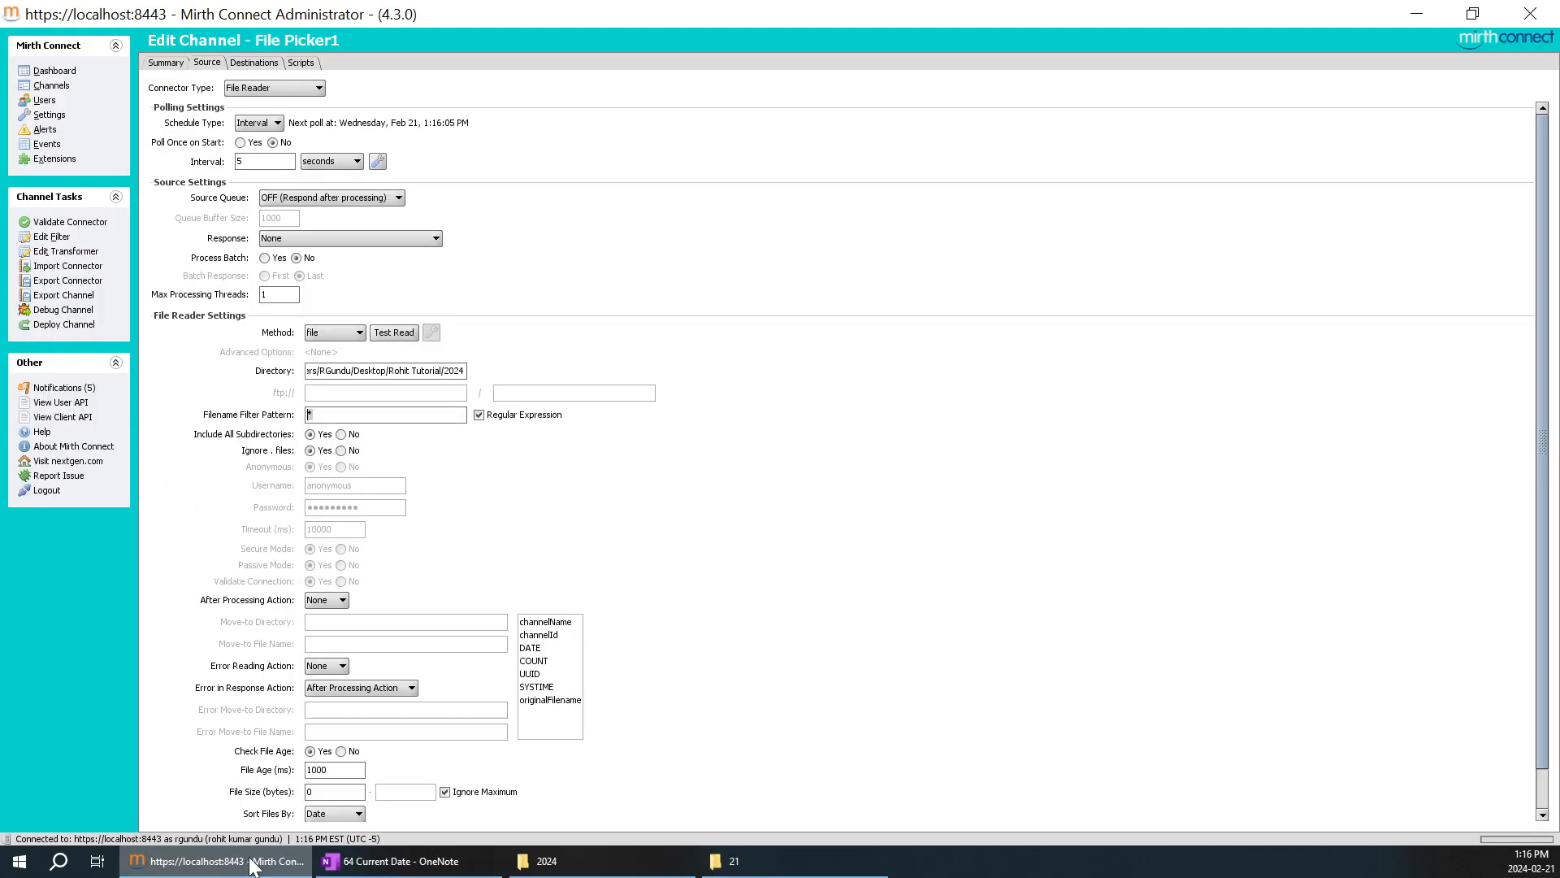
pyautogui.click(250, 62)
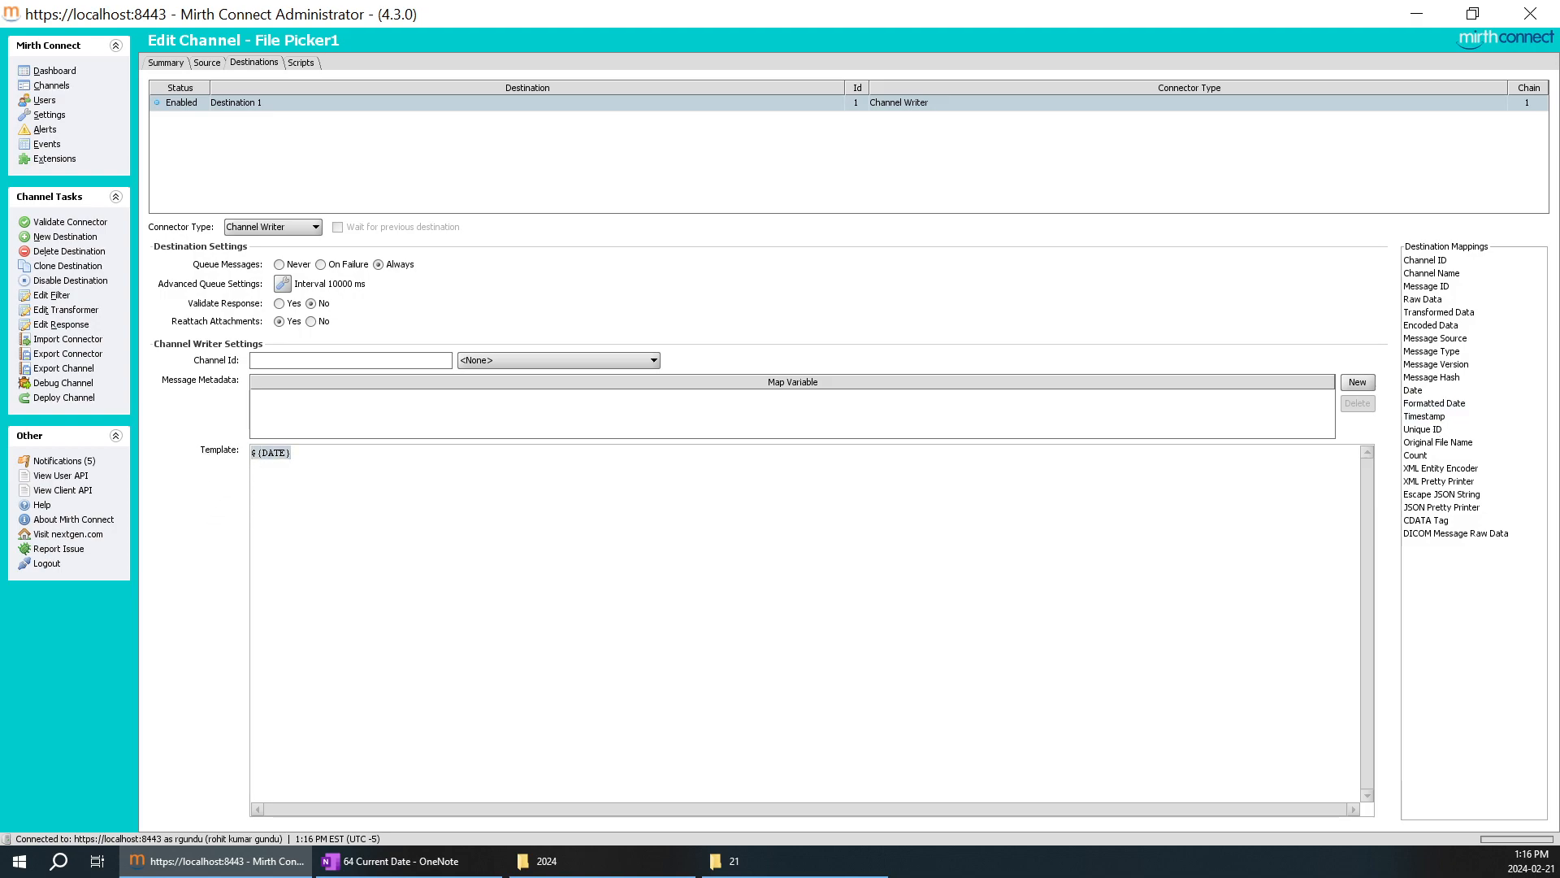
pyautogui.press('BackSpace')
pyautogui.moveTo(1422, 404); pyautogui.dragTo(642, 487)
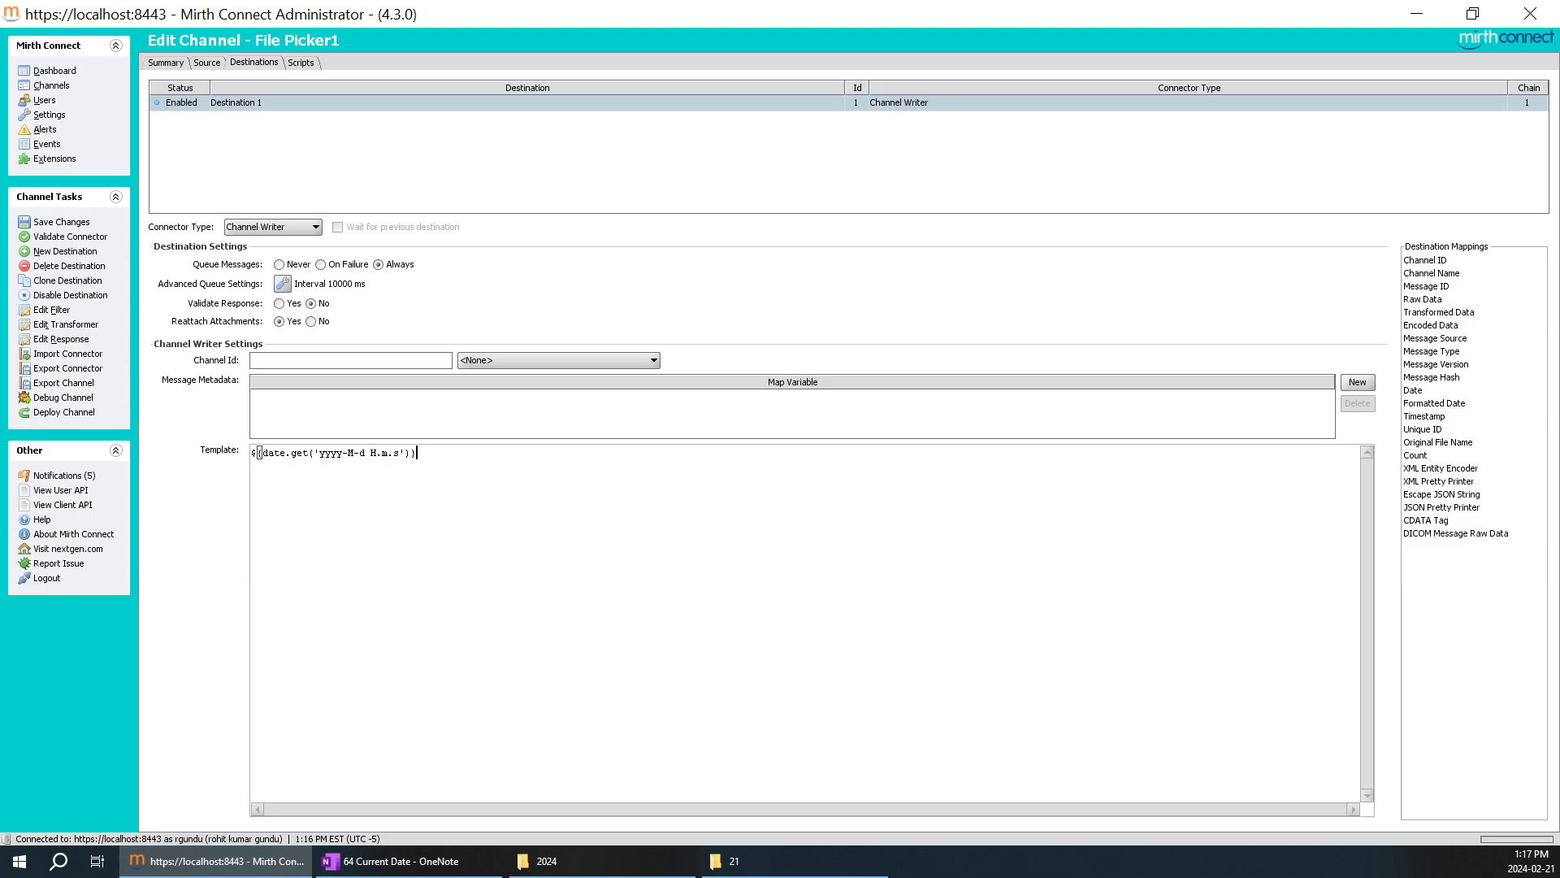
# Save the File Picker1 channel changes and deploy the channel.
pyautogui.click(61, 223)
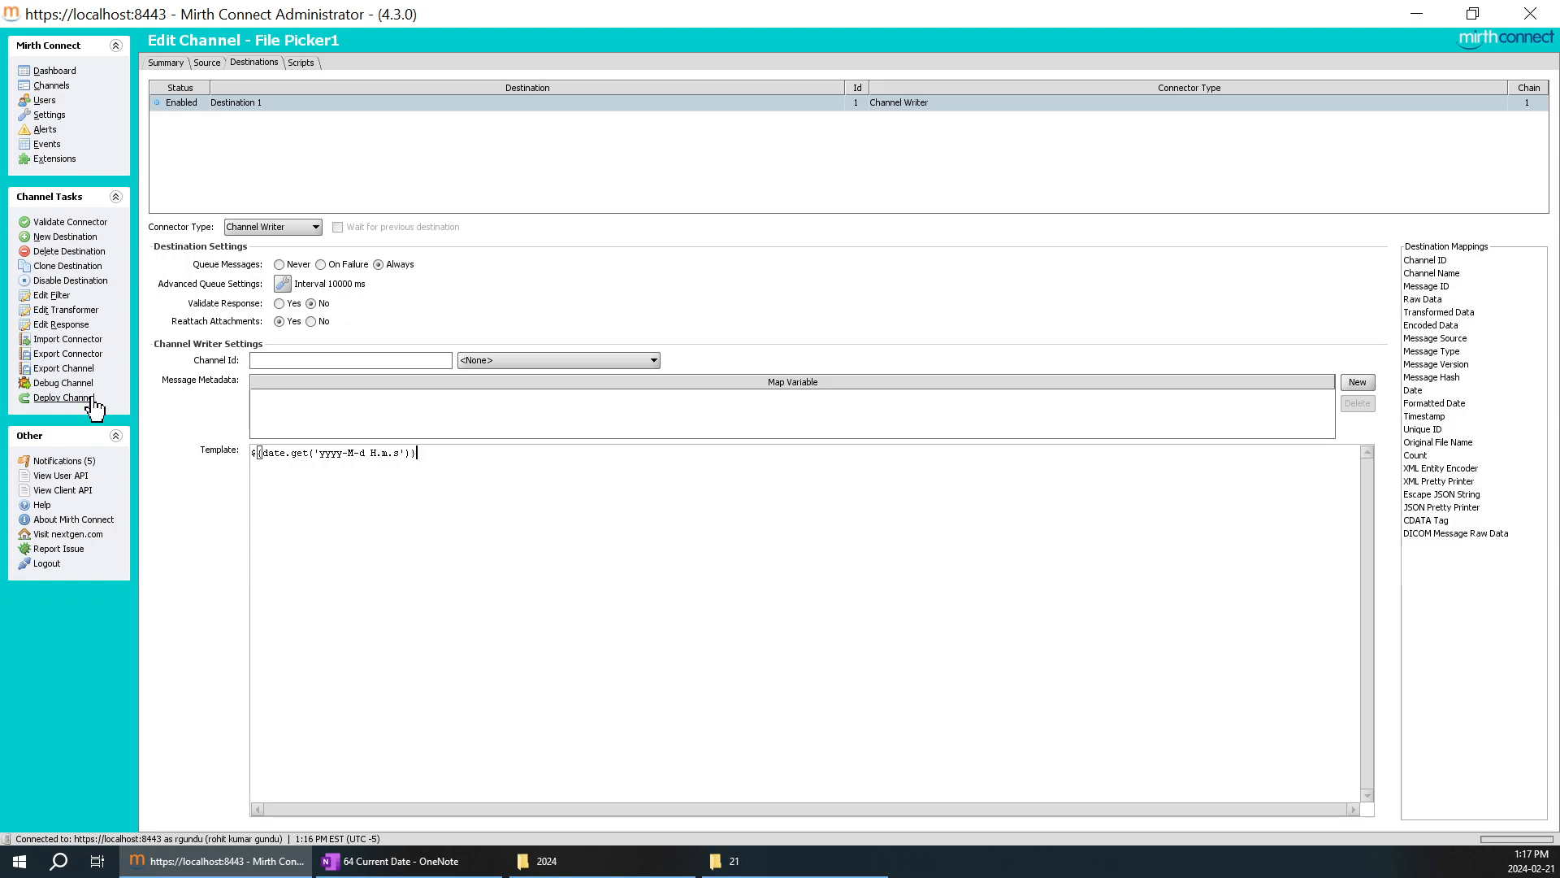
pyautogui.click(64, 398)
pyautogui.click(744, 451)
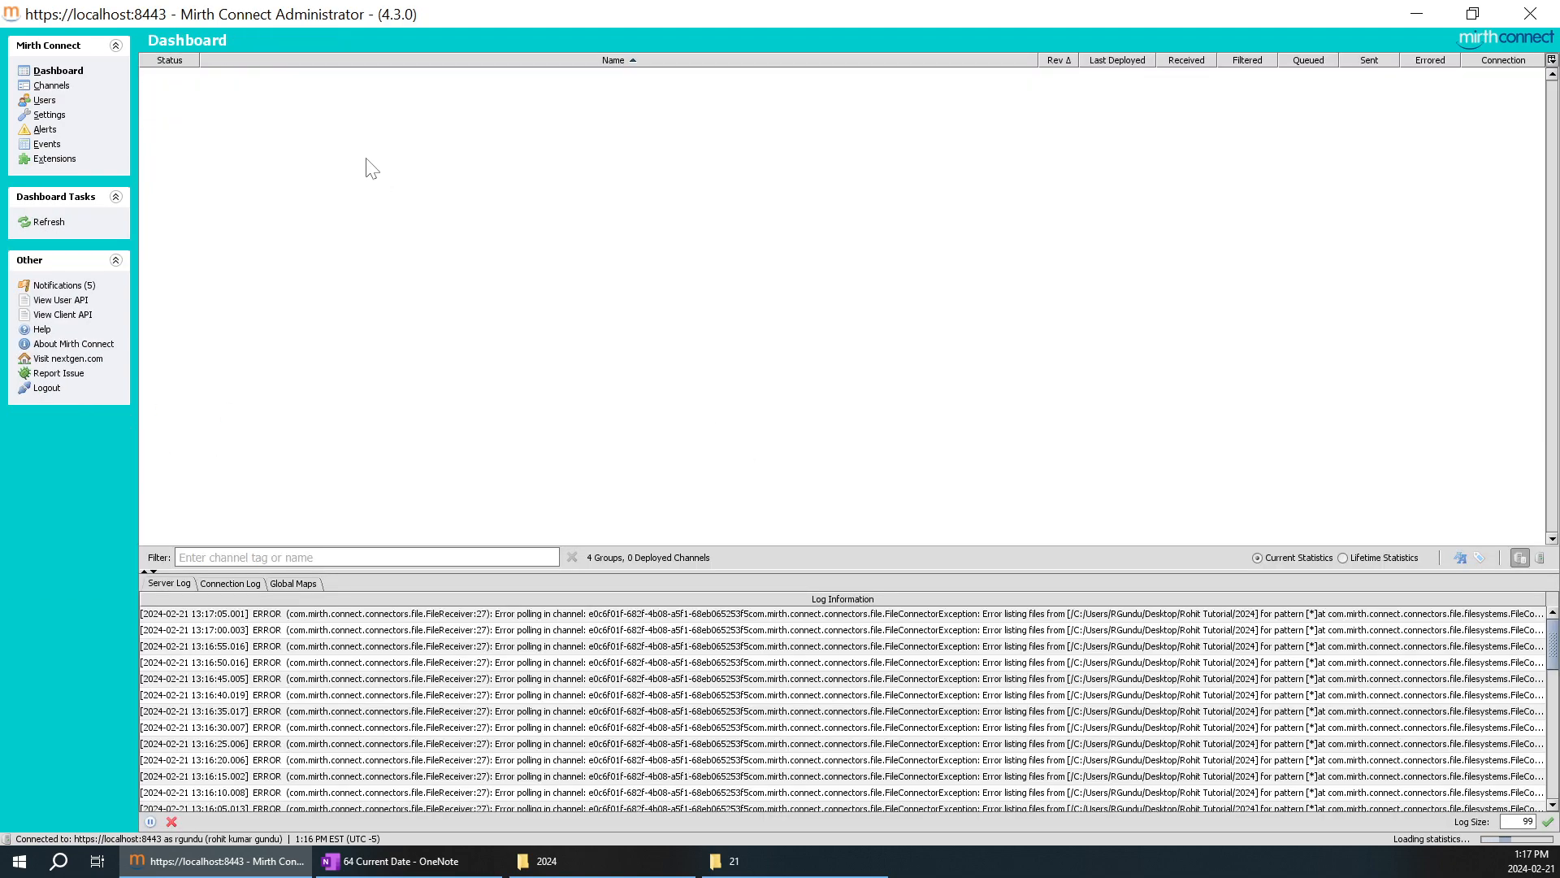
# Send the test message "sdfdsafsa" through File Picker1 to Destination 1 and refresh the channel's message results.
pyautogui.doubleClick(265, 95)
pyautogui.rightClick(385, 250)
pyautogui.click(427, 274)
pyautogui.write('asfasfasf')
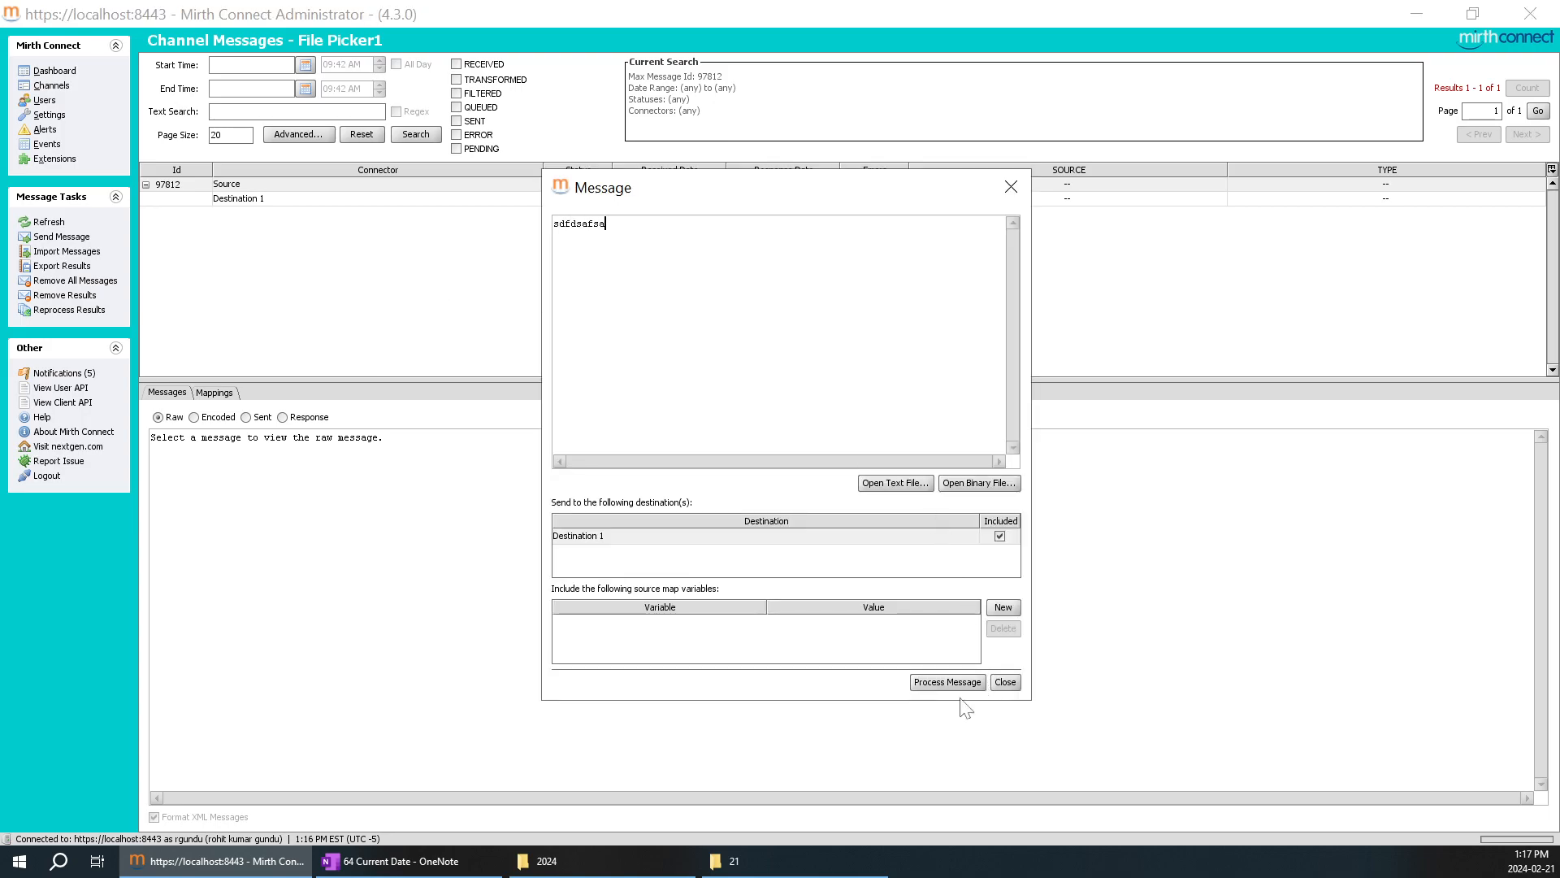
pyautogui.click(946, 687)
pyautogui.click(416, 134)
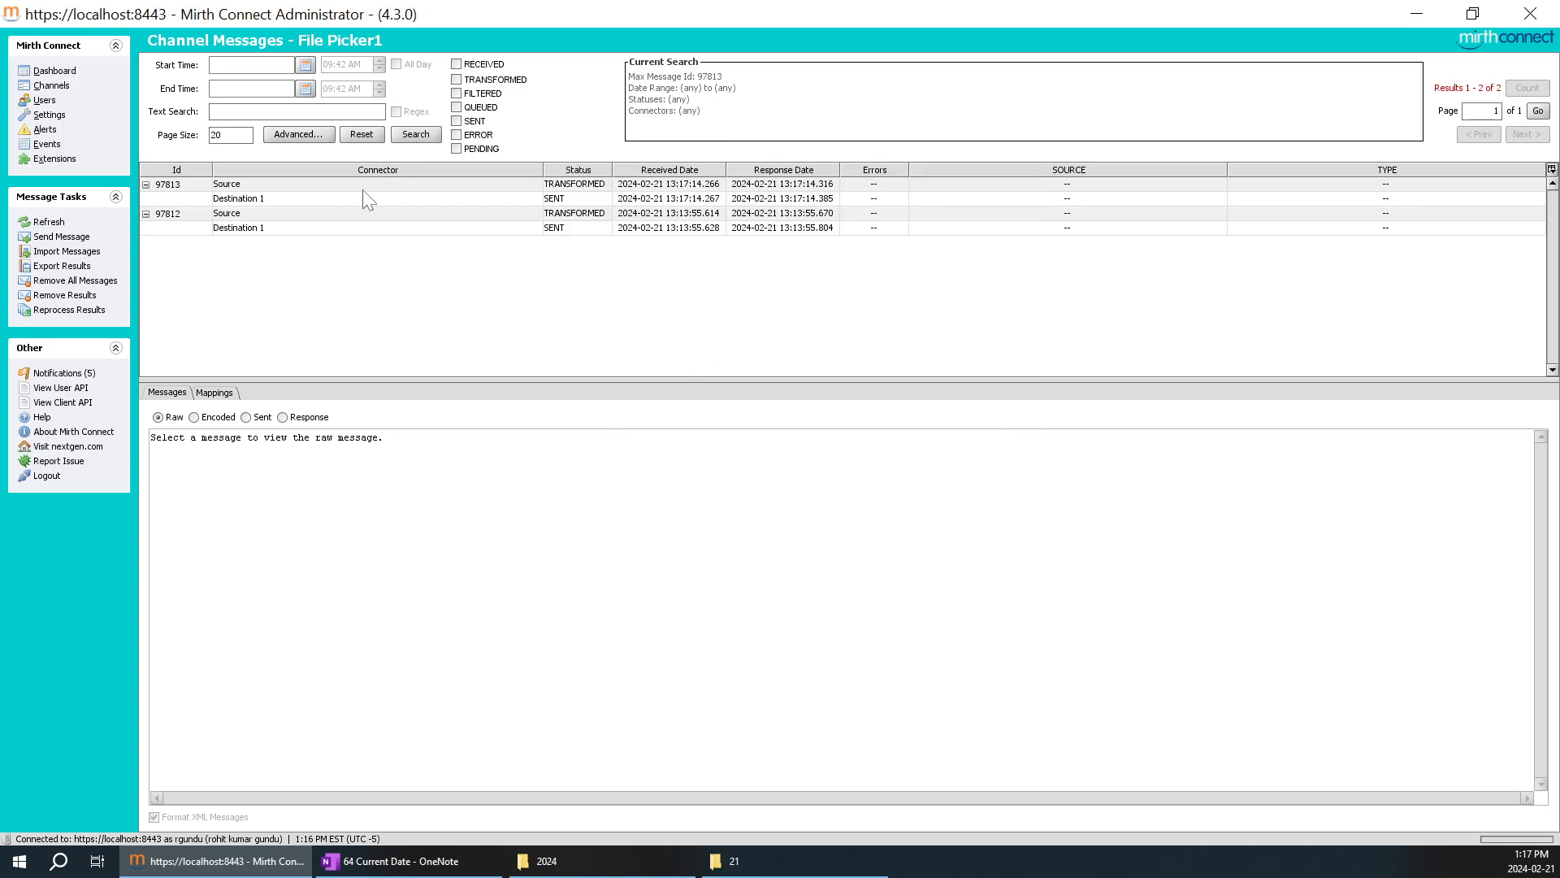
# Copy the date output 2024-2-21 13.17.14 from the newest message's Destination 1 sent content into the OneNote table, below the MSS pattern.
pyautogui.click(325, 199)
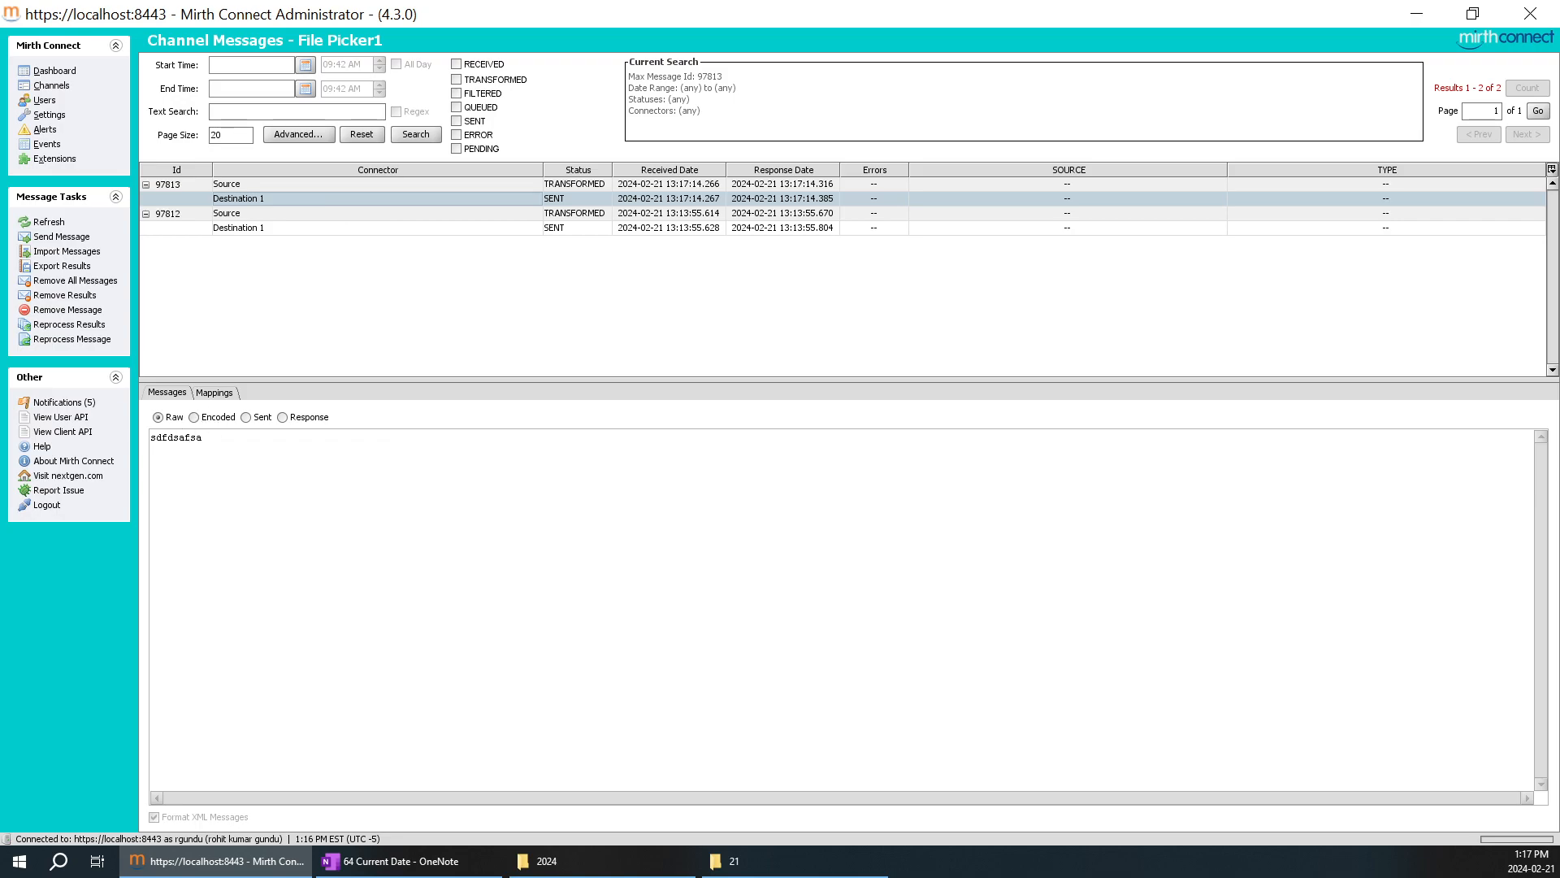
pyautogui.click(258, 417)
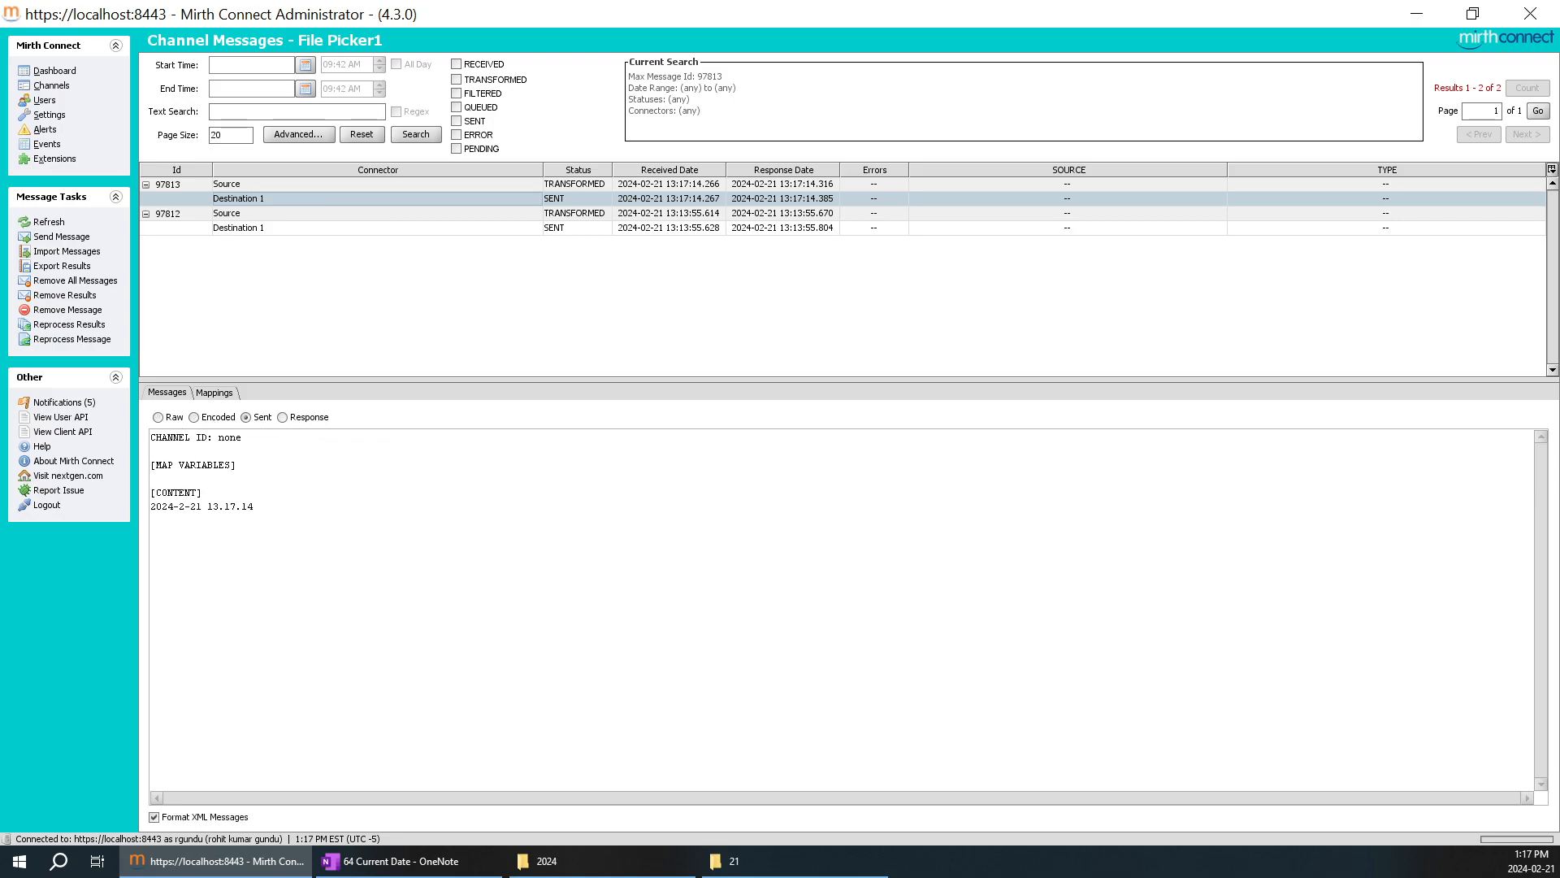
pyautogui.moveTo(254, 506); pyautogui.dragTo(151, 506)
pyautogui.hotkey('ctrl', 'c')
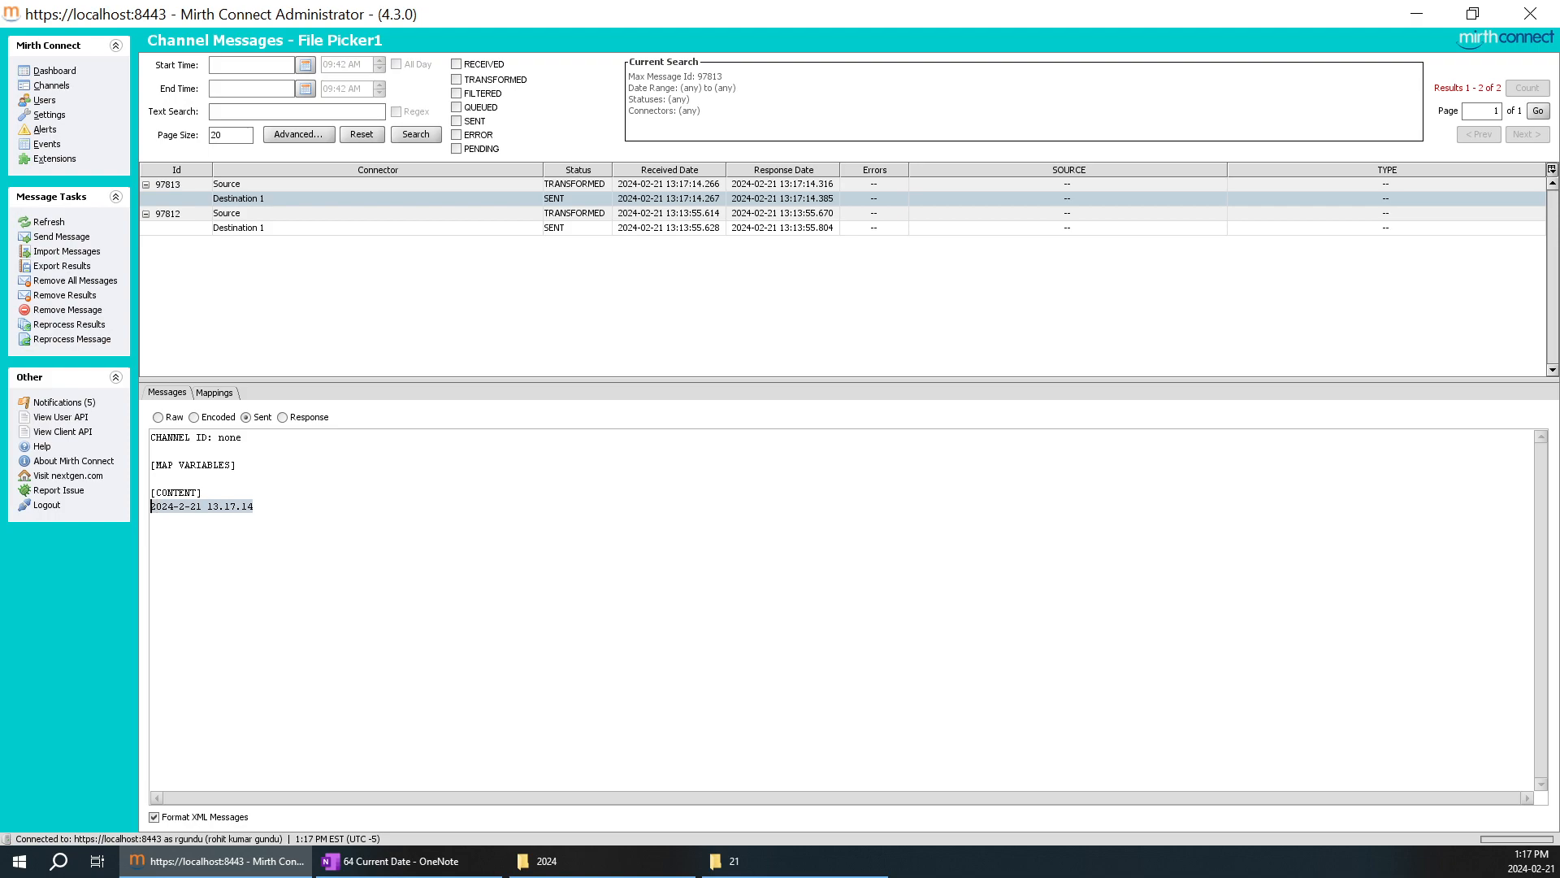
pyautogui.click(488, 861)
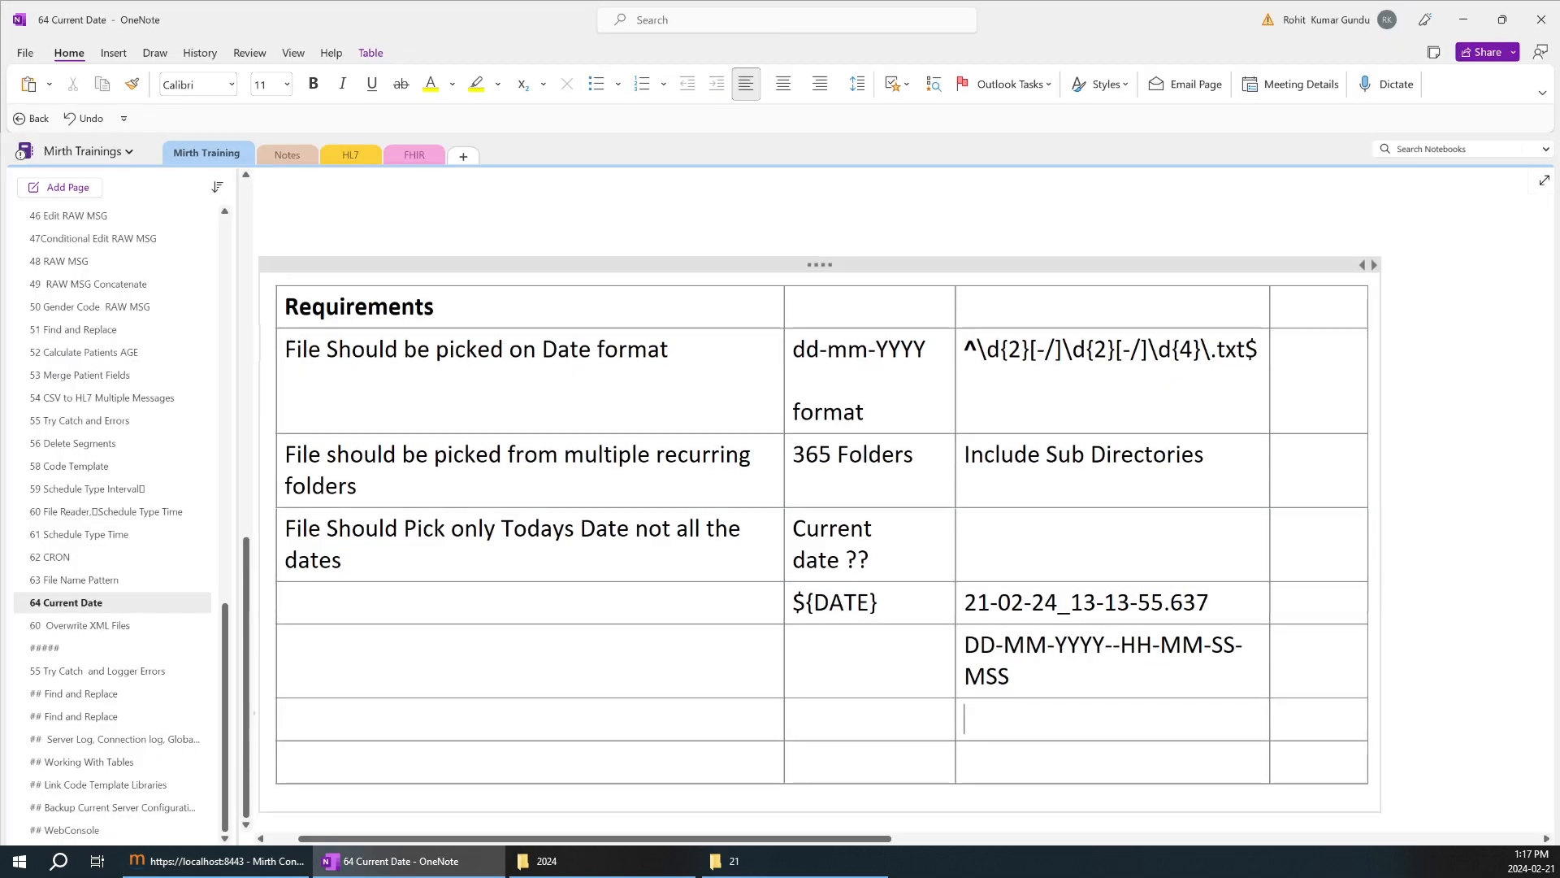
pyautogui.hotkey('ctrl', 'v')
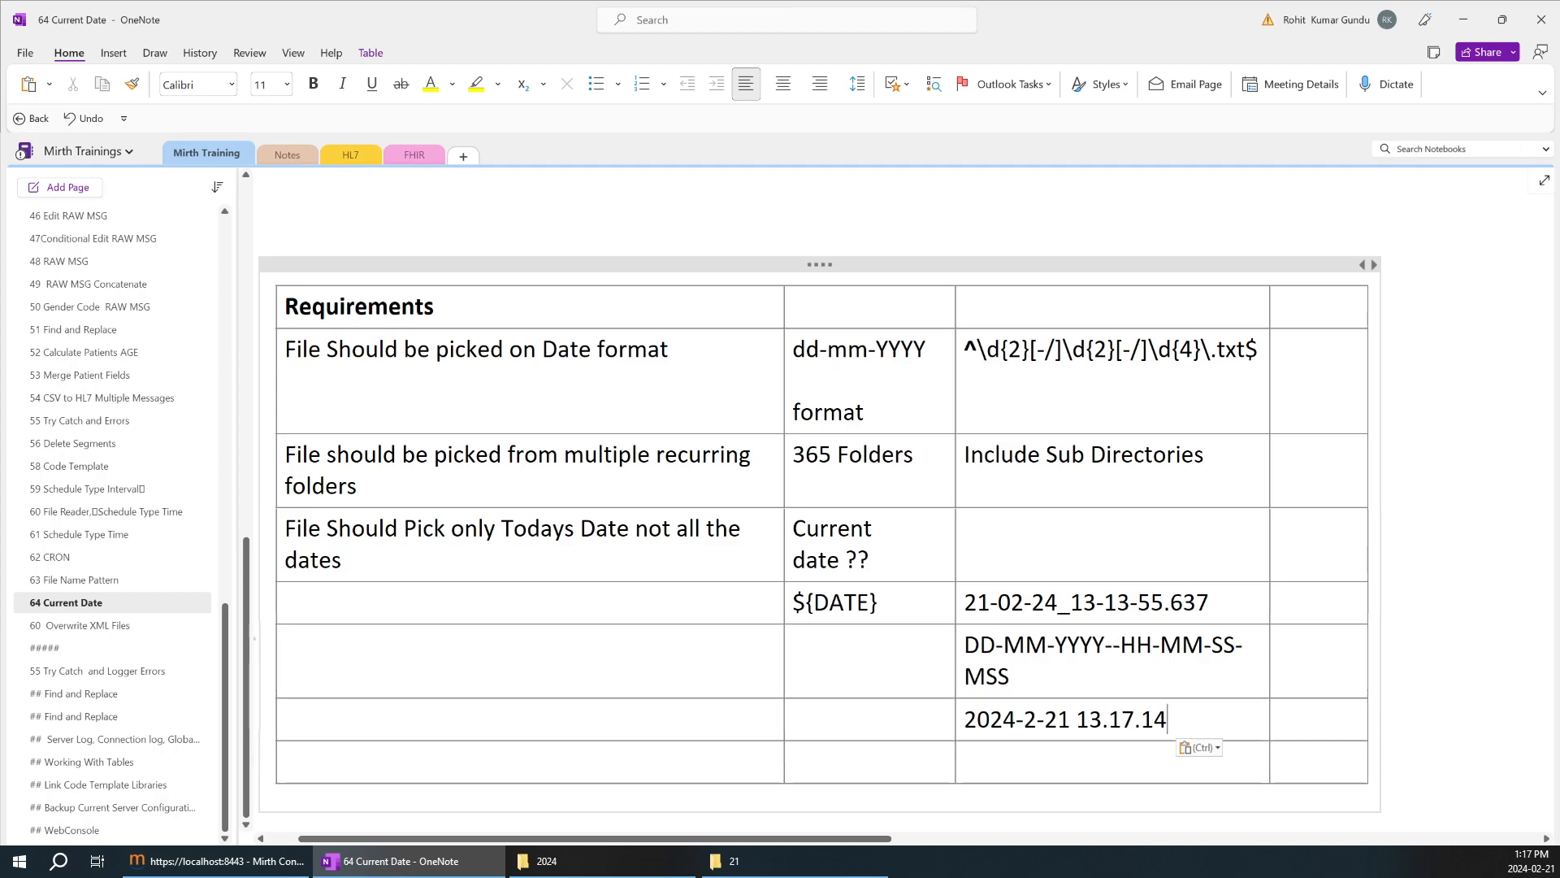
# Copy the DD-MM-YYYY--HH-MM-SS part of the noted pattern into the table row below 2024-2-21 13.17.14.
pyautogui.moveTo(1236, 646); pyautogui.dragTo(973, 650)
pyautogui.hotkey('ctrl', 'c')
pyautogui.click(975, 763)
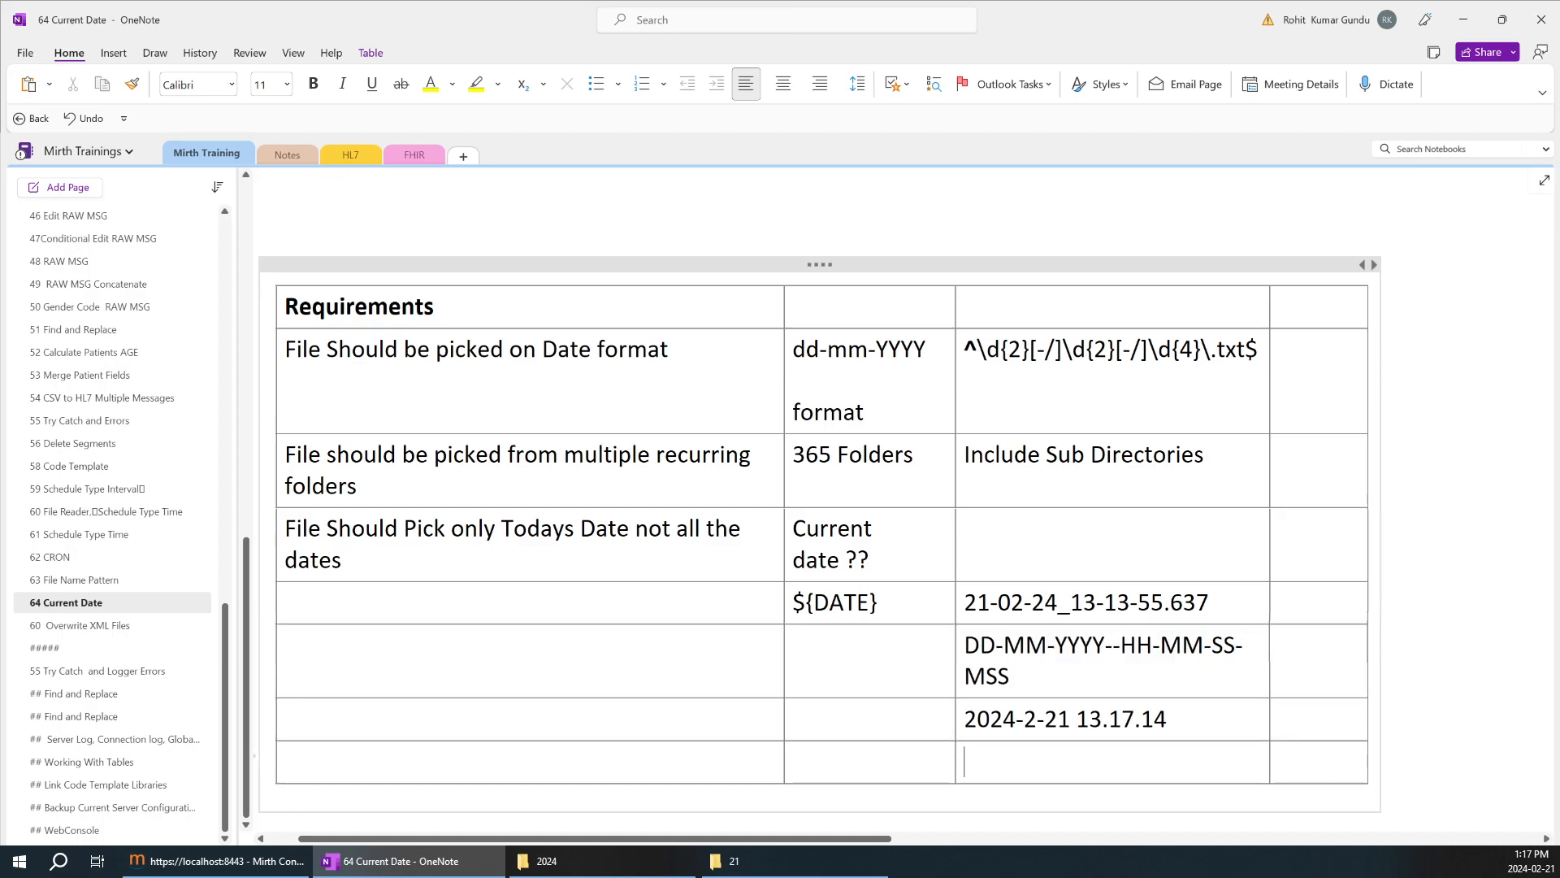
pyautogui.hotkey('ctrl', 'v')
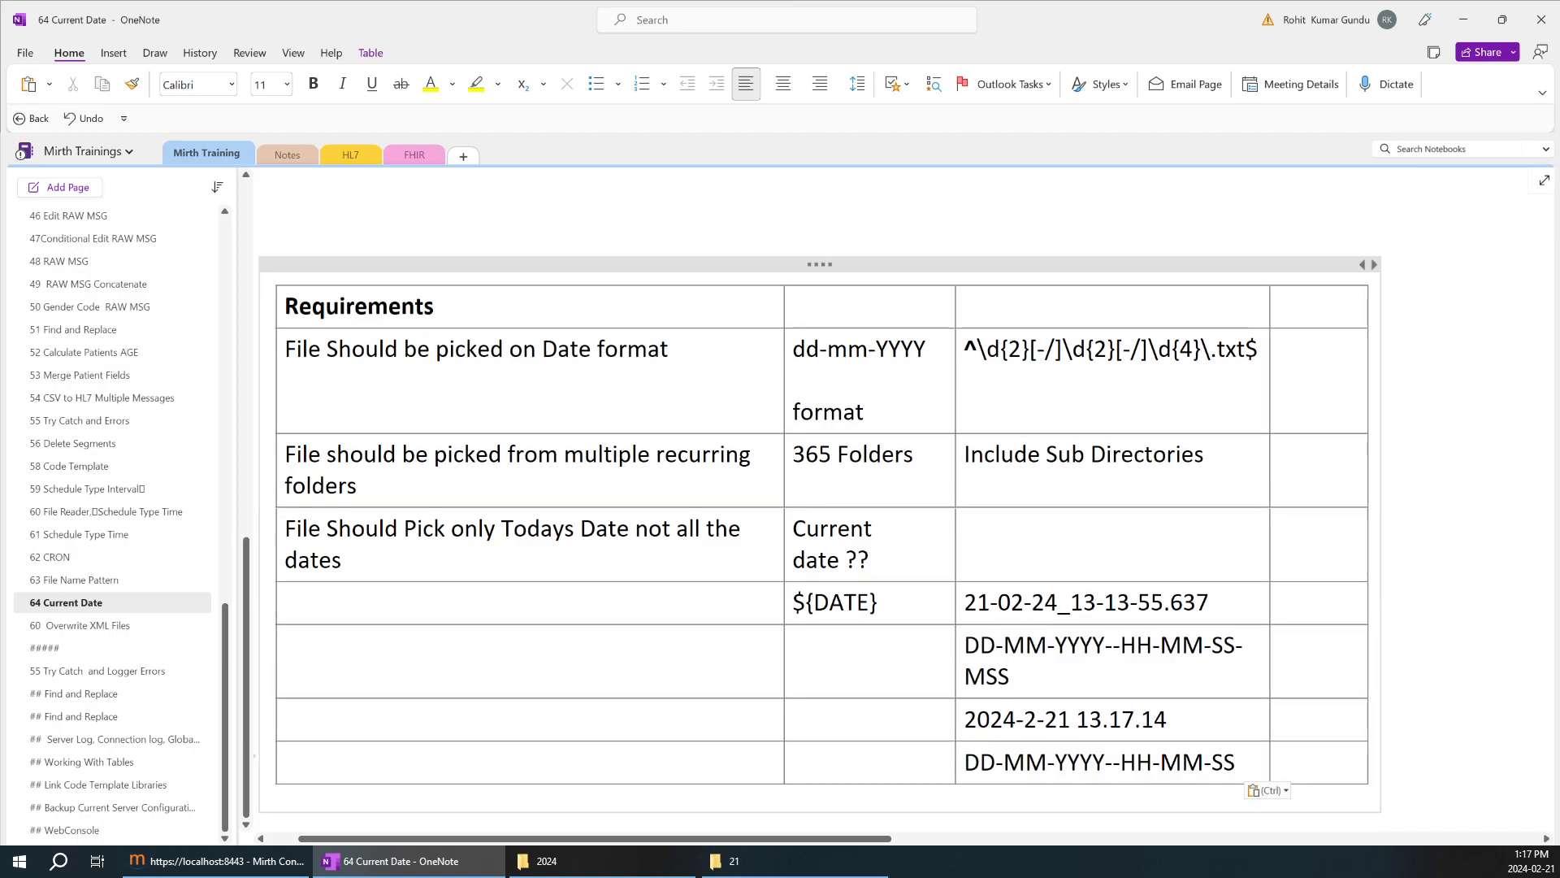
# Highlight the date and time parts of the last-row pattern and compare them with the earlier pattern ending in MSS.
pyautogui.moveTo(1105, 763); pyautogui.dragTo(965, 763)
pyautogui.click(1010, 677)
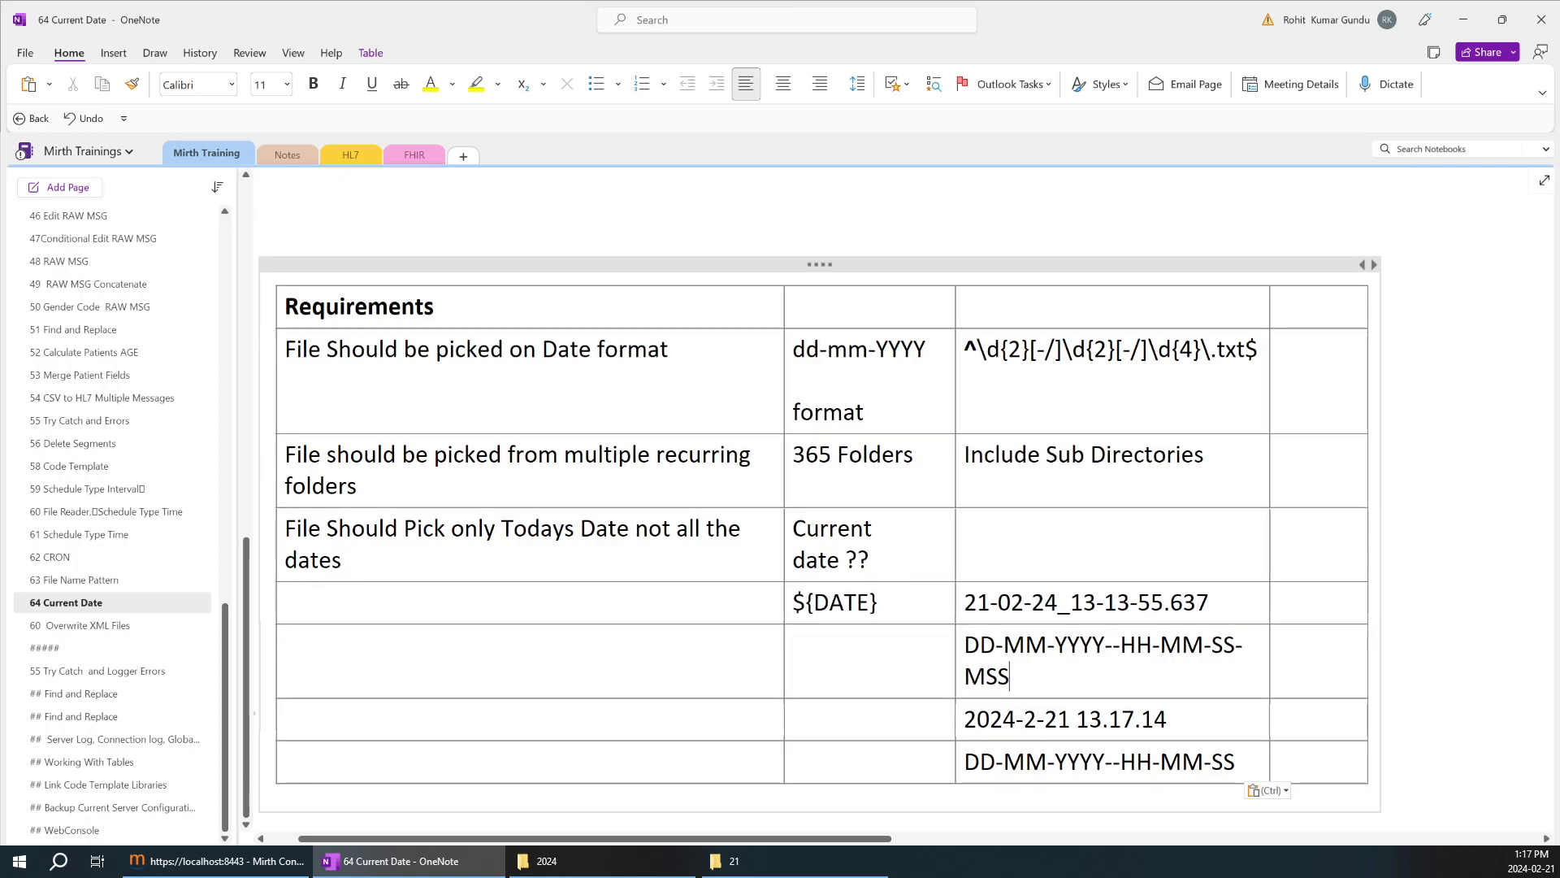
pyautogui.moveTo(1121, 762); pyautogui.dragTo(1236, 762)
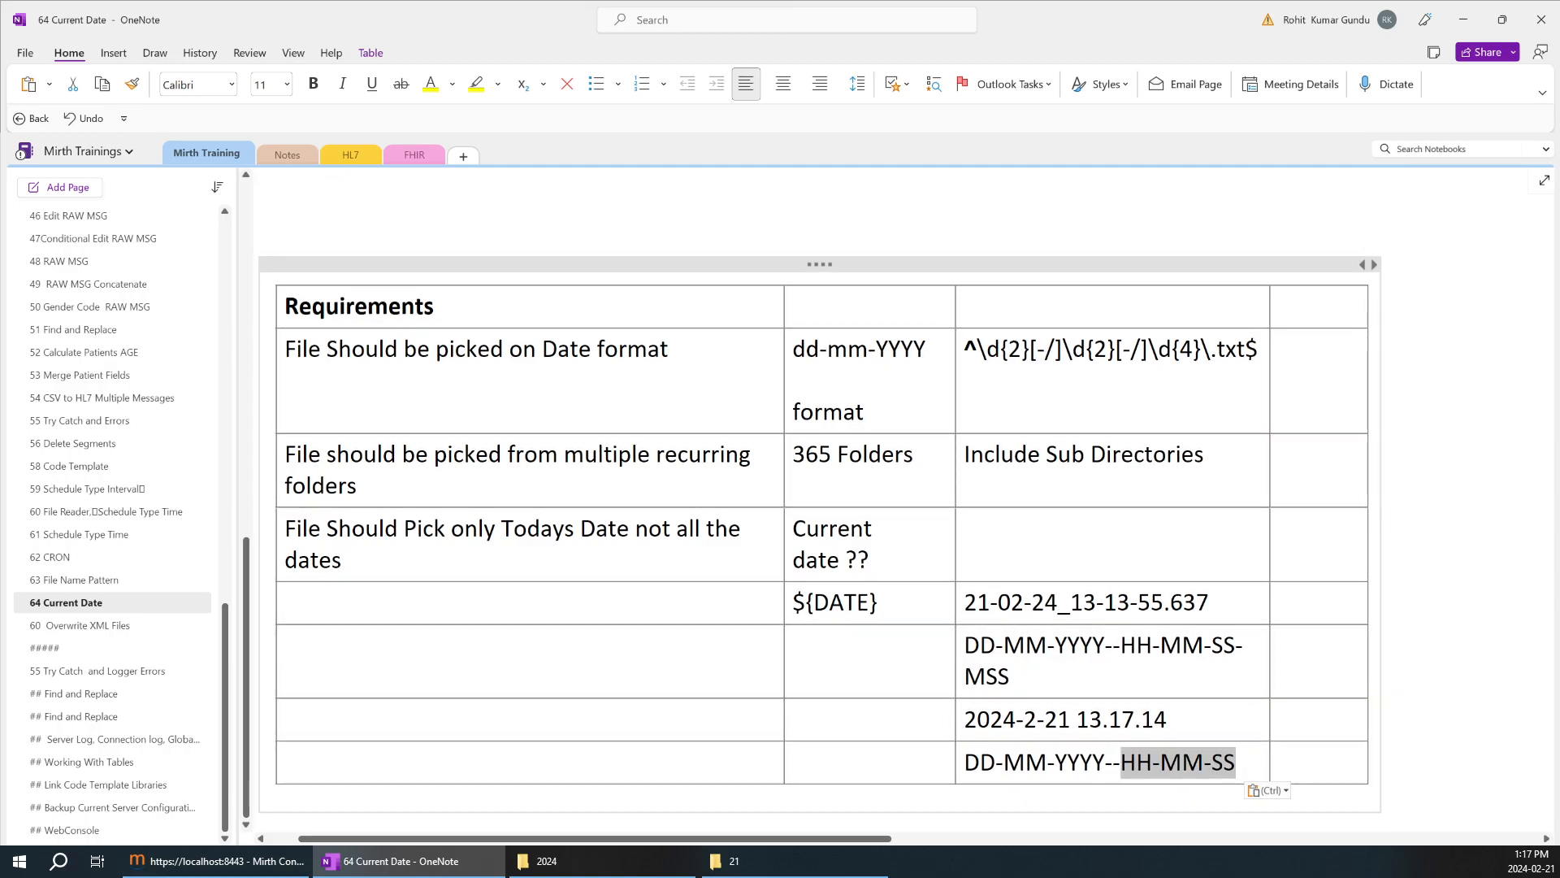
# Reopen the File Picker1 channel in Mirth Connect and compare its source variable list with the available destination mappings.
pyautogui.click(263, 860)
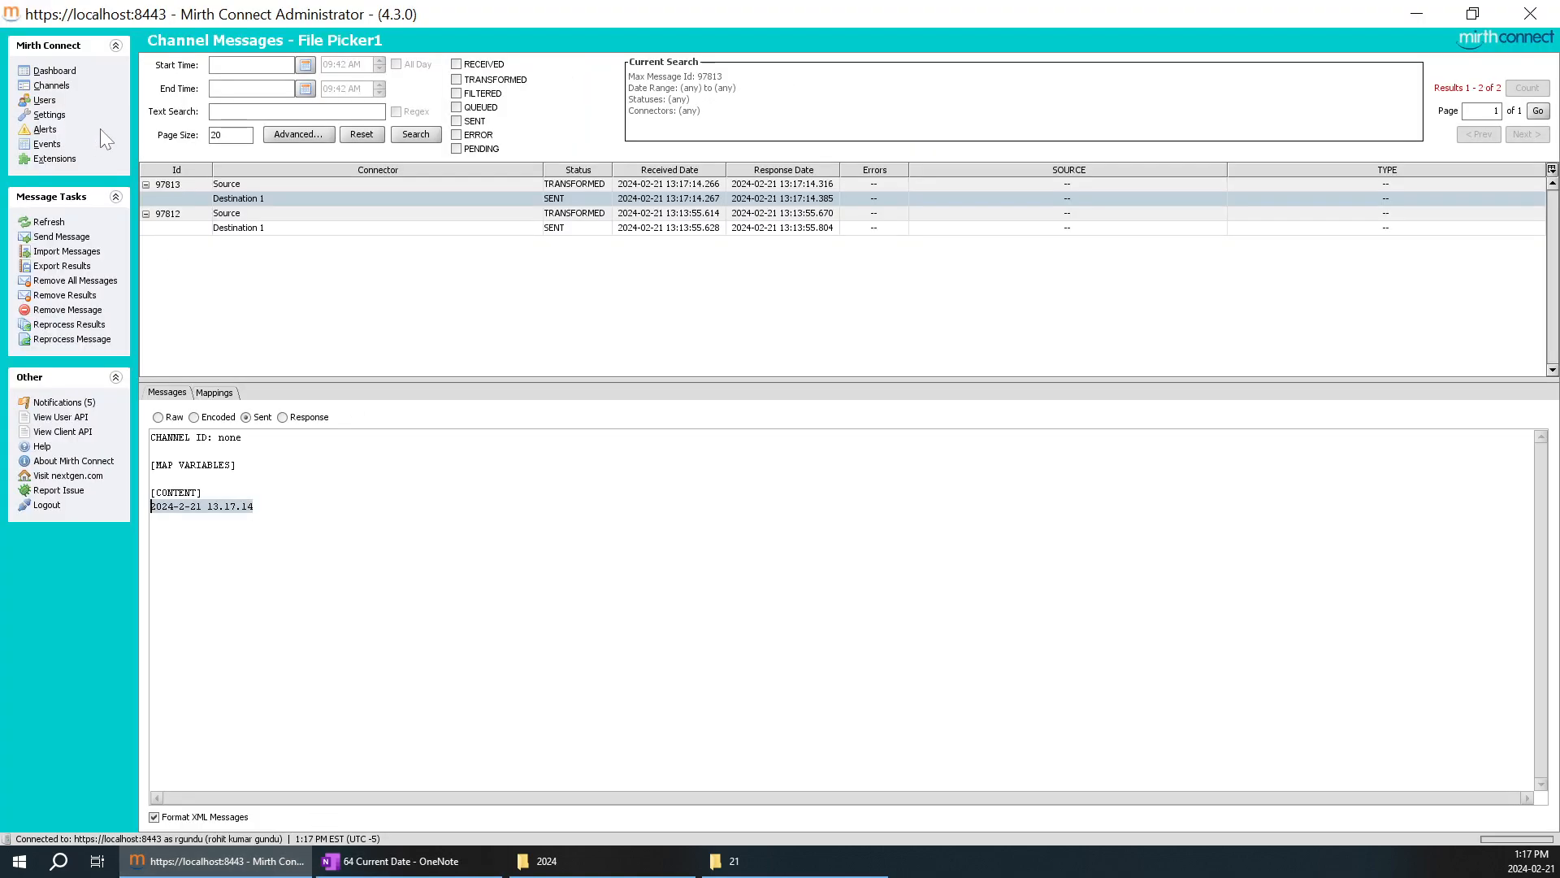
pyautogui.click(51, 86)
pyautogui.doubleClick(317, 143)
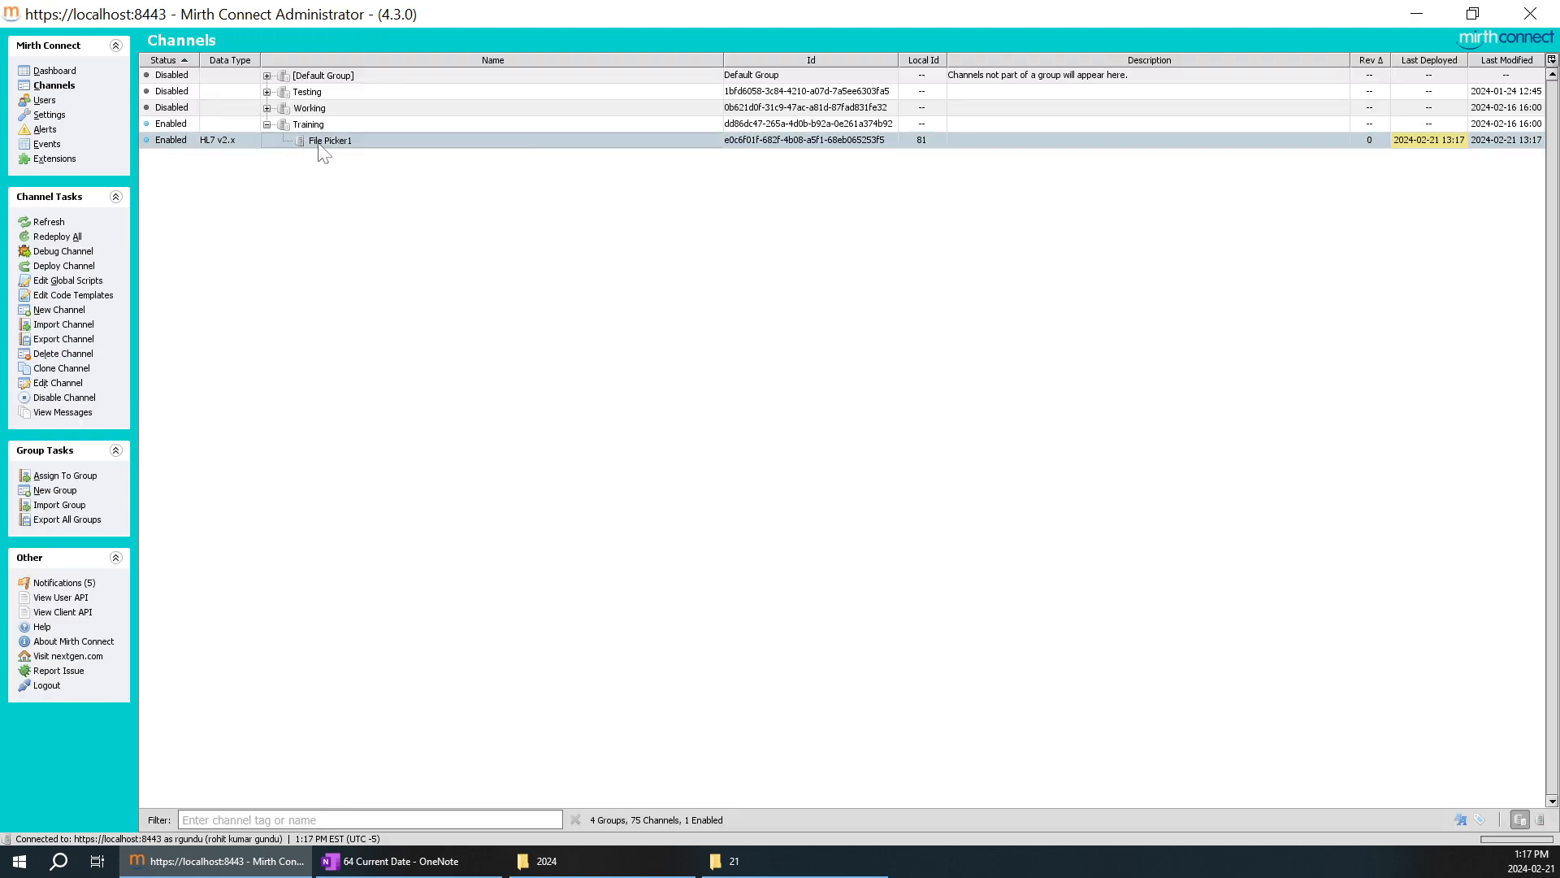
pyautogui.click(252, 64)
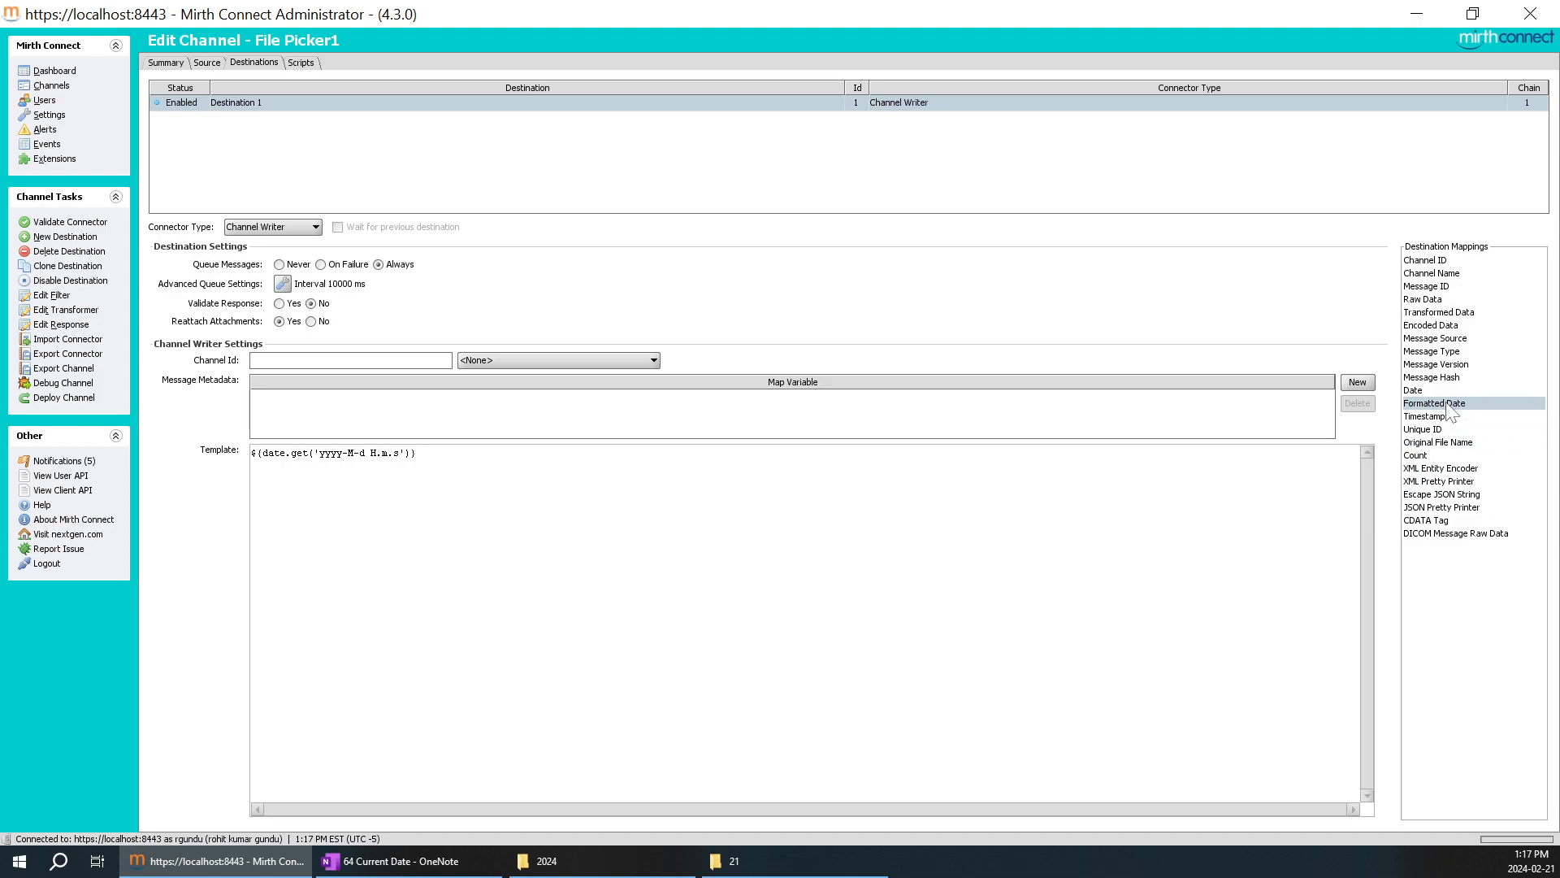
pyautogui.click(207, 63)
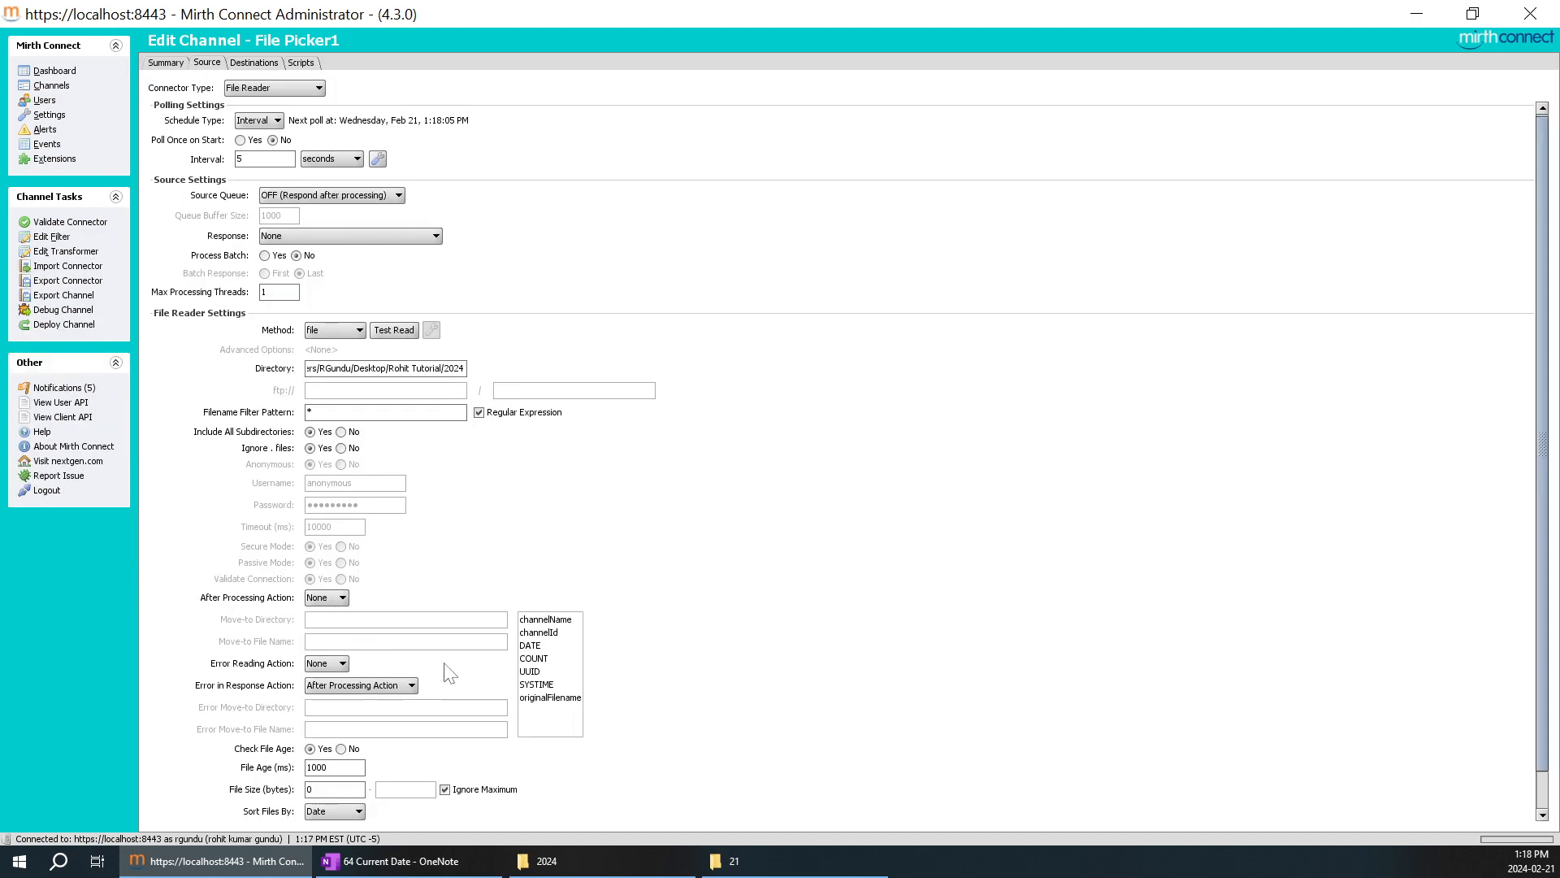
pyautogui.scroll(-1, 634, 712)
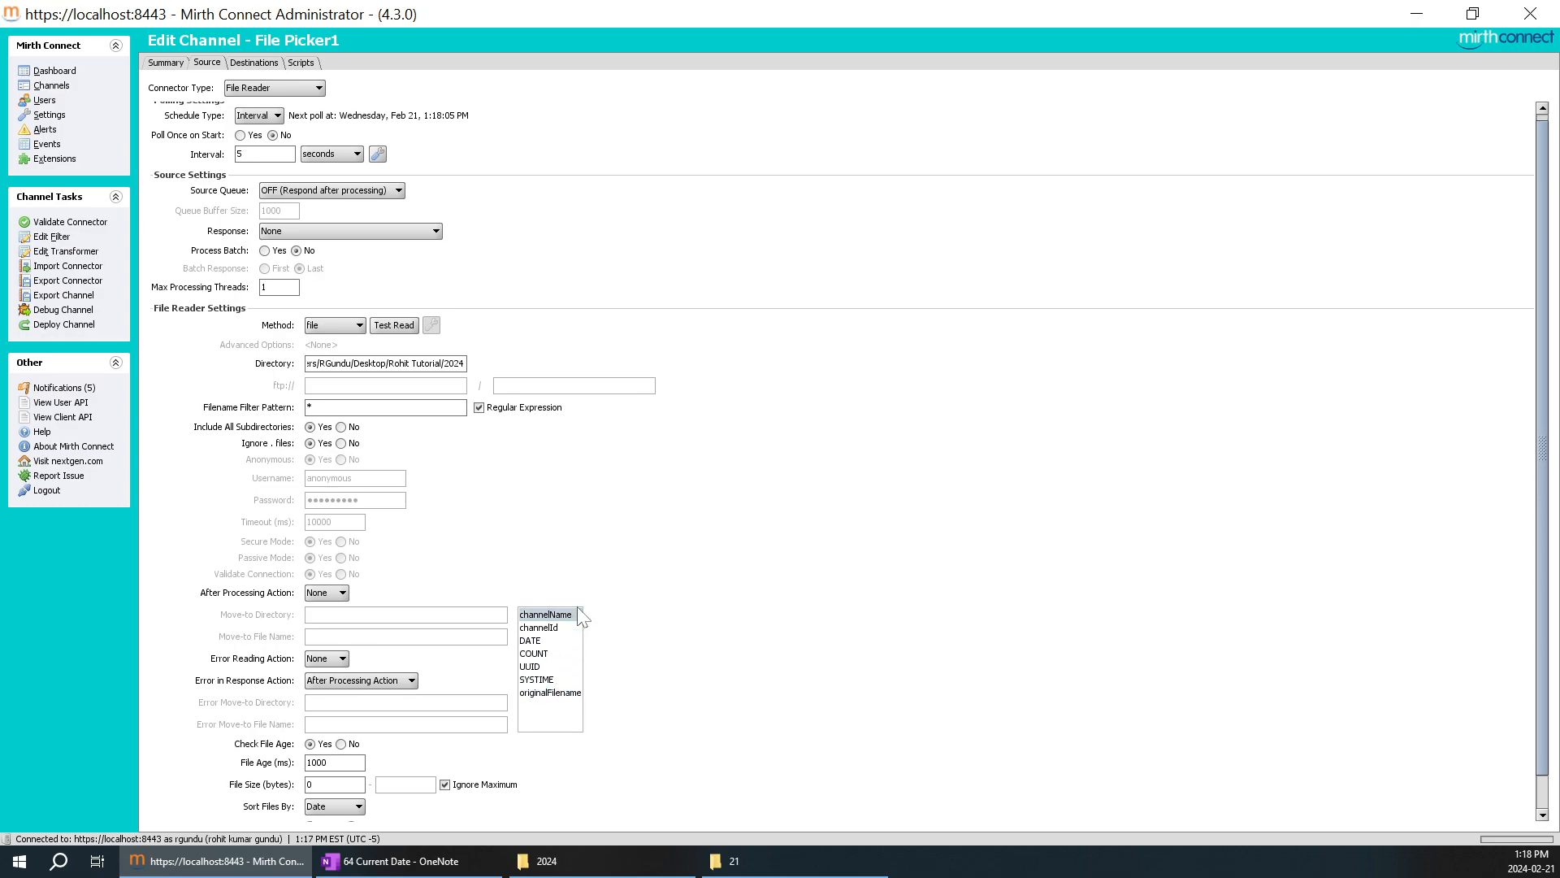
pyautogui.click(253, 63)
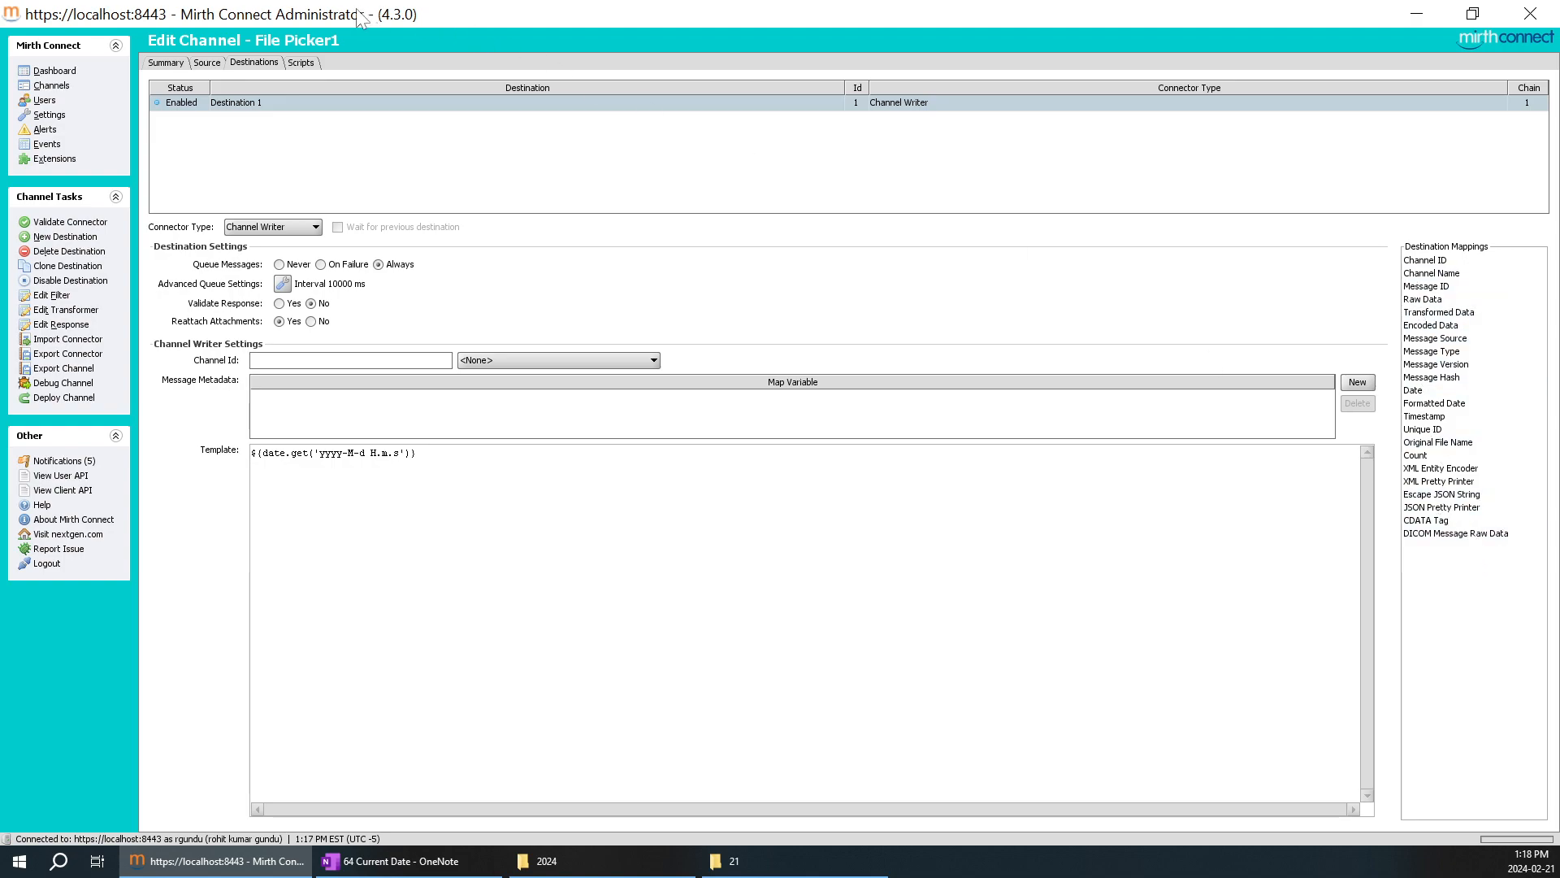
pyautogui.click(207, 63)
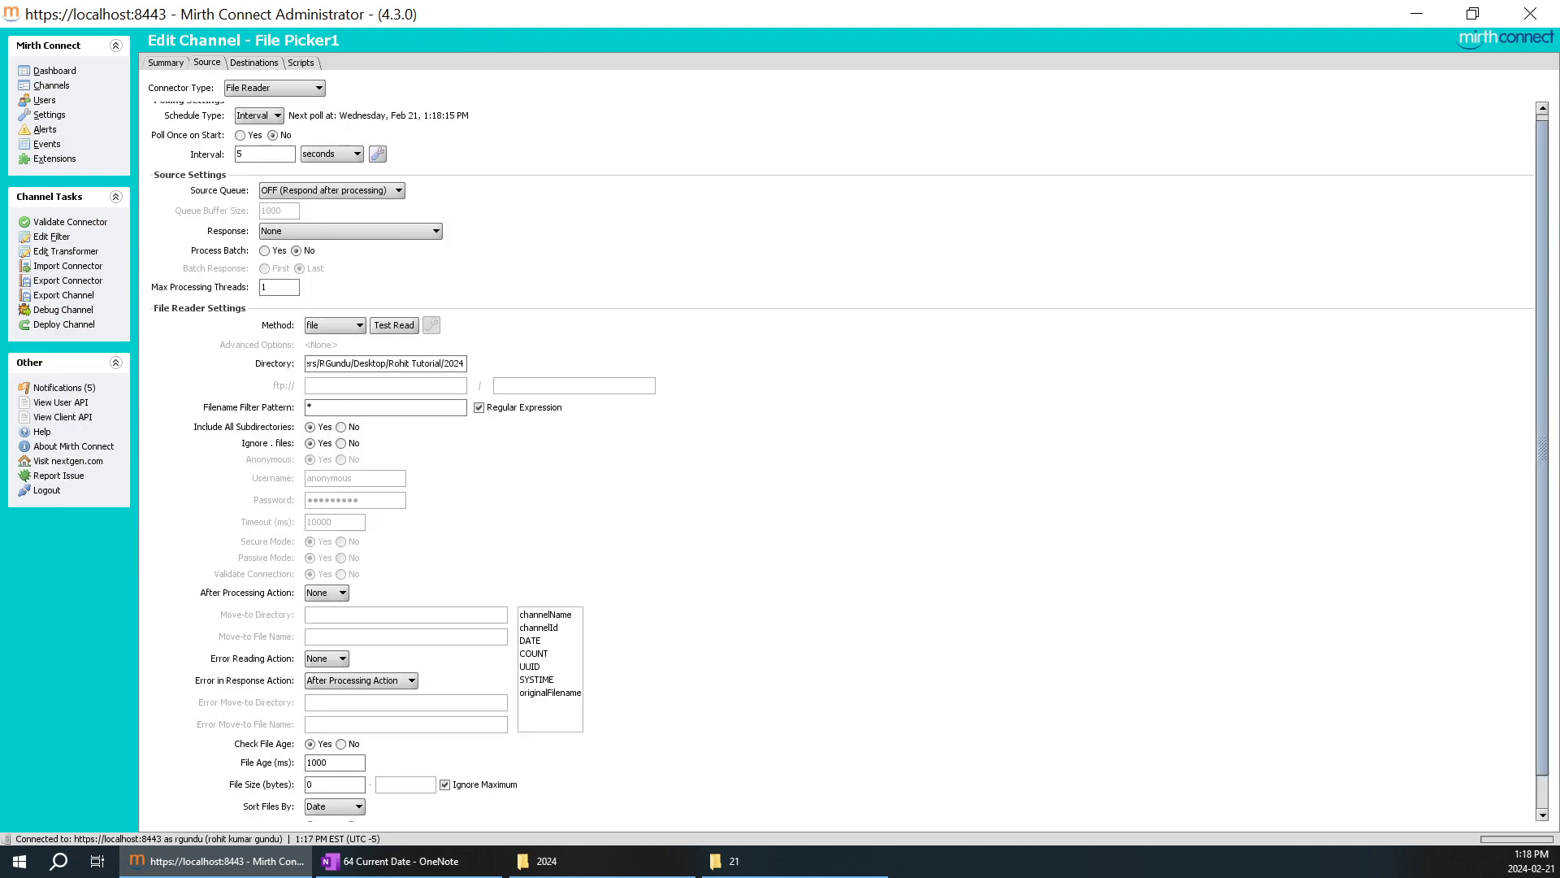
pyautogui.click(254, 63)
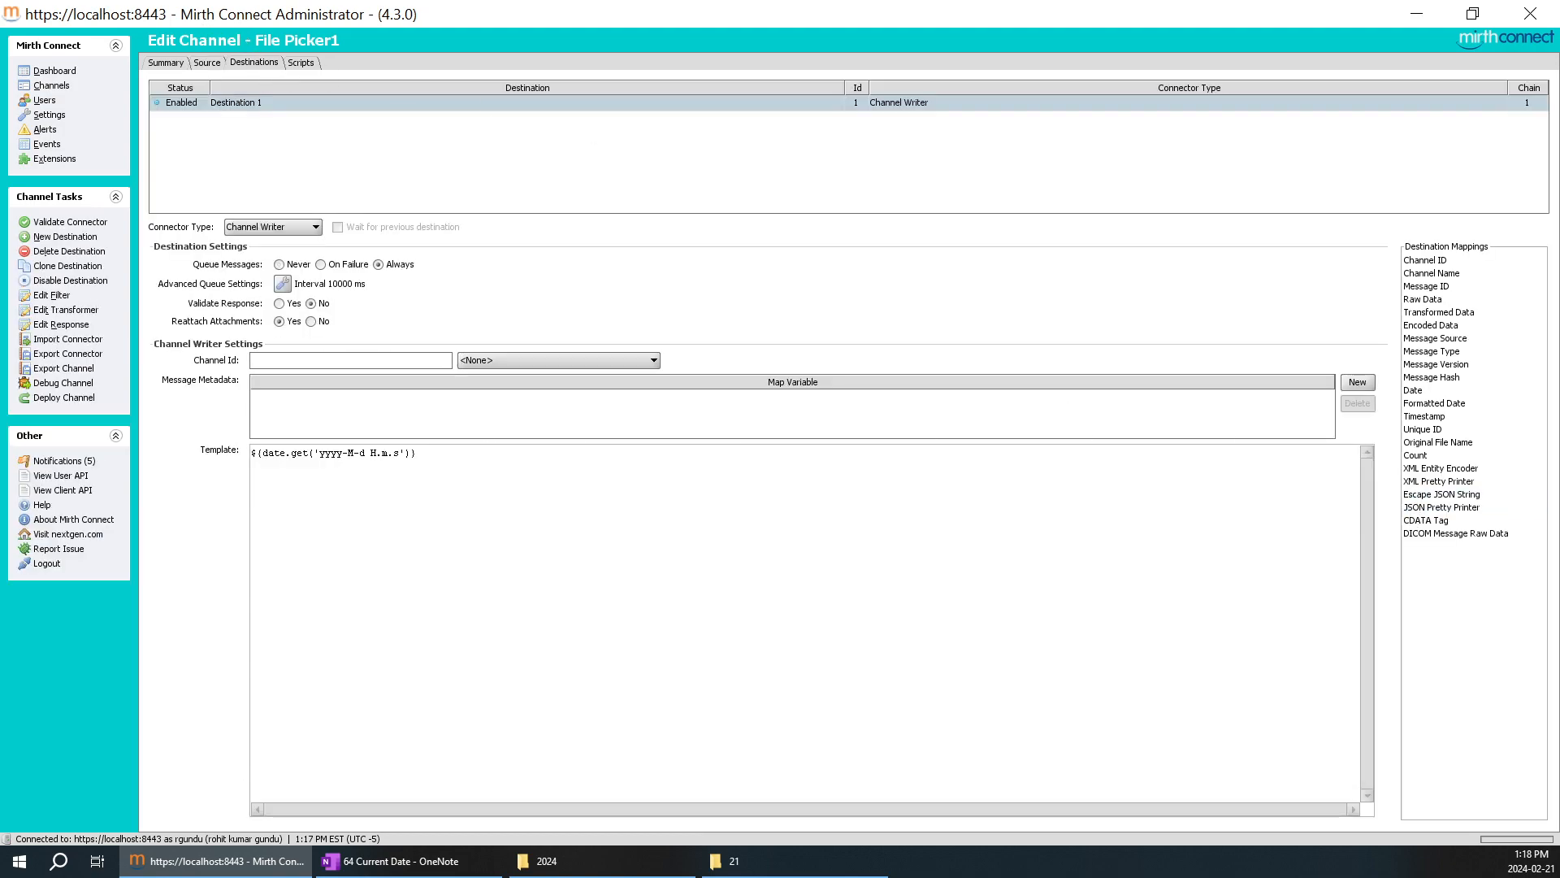
# Try the Date mapping in Destination 1's cleared template and put the Formatted Date mapping back.
pyautogui.moveTo(498, 452); pyautogui.dragTo(89, 446)
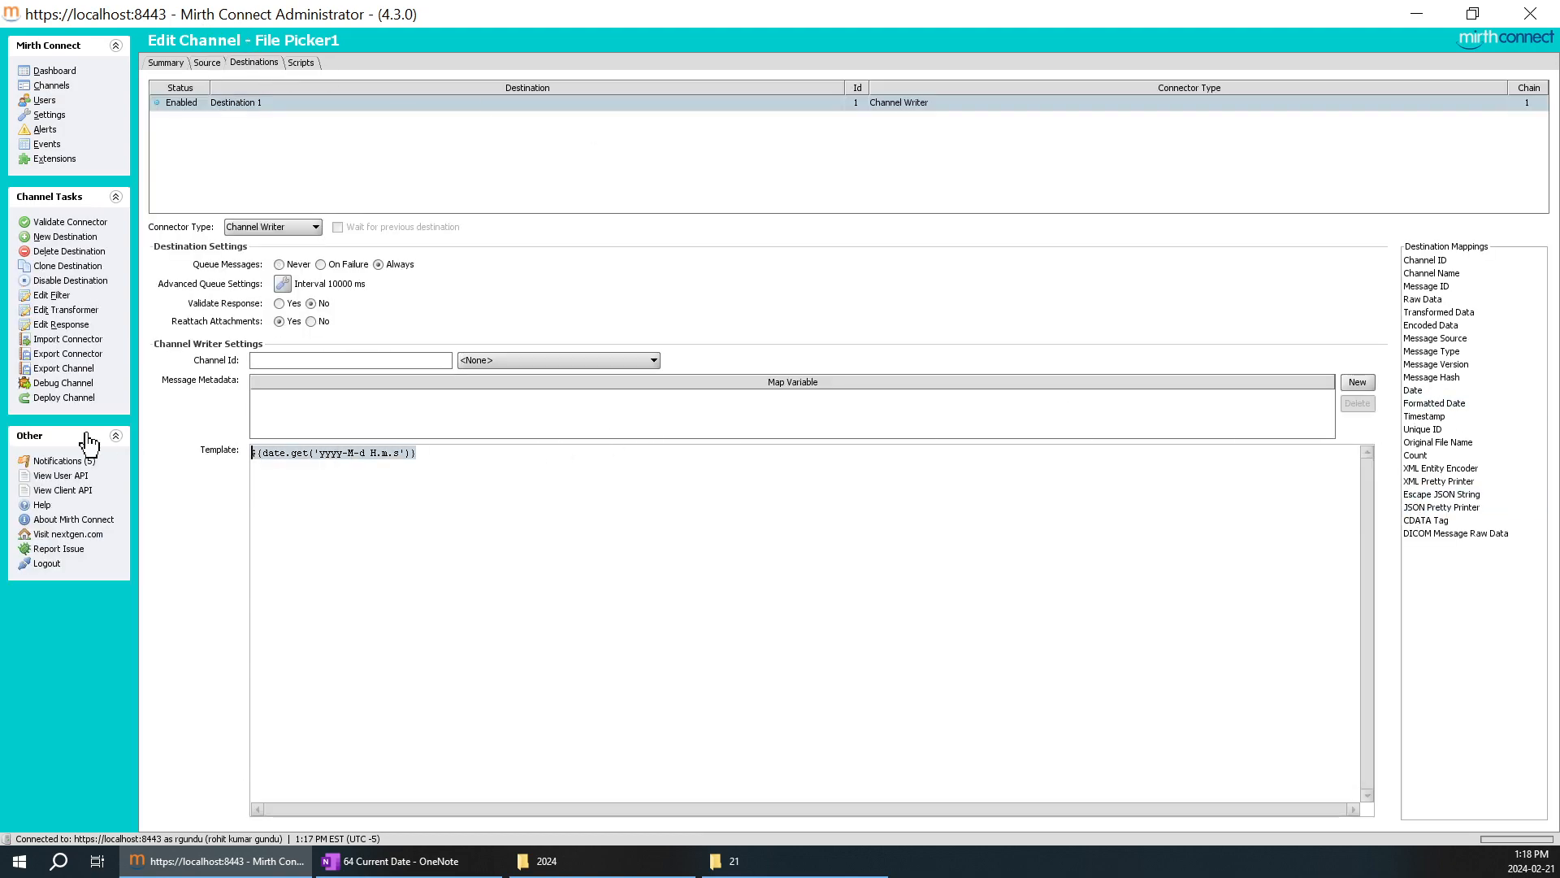
pyautogui.press('Delete')
pyautogui.moveTo(1414, 390); pyautogui.dragTo(721, 561)
pyautogui.moveTo(291, 453); pyautogui.dragTo(210, 462)
pyautogui.press('Delete')
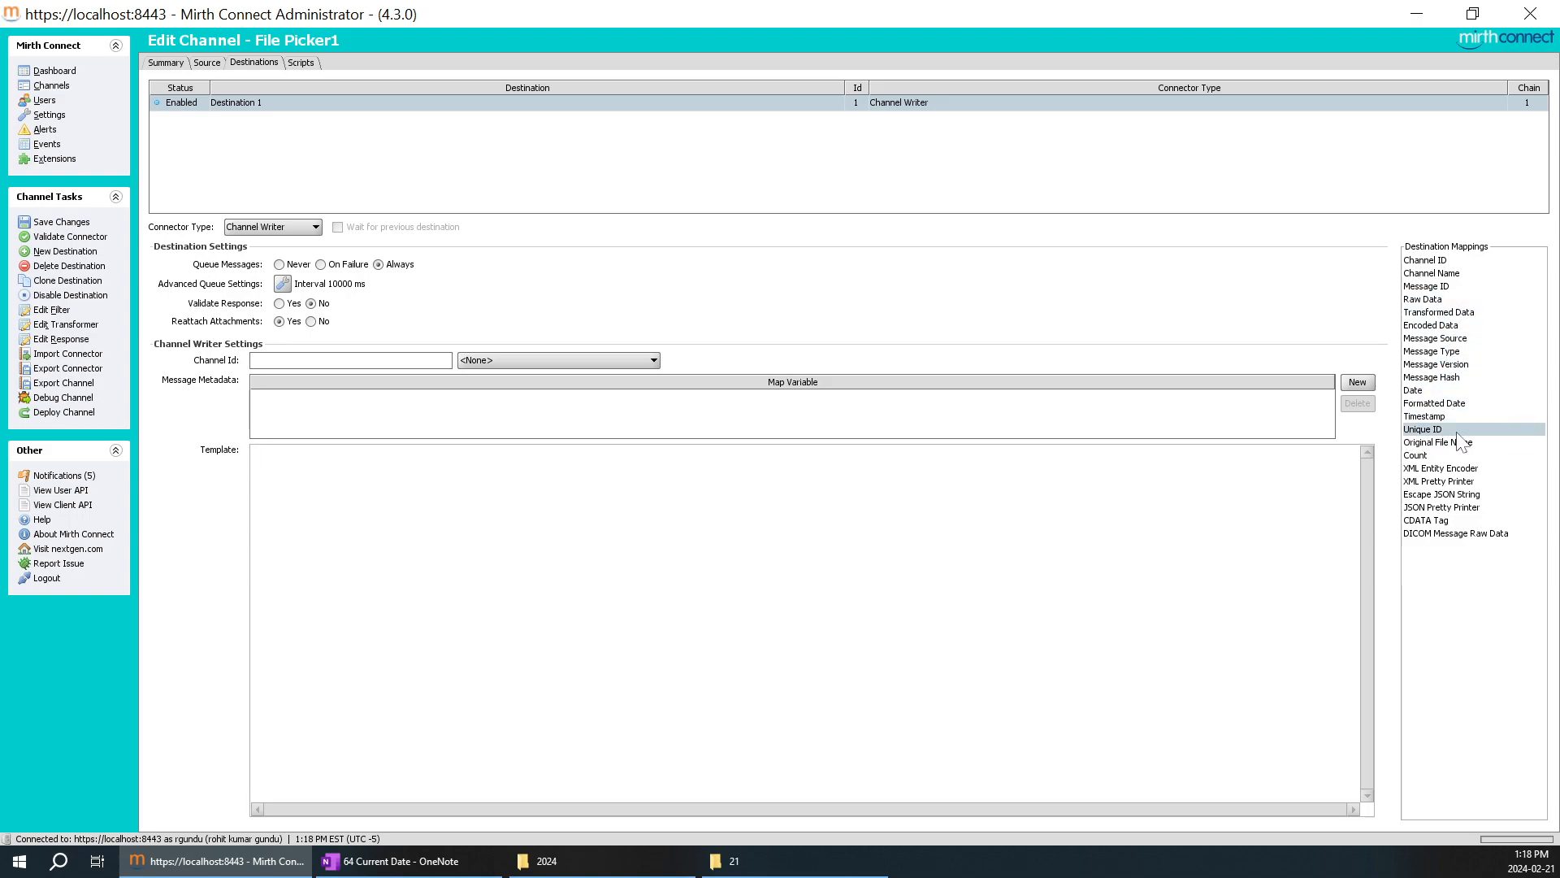
pyautogui.moveTo(1449, 405); pyautogui.dragTo(699, 512)
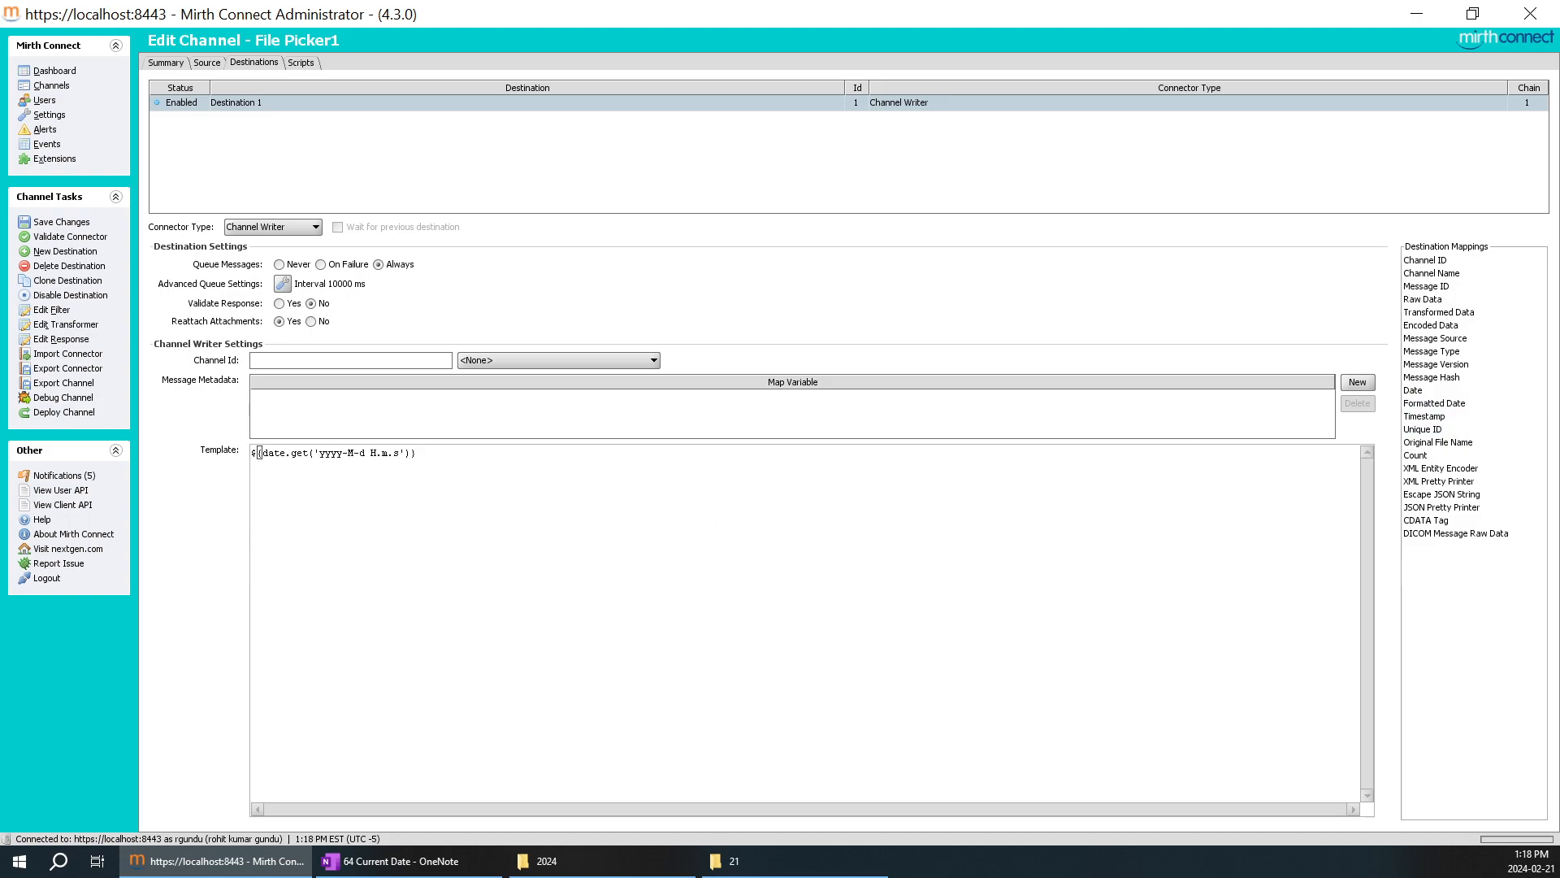
# Copy the expression ${date.get('yyyy-M-d H.m.s')} from Destination 1's template into the source's filename filter pattern.
pyautogui.moveTo(417, 452); pyautogui.dragTo(253, 453)
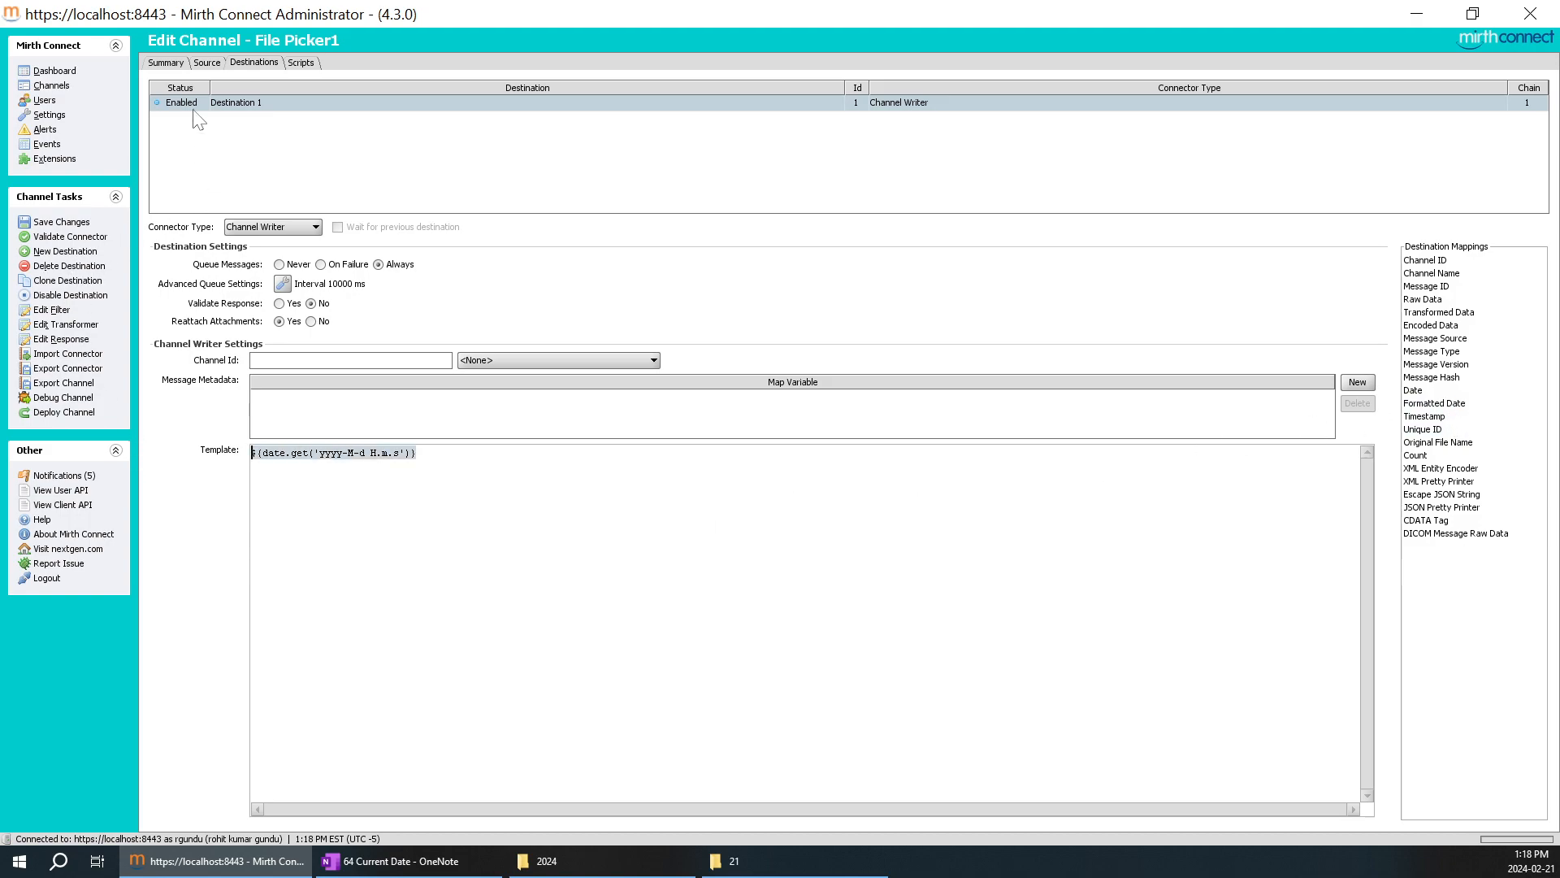
pyautogui.click(205, 64)
pyautogui.click(348, 409)
pyautogui.hotkey('ctrl', 'a')
pyautogui.hotkey('ctrl', 'v')
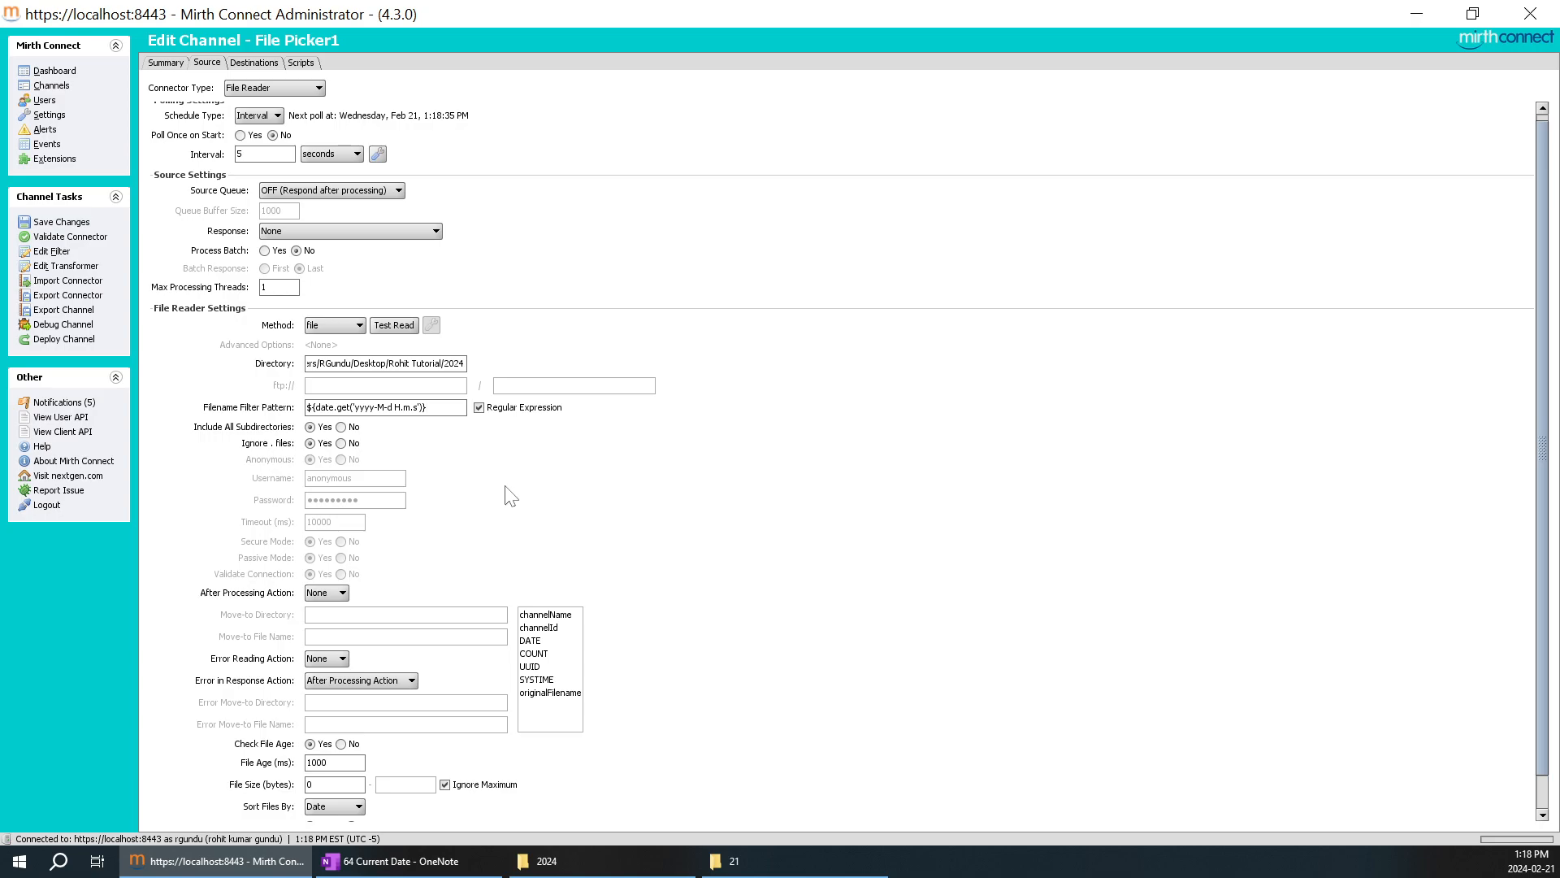
# Examine the date expression in the source's filename filter pattern and compare it with Destination 1's template.
pyautogui.click(426, 407)
pyautogui.moveTo(427, 407); pyautogui.dragTo(308, 407)
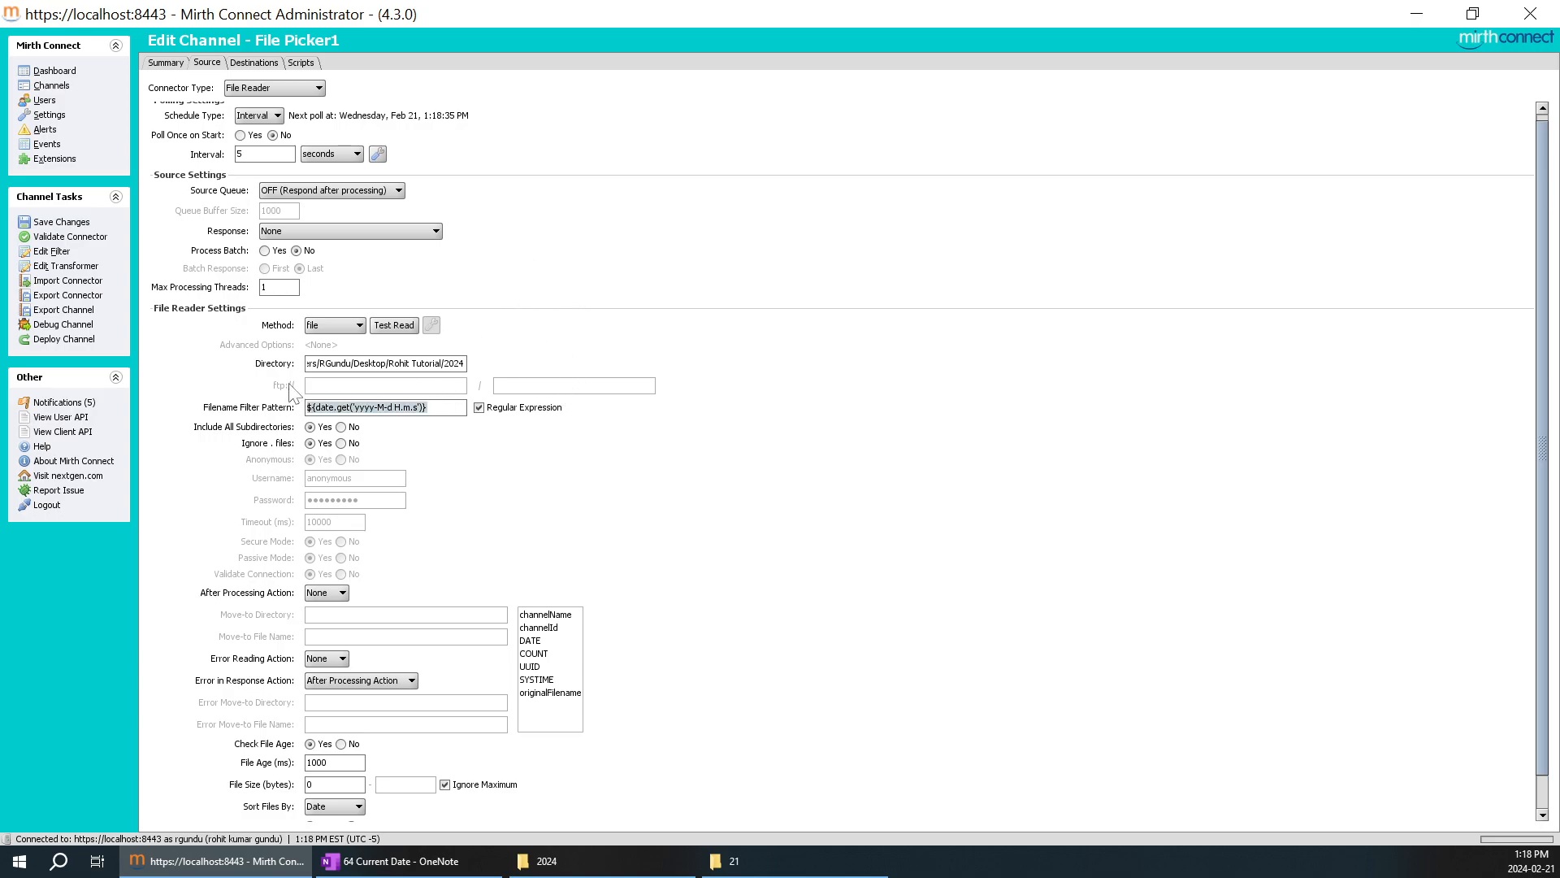
pyautogui.click(427, 407)
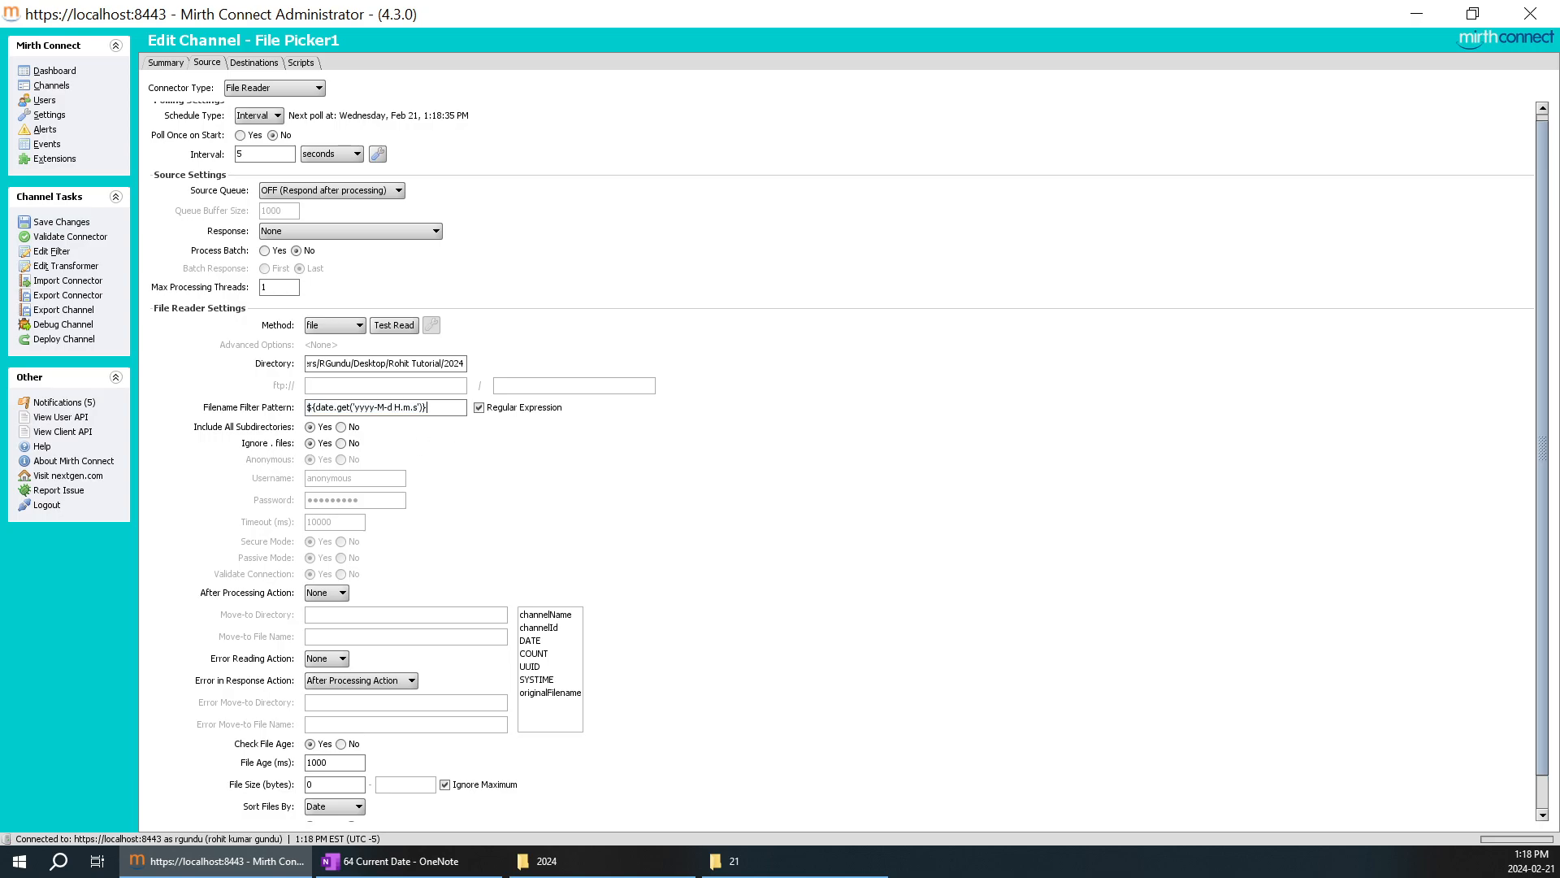
pyautogui.moveTo(427, 407); pyautogui.dragTo(309, 407)
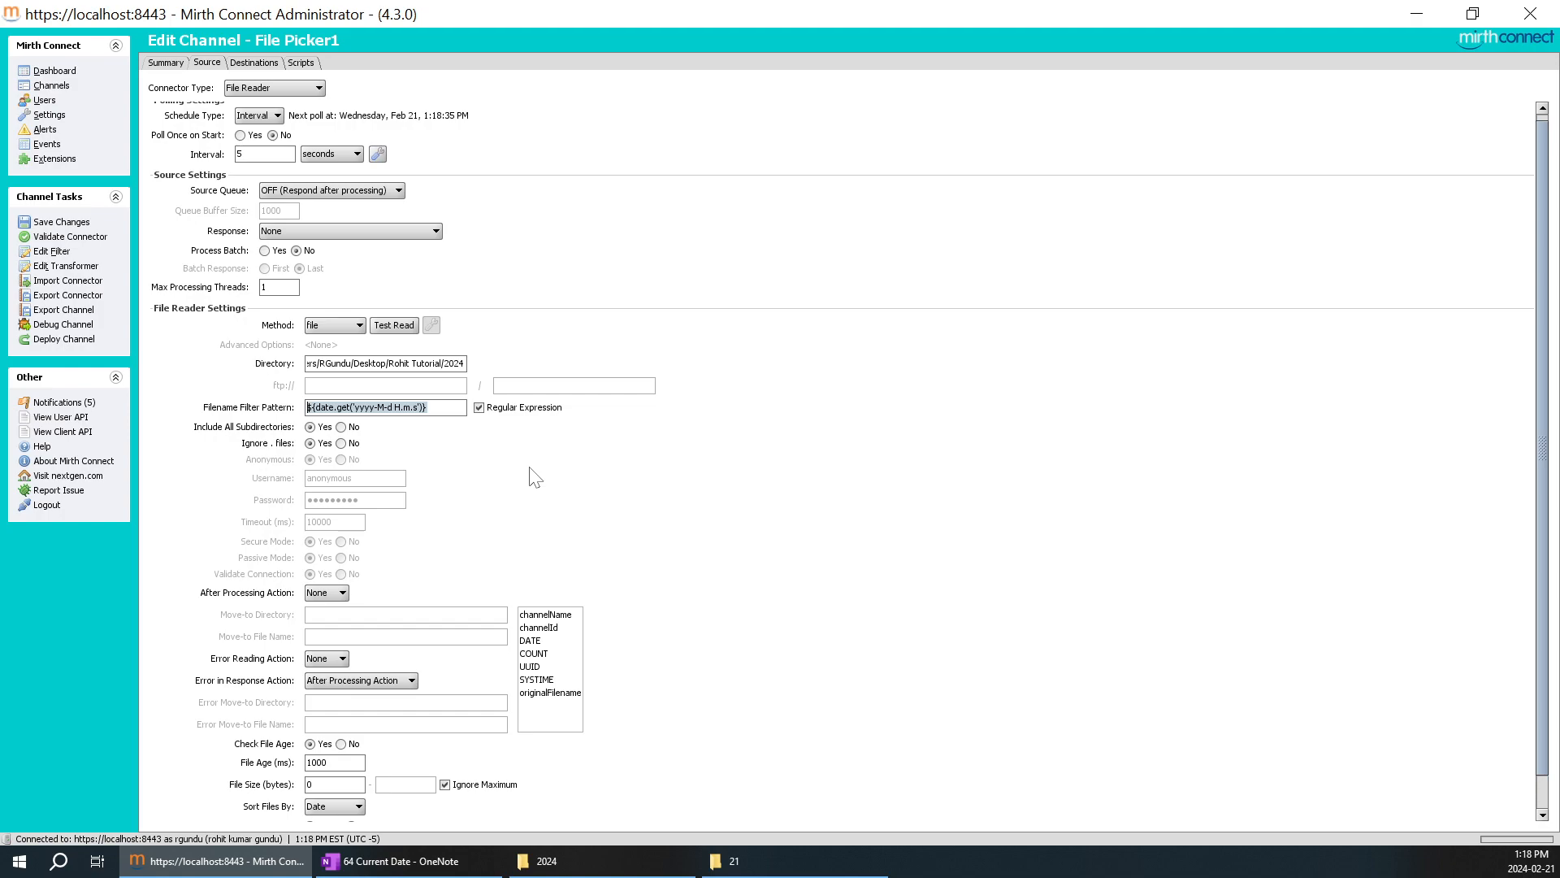
pyautogui.click(427, 407)
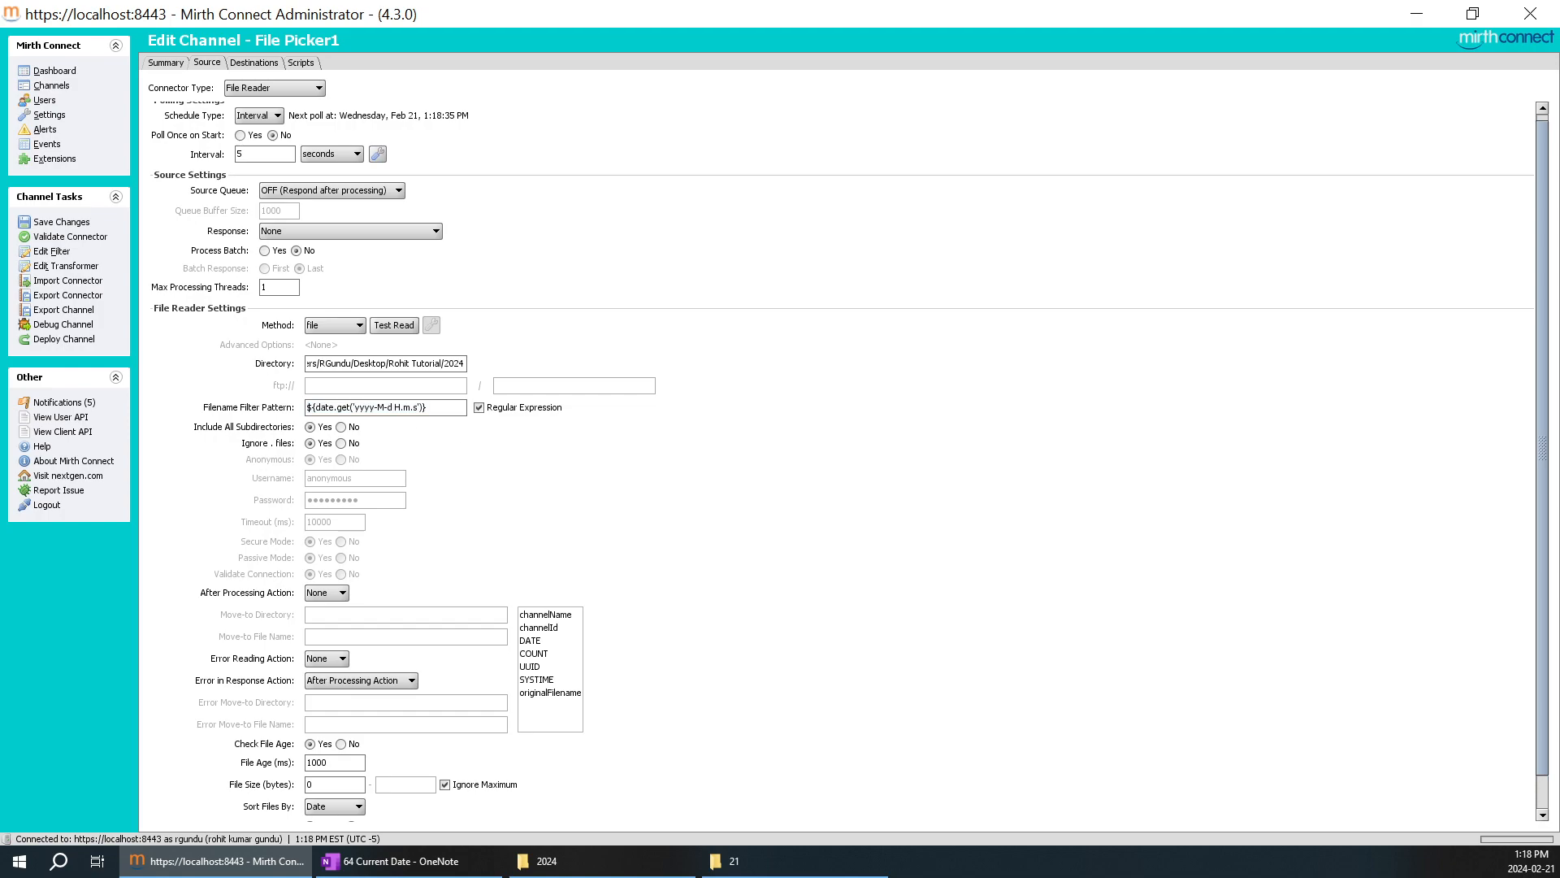
pyautogui.moveTo(427, 407); pyautogui.dragTo(308, 407)
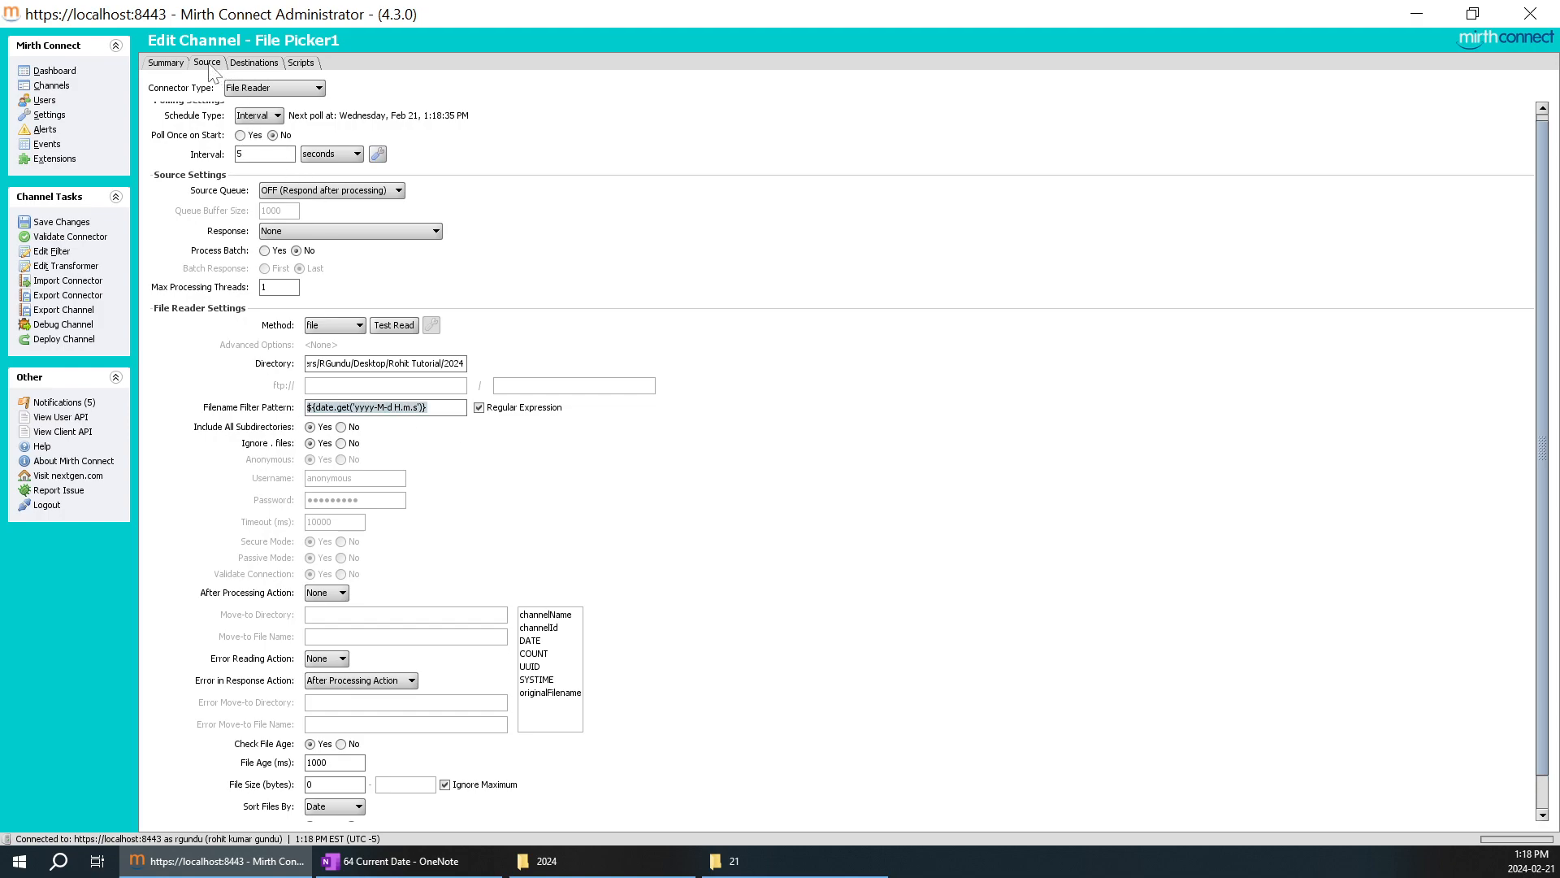
pyautogui.click(259, 63)
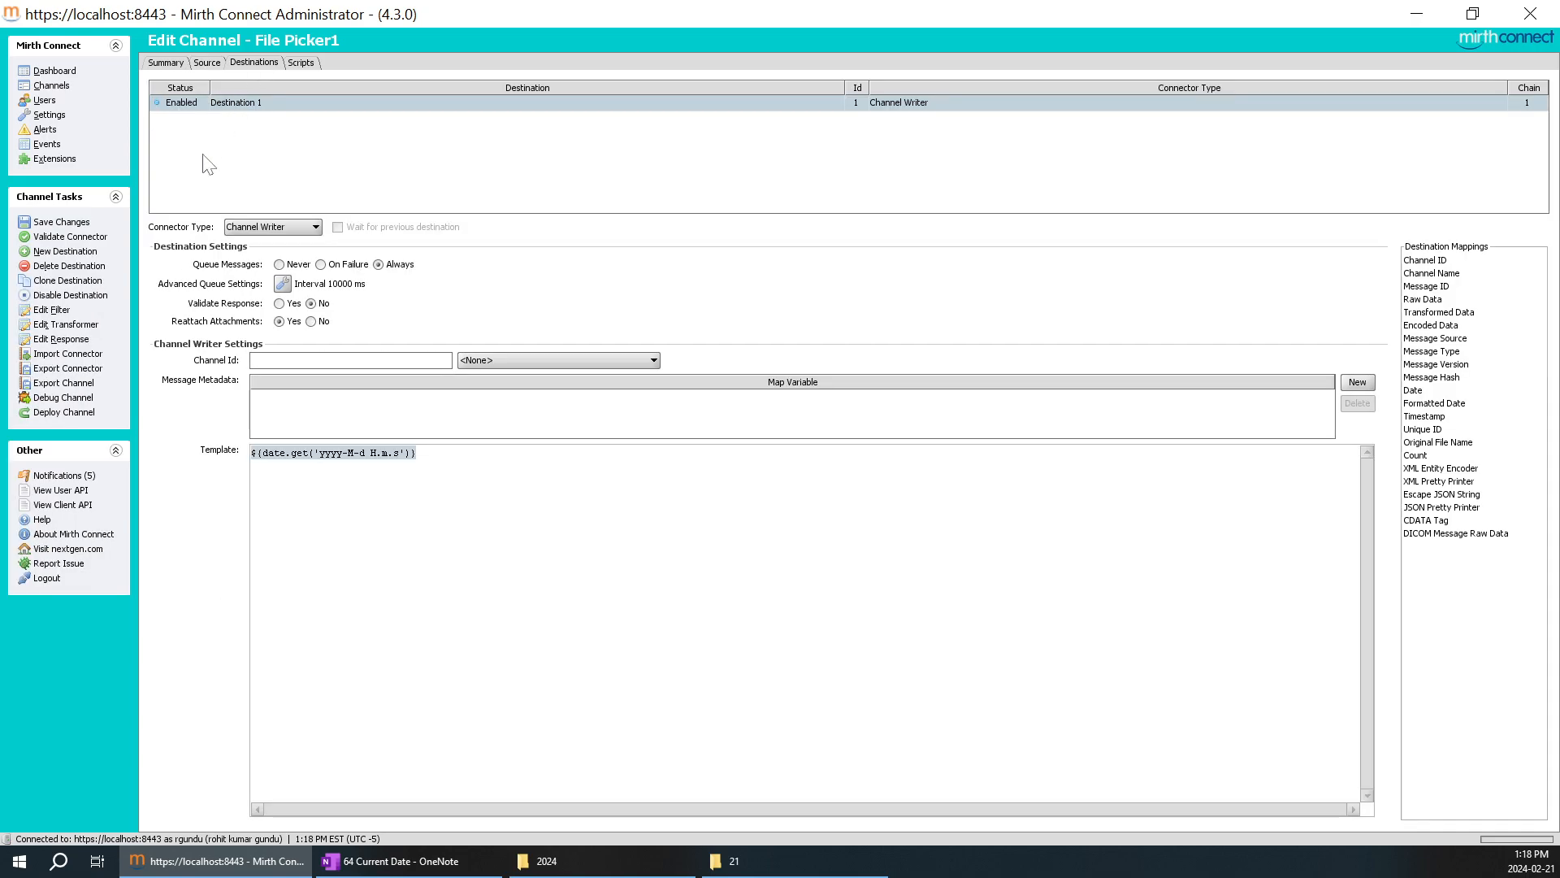
pyautogui.click(213, 65)
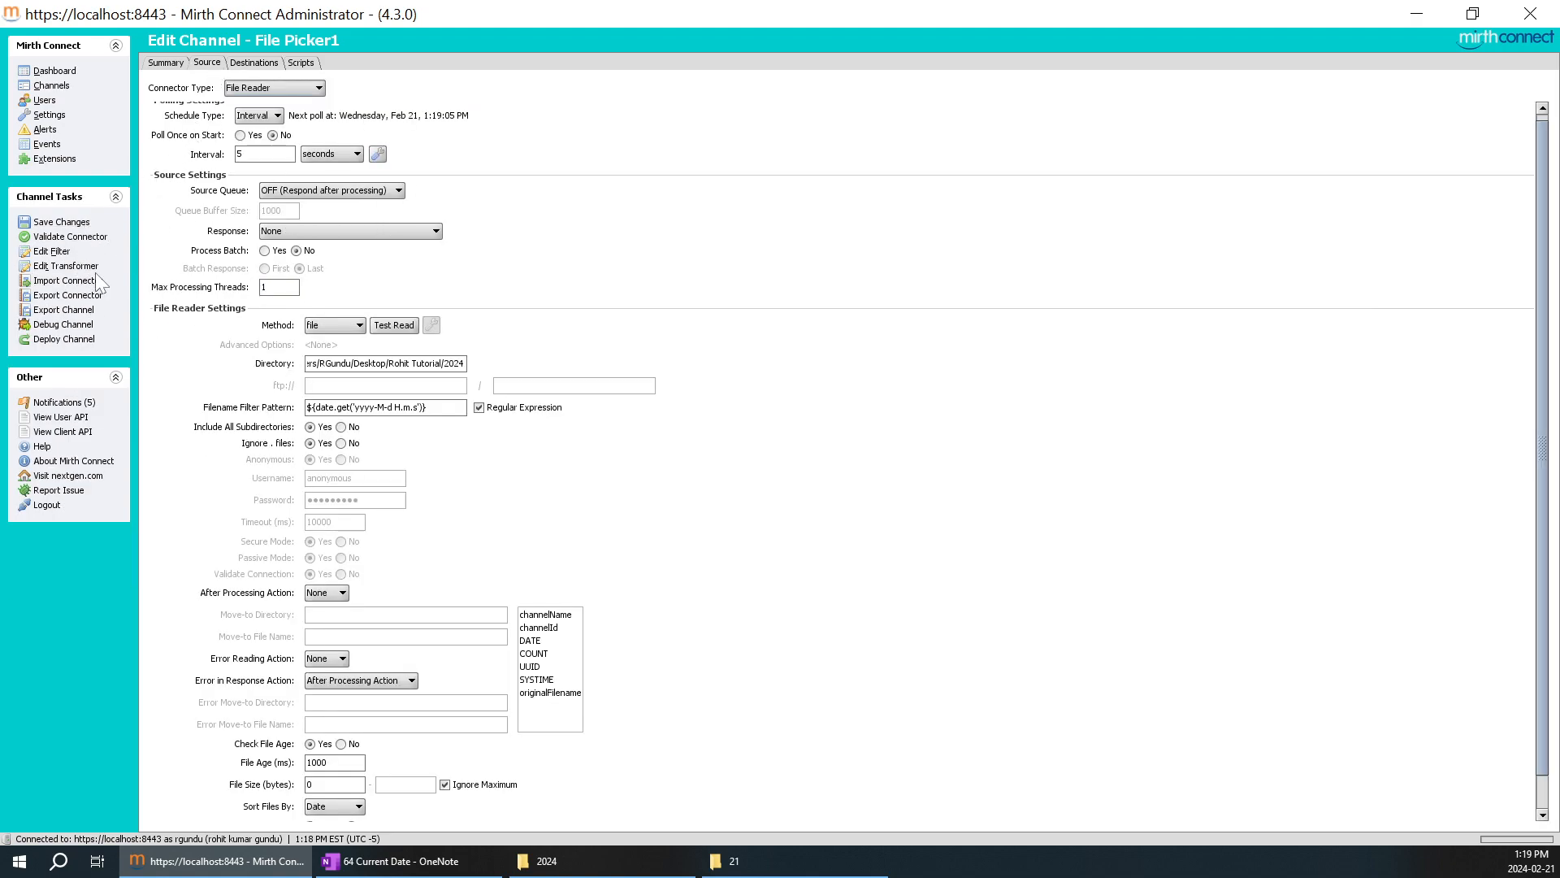
# Check the system calendar's current date, then compare the filter expression with the dd-mm-YYYY requirement and DD-MM-YYYY--HH-MM-SS pattern in OneNote.
pyautogui.click(1528, 860)
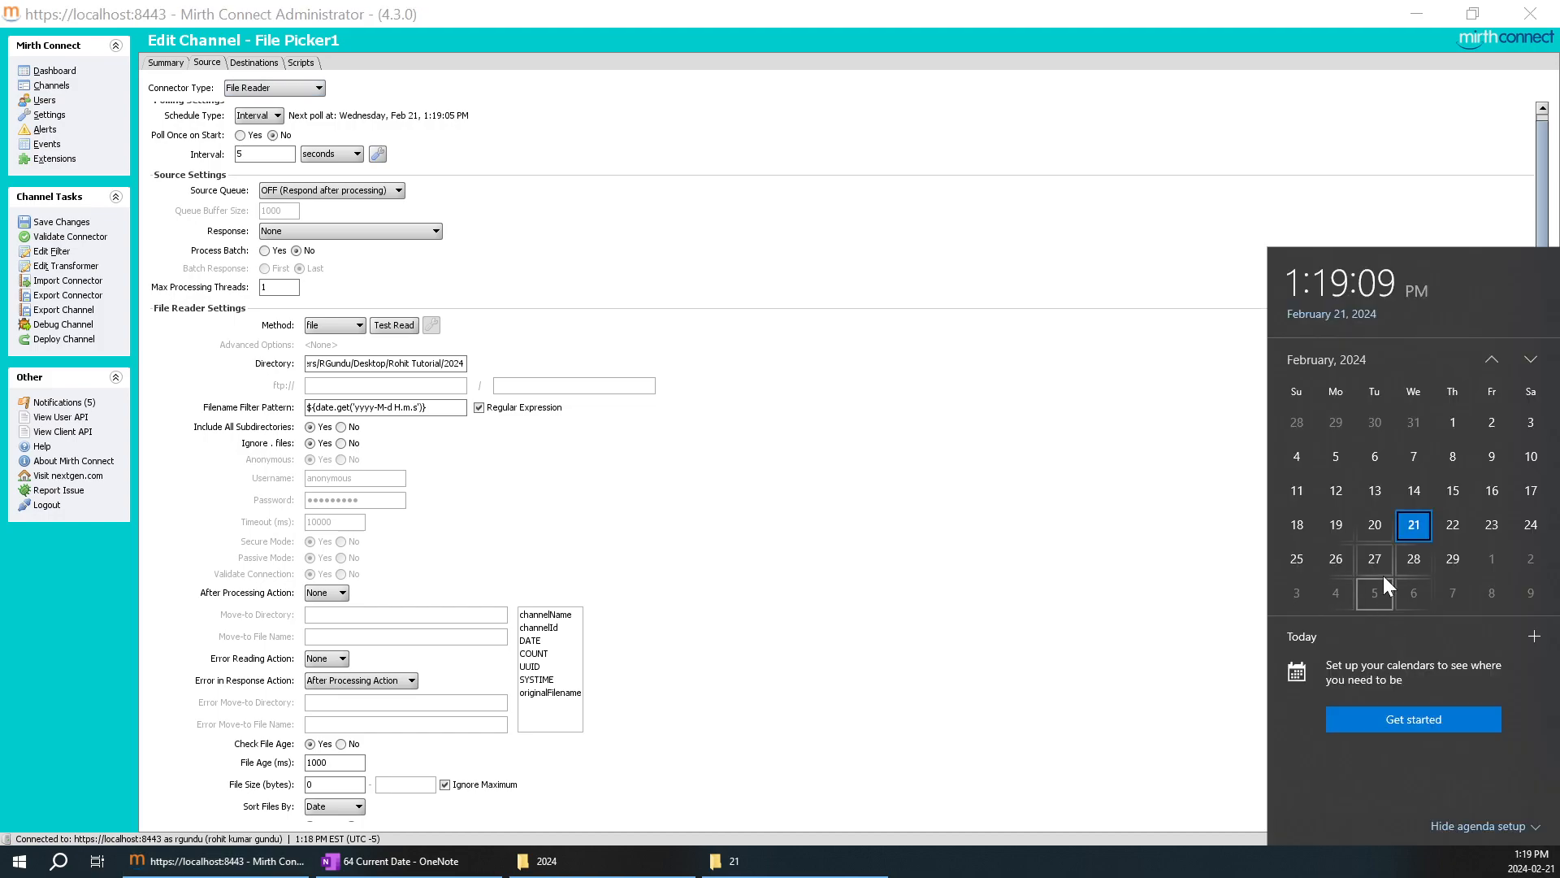
pyautogui.click(1208, 203)
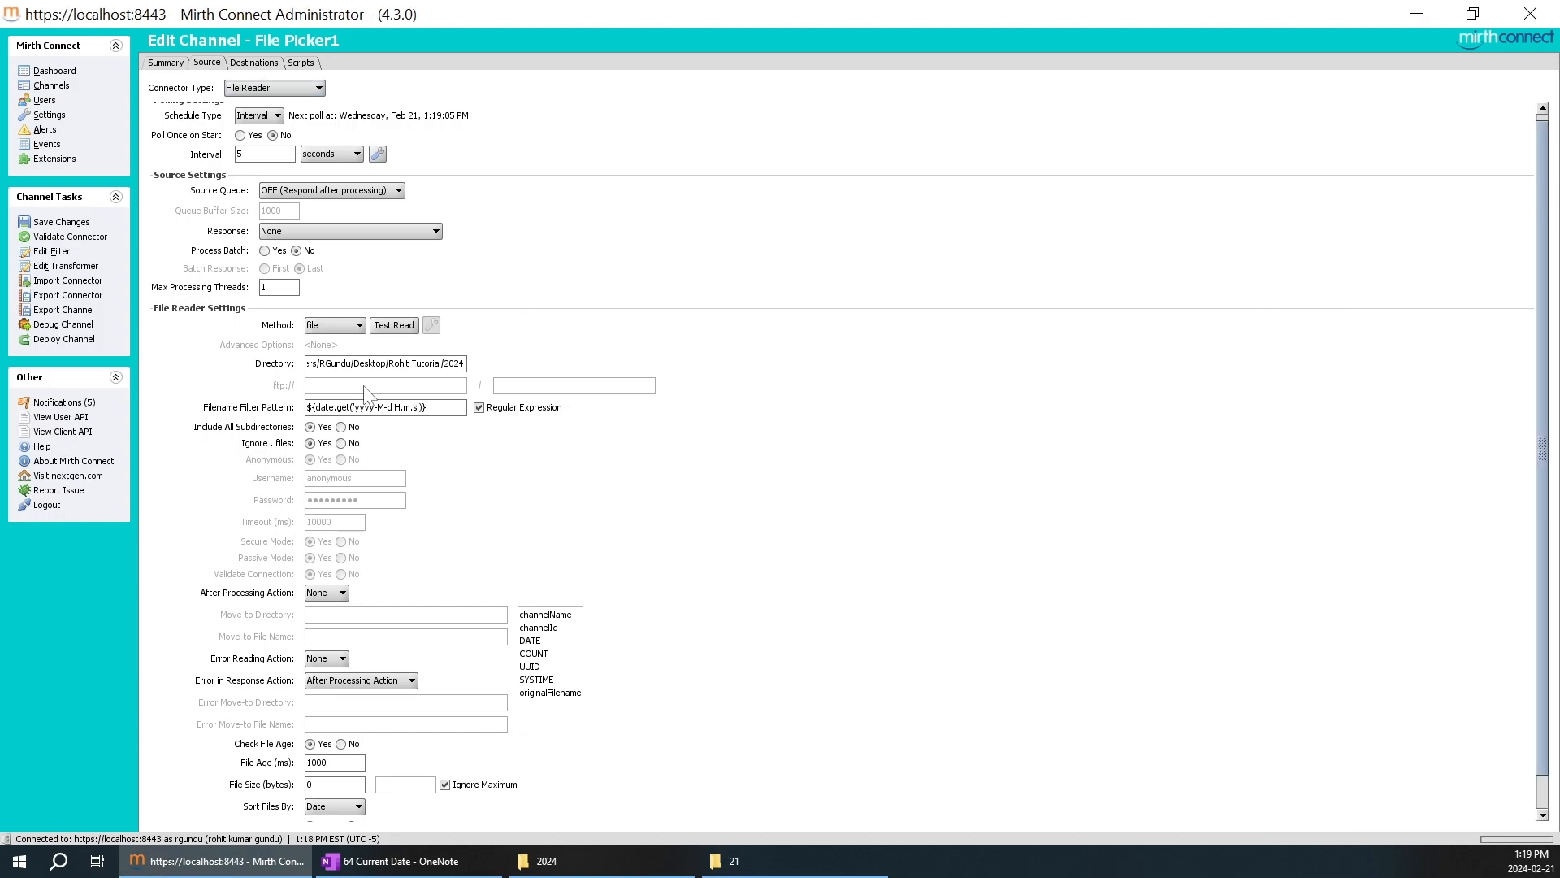
pyautogui.moveTo(435, 407); pyautogui.dragTo(307, 408)
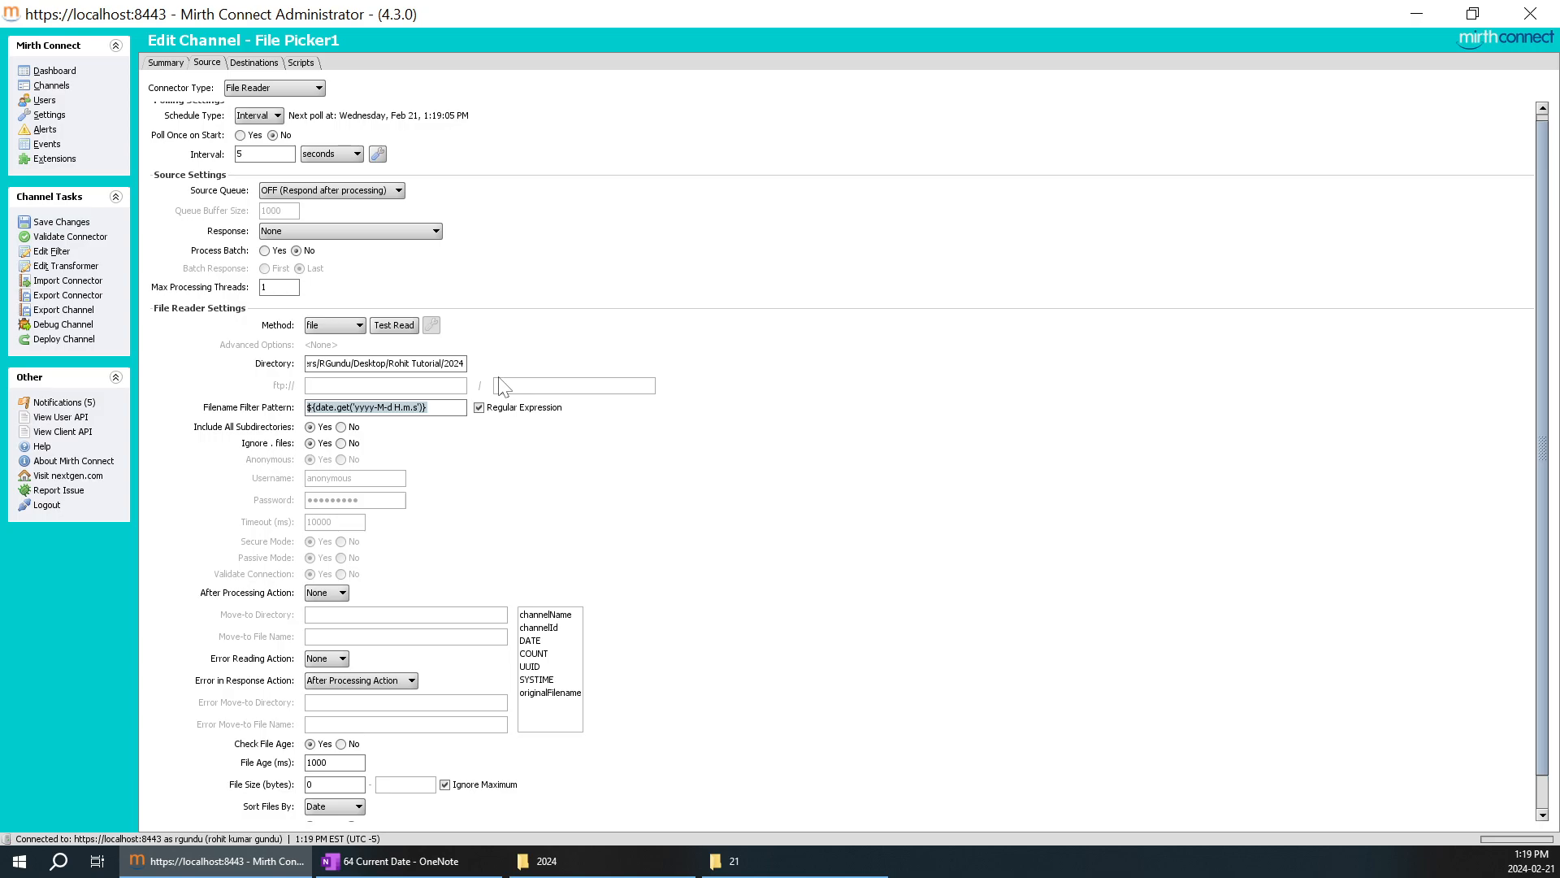
pyautogui.click(390, 861)
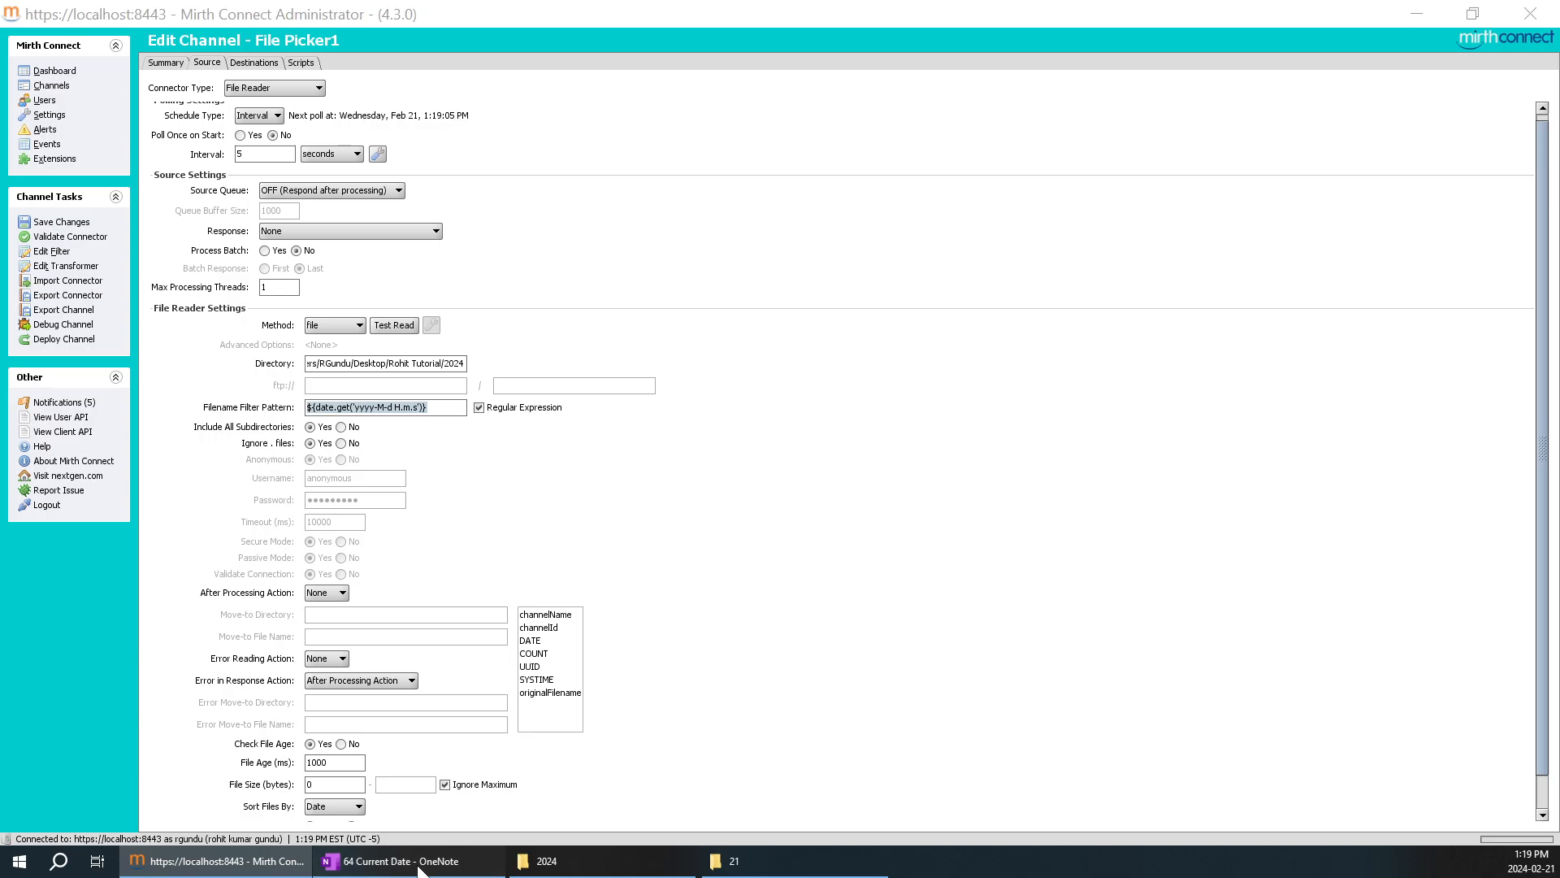
pyautogui.moveTo(926, 350); pyautogui.dragTo(794, 351)
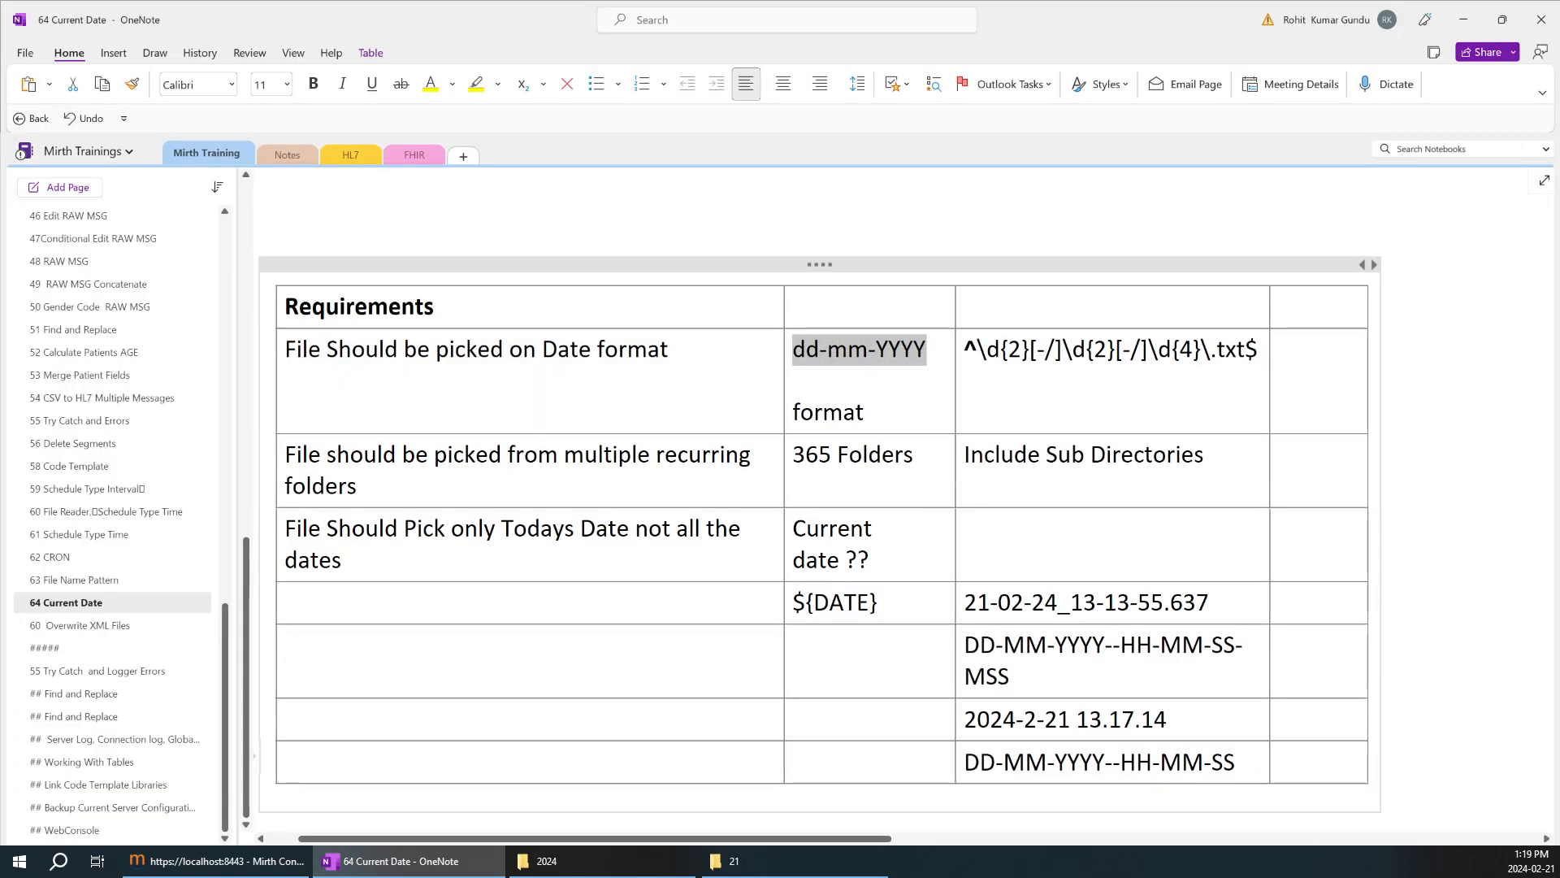
pyautogui.click(966, 763)
pyautogui.moveTo(965, 762); pyautogui.dragTo(1224, 762)
pyautogui.click(1097, 729)
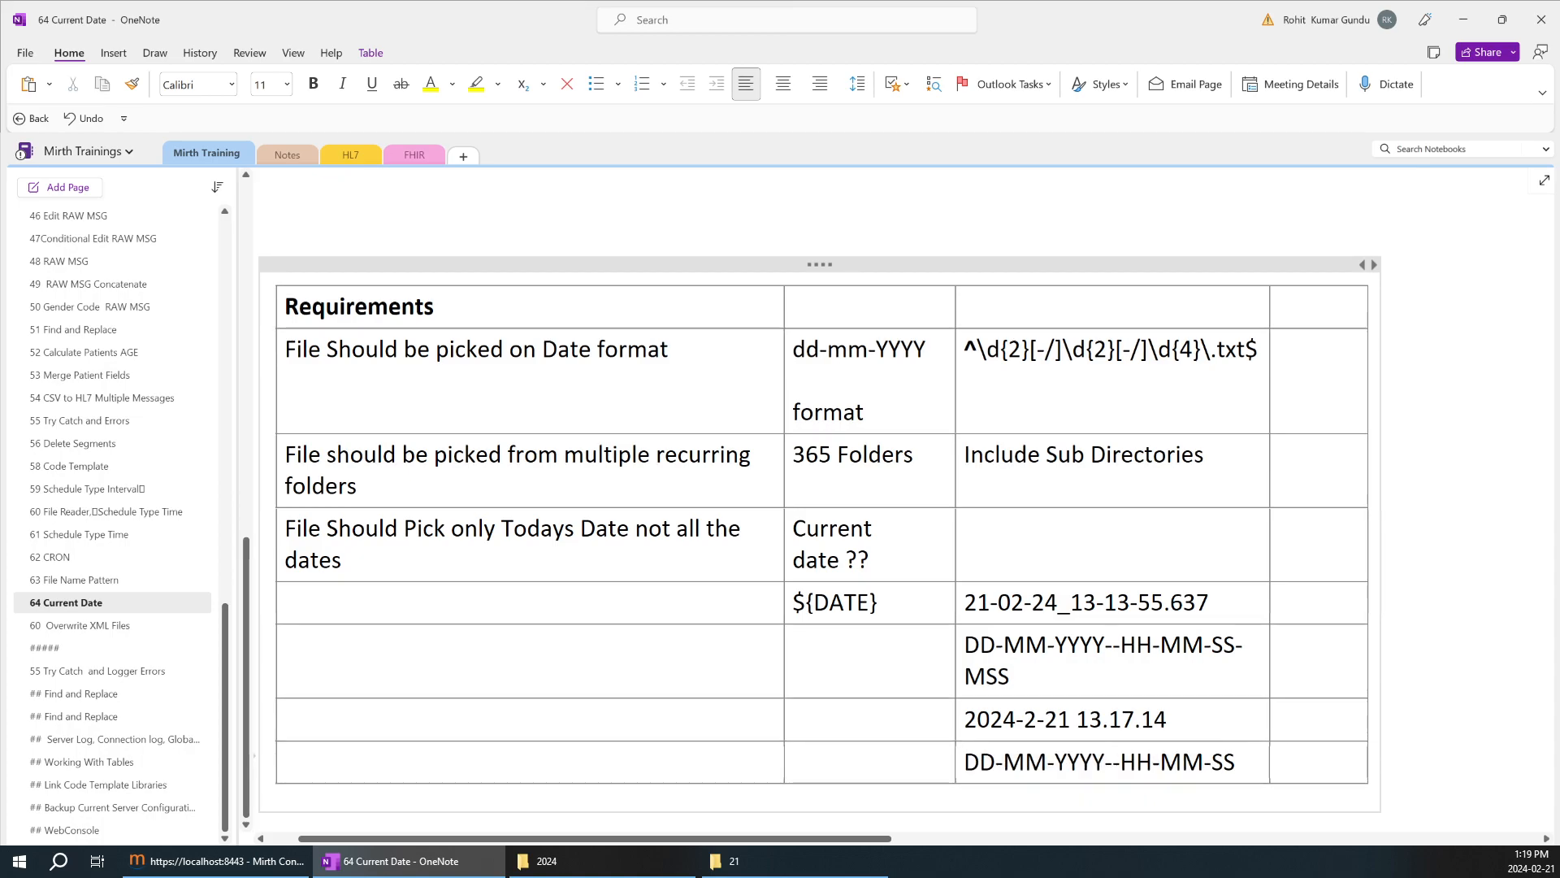
# In Mirth Connect, shorten the filename filter expression to ${date.get('yyyy-M-d')} and copy it over Destination 1's template.
pyautogui.click(305, 860)
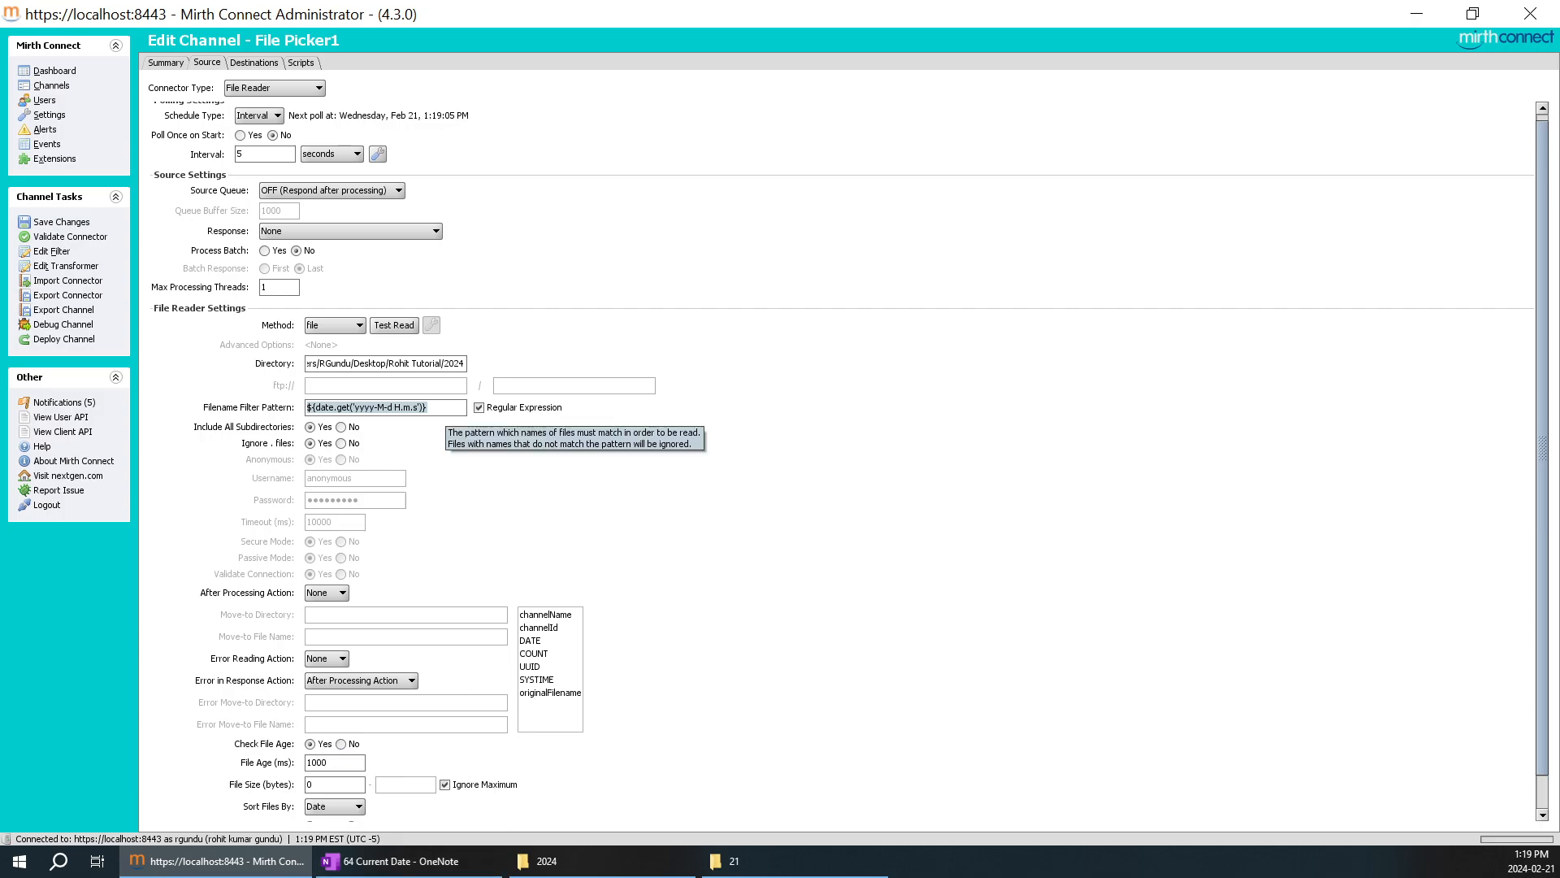
pyautogui.click(445, 409)
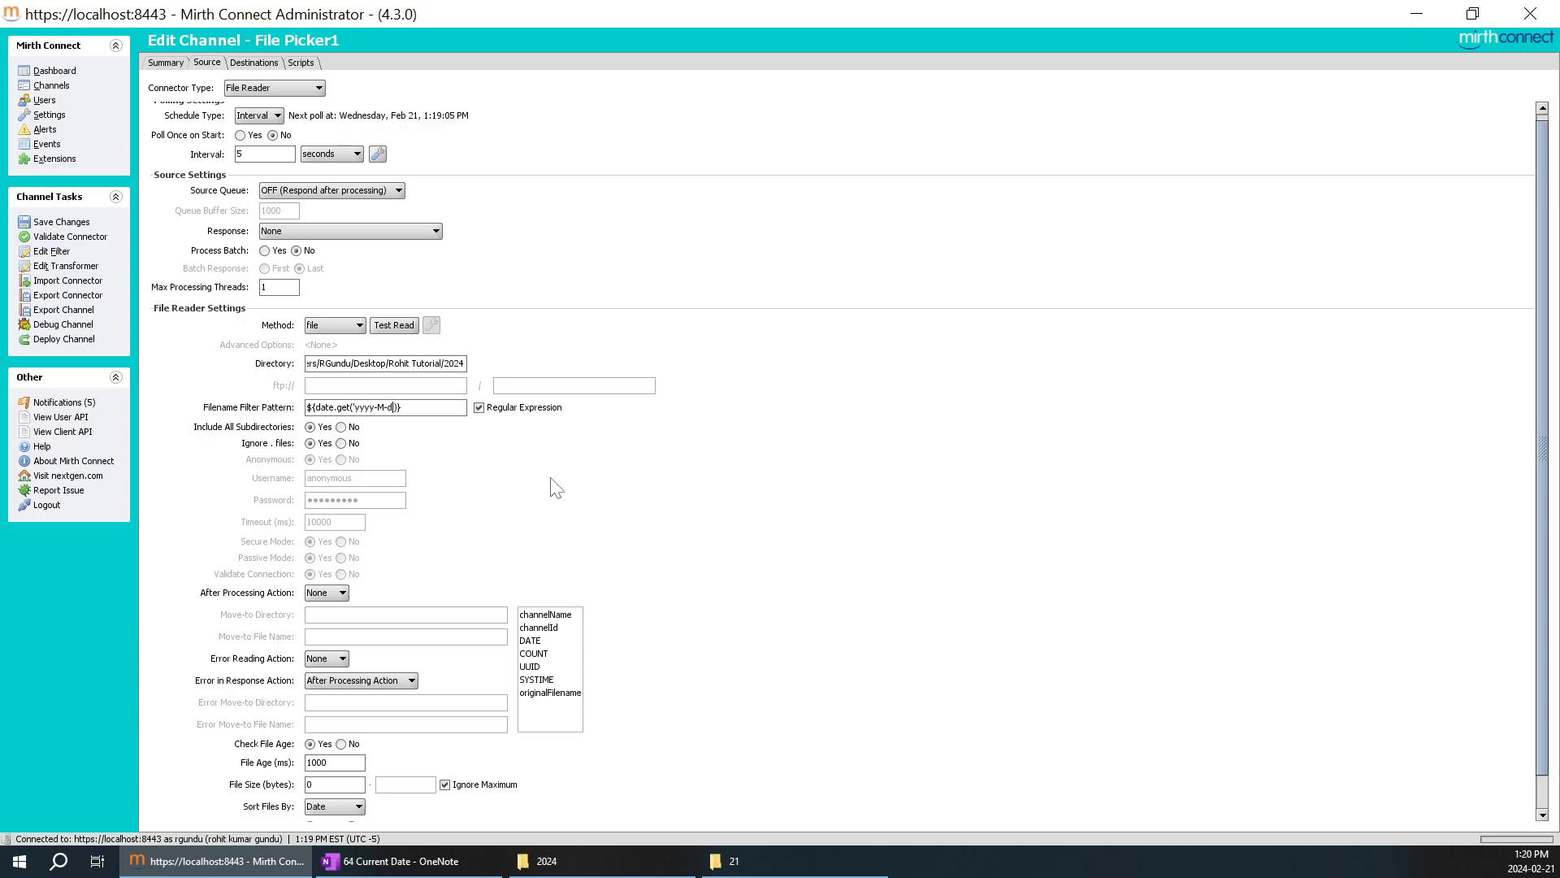
pyautogui.hotkey('ctrl', 'a')
pyautogui.hotkey('ctrl', 'c')
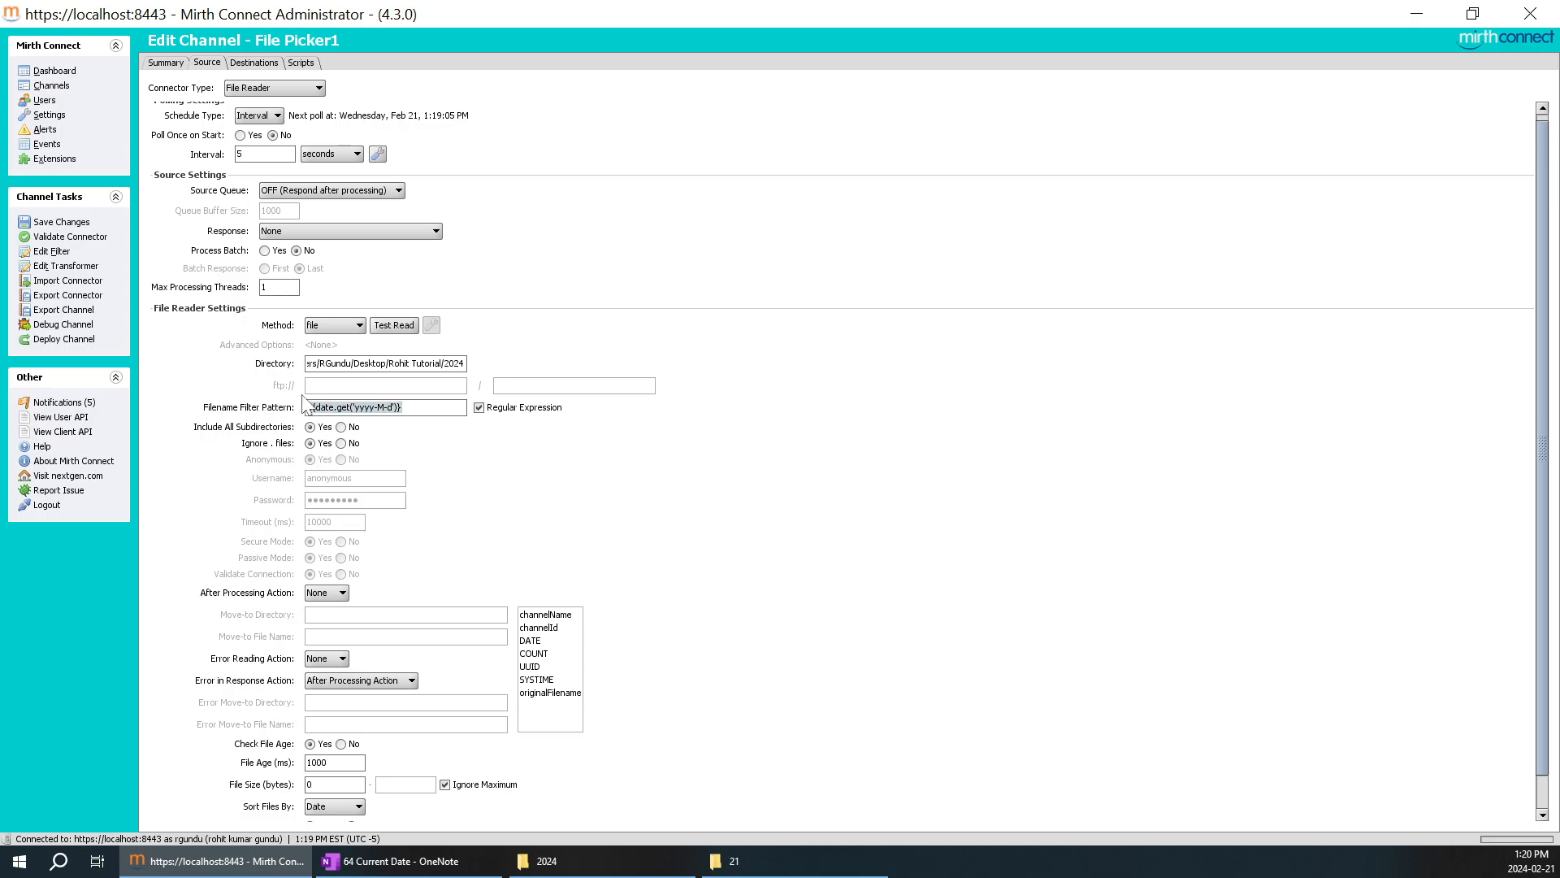
pyautogui.click(252, 64)
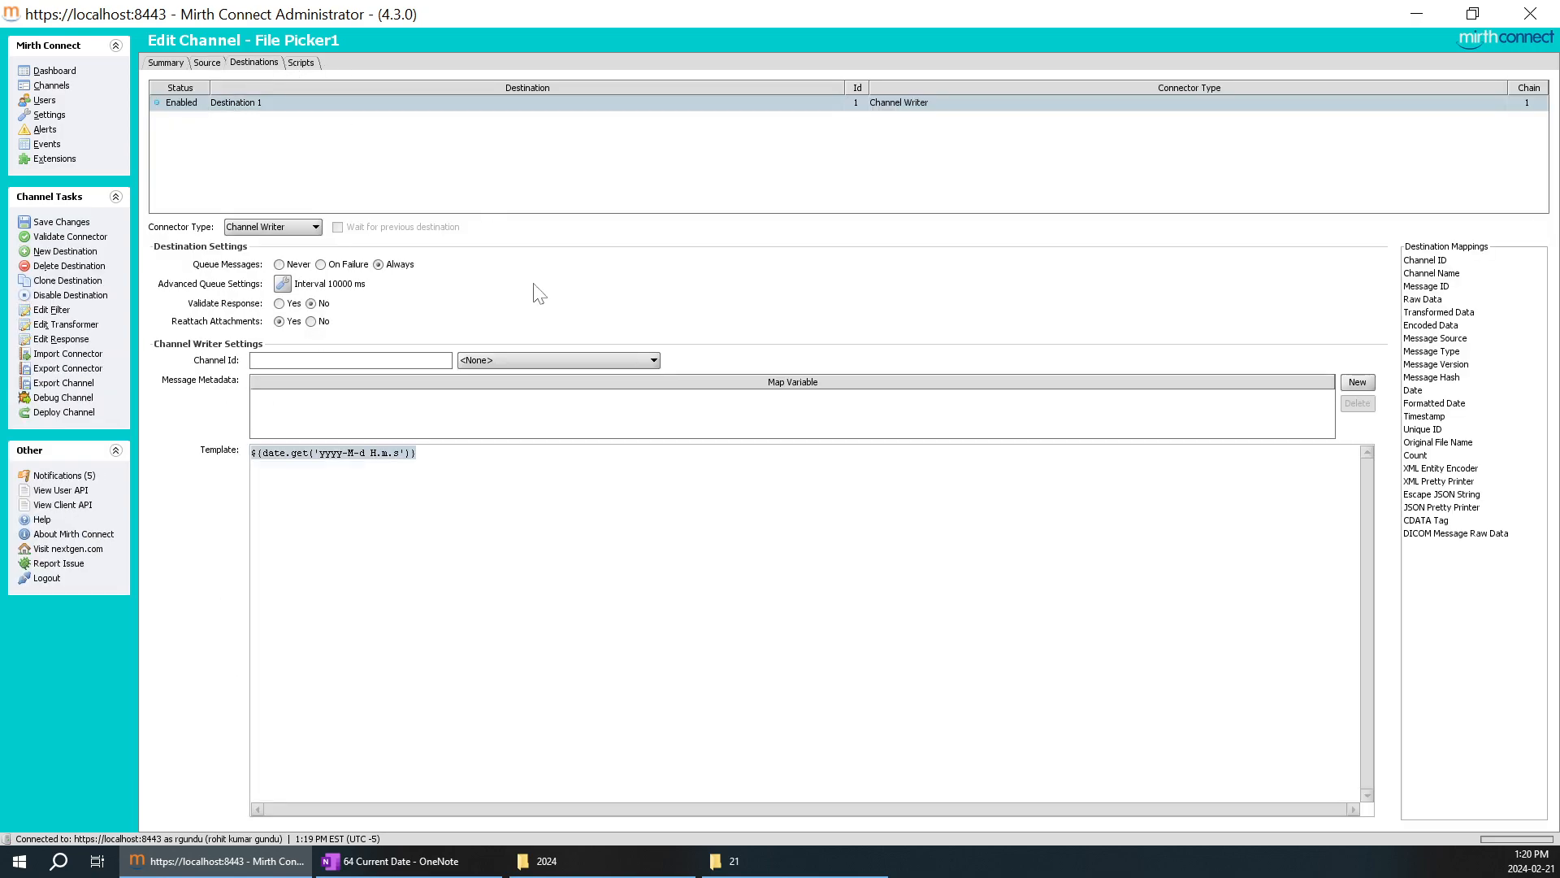
pyautogui.hotkey('ctrl', 'v')
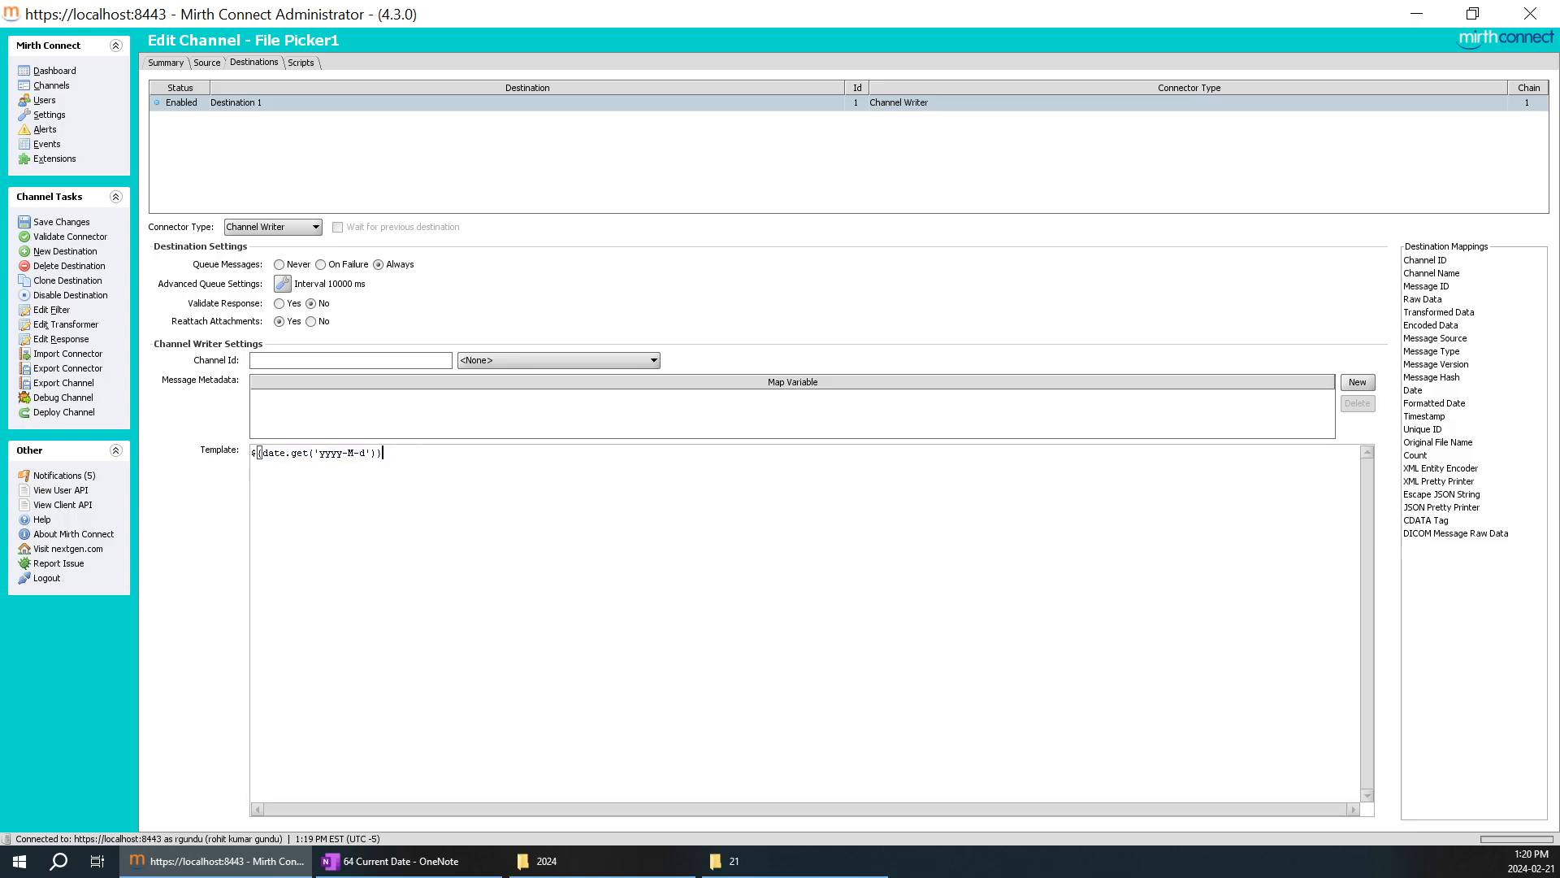
# Replace the date expression in the source's filename filter pattern with *.
pyautogui.click(205, 63)
pyautogui.tripleClick(366, 407)
pyautogui.moveTo(403, 408); pyautogui.dragTo(252, 407)
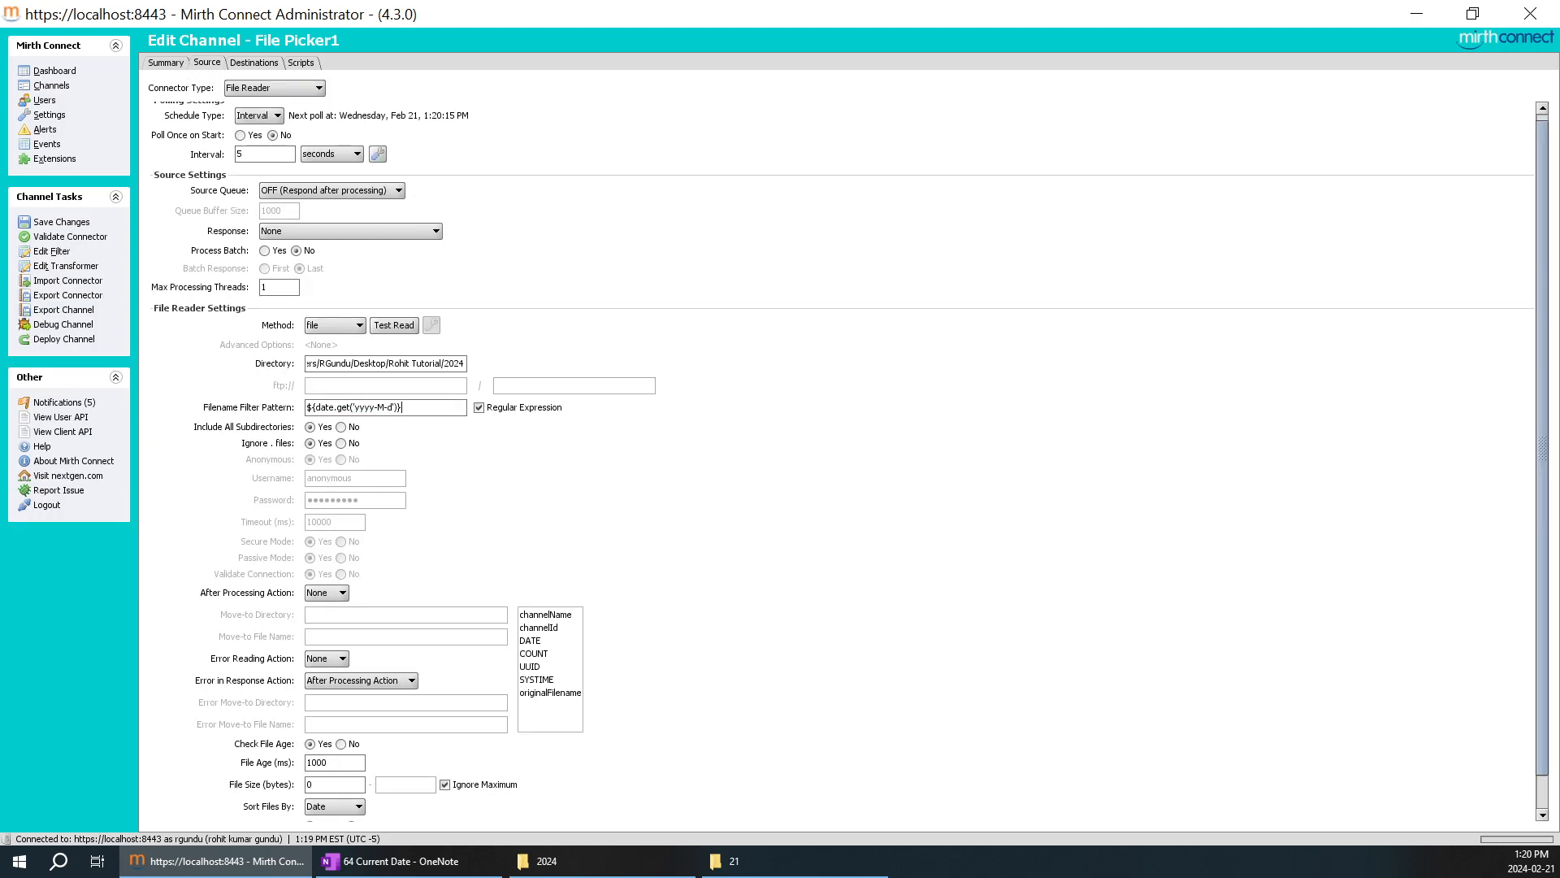
pyautogui.hotkey('ctrl', 'a')
pyautogui.press('BackSpace')
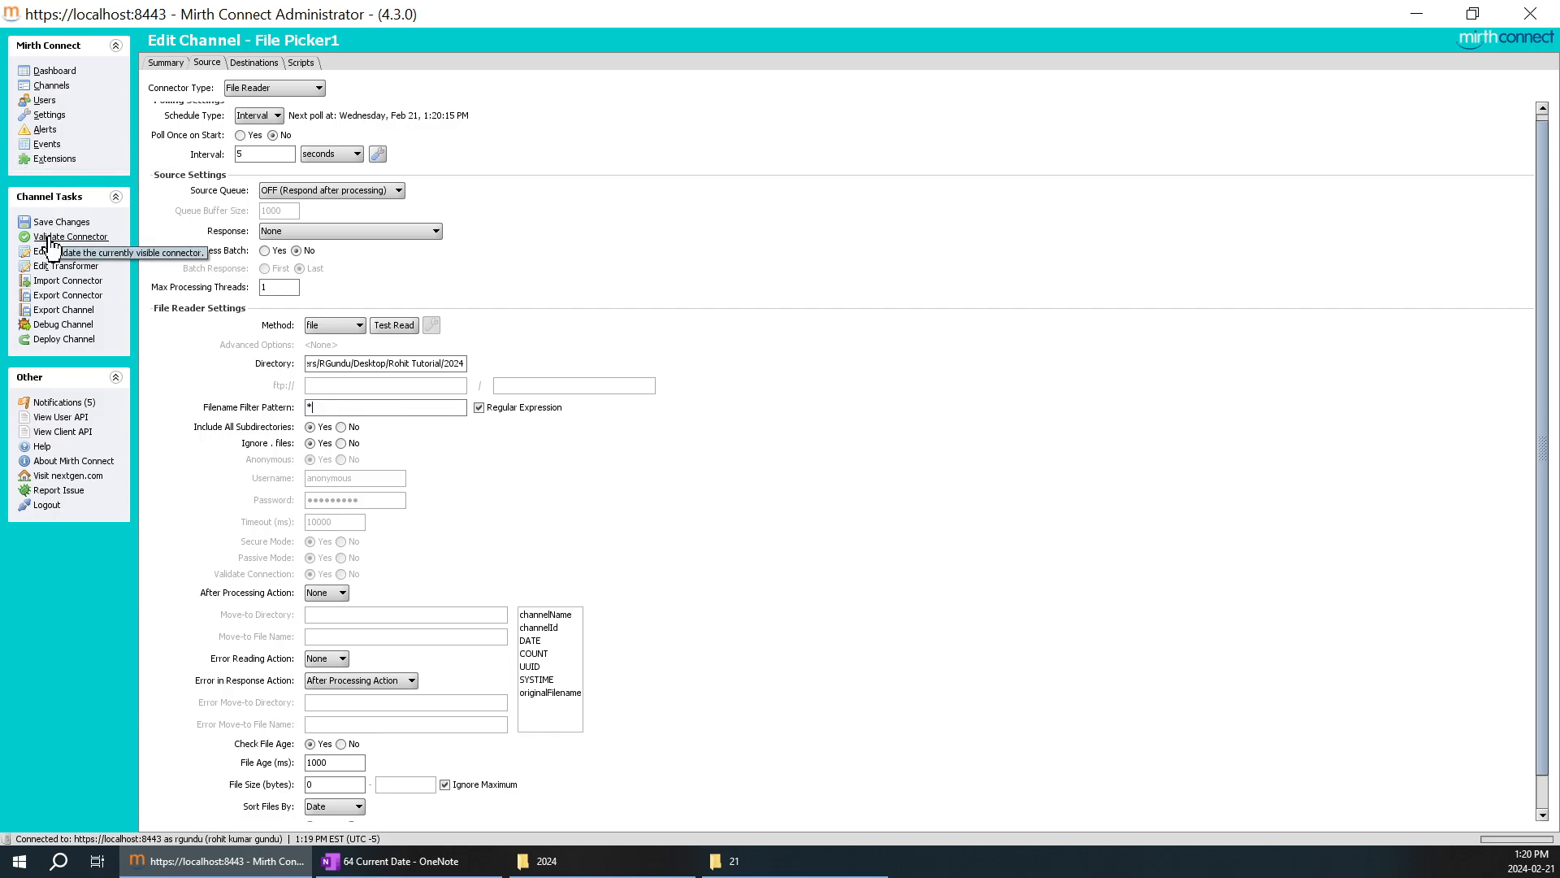
# Save the File Picker1 channel changes and deploy the channel.
pyautogui.click(82, 222)
pyautogui.click(235, 63)
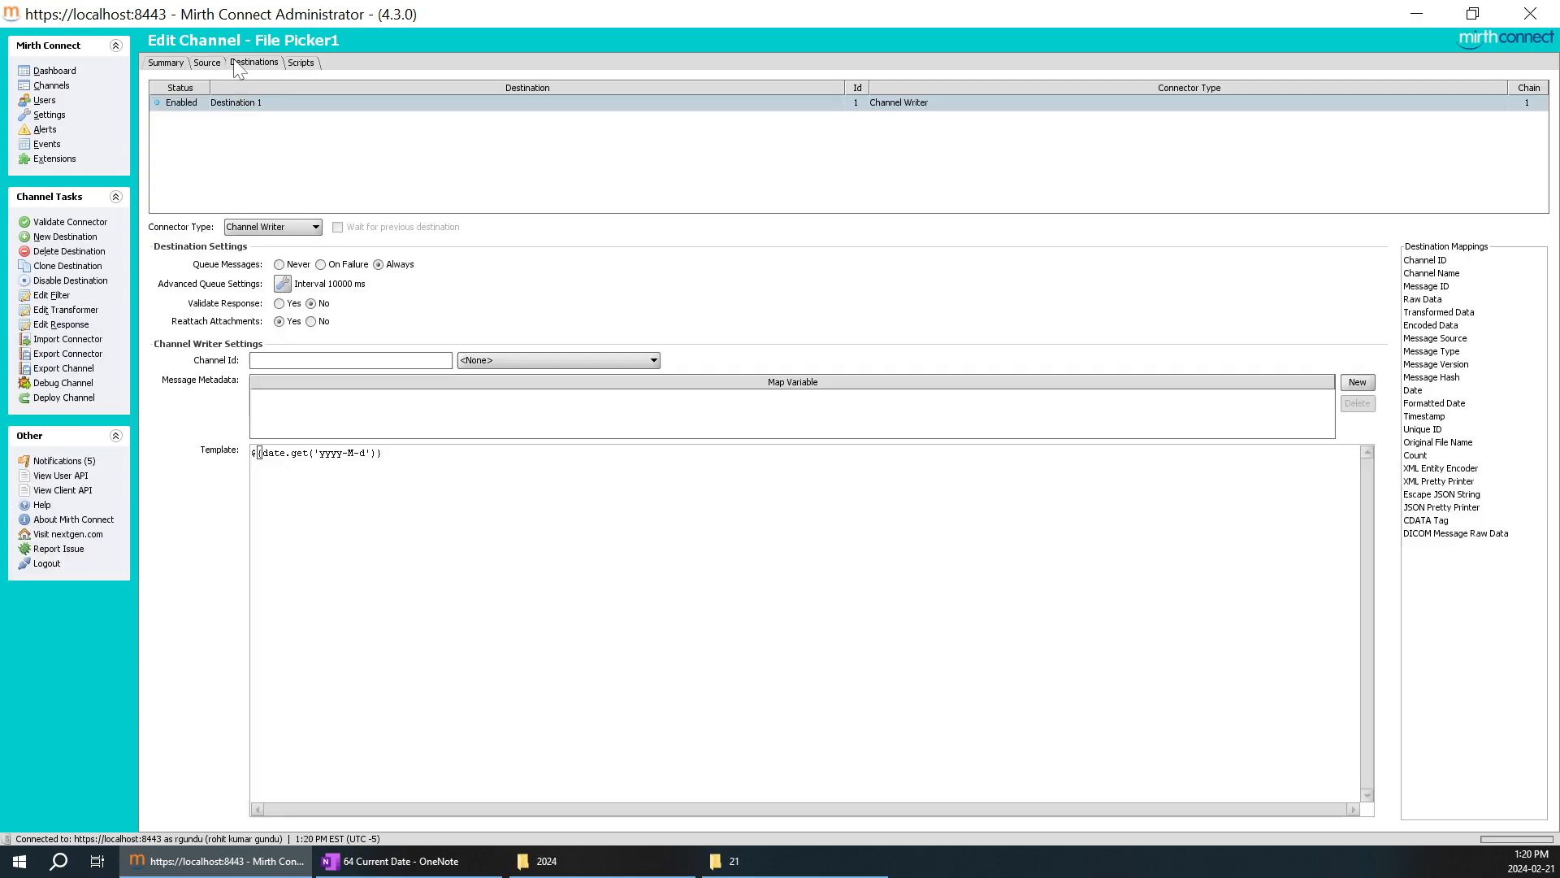
pyautogui.click(75, 397)
pyautogui.click(748, 460)
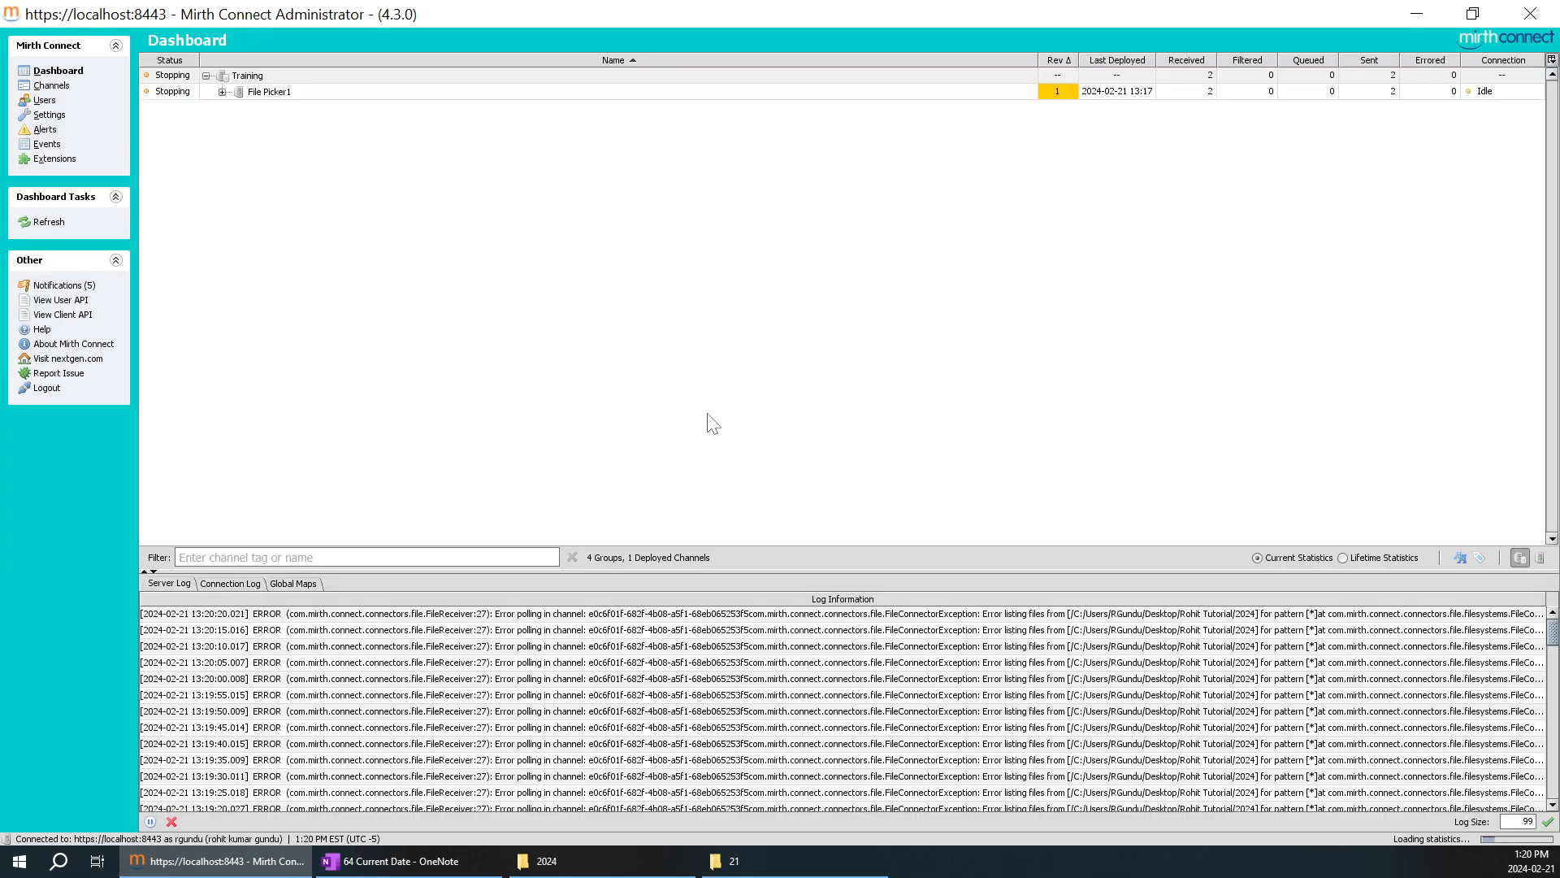
# Send the test message "sfjdslfjslfldsf" through File Picker1 to Destination 1 and refresh the channel's message list.
pyautogui.click(222, 92)
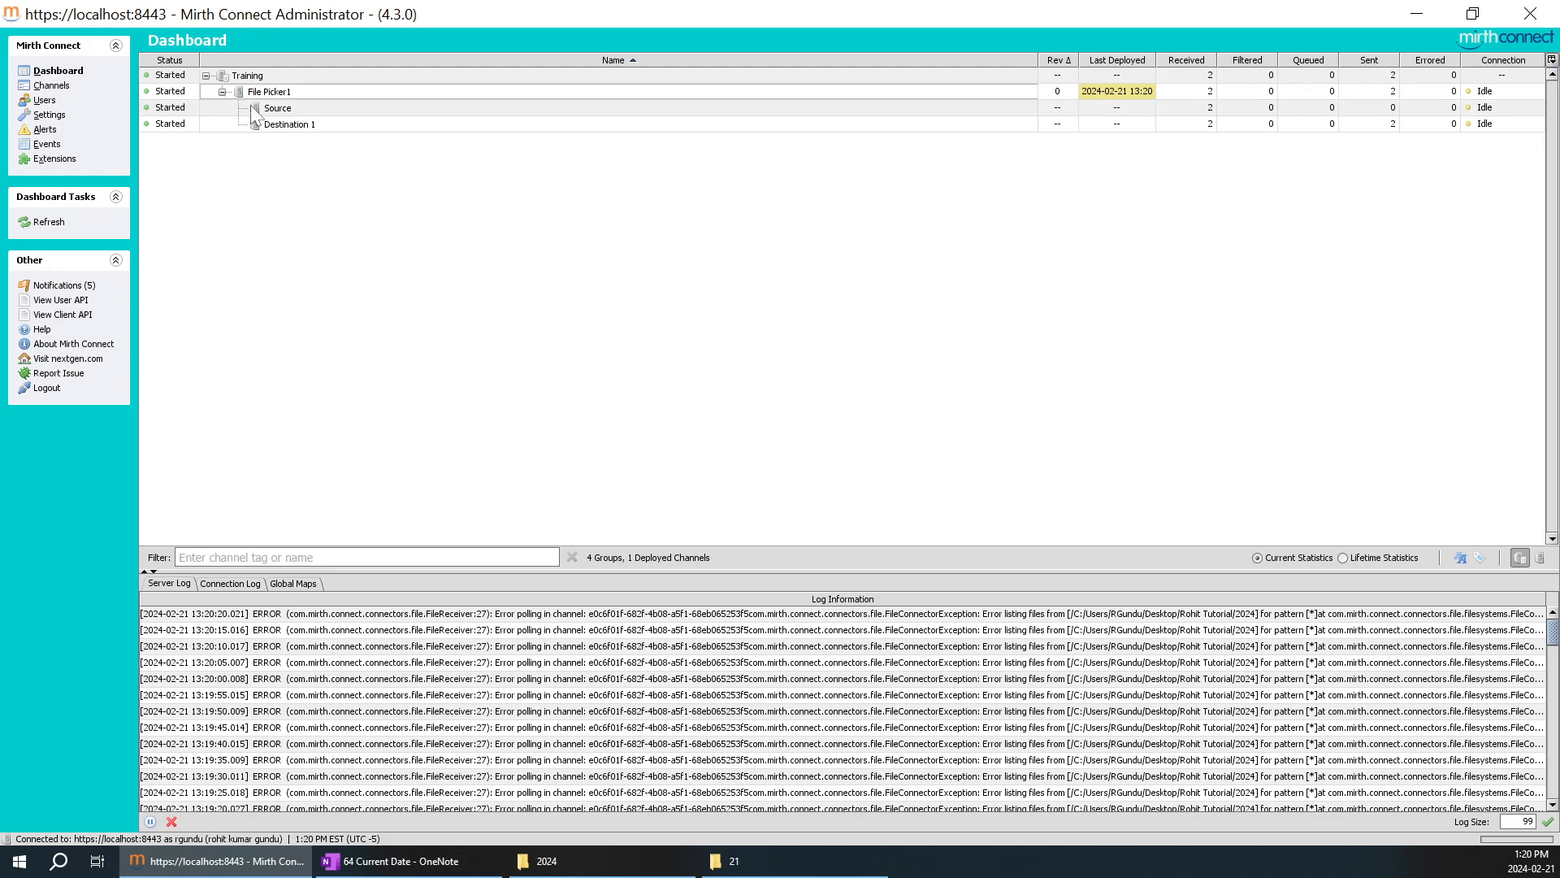
pyautogui.doubleClick(281, 92)
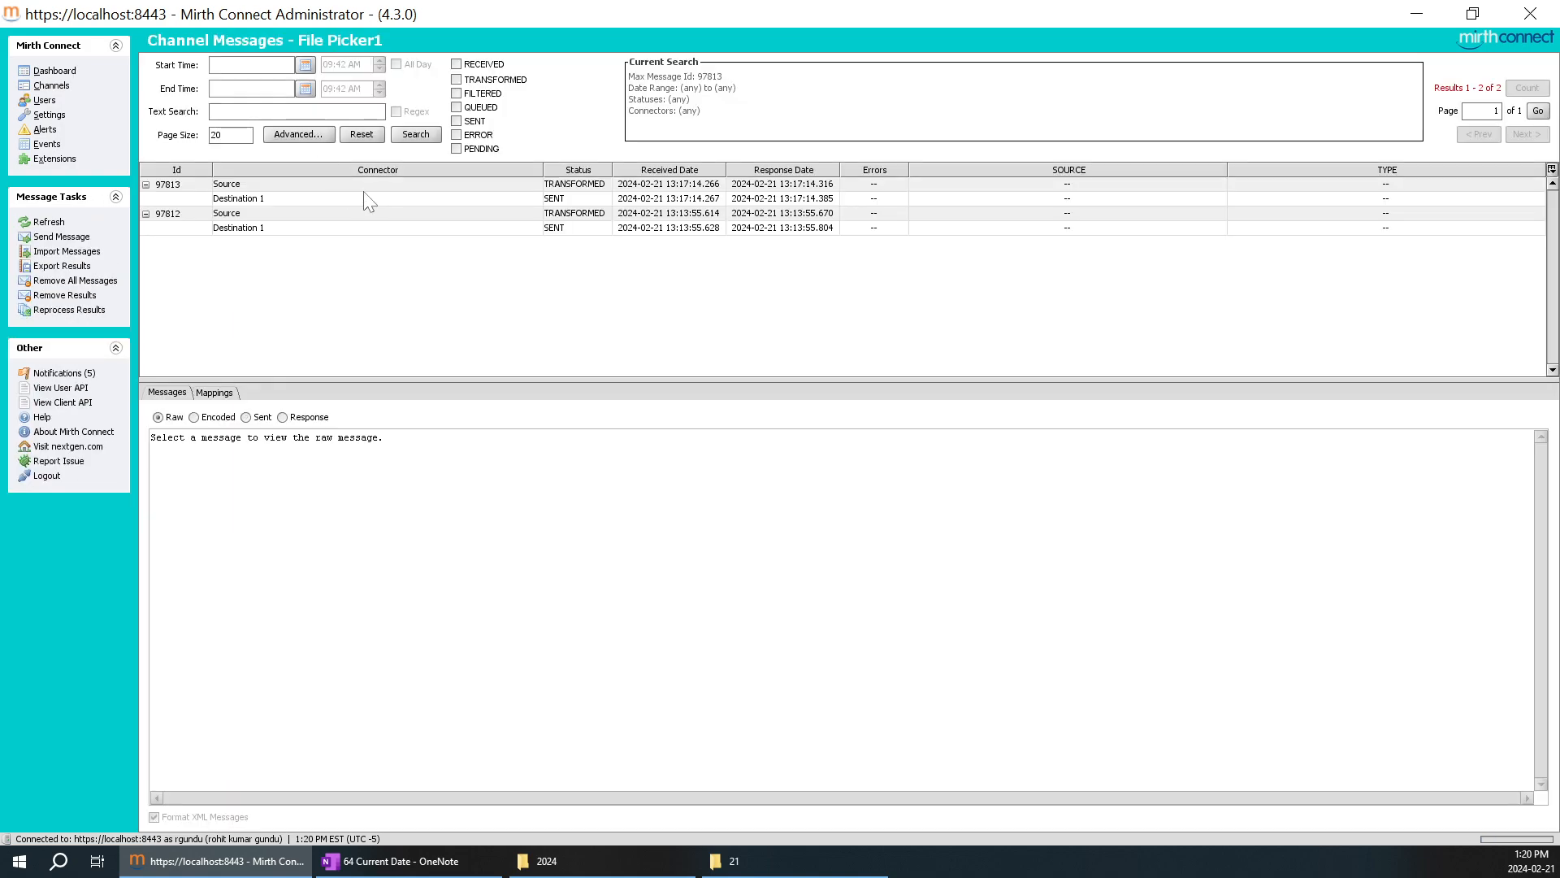
pyautogui.rightClick(331, 244)
pyautogui.click(361, 268)
pyautogui.write('sfjdslfjslfldsf')
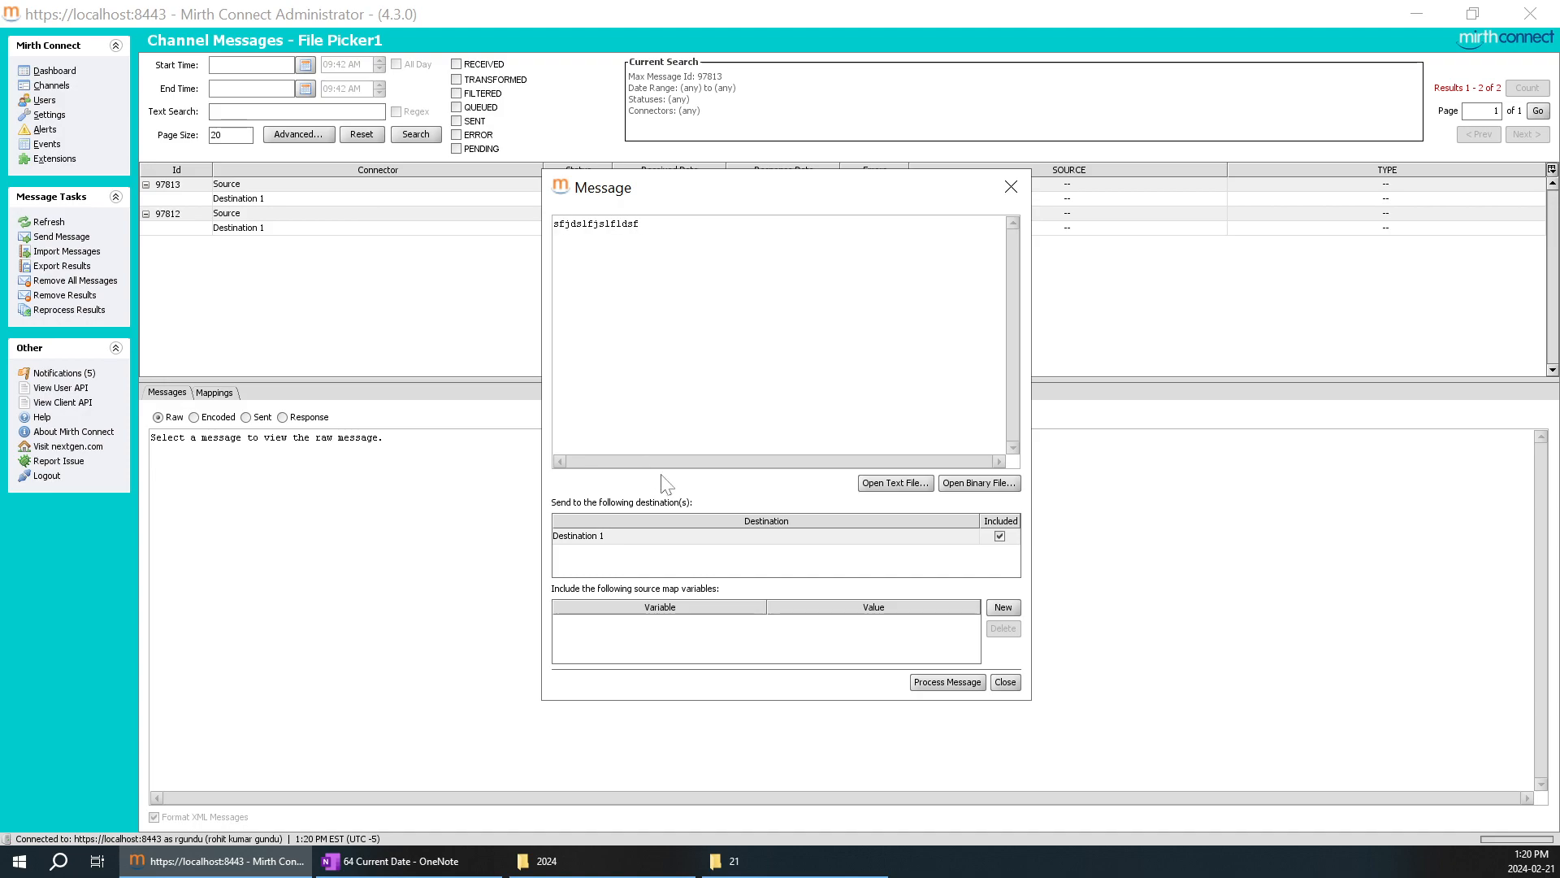
pyautogui.click(946, 681)
pyautogui.click(418, 136)
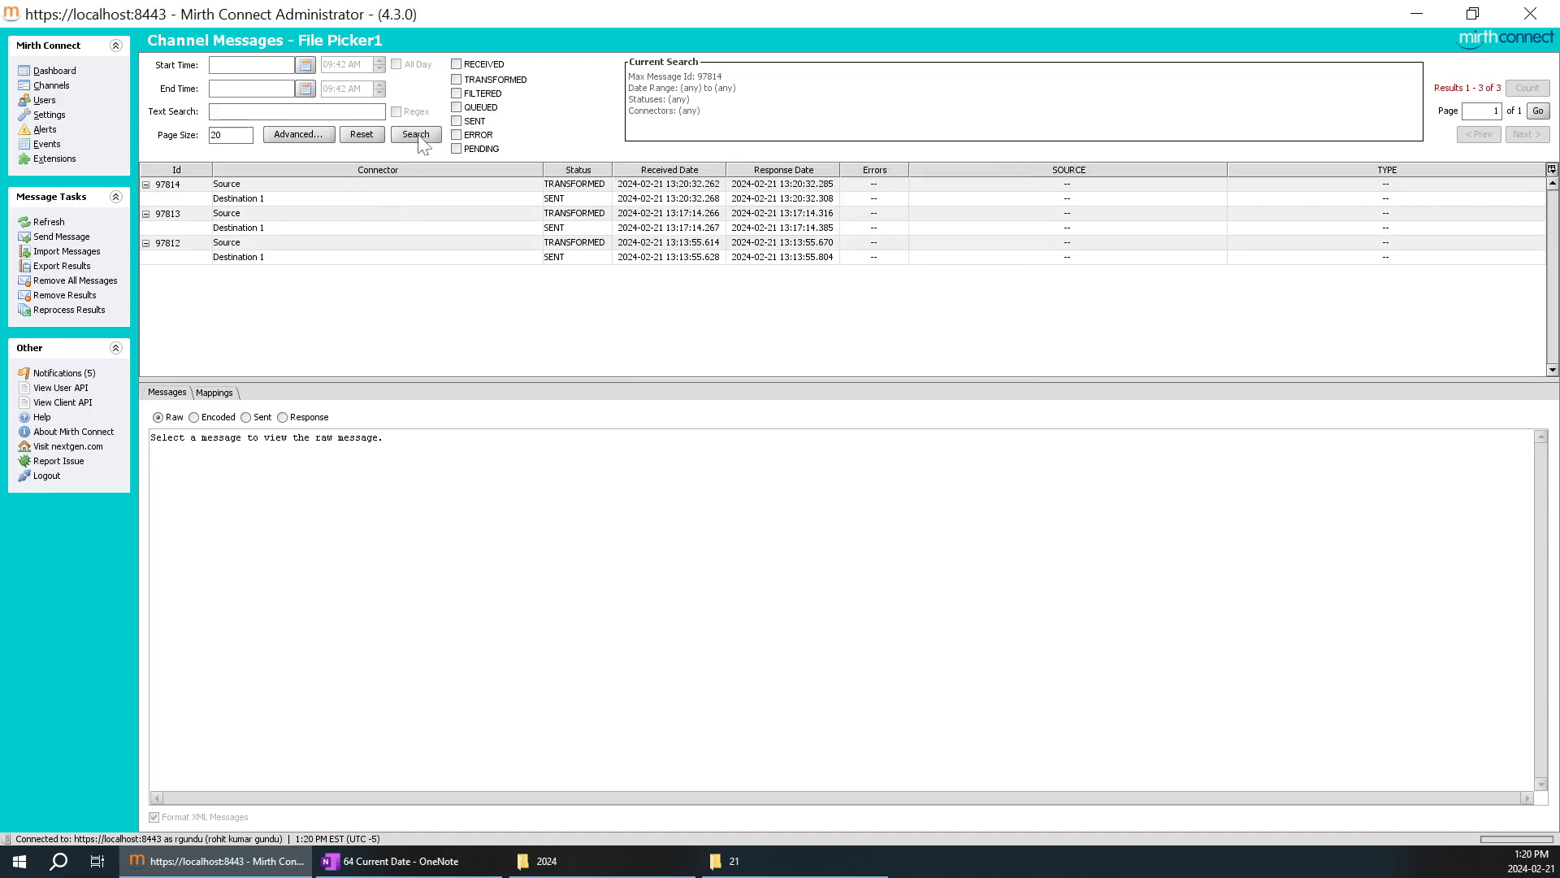
# Highlight the sent date content of Destination 1's newest message and return to the notes table in OneNote.
pyautogui.click(298, 200)
pyautogui.click(246, 417)
pyautogui.moveTo(203, 506); pyautogui.dragTo(150, 504)
pyautogui.click(406, 861)
pyautogui.scroll(-2, 819, 488)
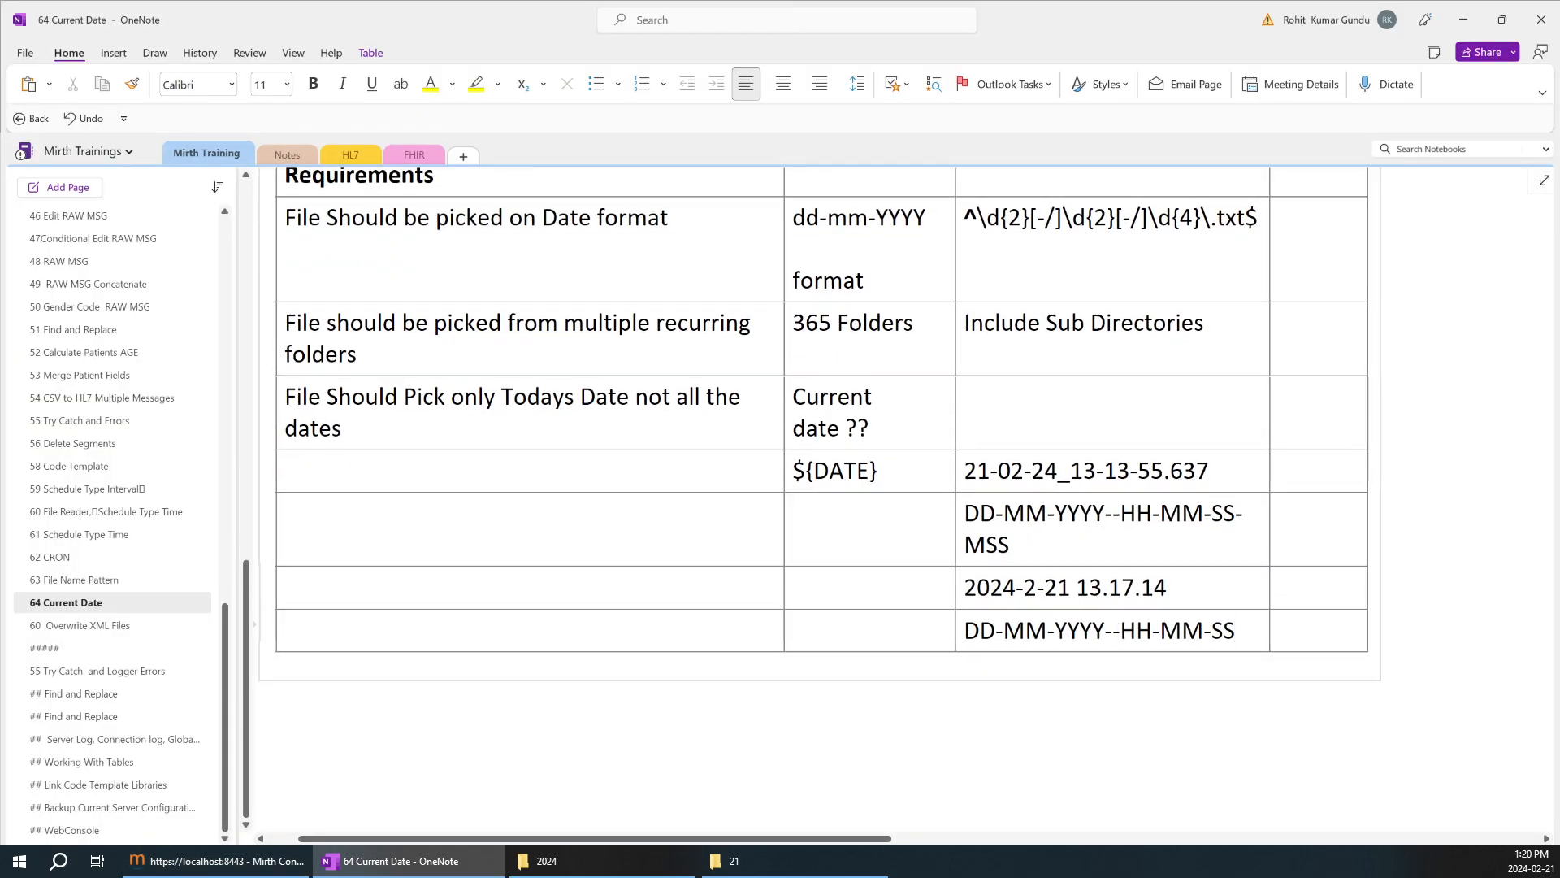
pyautogui.moveTo(1318, 632); pyautogui.dragTo(650, 632)
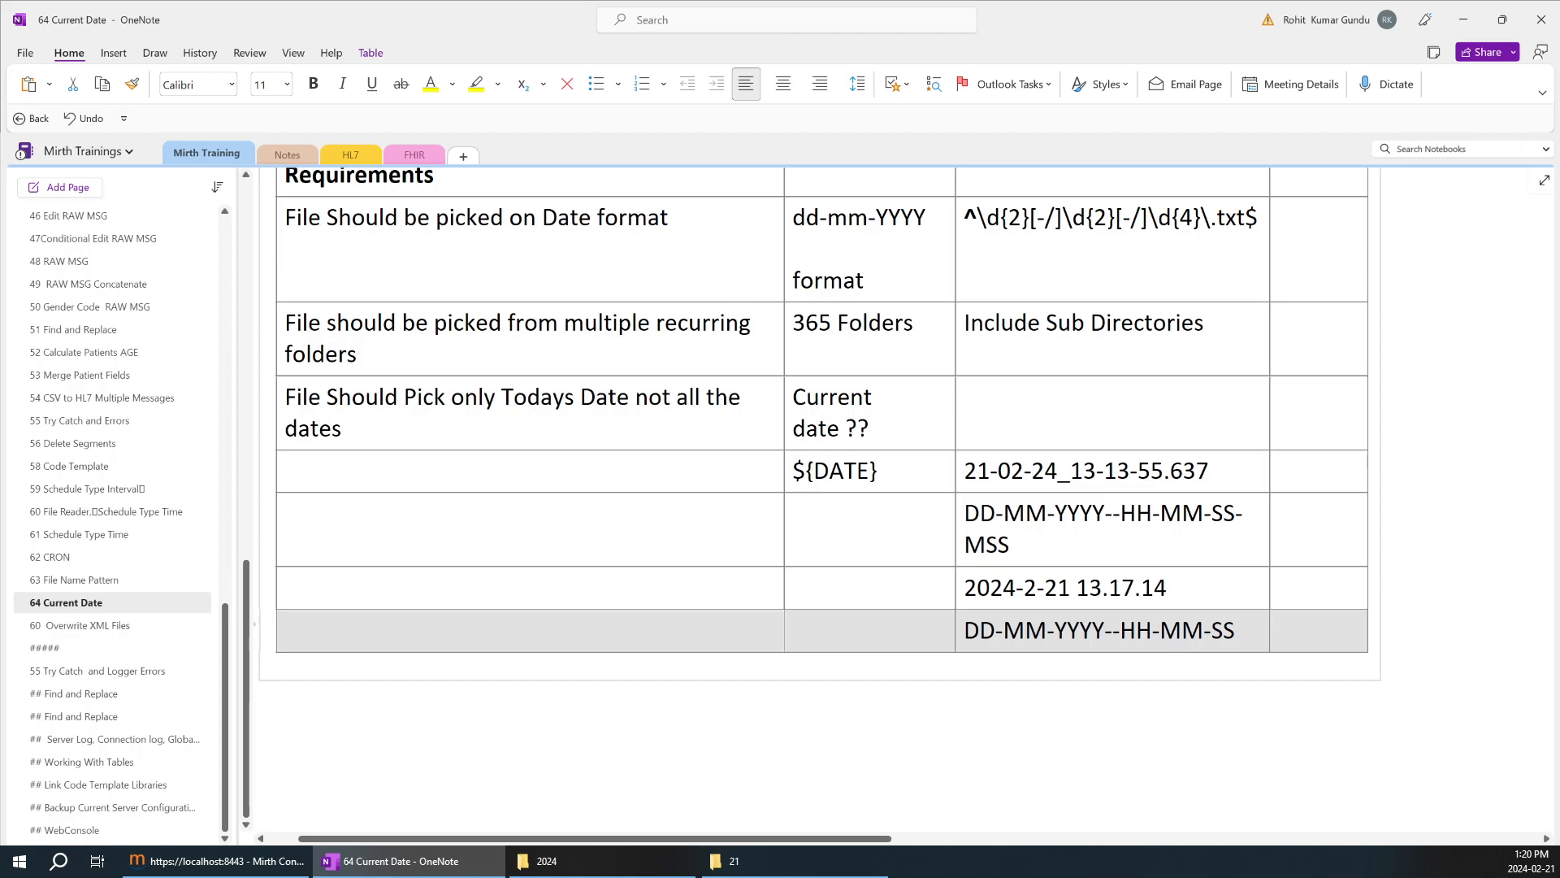
pyautogui.hotkey('ctrl', 'n')
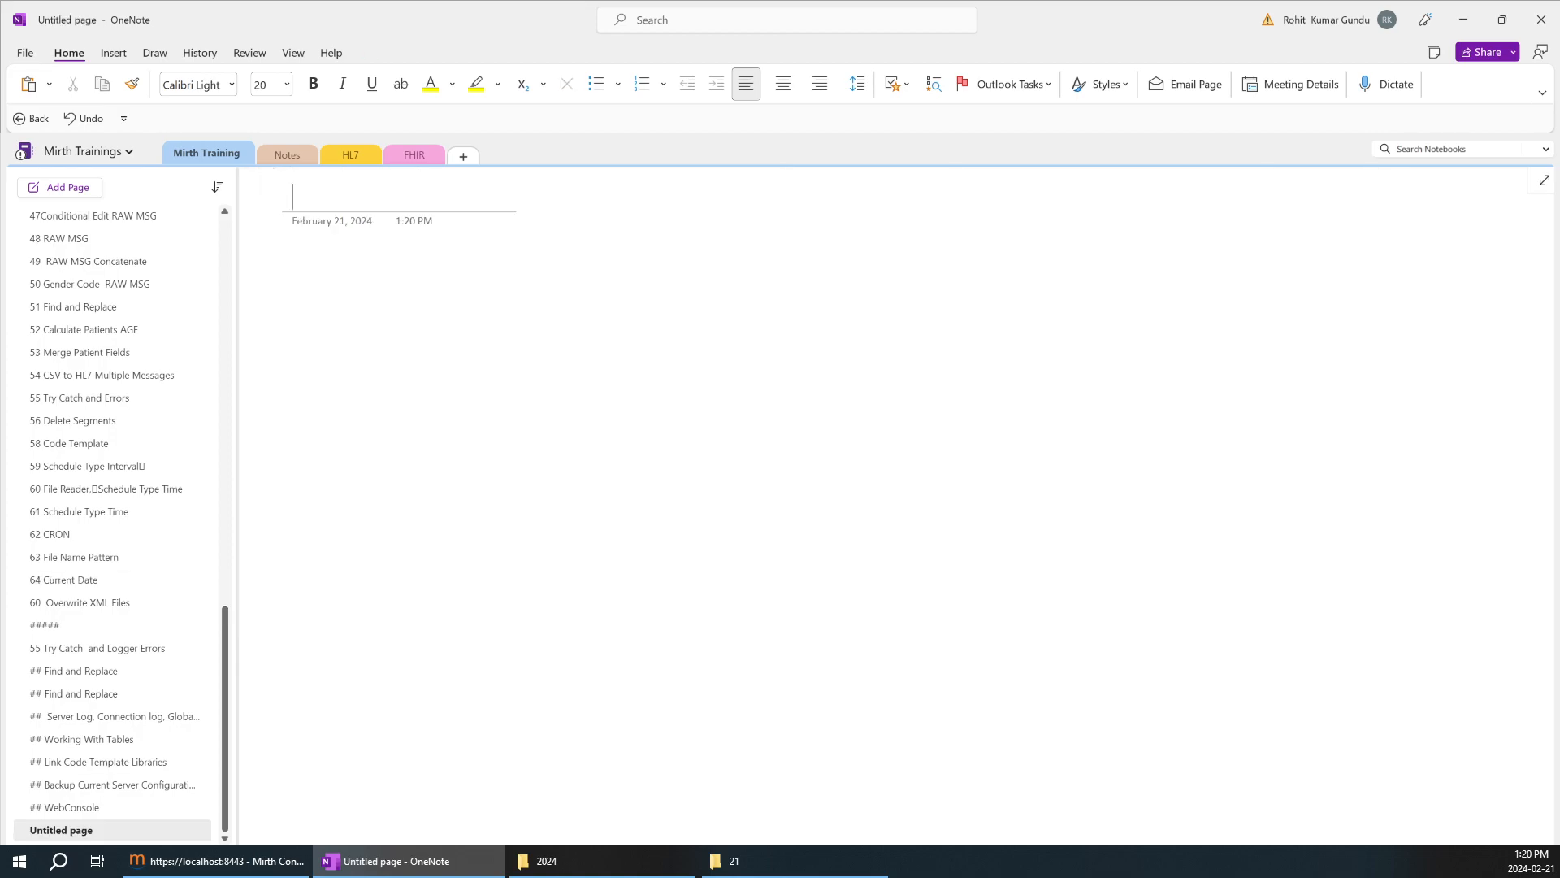
pyautogui.hotkey('ctrl', 'z')
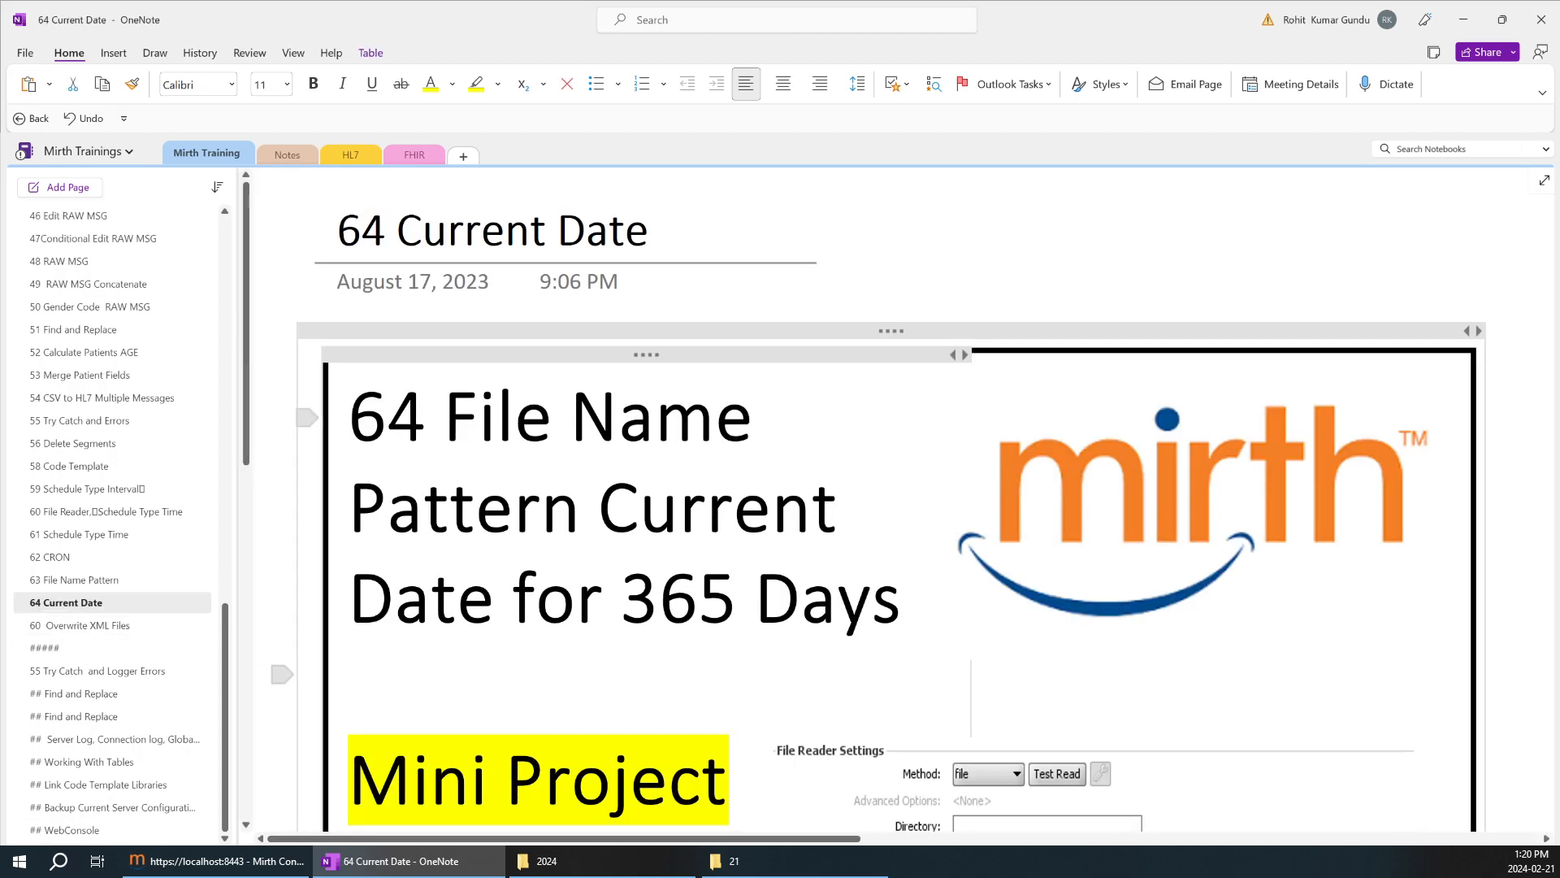
# Duplicate the last DD-MM-YYYY--HH-MM-SS row of the requirements table three times below itself.
pyautogui.scroll(-10, 569, 528)
pyautogui.click(536, 548)
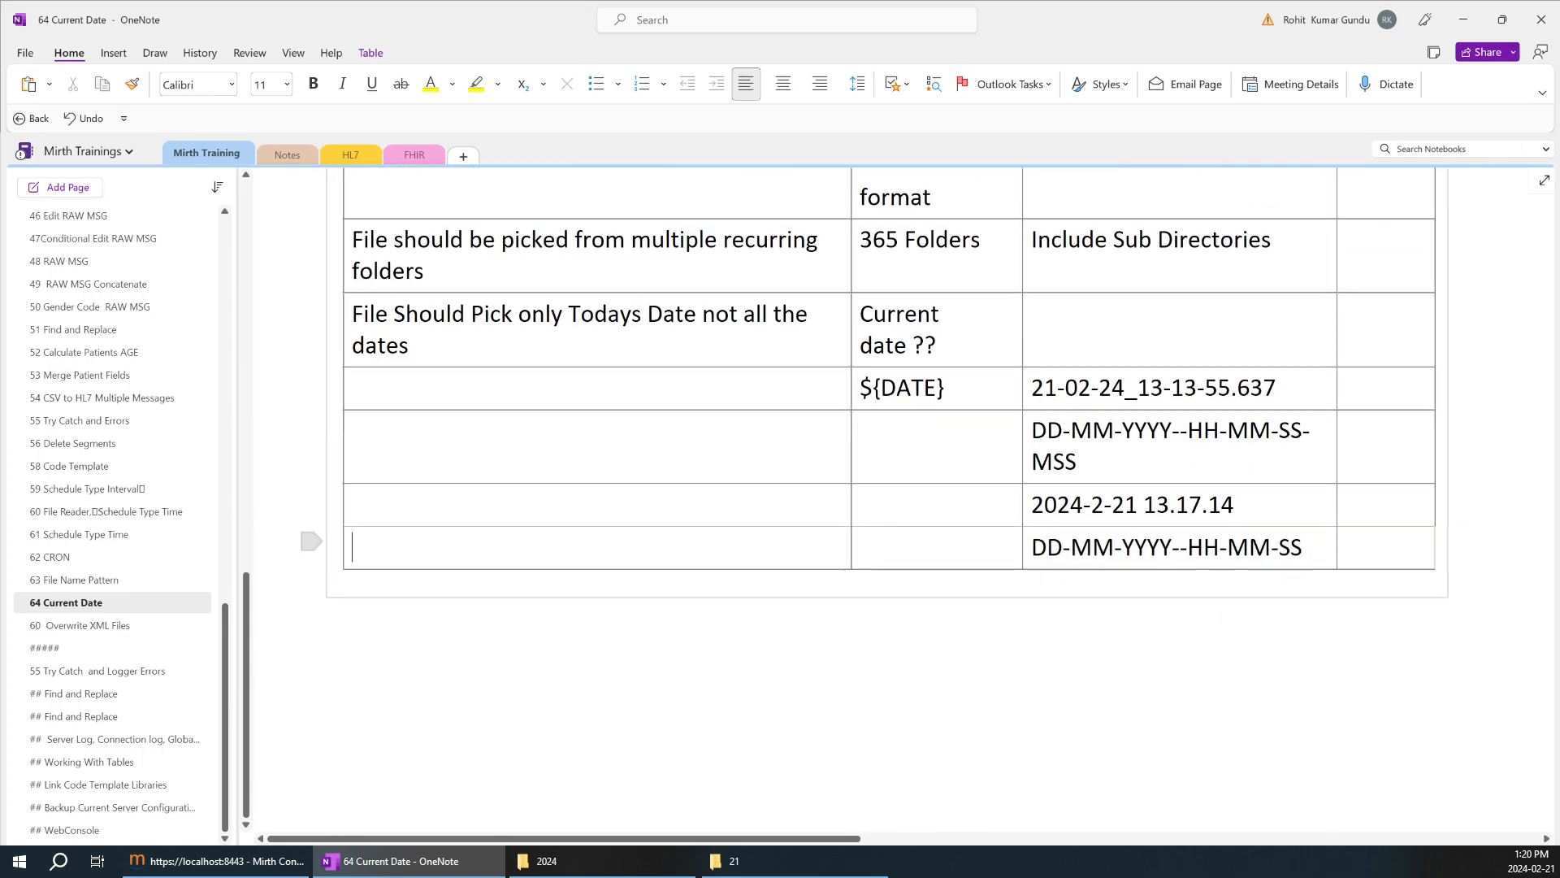
pyautogui.hotkey('shift', 'Down')
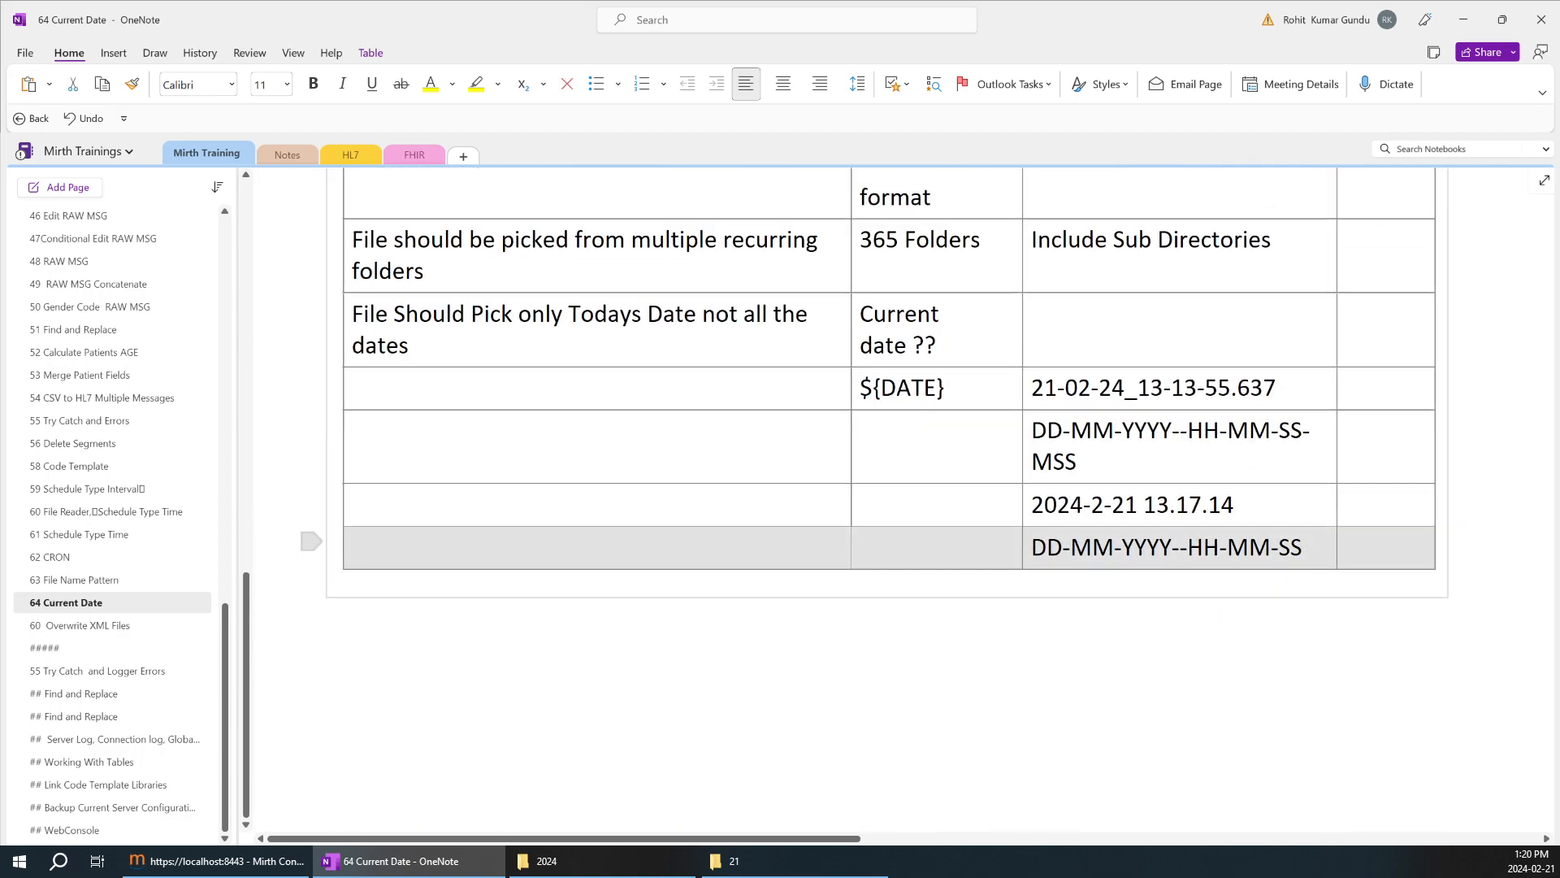
pyautogui.hotkey('ctrl', 'v')
pyautogui.hotkey('ctrl', 'v')
pyautogui.hotkey('ctrl', 'v')
pyautogui.hotkey('ctrl', 'v')
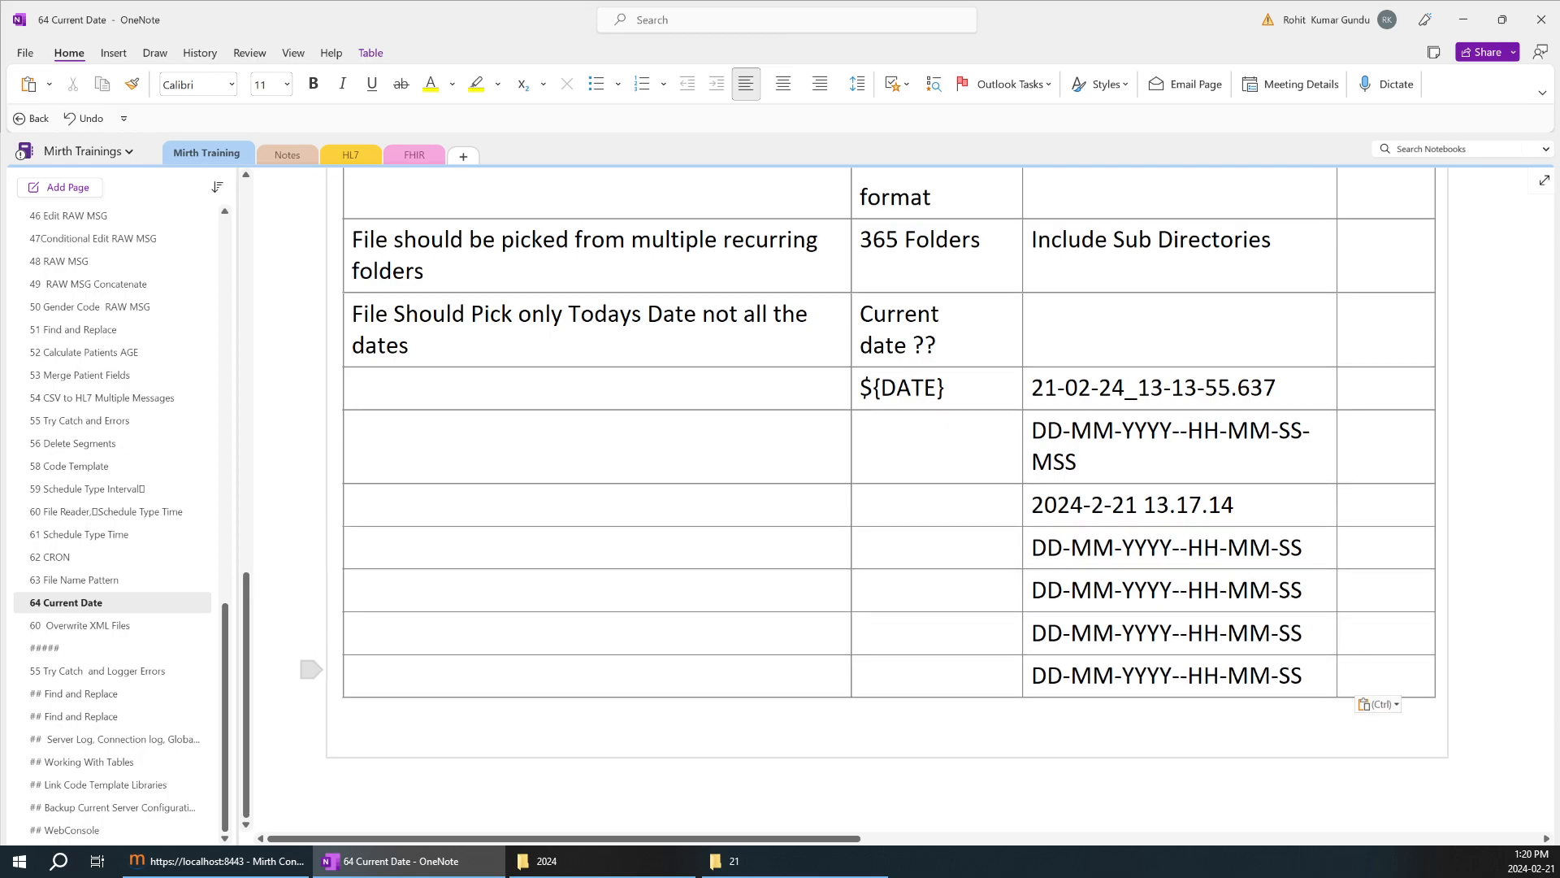
# Clear the DD-MM-YYYY--HH-MM-SS text from the last three rows of the requirements table and place the cursor in the first cleared cell.
pyautogui.hotkey('shift', 'Up')
pyautogui.hotkey('shift', 'Up')
pyautogui.press('Delete')
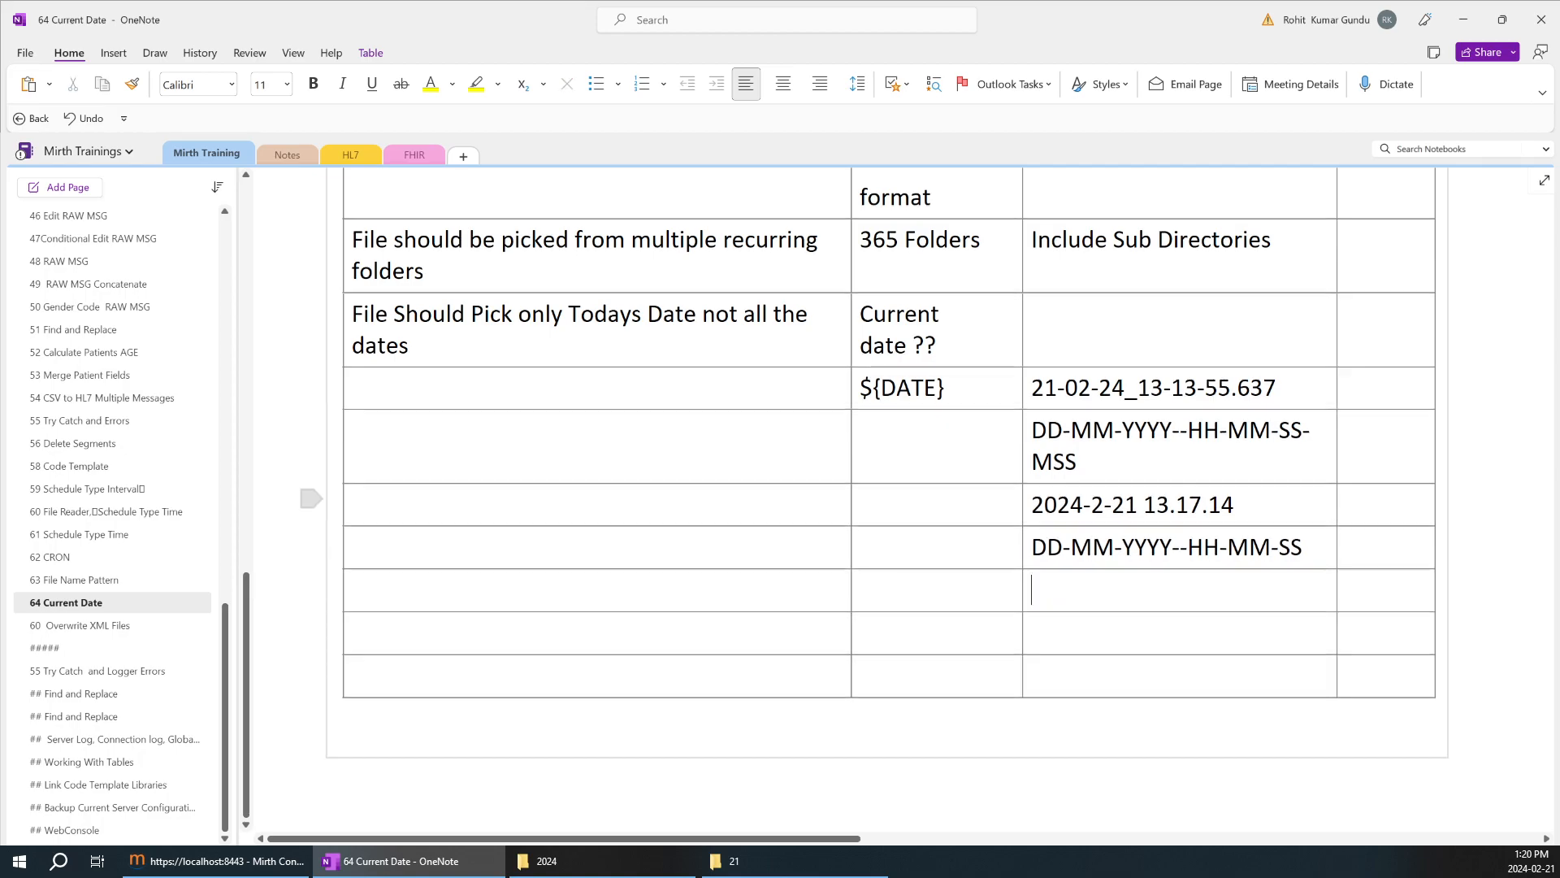
pyautogui.moveTo(1227, 504); pyautogui.dragTo(355, 474)
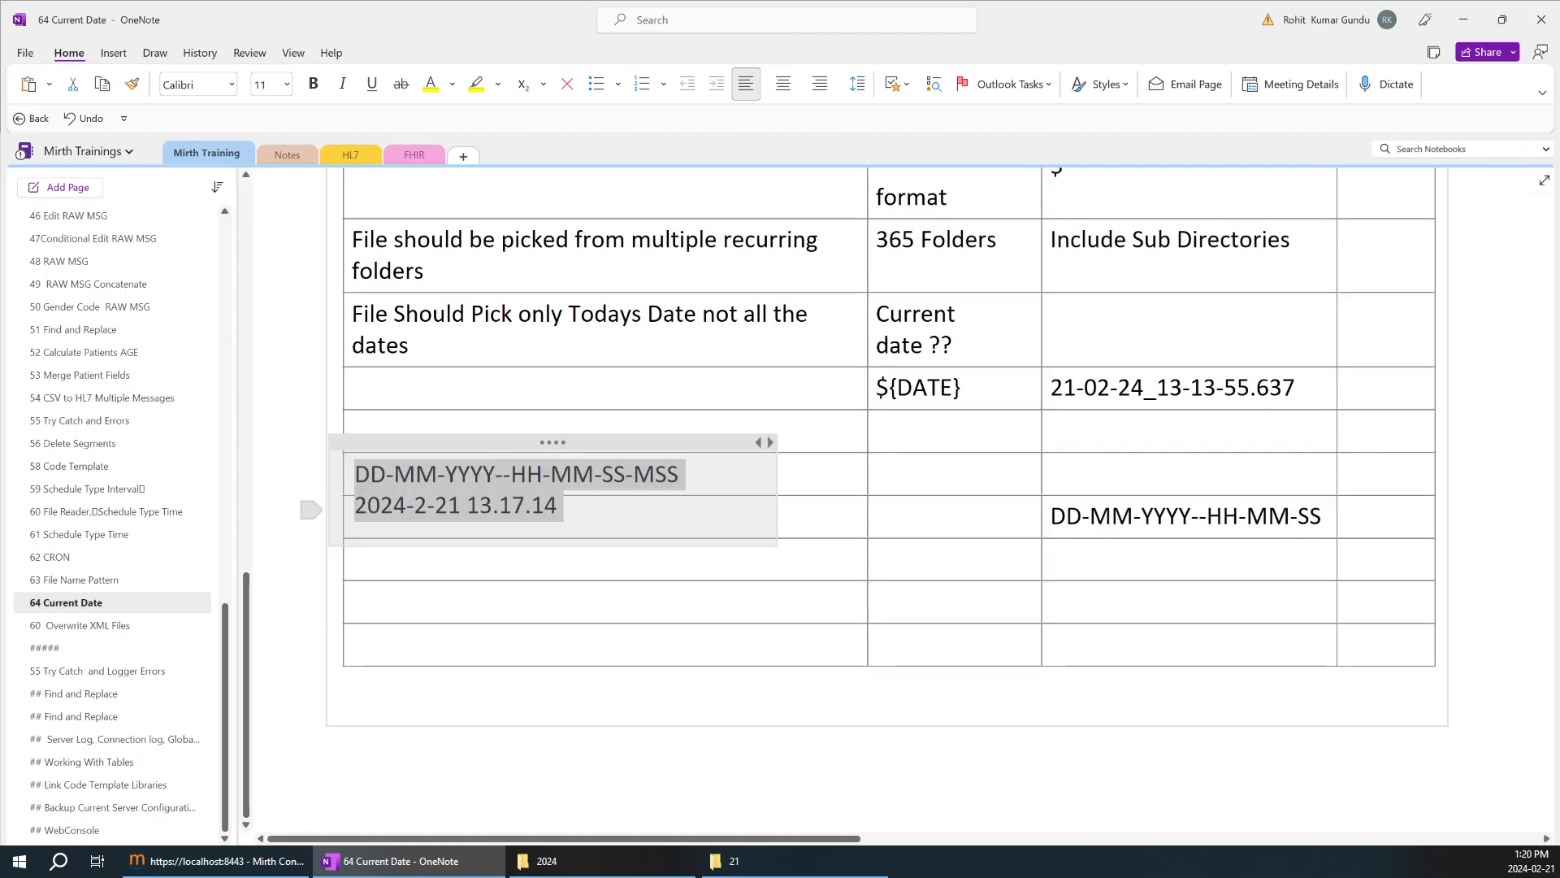
pyautogui.hotkey('ctrl', 'z')
pyautogui.click(1048, 590)
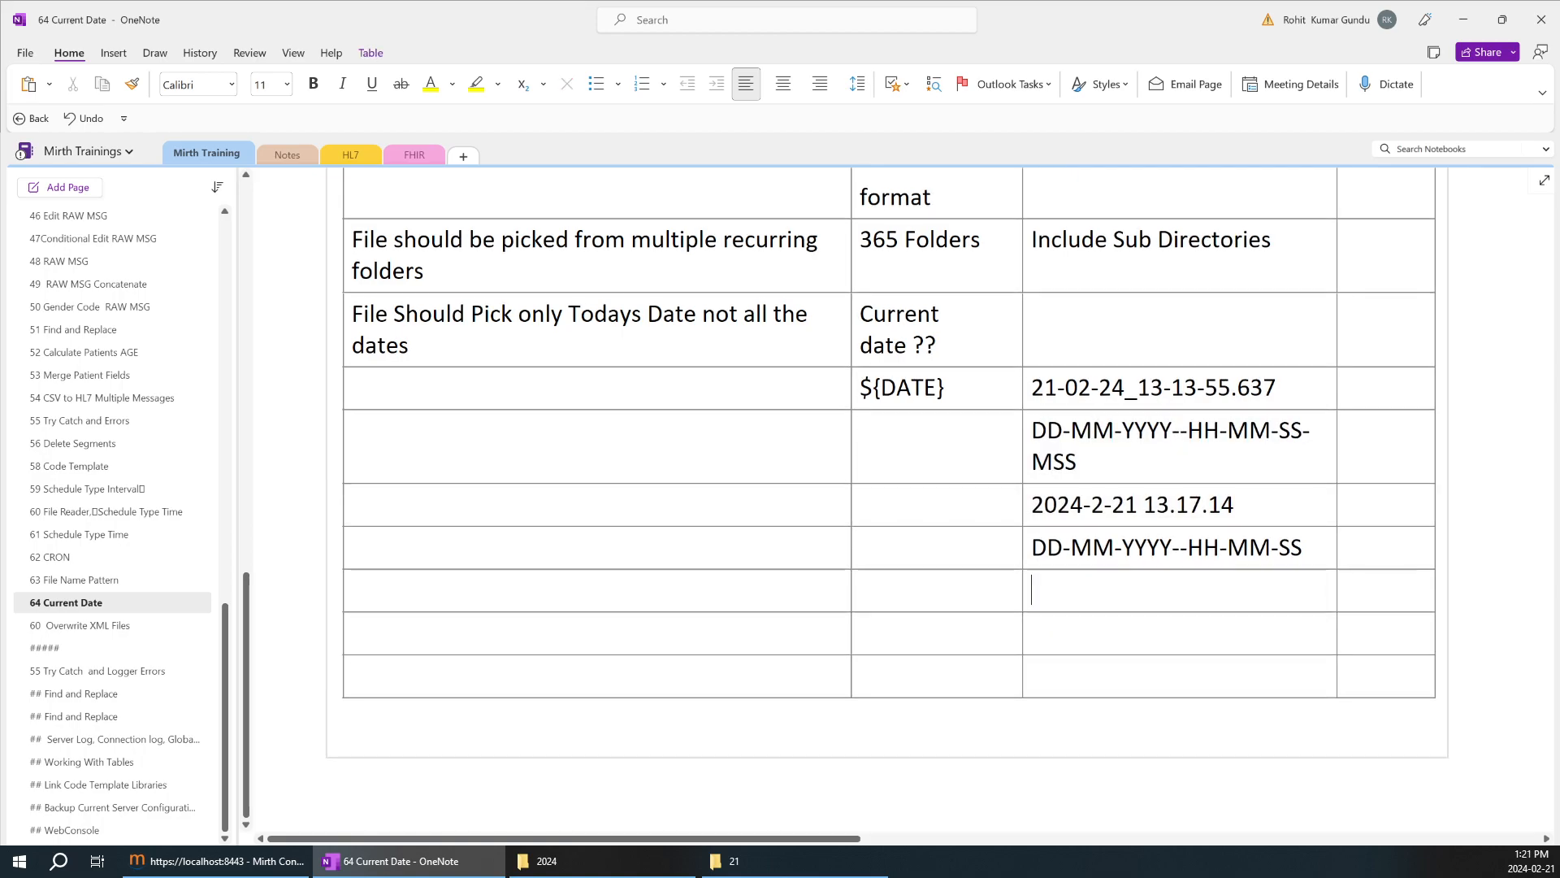
# Copy the sent content 2024-2-21 from Mirth Connect into the first empty result cell of the OneNote requirements table.
pyautogui.click(237, 861)
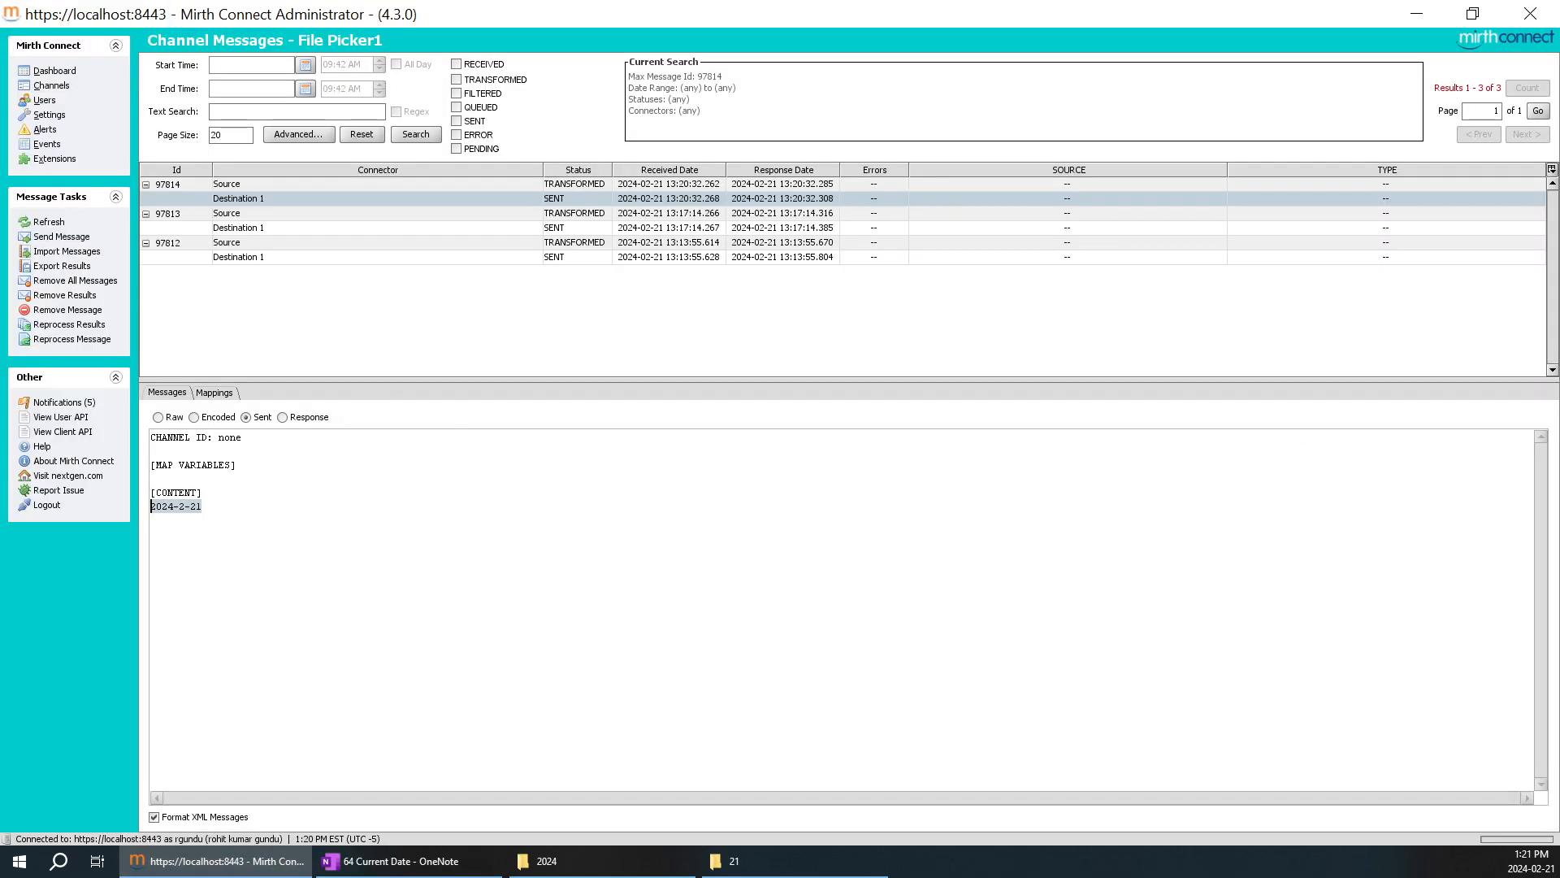
pyautogui.moveTo(203, 506); pyautogui.dragTo(150, 505)
pyautogui.hotkey('ctrl', 'c')
pyautogui.click(452, 861)
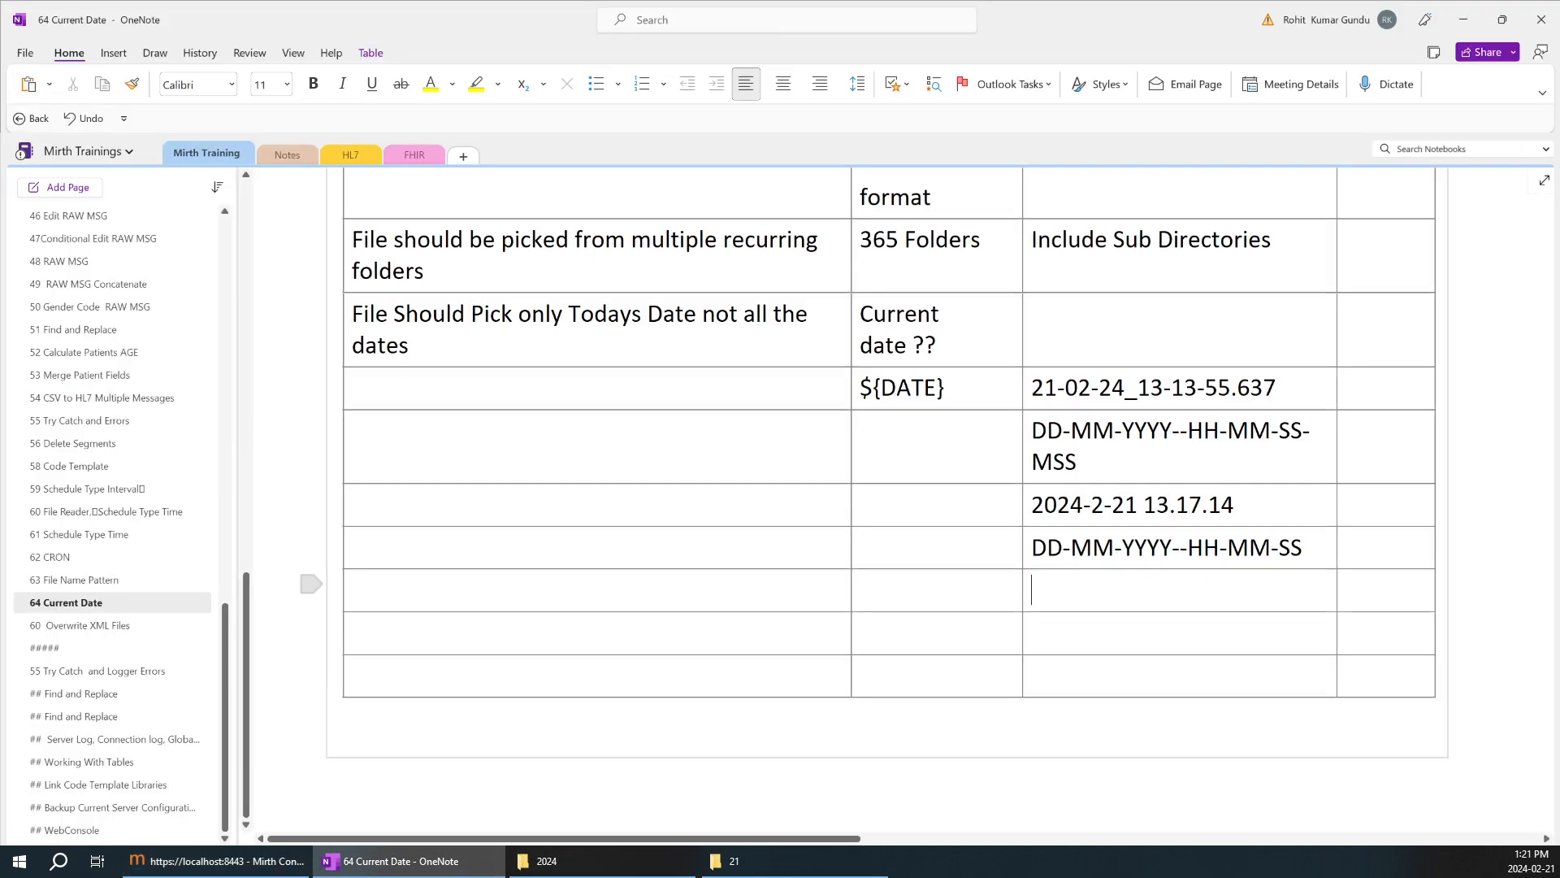
pyautogui.hotkey('ctrl', 'v')
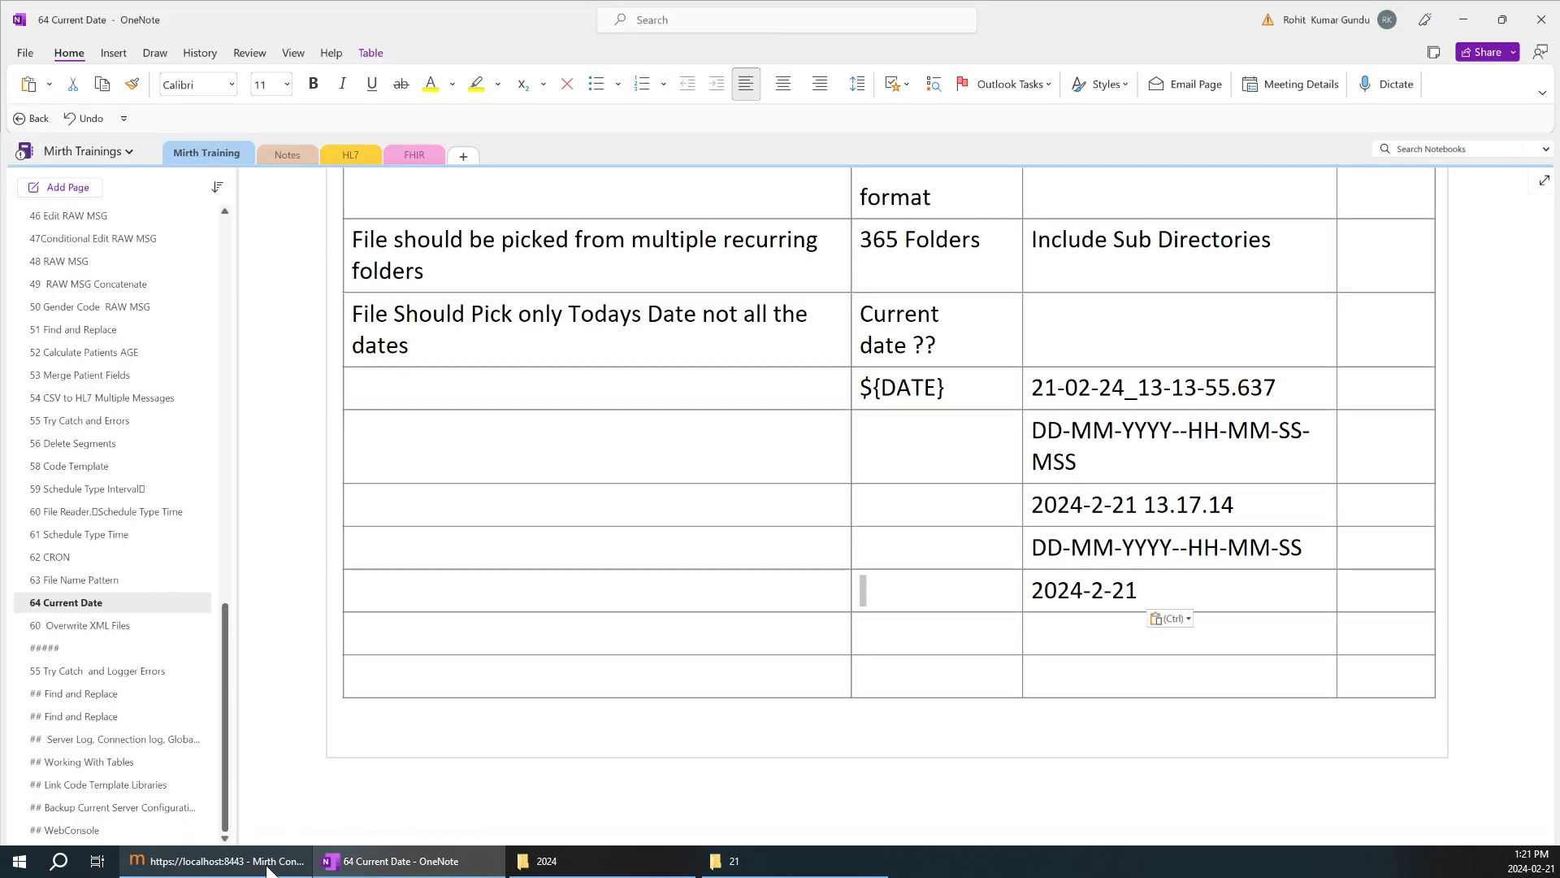
# Copy the template ${date.get('yyyy-M-d')} from File Picker1's Destination 1 into the OneNote cell beside 2024-2-21.
pyautogui.click(215, 861)
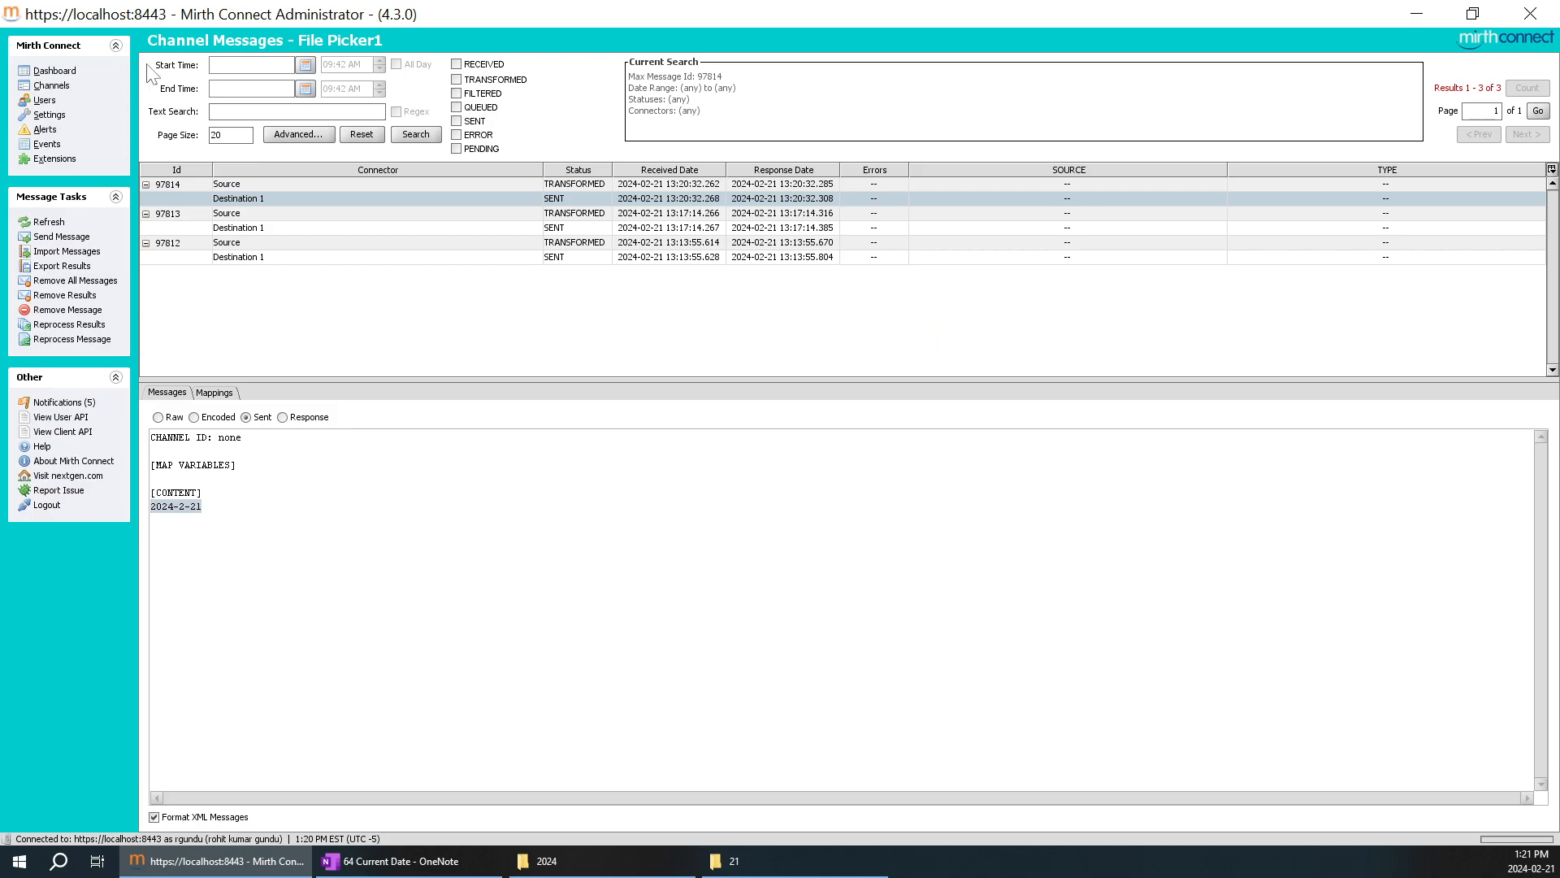
pyautogui.click(51, 86)
pyautogui.click(325, 144)
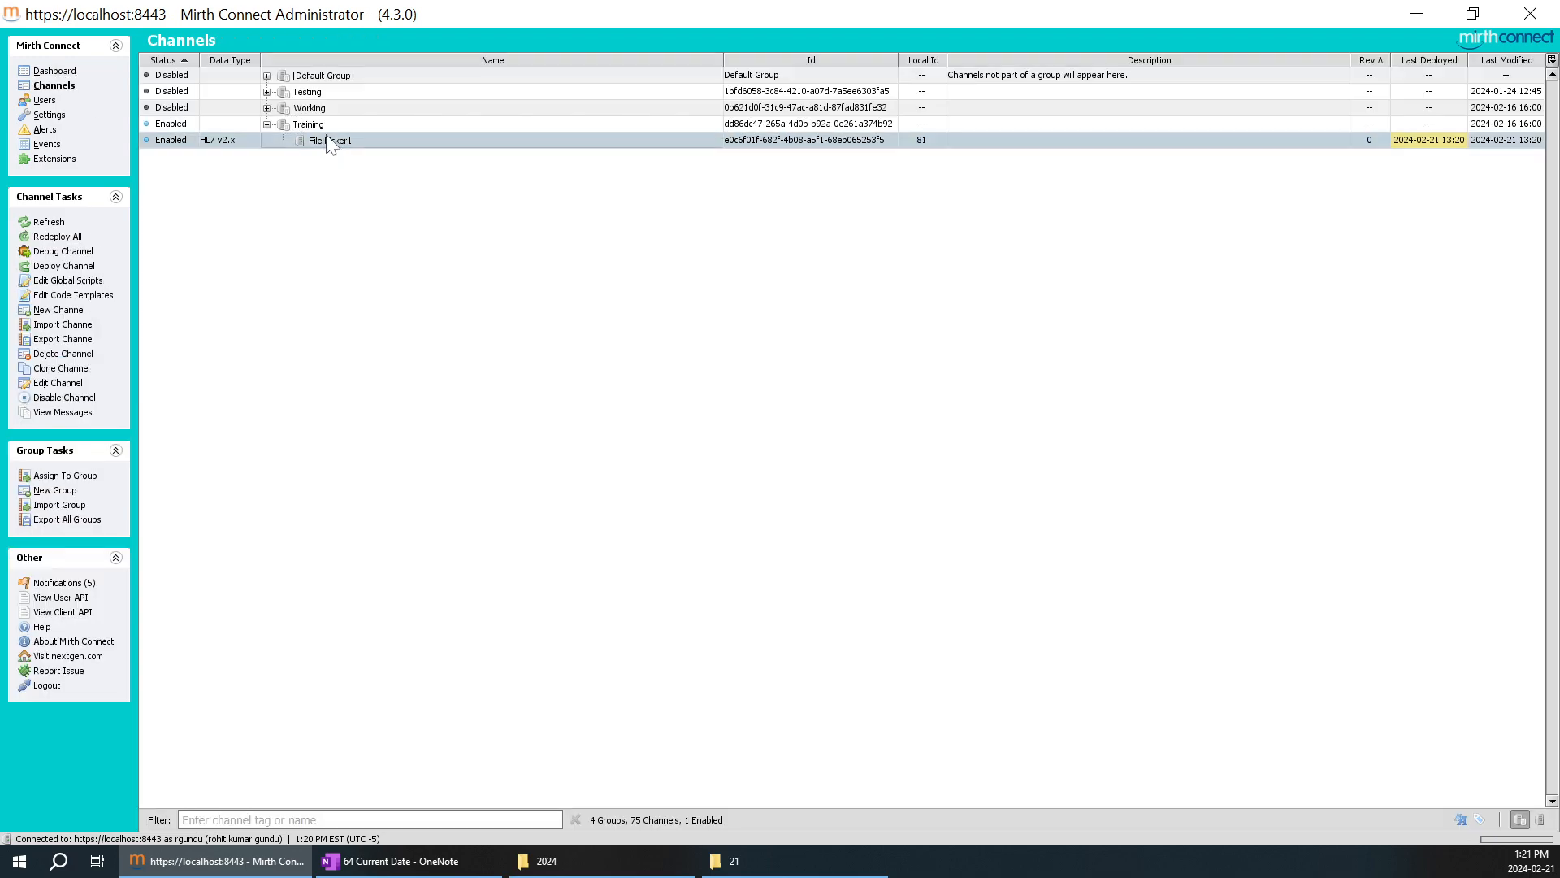
pyautogui.doubleClick(330, 144)
pyautogui.click(257, 66)
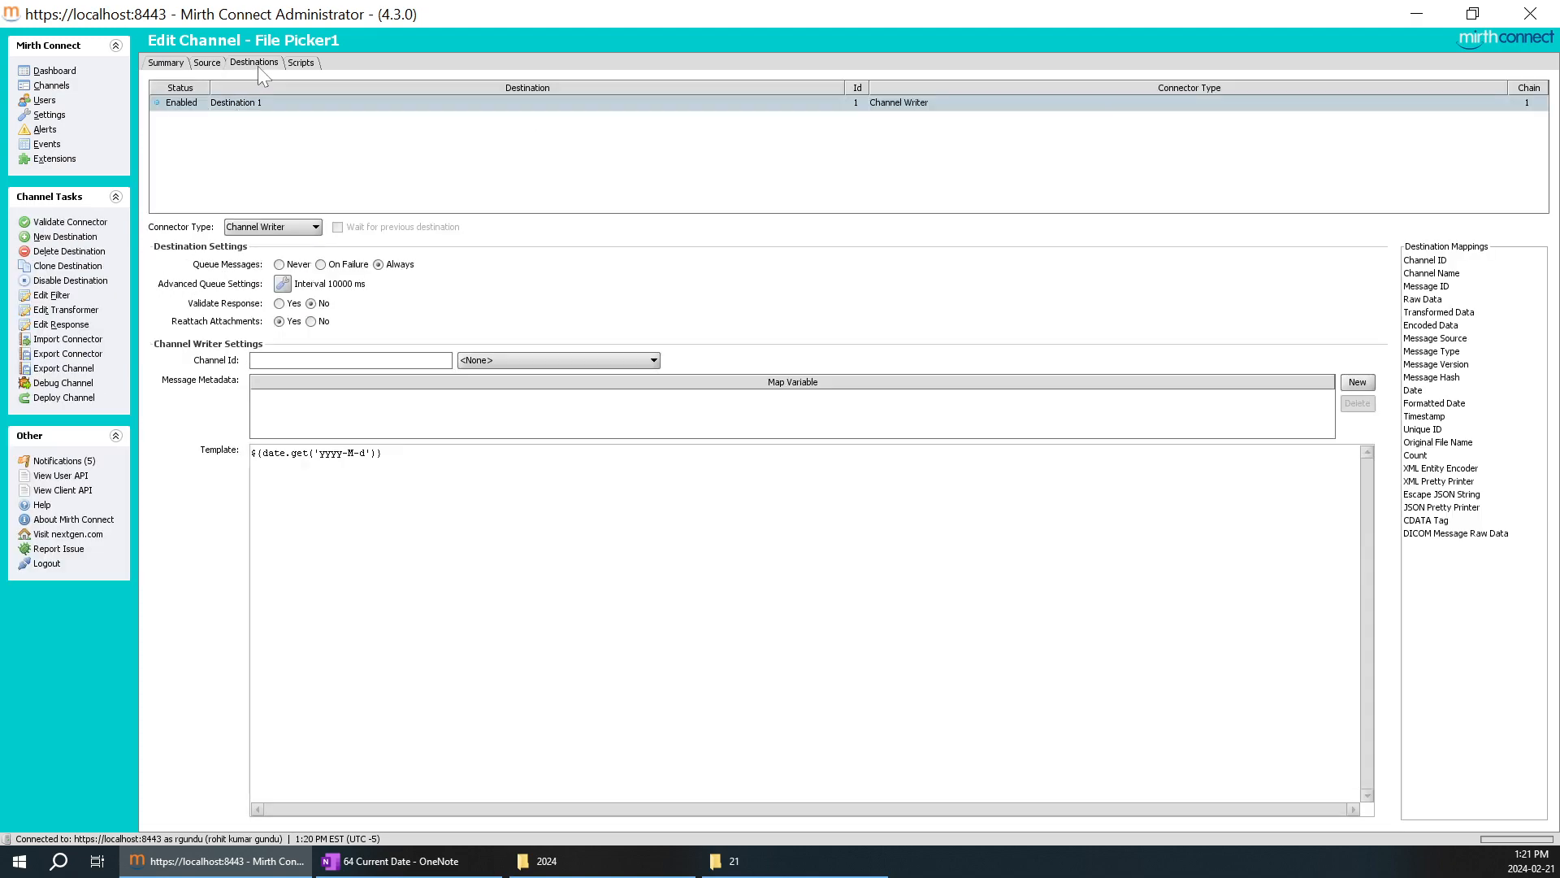
pyautogui.moveTo(381, 453); pyautogui.dragTo(166, 431)
pyautogui.hotkey('ctrl', 'c')
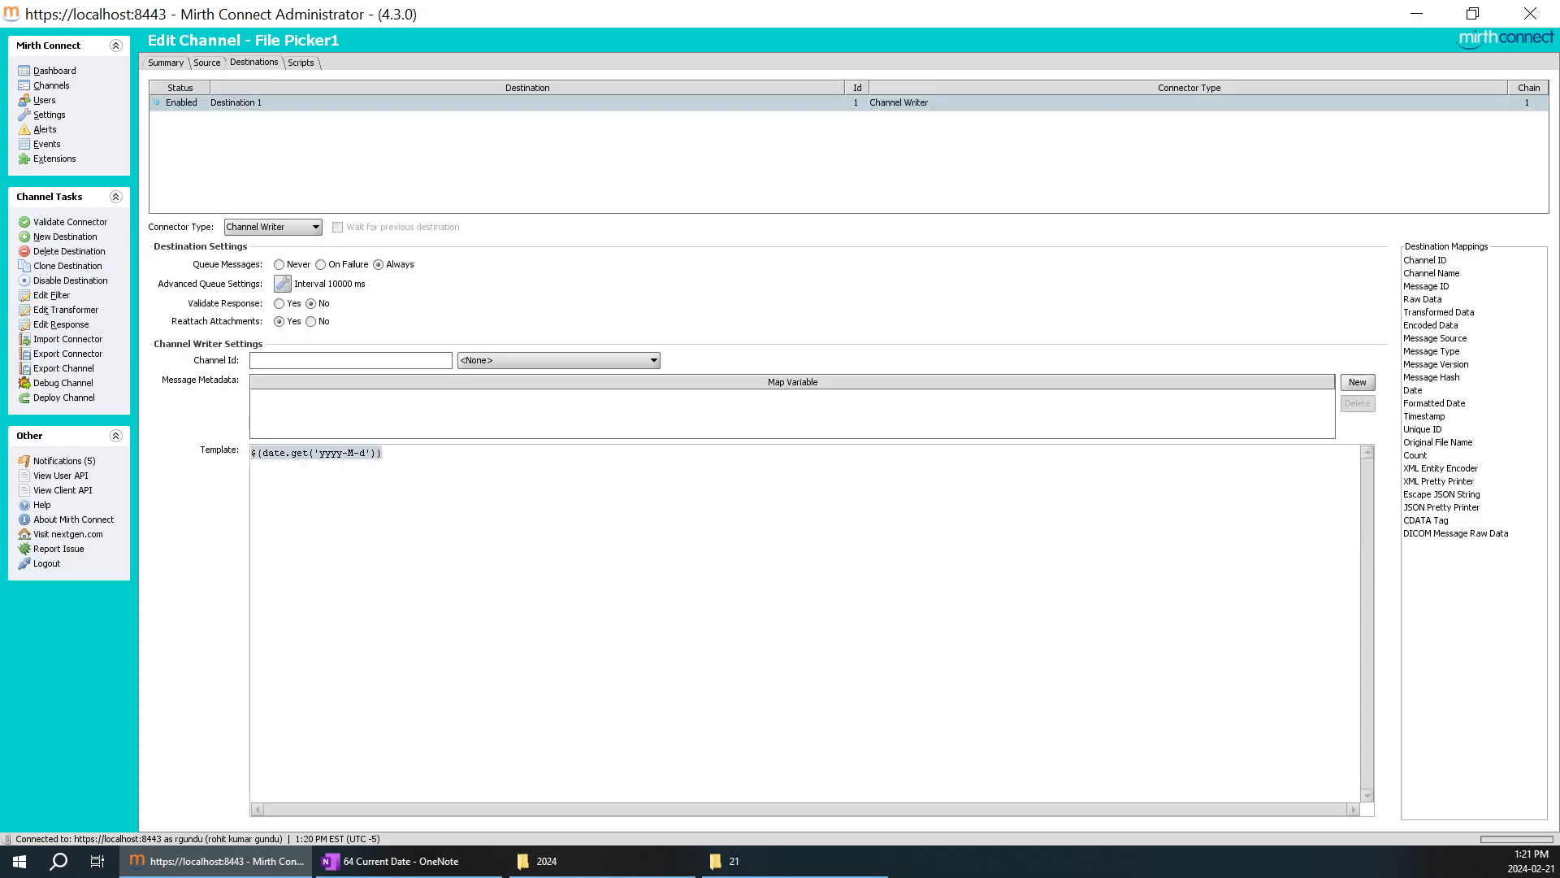
pyautogui.click(390, 861)
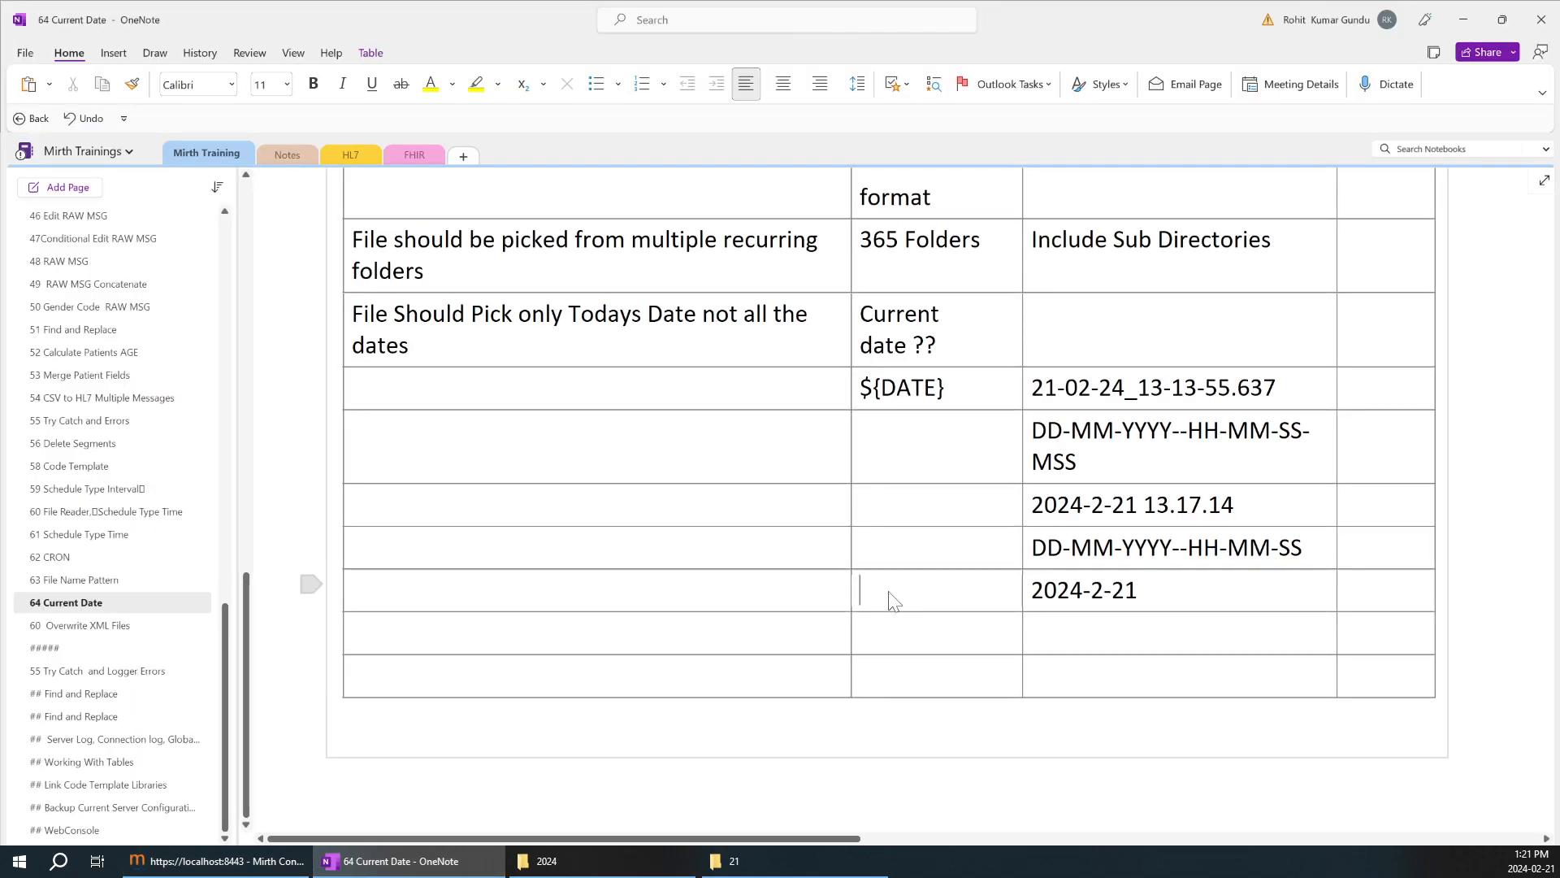
pyautogui.hotkey('ctrl', 'v')
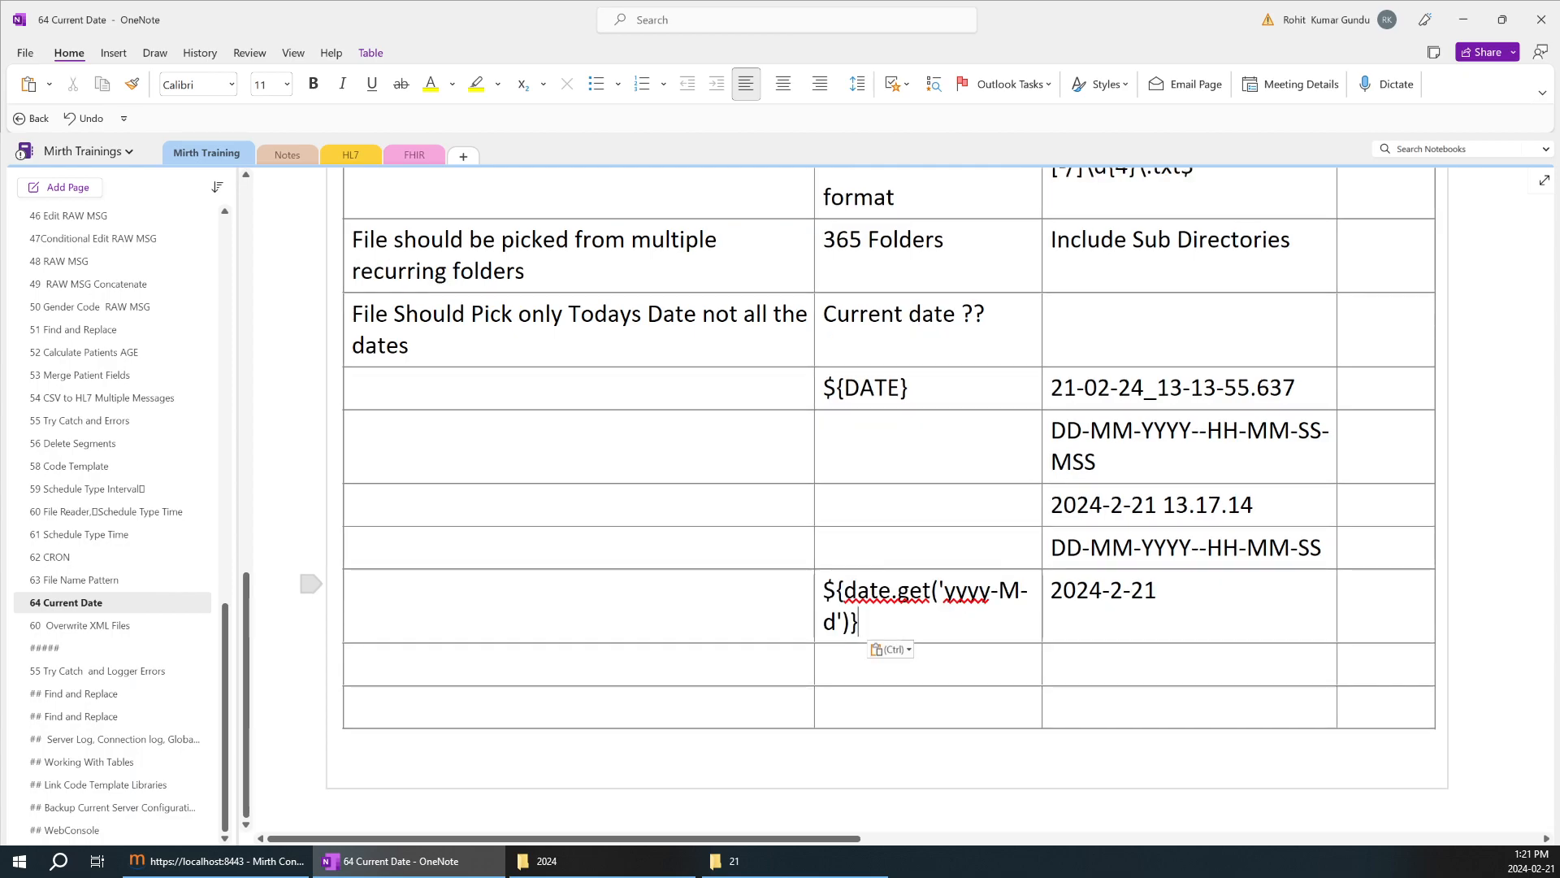
# Compare the 2024-2-21 result and its date expression with the dd-mm-YYYY requirement in the table.
pyautogui.moveTo(1159, 590); pyautogui.dragTo(1057, 590)
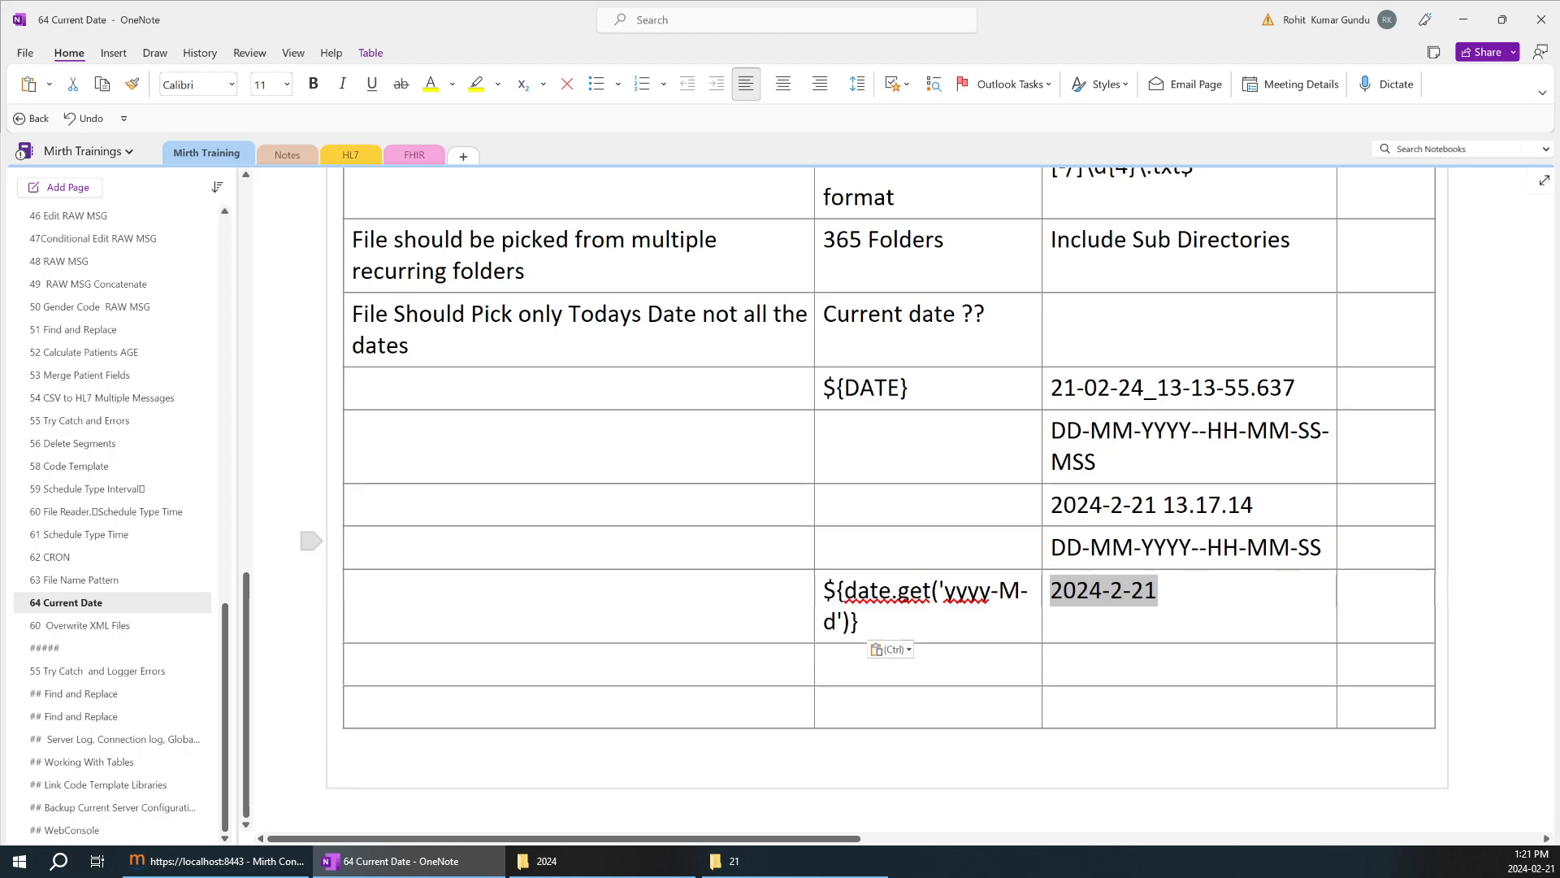
pyautogui.scroll(2, 886, 488)
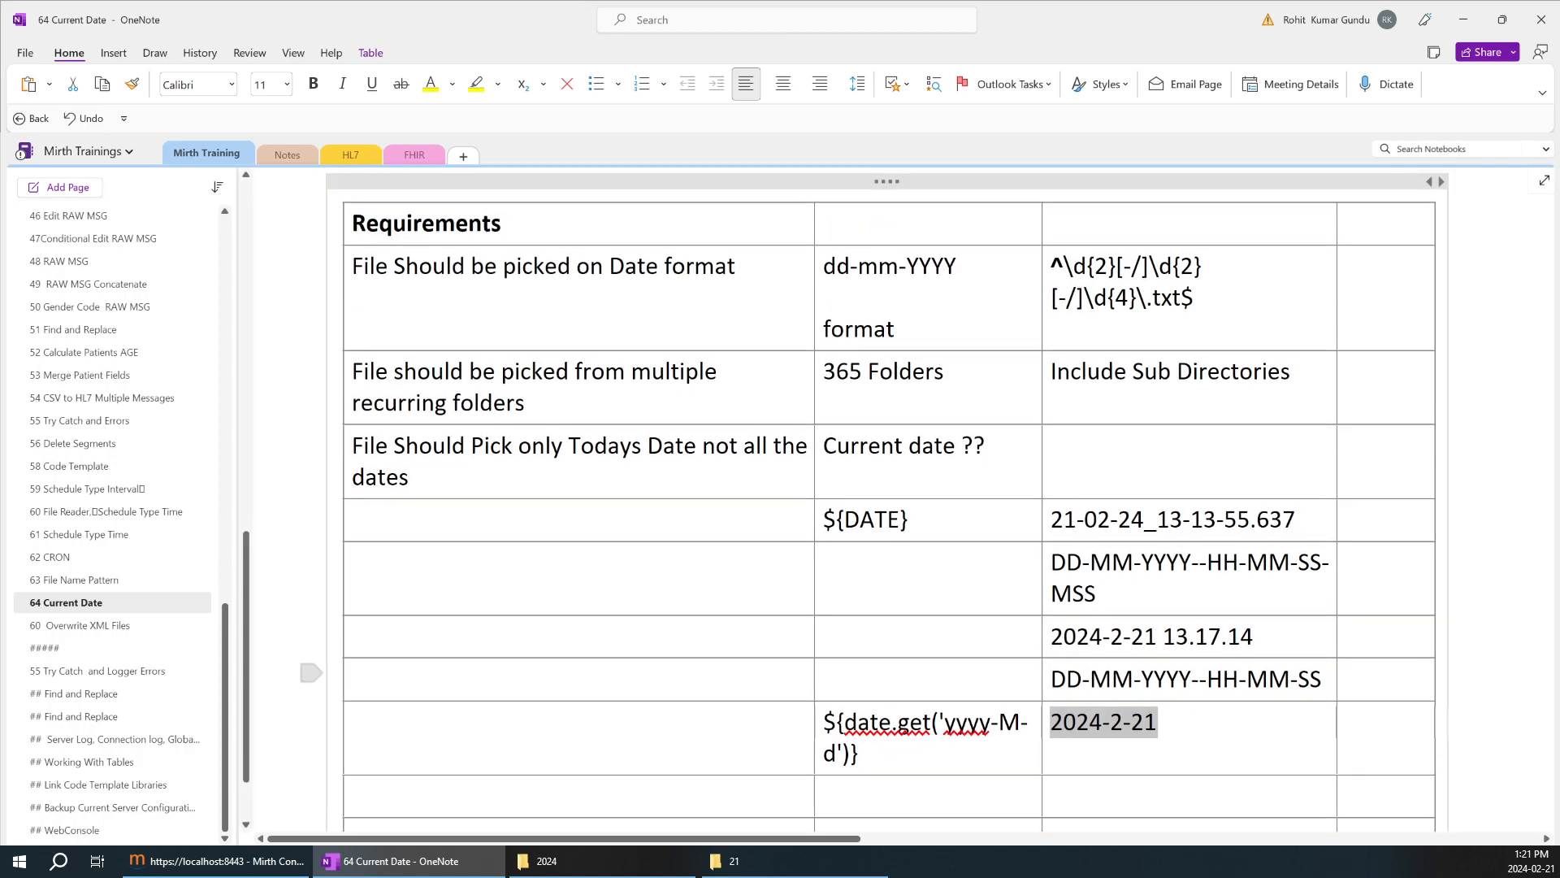
pyautogui.scroll(-2, 886, 503)
pyautogui.moveTo(863, 624); pyautogui.dragTo(824, 591)
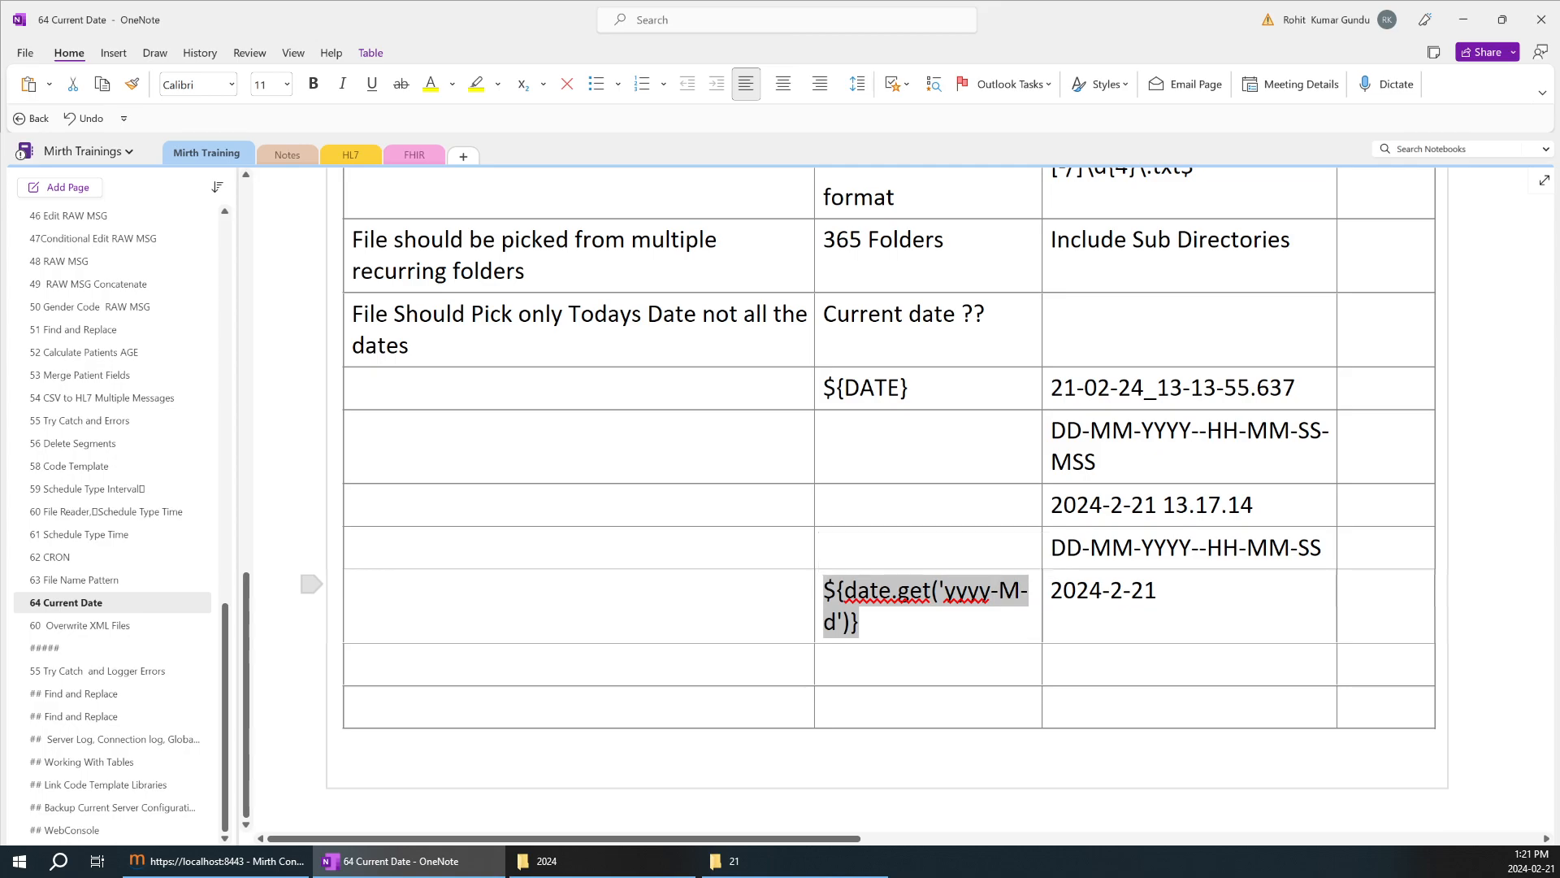
# Switch to Mirth Connect and change Destination 1's template to ${date.get('d-M-yyyy')}.
pyautogui.click(262, 871)
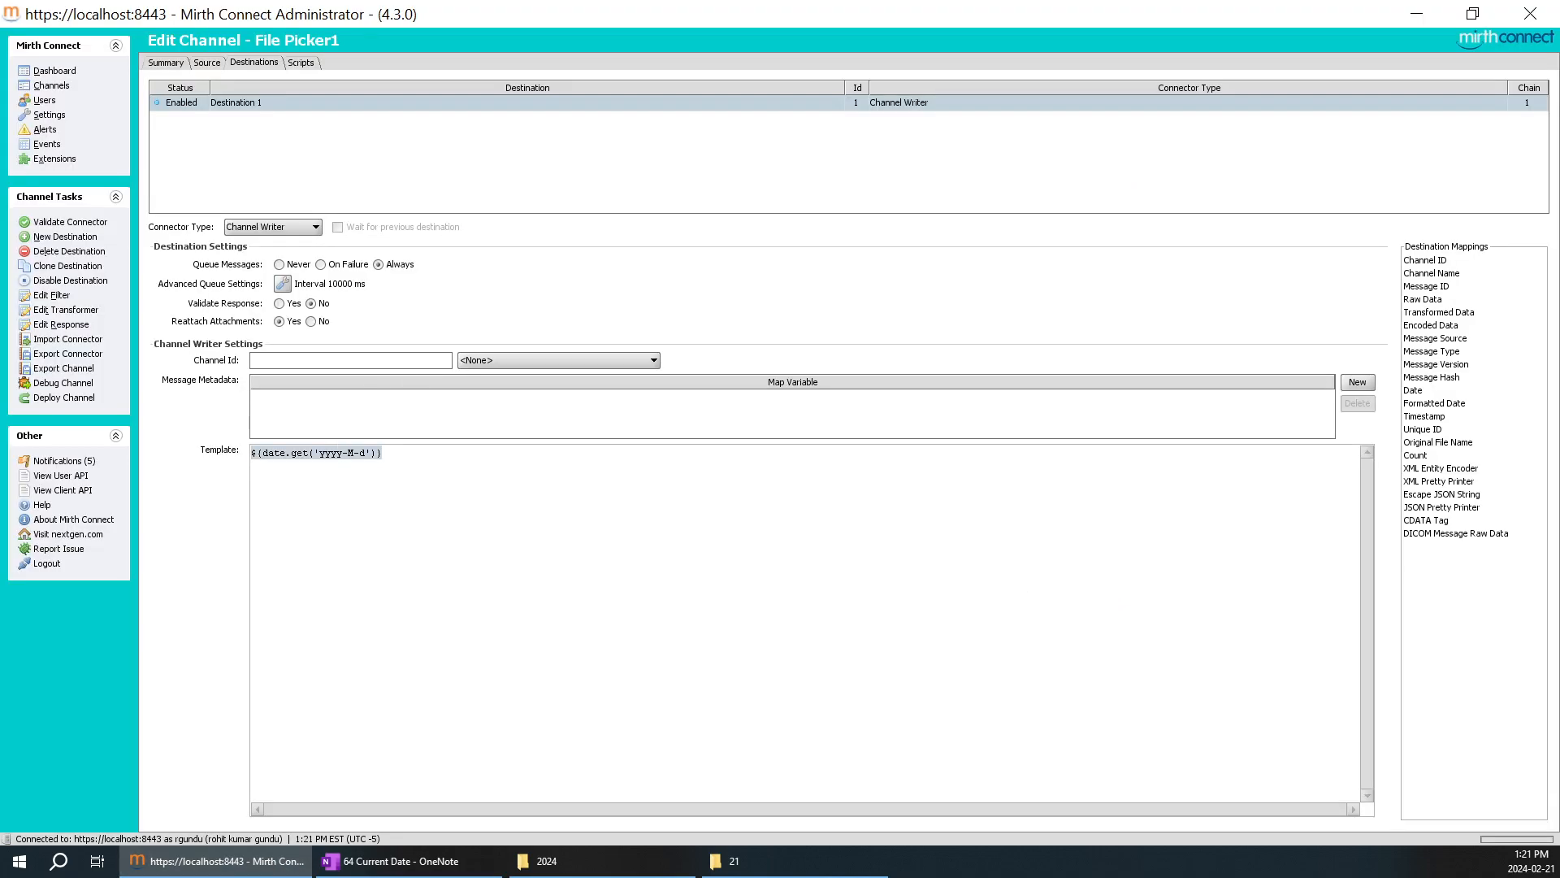
pyautogui.click(384, 453)
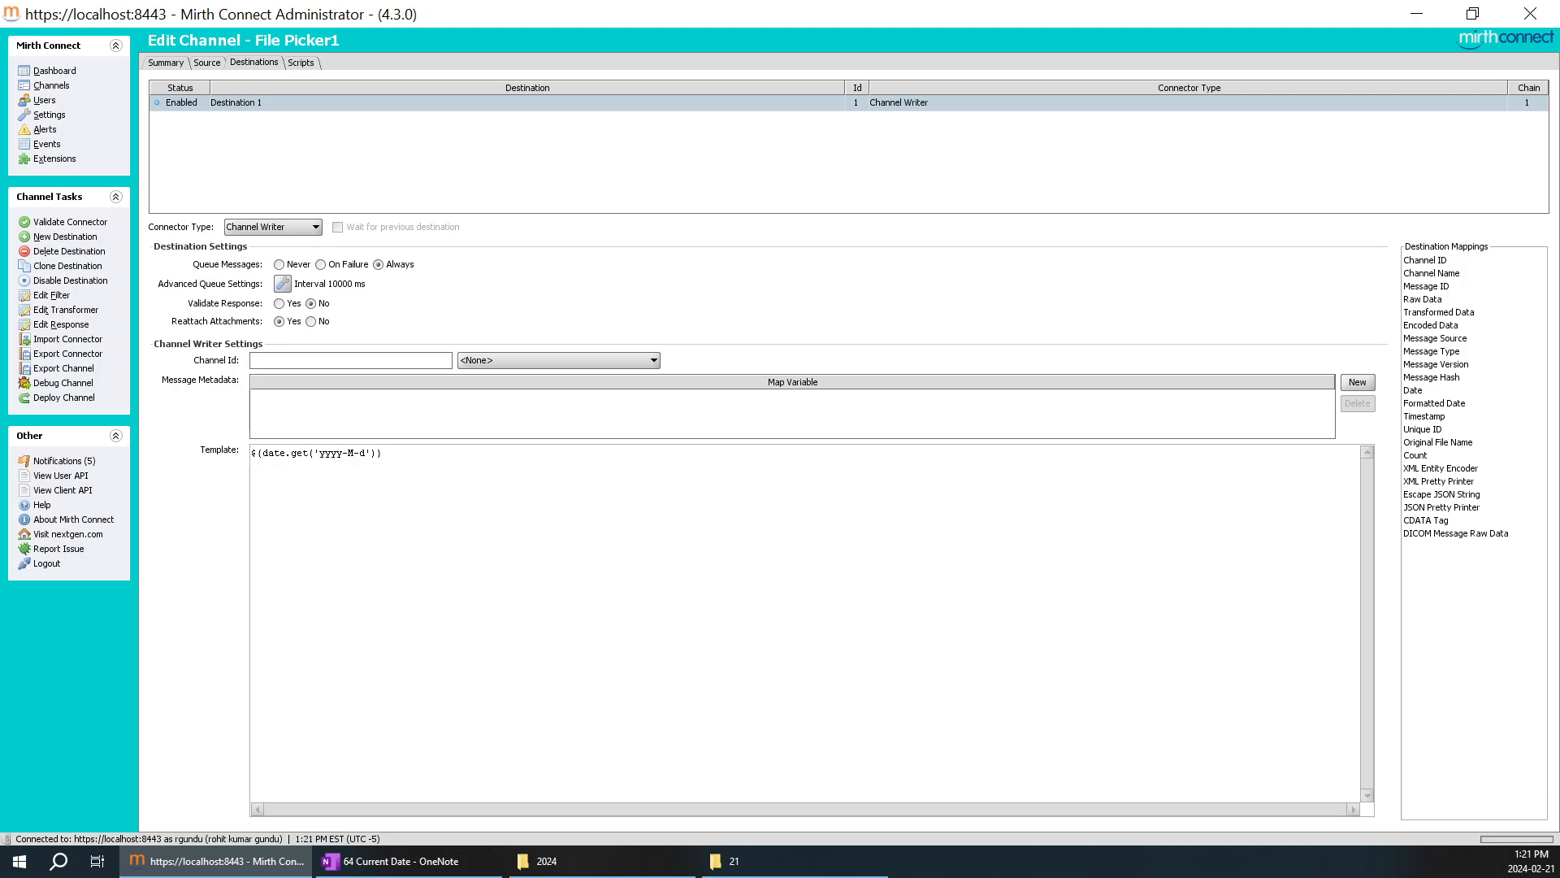
pyautogui.click(322, 452)
pyautogui.write('d-')
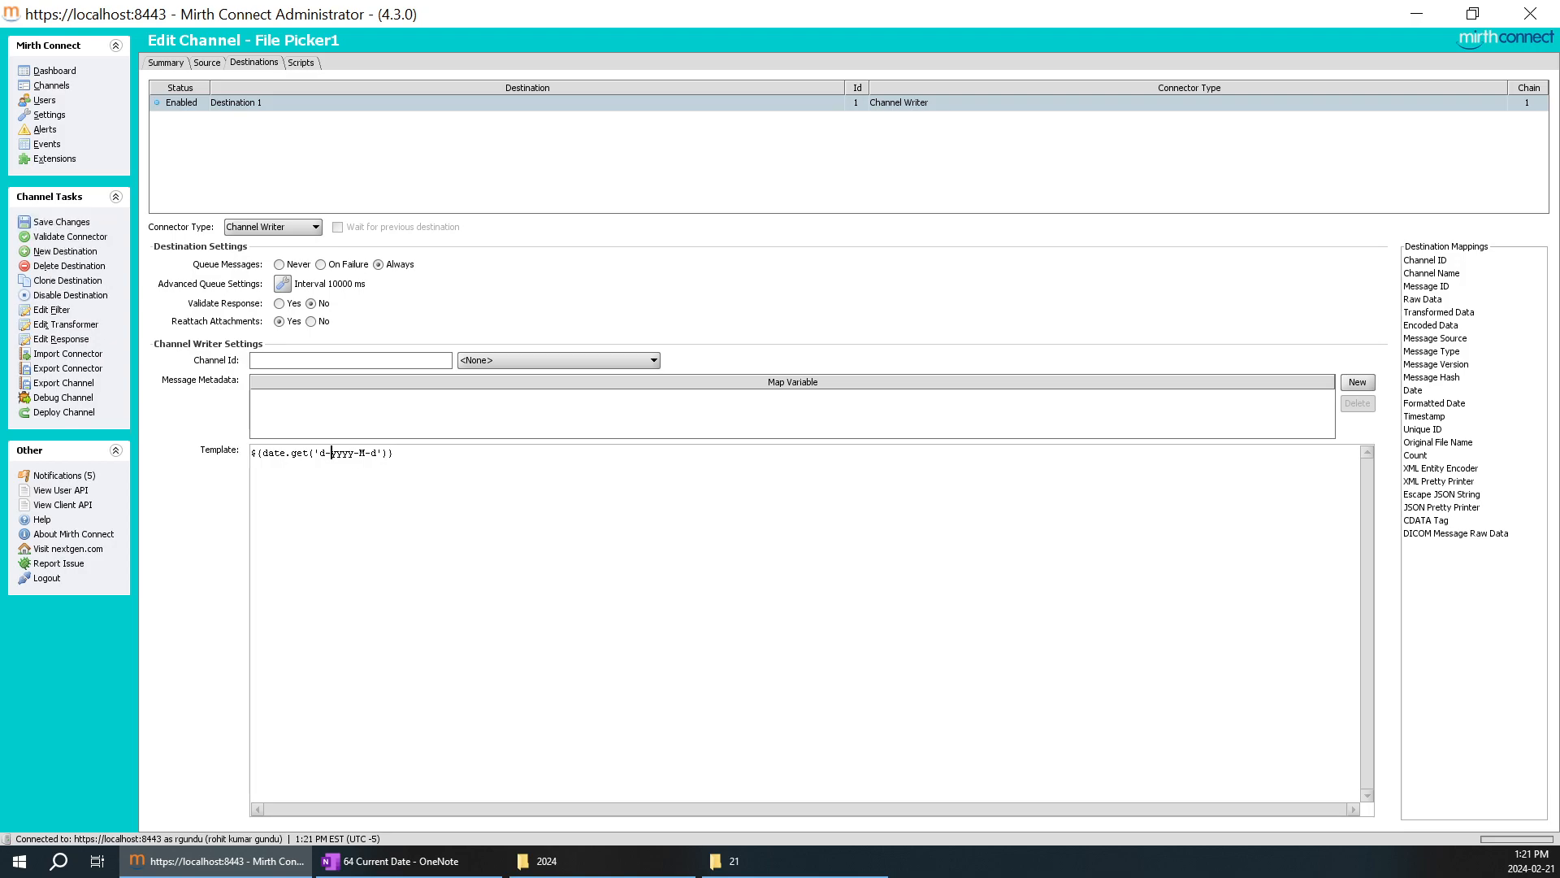
pyautogui.write('M-')
# Save the File Picker1 channel changes and deploy the channel with the new template.
pyautogui.click(59, 226)
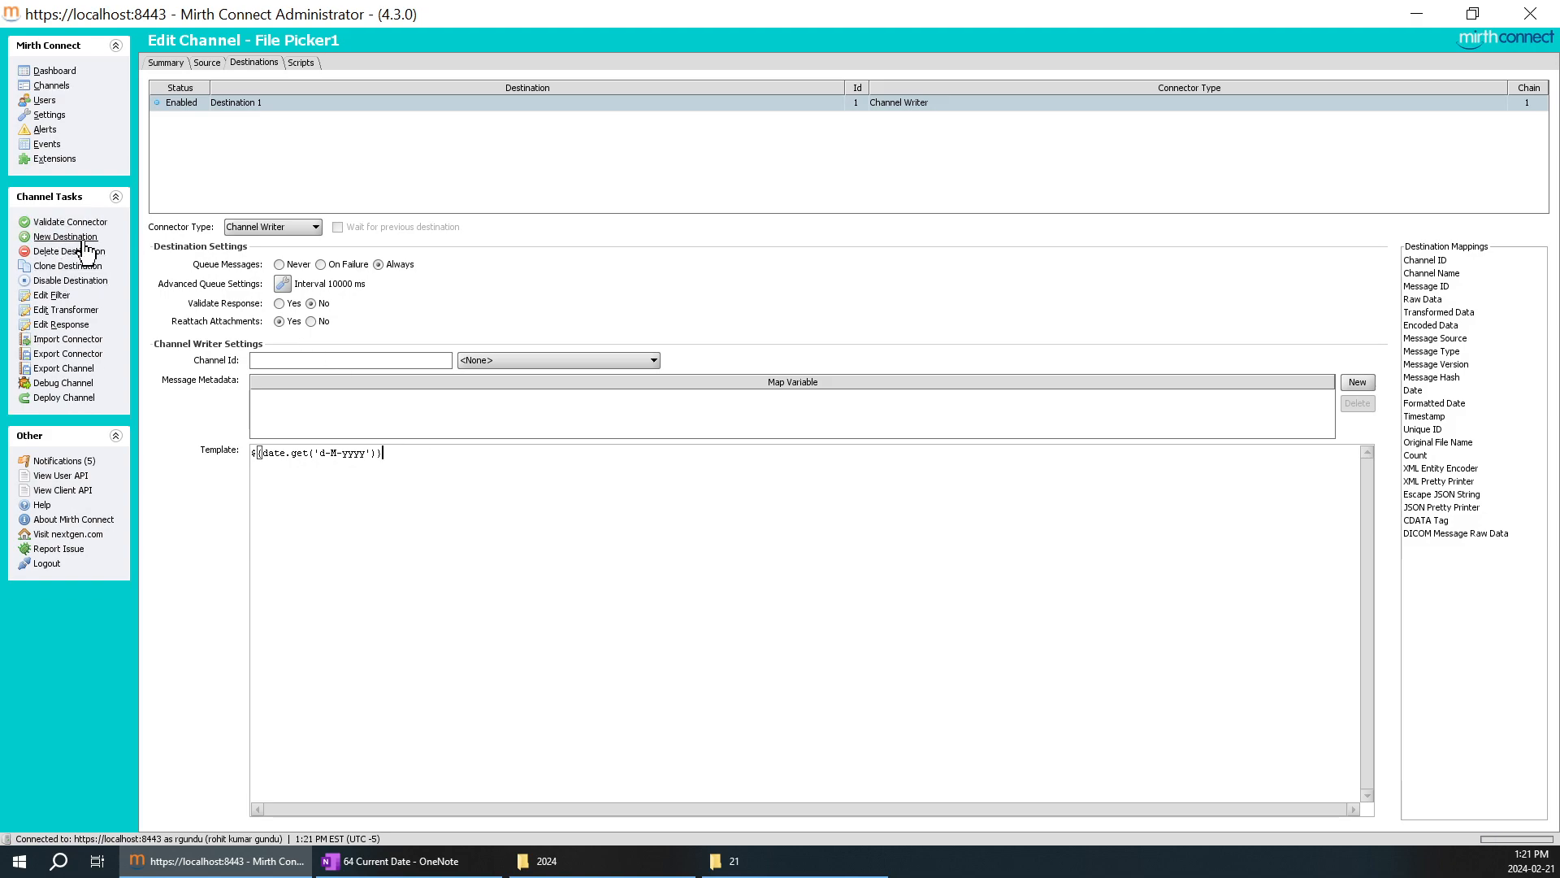
pyautogui.click(80, 407)
pyautogui.click(753, 453)
pyautogui.rightClick(868, 275)
pyautogui.click(869, 267)
# Open File Picker1's messages from the dashboard and send the test message "sfsafsfsa apple c" through the channel.
pyautogui.doubleClick(324, 91)
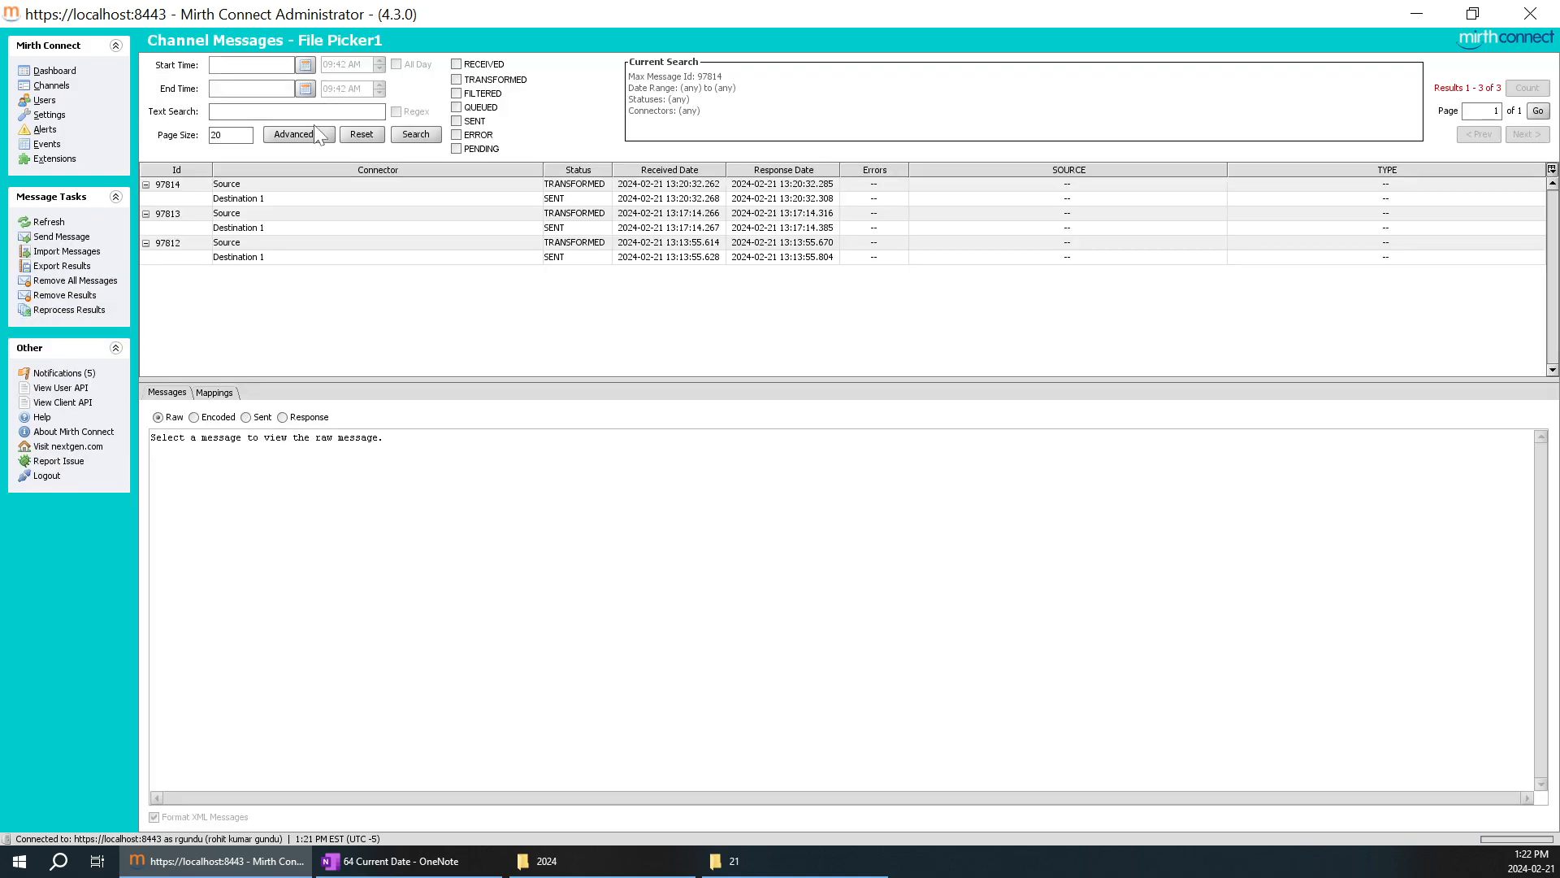
pyautogui.click(324, 198)
pyautogui.rightClick(325, 190)
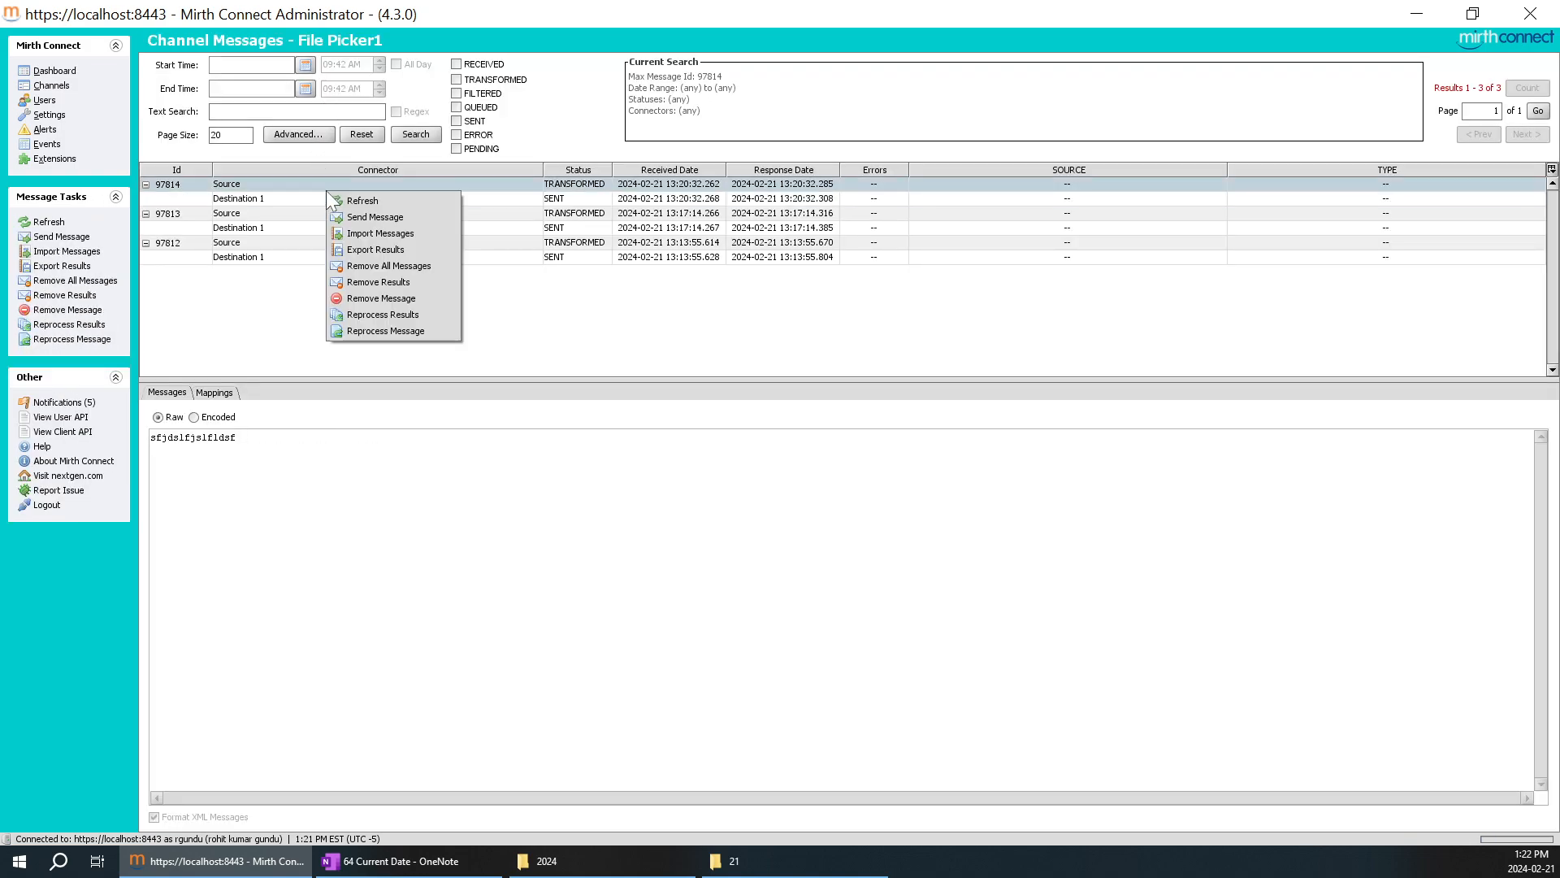
pyautogui.click(387, 217)
pyautogui.write('sfsafsfsa apple c')
pyautogui.click(947, 683)
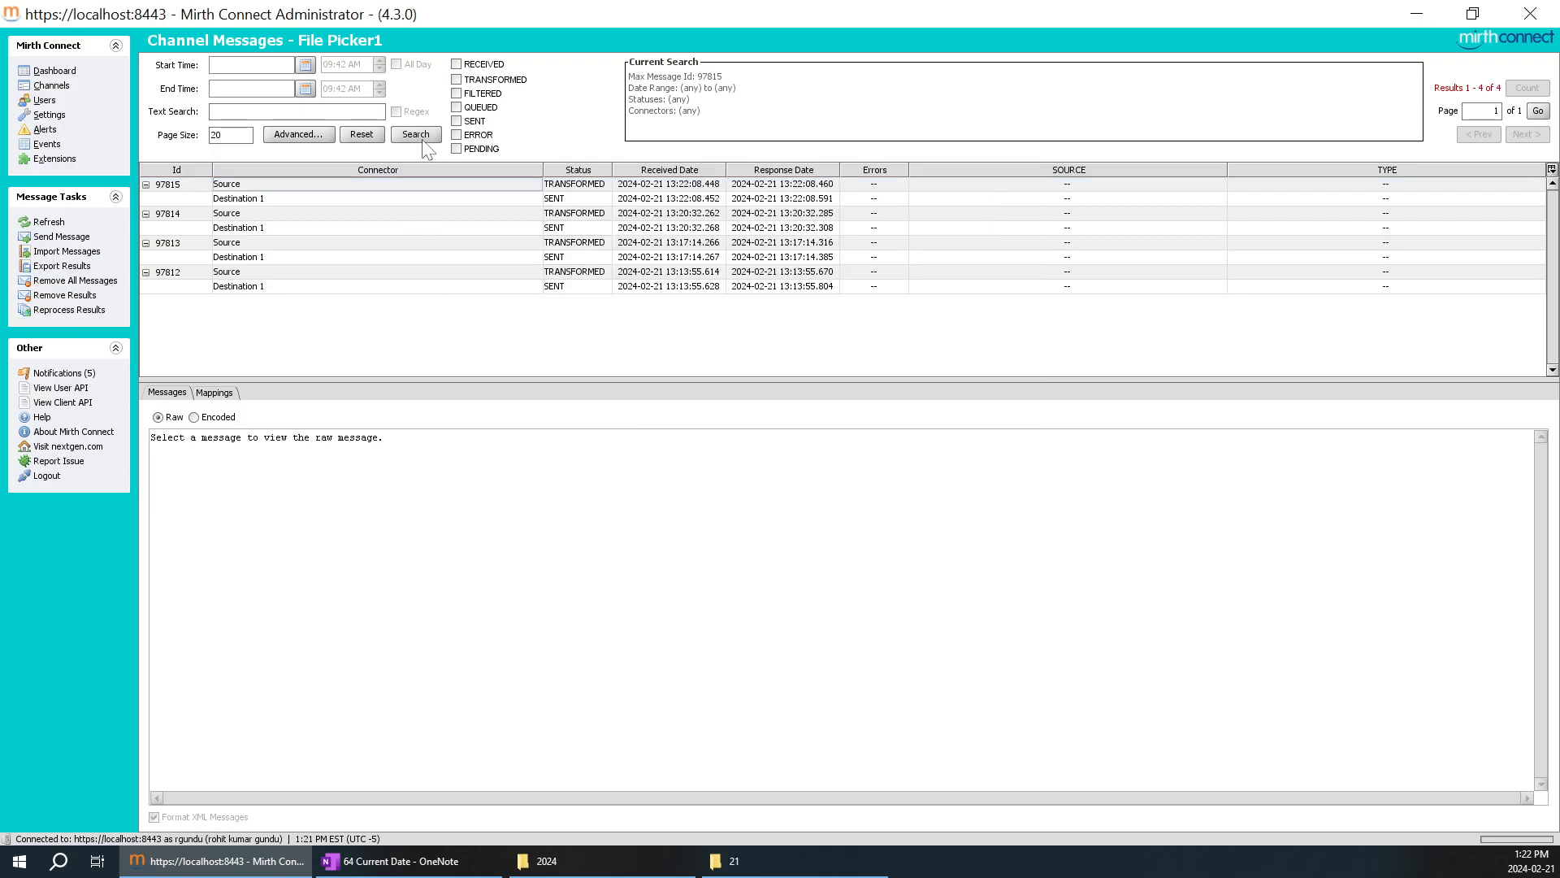
# Copy the sent content 21-2-2024 of the newest Destination 1 message into the next empty result cell in OneNote.
pyautogui.click(267, 203)
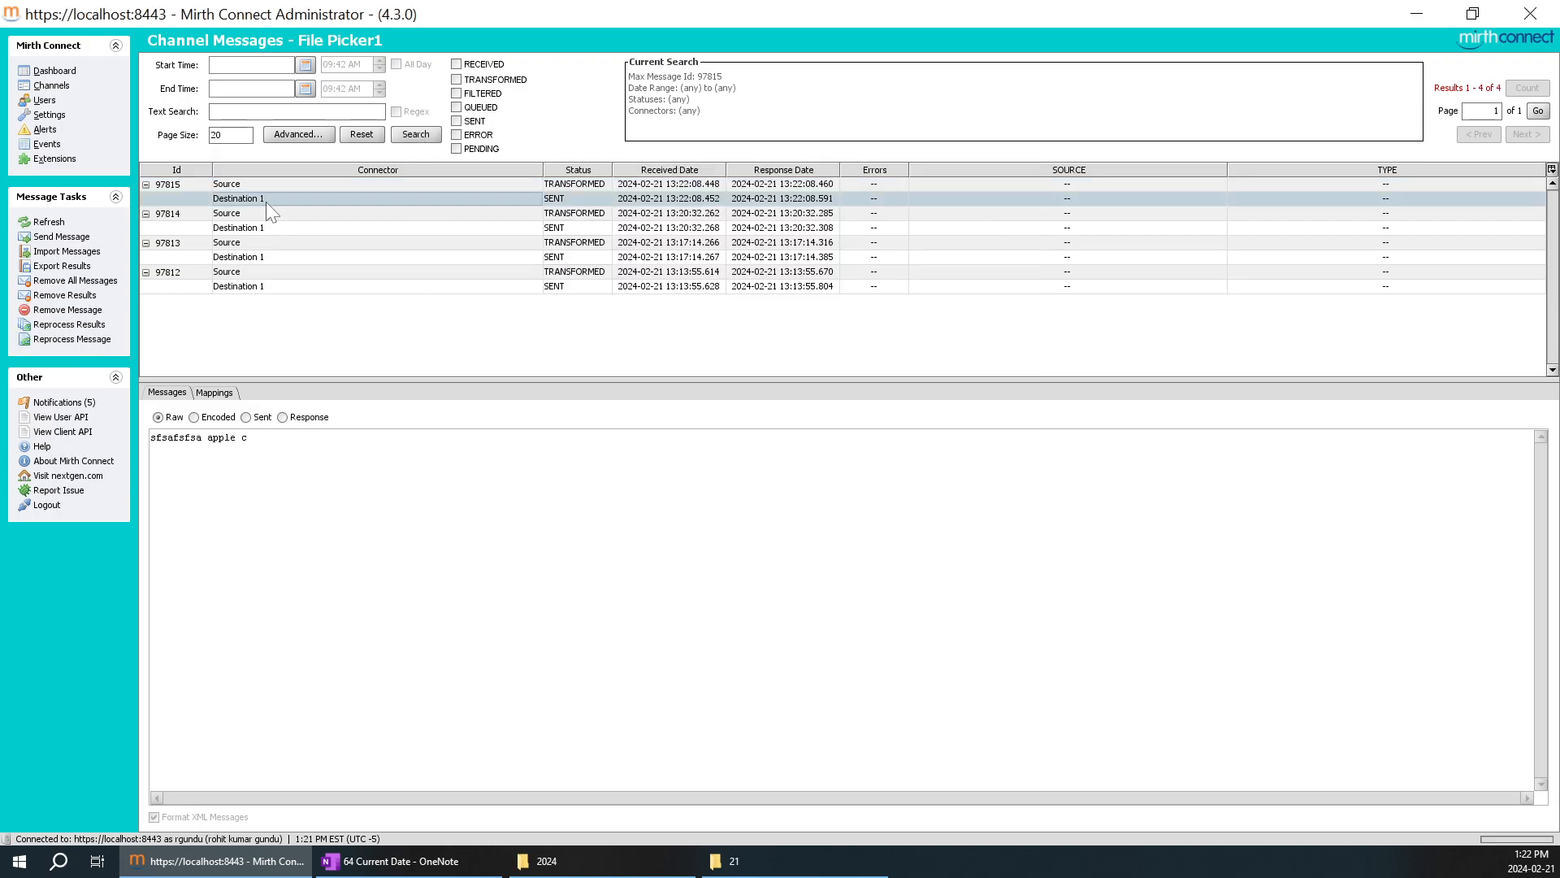
pyautogui.click(246, 417)
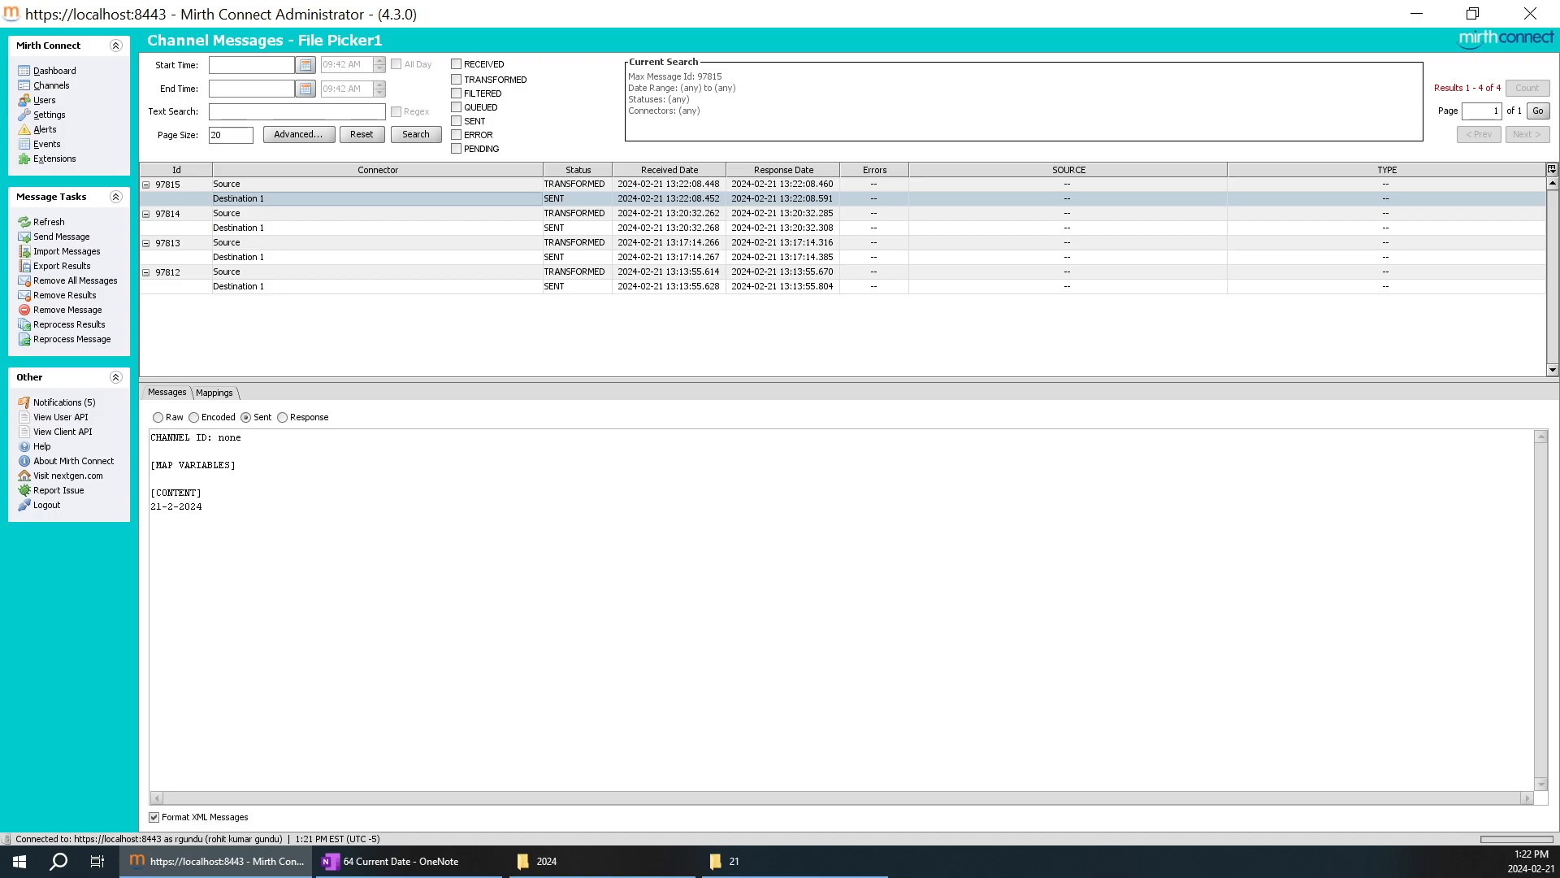
pyautogui.moveTo(203, 506); pyautogui.dragTo(156, 505)
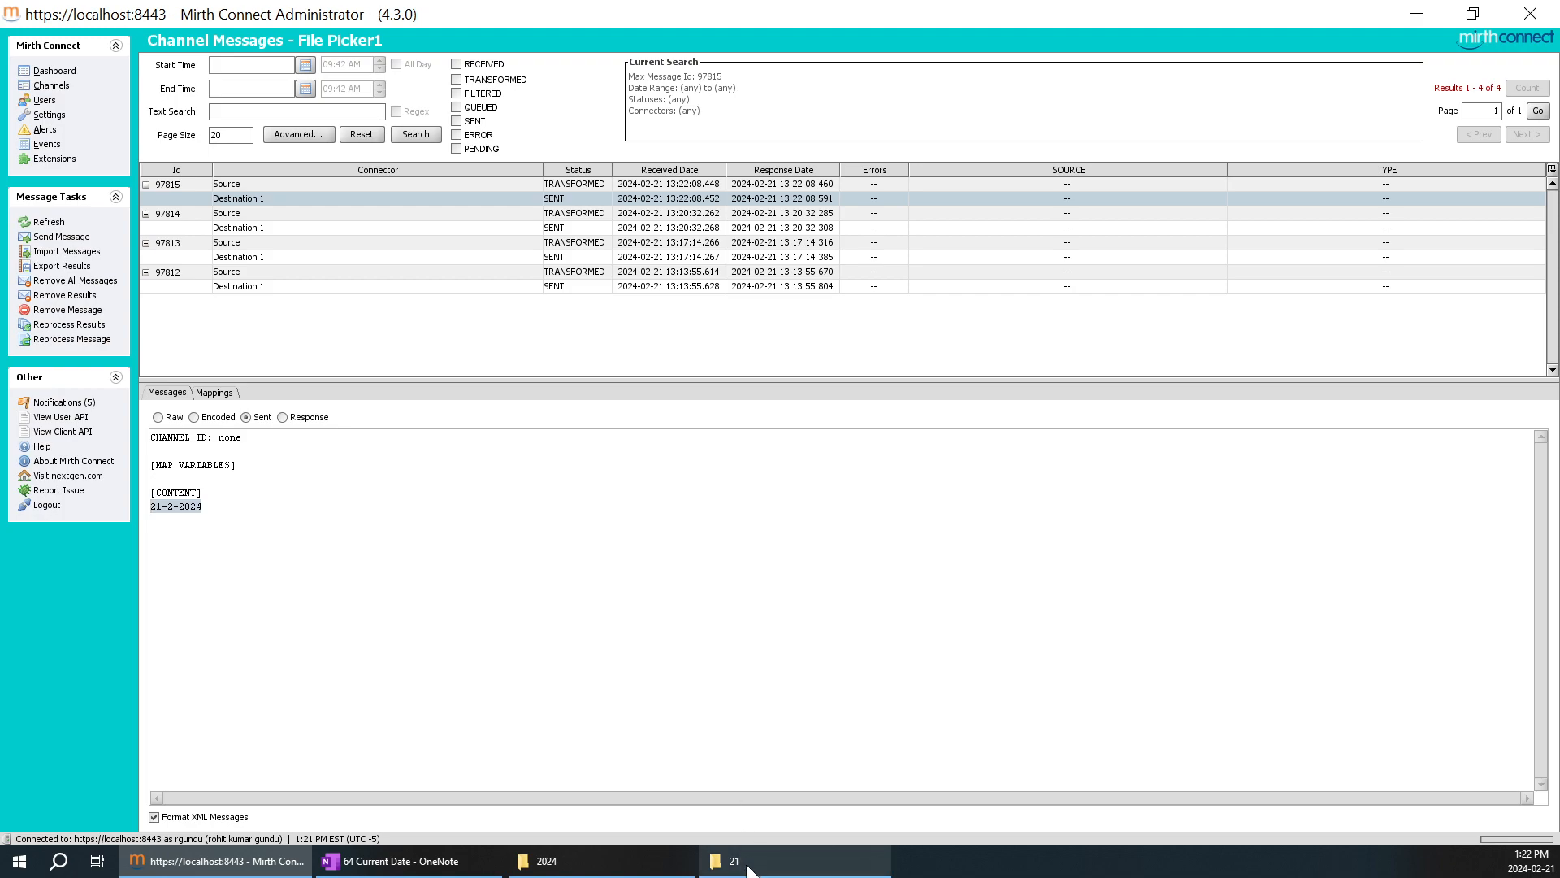
pyautogui.click(390, 860)
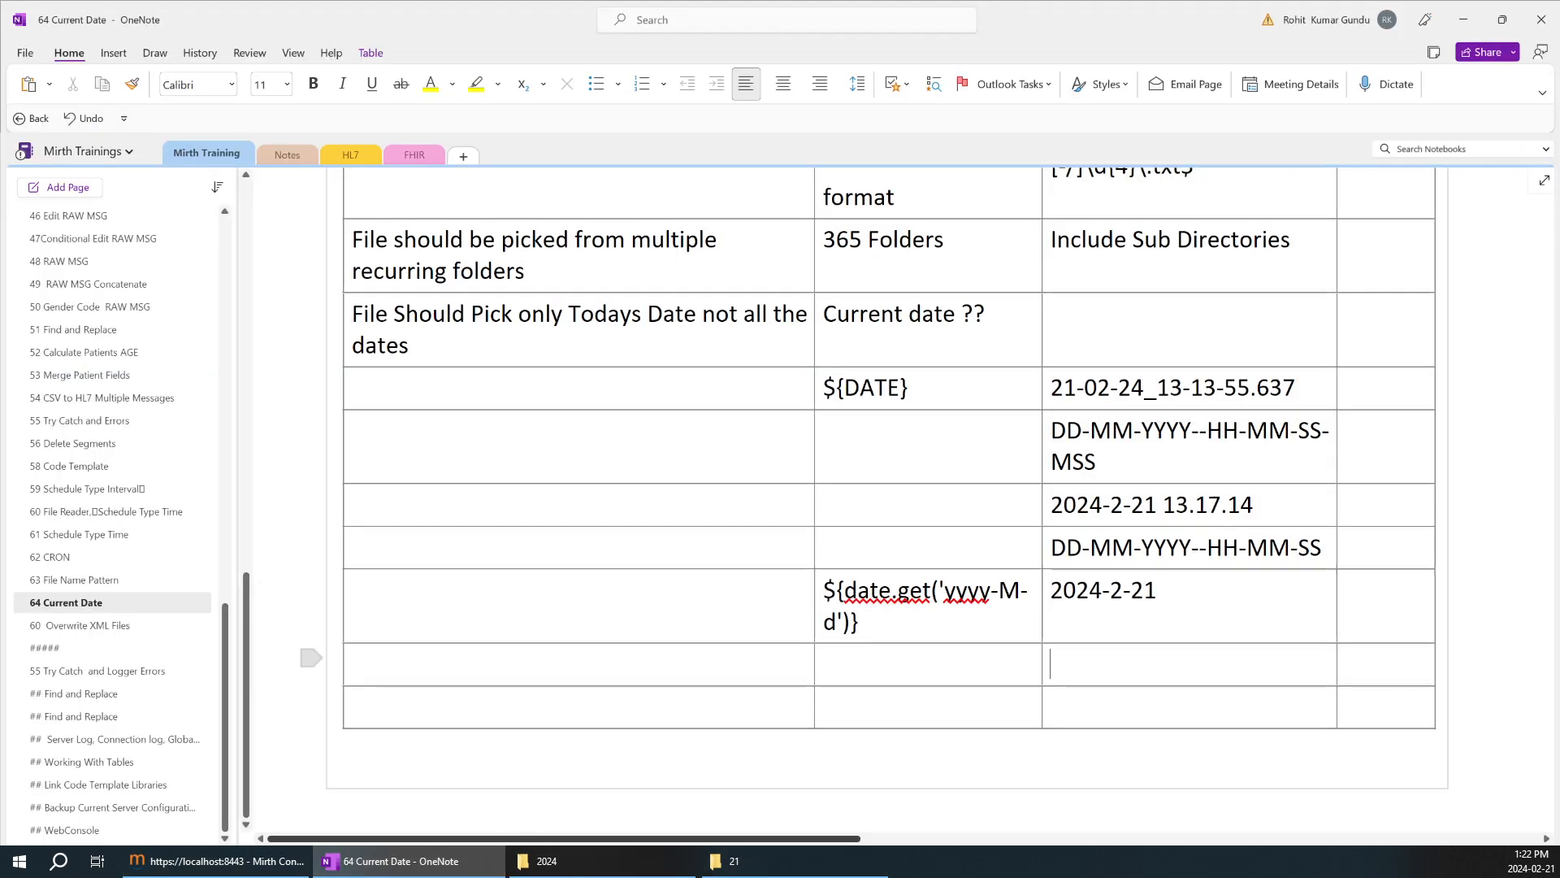
pyautogui.write('21-2-2024')
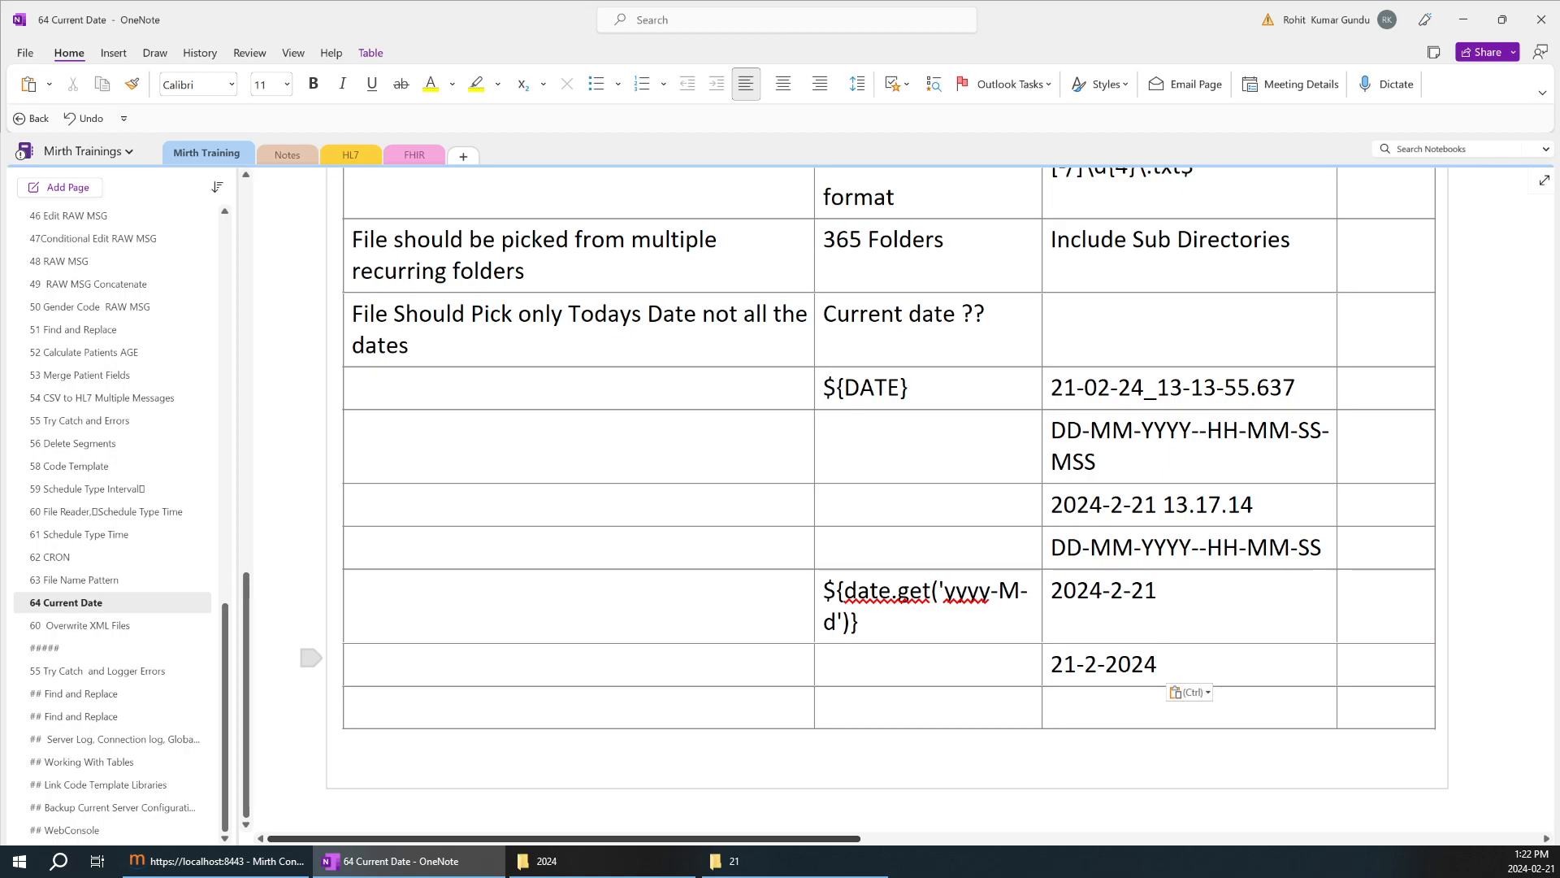
# Add the format note DD-M-YYYY after 21-2-2024 in the same table cell.
pyautogui.write('DD')
pyautogui.press('BackSpace')
pyautogui.write('-M')
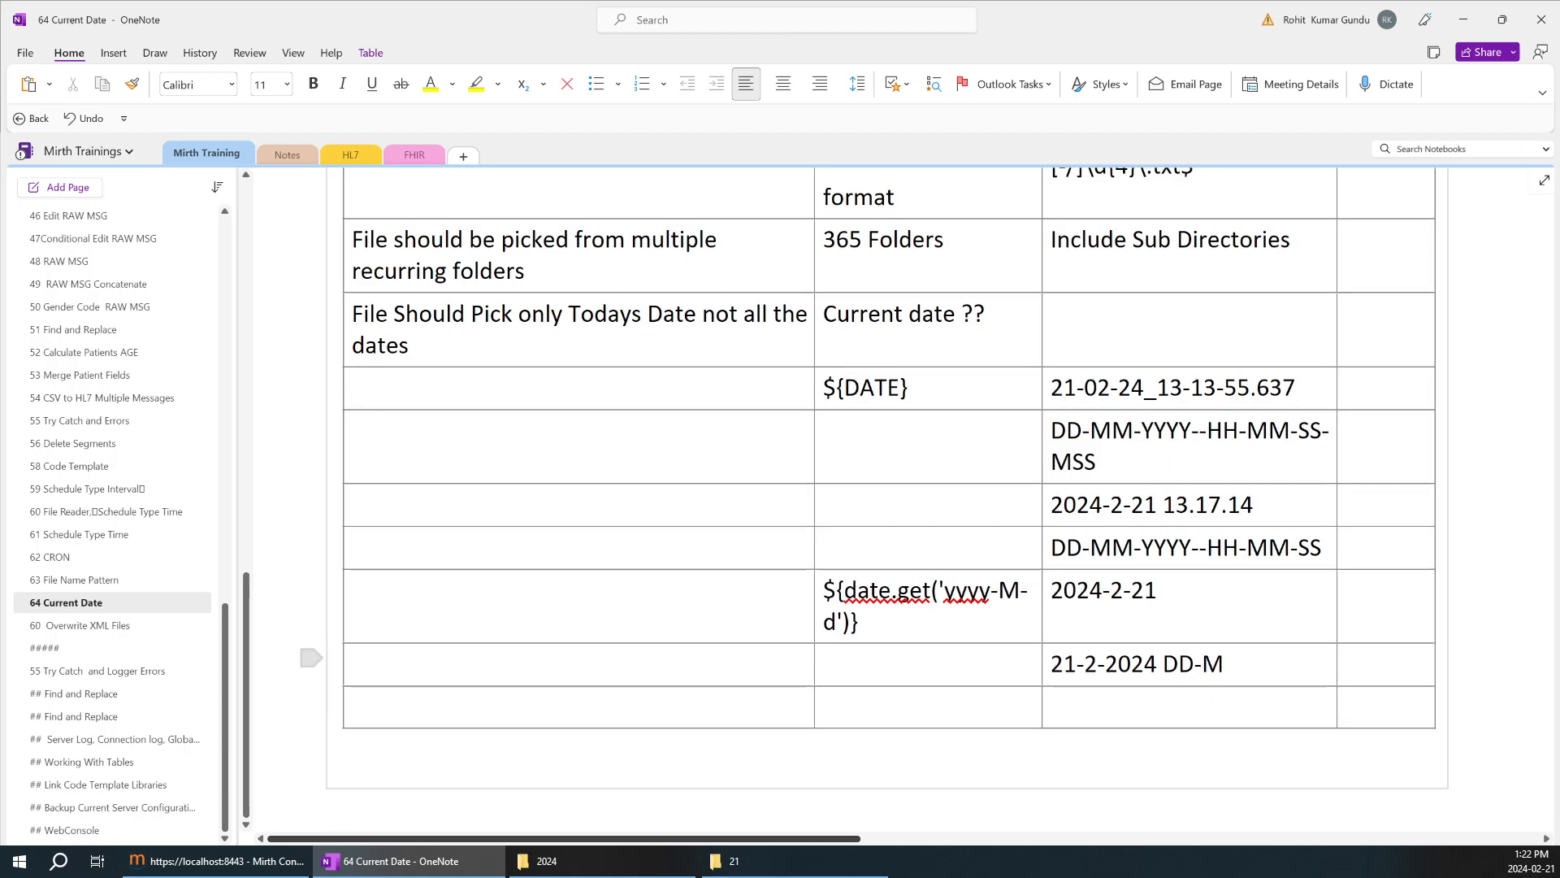
pyautogui.write('-')
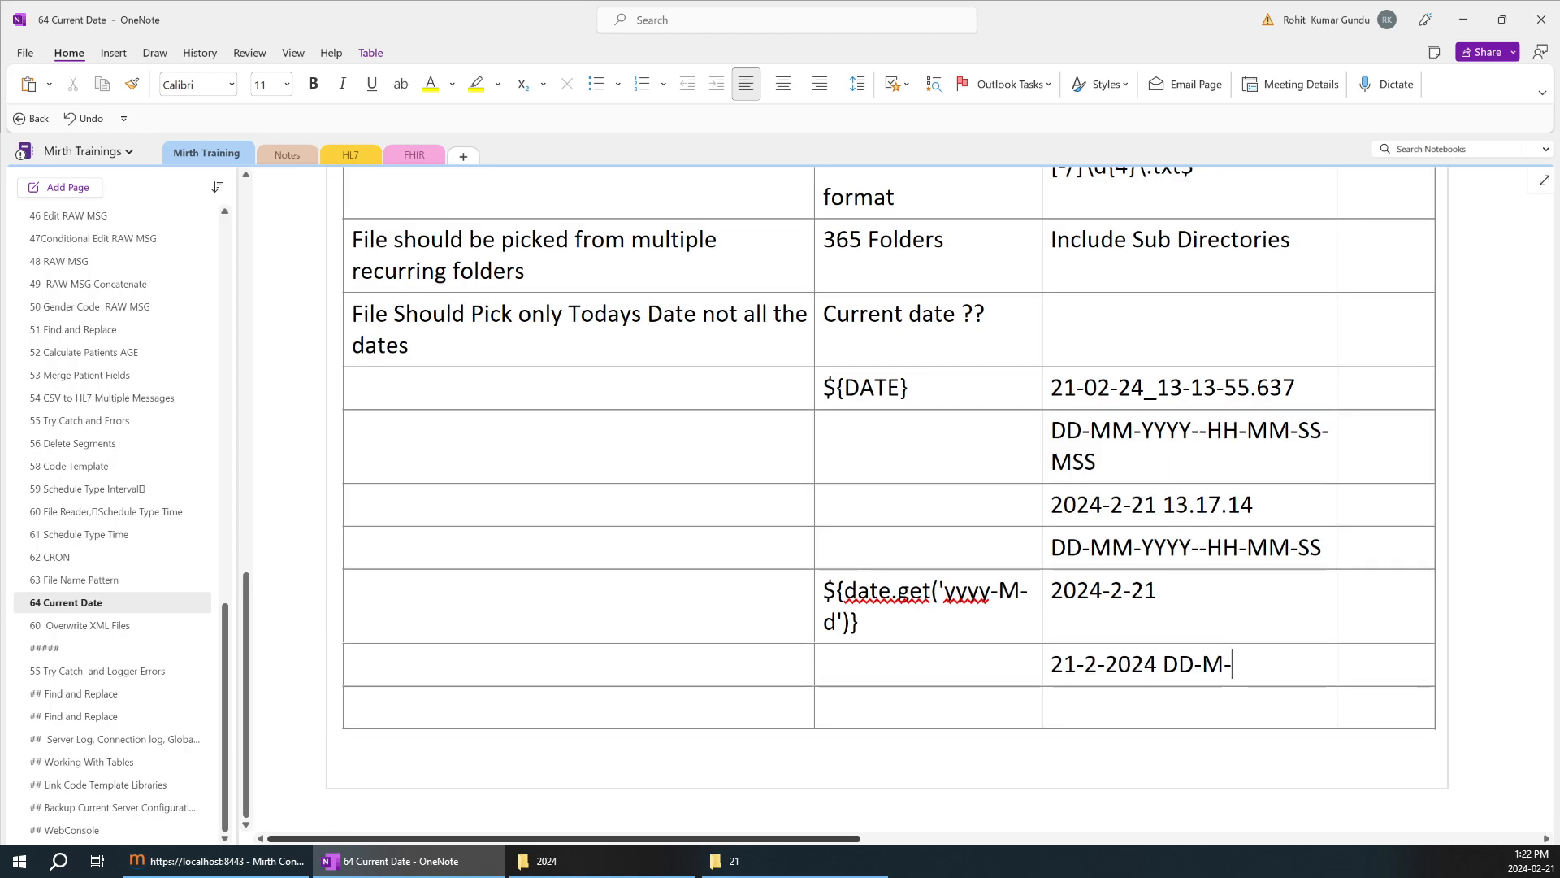
pyautogui.write('YYYU')
pyautogui.write('YYYY')
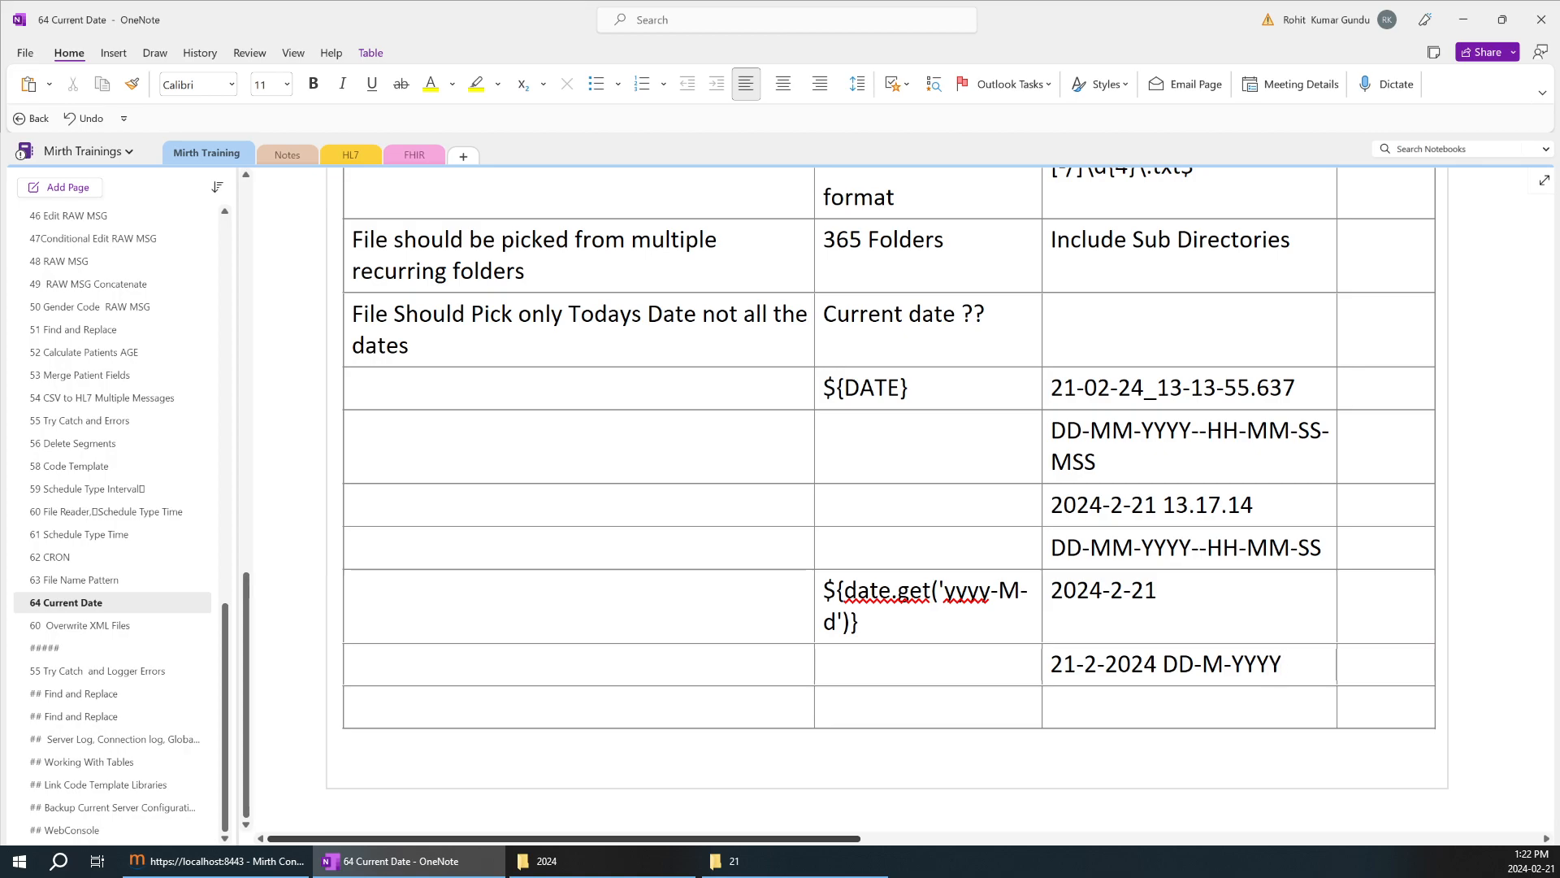
# Duplicate the expression ${date.get('yyyy-M-d')} into the cell beside 21-2-2024 DD-M-YYYY.
pyautogui.moveTo(861, 623); pyautogui.dragTo(844, 591)
pyautogui.hotkey('ctrl', 'shift', 'Left')
pyautogui.hotkey('ctrl', 'c')
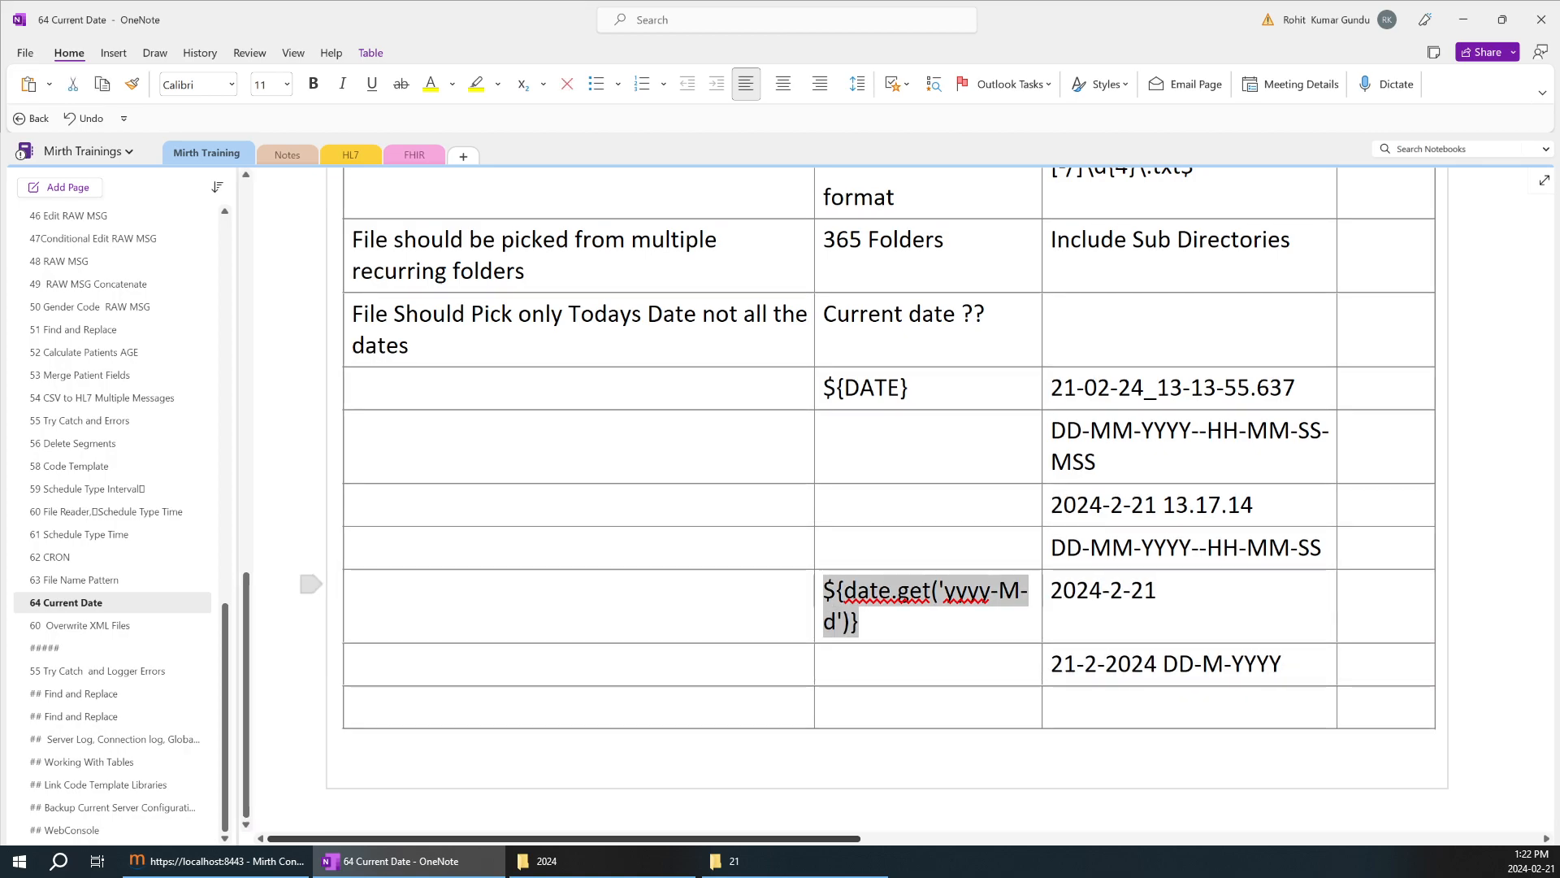
pyautogui.click(861, 664)
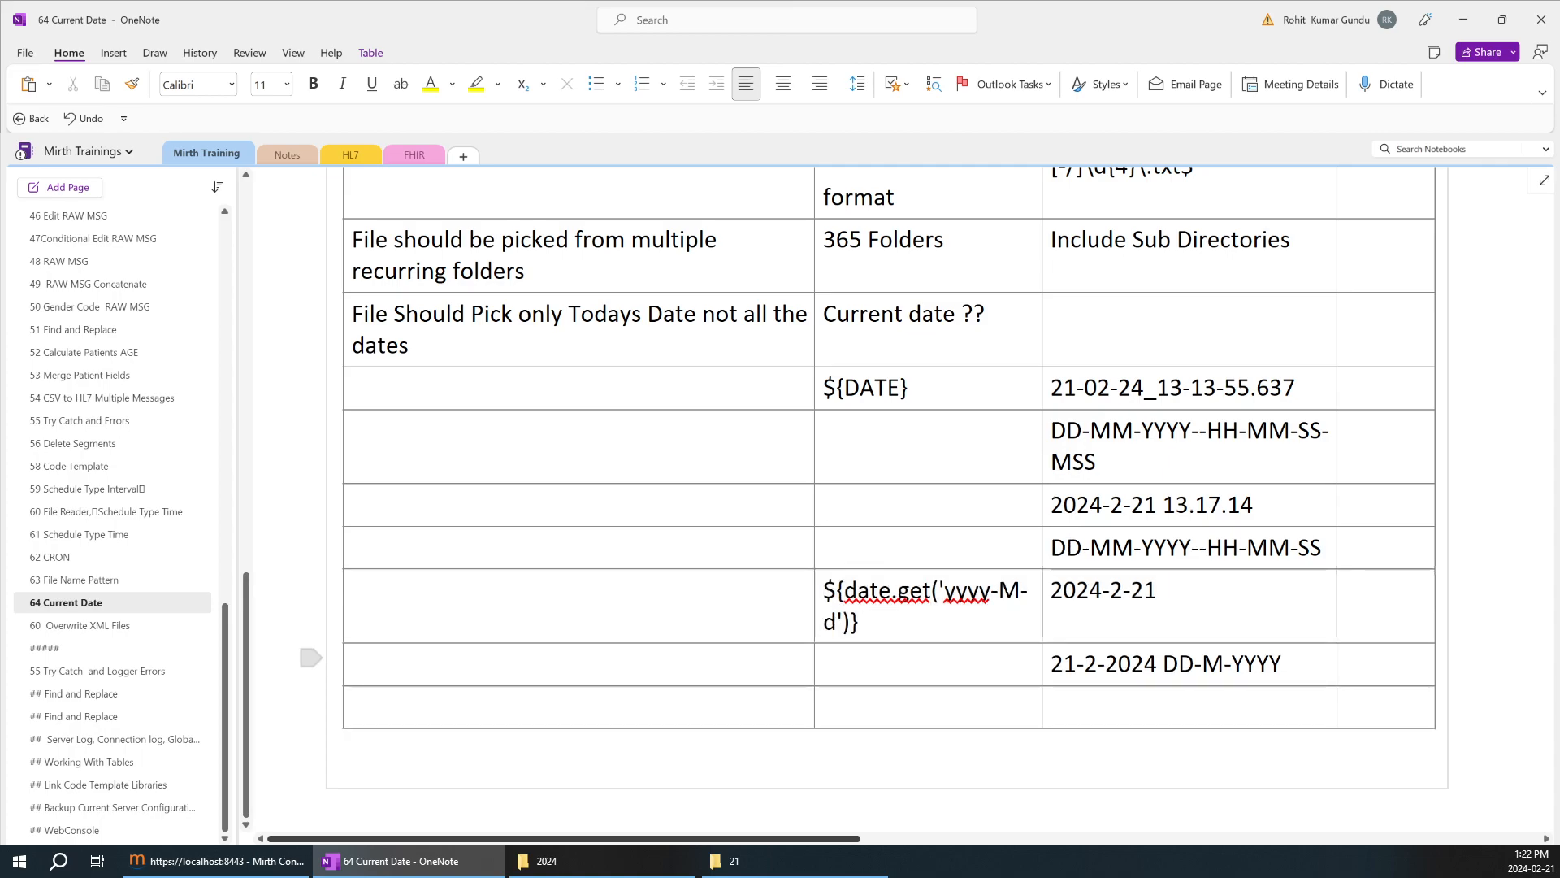
pyautogui.hotkey('ctrl', 'v')
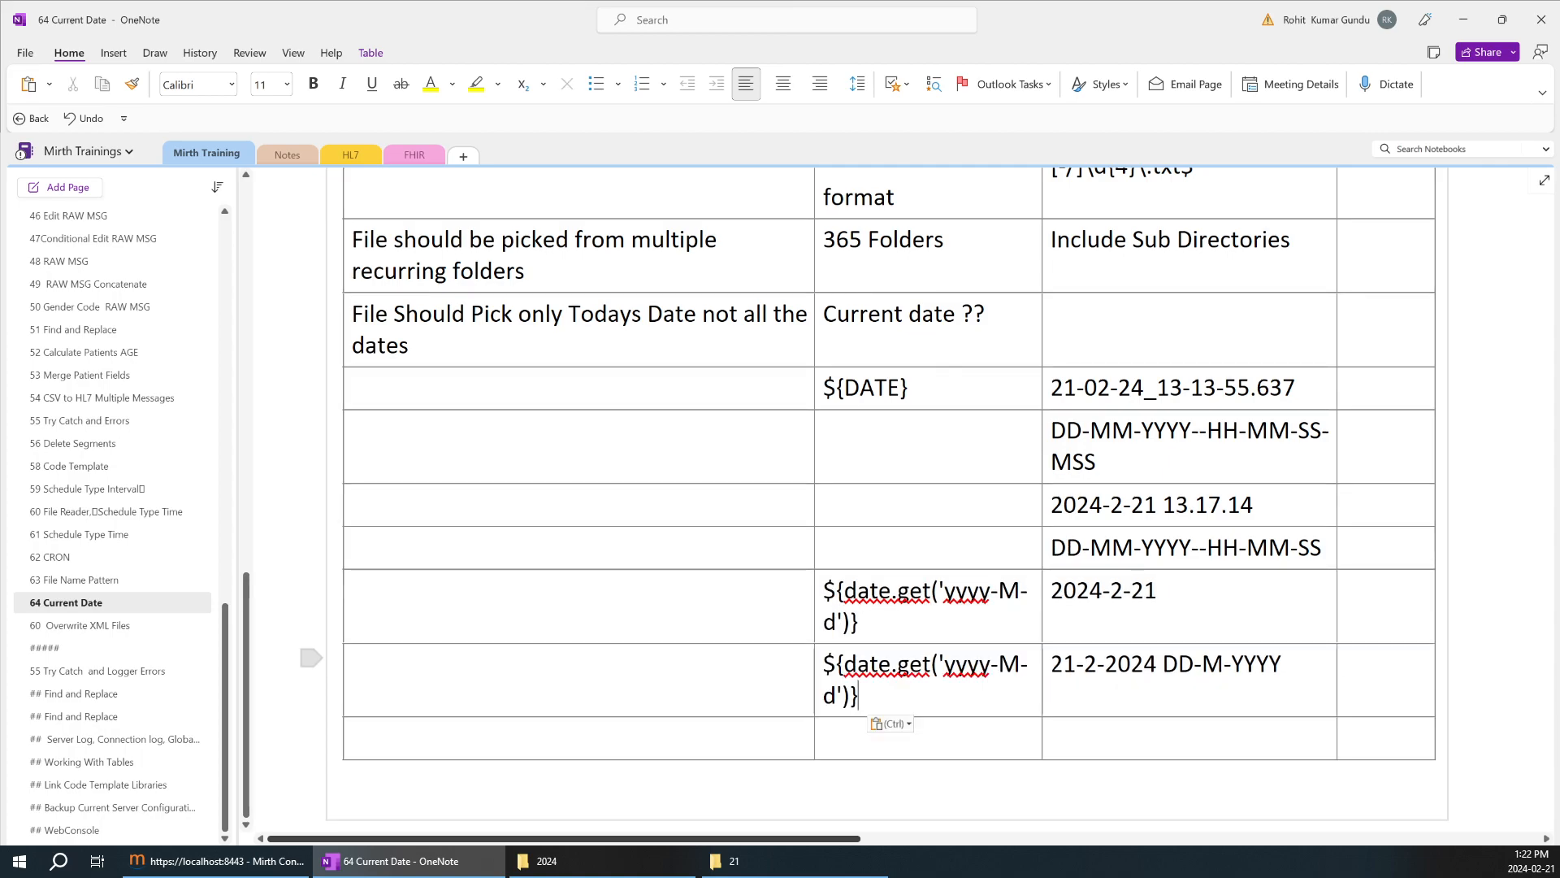
# Copy File Picker1's Destination 1 template ${date.get('d-M-yyyy')} over the duplicated expression beside 21-2-2024 in the OneNote table.
pyautogui.click(260, 861)
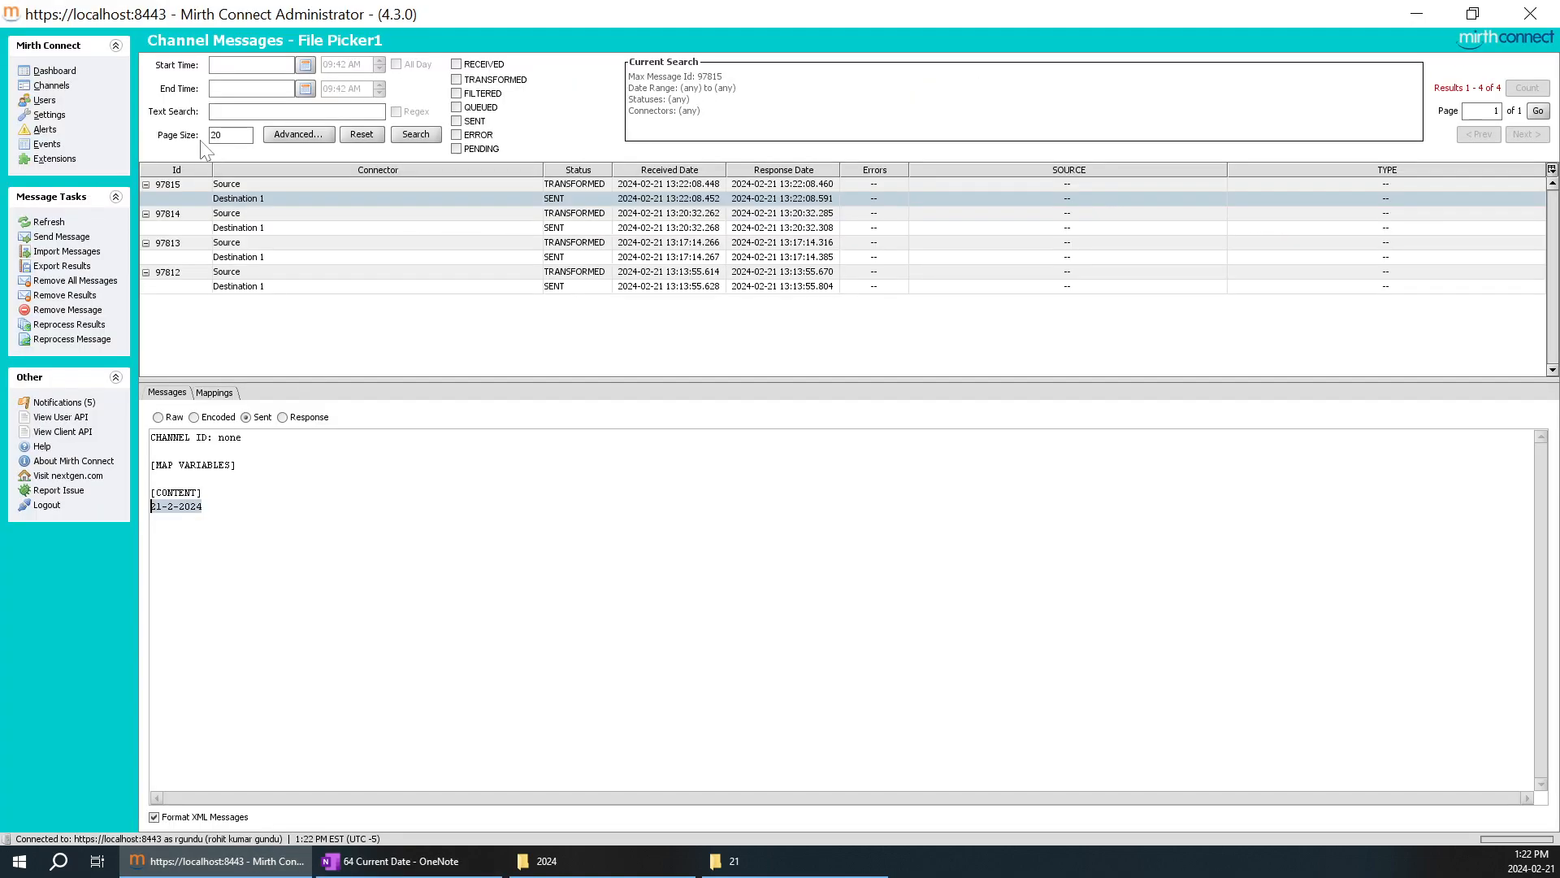
pyautogui.click(52, 86)
pyautogui.doubleClick(348, 139)
pyautogui.click(257, 65)
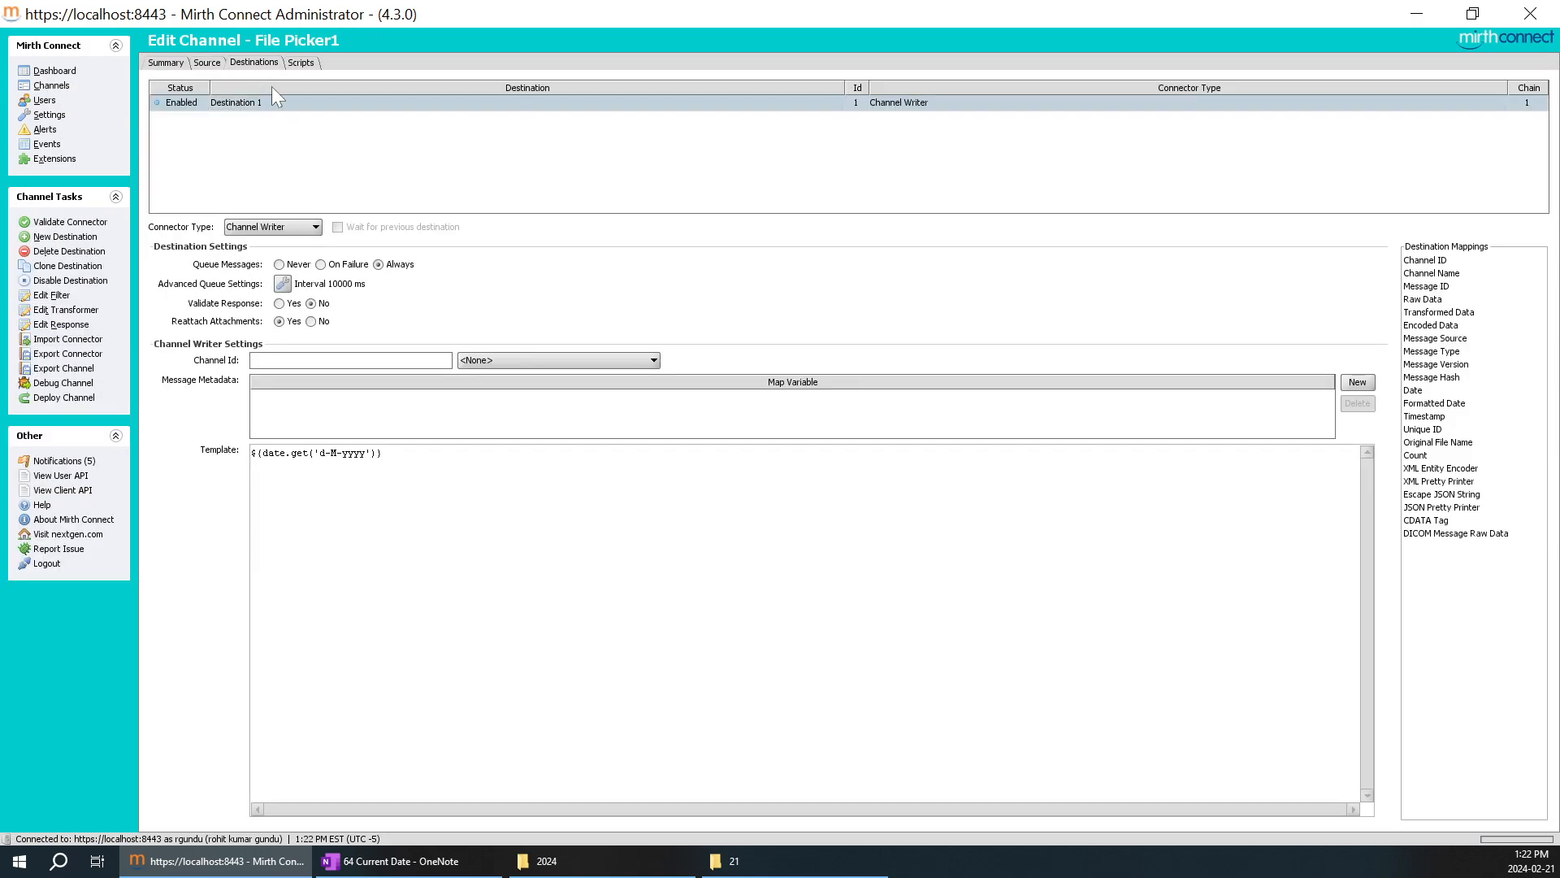
pyautogui.hotkey('ctrl', 'a')
pyautogui.hotkey('ctrl', 'c')
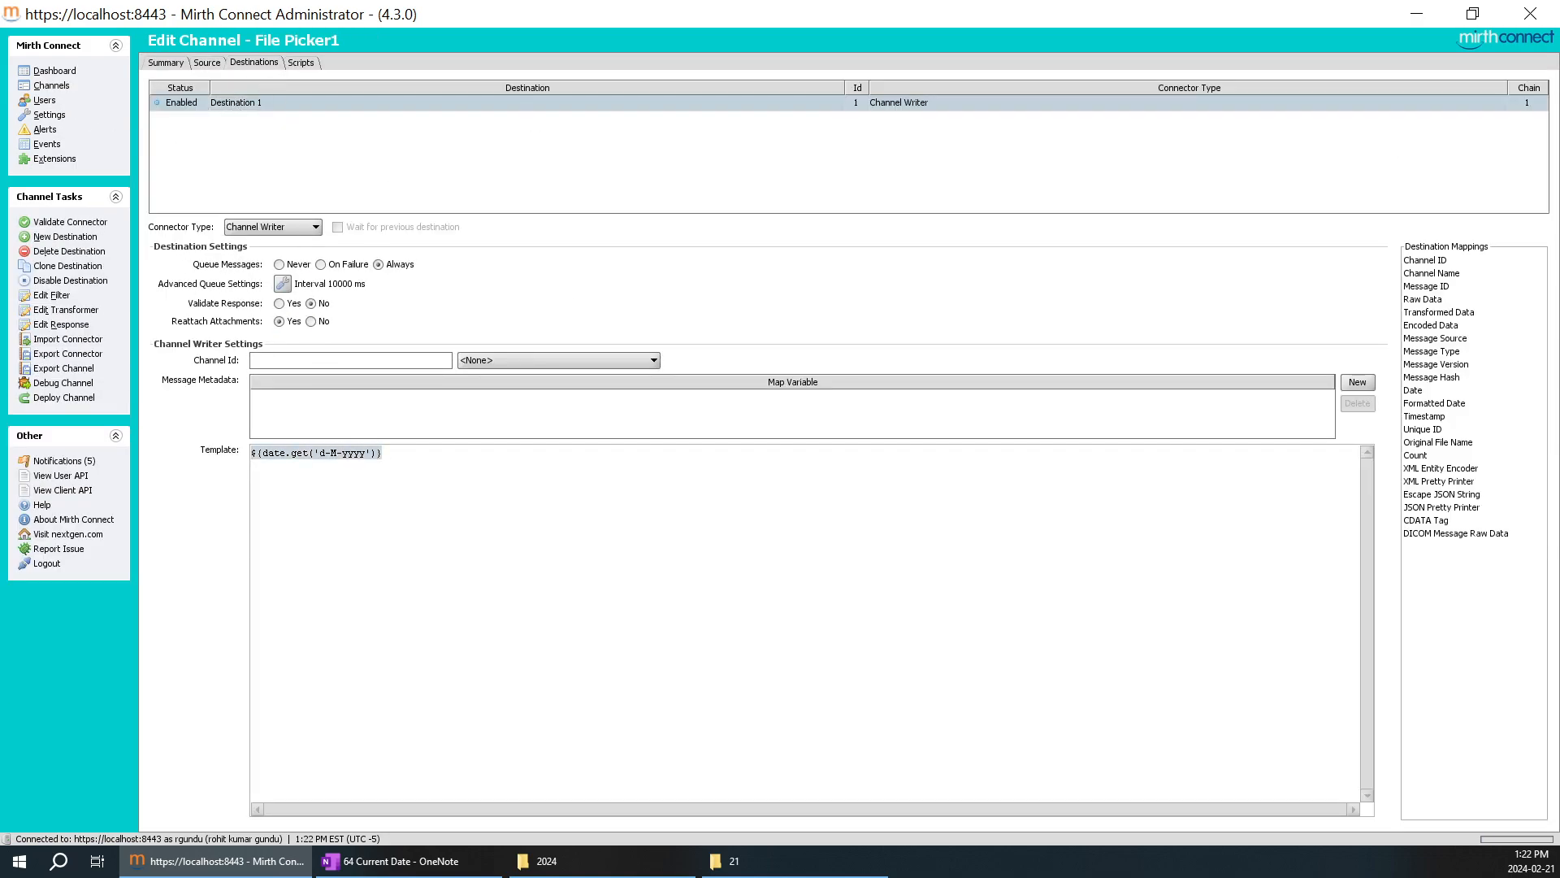
pyautogui.click(498, 857)
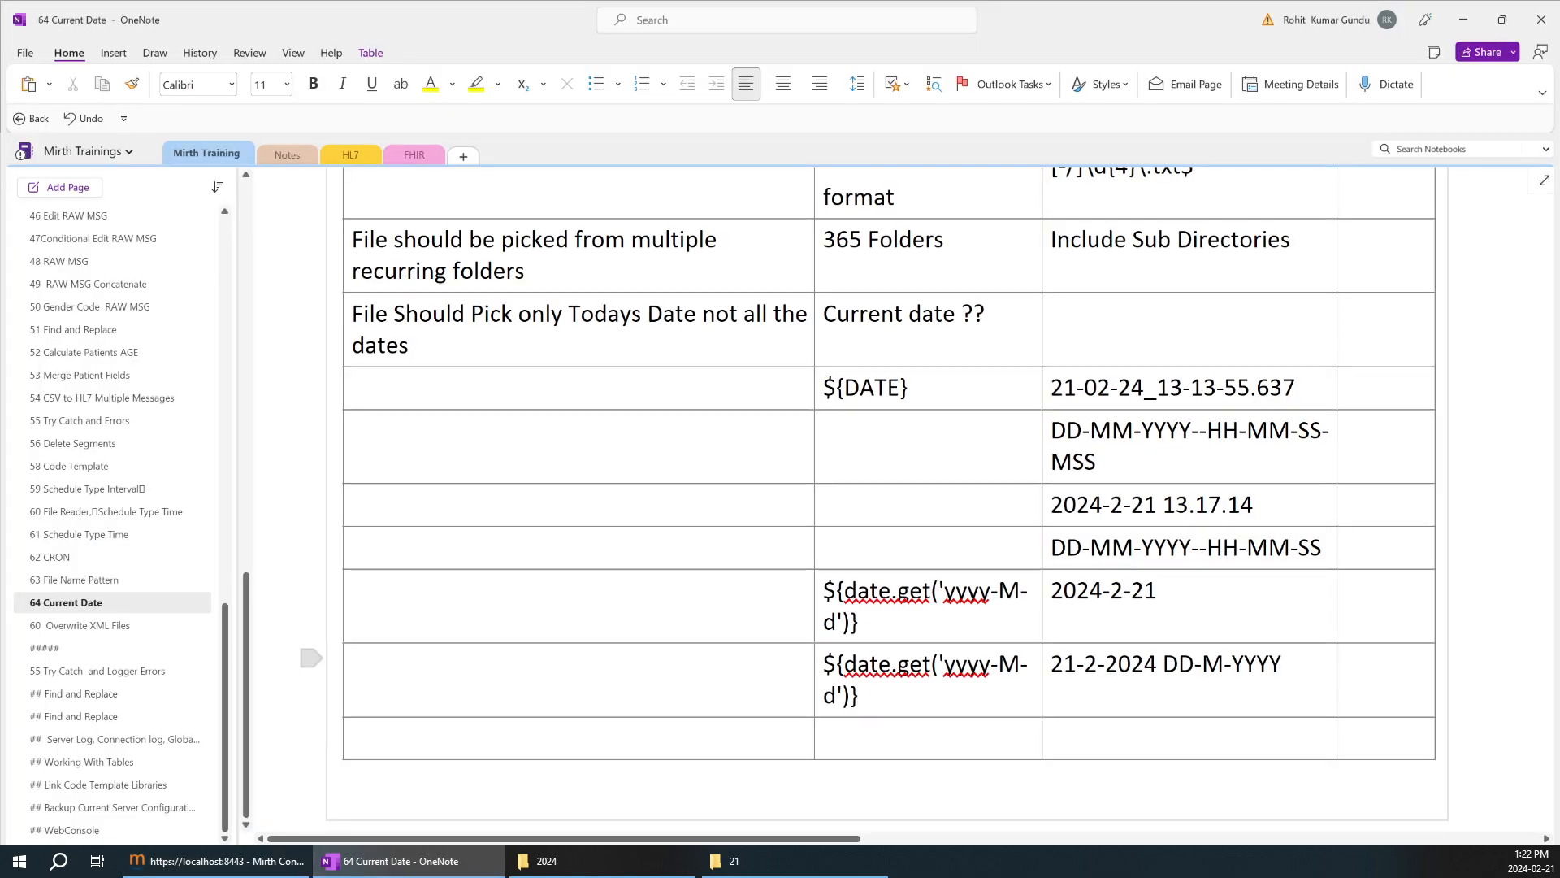
pyautogui.hotkey('ctrl', 'v')
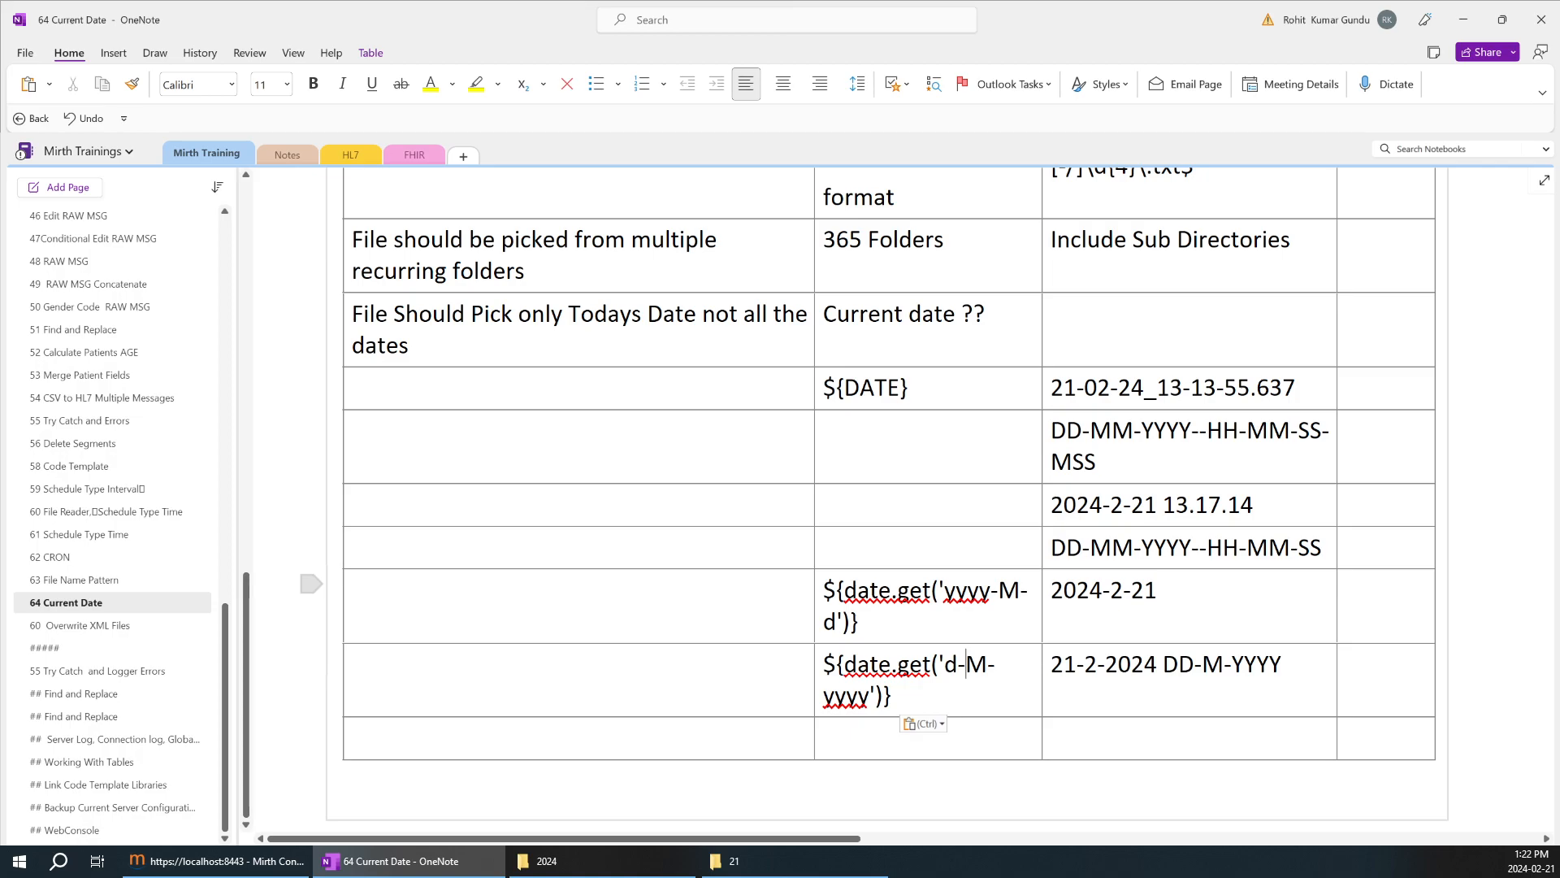
# Review the requirements table from the dd-mm-YYYY row down to the d-M-yyyy expression row.
pyautogui.scroll(5, 924, 359)
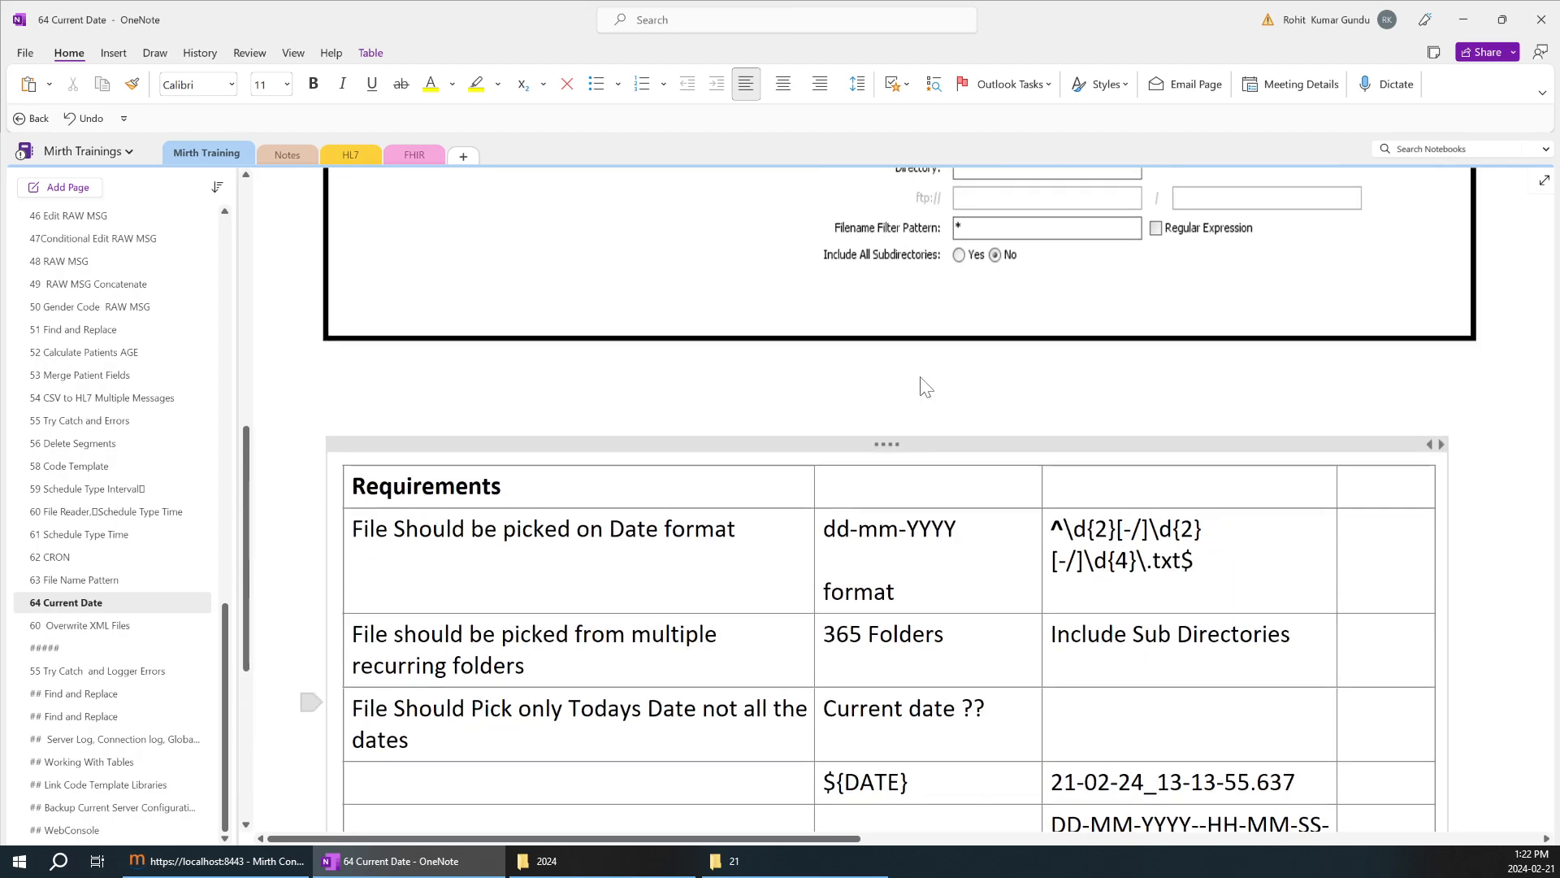
pyautogui.hotkey('shift', 'Left')
pyautogui.hotkey('shift', 'Left')
pyautogui.hotkey('shift', 'Left')
pyautogui.hotkey('shift', 'Left')
pyautogui.hotkey('shift', 'Left')
pyautogui.hotkey('shift', 'Left')
pyautogui.scroll(-12, 888, 504)
pyautogui.scroll(3, 887, 504)
# Try month 11 and the format DD-MM-YYYY in the last result cell, then reduce the entry to 21-1-2024 DD-M-YYYY.
pyautogui.click(1282, 401)
pyautogui.doubleClick(1091, 403)
pyautogui.click(1103, 404)
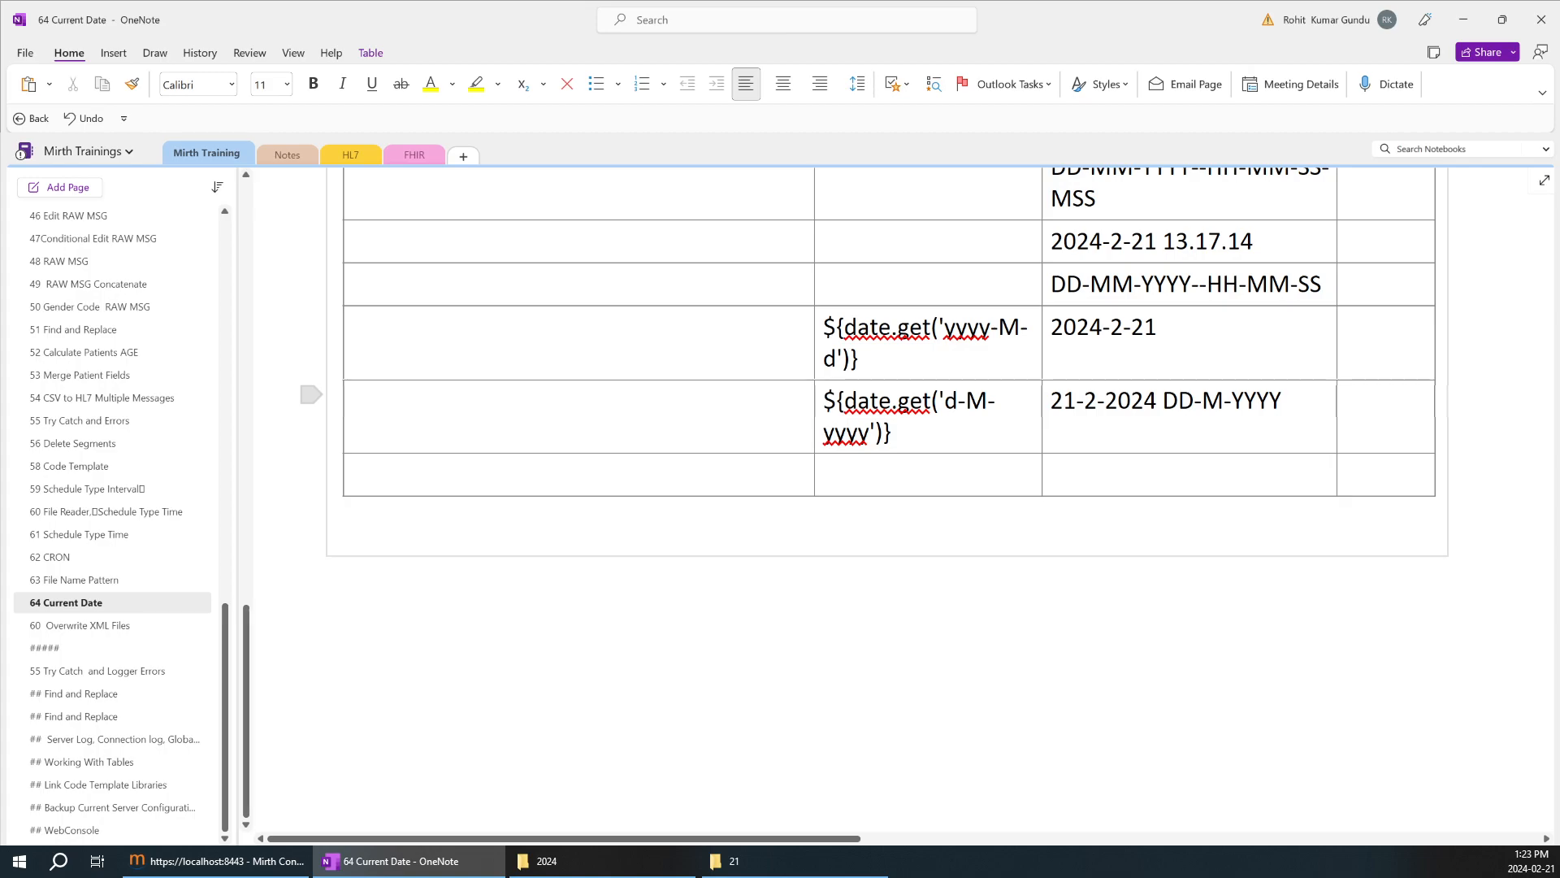
pyautogui.scroll(2, 1097, 400)
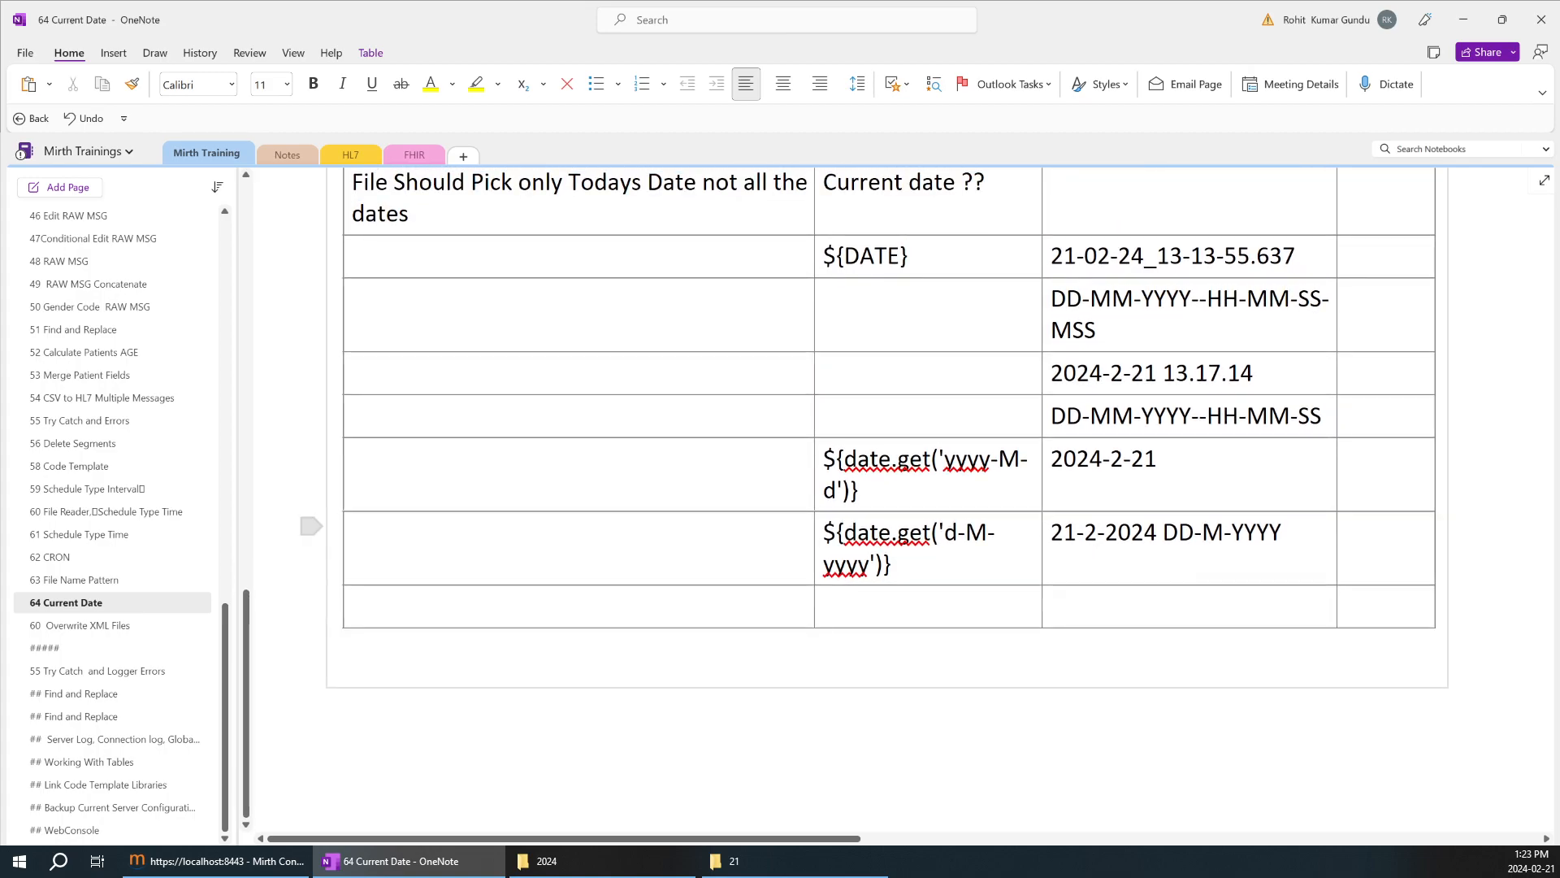
pyautogui.press('BackSpace')
pyautogui.write('11')
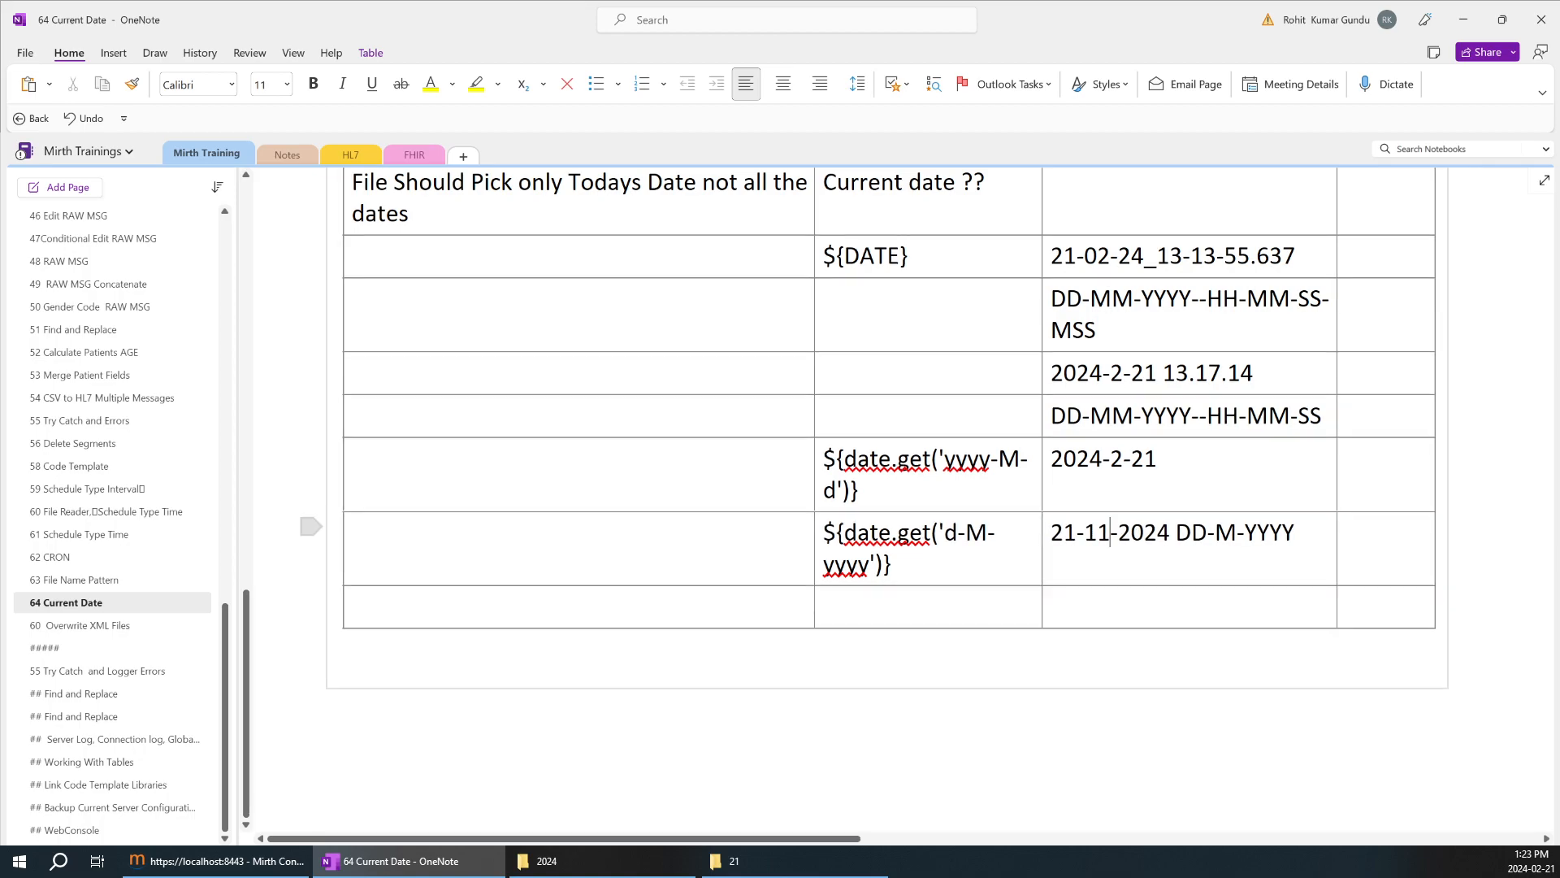
pyautogui.write('M')
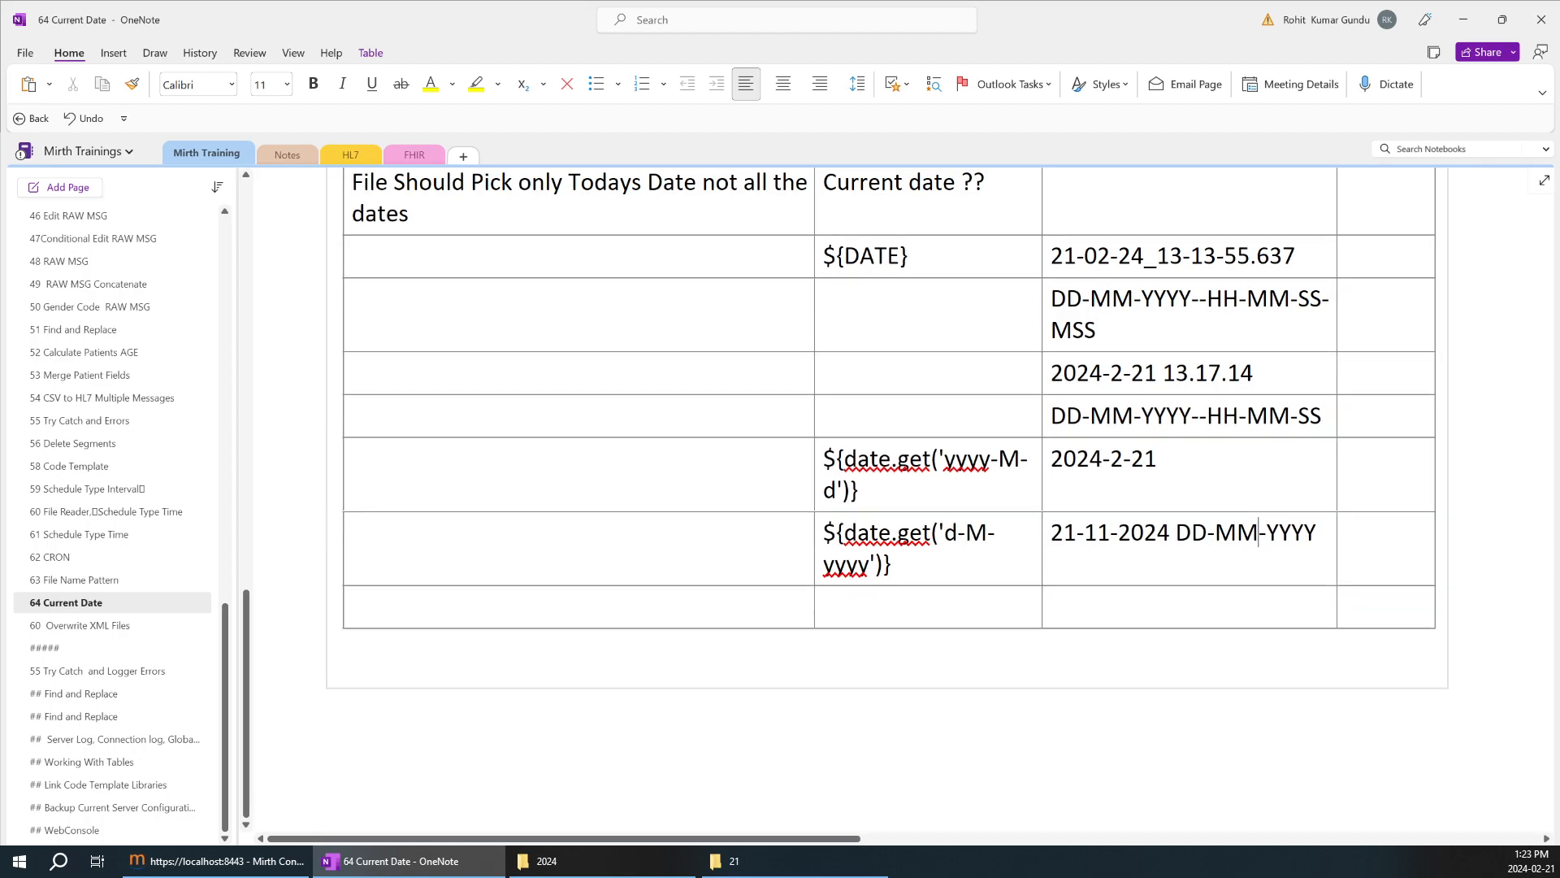
pyautogui.press('BackSpace')
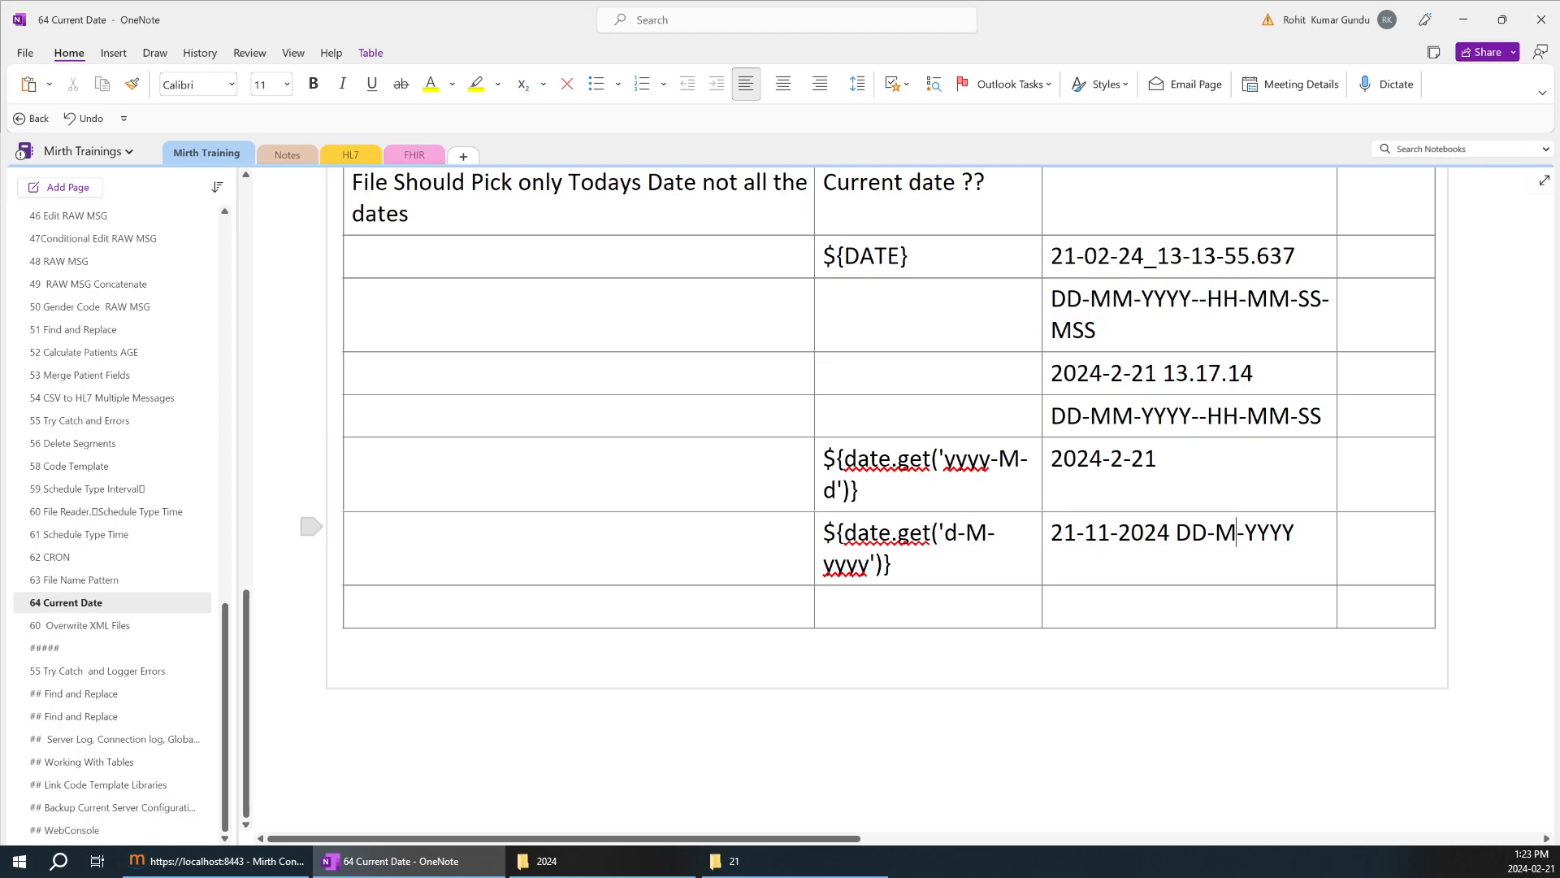
pyautogui.press('Delete')
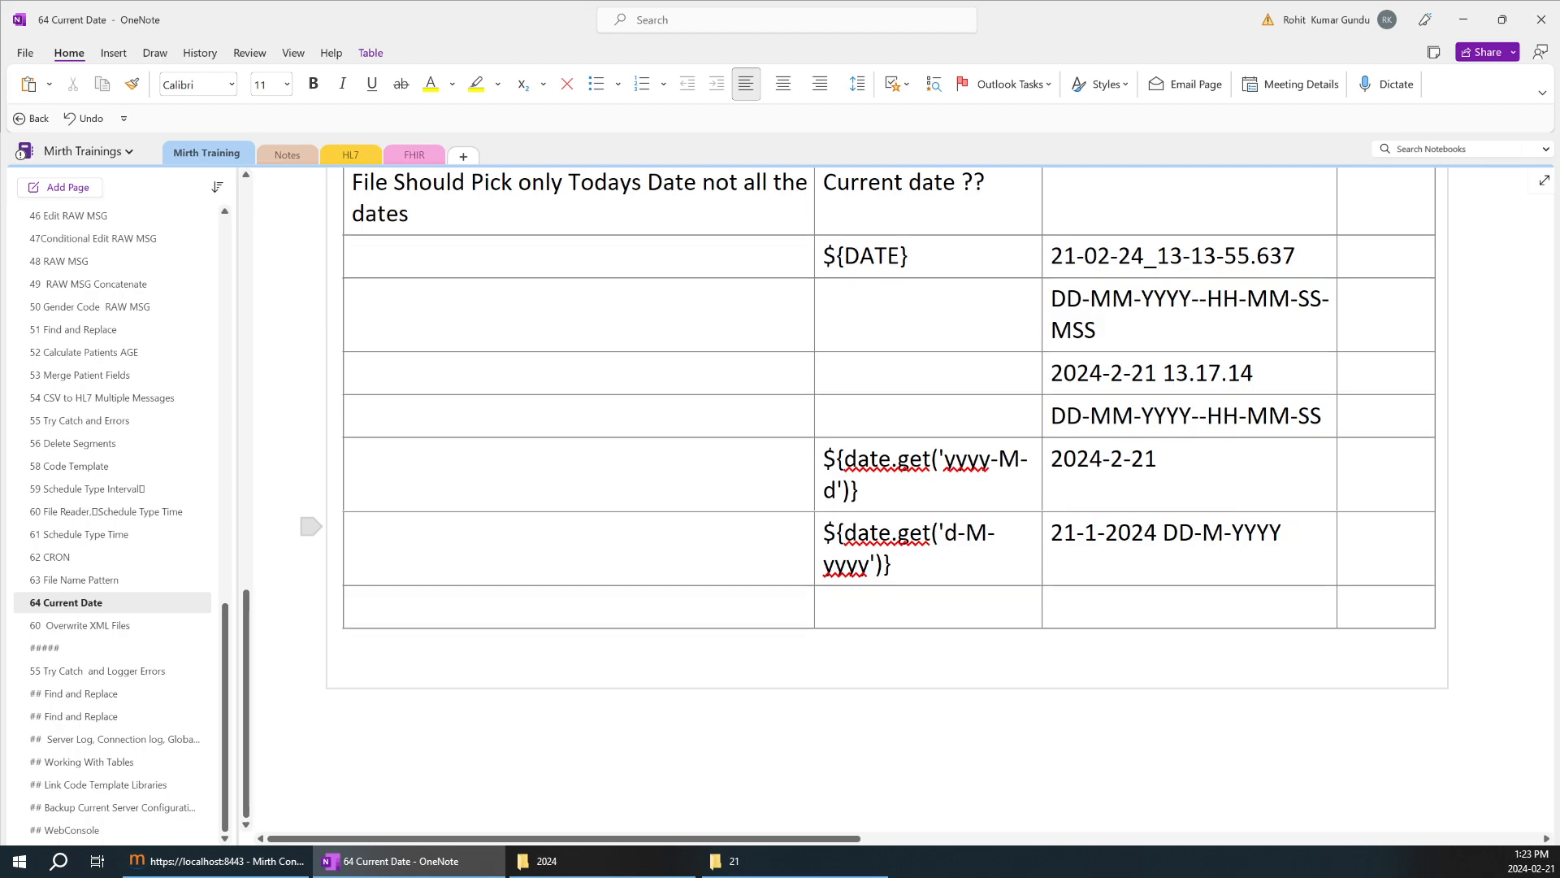
# Compare the required dd-mm-YYYY format with the DD-M-YYYY note in the last result cell.
pyautogui.scroll(3, 976, 573)
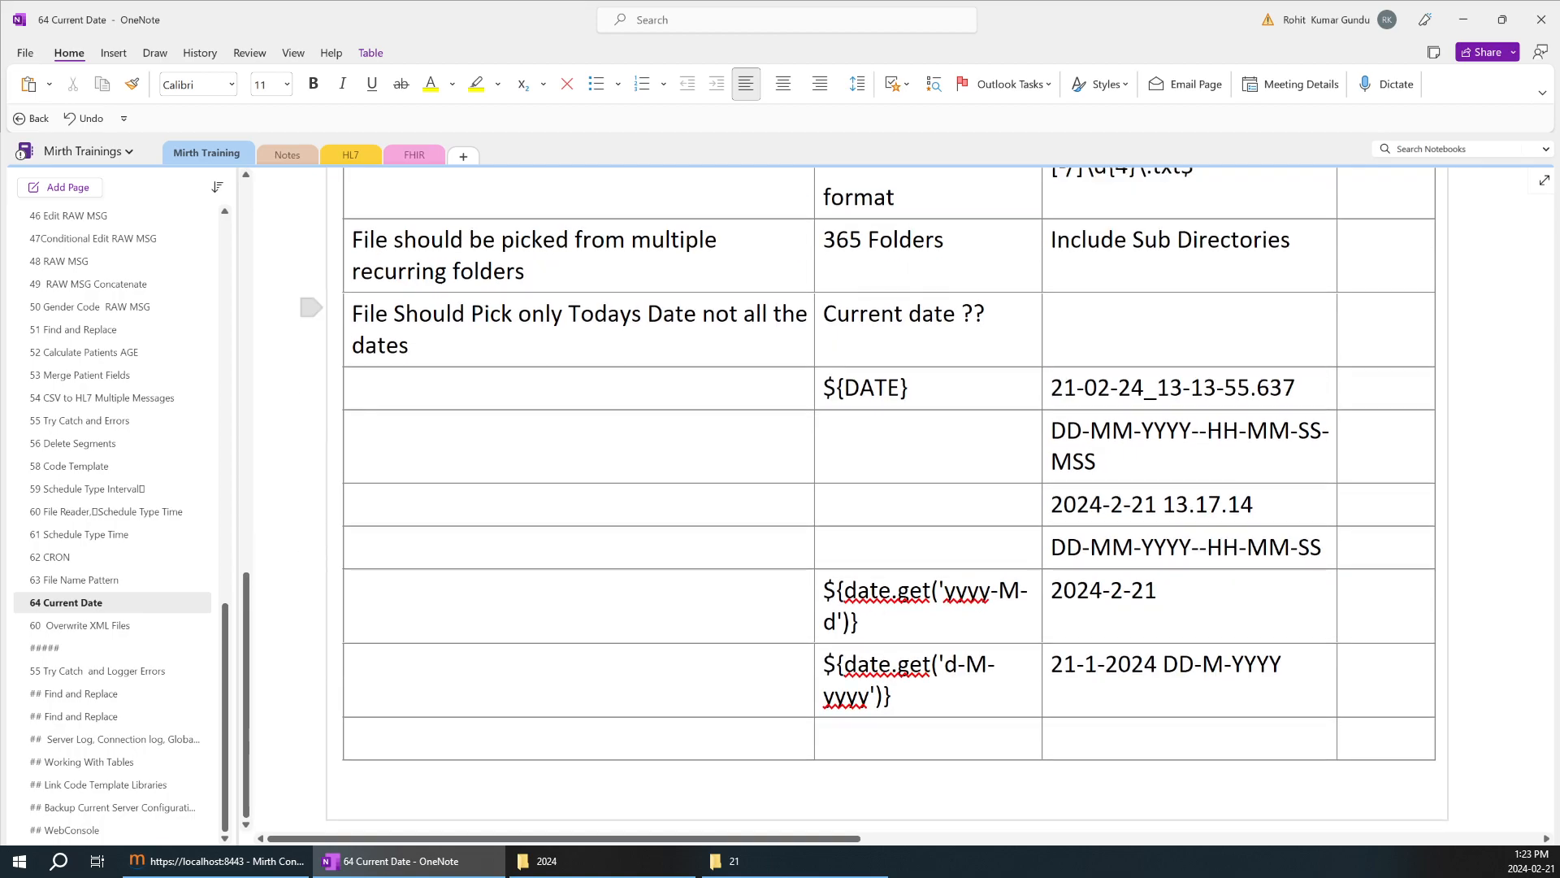
pyautogui.click(957, 399)
pyautogui.hotkey('shift', 'Home')
pyautogui.scroll(-5, 886, 488)
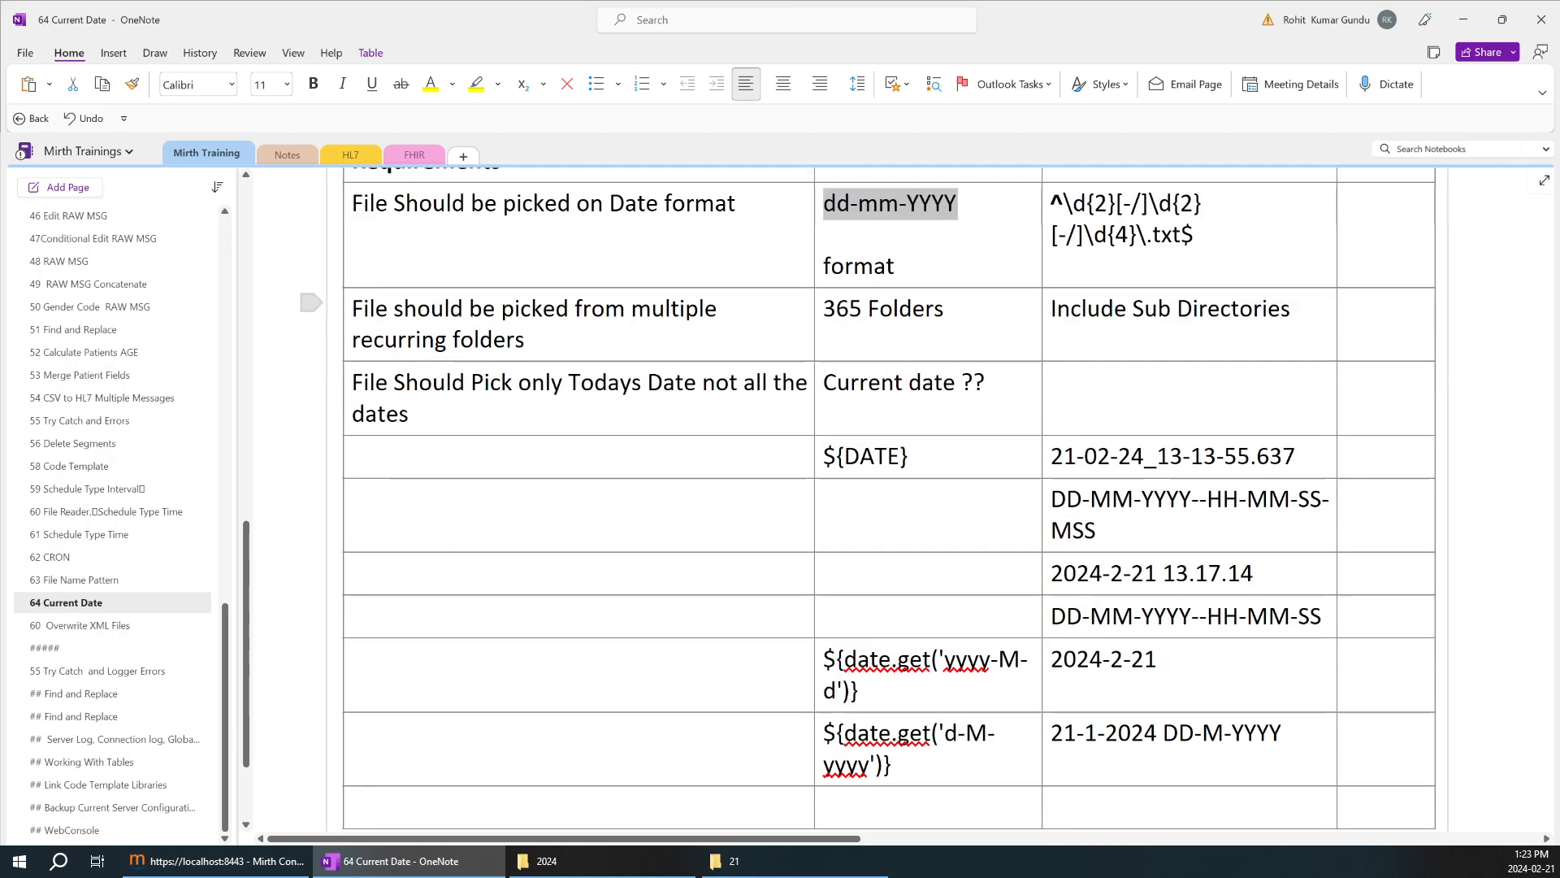
pyautogui.moveTo(1282, 533); pyautogui.dragTo(1162, 534)
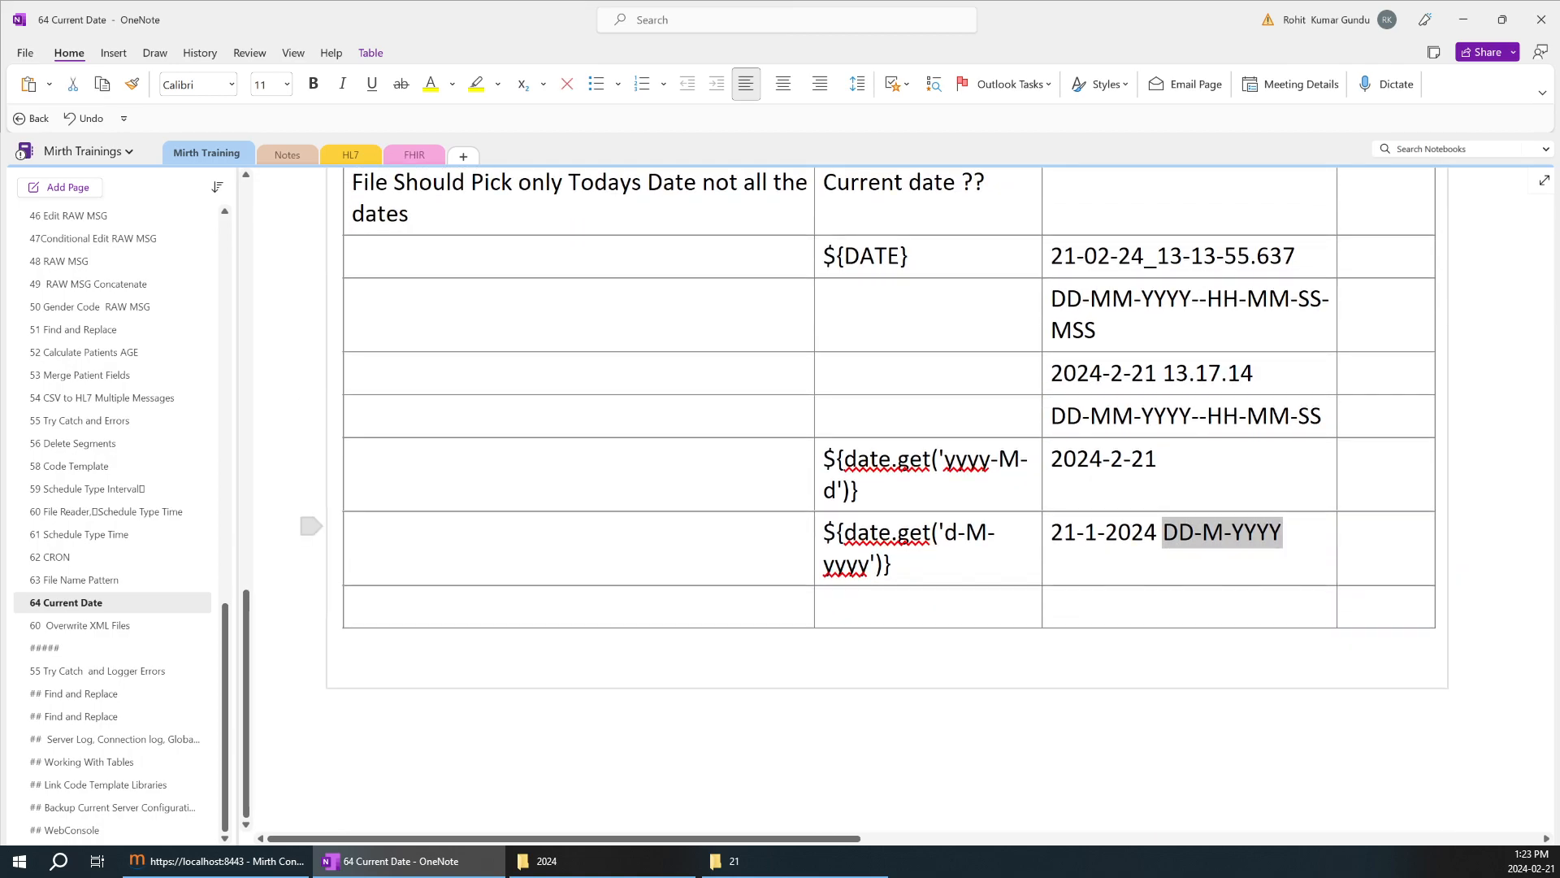
# Copy ${date.get('d-M-yyyy')} from the OneNote table and replace the File Picker1 source's Filename Filter Pattern in Mirth Connect with it.
pyautogui.tripleClick(841, 573)
pyautogui.hotkey('ctrl', 'c')
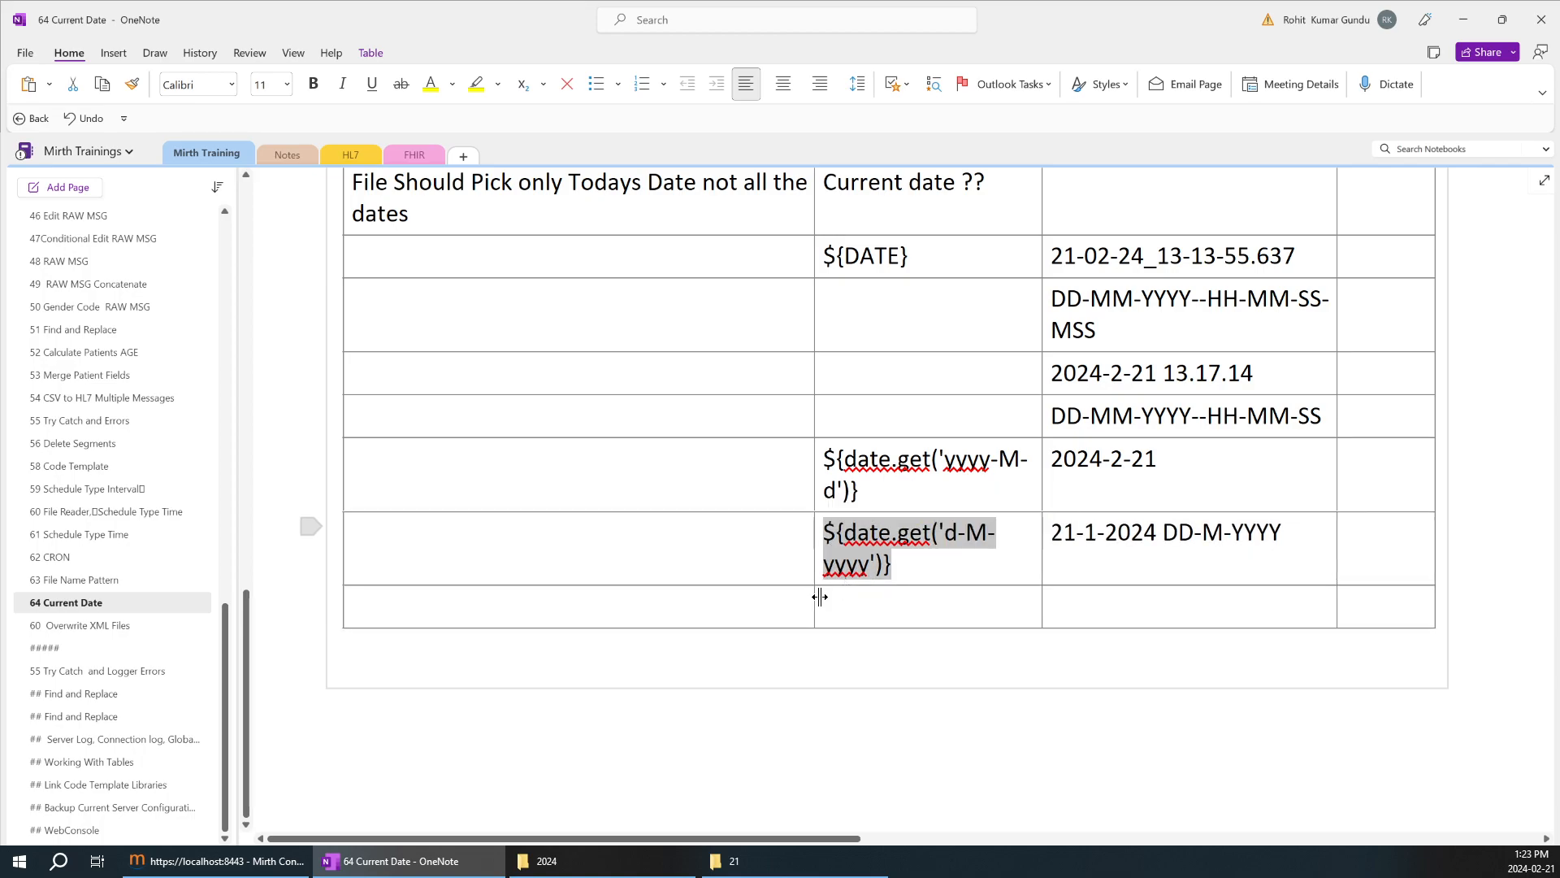
pyautogui.click(268, 870)
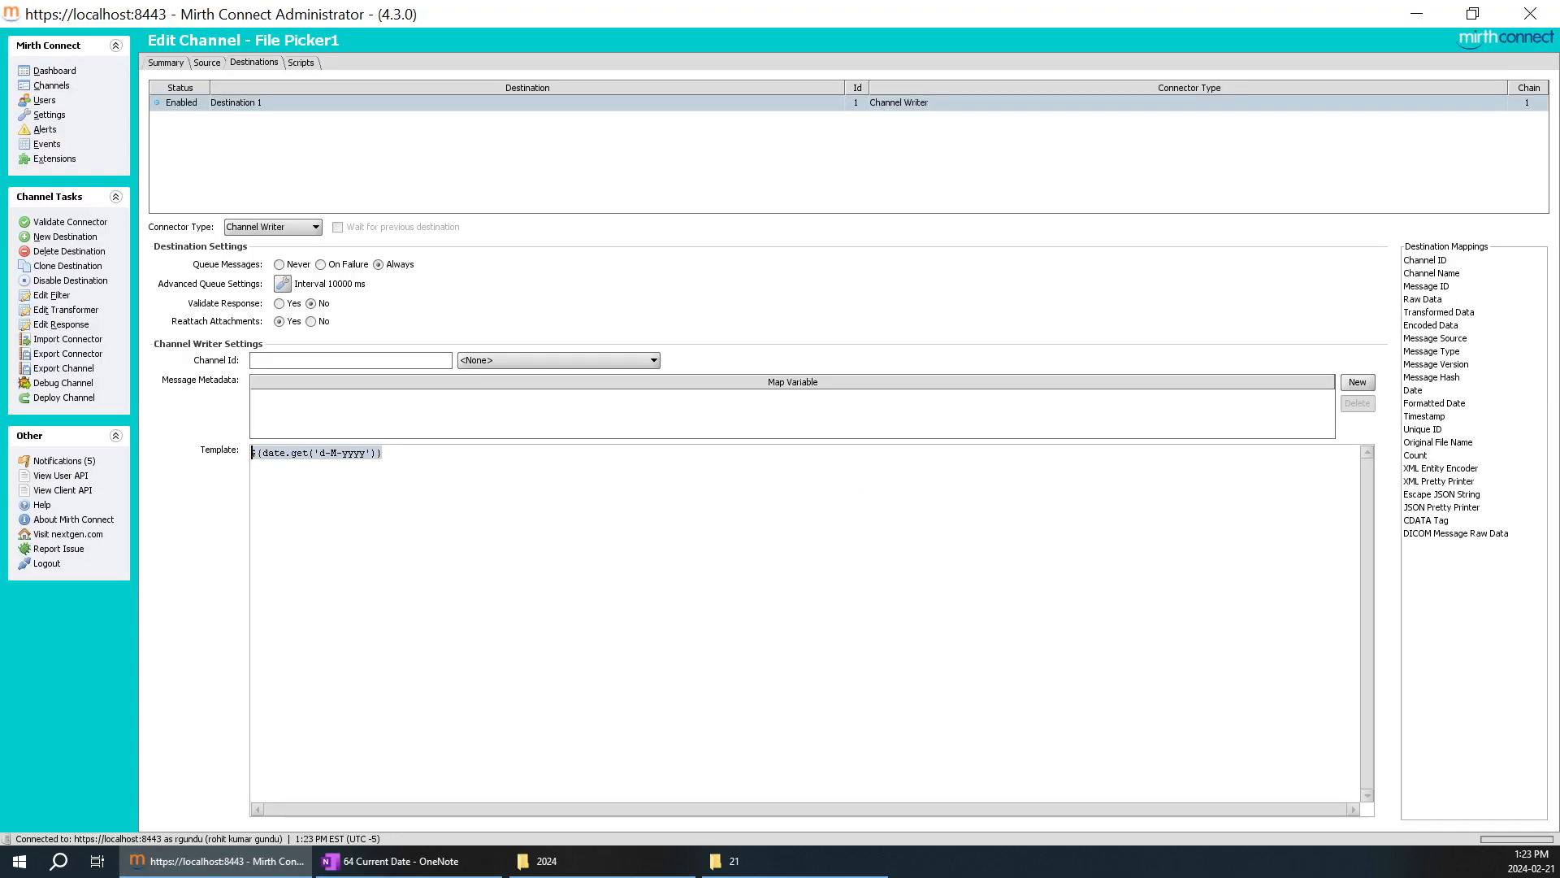
pyautogui.click(205, 65)
pyautogui.moveTo(332, 416); pyautogui.dragTo(257, 403)
pyautogui.hotkey('ctrl', 'v')
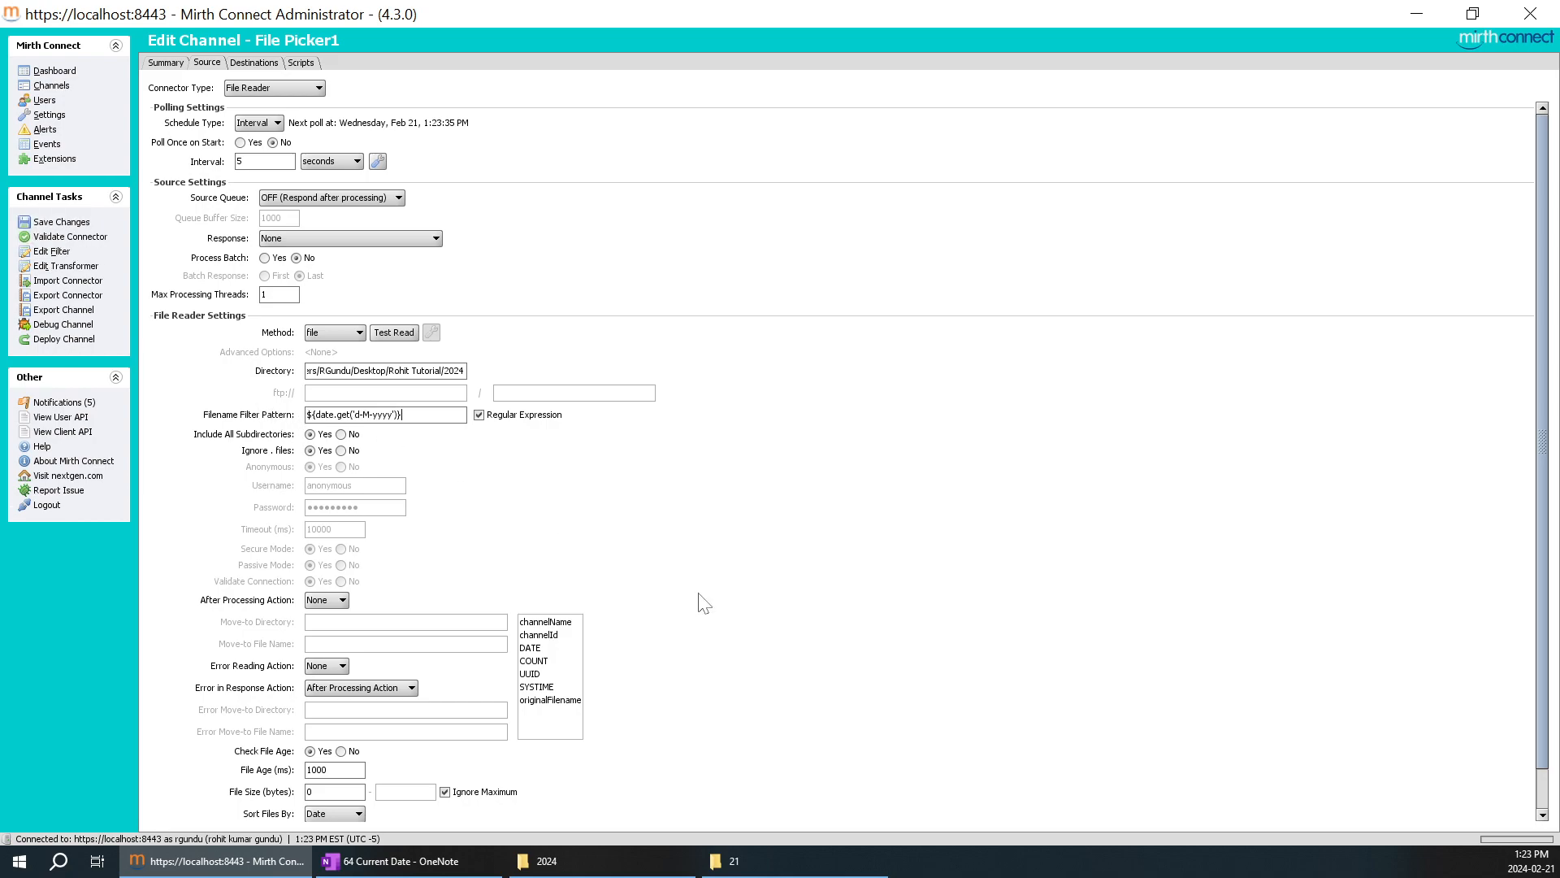
# Check the extension of the file in folder 21 and append .CSV to the Filename Filter Pattern.
pyautogui.click(740, 865)
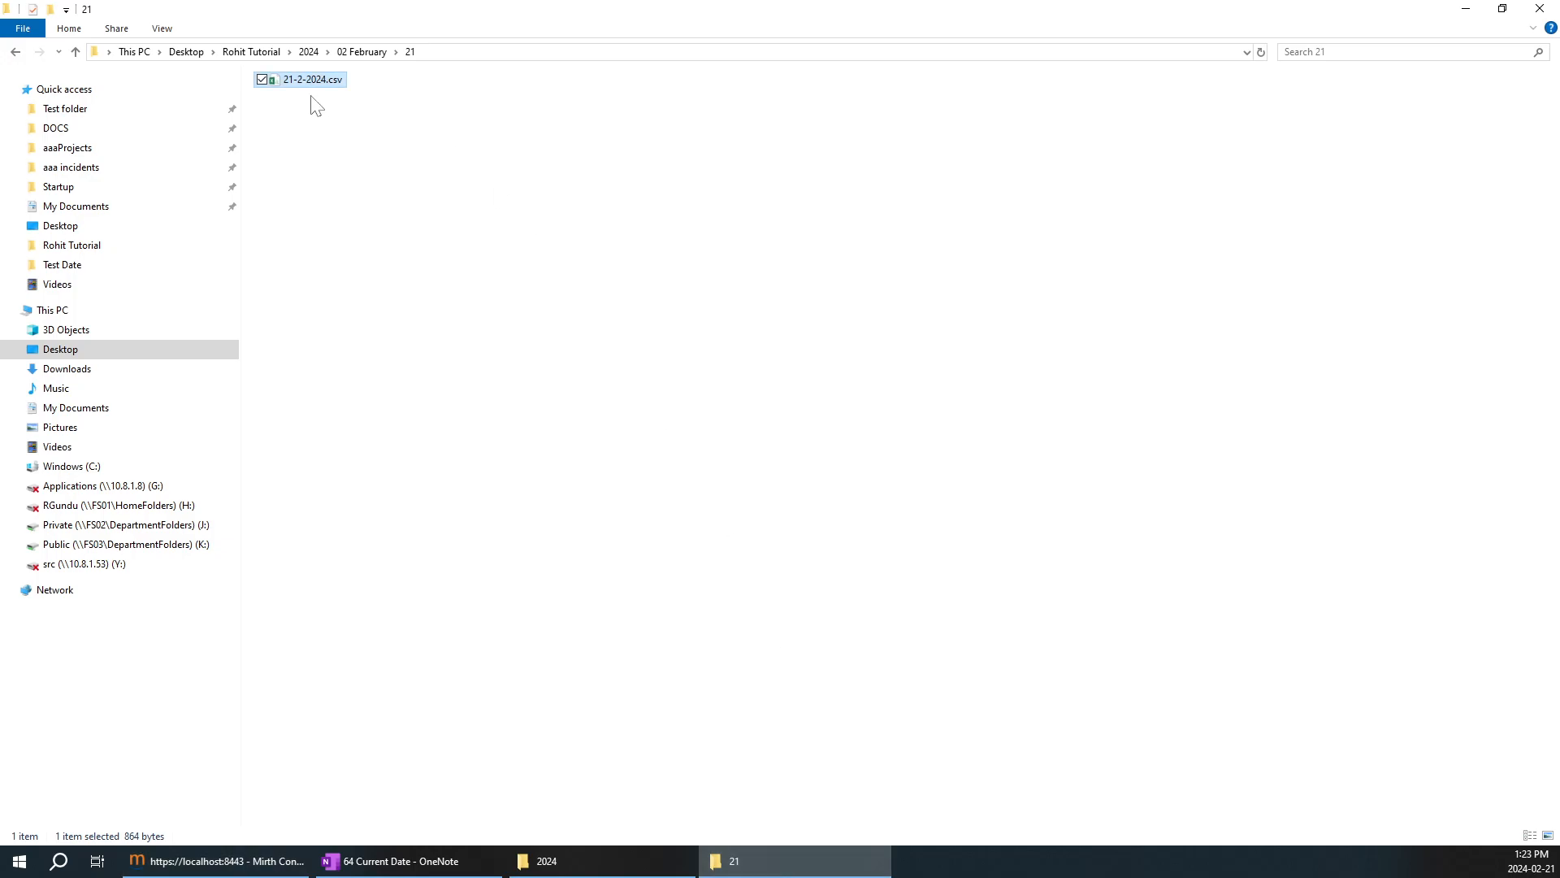
pyautogui.click(1467, 9)
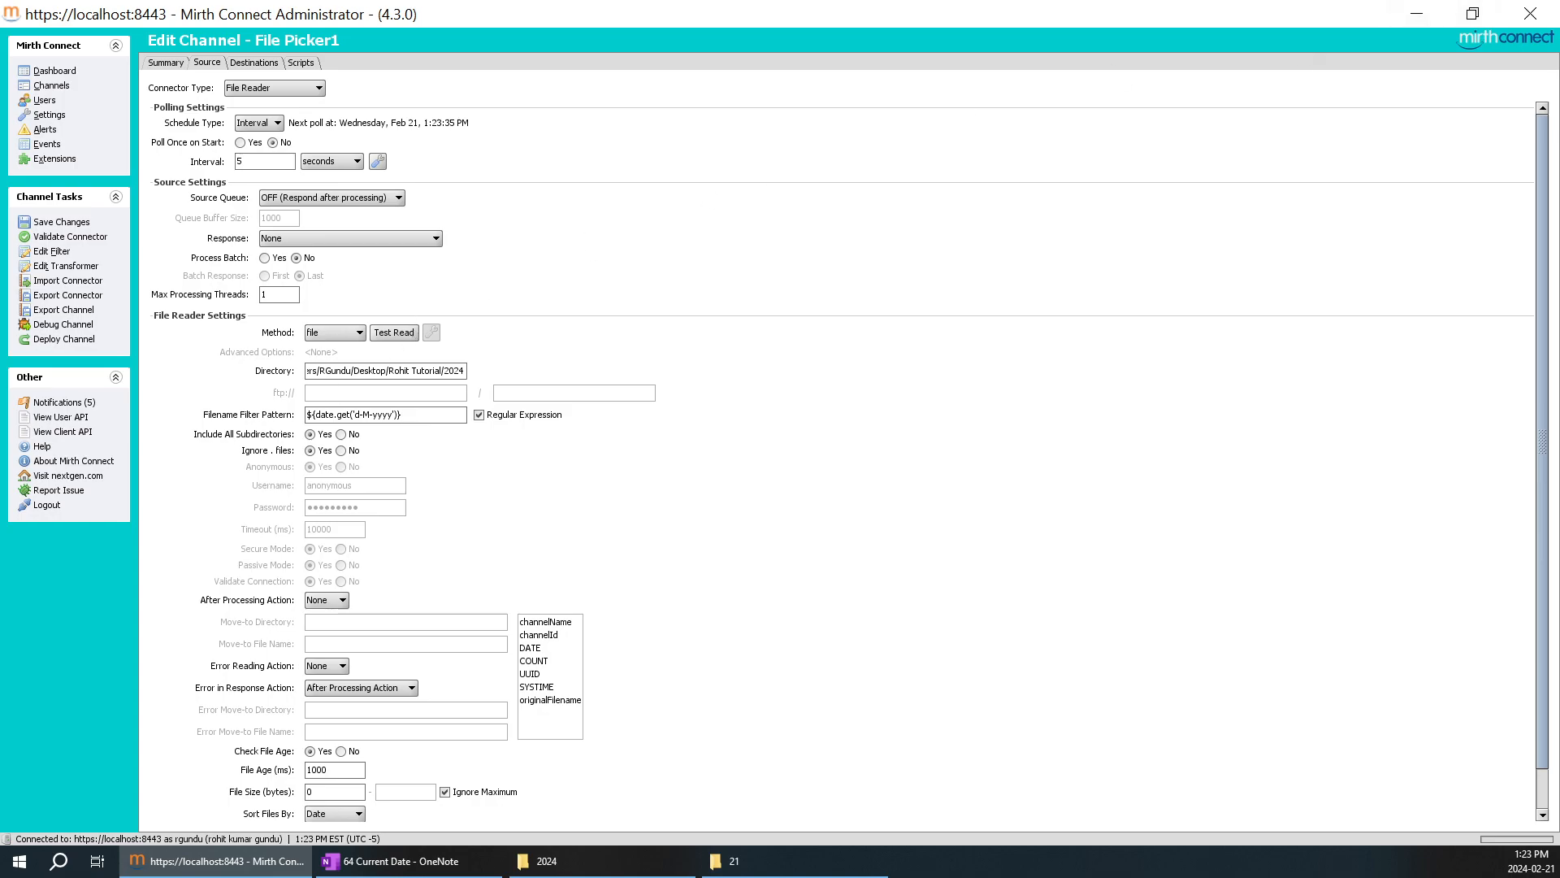
pyautogui.write('CSV')
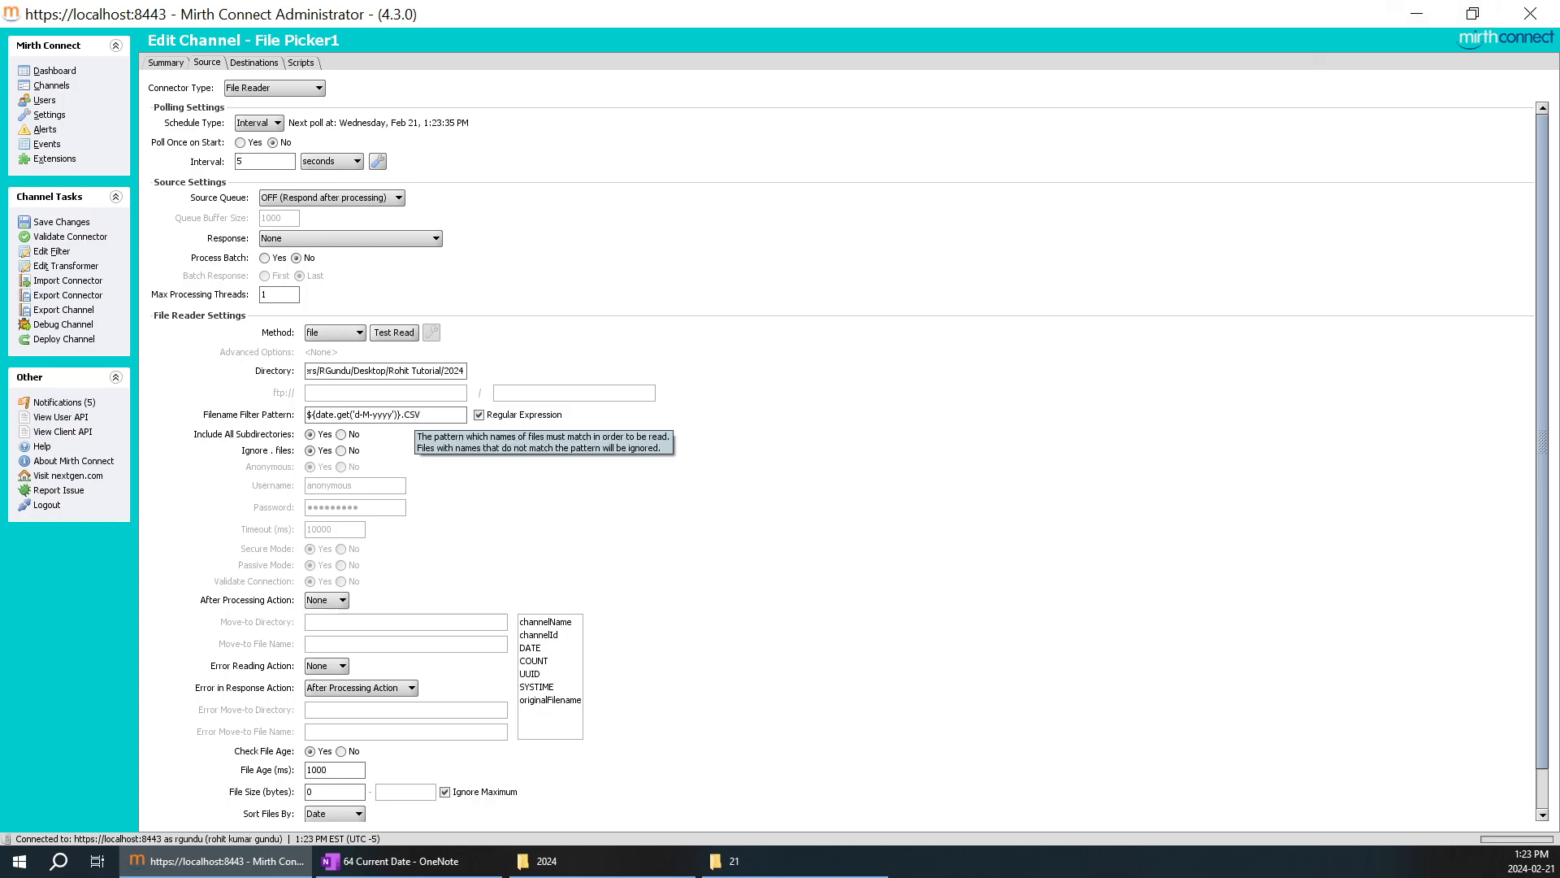
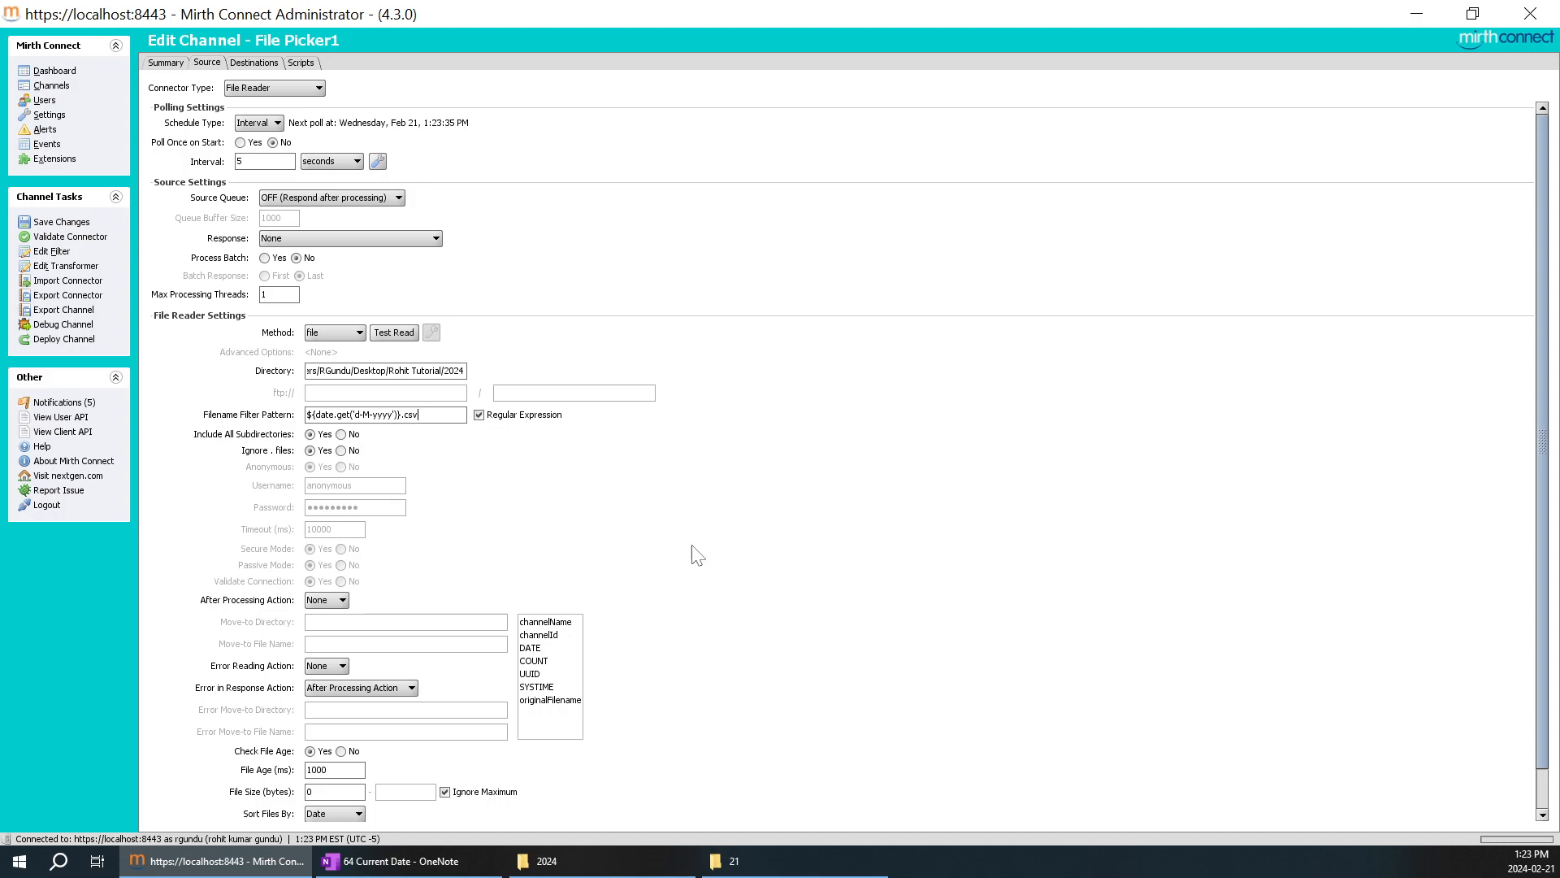
# Open 21-2-2024.csv from folder 21 in Excel, review its room and name rows, and return to the refreshed folder.
pyautogui.click(754, 868)
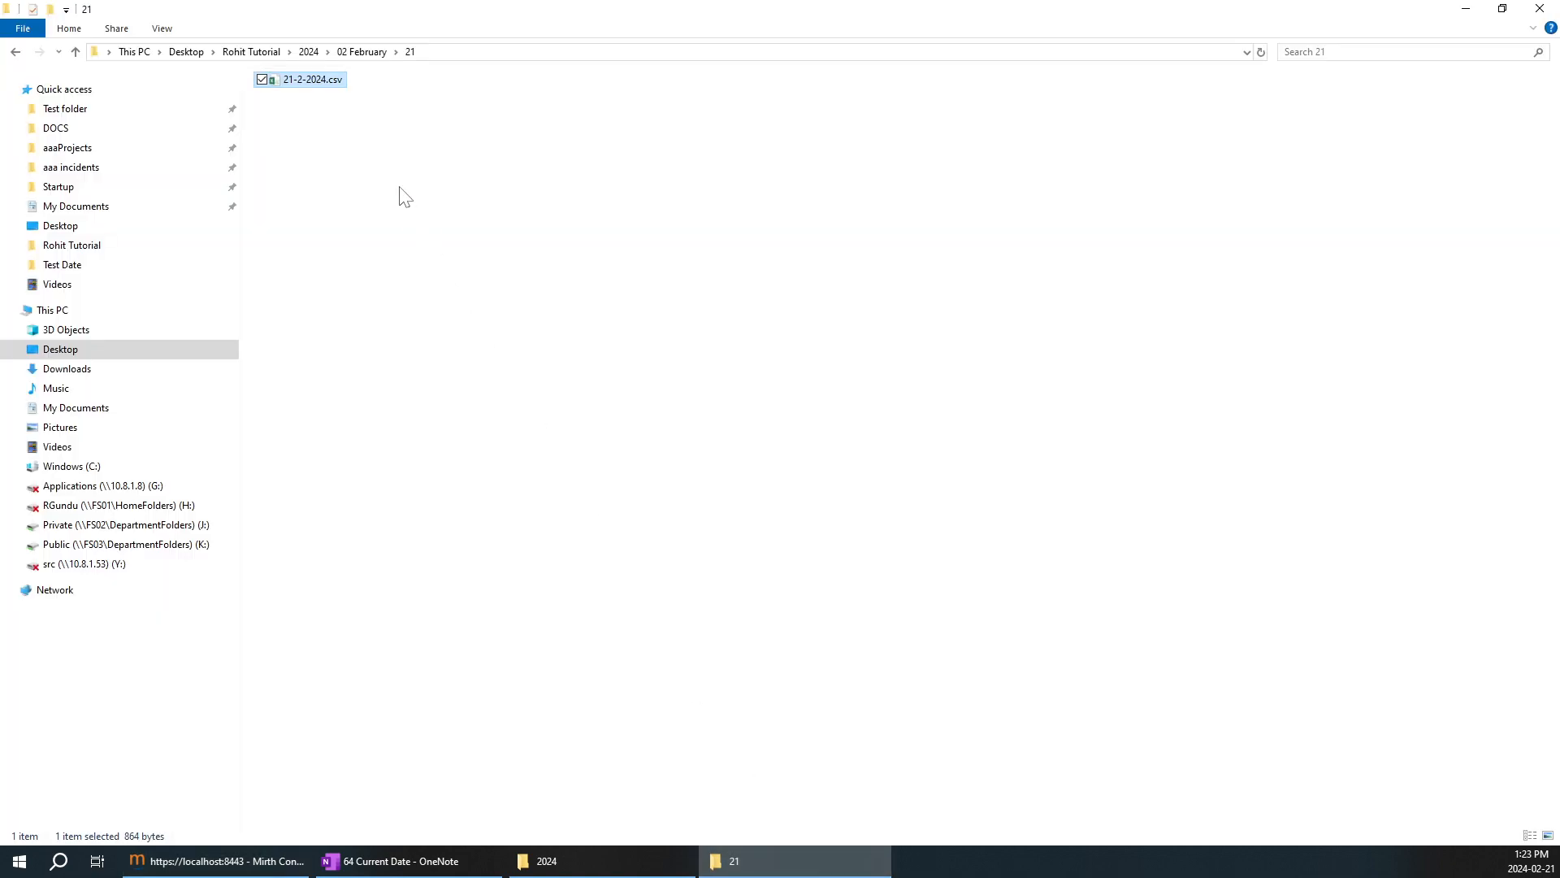
pyautogui.doubleClick(324, 78)
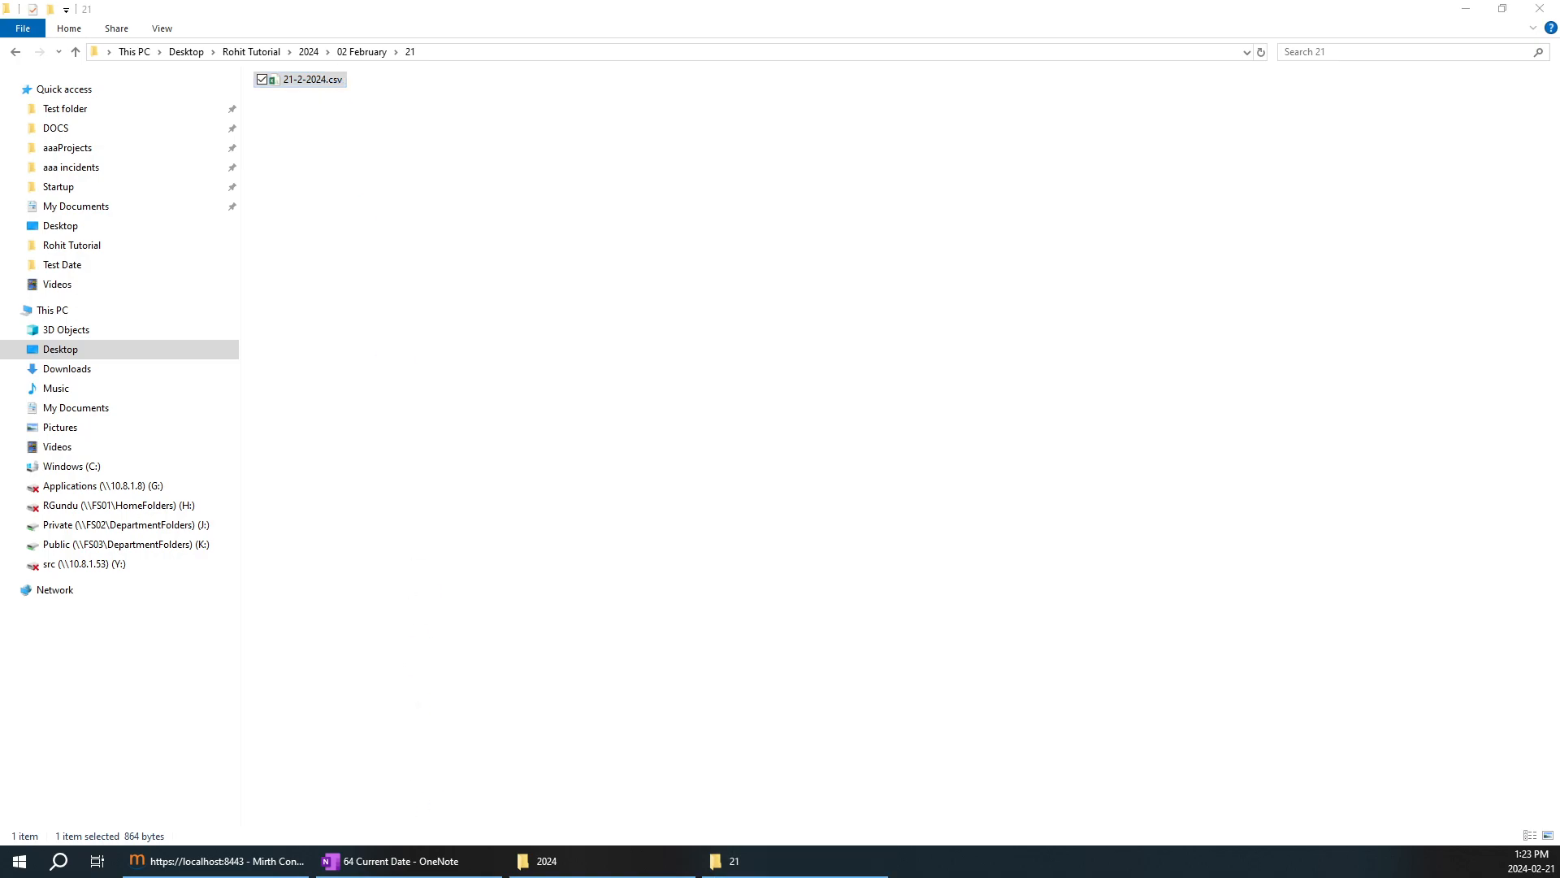
pyautogui.click(692, 214)
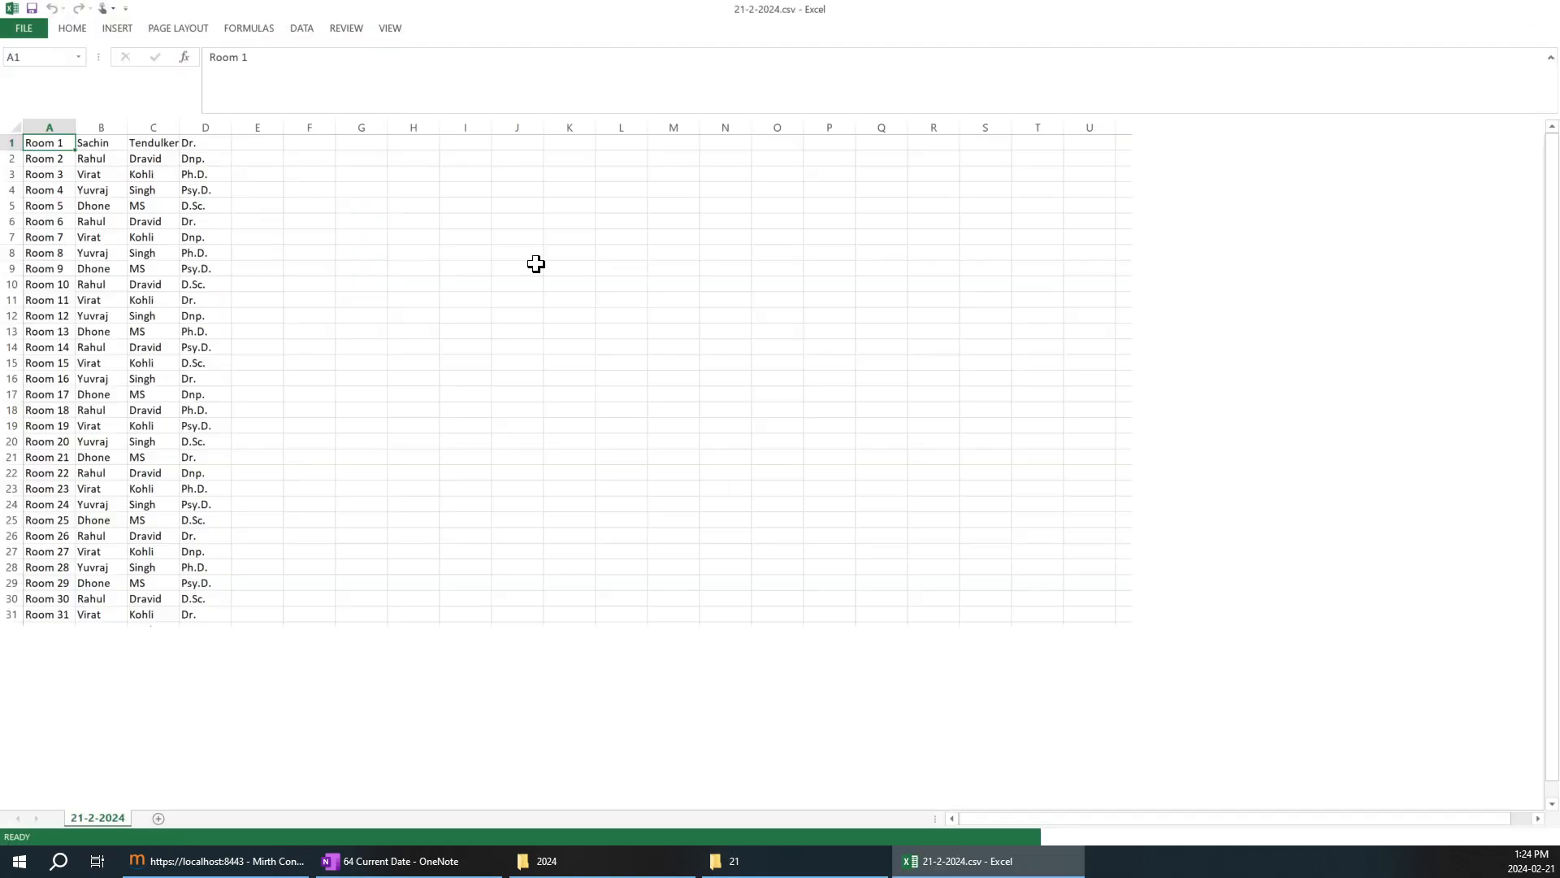
pyautogui.moveTo(49, 158); pyautogui.dragTo(142, 615)
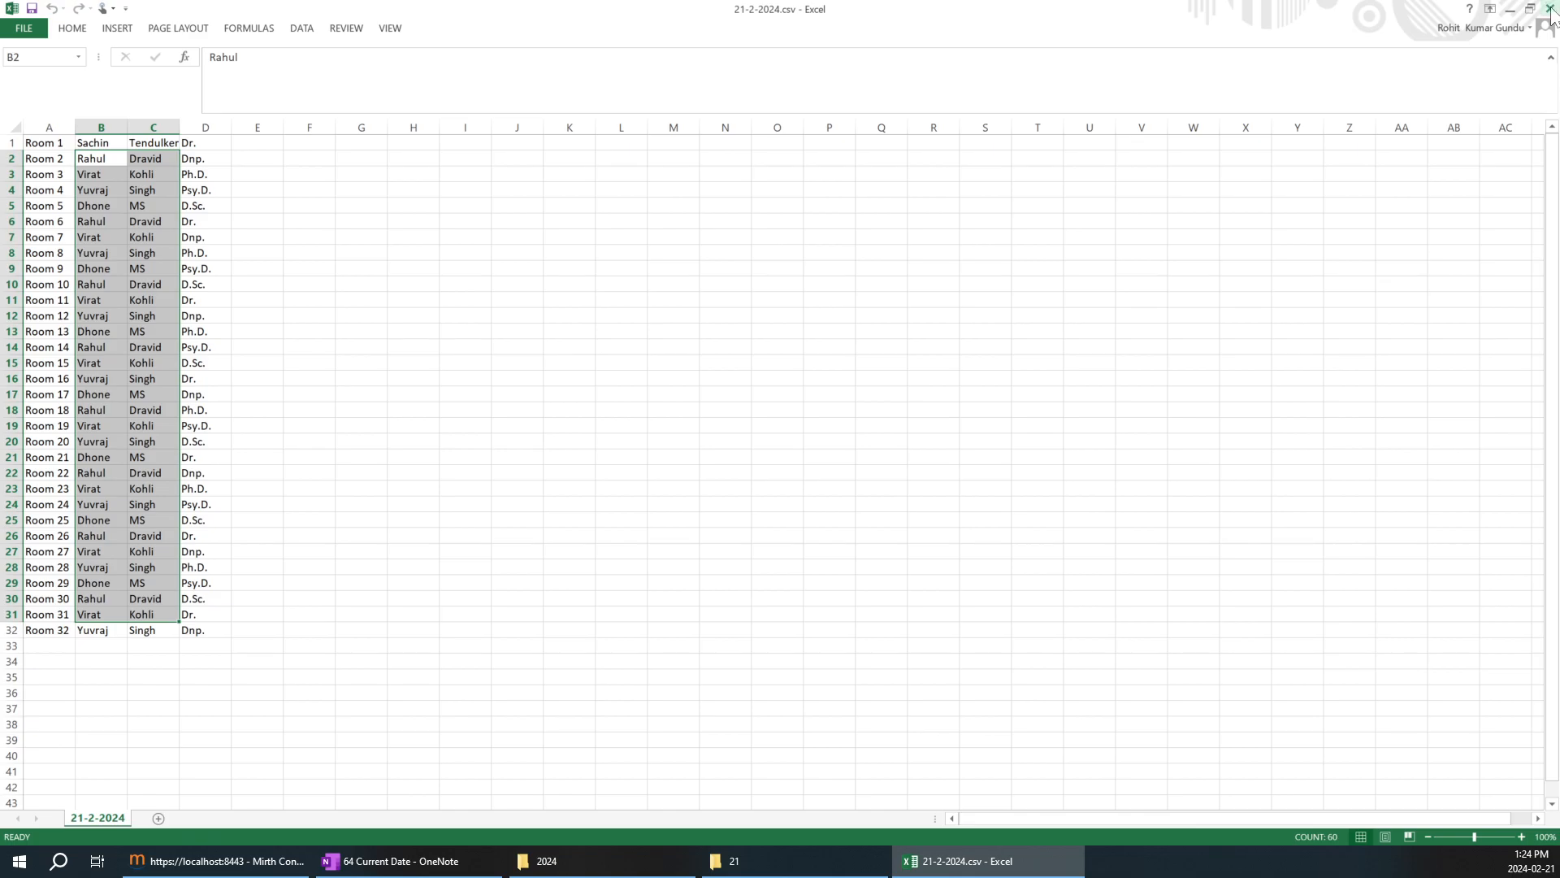
pyautogui.click(1553, 10)
pyautogui.rightClick(498, 153)
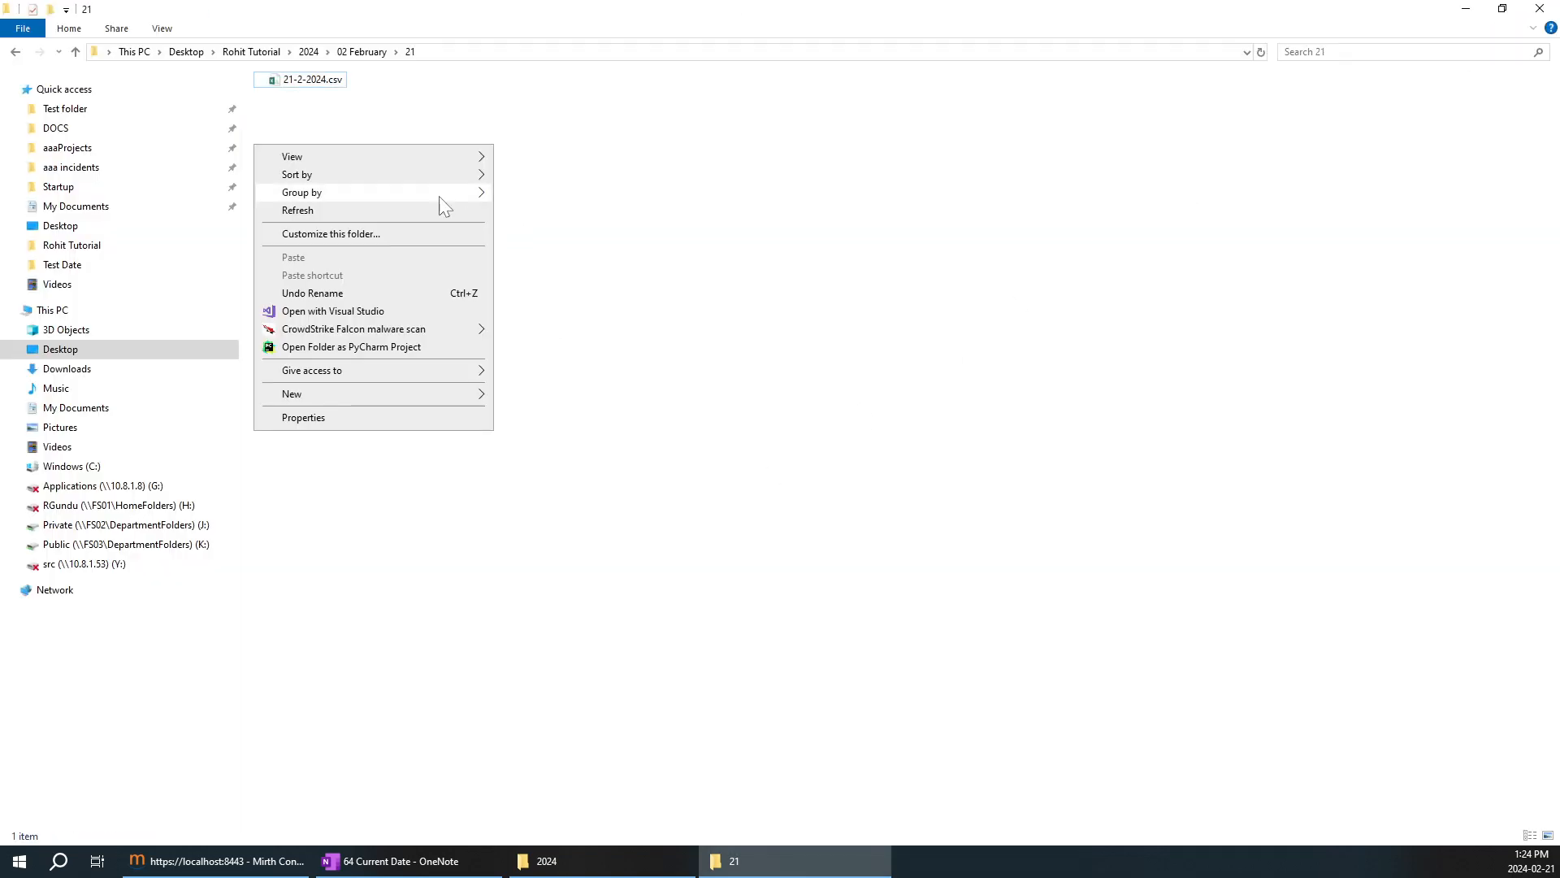
pyautogui.click(421, 209)
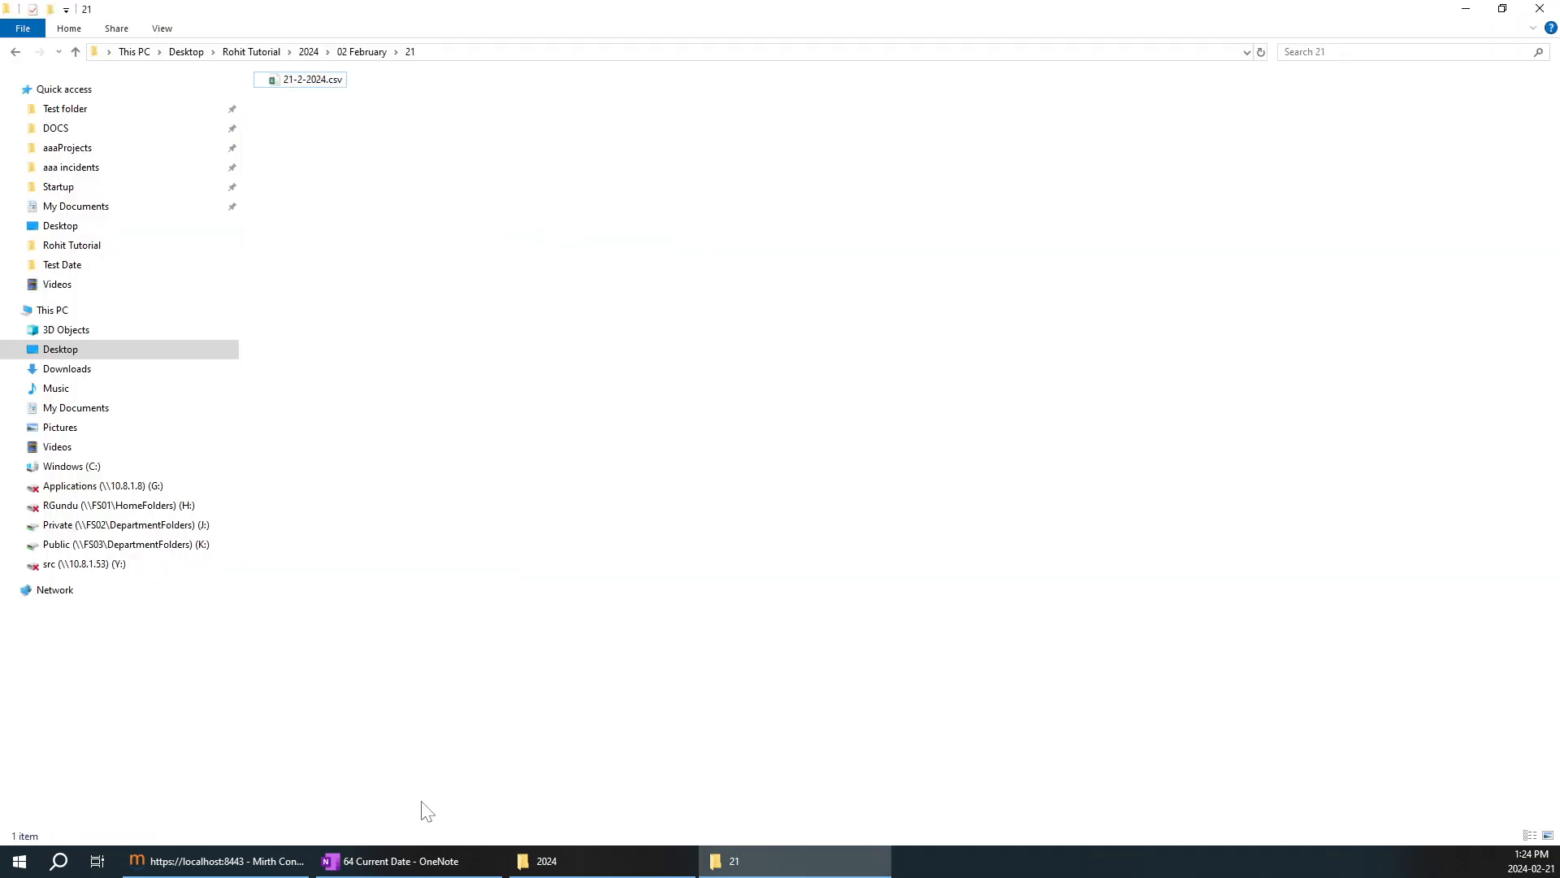
# Compare the Filename Filter Pattern in Mirth Connect with the file name in folder 21.
pyautogui.click(288, 865)
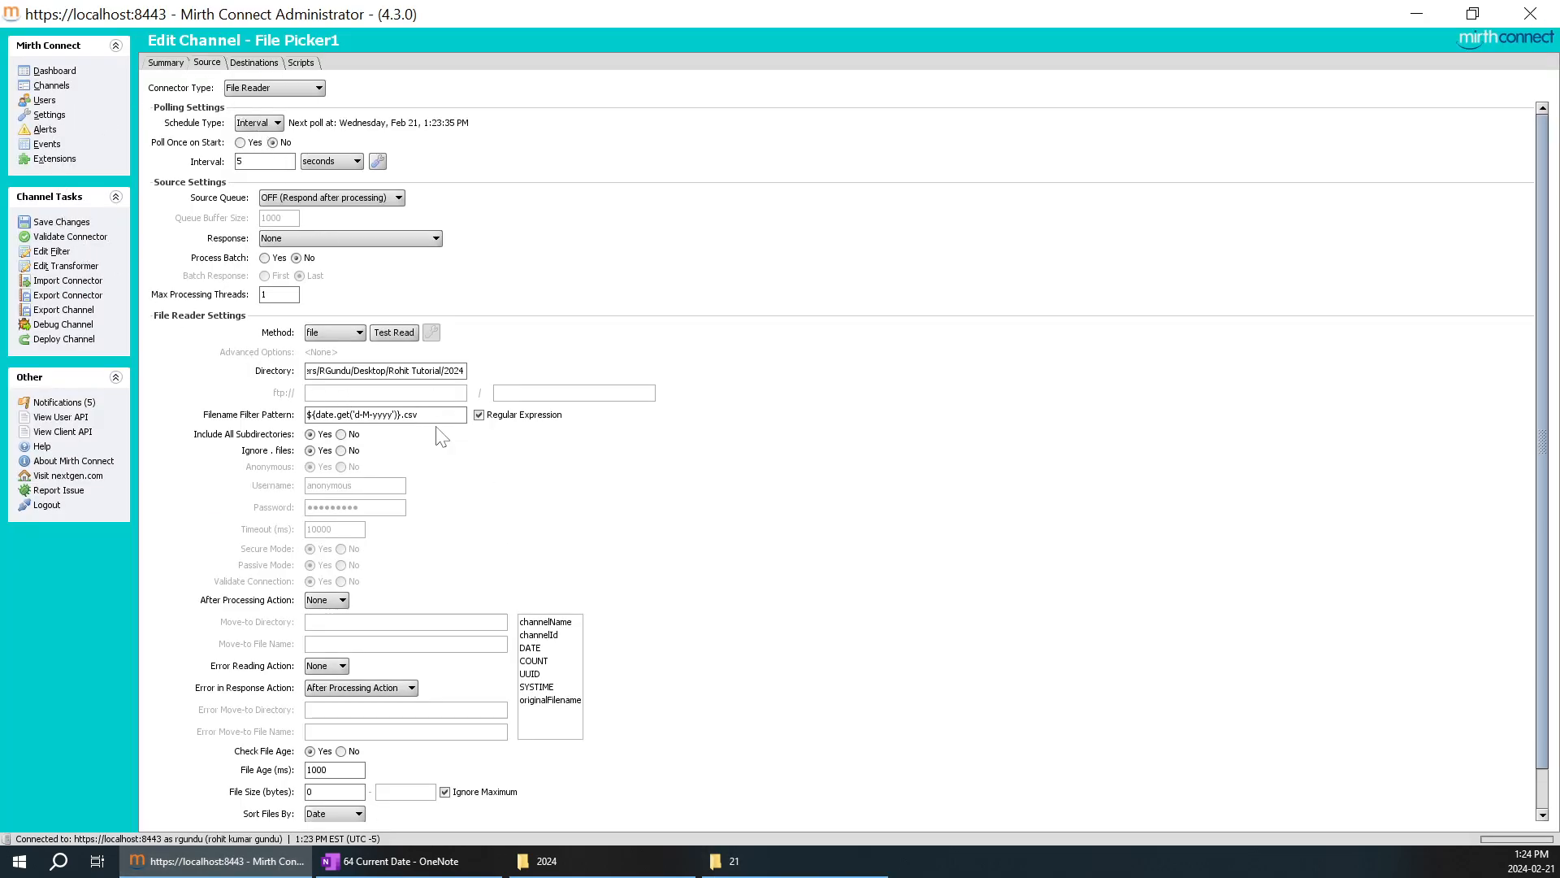
pyautogui.moveTo(419, 415); pyautogui.dragTo(276, 418)
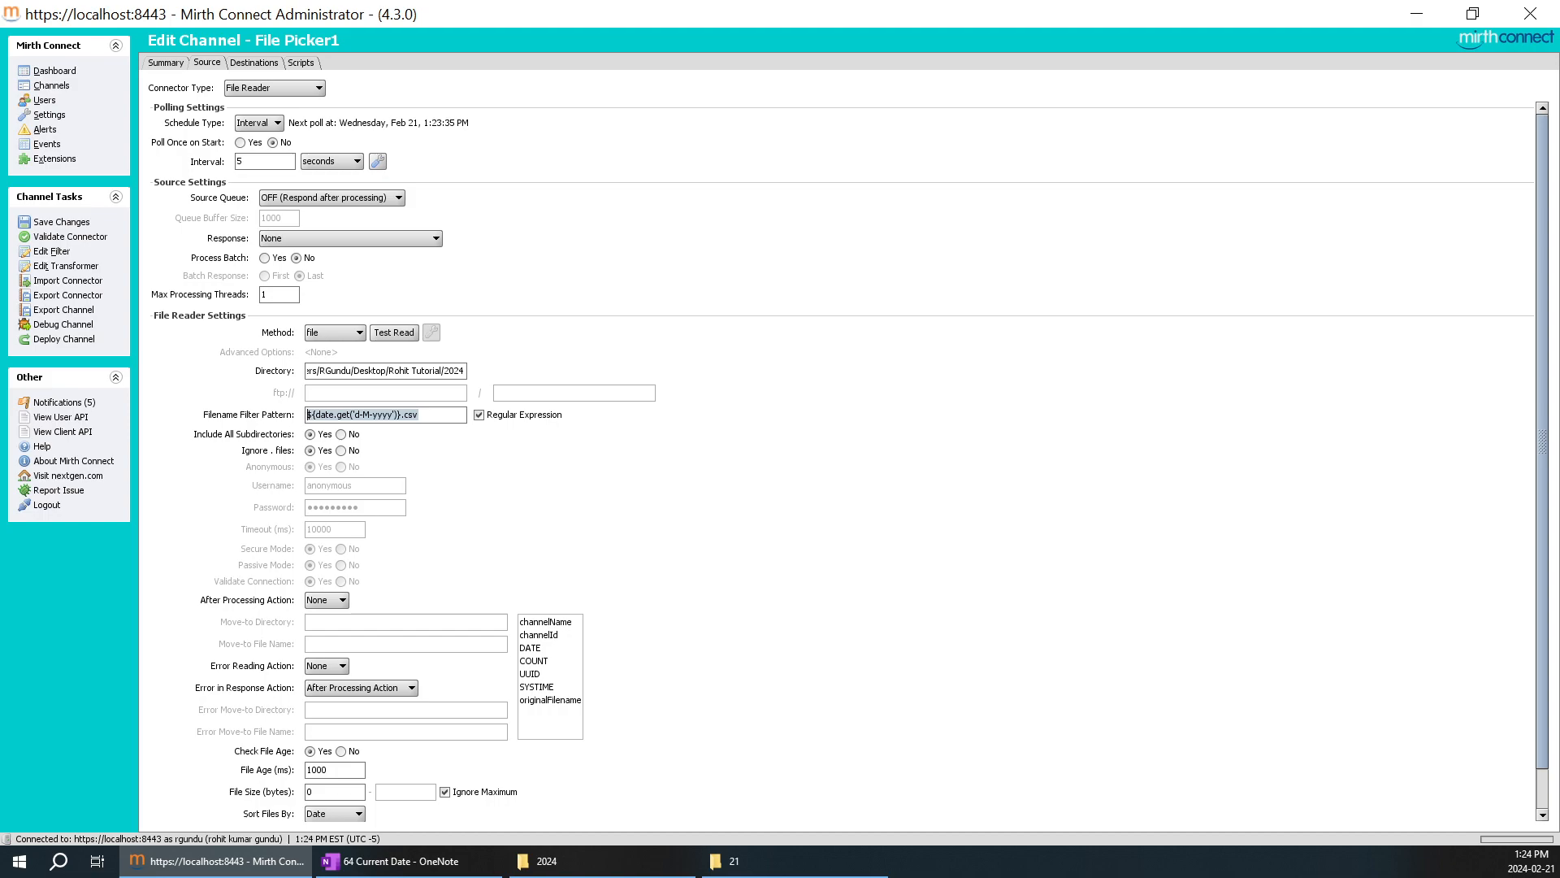
pyautogui.click(726, 861)
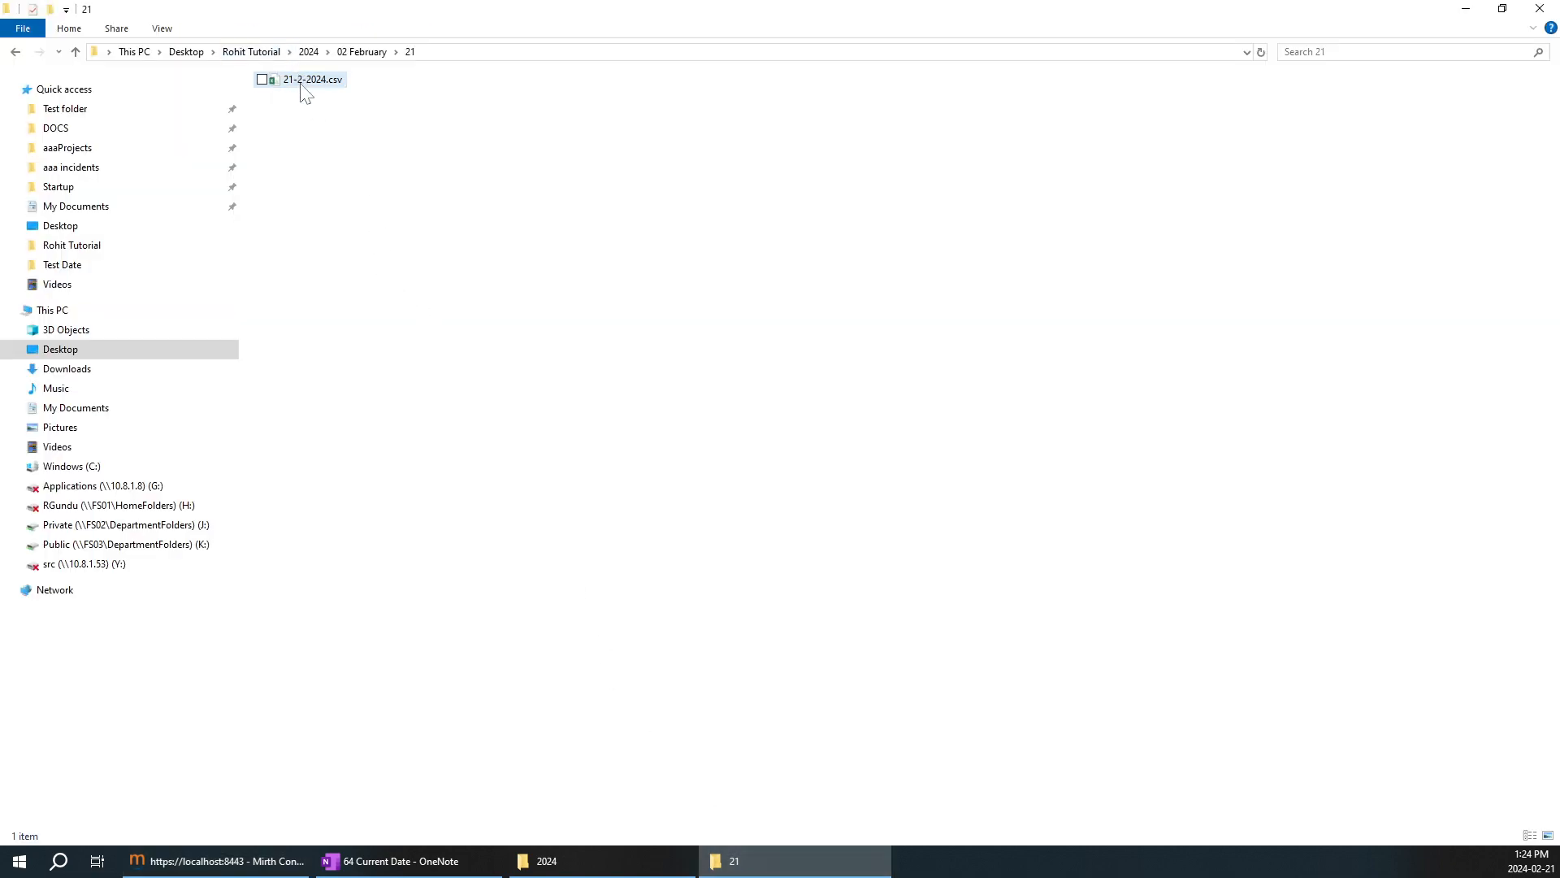
pyautogui.click(1466, 9)
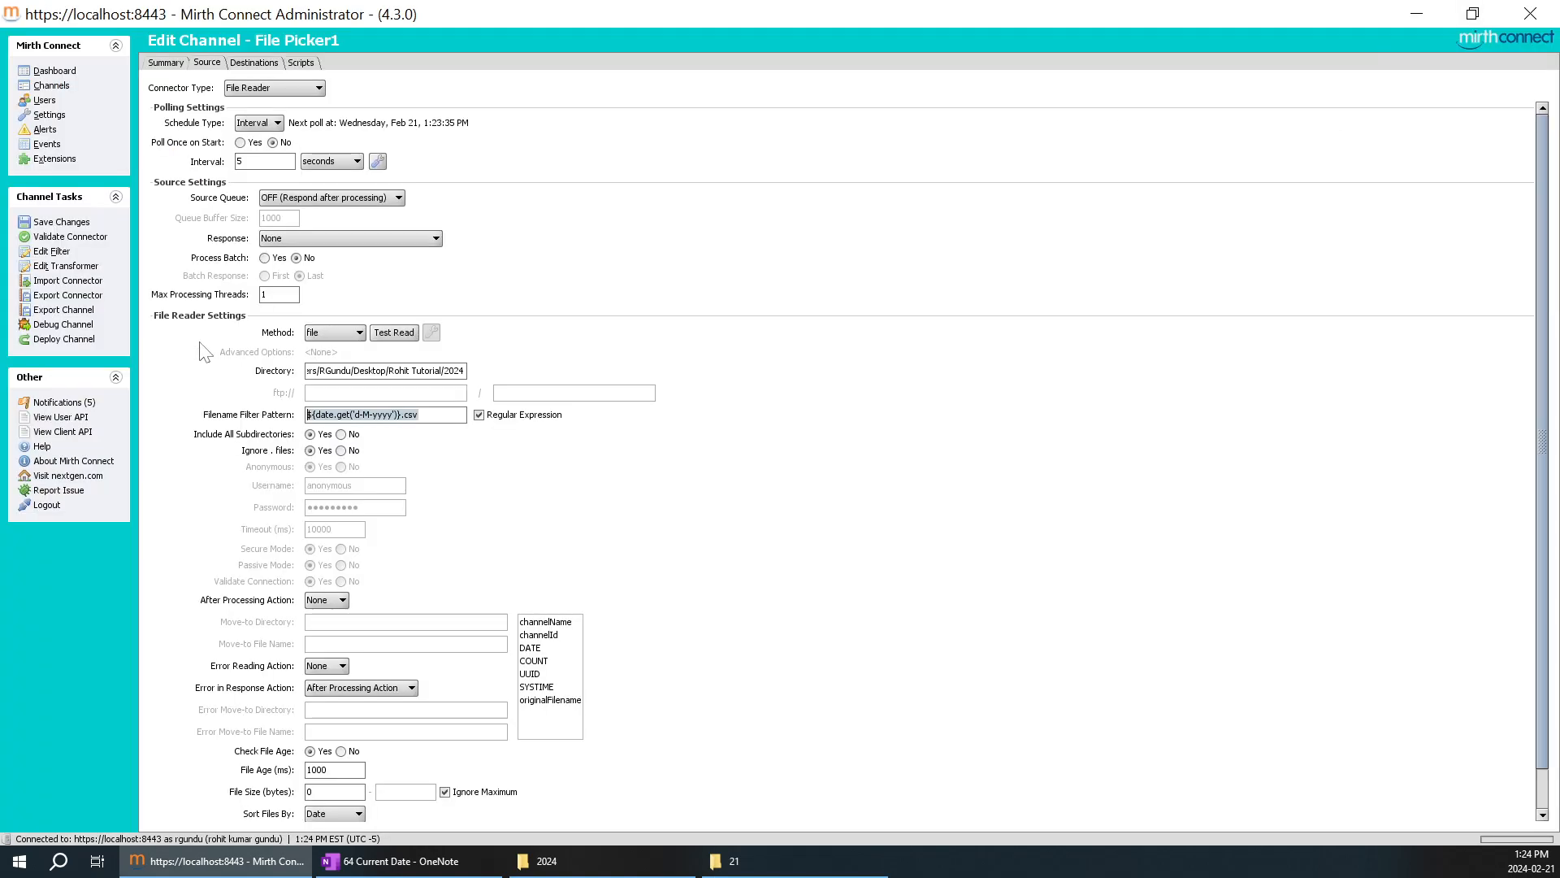
# Save the File Picker1 channel changes and deploy the channel.
pyautogui.click(81, 224)
pyautogui.click(77, 324)
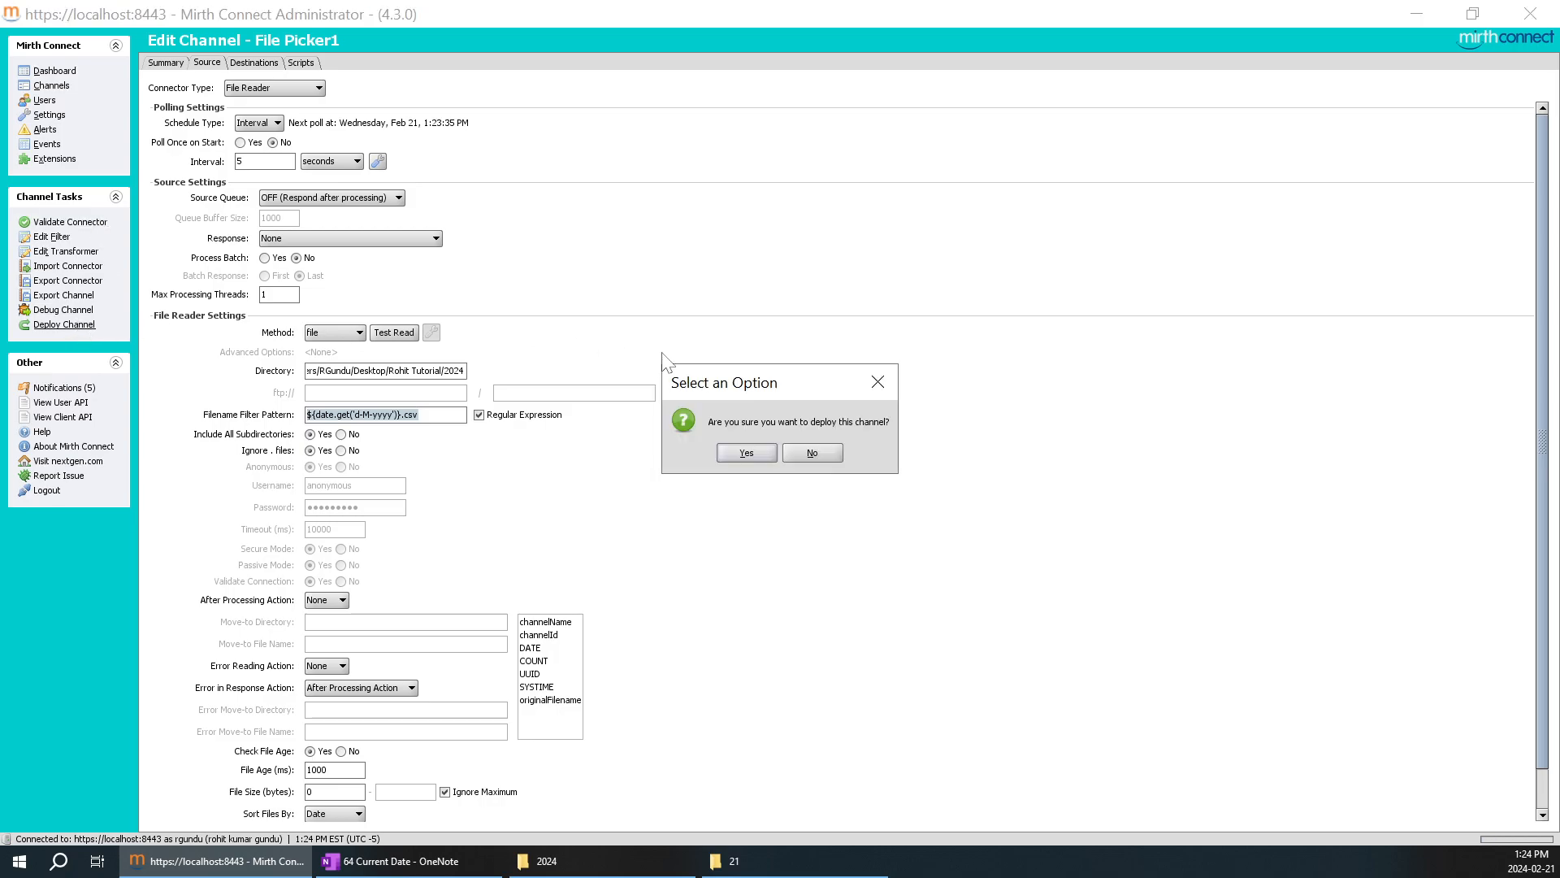
pyautogui.click(736, 457)
# Stop the File Picker1 channel and clear its statistics.
pyautogui.rightClick(265, 93)
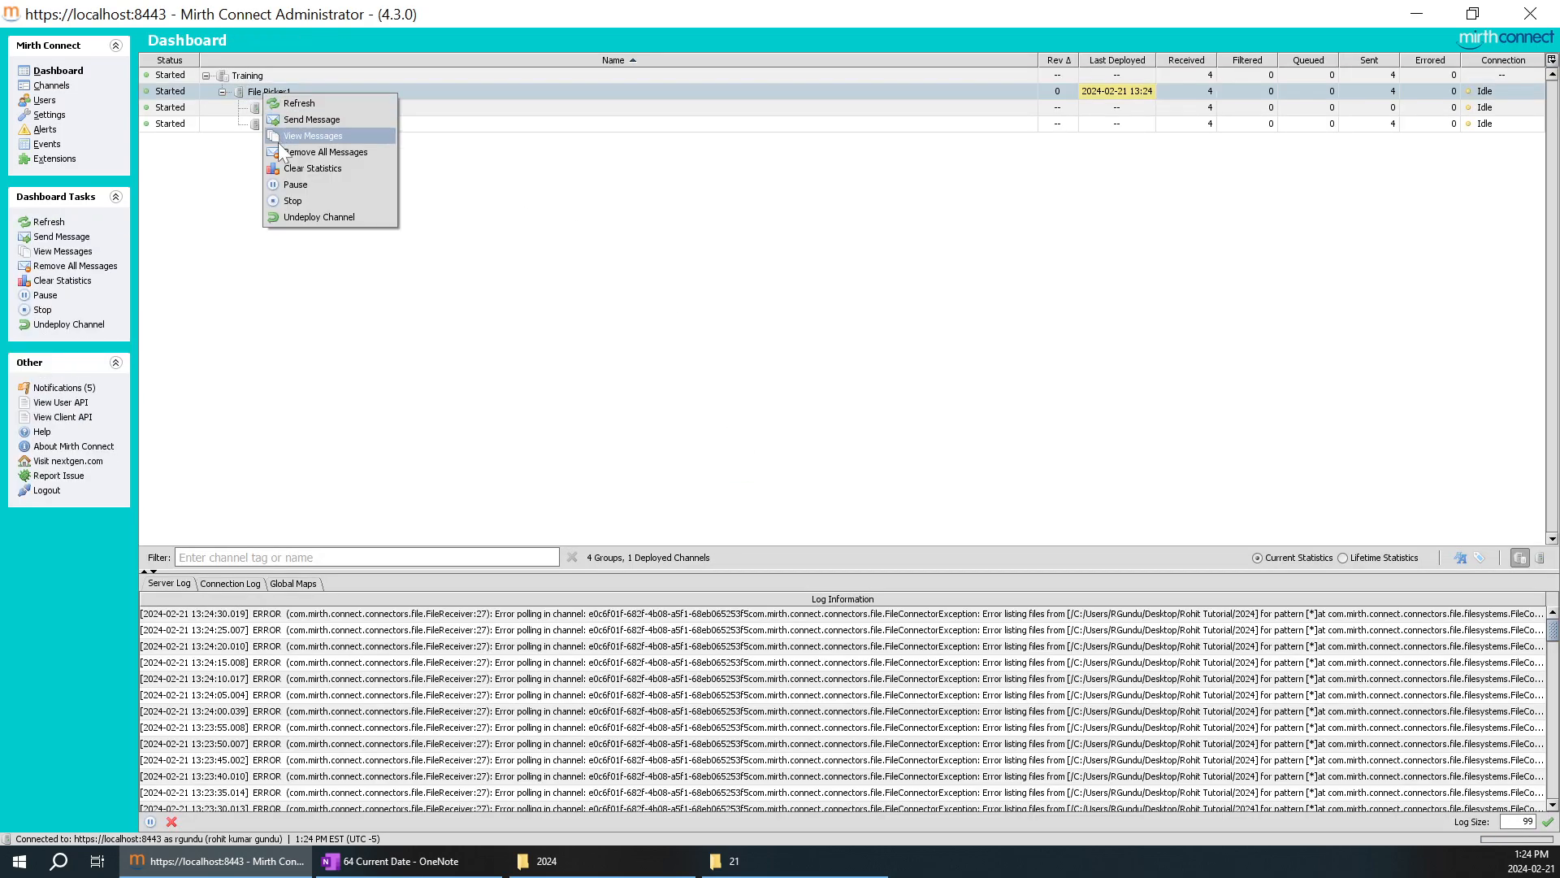
pyautogui.click(291, 201)
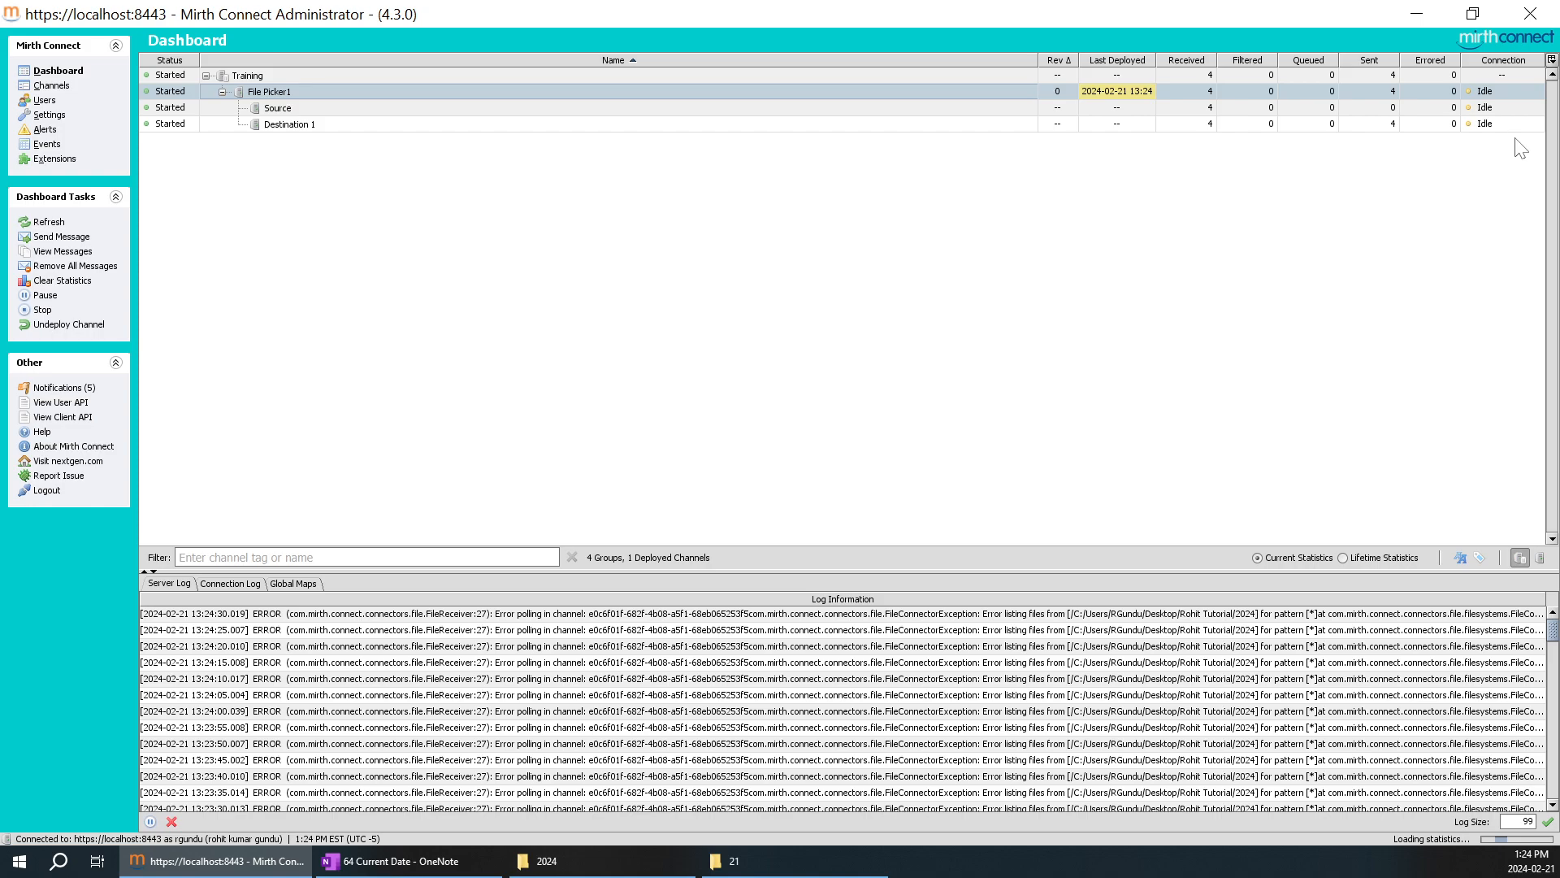
pyautogui.rightClick(396, 85)
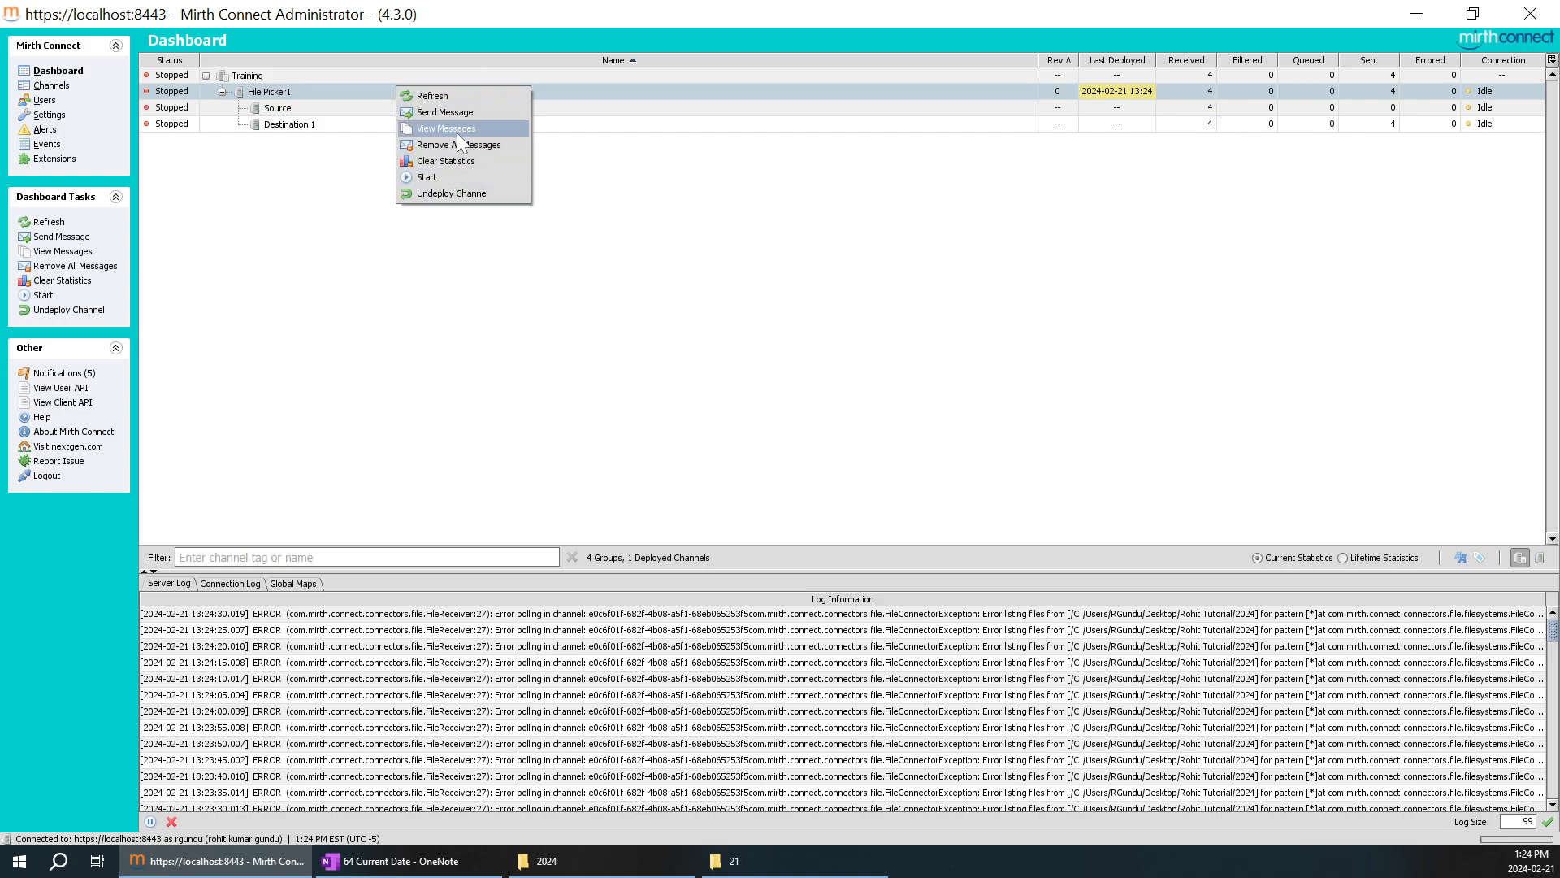
pyautogui.click(479, 161)
pyautogui.click(758, 492)
pyautogui.click(829, 488)
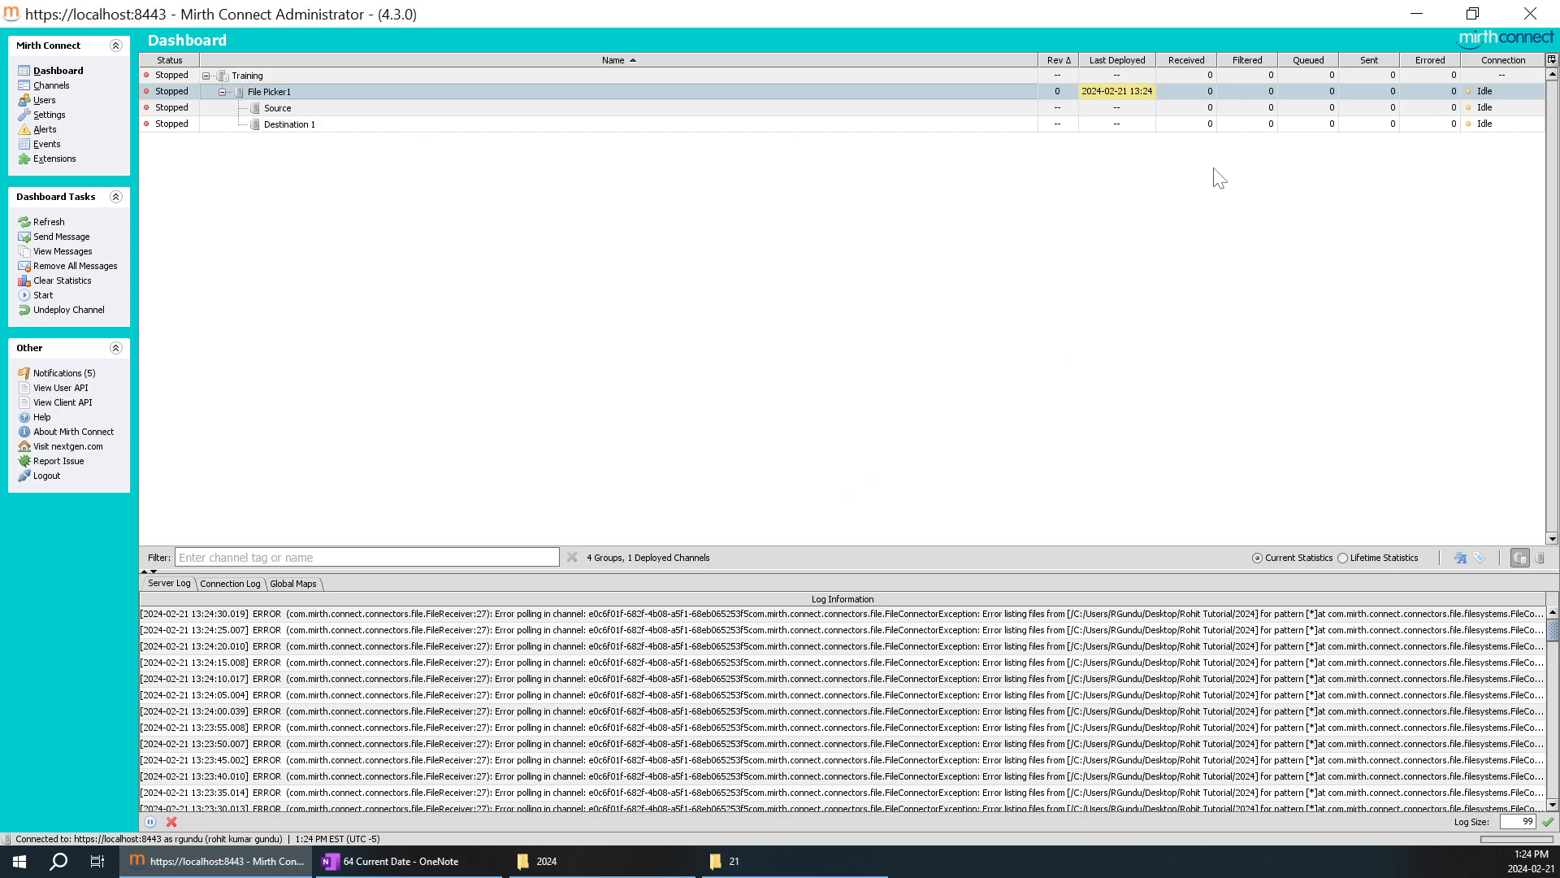
# Check the source file in folder 21, refresh the dashboard and start the File Picker1 channel.
pyautogui.click(727, 860)
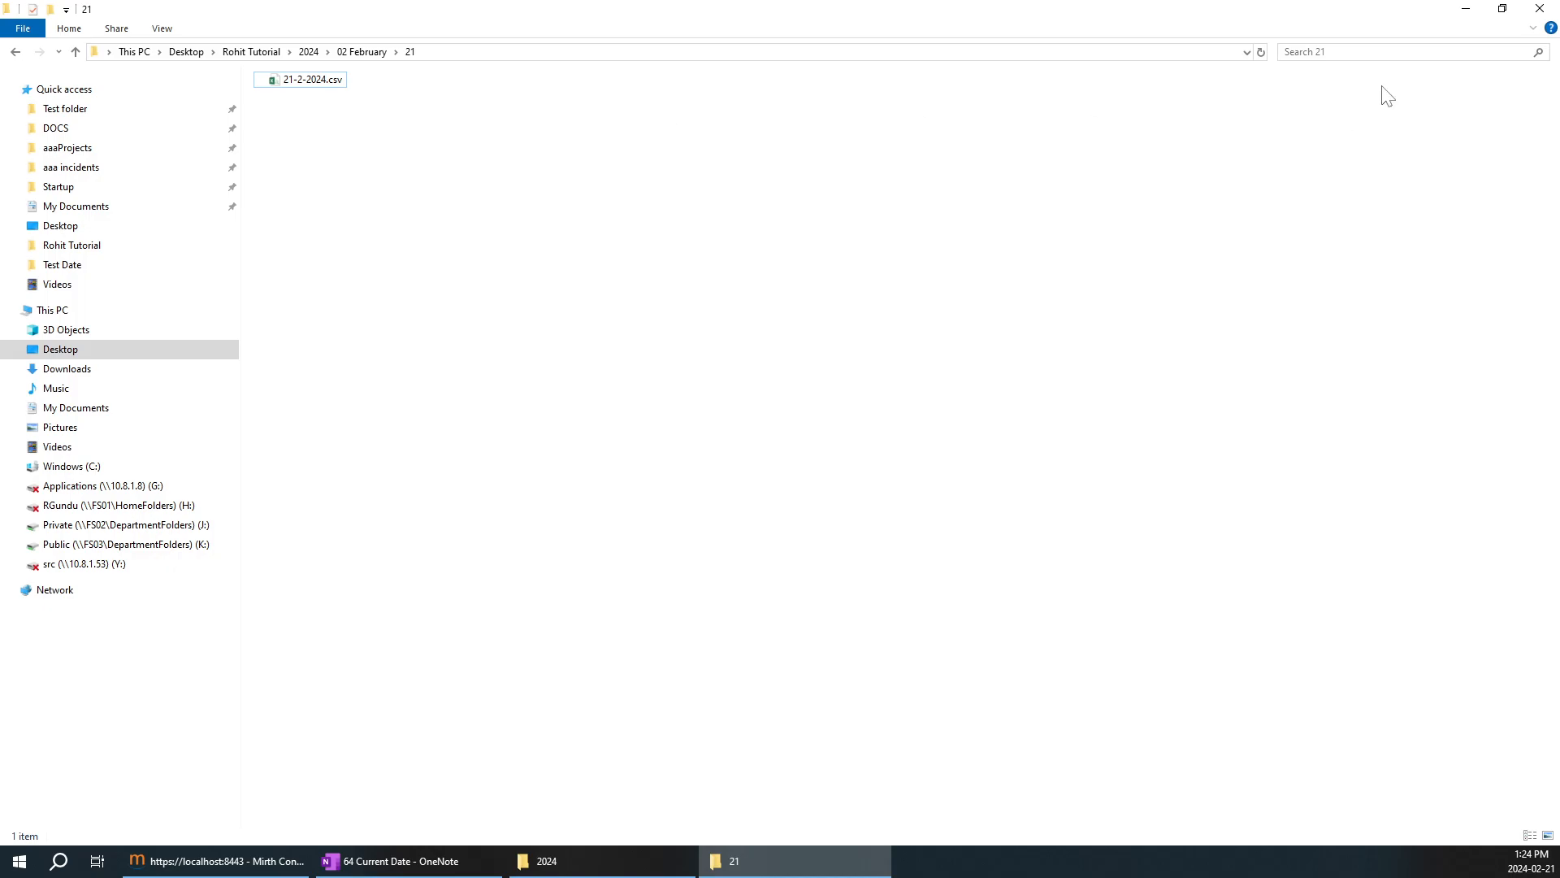
pyautogui.click(1466, 8)
pyautogui.rightClick(530, 280)
pyautogui.click(556, 289)
pyautogui.rightClick(291, 95)
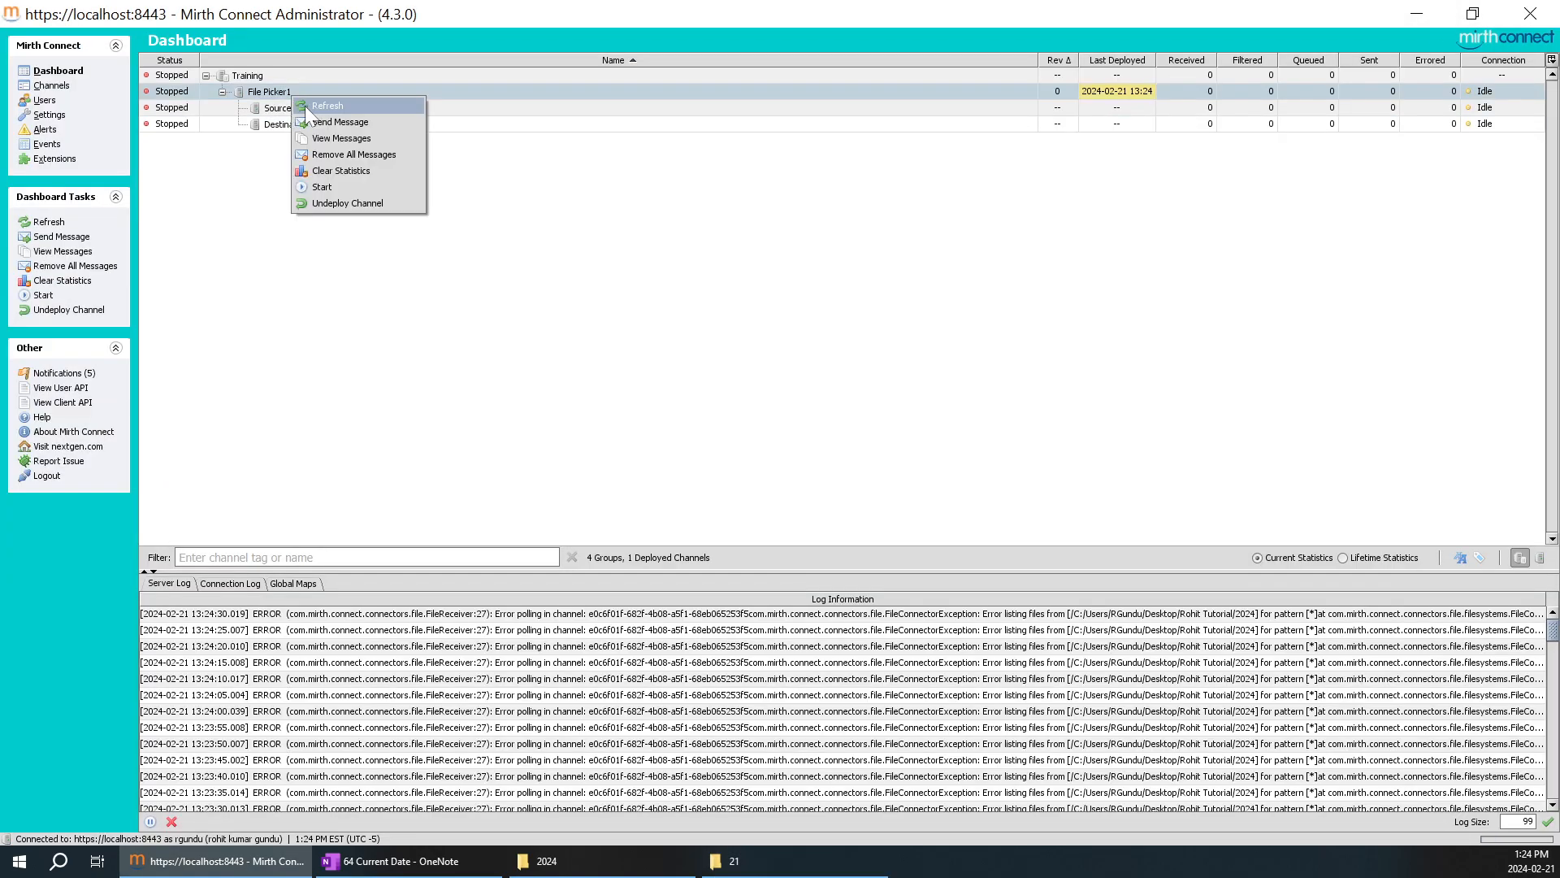
pyautogui.click(328, 186)
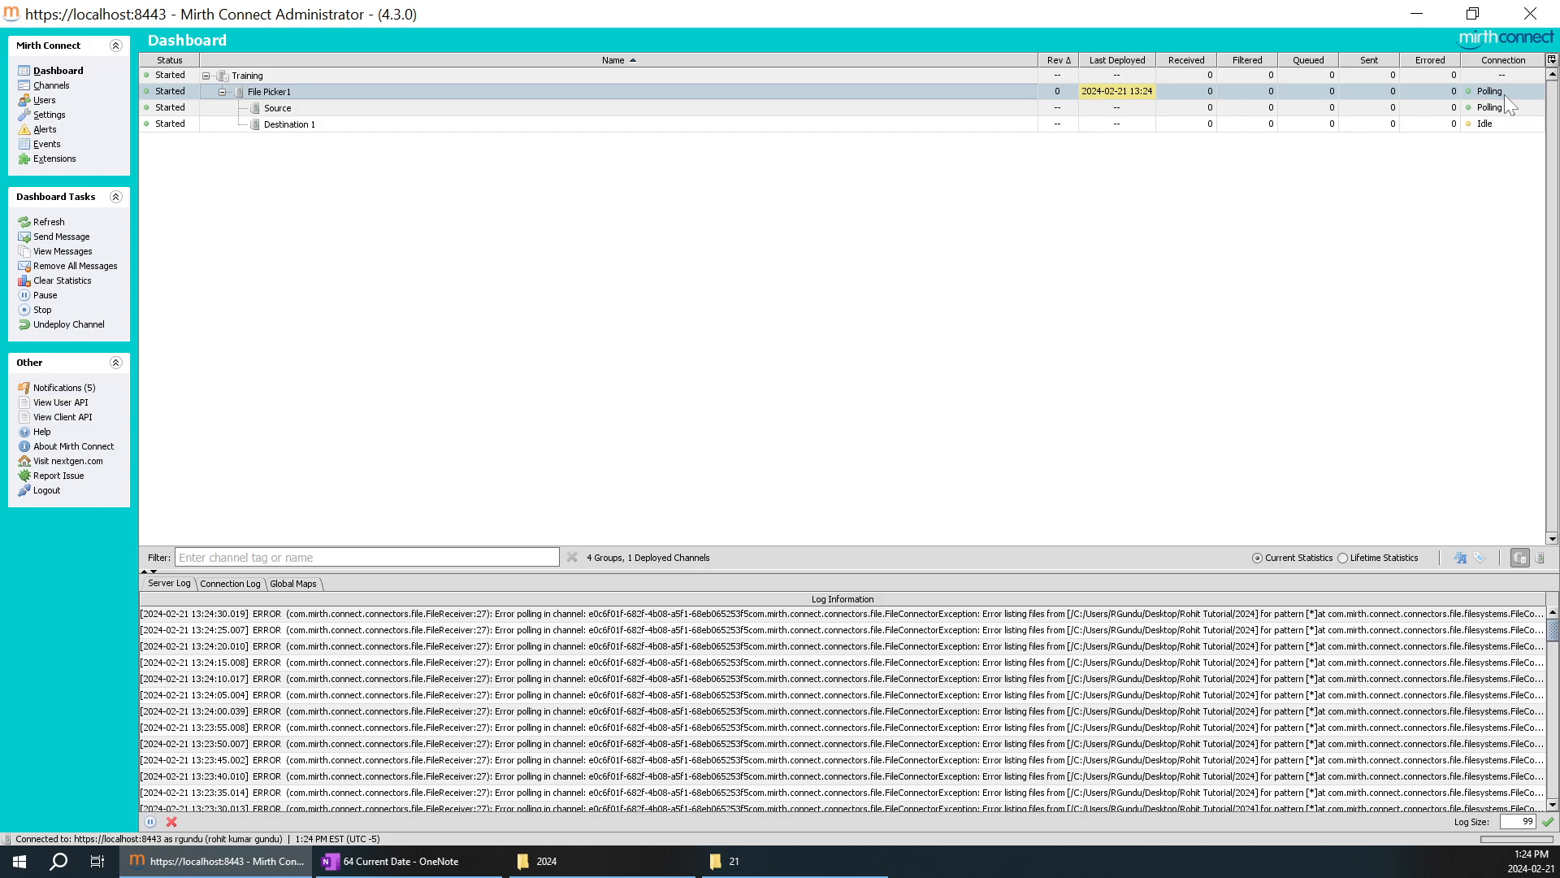
# Refresh the dashboard and compare File Picker1's received messages with the file present in folder 21.
pyautogui.click(687, 862)
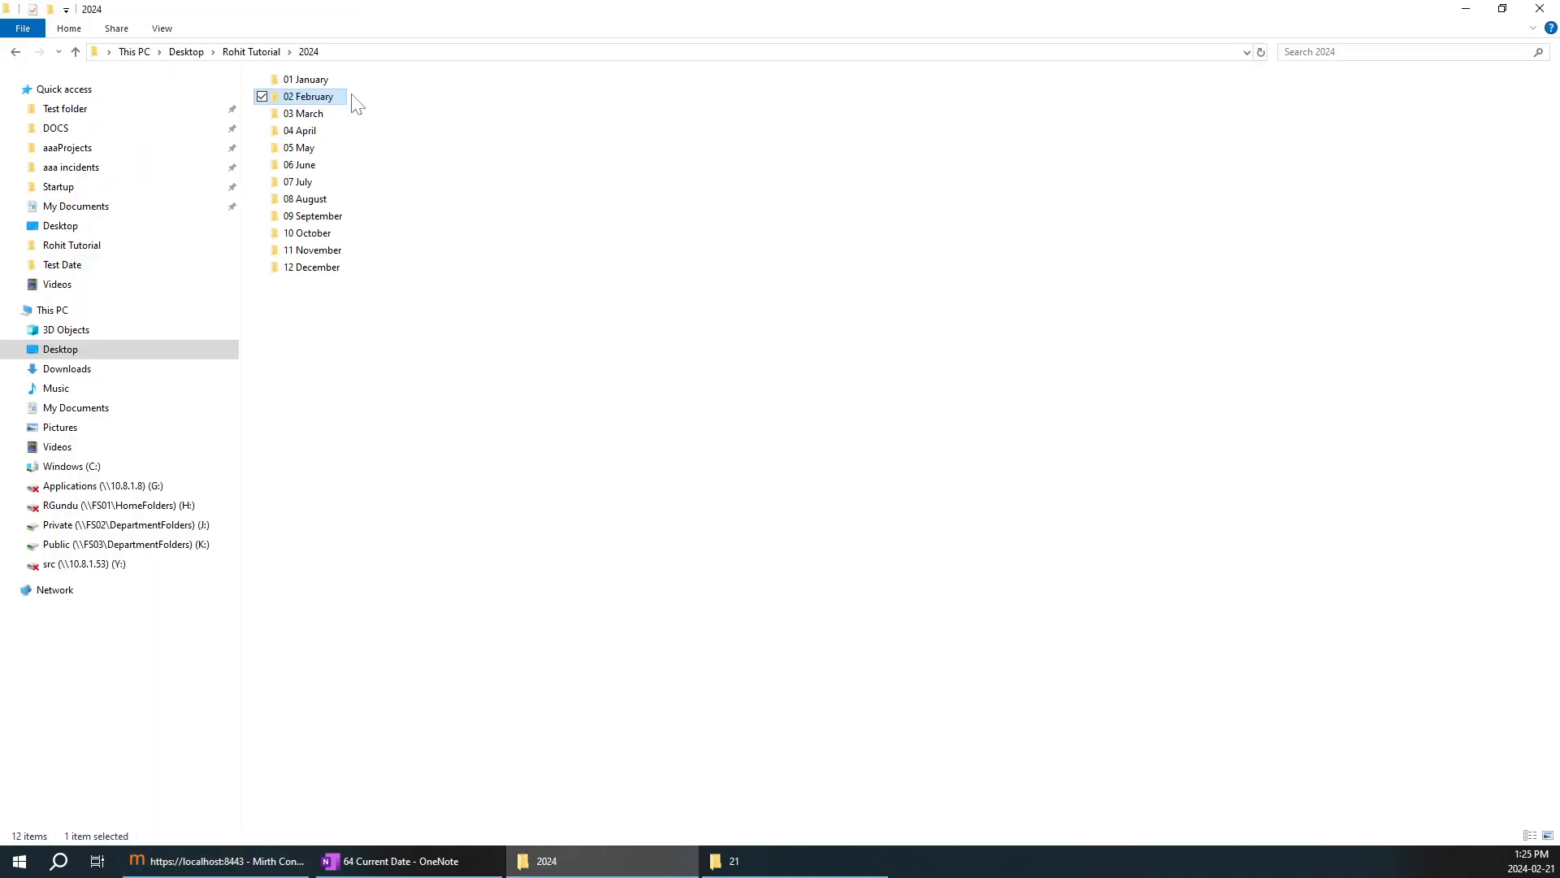
pyautogui.click(272, 861)
pyautogui.rightClick(868, 193)
pyautogui.click(929, 190)
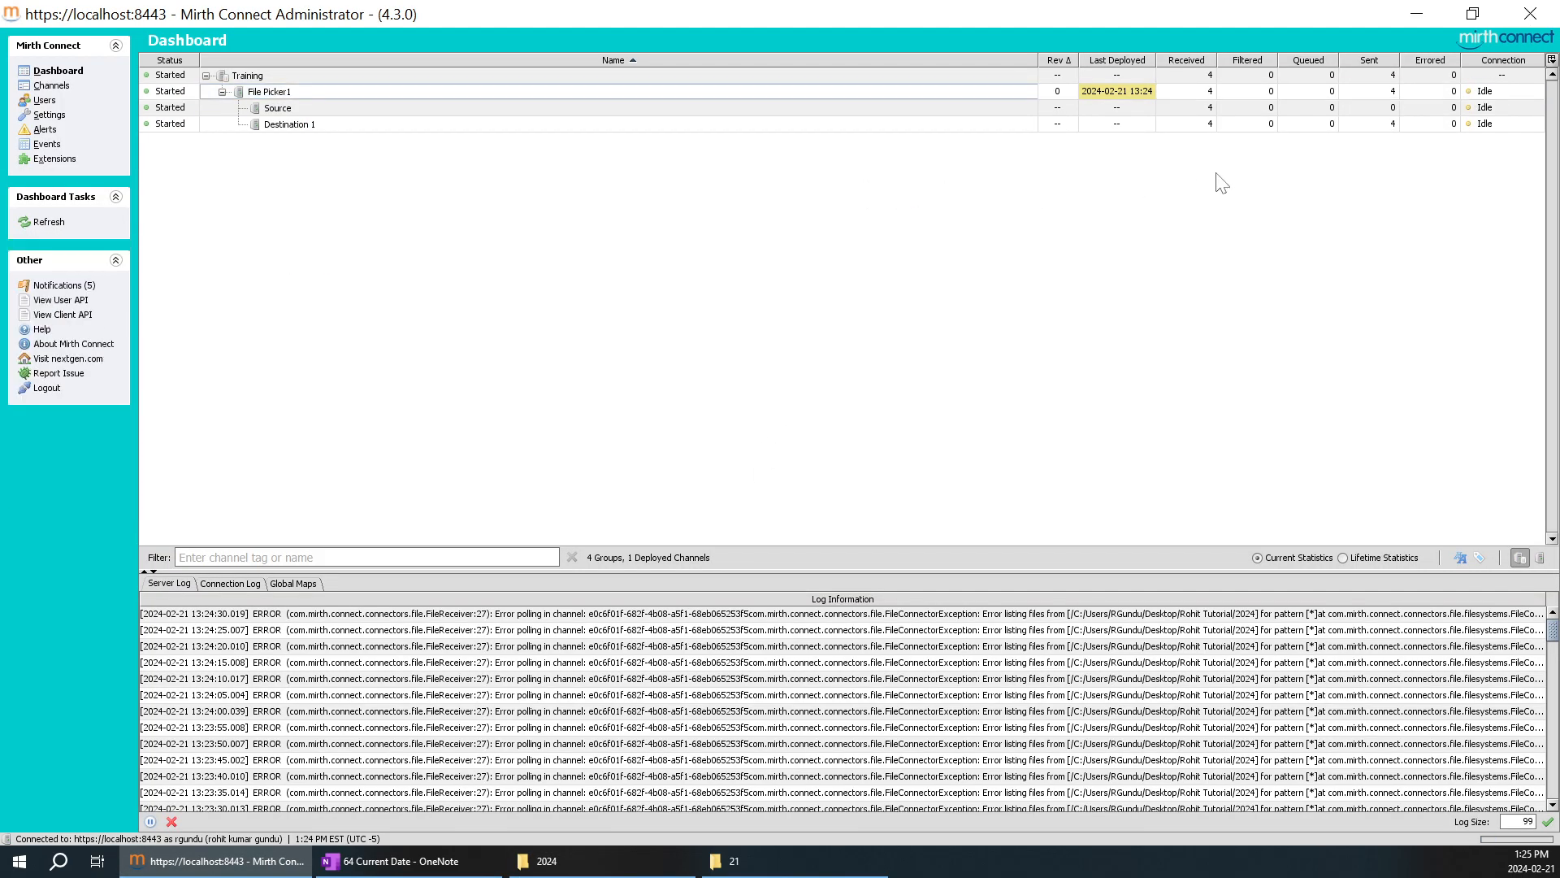
pyautogui.click(1217, 107)
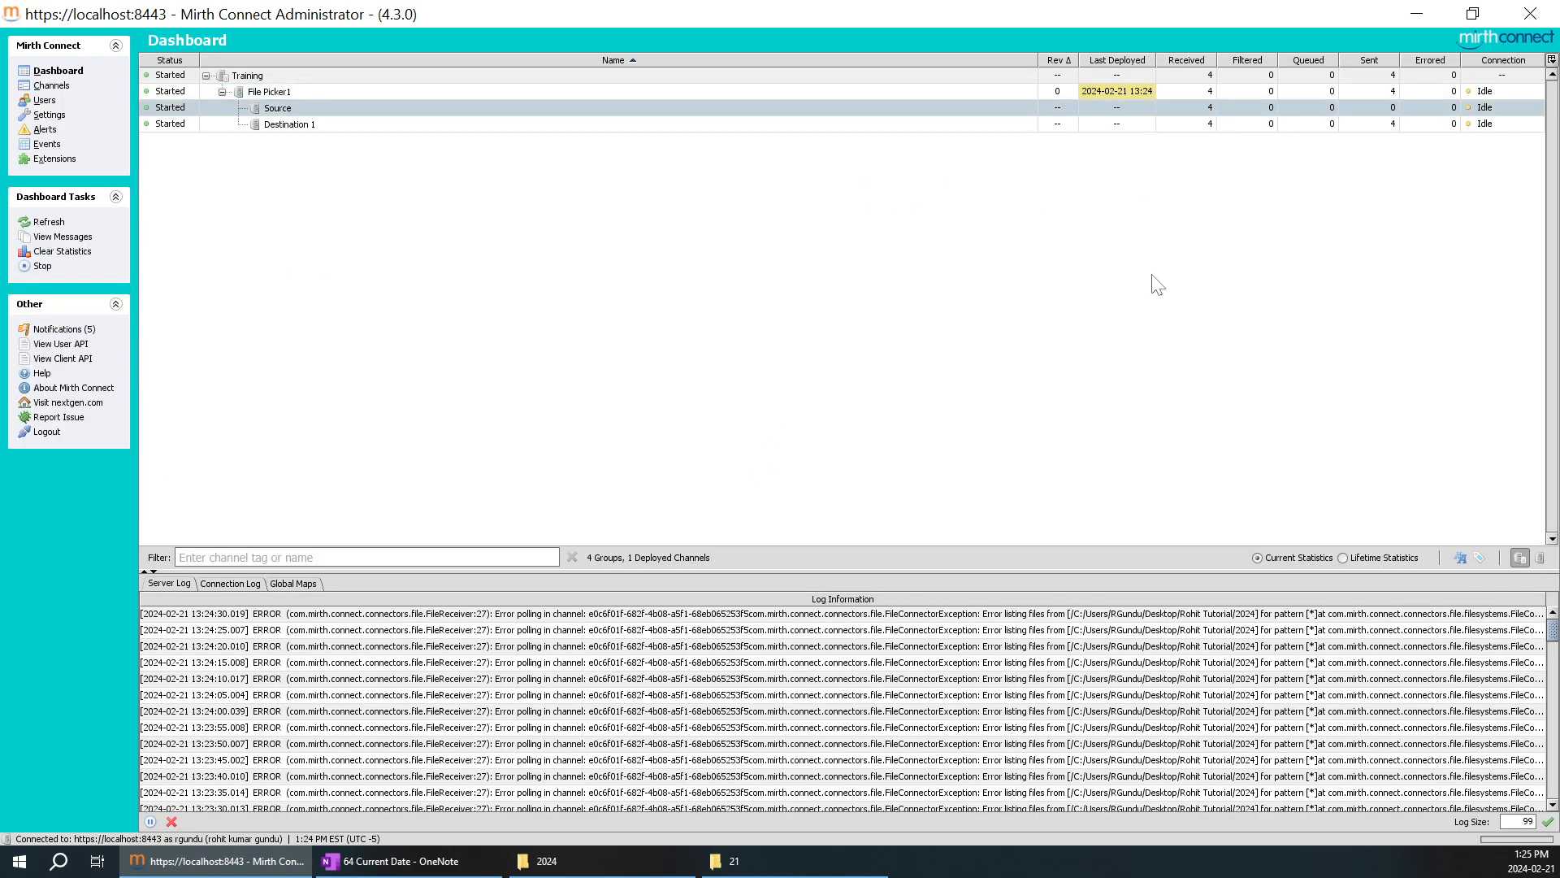
pyautogui.click(806, 866)
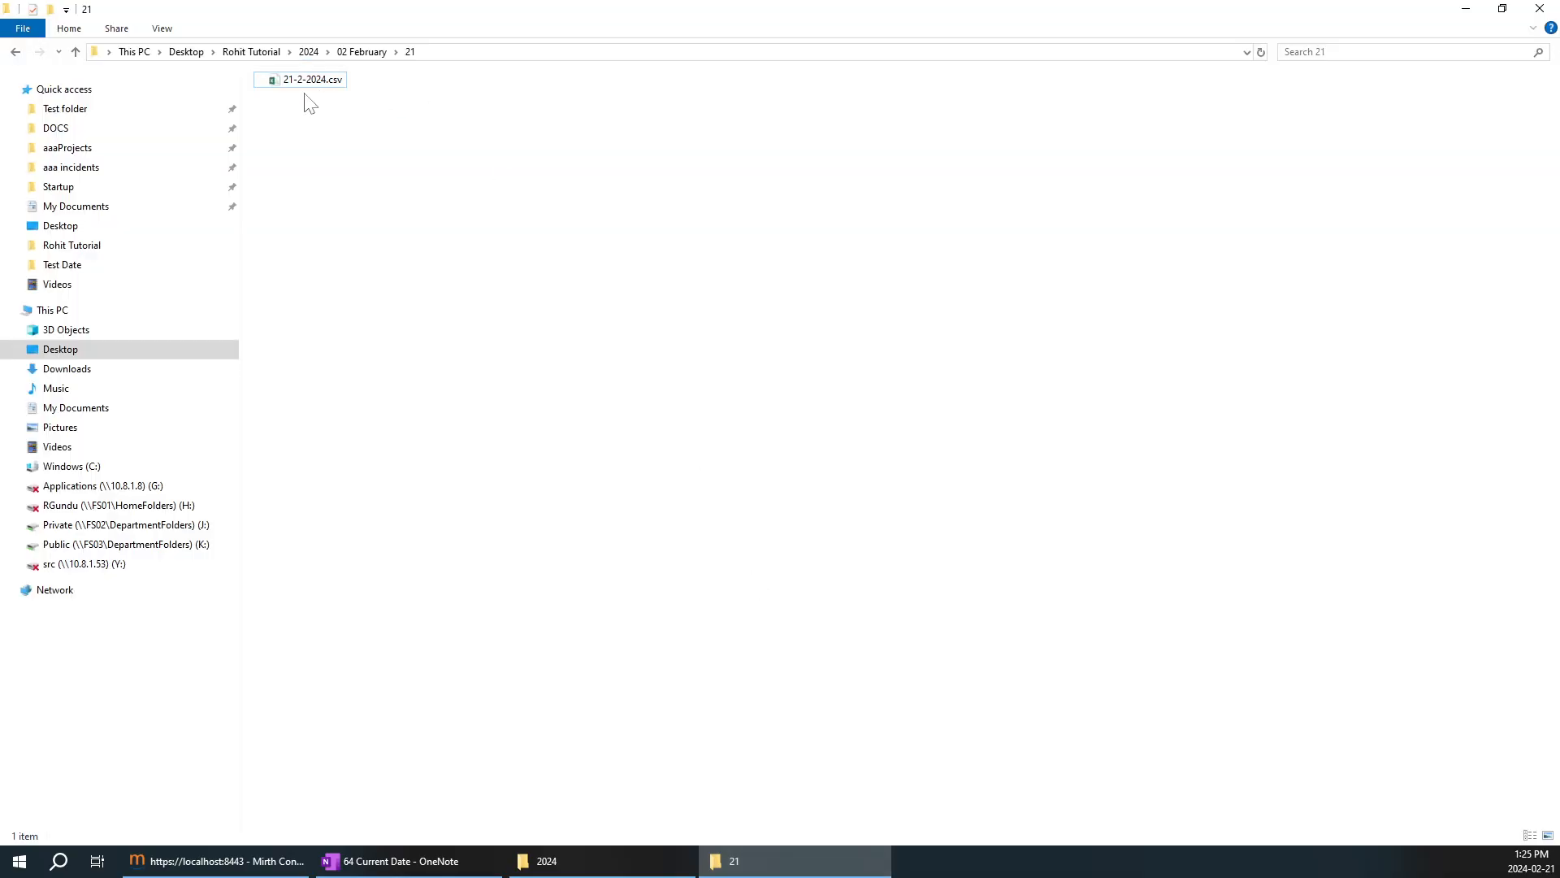
pyautogui.click(1465, 9)
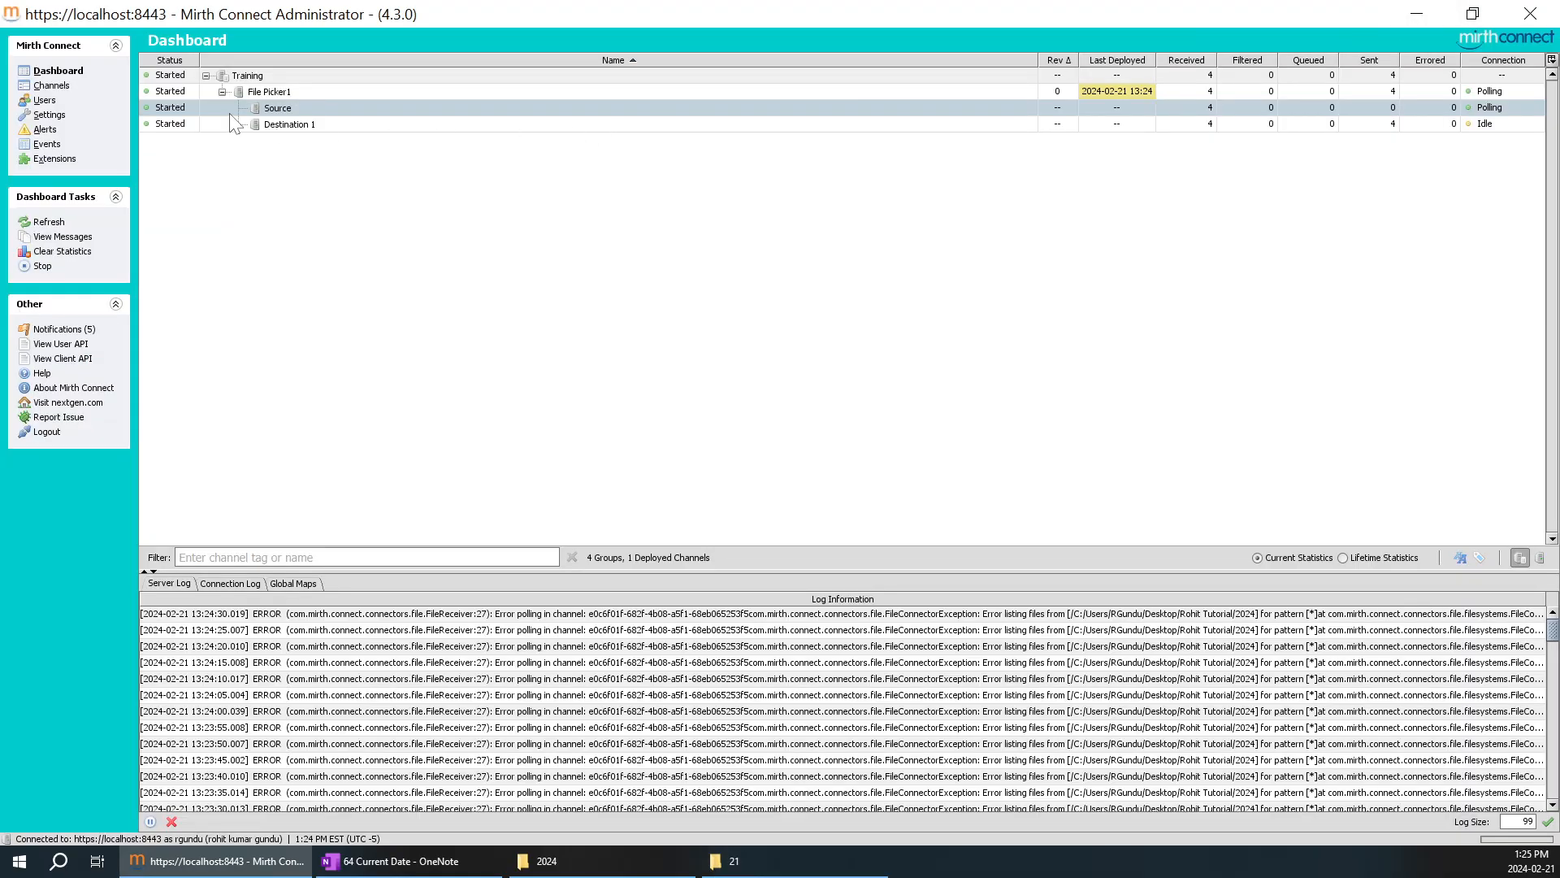
# Inspect the raw content of the newest message in File Picker1's Source connector and return to the dashboard.
pyautogui.doubleClick(286, 109)
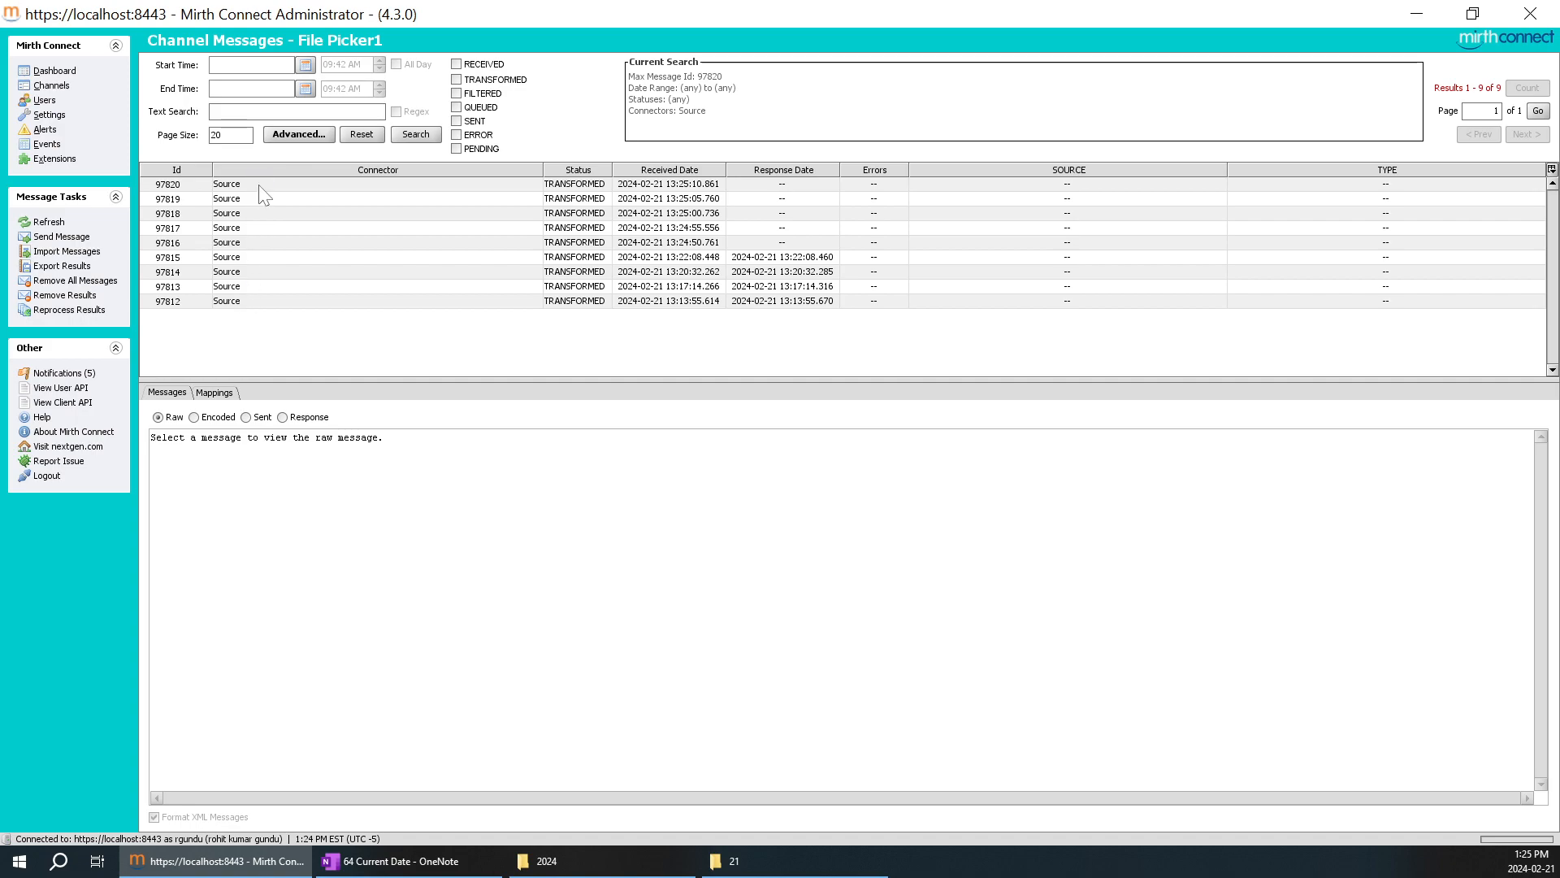
pyautogui.click(258, 184)
pyautogui.moveTo(190, 437); pyautogui.dragTo(289, 521)
pyautogui.click(313, 479)
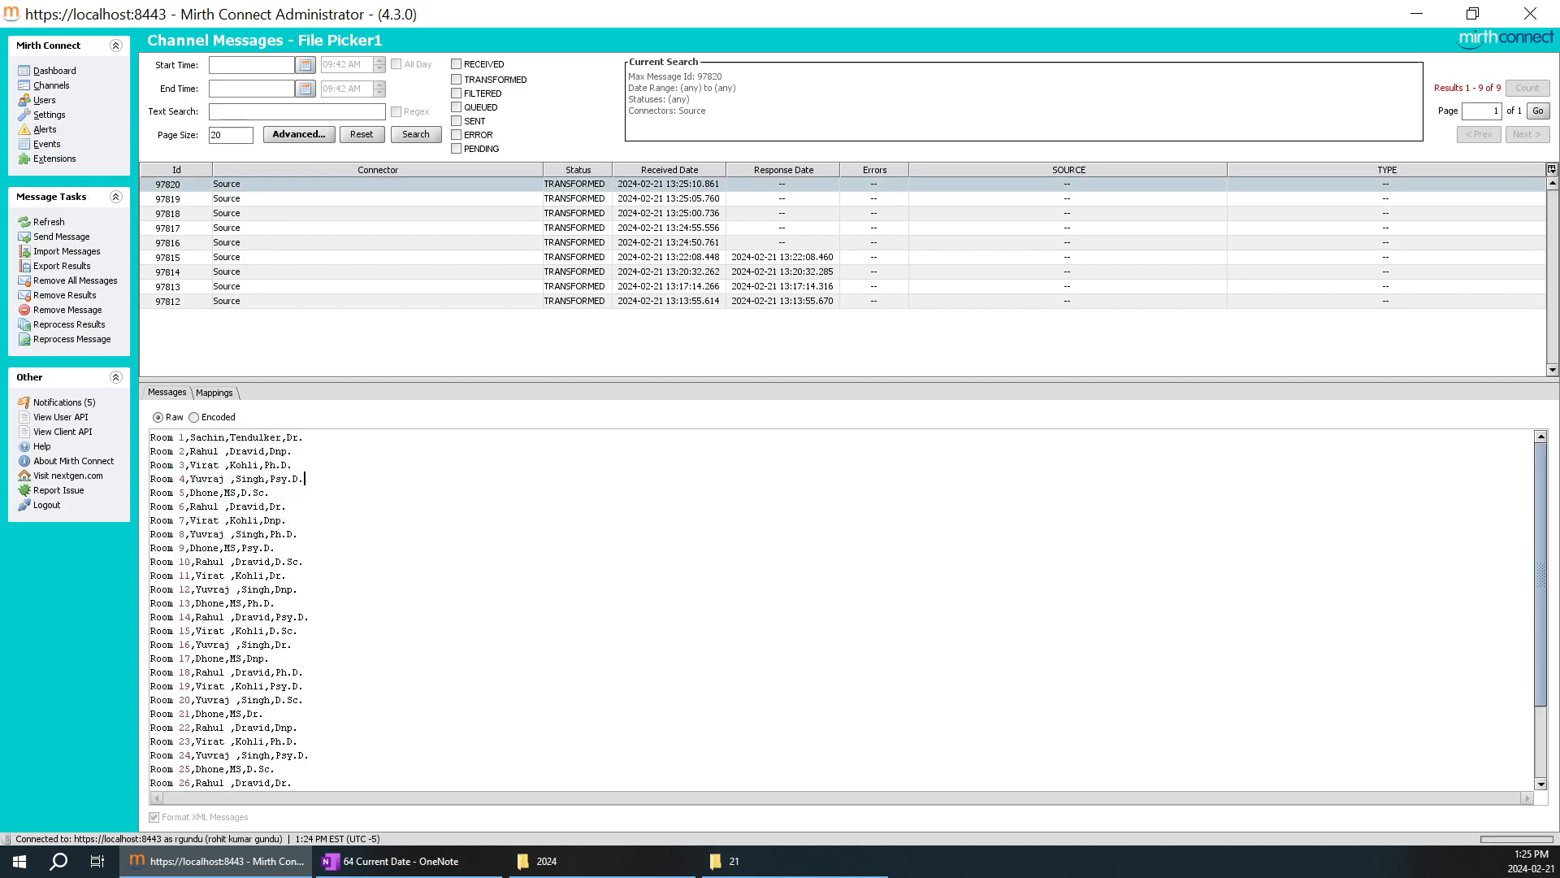
pyautogui.click(53, 71)
# Review the ${date.get('d-M-yyyy')} expression in the OneNote table and return to Mirth Connect.
pyautogui.click(433, 855)
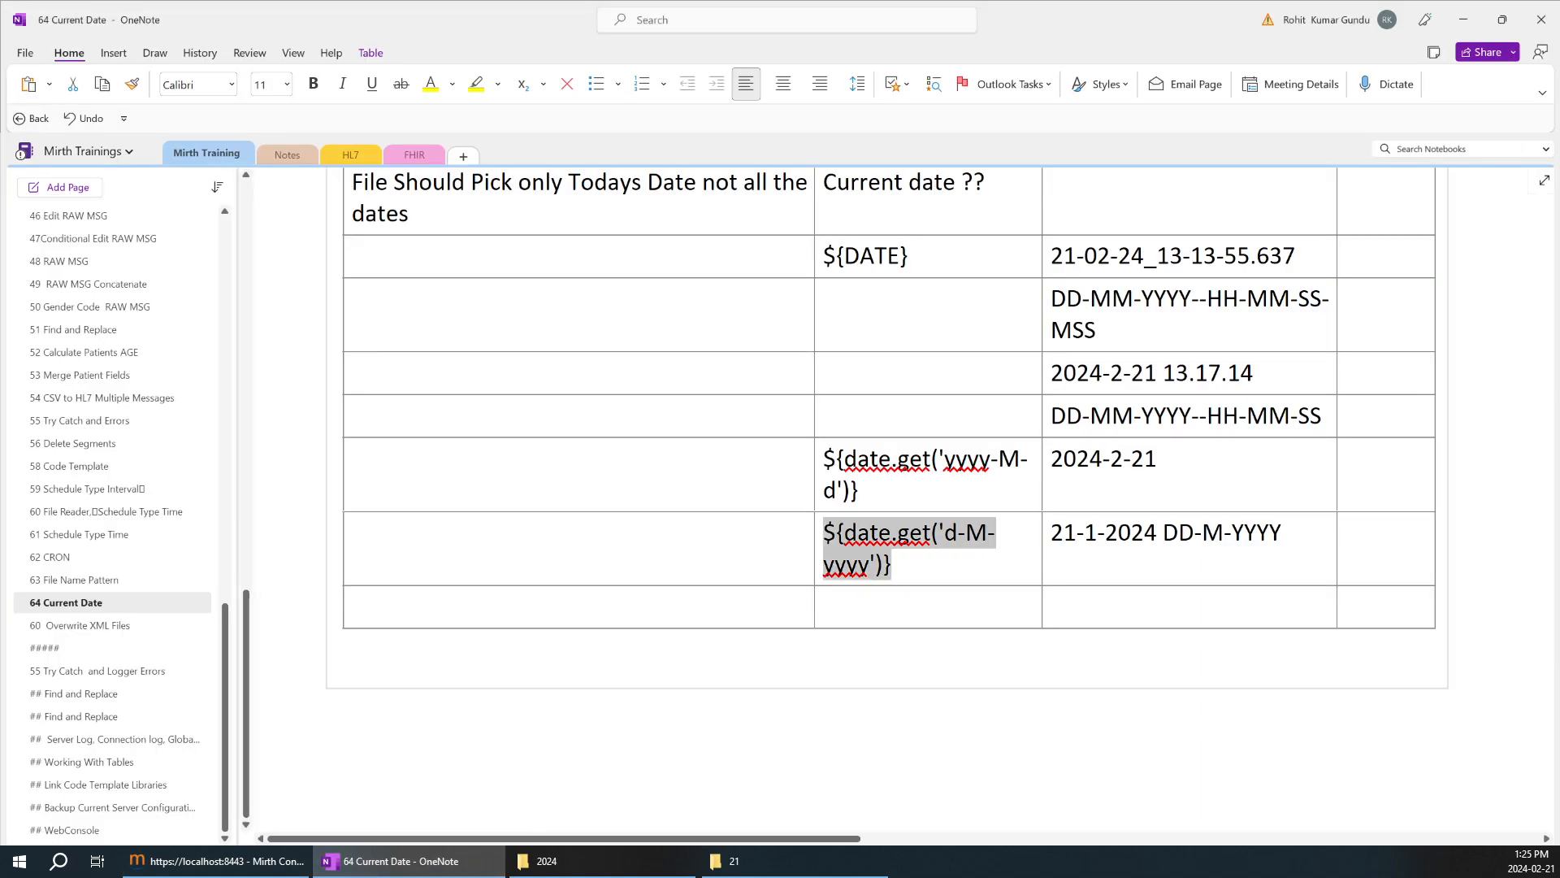
pyautogui.moveTo(879, 533); pyautogui.dragTo(823, 533)
pyautogui.click(215, 860)
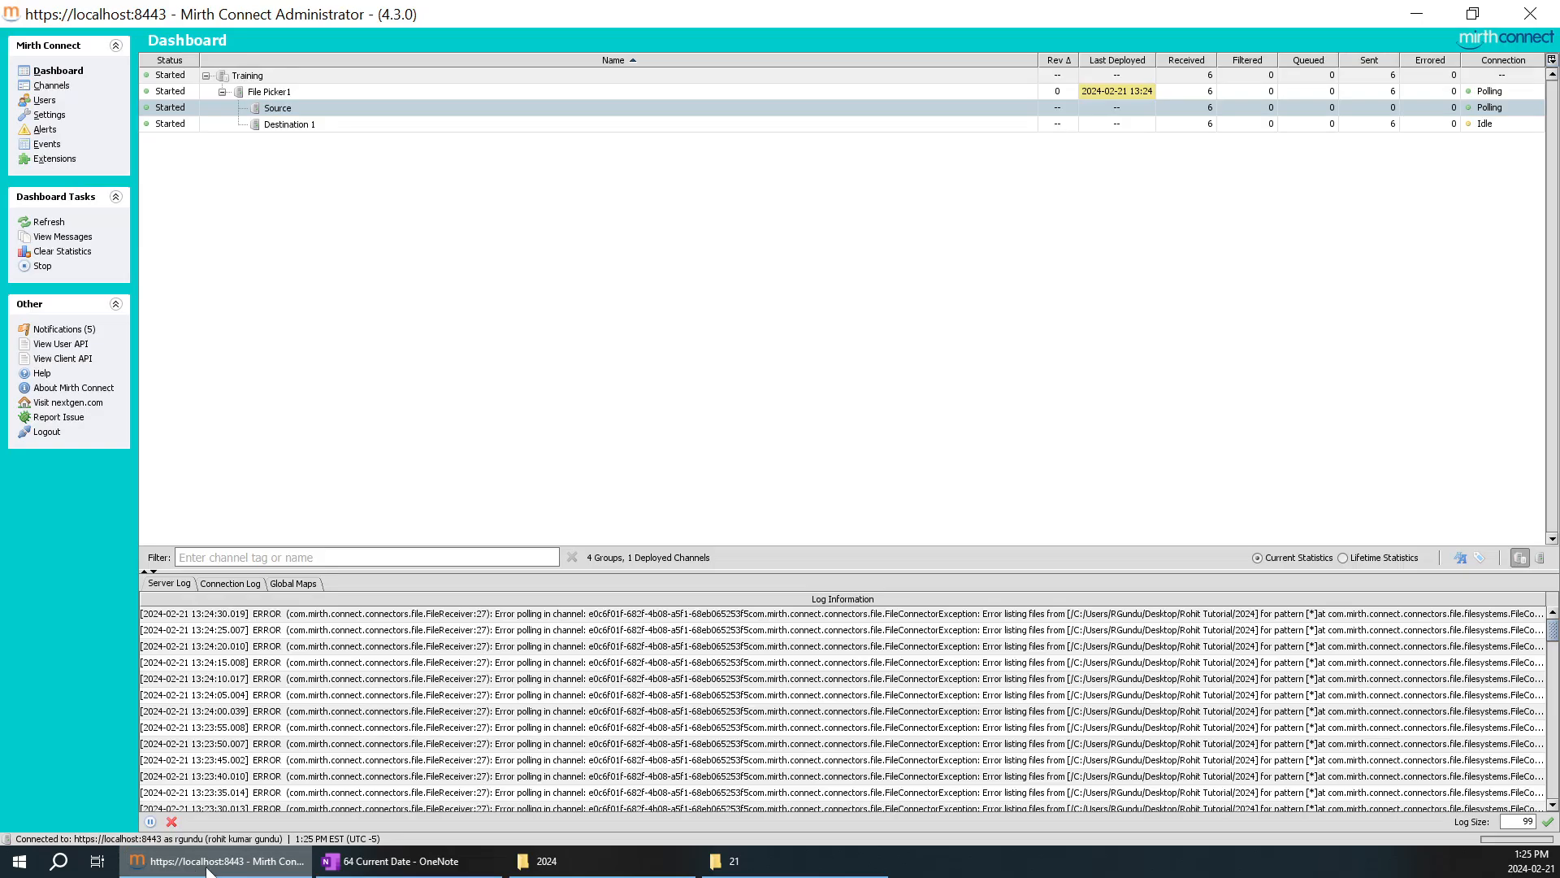
# Reopen the File Picker1 channel and compare its source filename filter with the date expression in the Destination 1 template.
pyautogui.click(55, 85)
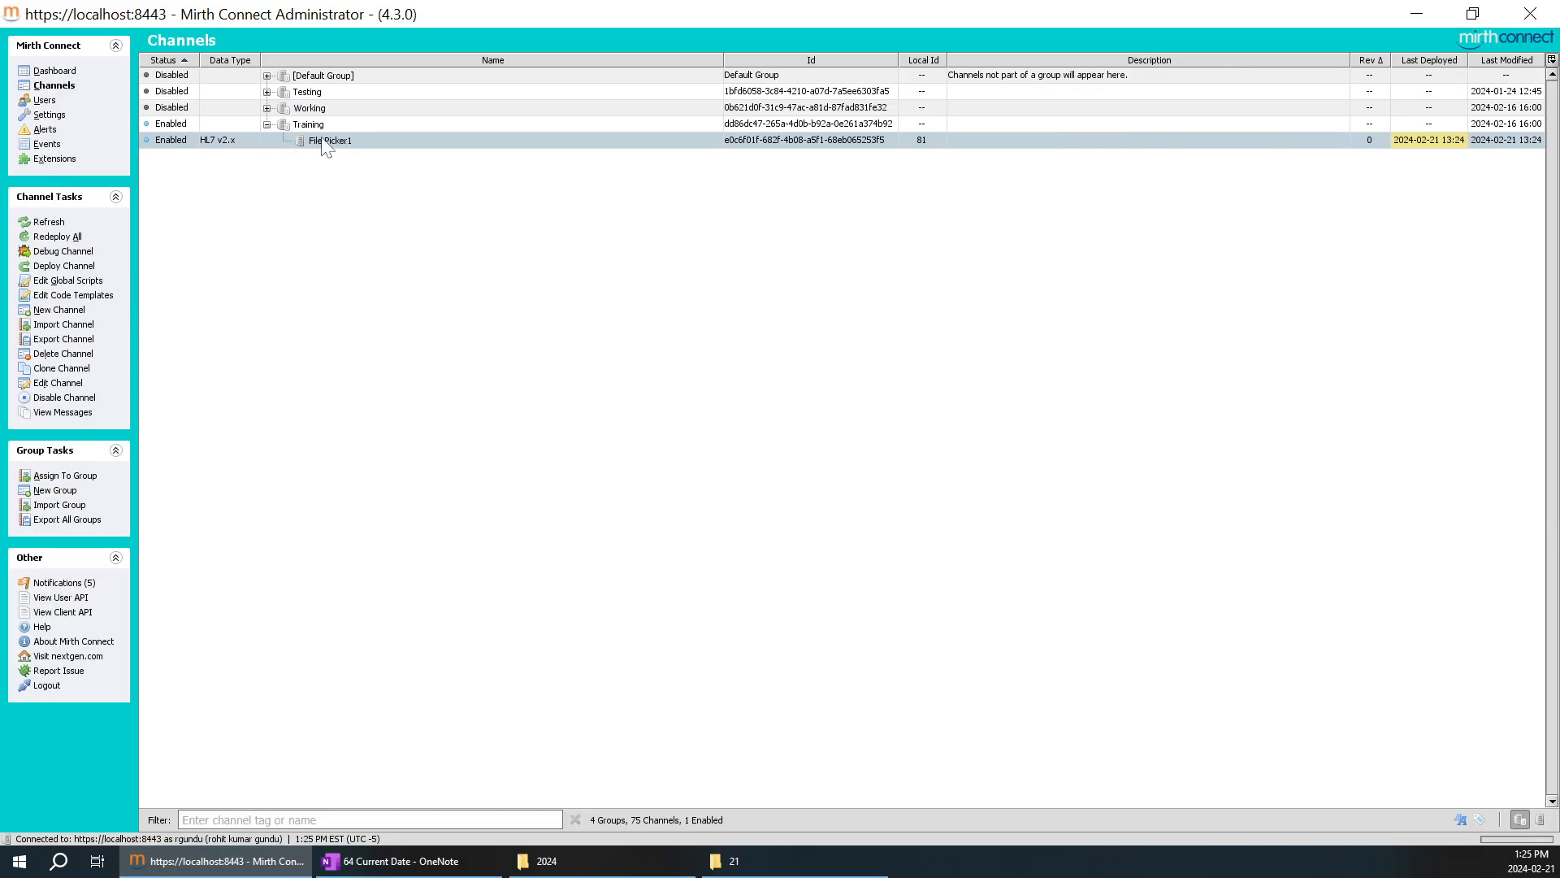
pyautogui.doubleClick(325, 140)
pyautogui.click(207, 63)
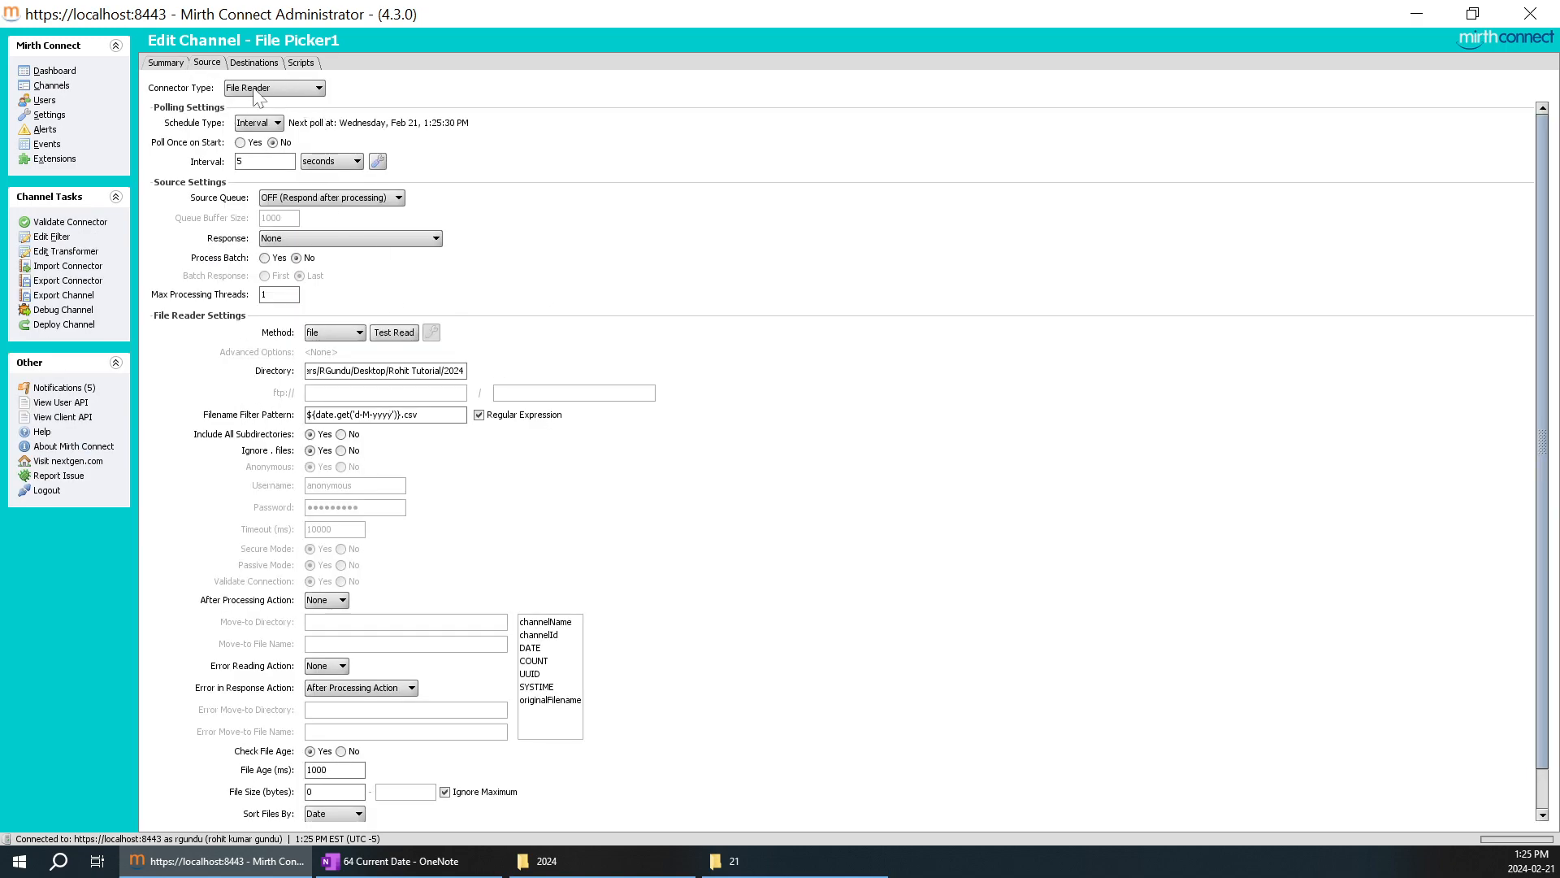
pyautogui.click(254, 62)
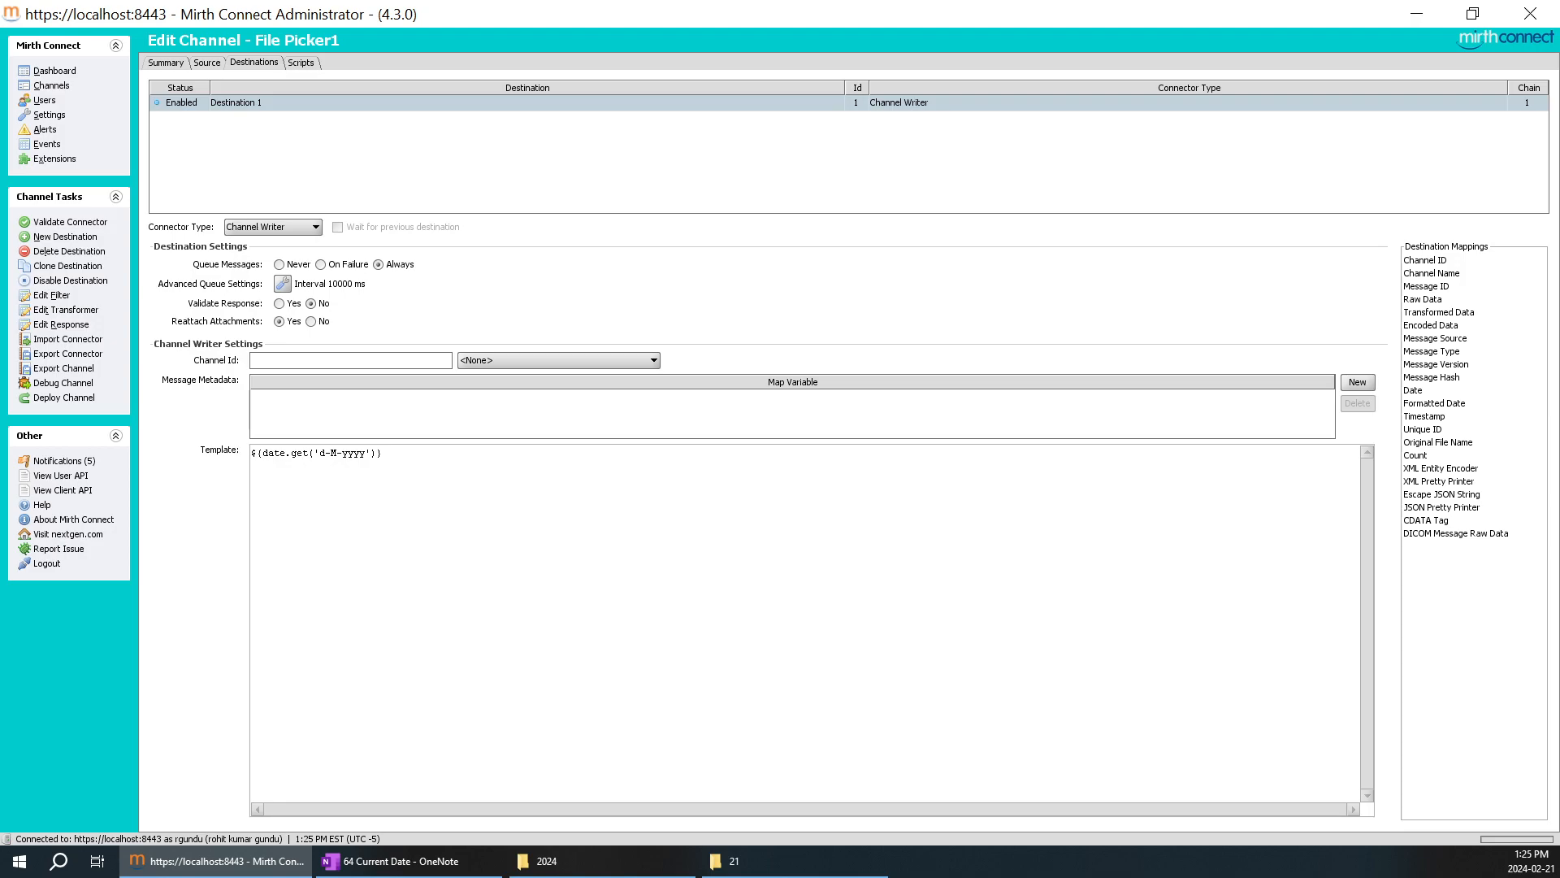
pyautogui.moveTo(382, 452); pyautogui.dragTo(257, 453)
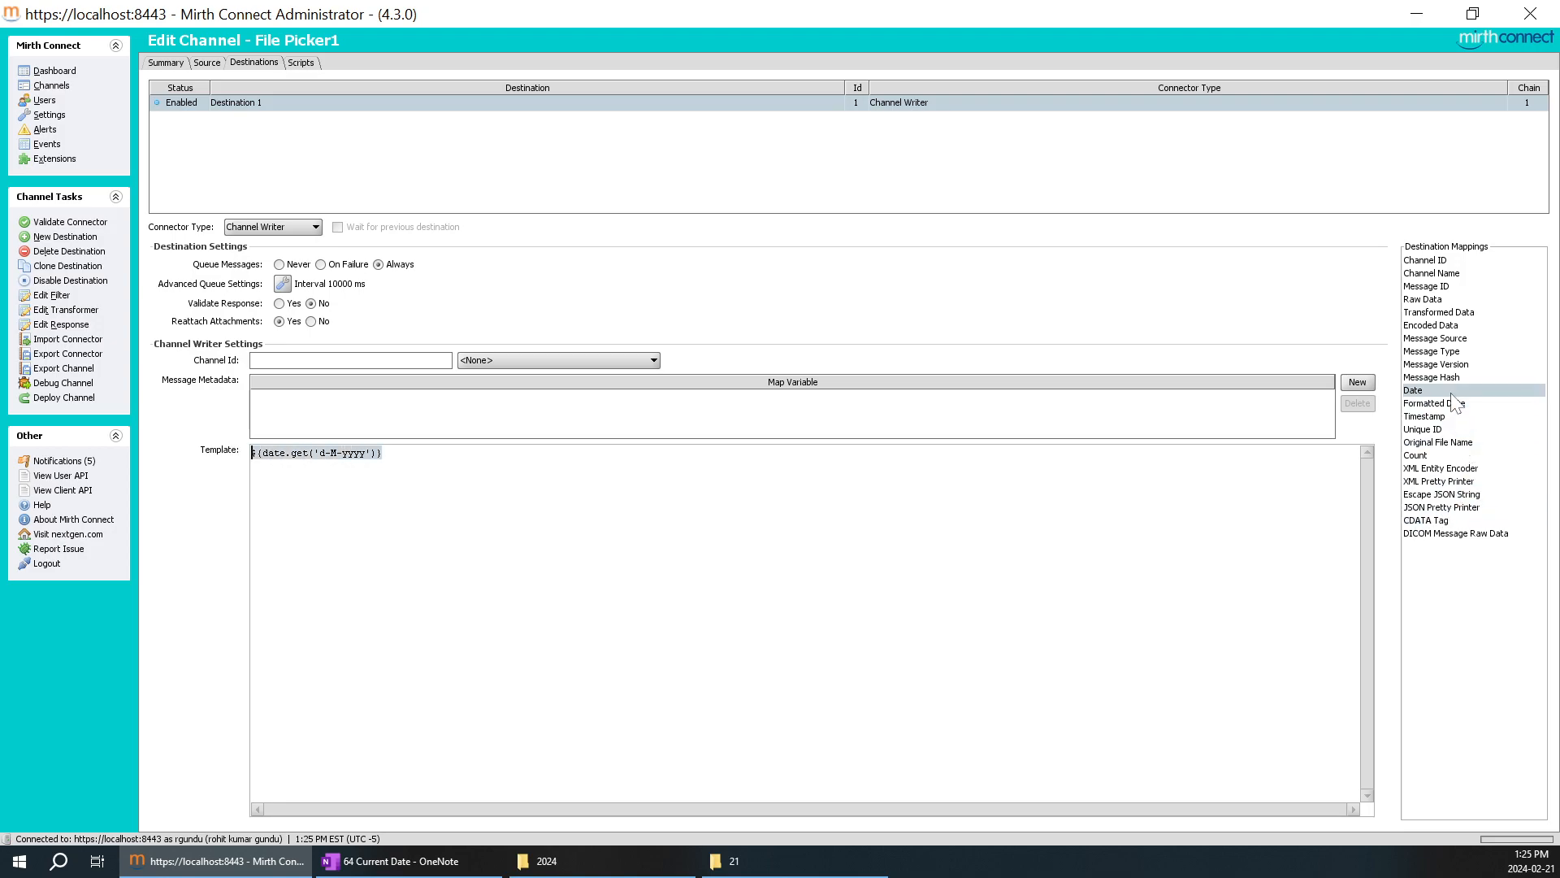
pyautogui.click(208, 63)
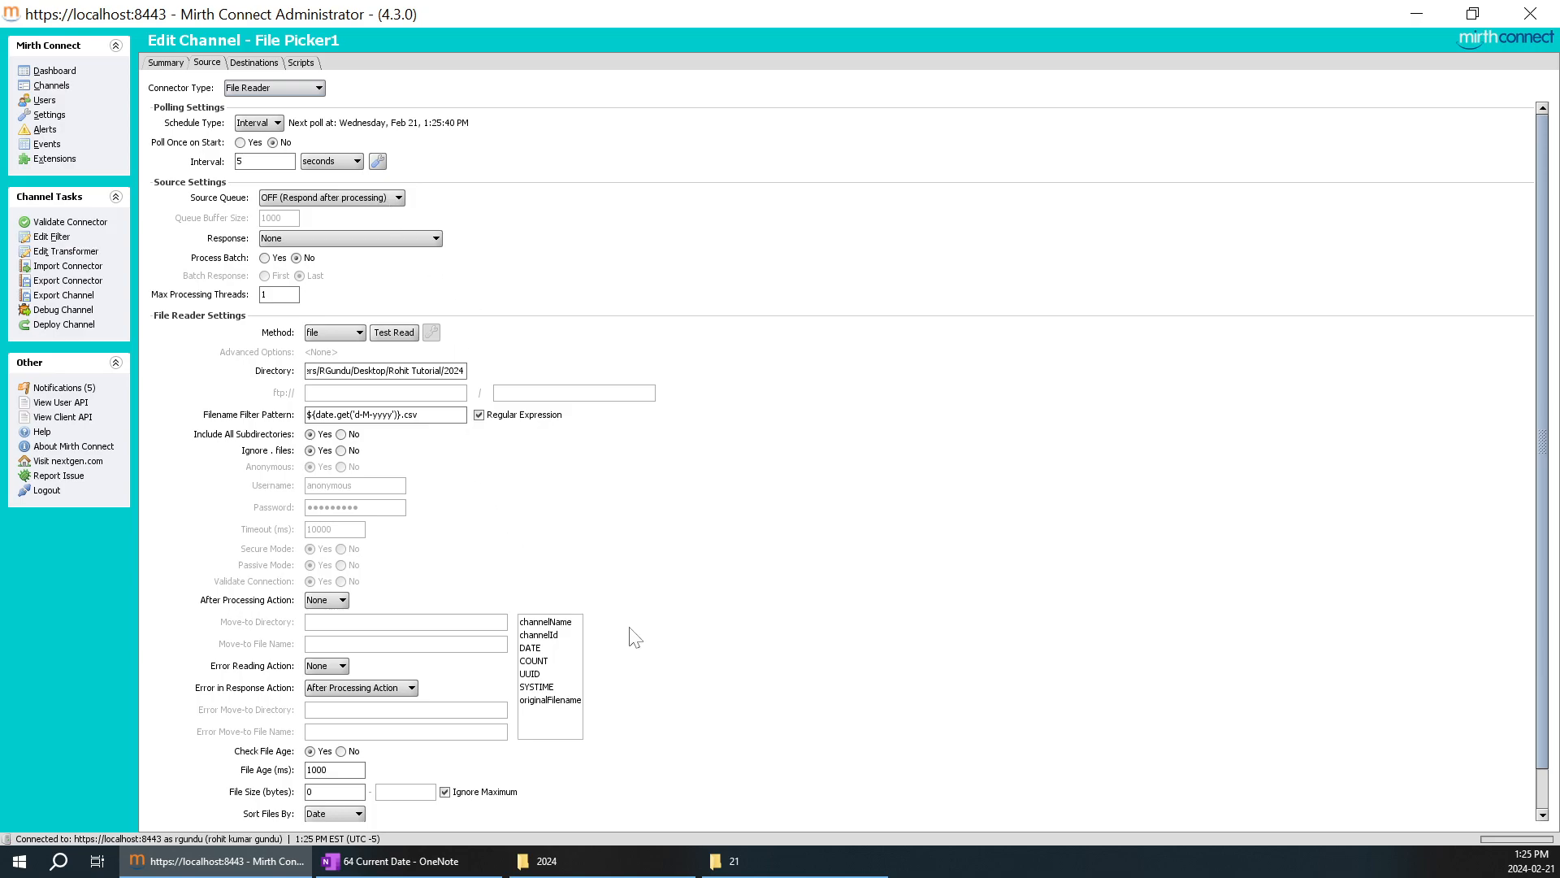
# Refresh the dashboard to check File Picker1's message statistics and look at folder 21 again.
pyautogui.click(54, 71)
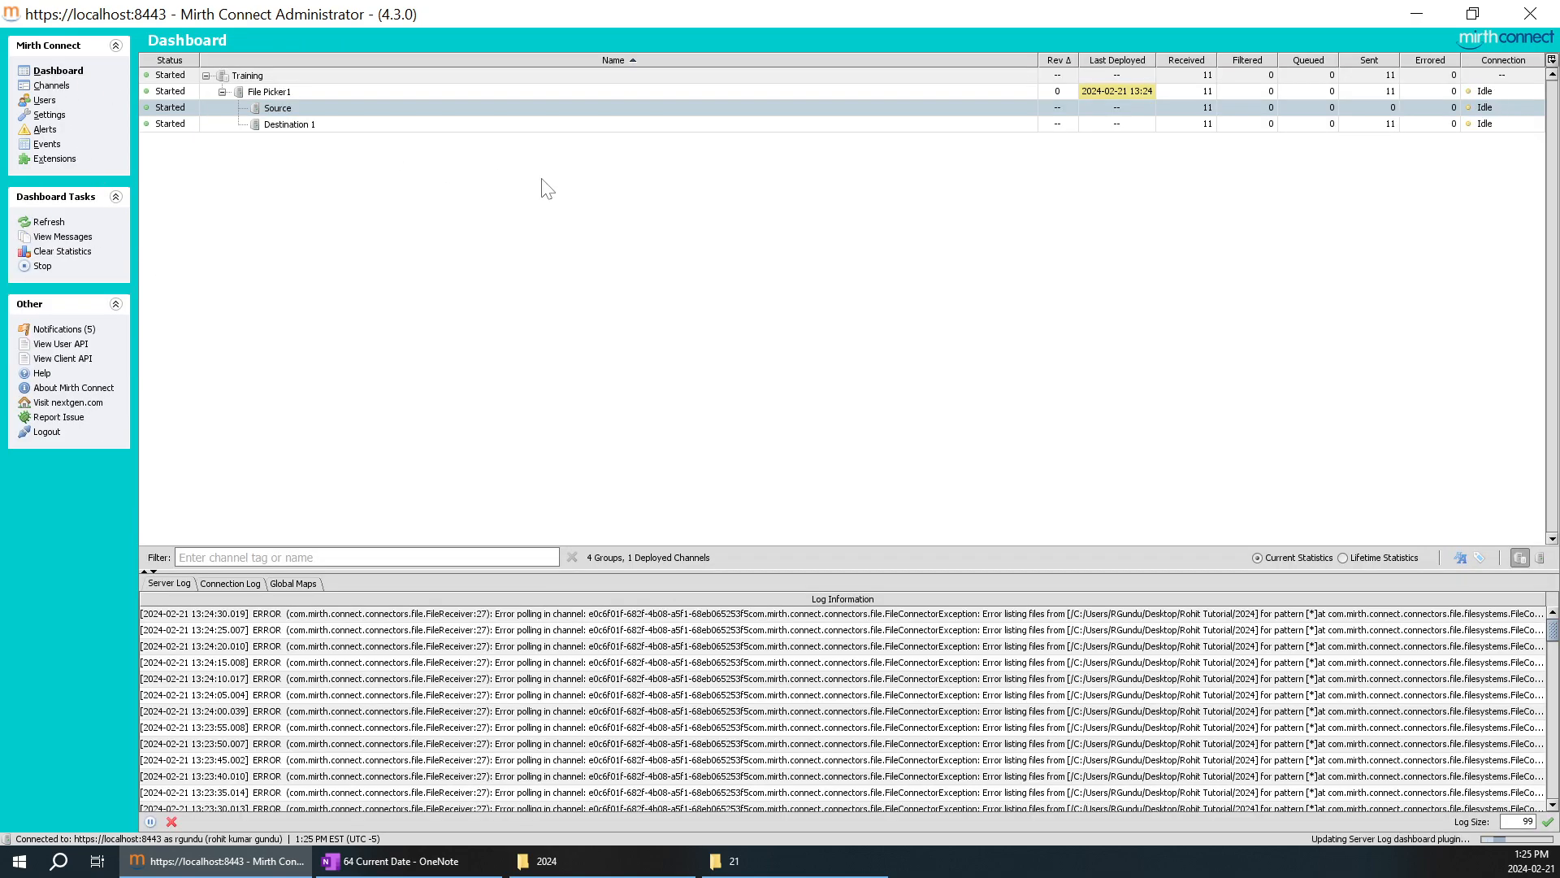
pyautogui.rightClick(624, 237)
pyautogui.click(624, 238)
pyautogui.rightClick(573, 155)
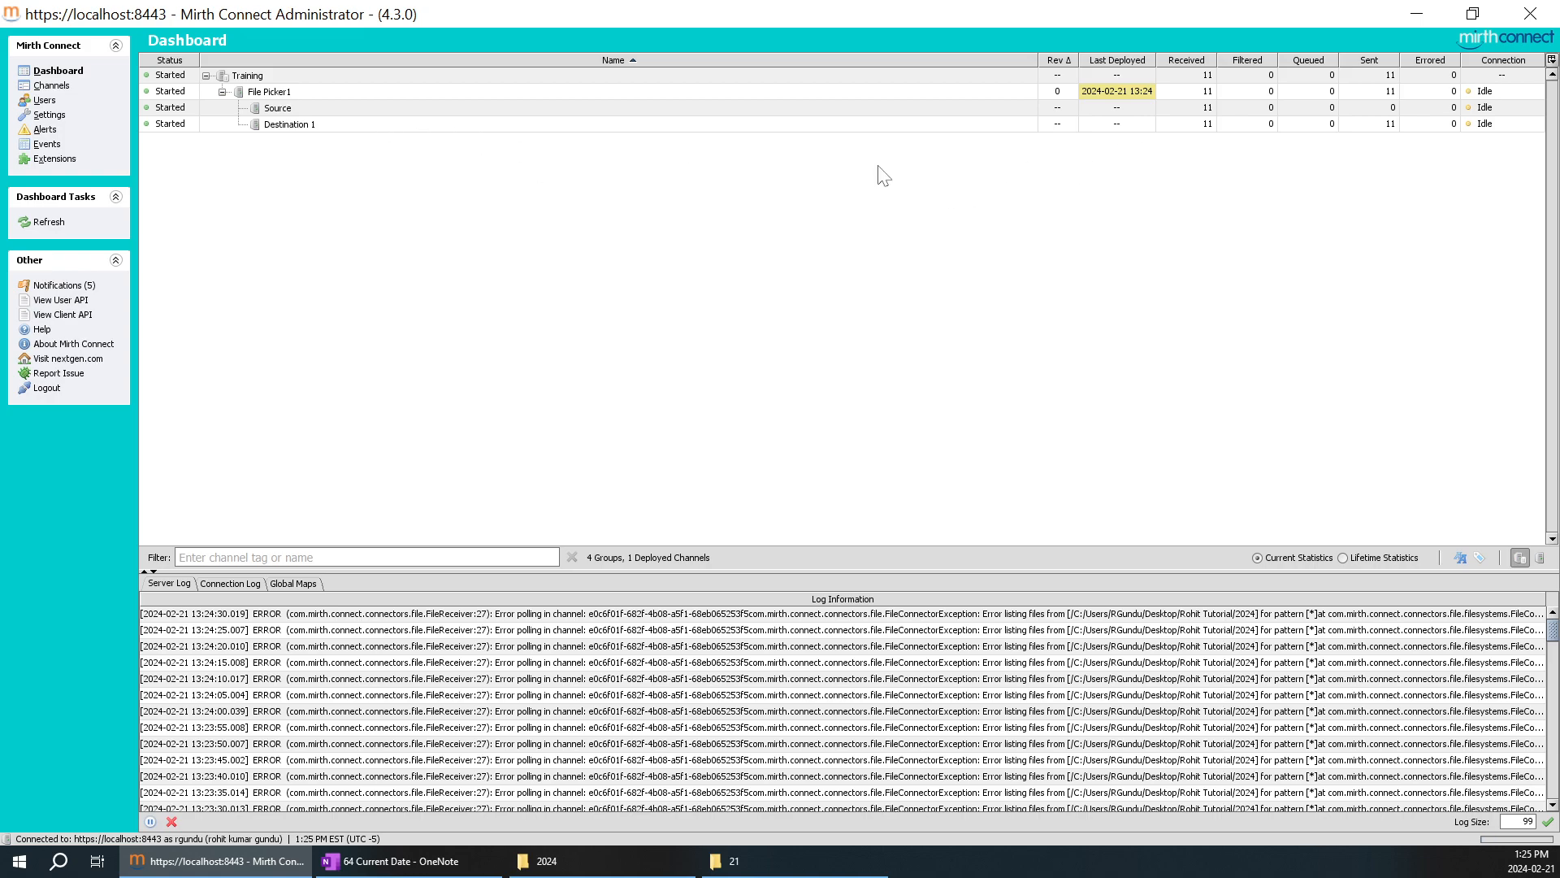
pyautogui.rightClick(813, 176)
pyautogui.click(864, 192)
pyautogui.click(788, 858)
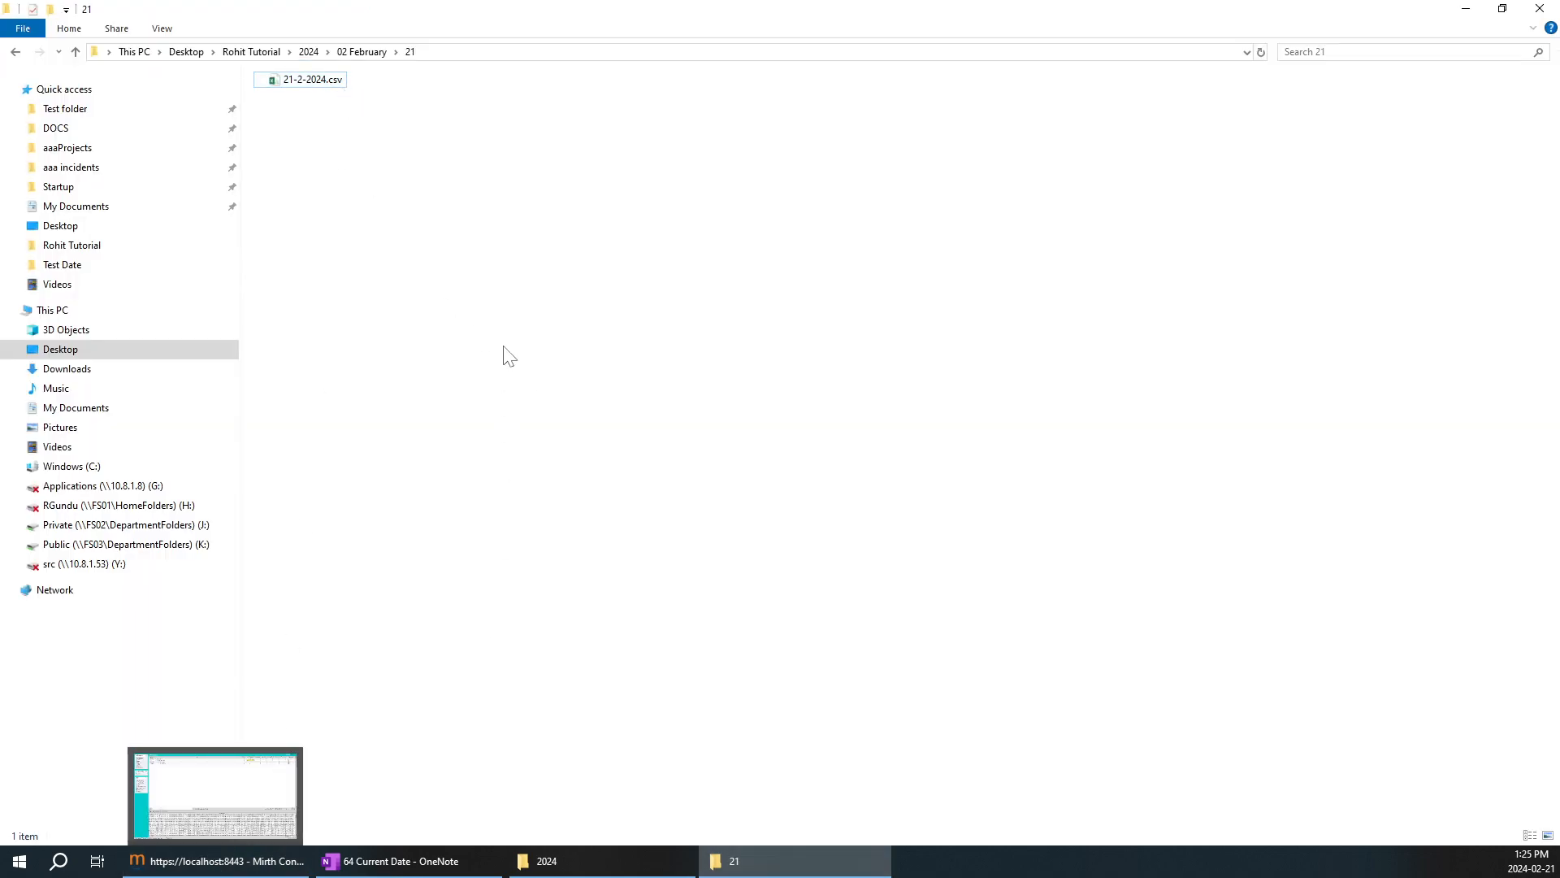
# Delete 21-2-2024.csv from folder 21, then switch to Mirth Connect and refresh the dashboard to check File Picker1's statistics.
pyautogui.click(318, 91)
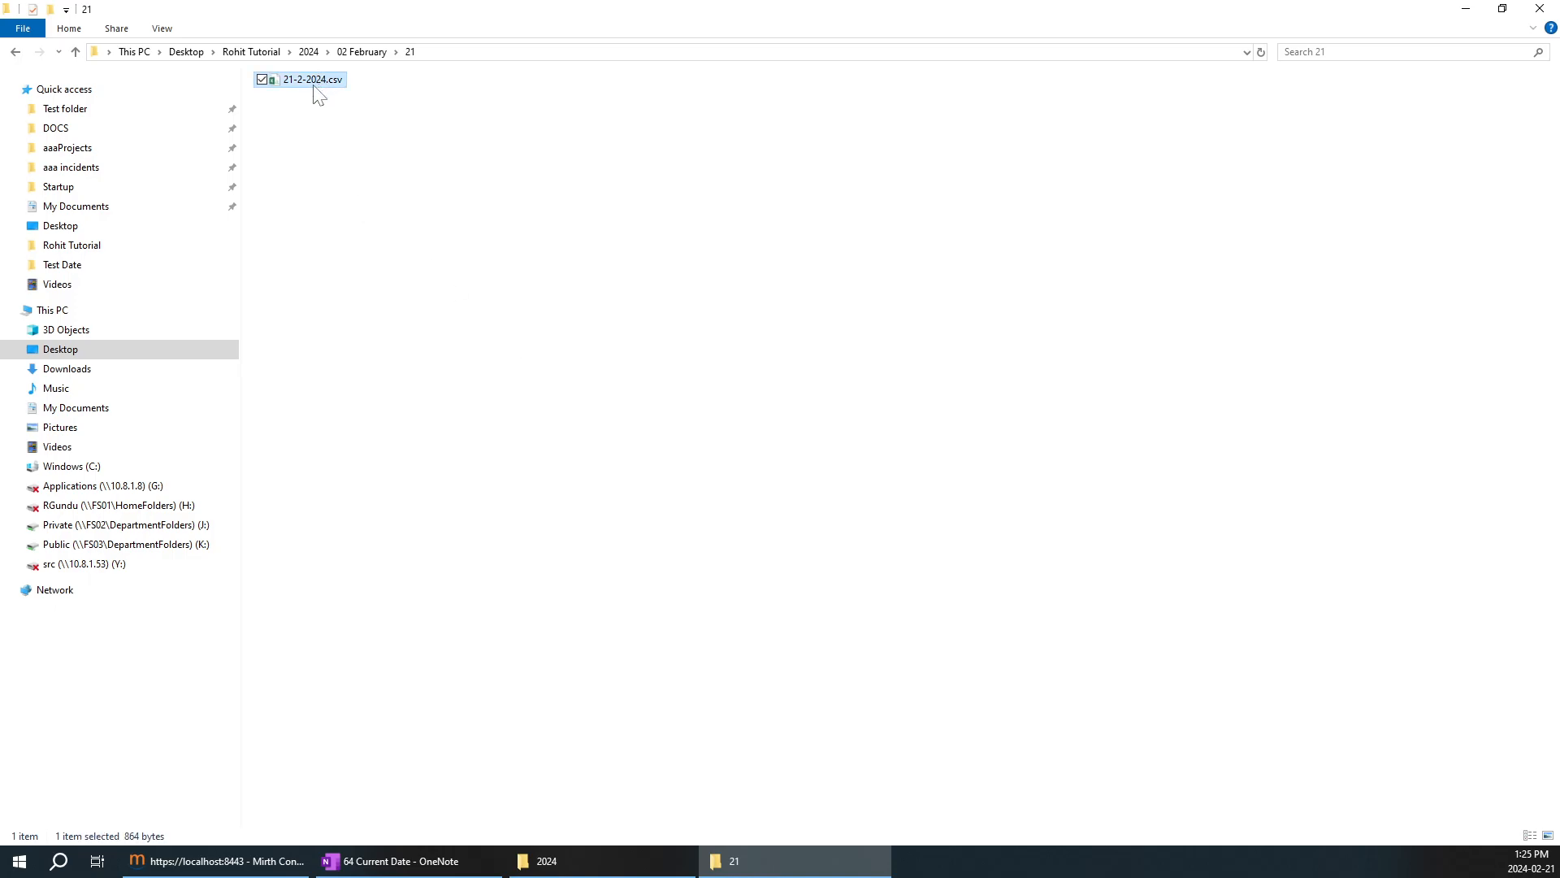
pyautogui.press('Delete')
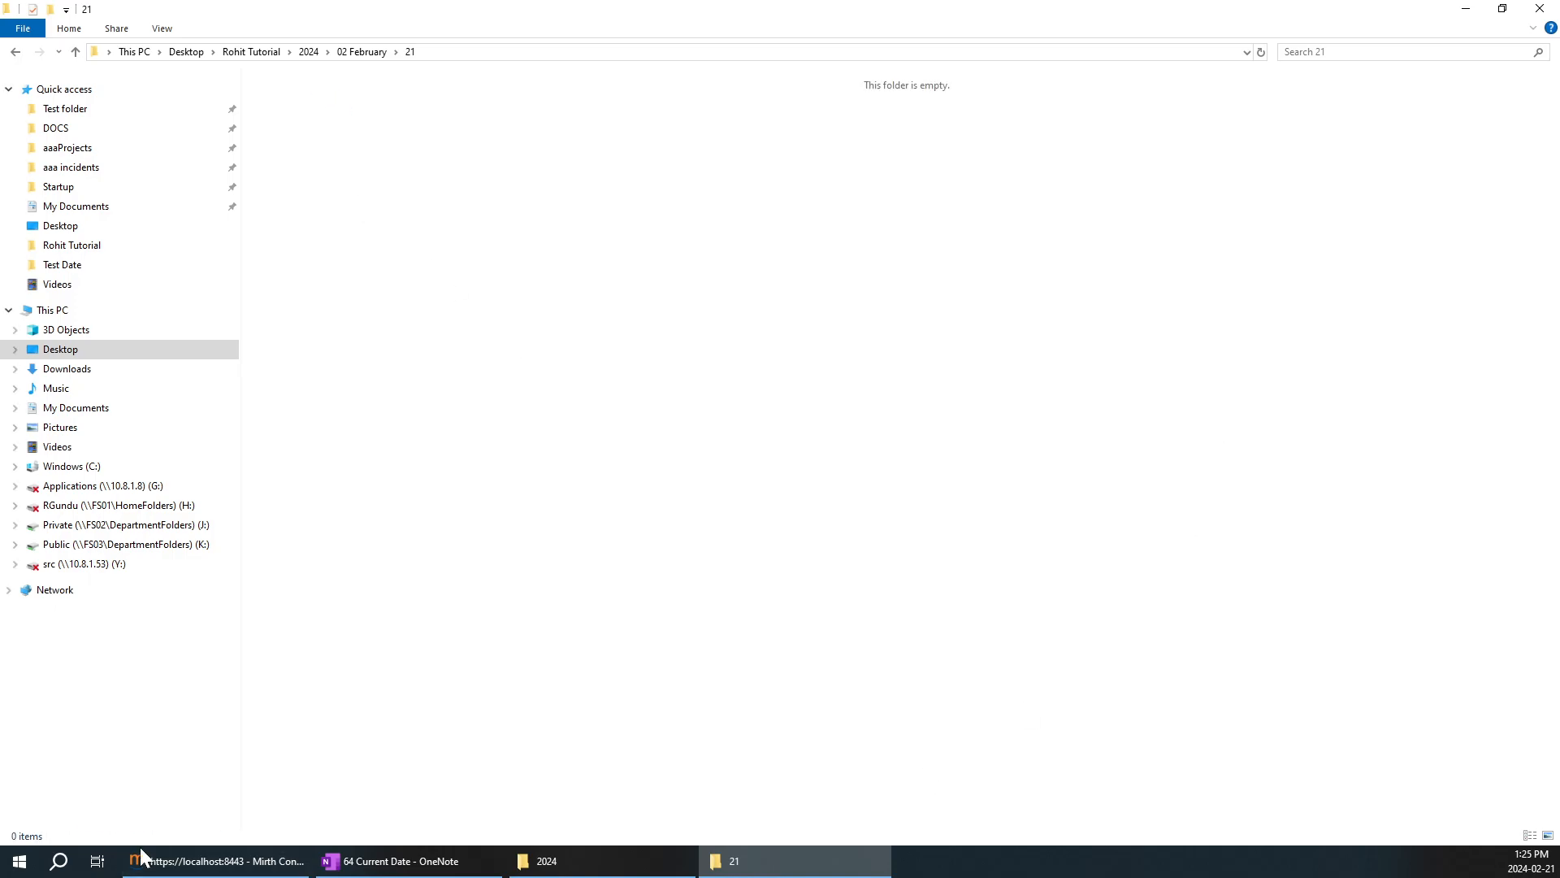
pyautogui.click(216, 861)
pyautogui.rightClick(1000, 218)
pyautogui.click(1008, 221)
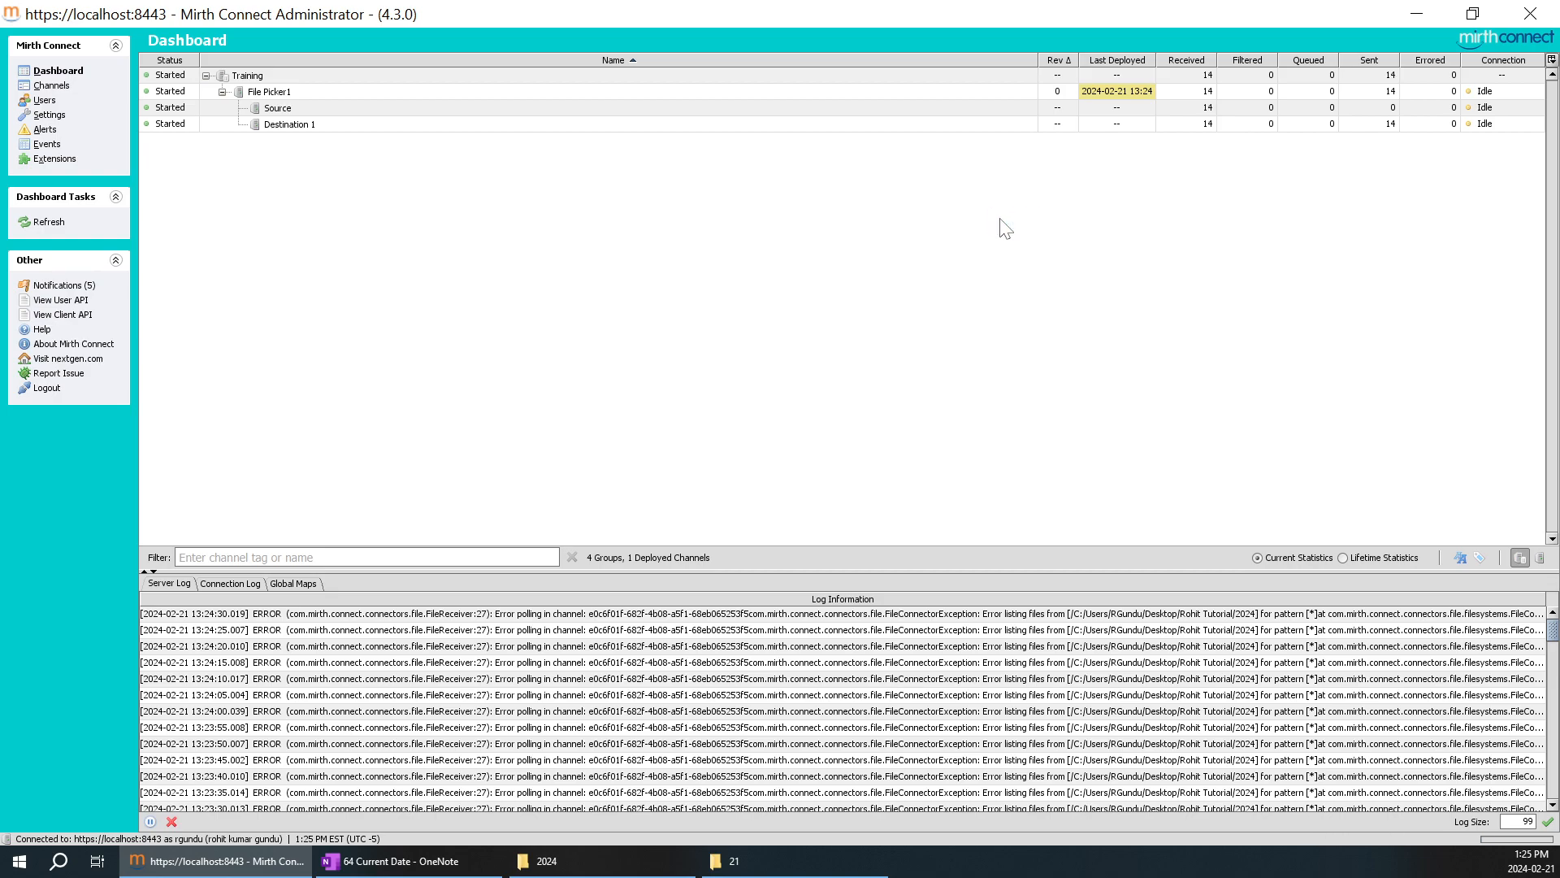
pyautogui.click(1197, 124)
pyautogui.click(870, 205)
# Check folder 21 and the date expressions in the OneNote table, and go up to the 02 February folder in File Explorer.
pyautogui.click(782, 863)
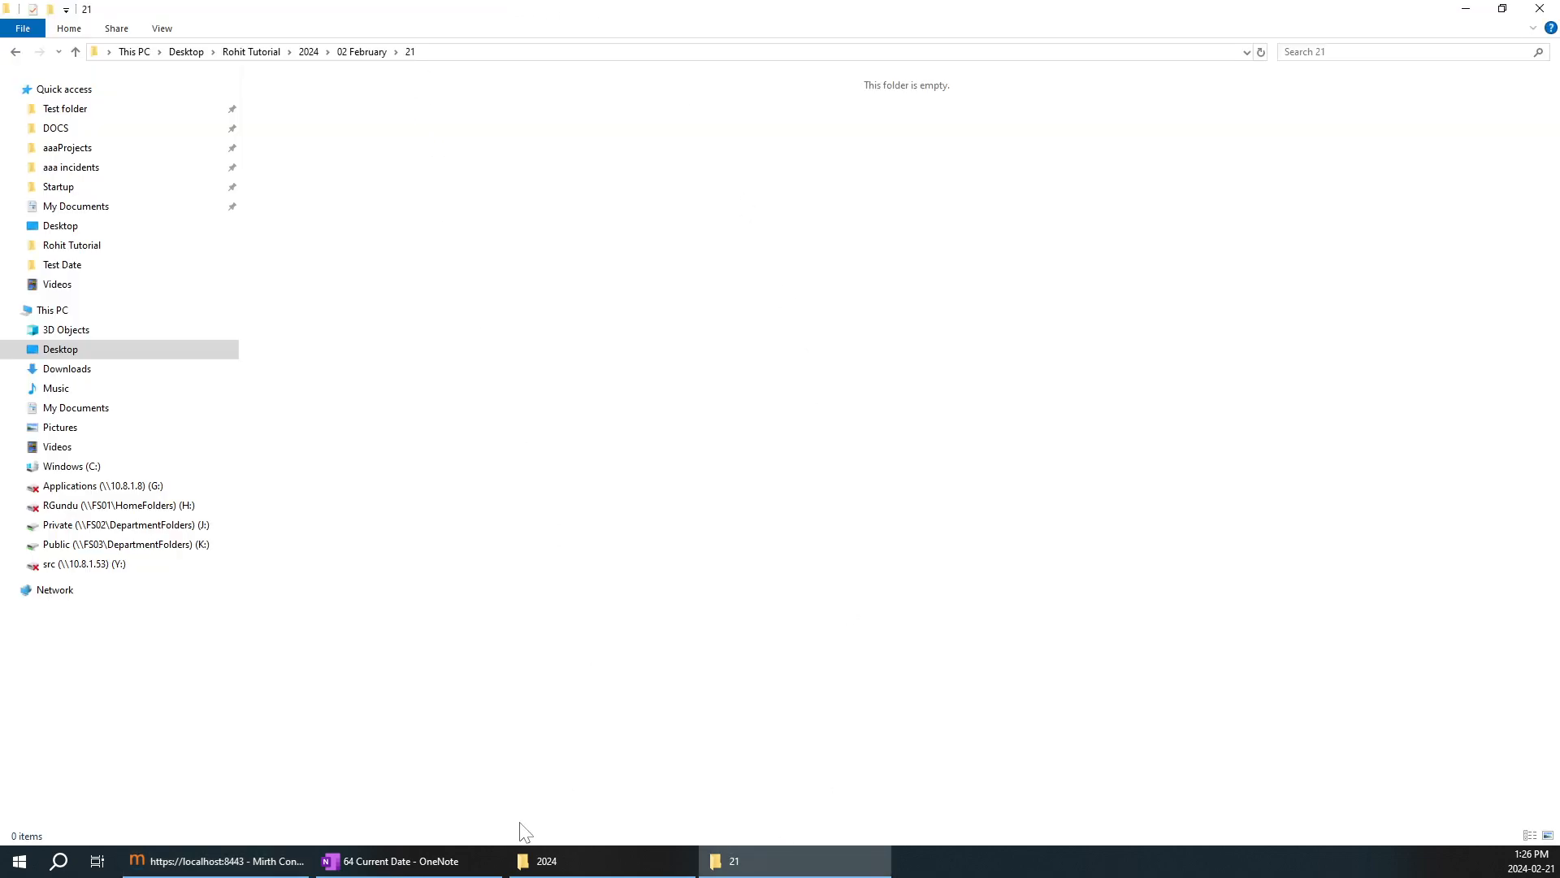
pyautogui.click(481, 849)
pyautogui.click(894, 565)
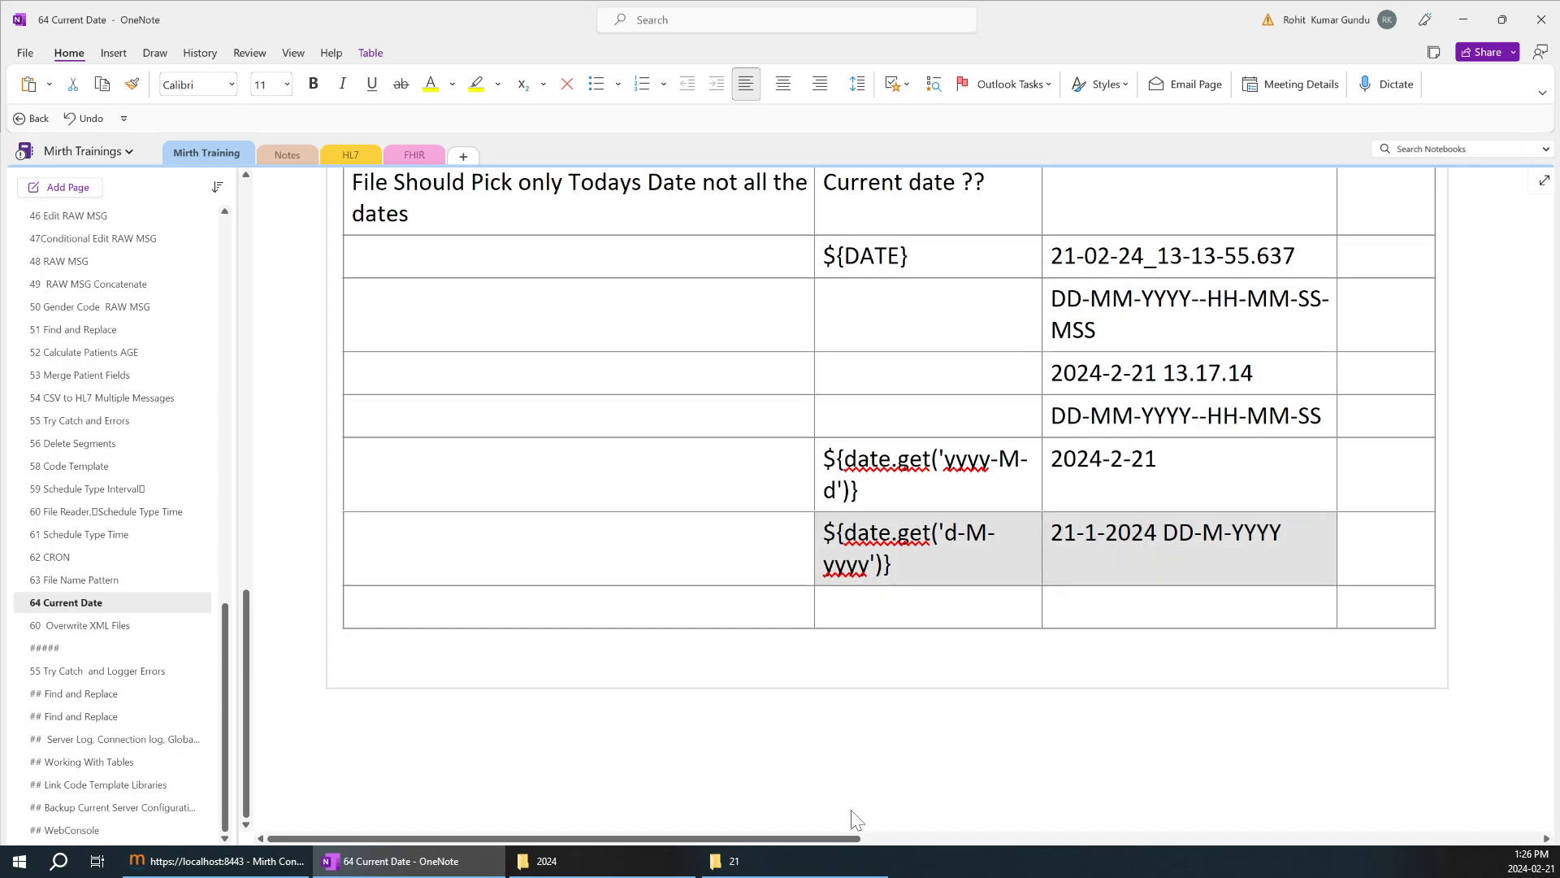
pyautogui.click(843, 859)
pyautogui.click(362, 52)
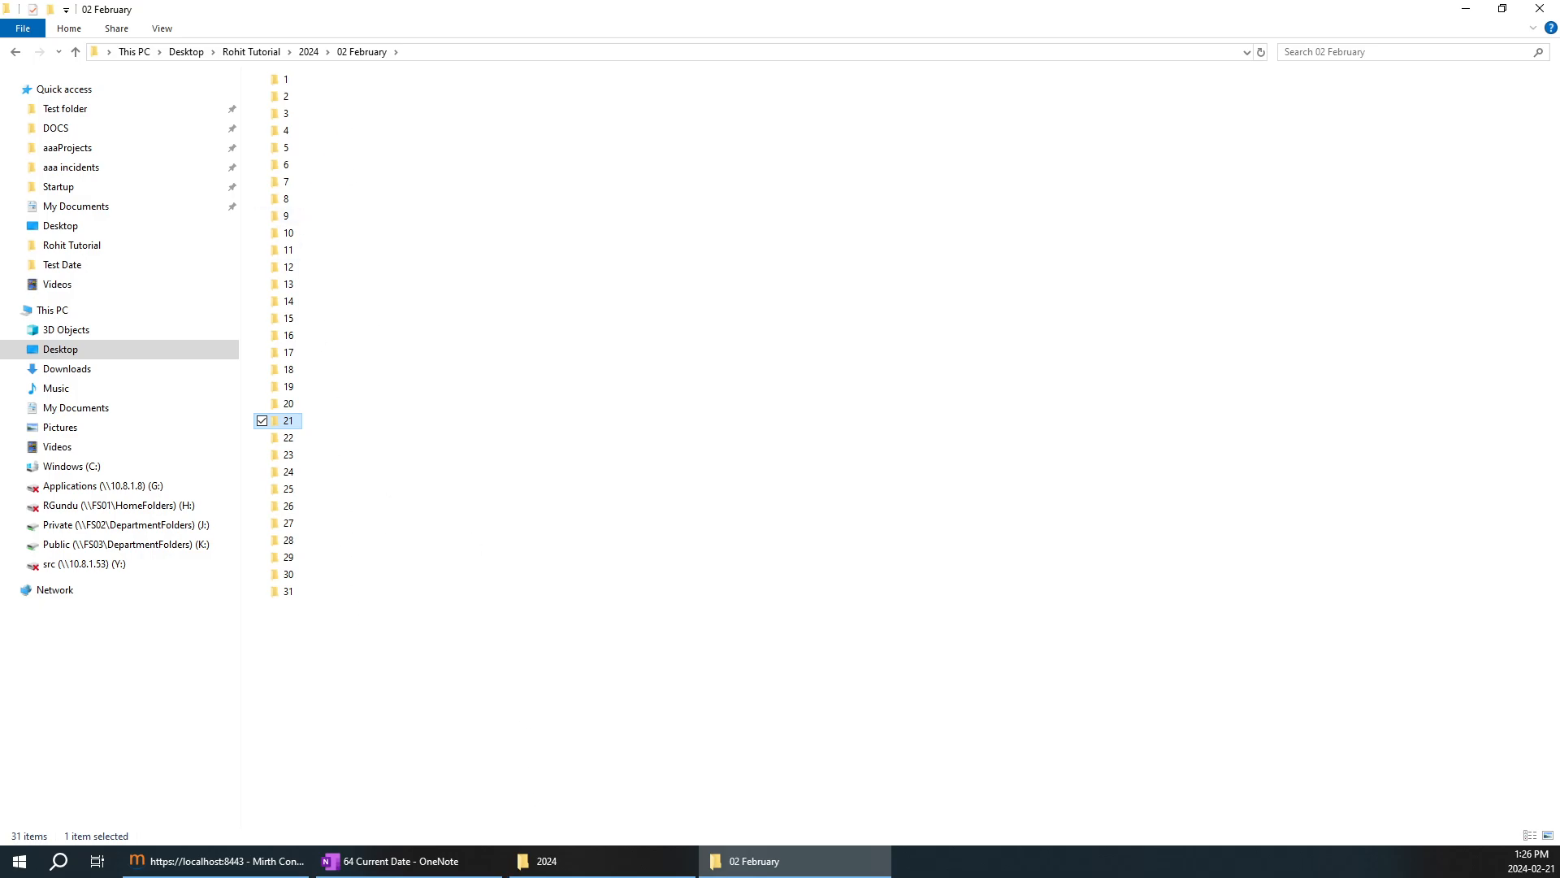
# Open the File Picker1 channel in Mirth Connect and examine the filename filter pattern in its source File Reader settings.
pyautogui.click(296, 861)
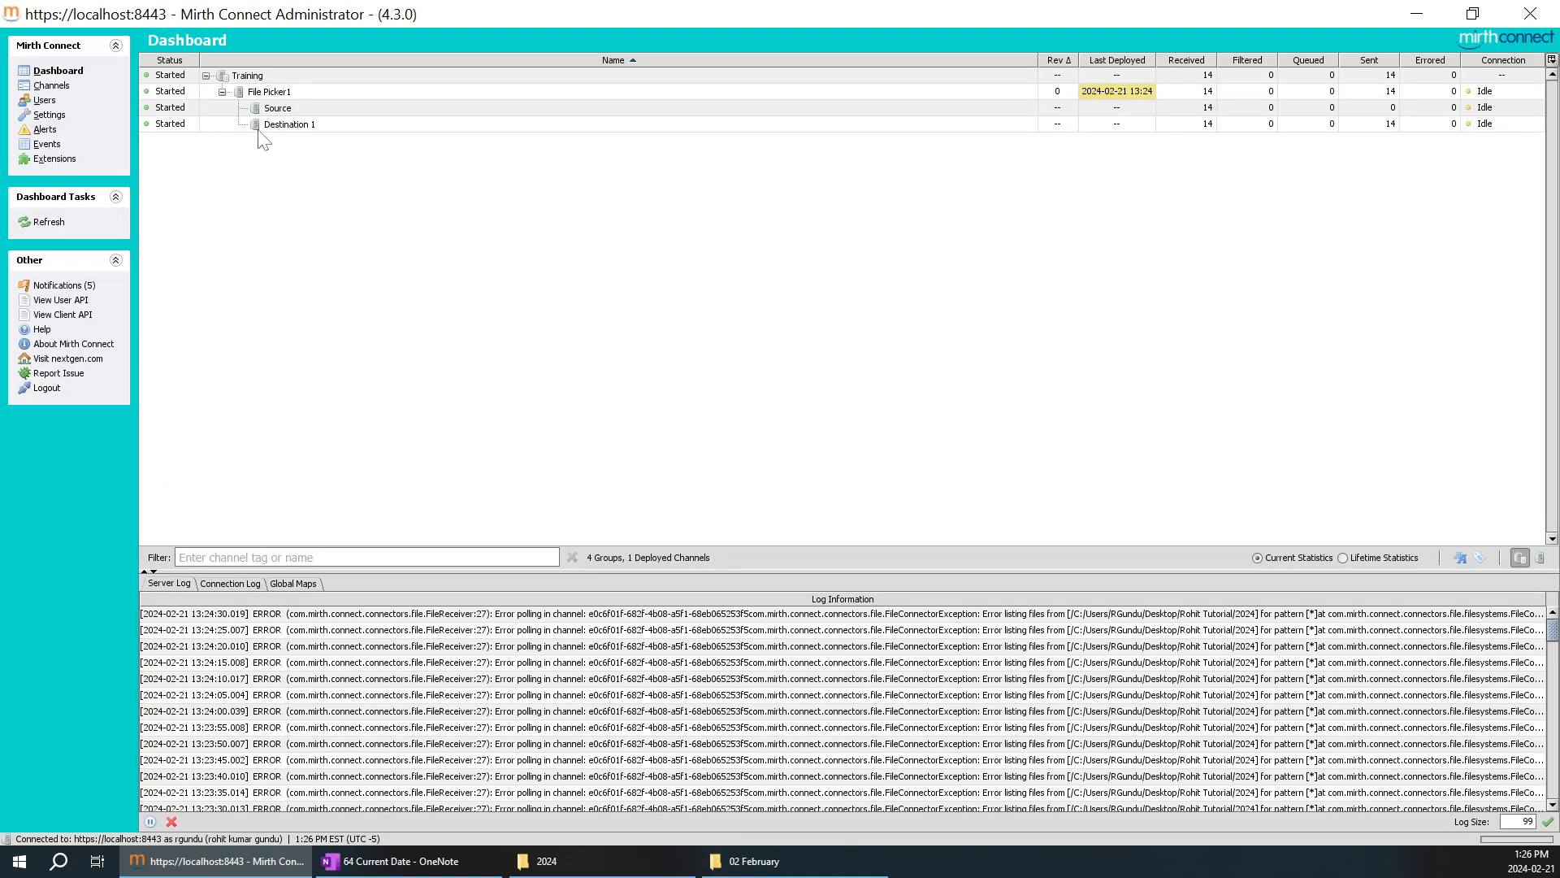
pyautogui.click(51, 85)
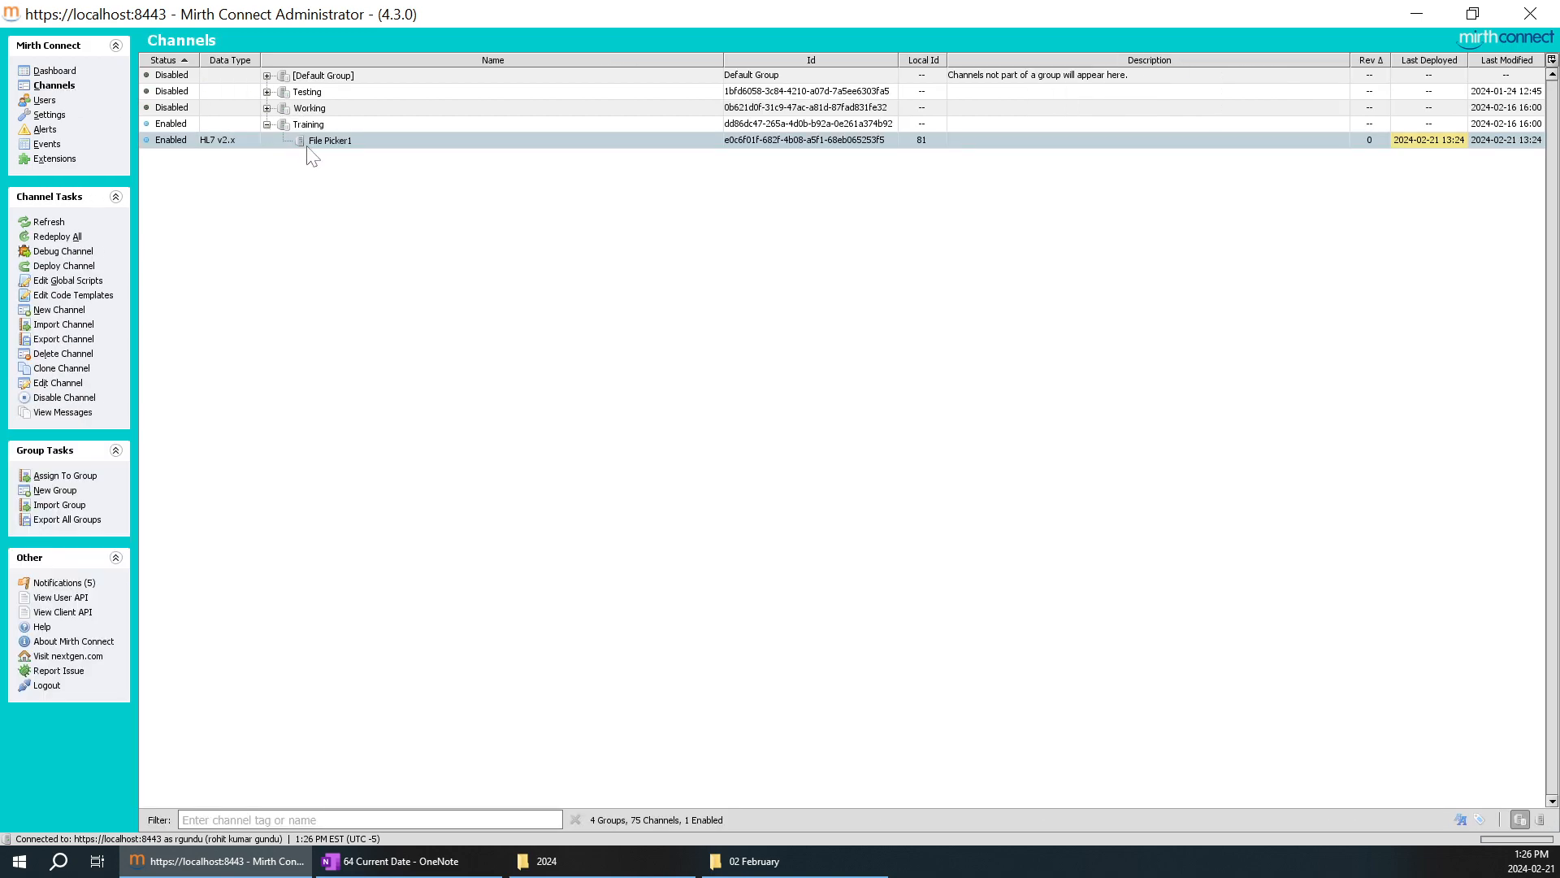
pyautogui.doubleClick(349, 146)
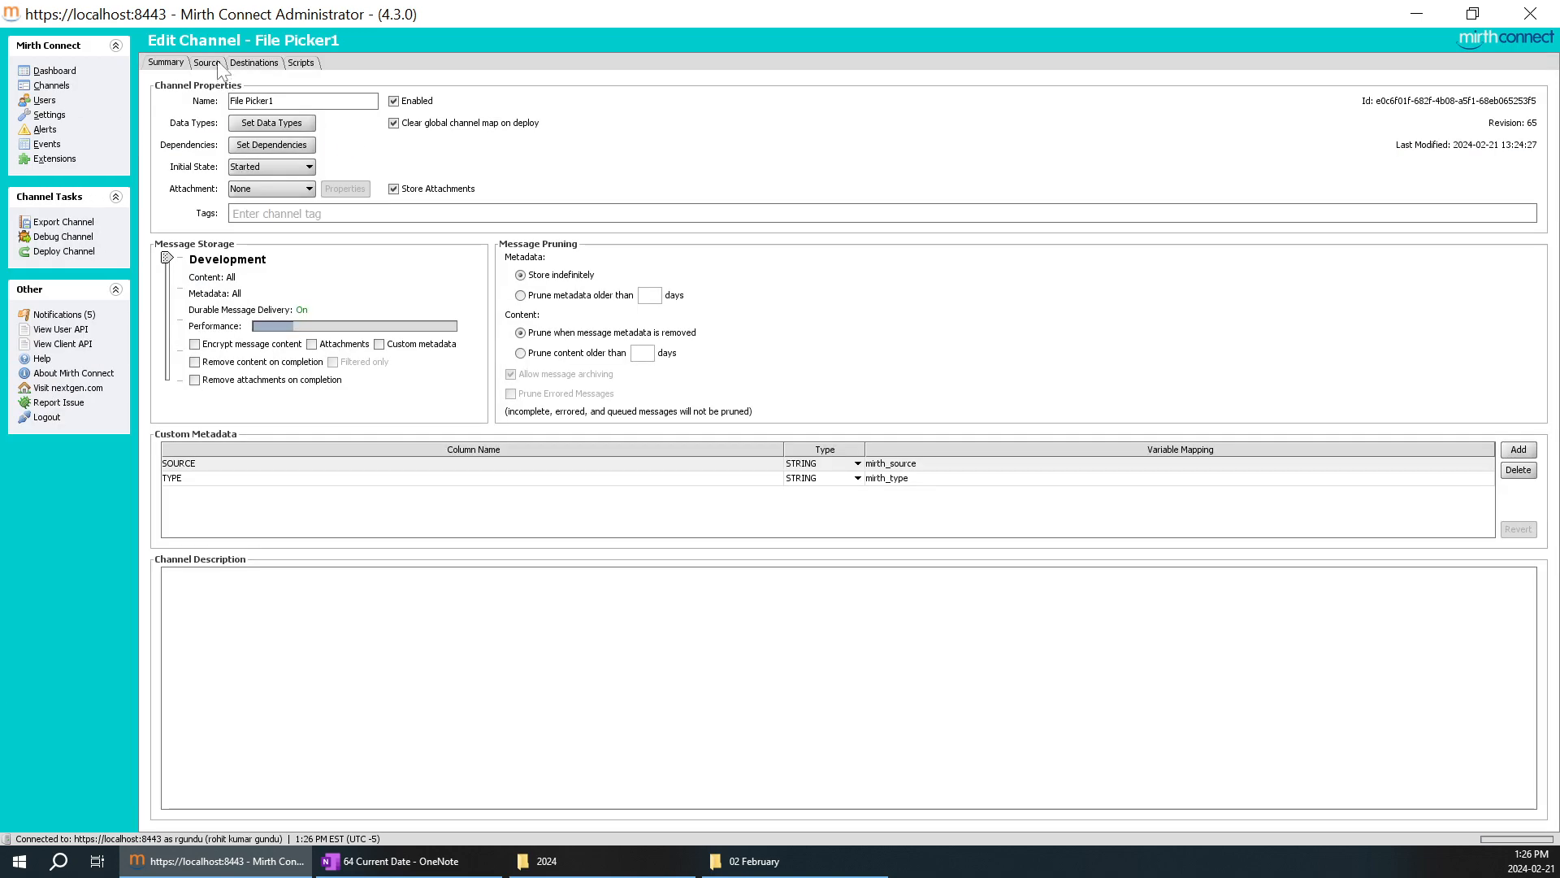
pyautogui.click(207, 62)
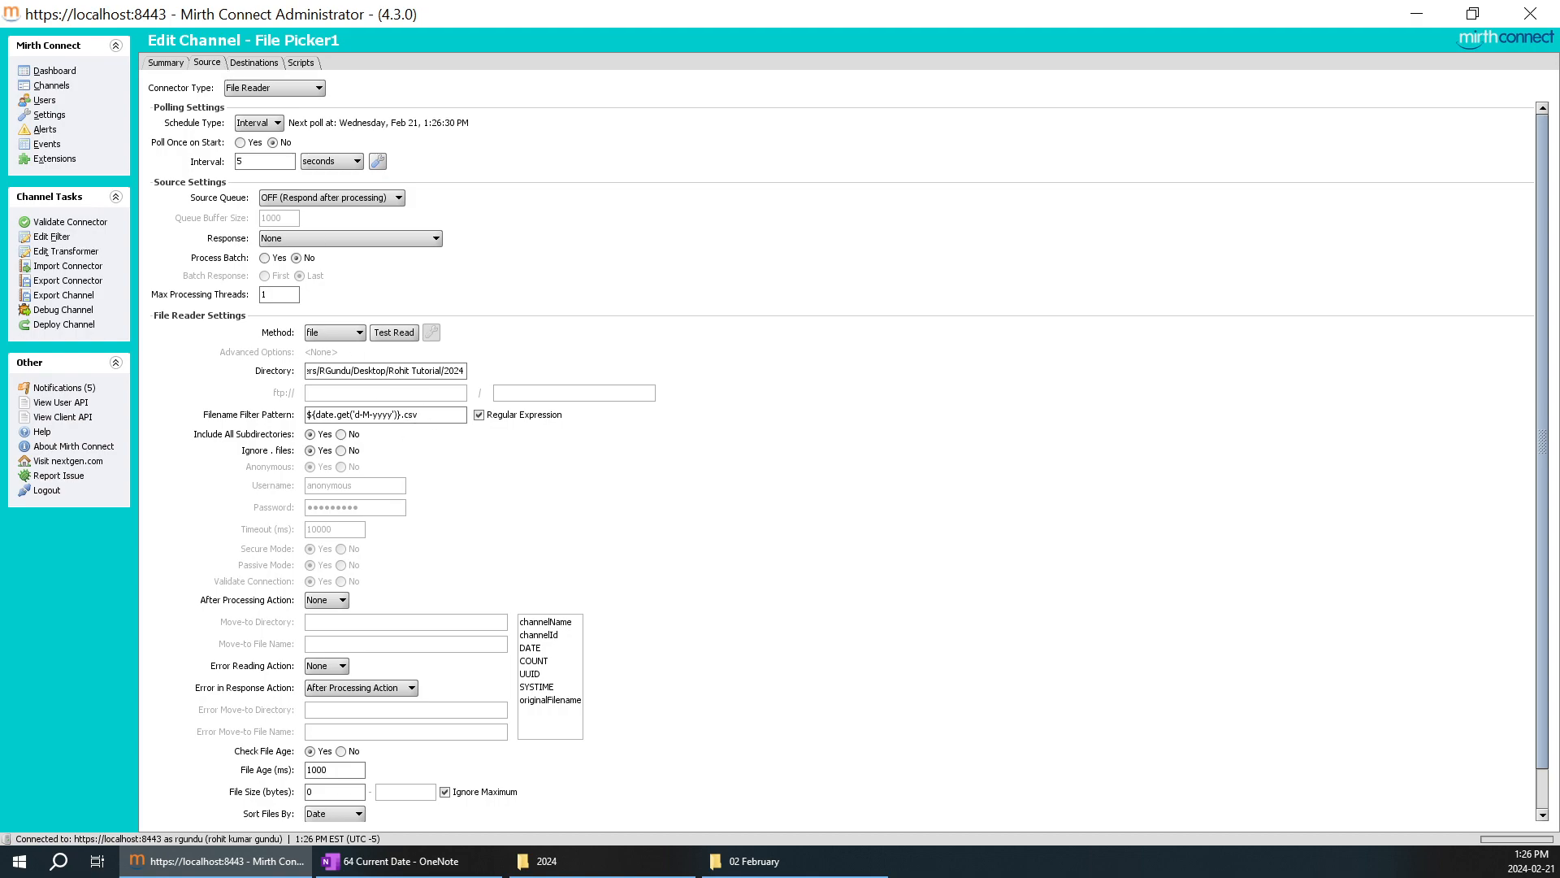
pyautogui.moveTo(428, 413); pyautogui.dragTo(306, 415)
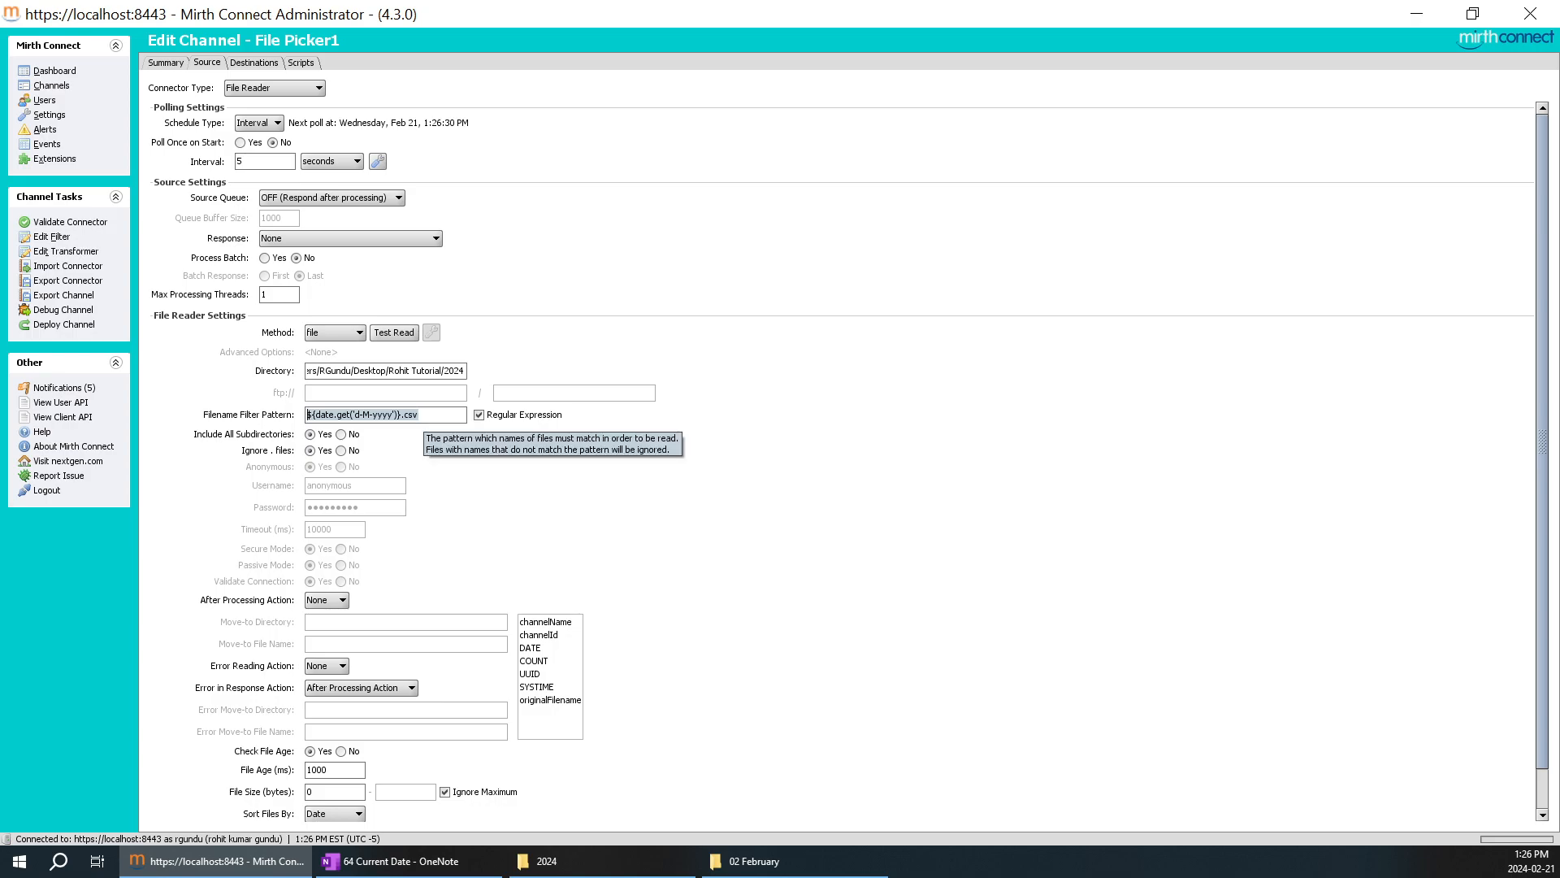
pyautogui.click(423, 415)
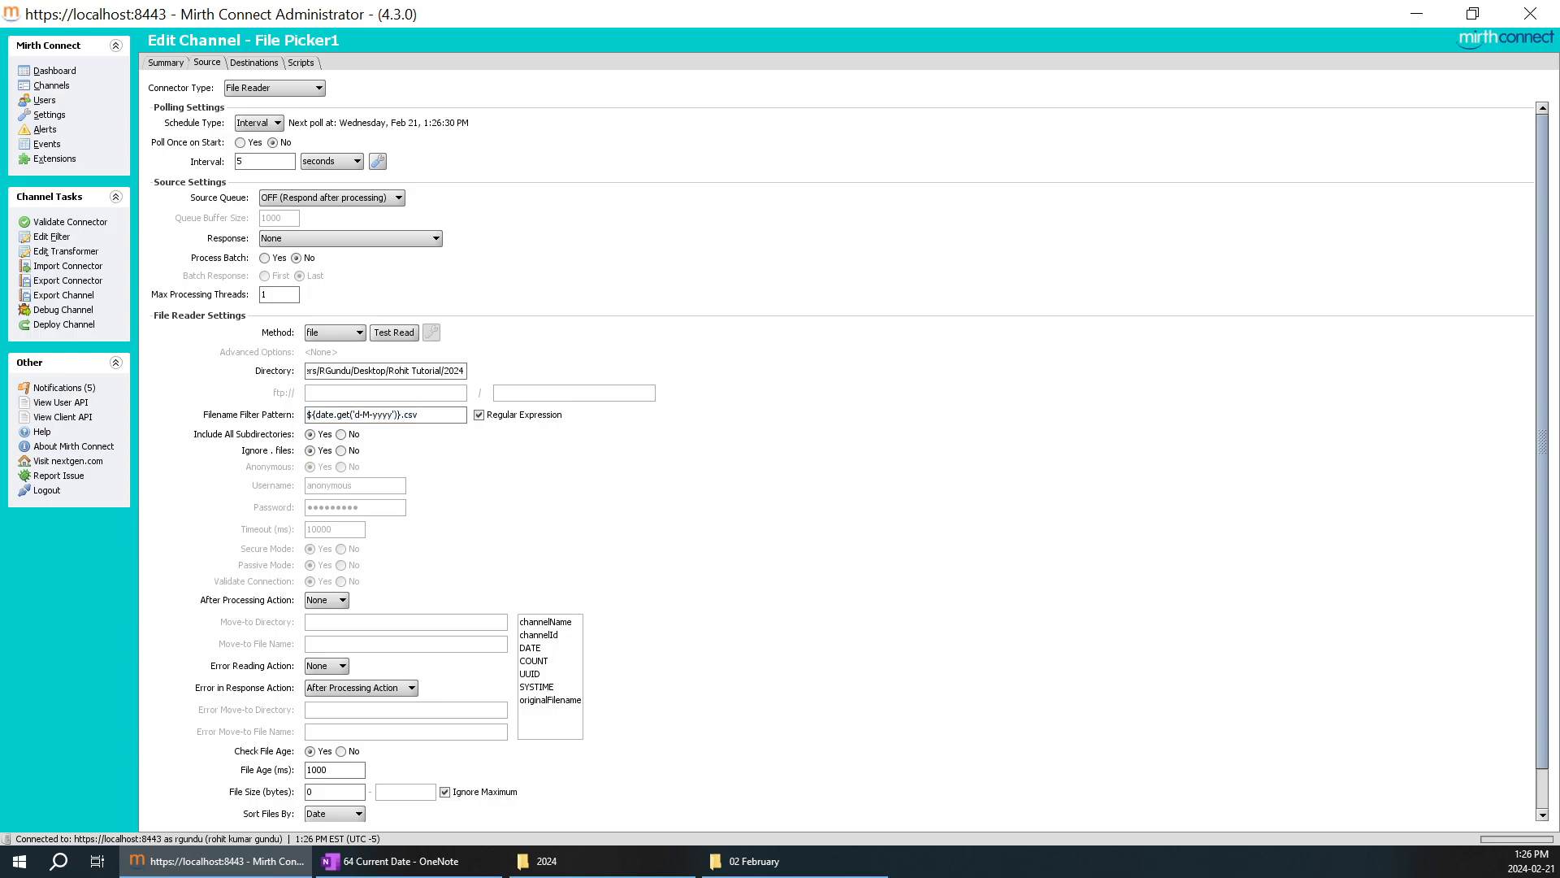
pyautogui.moveTo(424, 415); pyautogui.dragTo(307, 415)
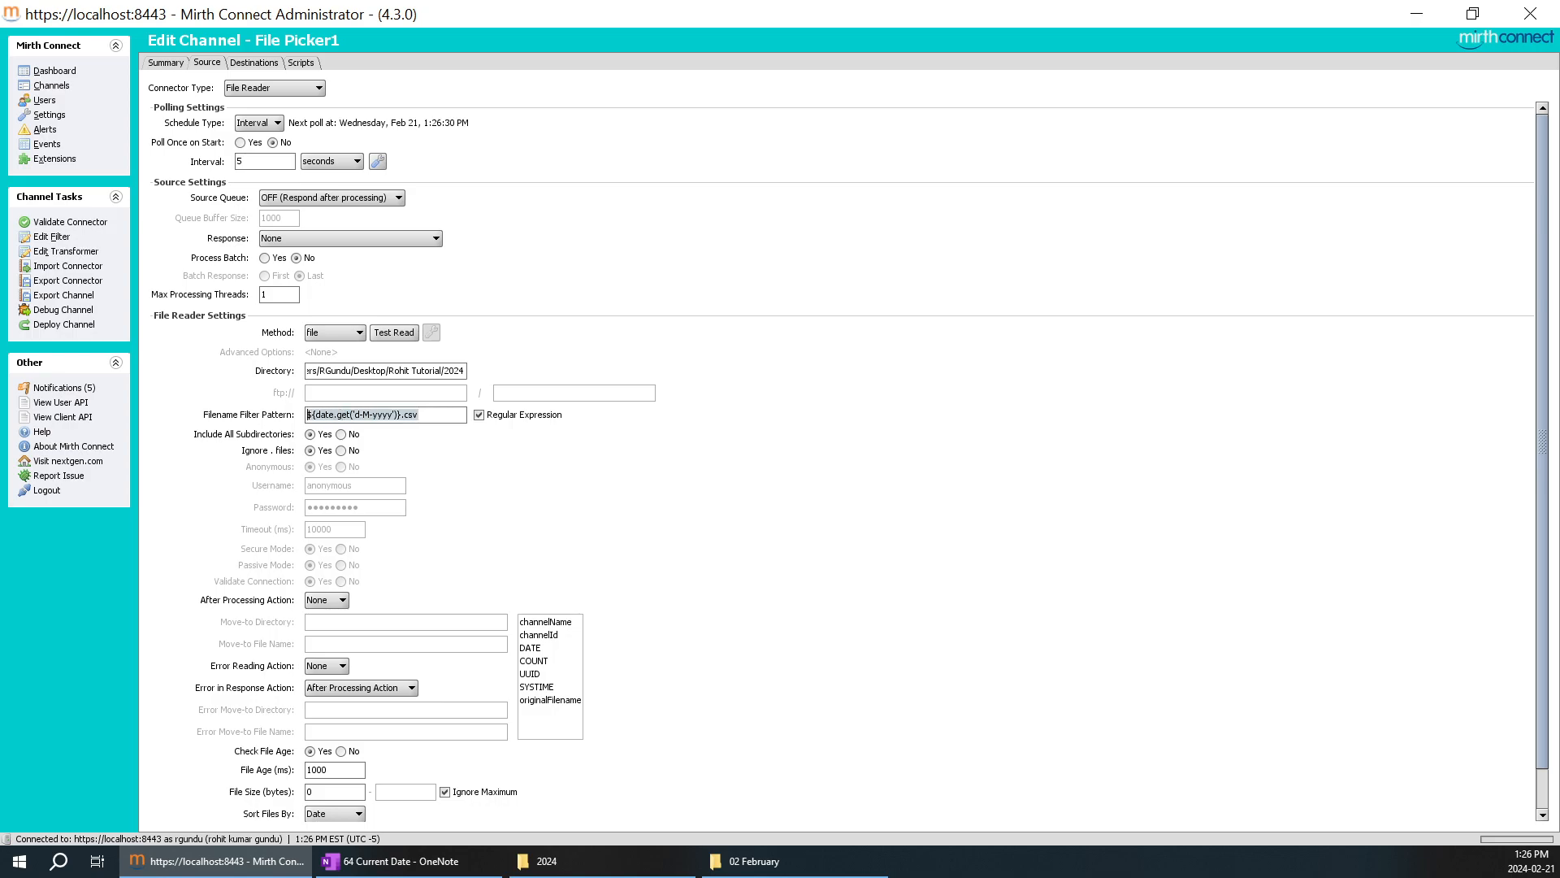
pyautogui.click(438, 415)
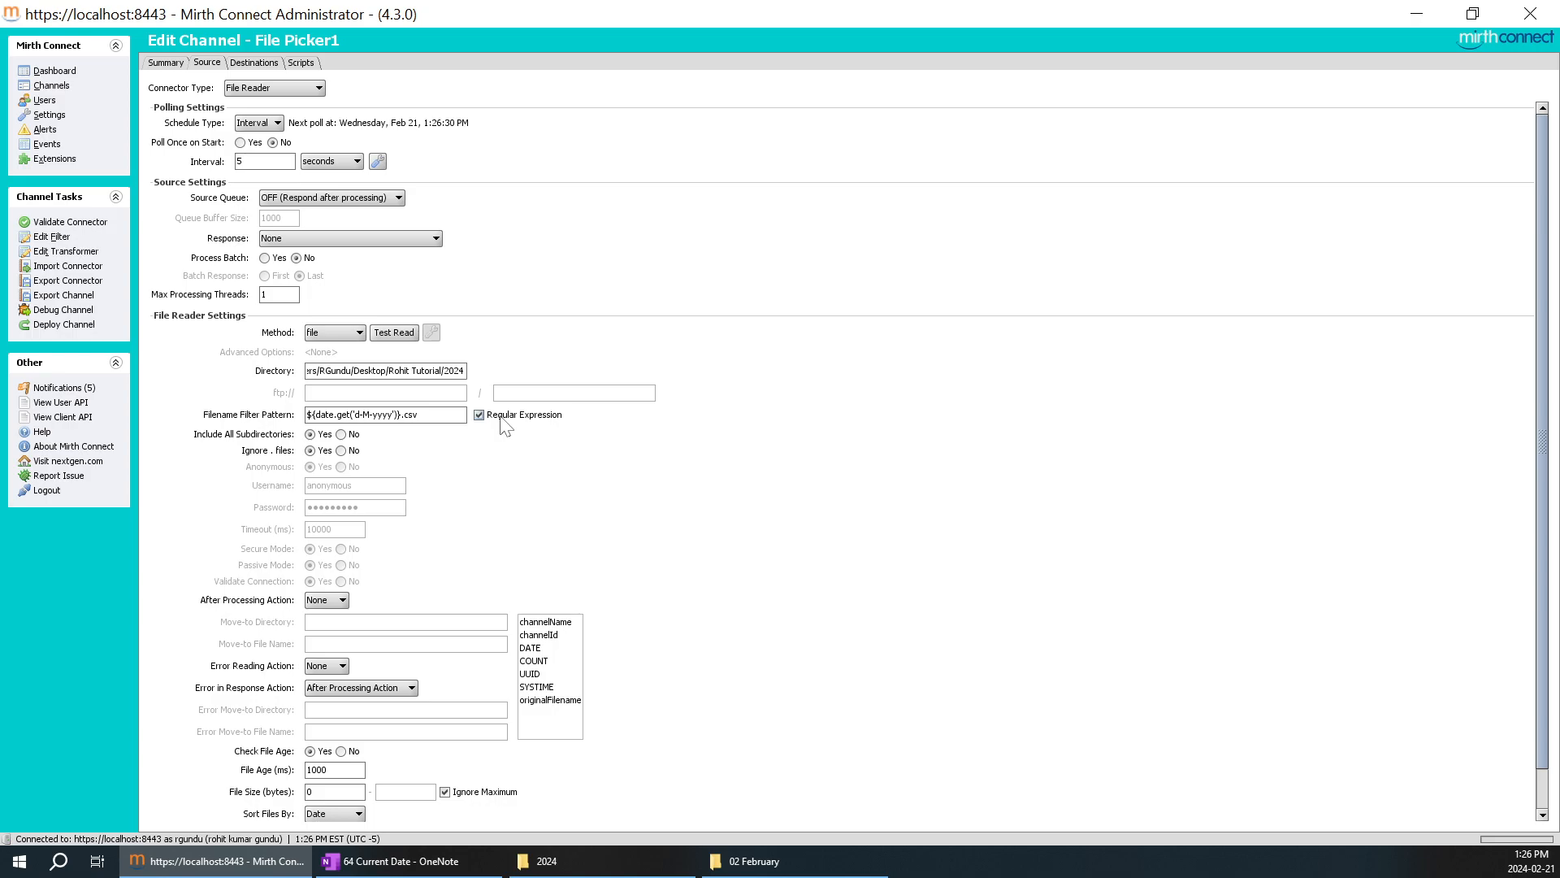
# Switch to OneNote and review the Requirements table on the 64 Current Date page, from the file-picking requirements to the date expressions.
pyautogui.click(402, 860)
pyautogui.scroll(10, 894, 488)
pyautogui.scroll(3, 893, 487)
pyautogui.moveTo(728, 520); pyautogui.dragTo(350, 520)
pyautogui.click(465, 524)
pyautogui.scroll(-10, 512, 610)
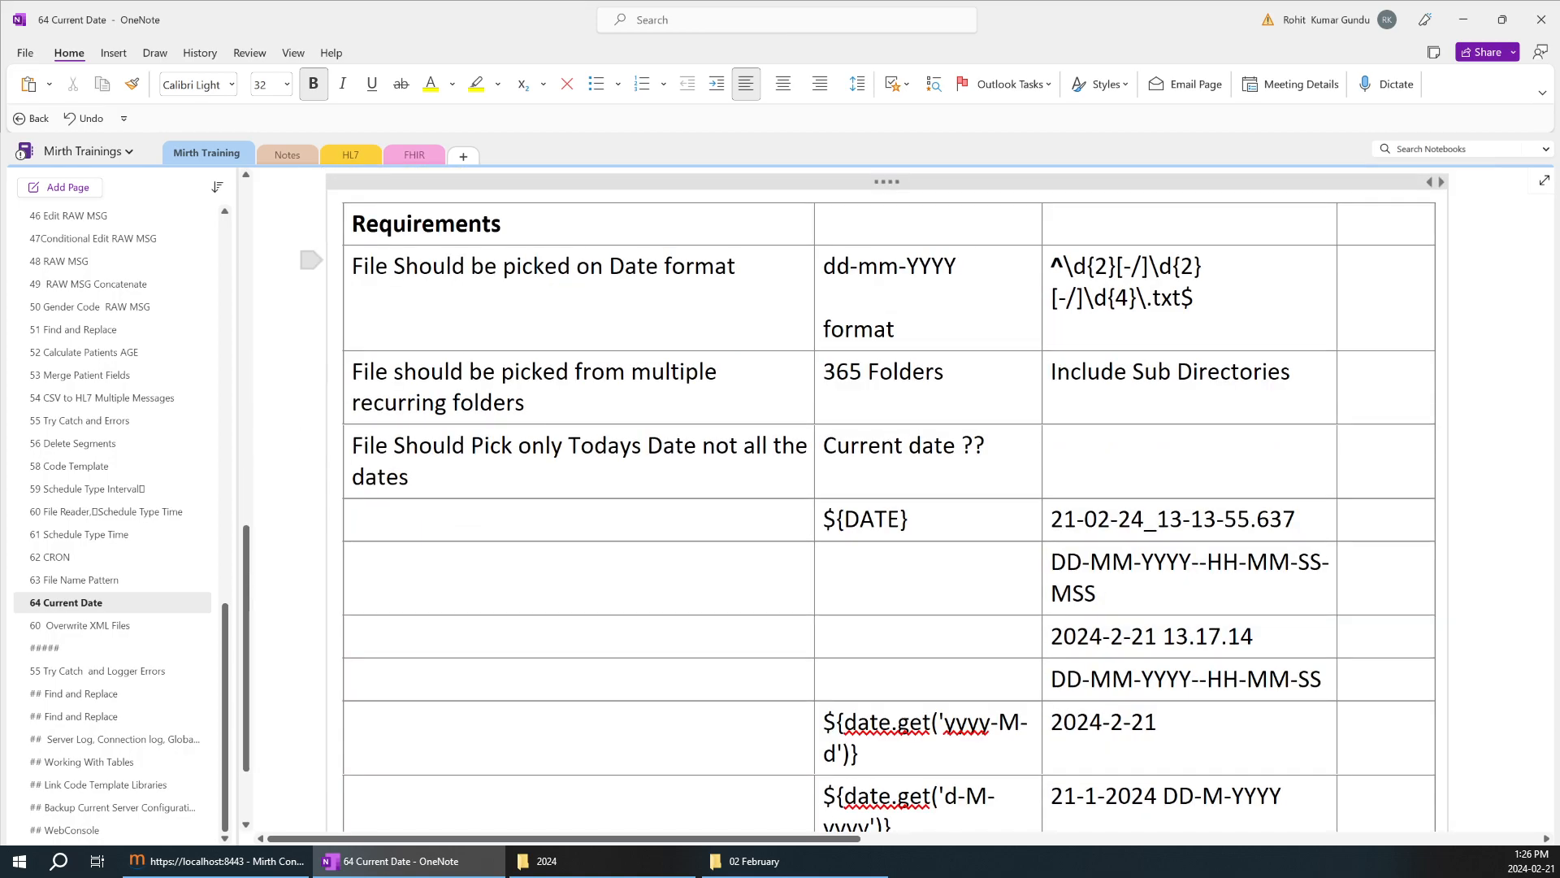
pyautogui.moveTo(520, 268); pyautogui.dragTo(536, 459)
pyautogui.scroll(-3, 537, 406)
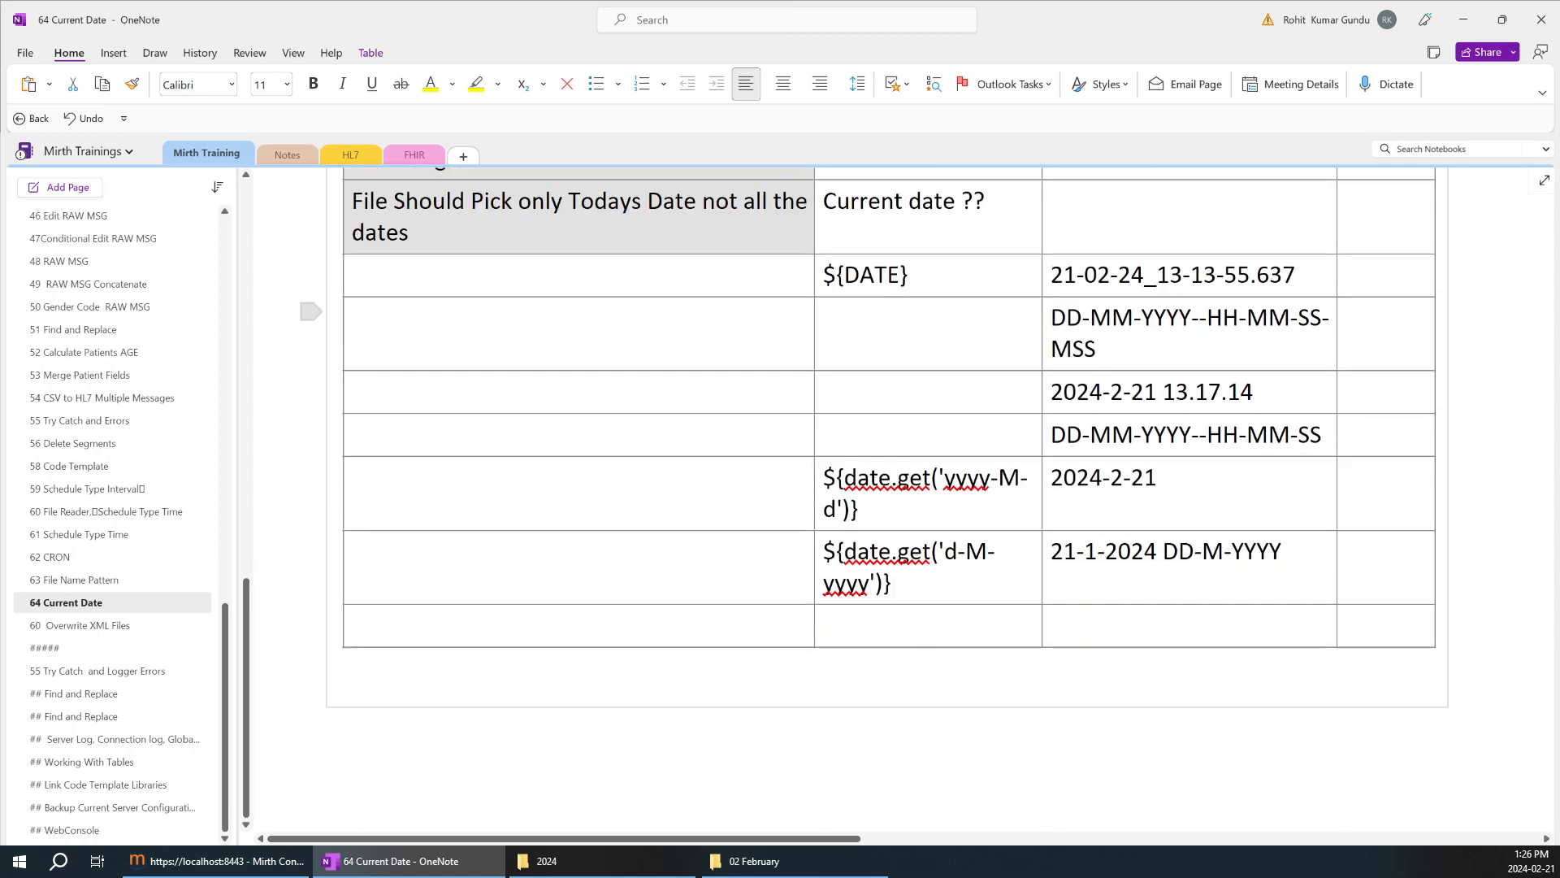
pyautogui.moveTo(569, 316); pyautogui.dragTo(569, 546)
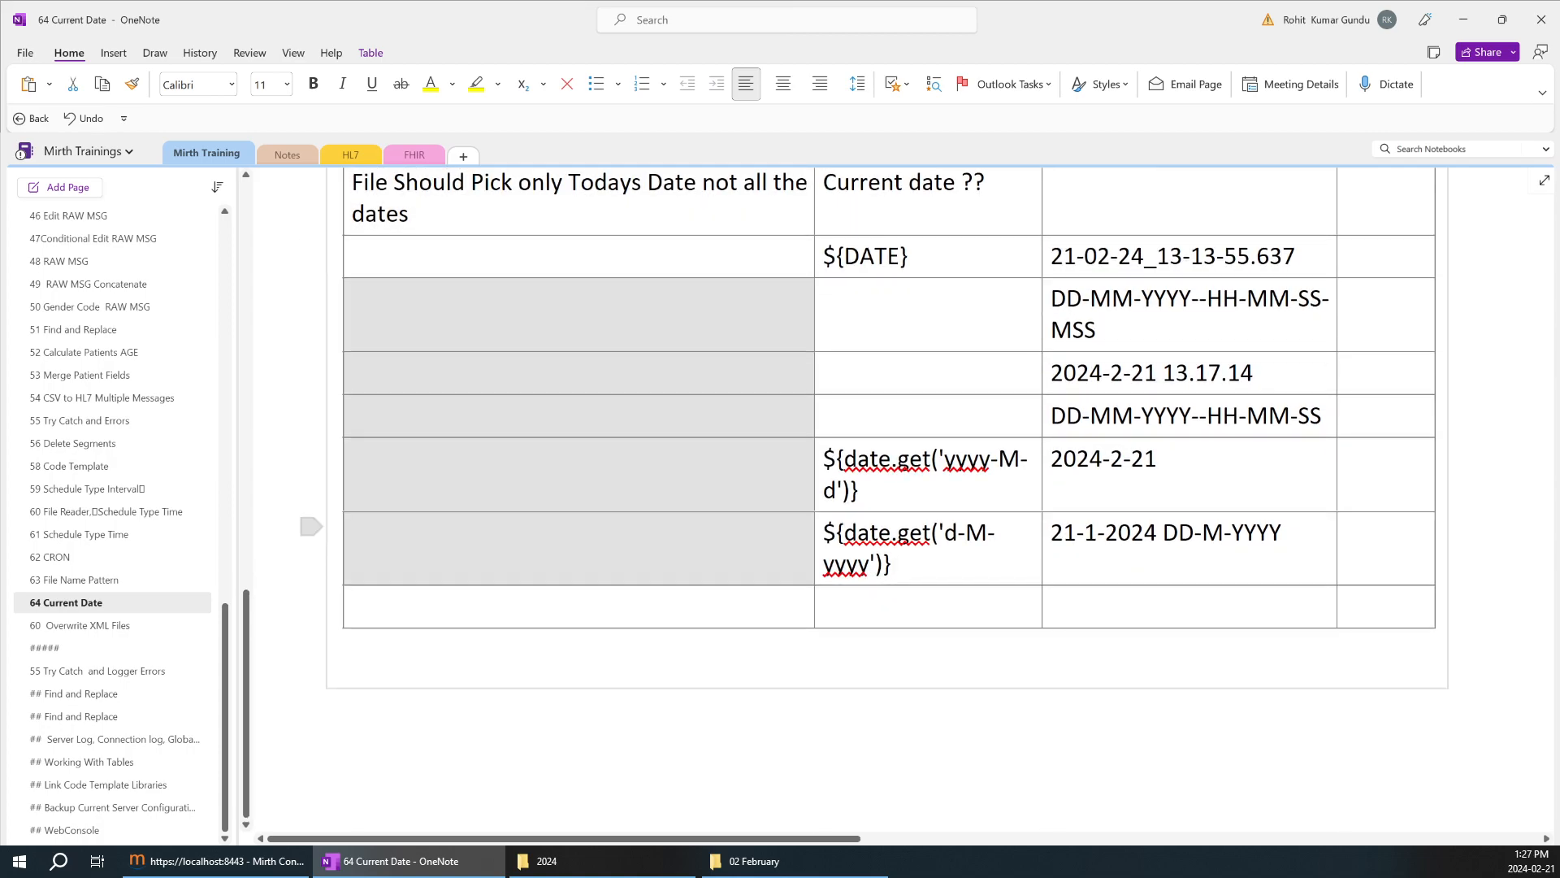
# Look over the 64 Current Date page's title banner and File Reader Settings picture alongside the start of the Requirements table.
pyautogui.scroll(2, 569, 546)
pyautogui.scroll(15, 893, 488)
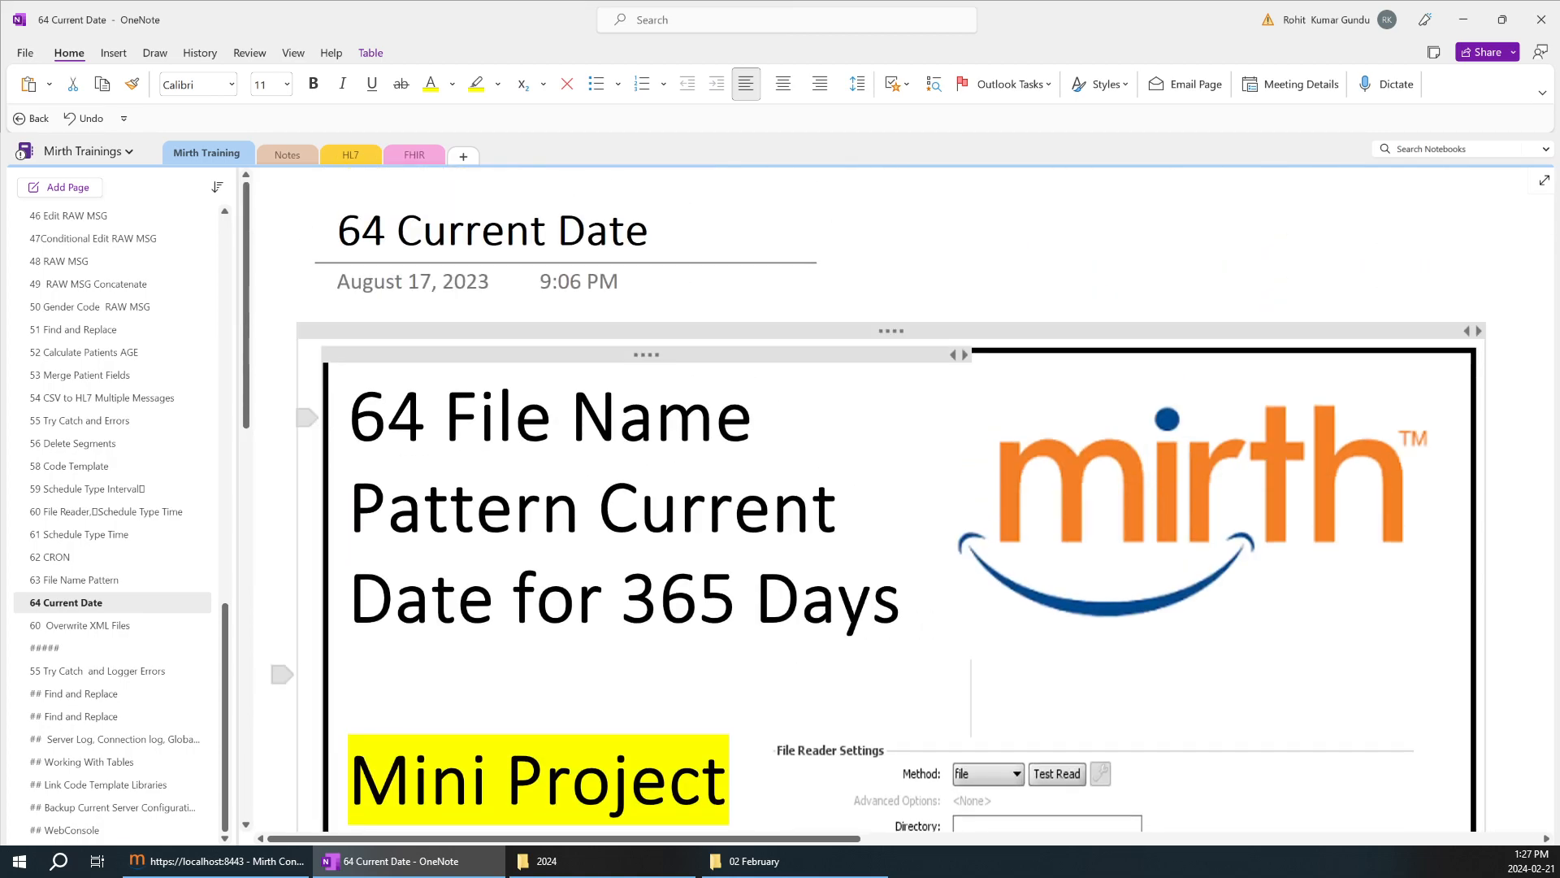
pyautogui.scroll(-3, 894, 487)
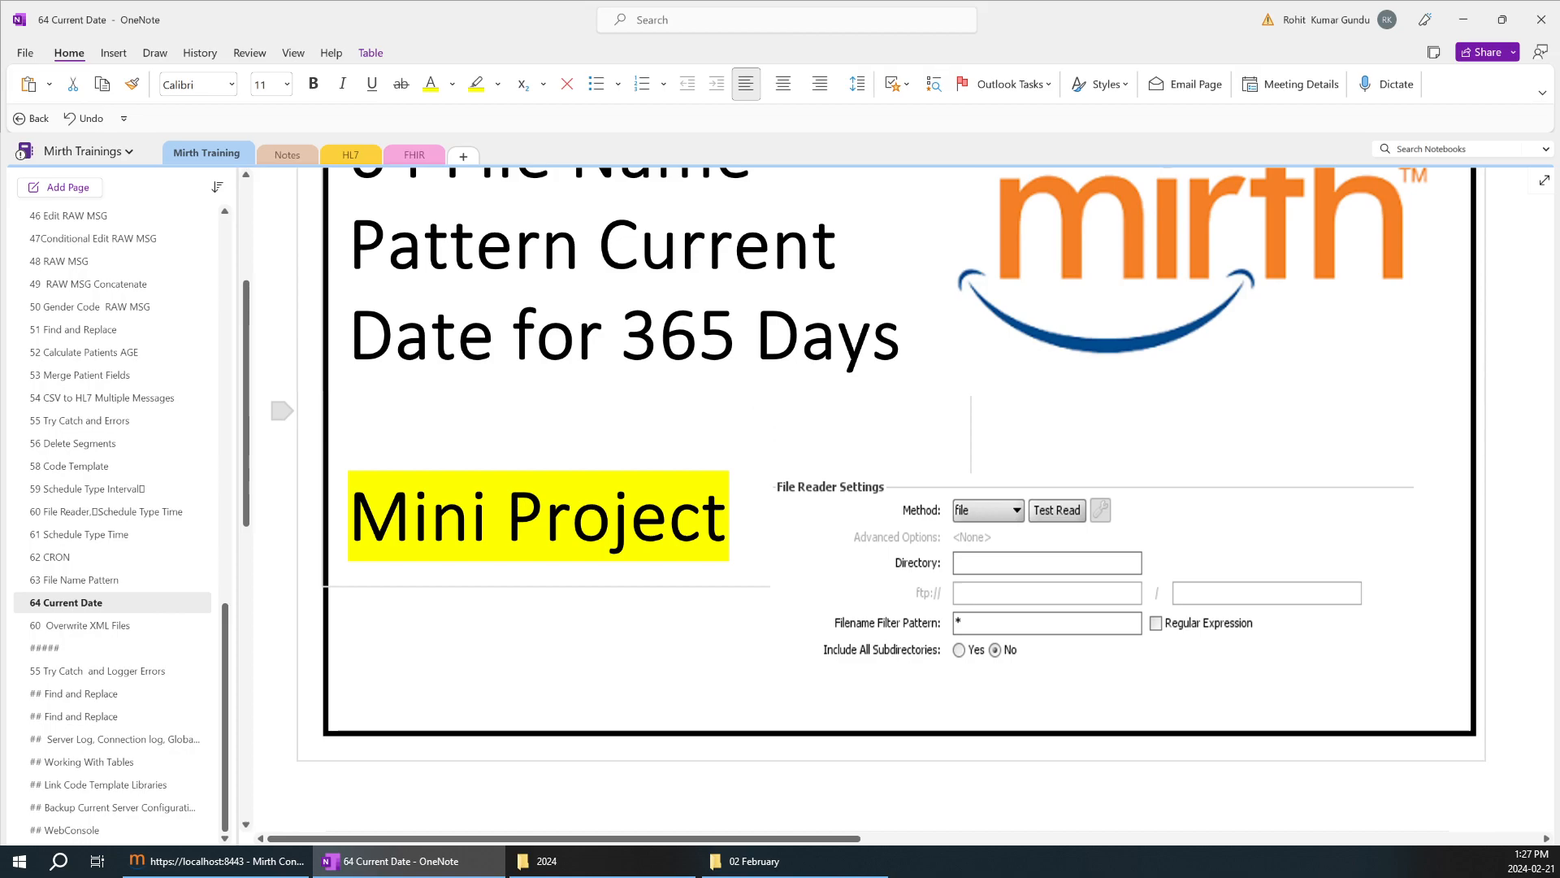
pyautogui.scroll(2, 894, 487)
pyautogui.scroll(-10, 894, 488)
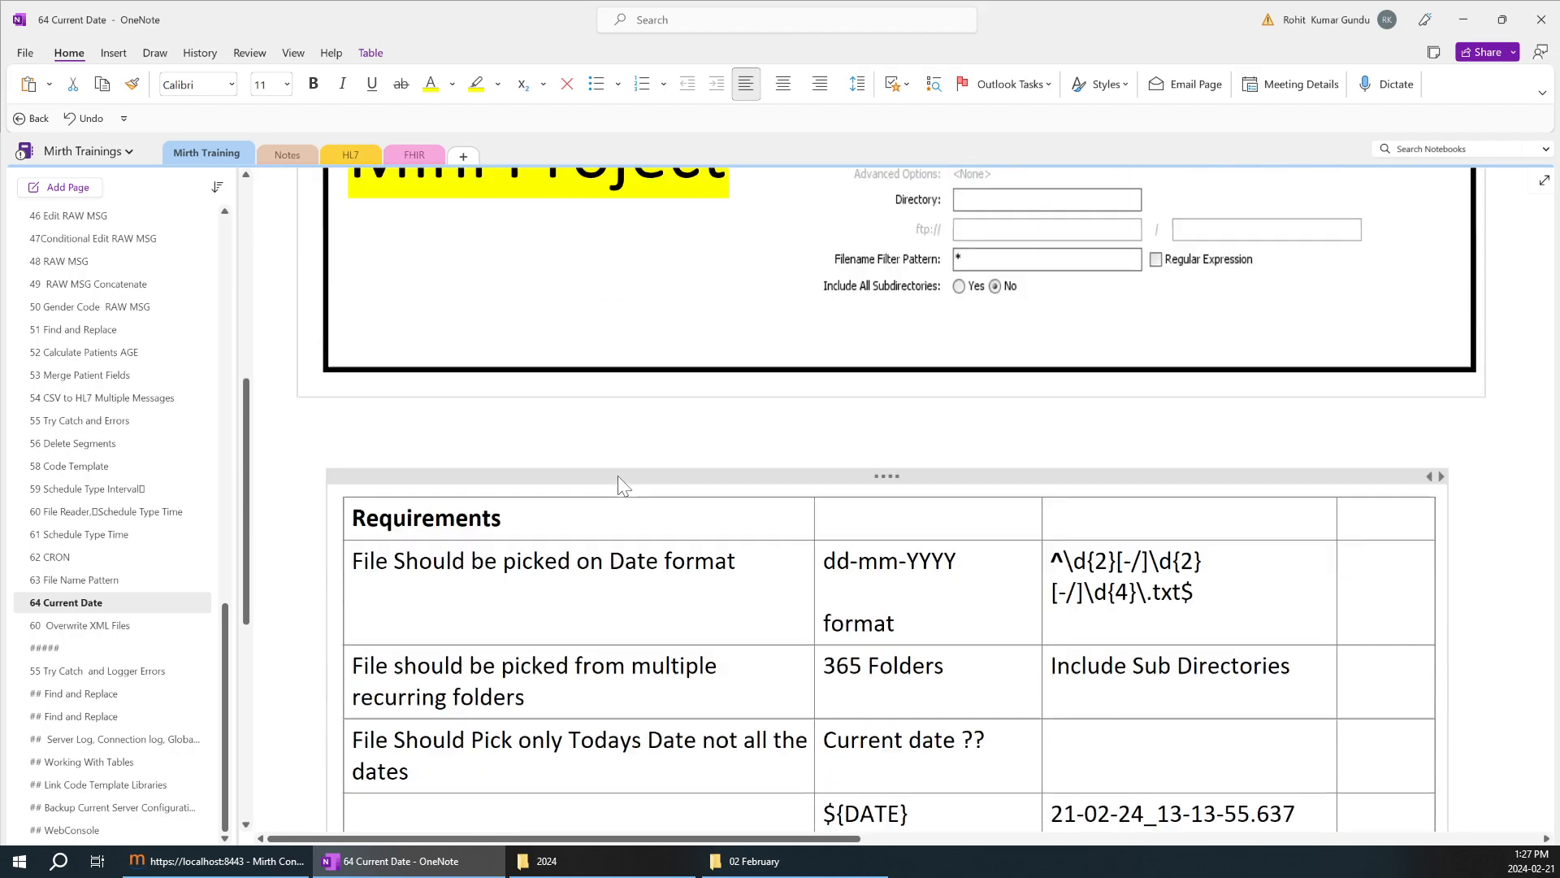
pyautogui.scroll(9, 894, 487)
pyautogui.scroll(1, 894, 487)
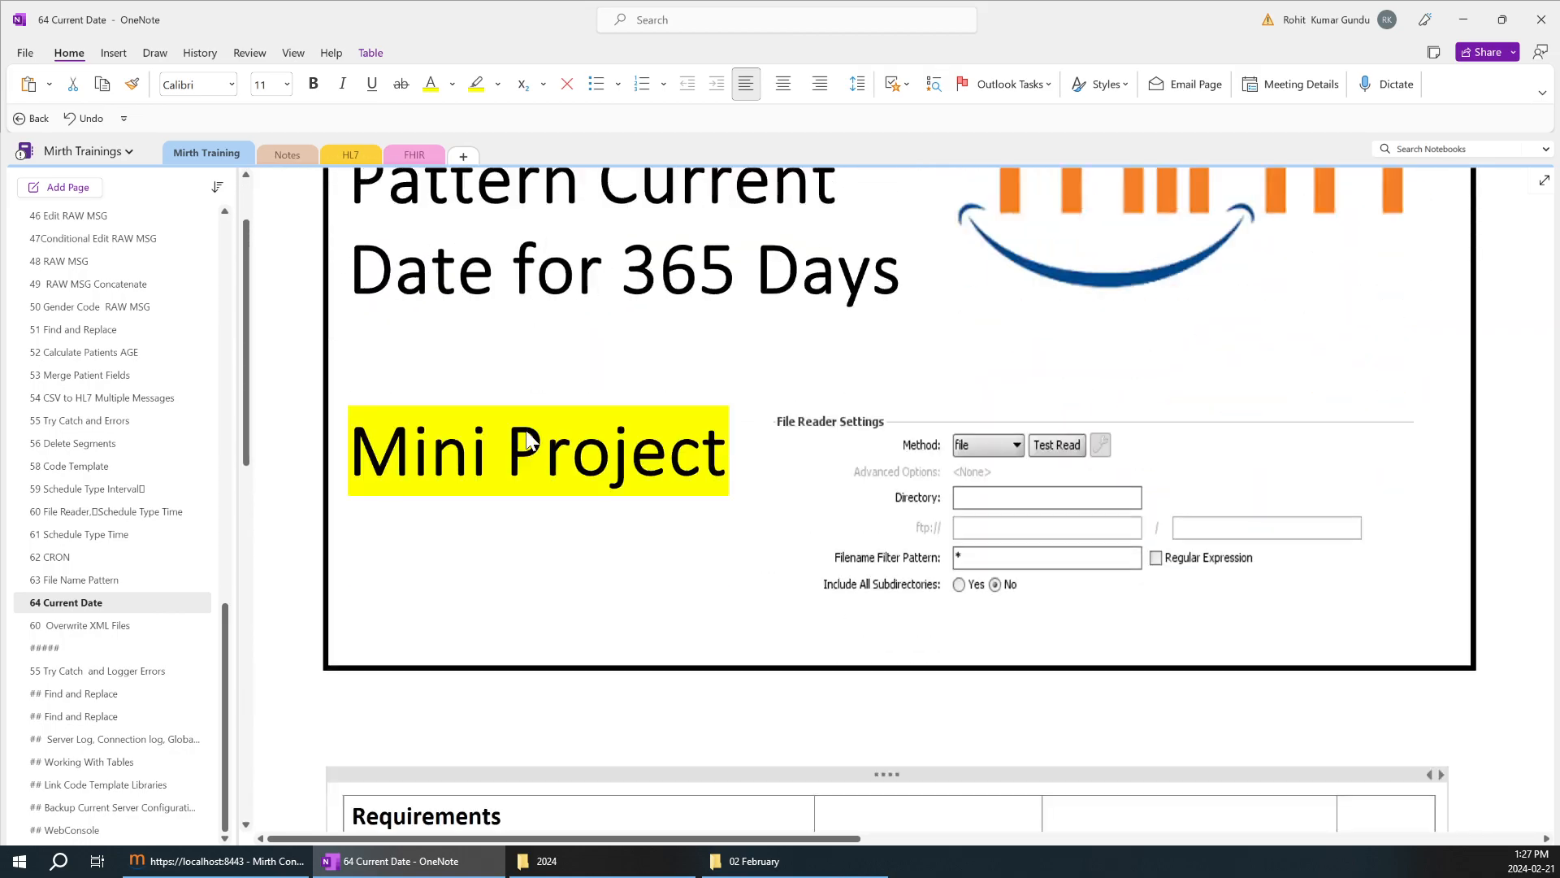
pyautogui.scroll(-7, 894, 488)
pyautogui.scroll(2, 893, 488)
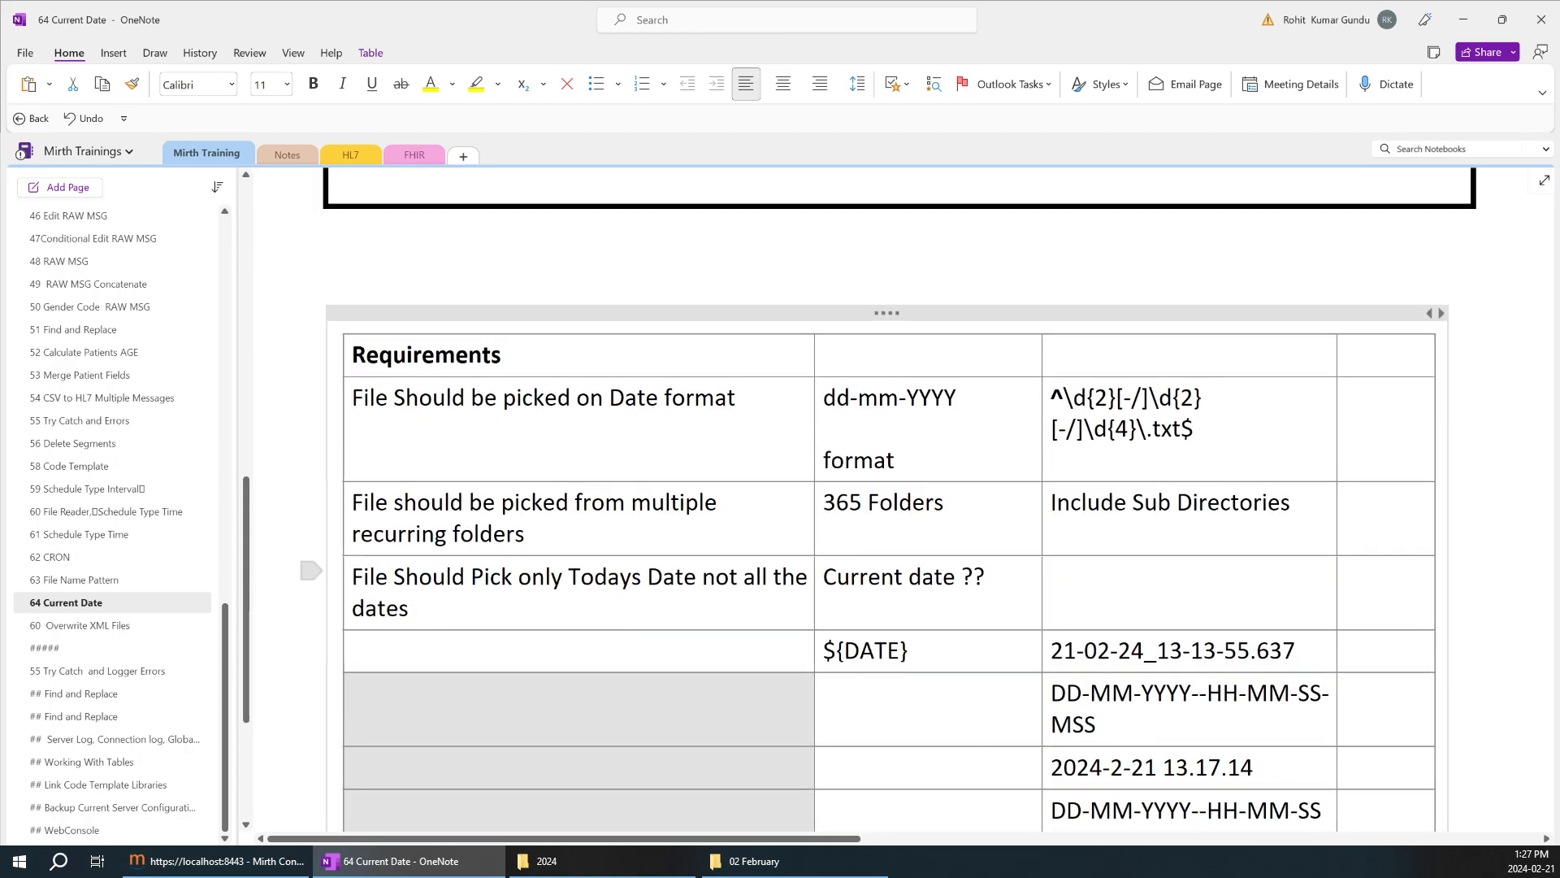
pyautogui.scroll(5, 553, 479)
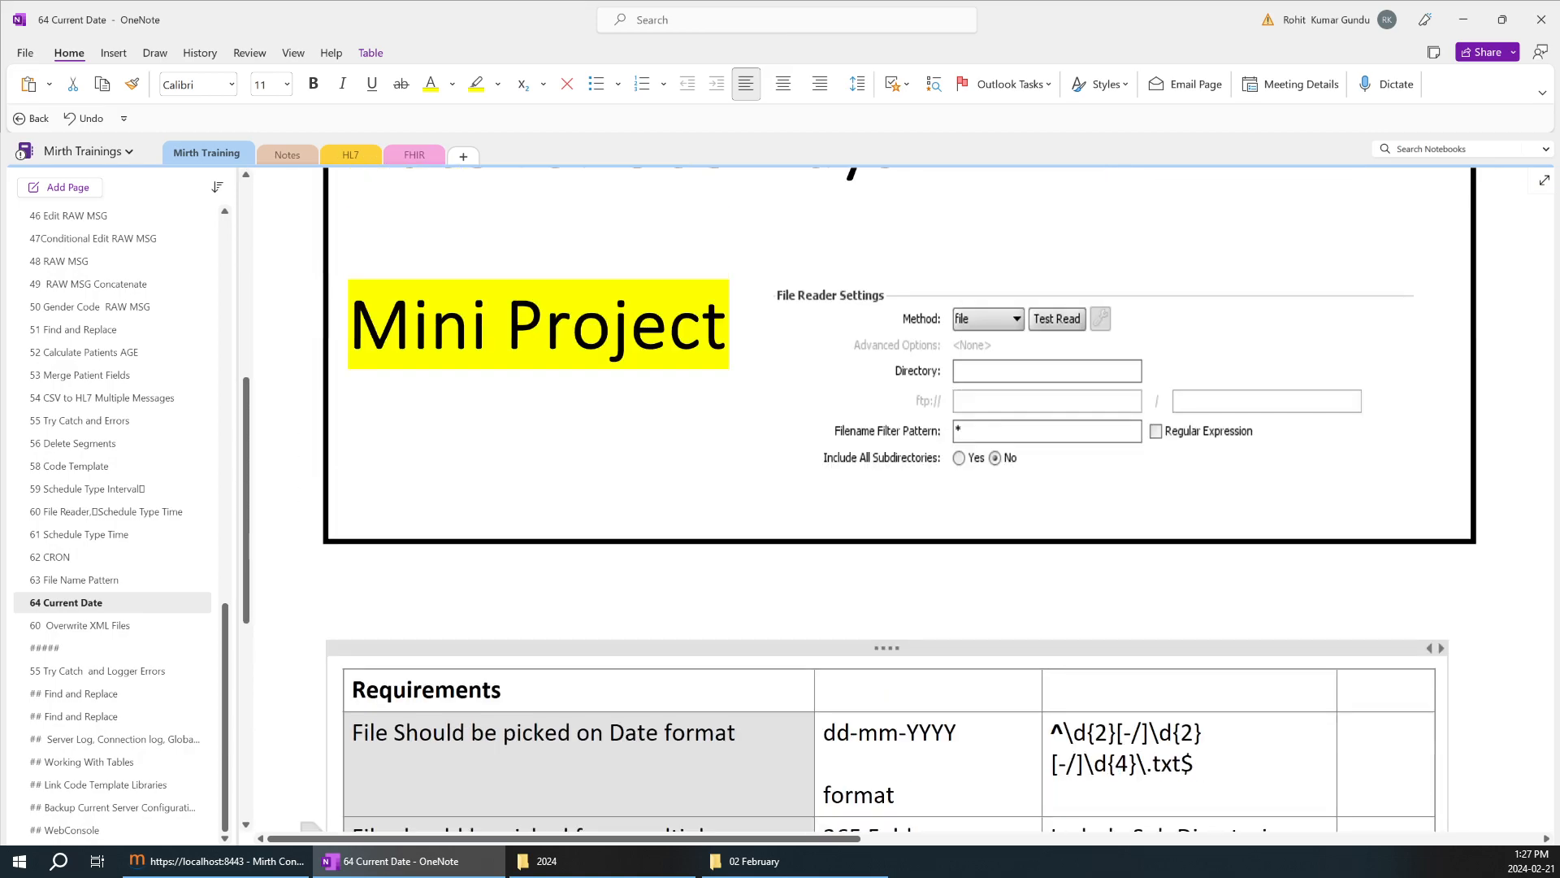
pyautogui.scroll(2, 553, 480)
pyautogui.scroll(-2, 666, 545)
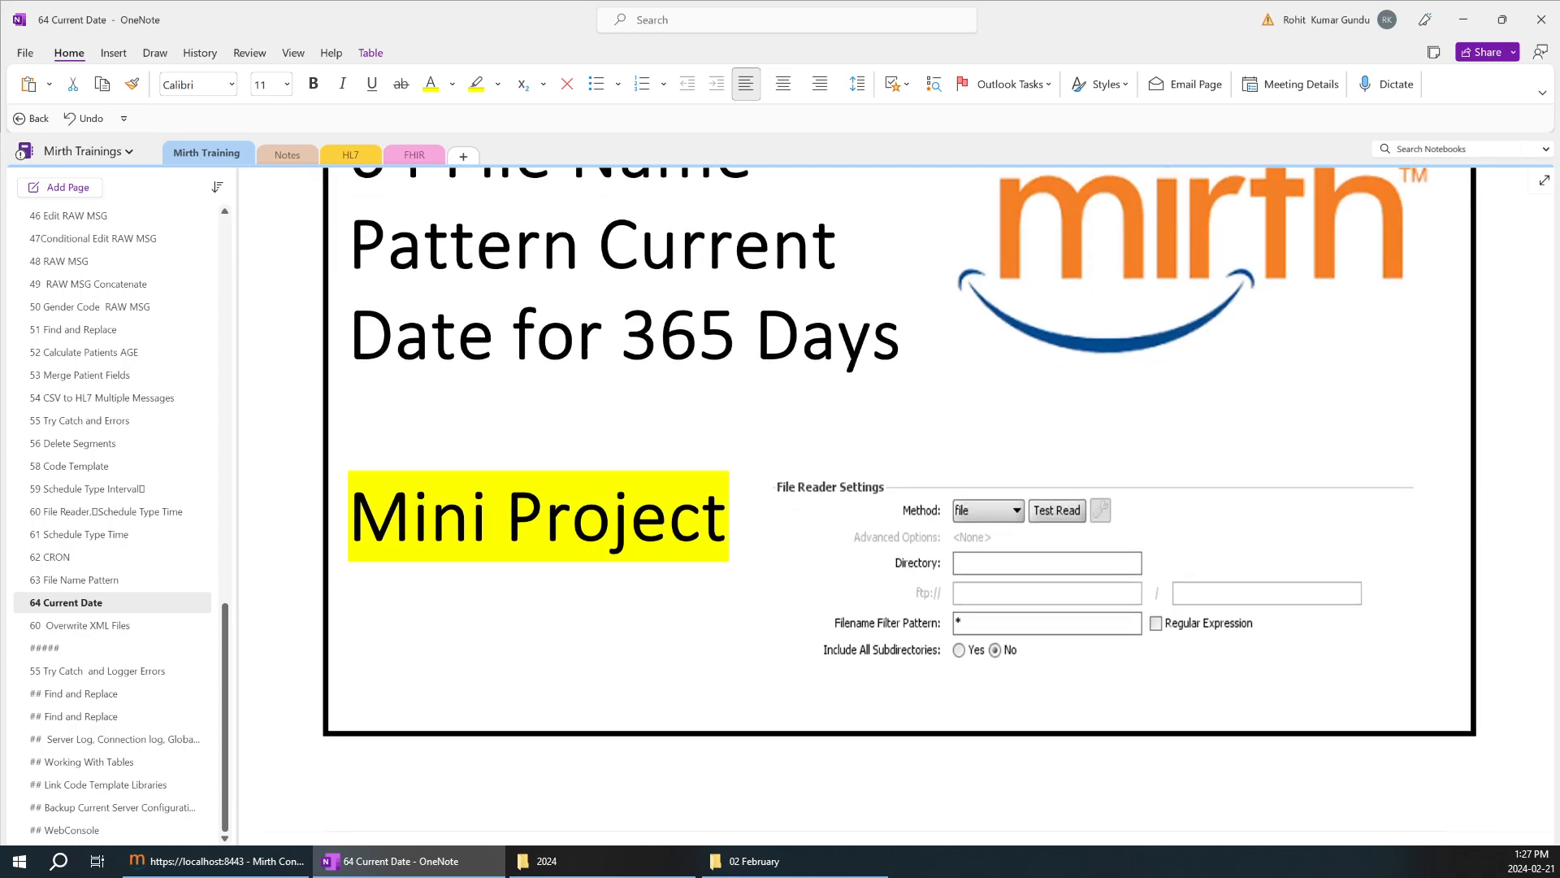
pyautogui.scroll(1, 742, 585)
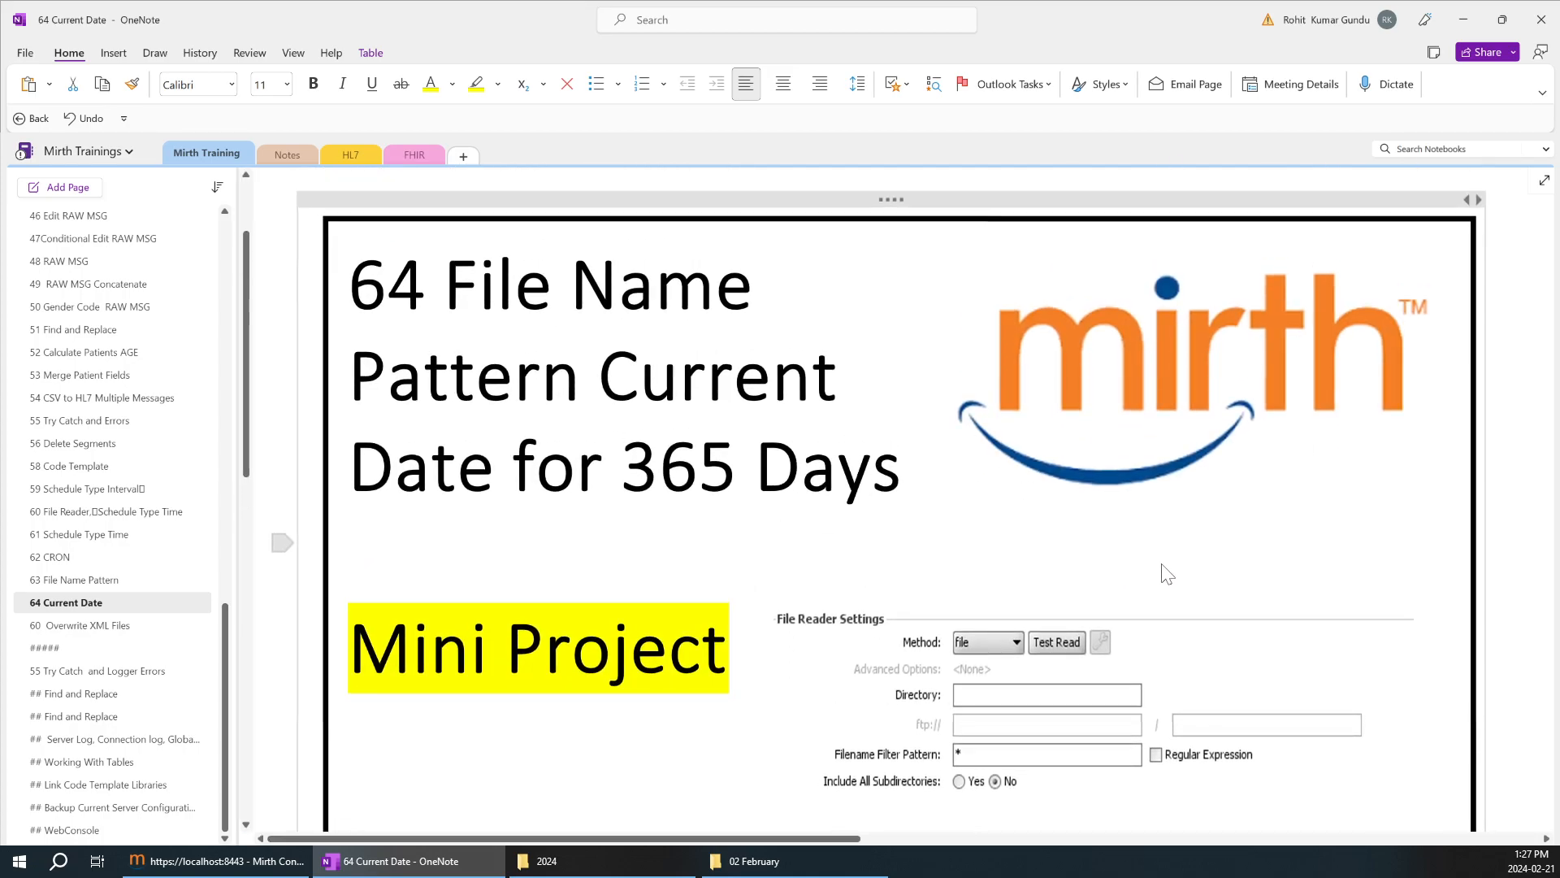
pyautogui.scroll(-1, 1073, 573)
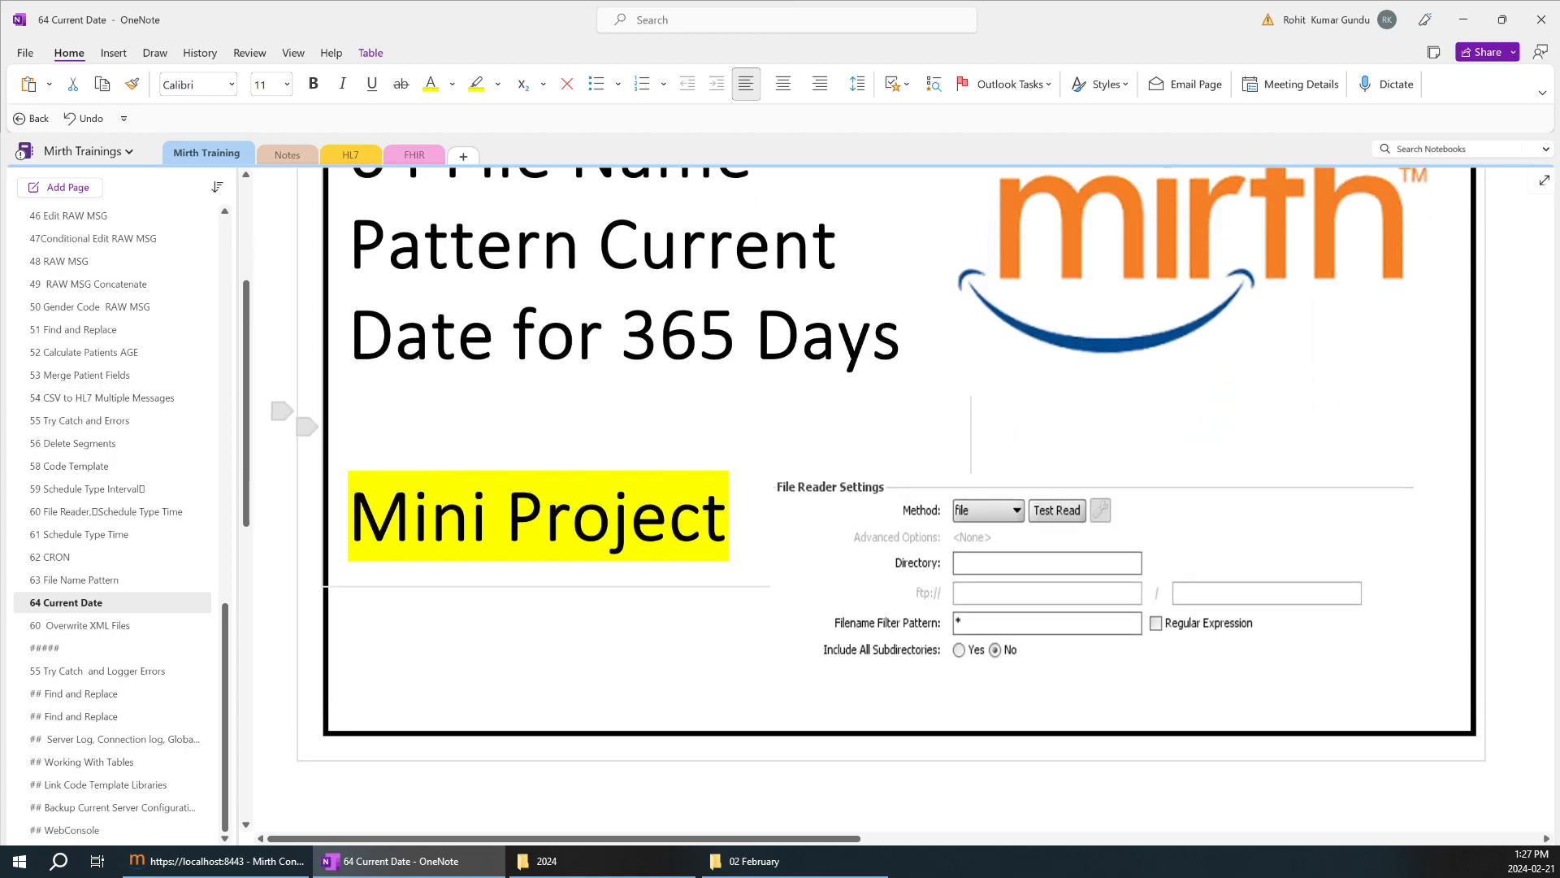
pyautogui.scroll(1, 520, 732)
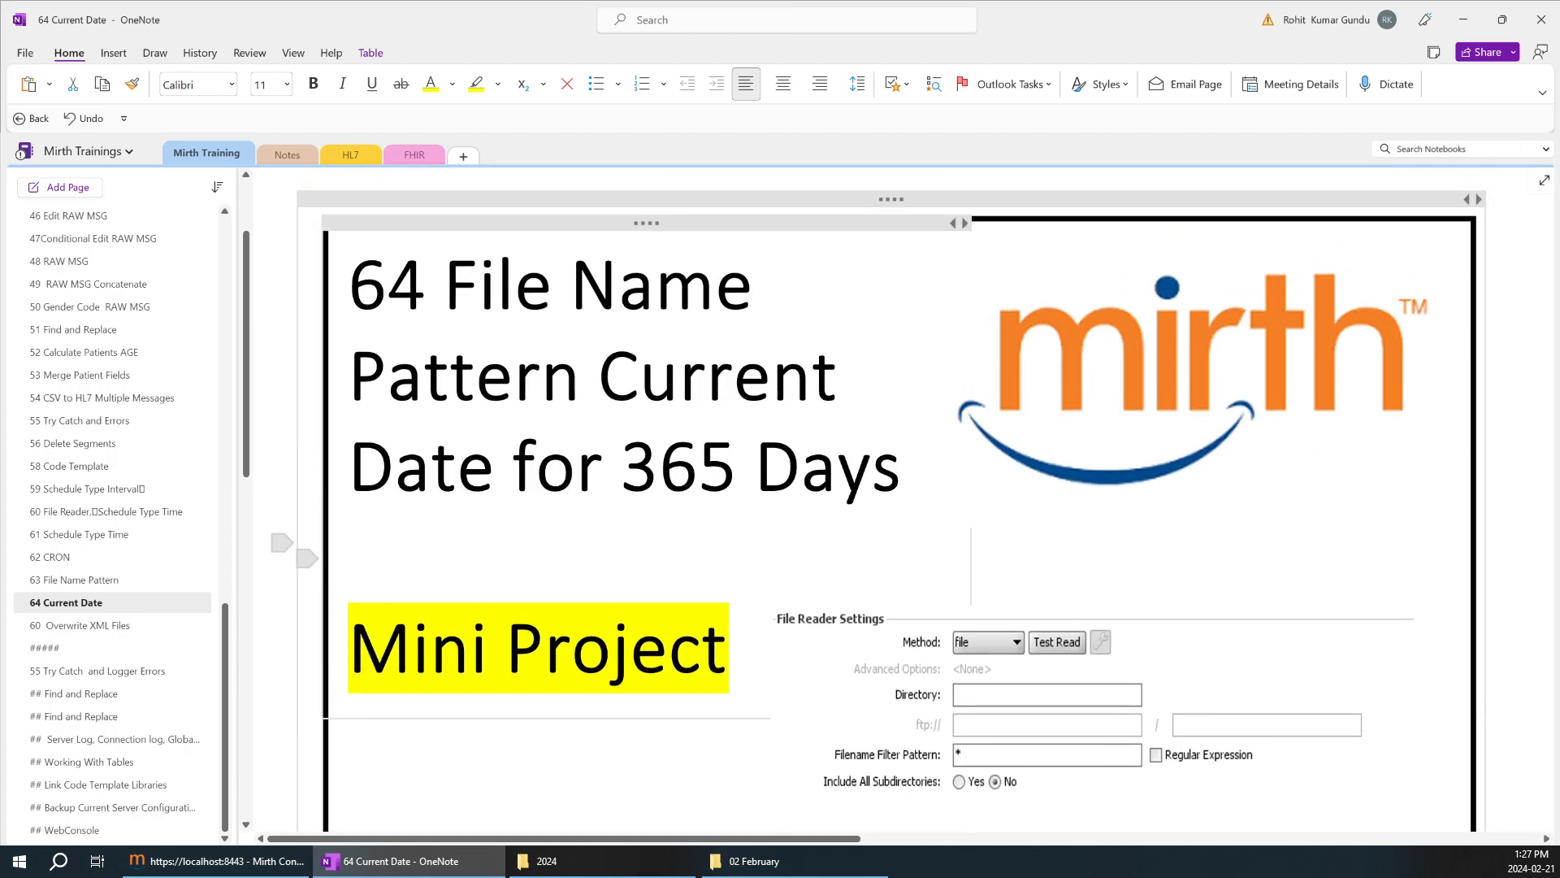
# Revisit the Requirements table in OneNote and return to File Picker1's source settings in Mirth Connect.
pyautogui.click(453, 859)
pyautogui.click(398, 861)
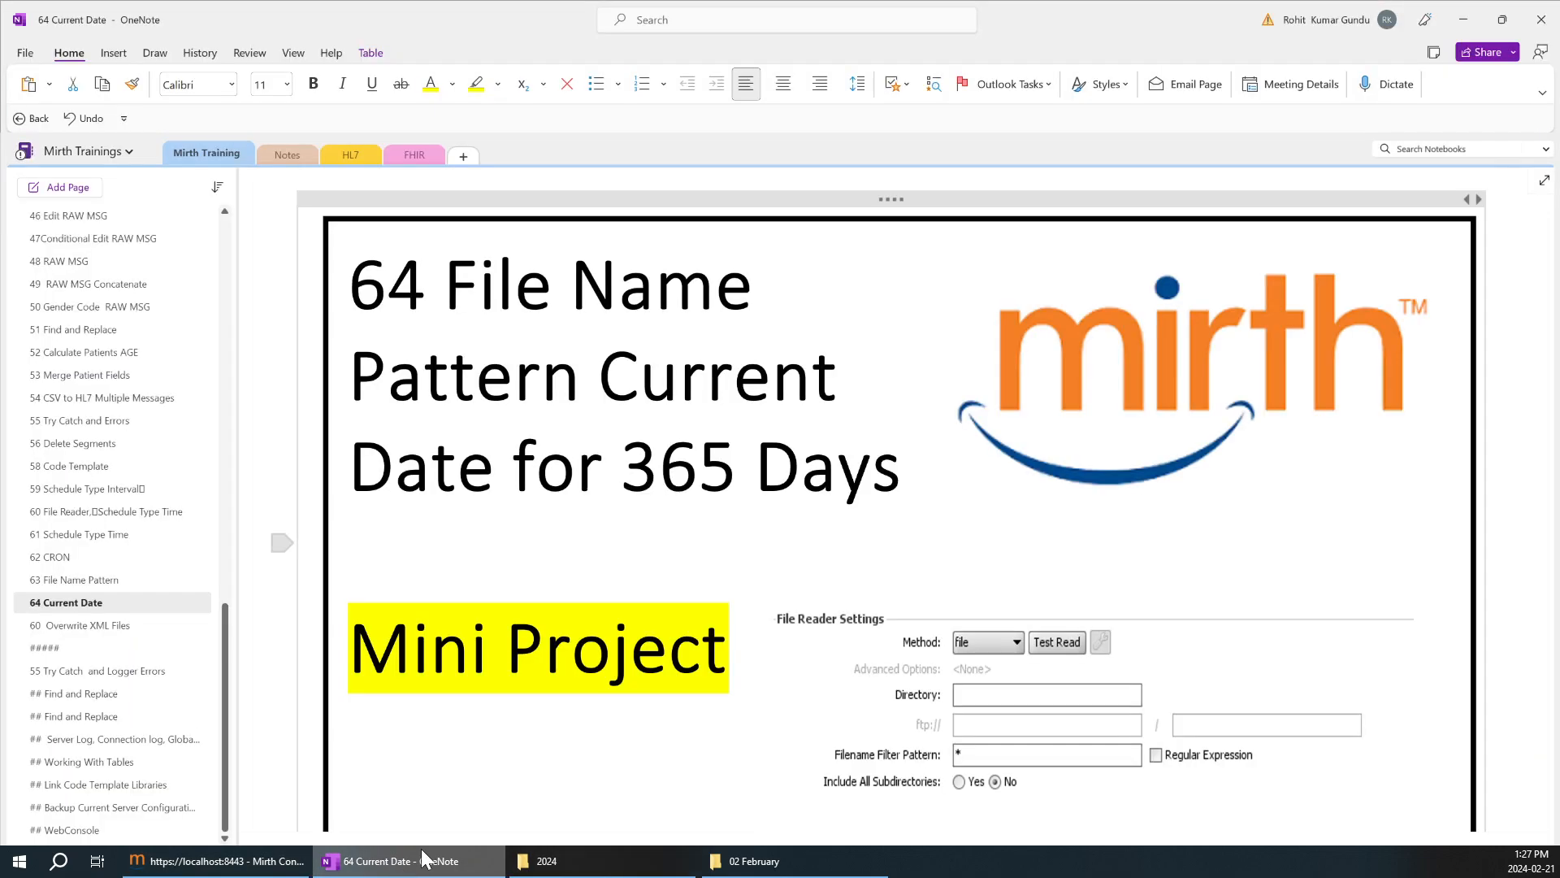
pyautogui.scroll(-8, 891, 500)
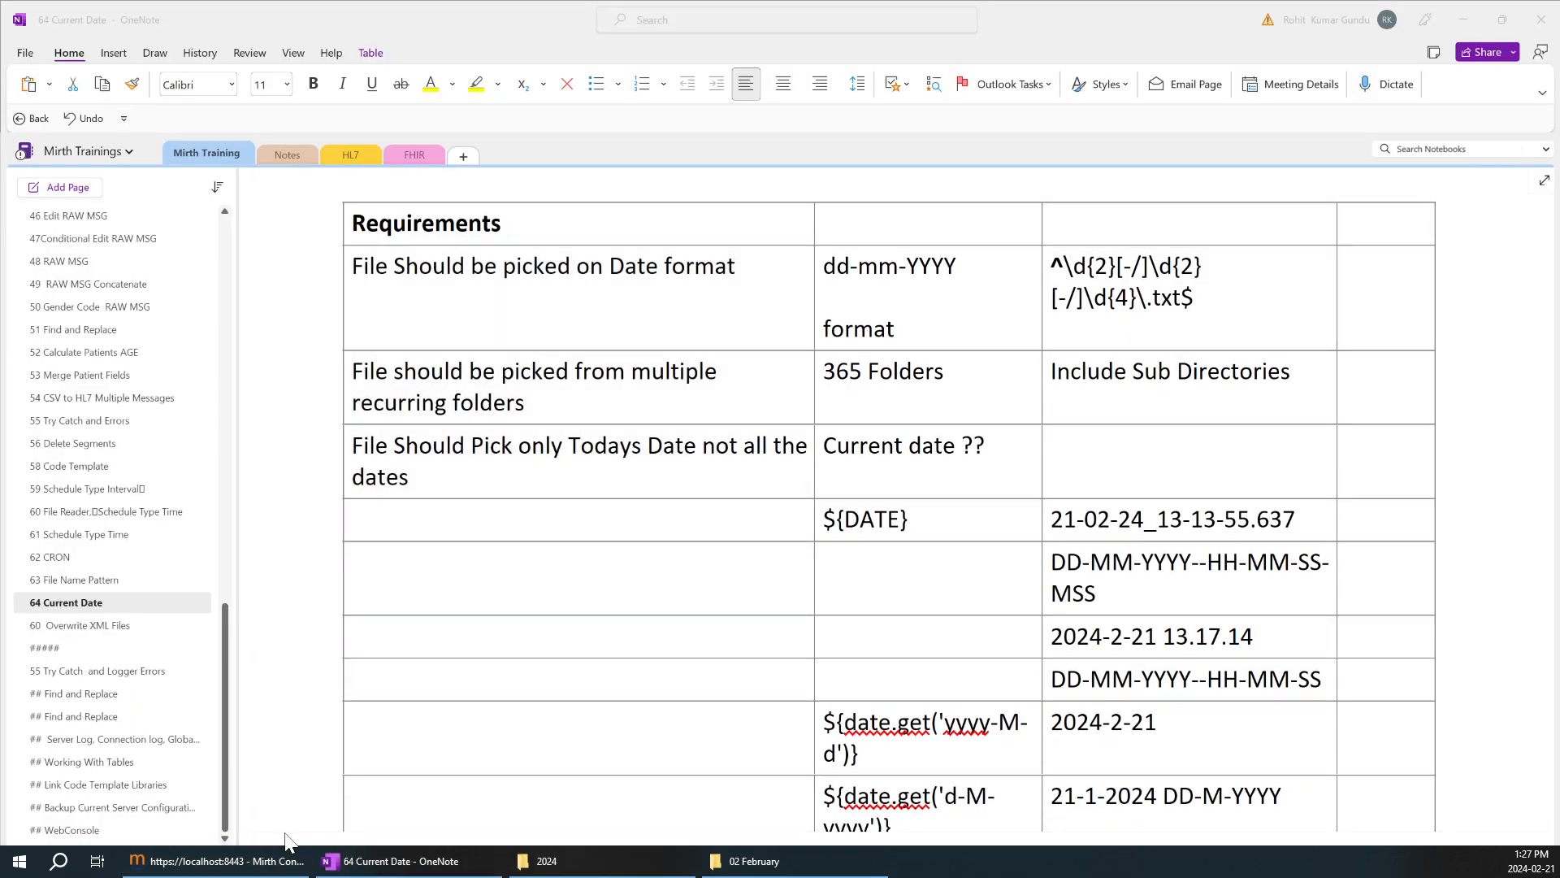
pyautogui.click(225, 863)
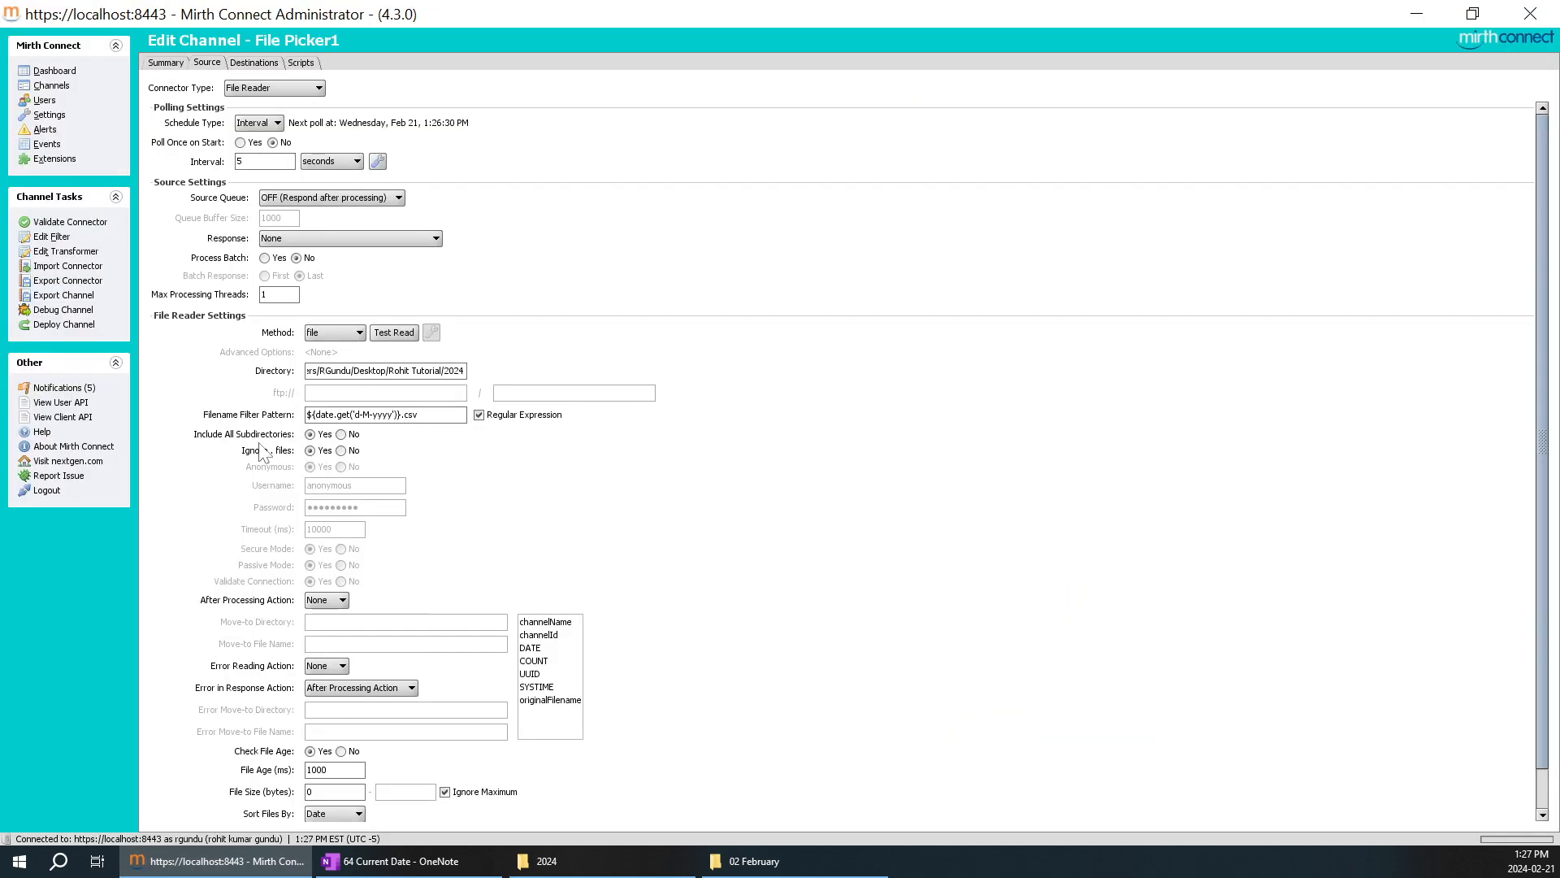